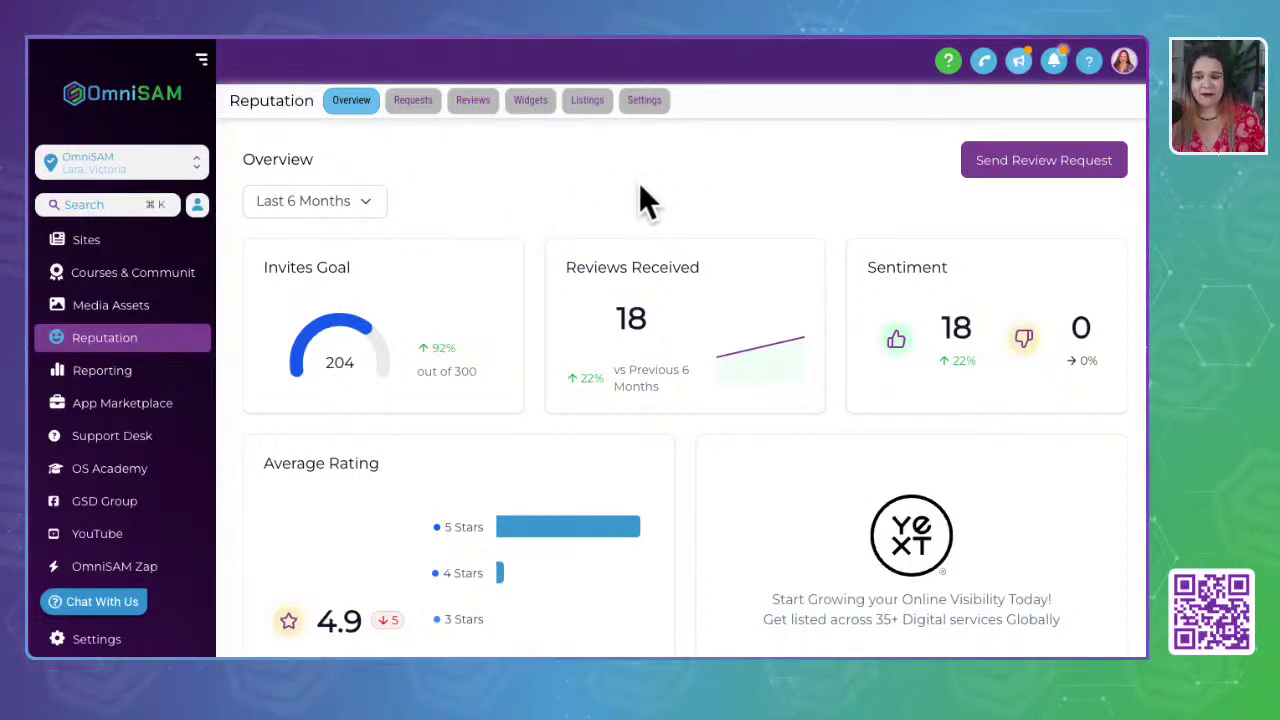
# - Open the Reputation settings, landing on the Reviews AI page
pyautogui.click(646, 104)
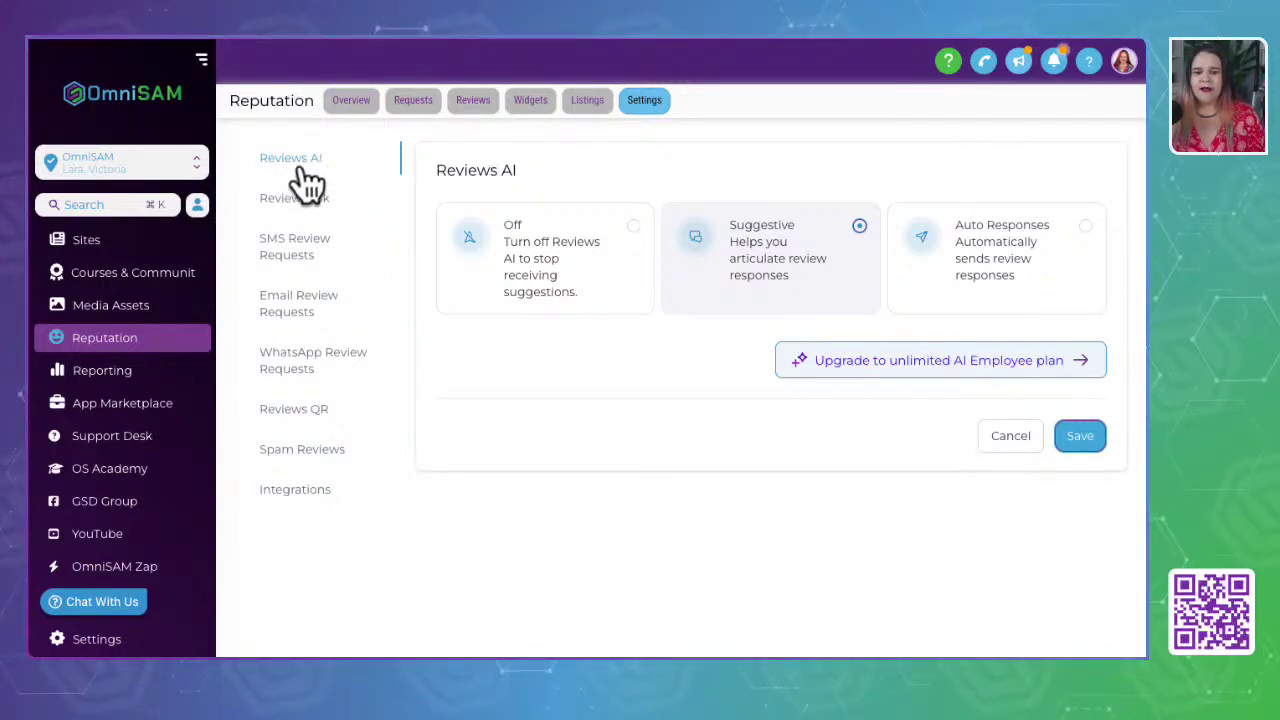
pyautogui.moveTo(438, 171); pyautogui.dragTo(526, 173)
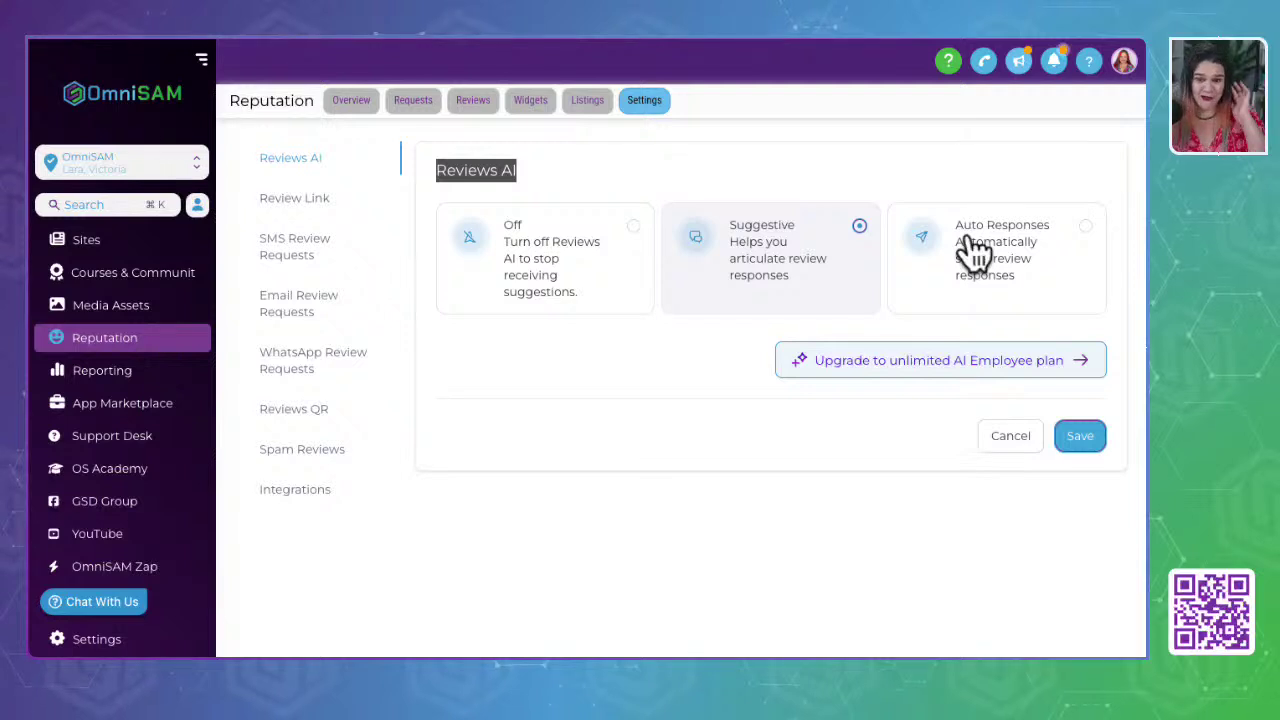
# - Switch Reviews AI to Auto Responses with Google and Facebook as review sources
pyautogui.click(968, 250)
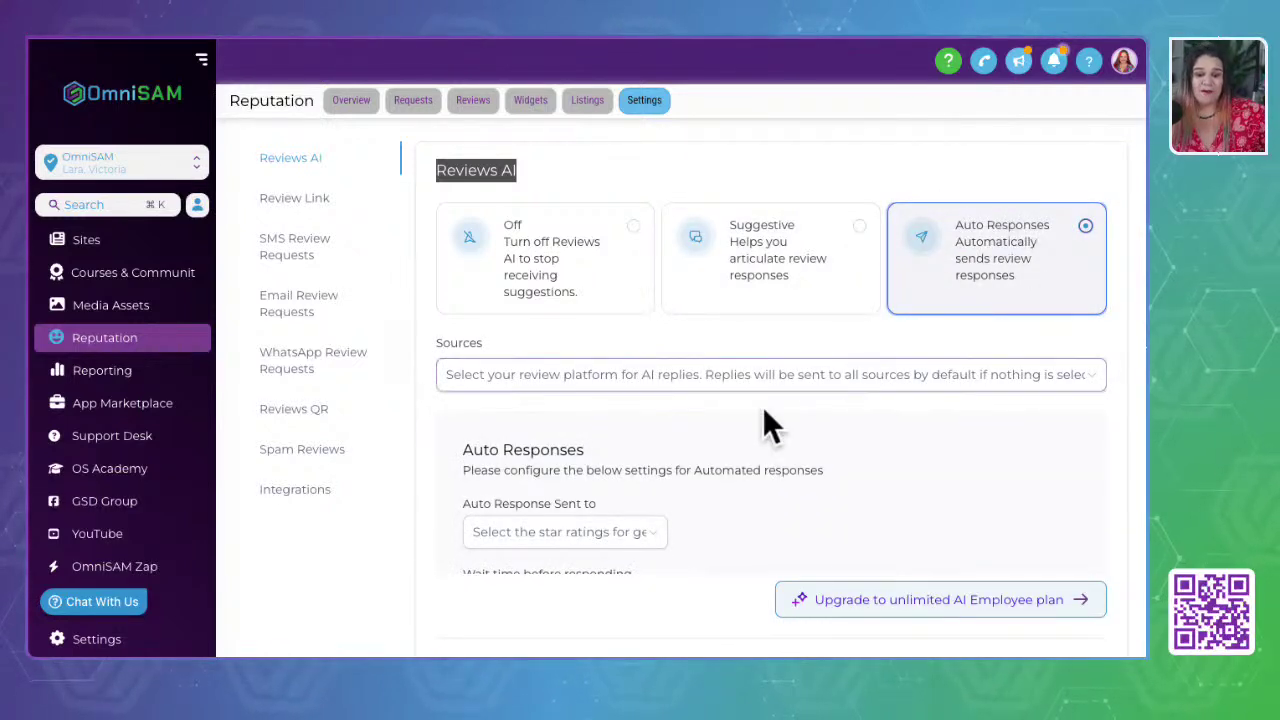
pyautogui.scroll(-2, 749, 420)
pyautogui.scroll(2, 749, 420)
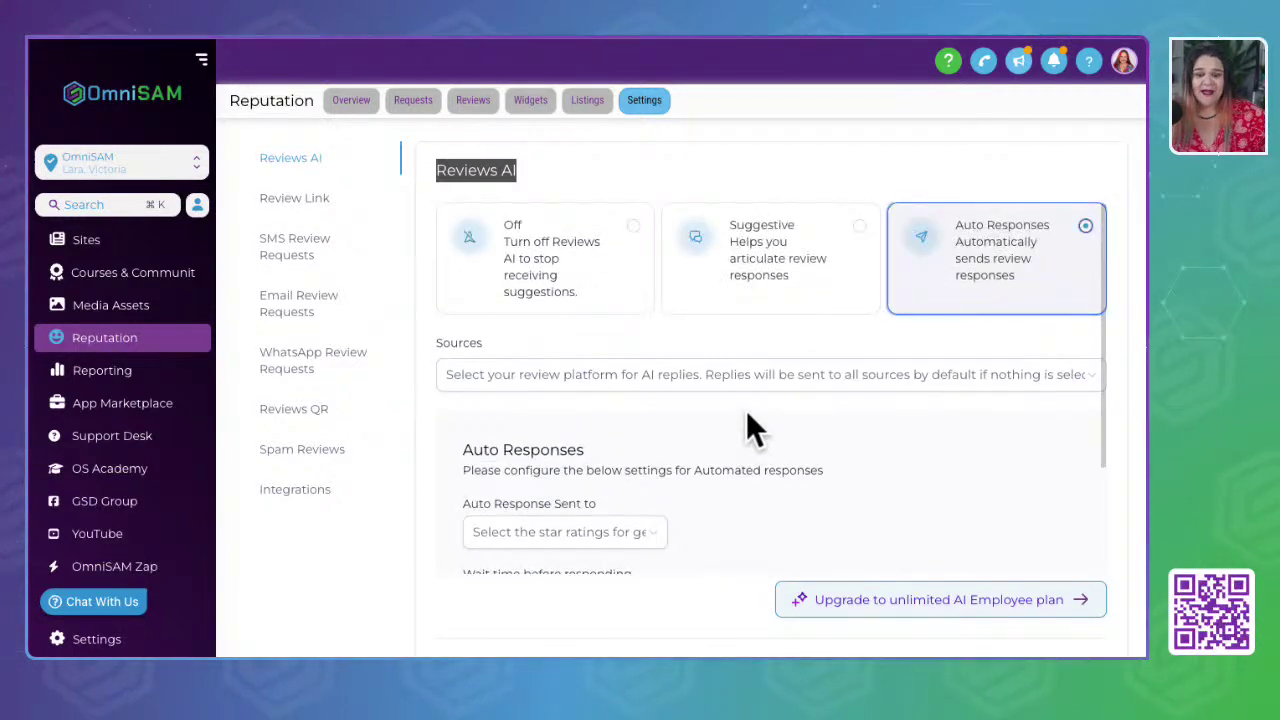
pyautogui.click(603, 390)
pyautogui.scroll(-2, 605, 392)
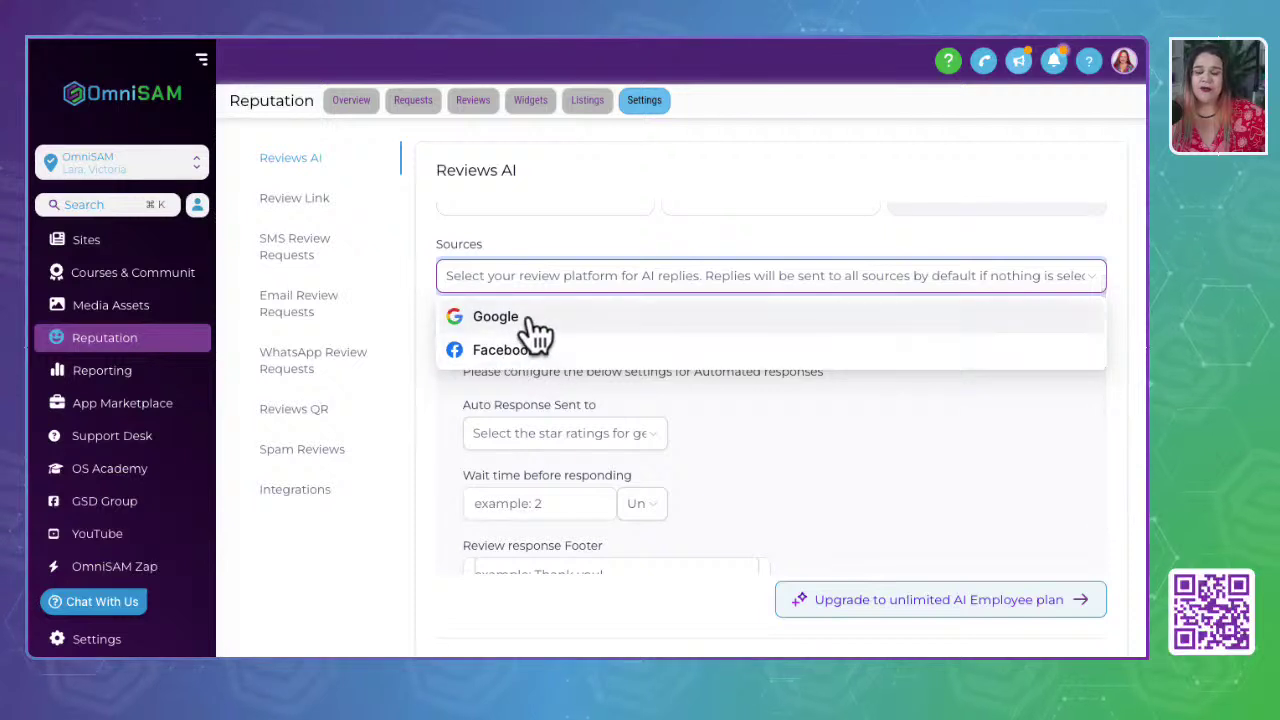
pyautogui.click(522, 316)
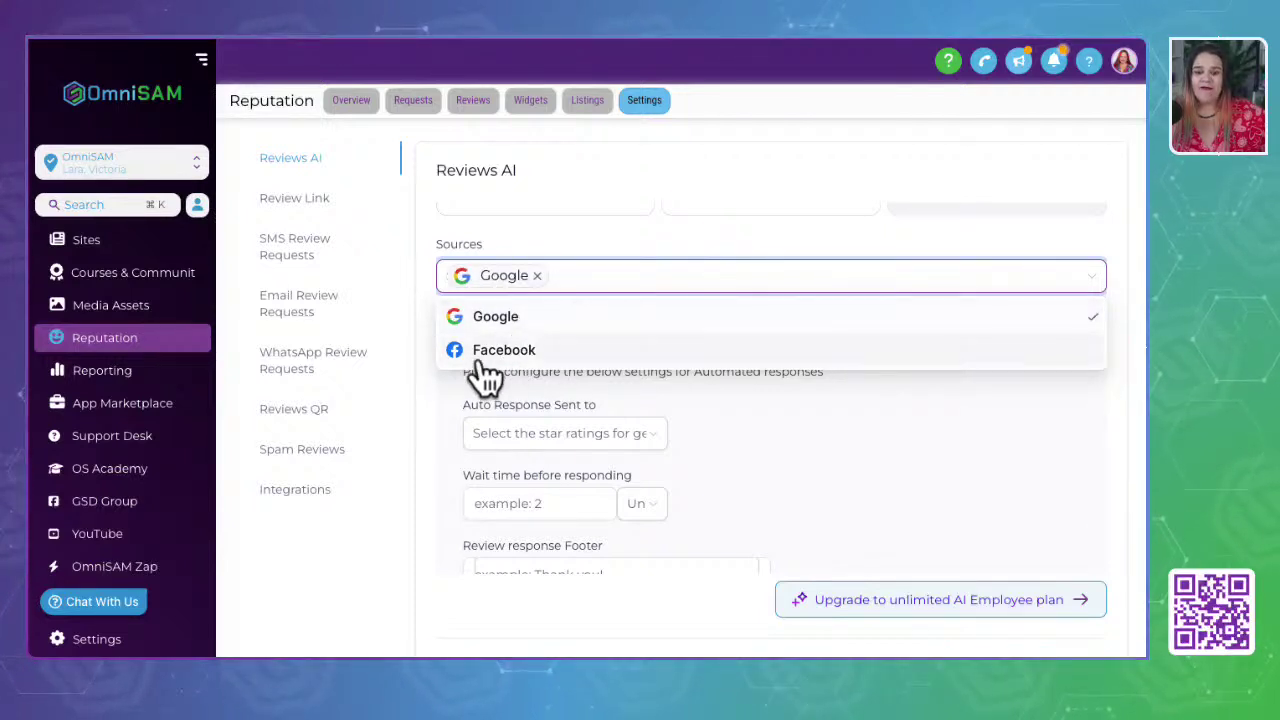
pyautogui.click(485, 352)
pyautogui.click(667, 239)
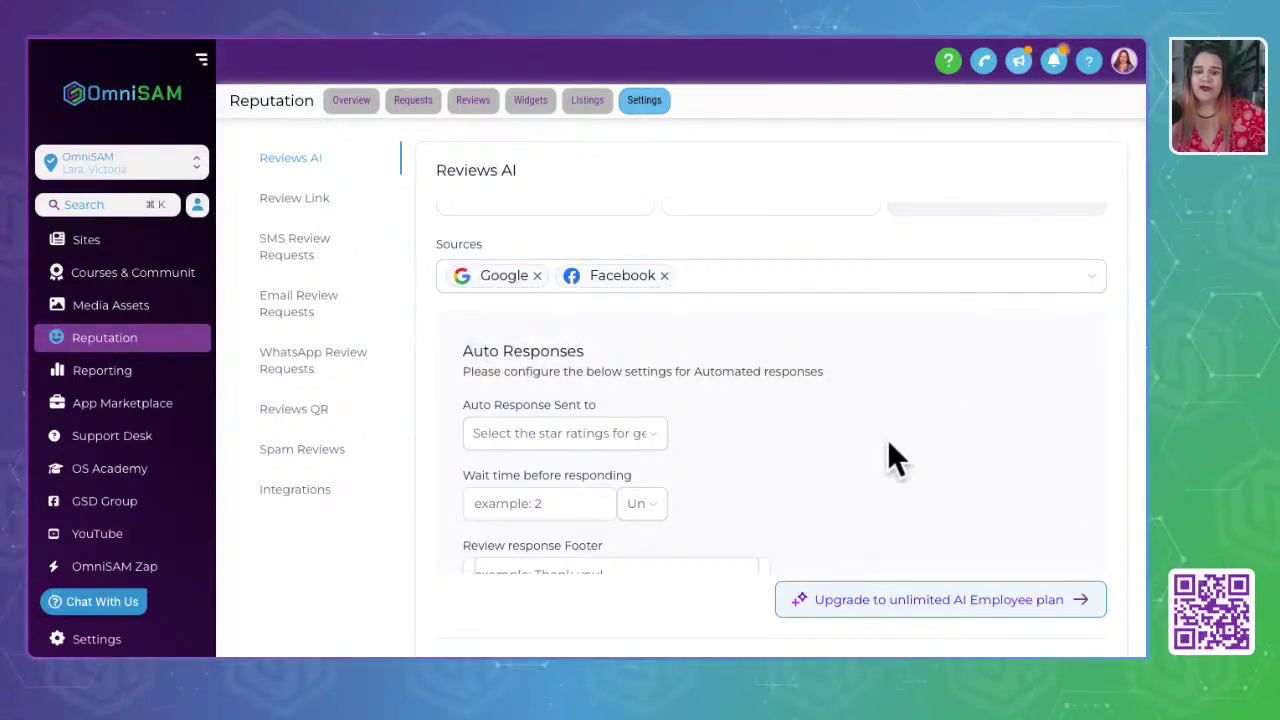
# - Set auto responses to apply to all star ratings
pyautogui.scroll(-1, 890, 459)
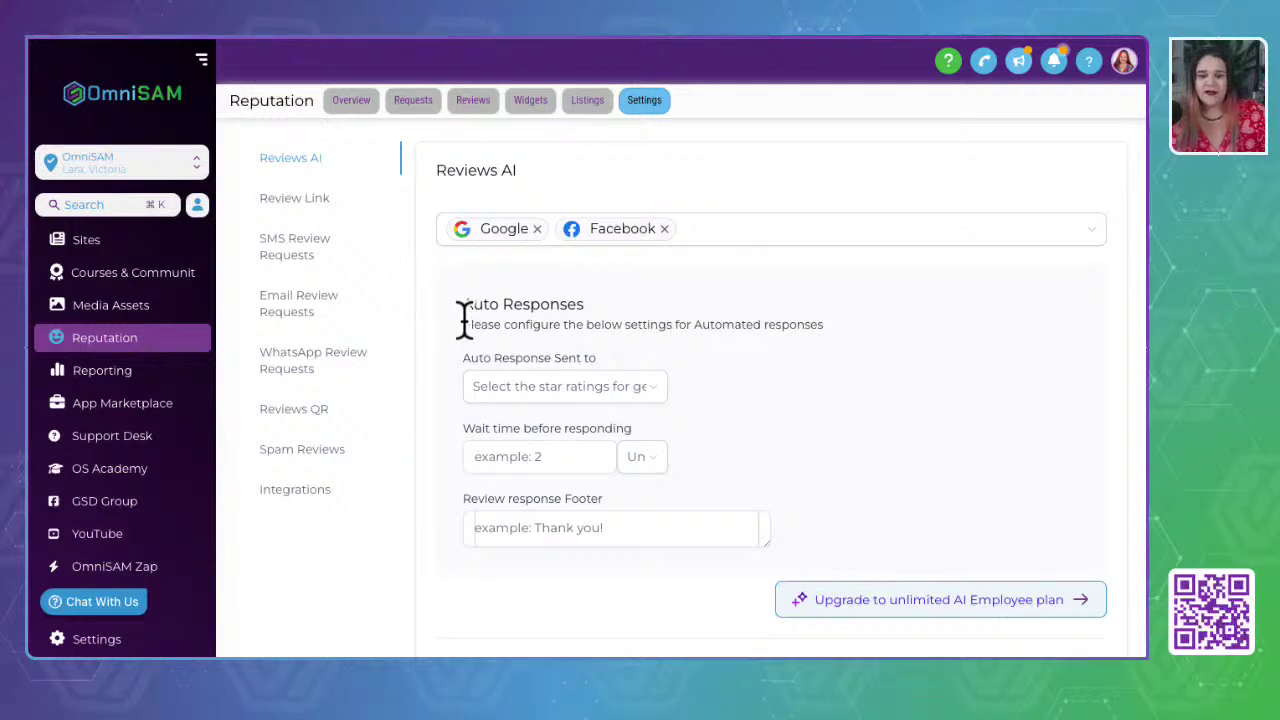
pyautogui.moveTo(464, 320); pyautogui.dragTo(838, 329)
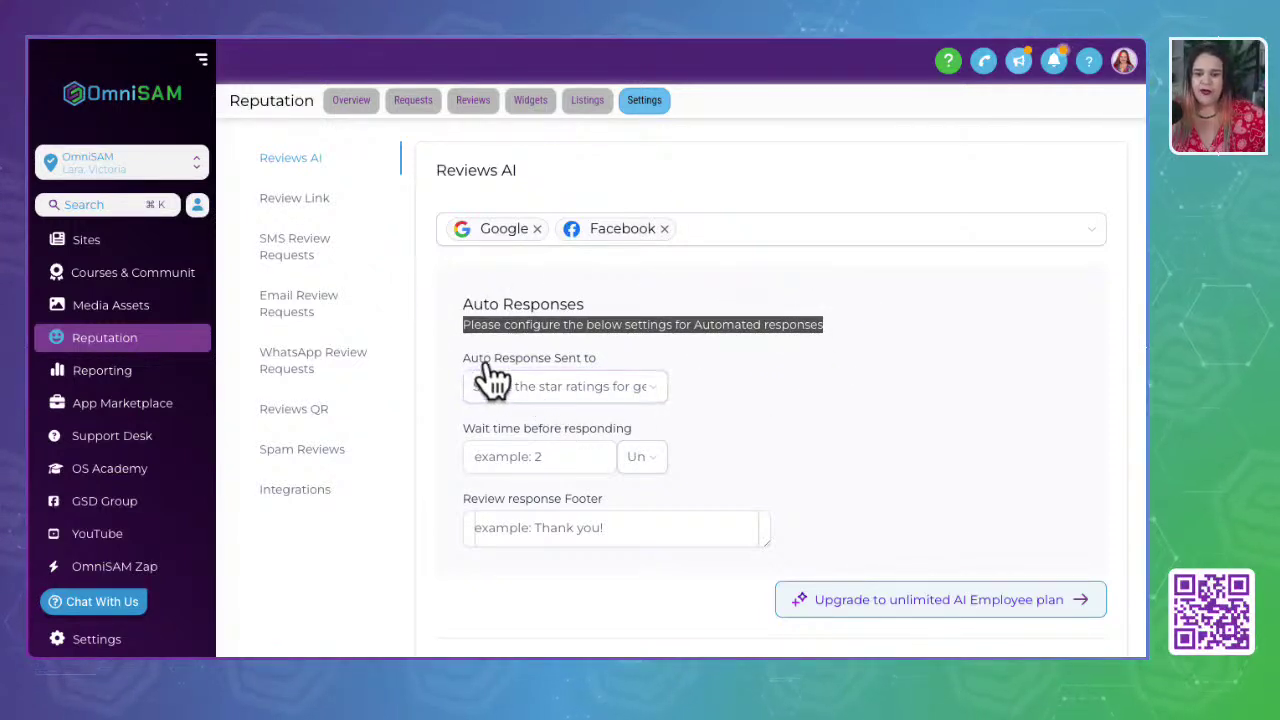
pyautogui.click(568, 392)
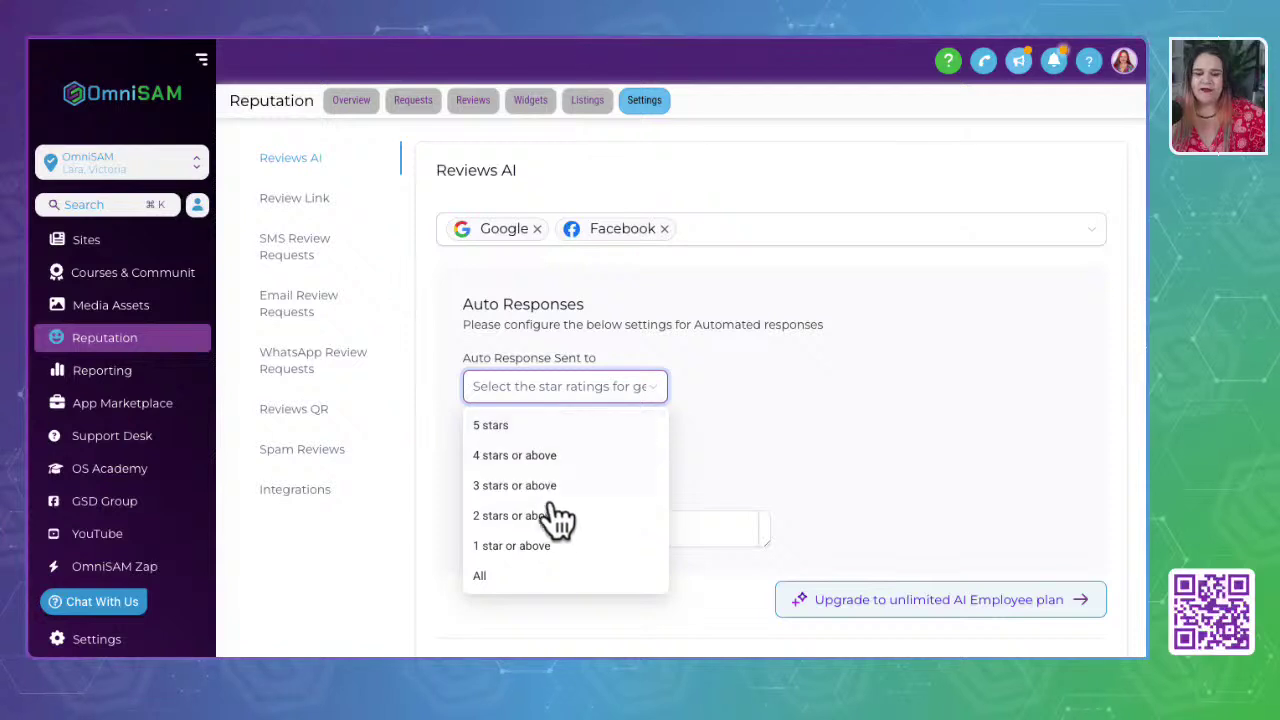
pyautogui.click(531, 427)
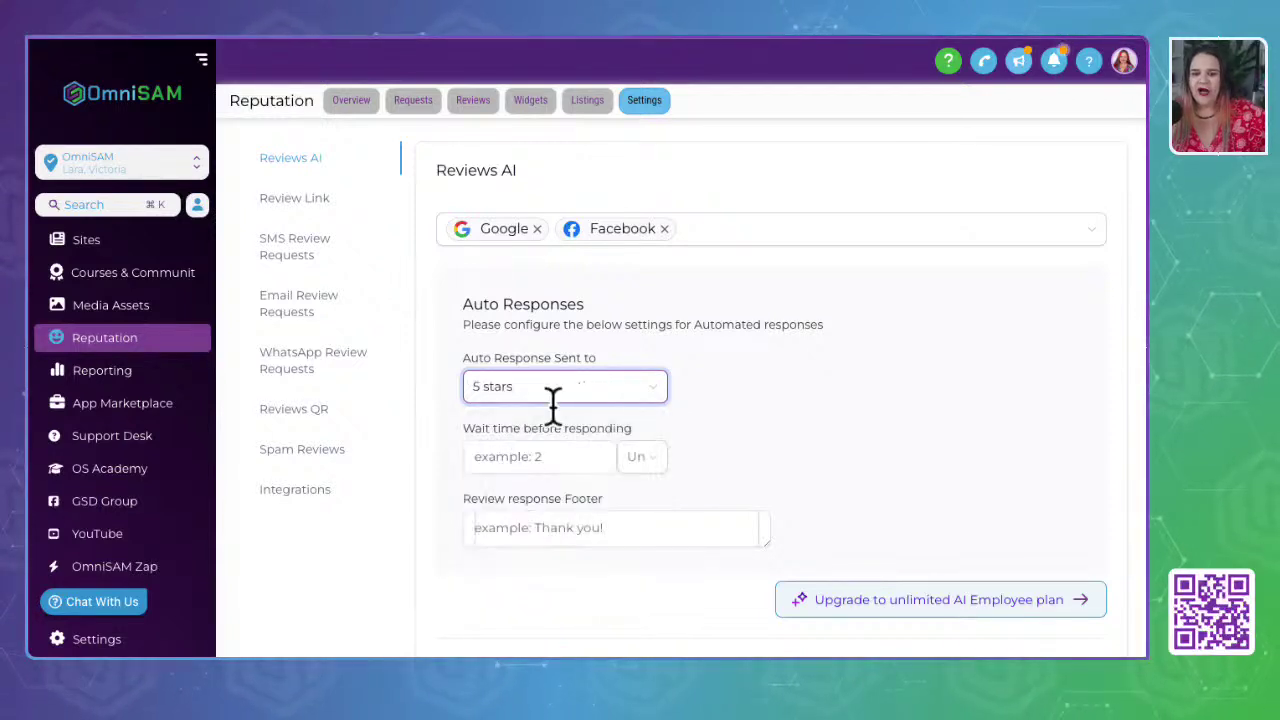
pyautogui.click(640, 388)
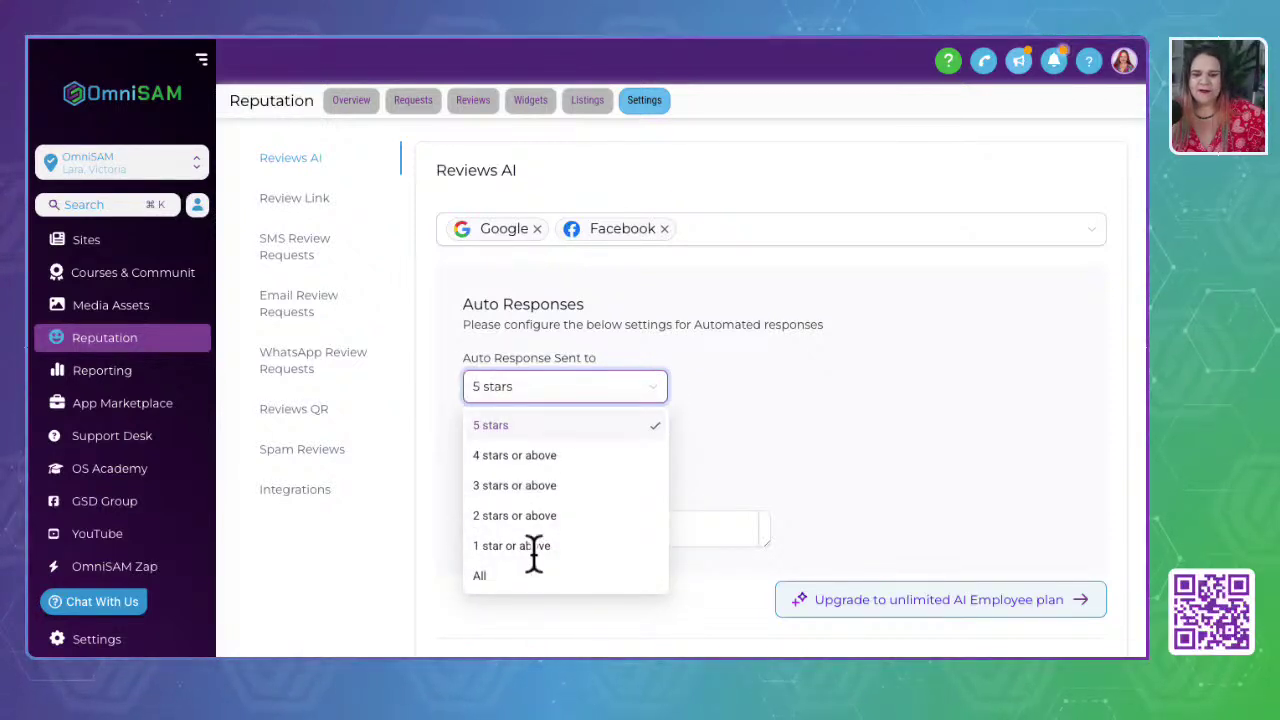
pyautogui.click(486, 578)
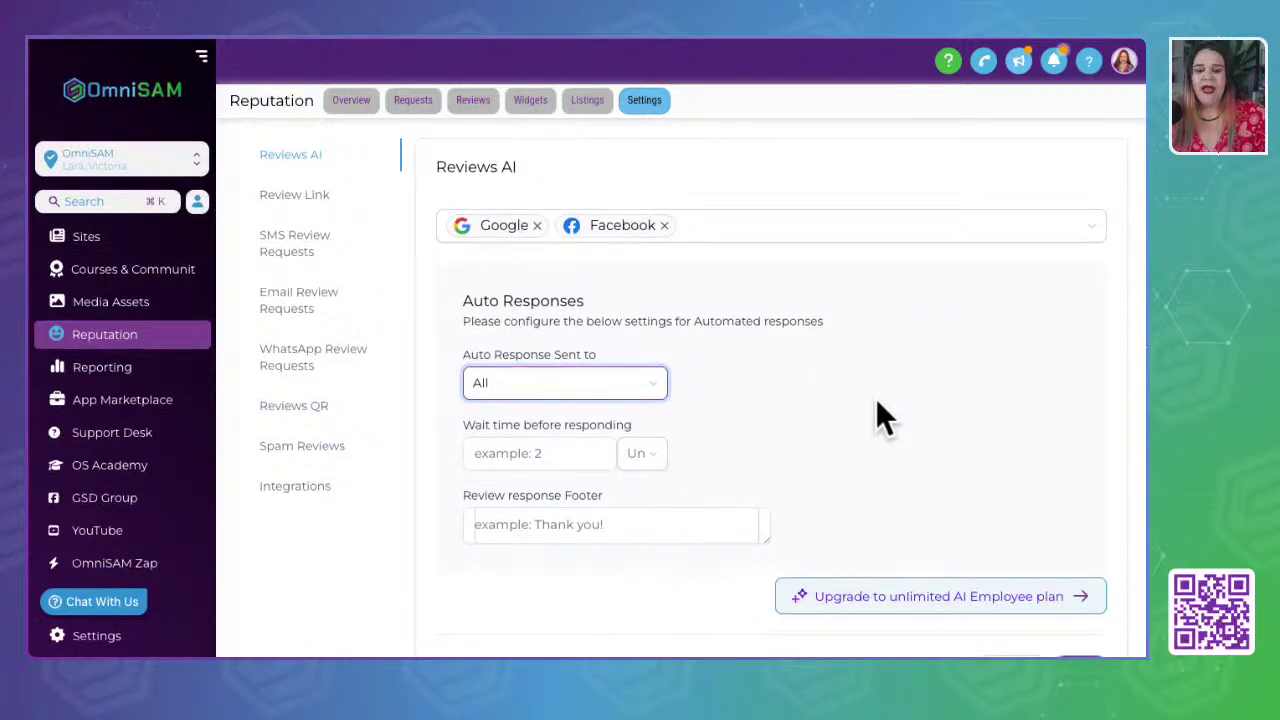
# - Set the wait-time unit to hours and begin the footer 'Thanks Team O'
pyautogui.click(565, 460)
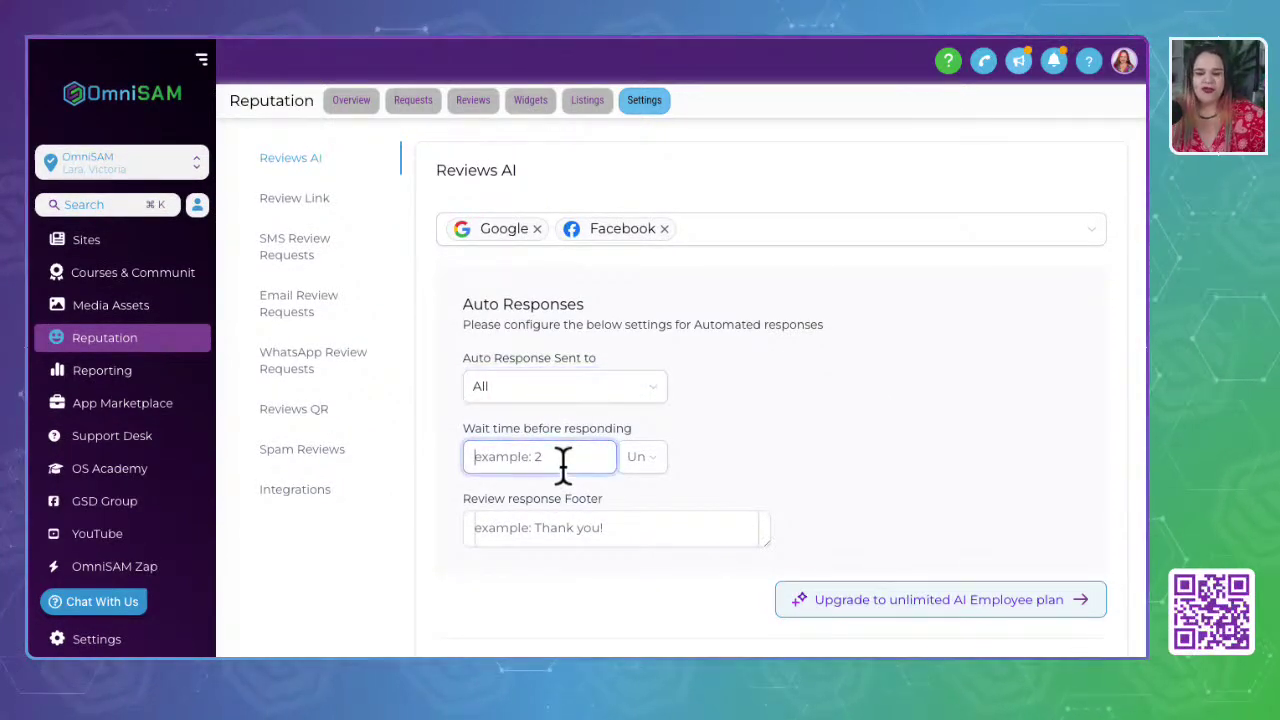
pyautogui.click(645, 458)
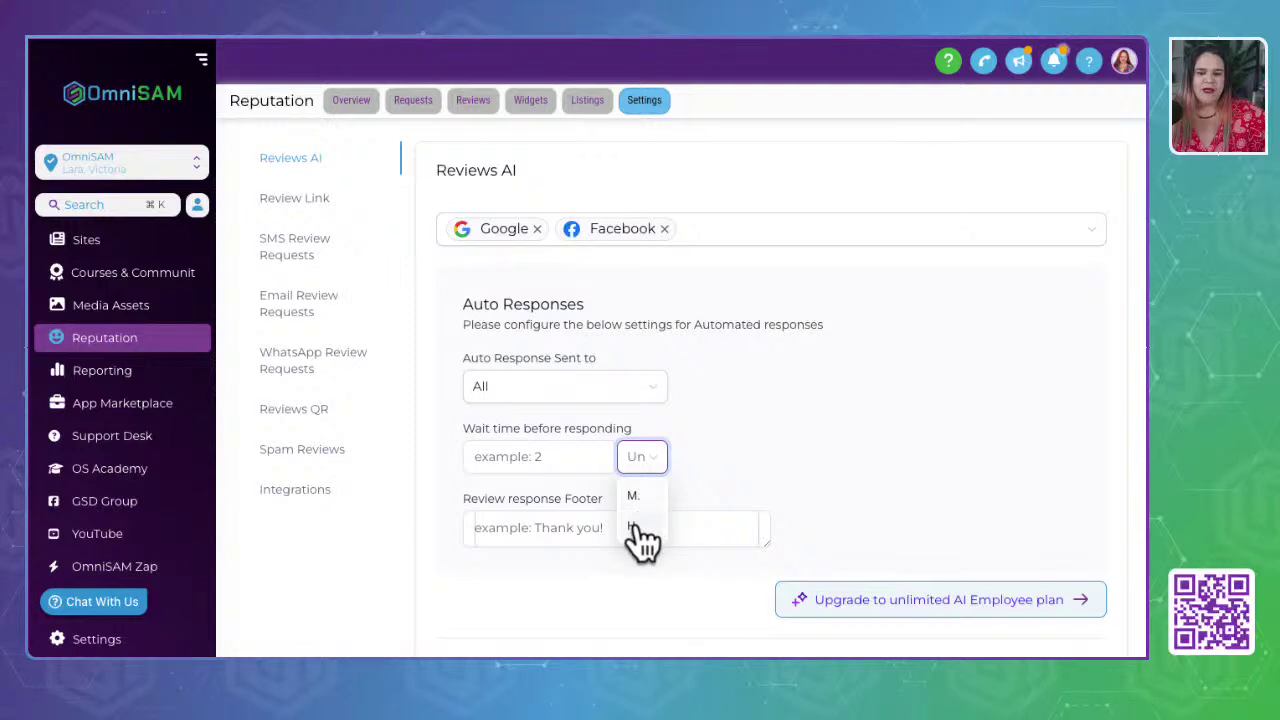
pyautogui.click(638, 525)
pyautogui.click(506, 460)
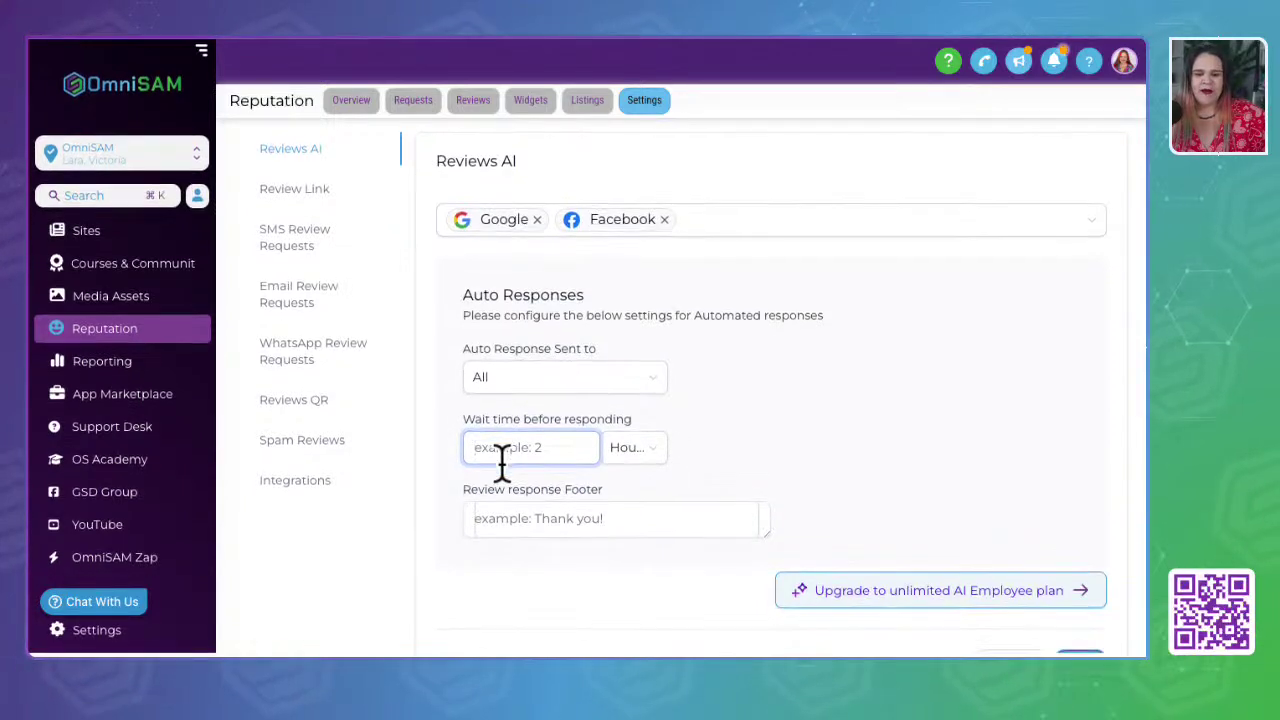
pyautogui.moveTo(462, 500); pyautogui.dragTo(623, 500)
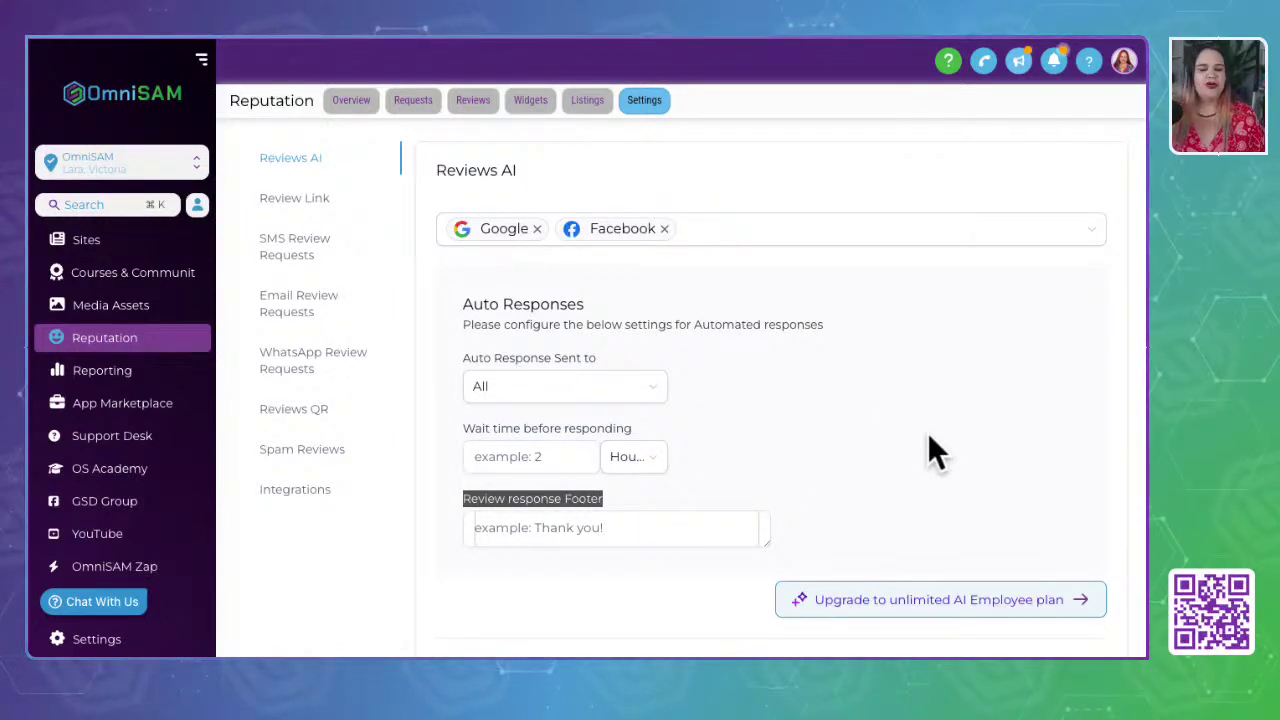
pyautogui.click(610, 527)
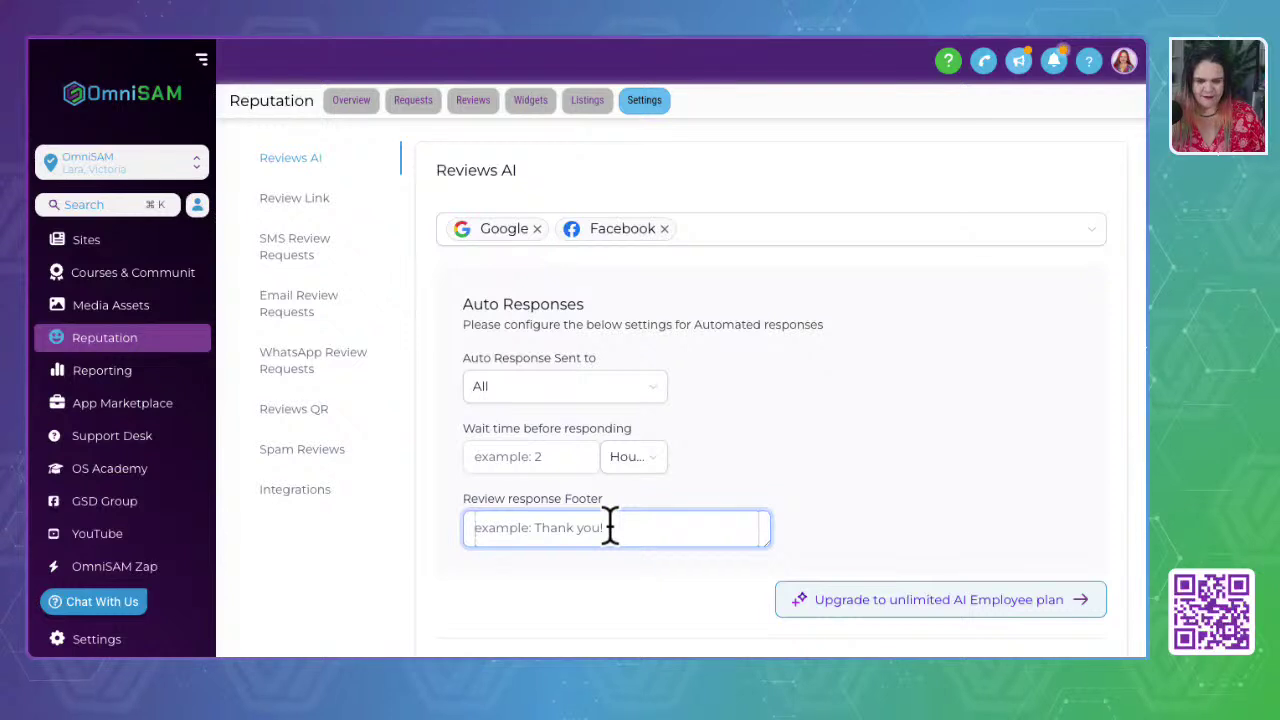
pyautogui.write('Thanks ')
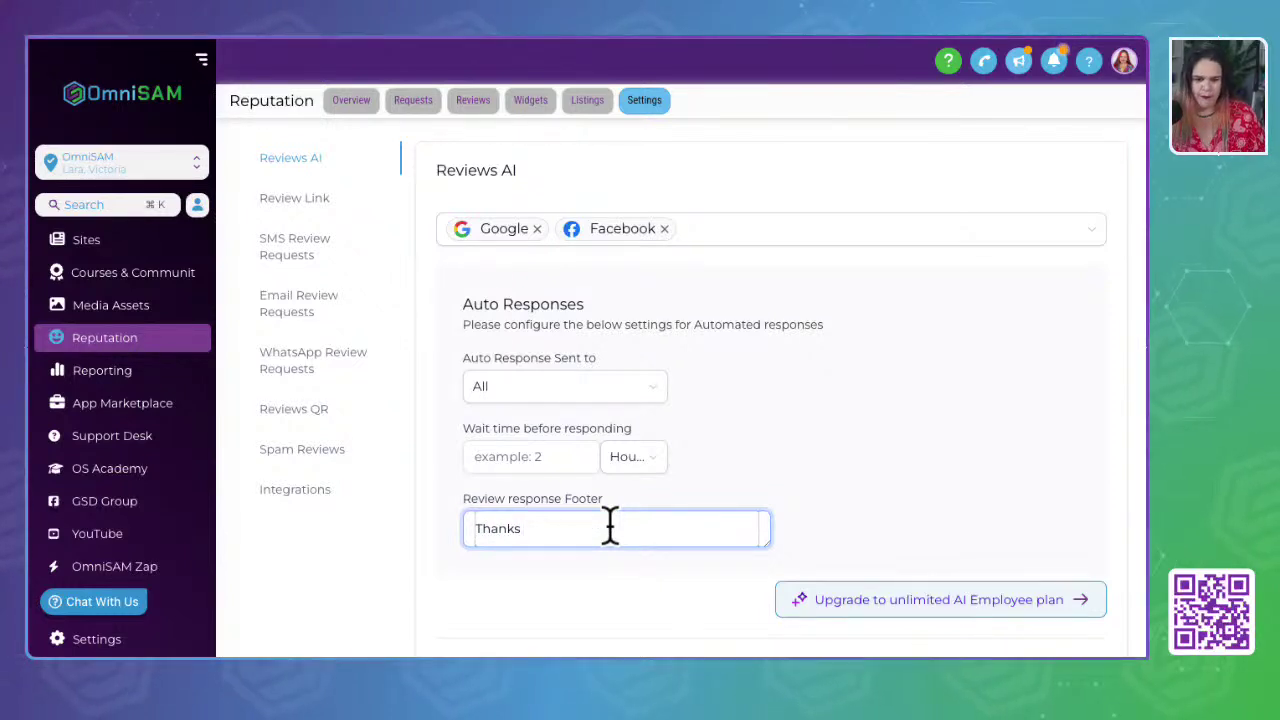
pyautogui.write('Team OmniSAM')
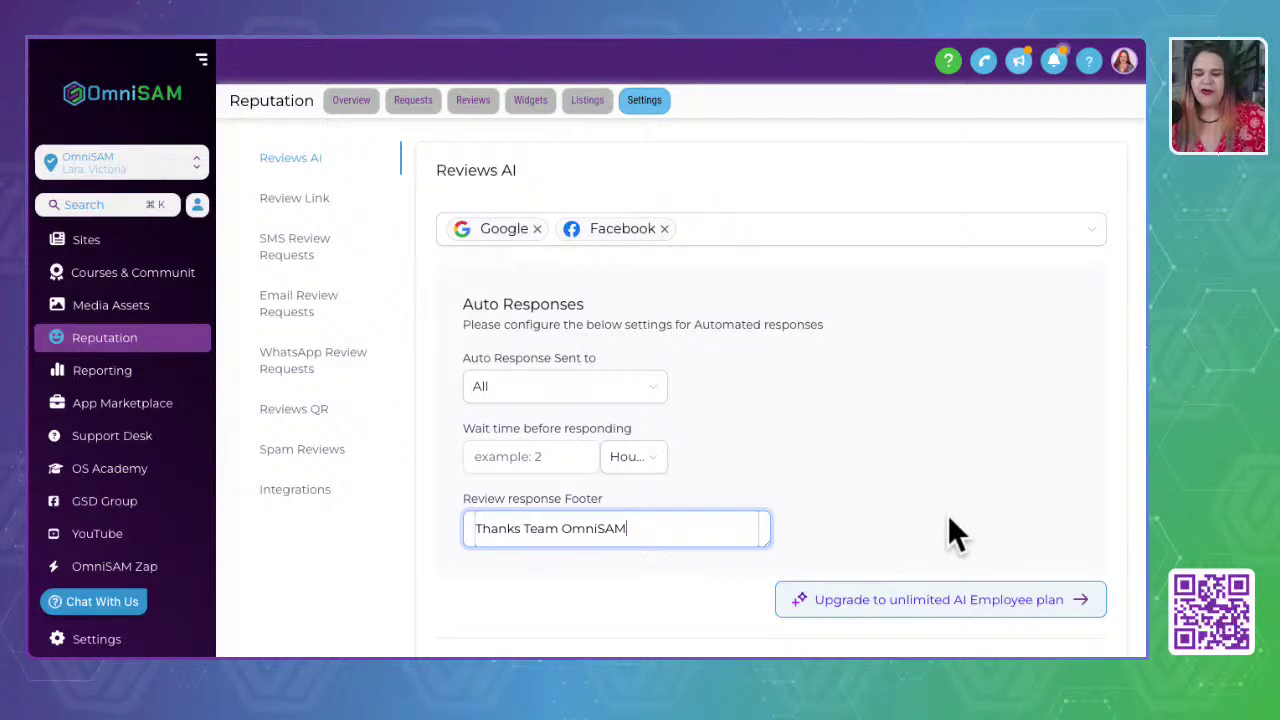
pyautogui.click(911, 604)
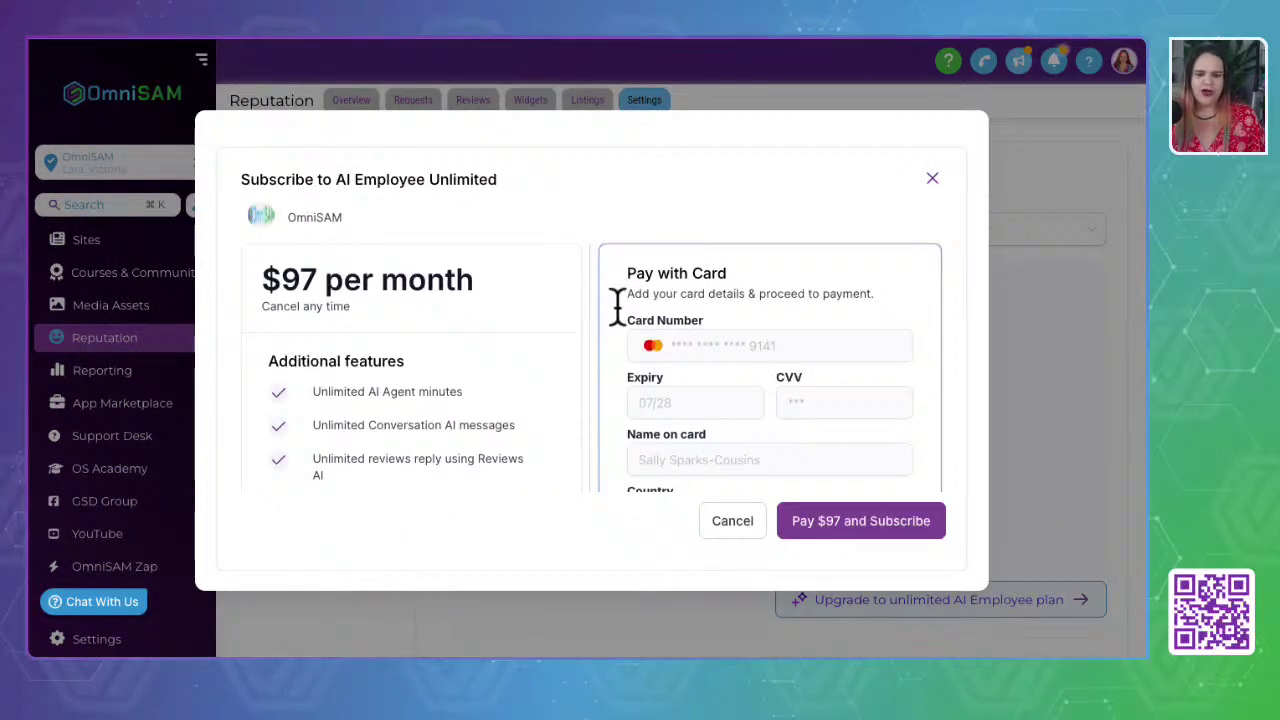
pyautogui.scroll(-3, 617, 305)
pyautogui.click(932, 180)
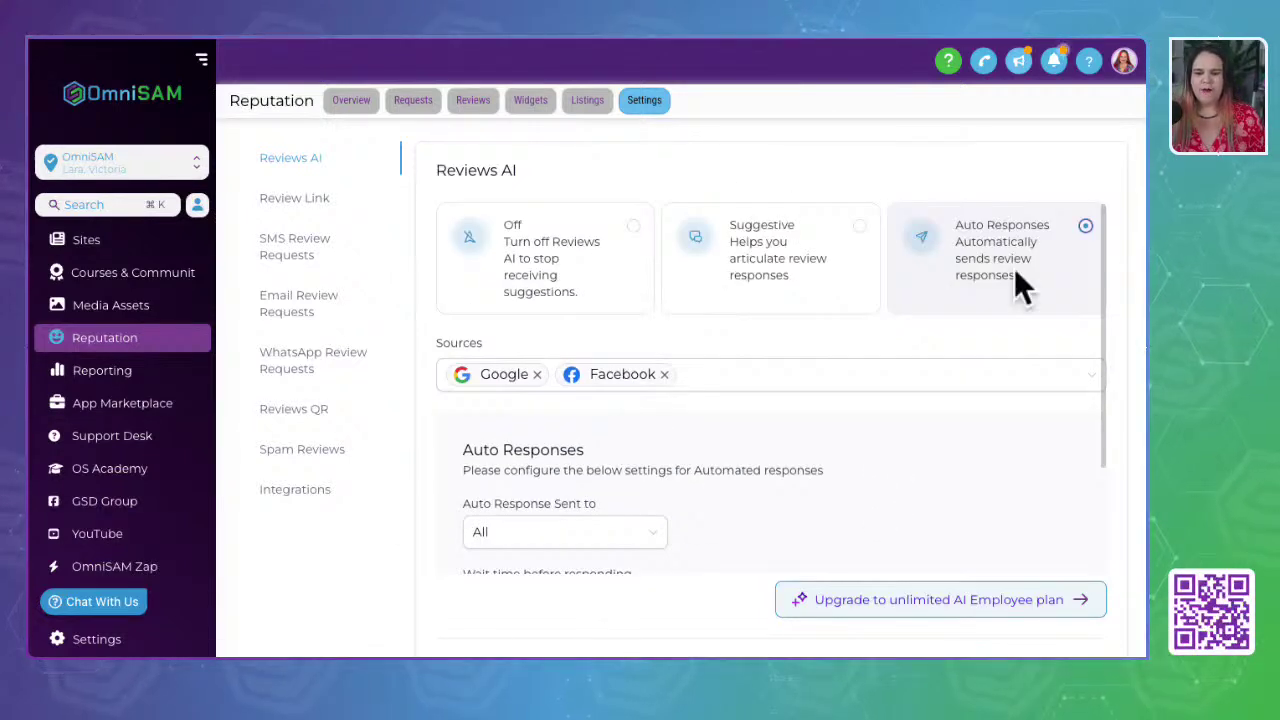
# - Select the Suggestive mode card for Reviews AI and save it
pyautogui.click(838, 279)
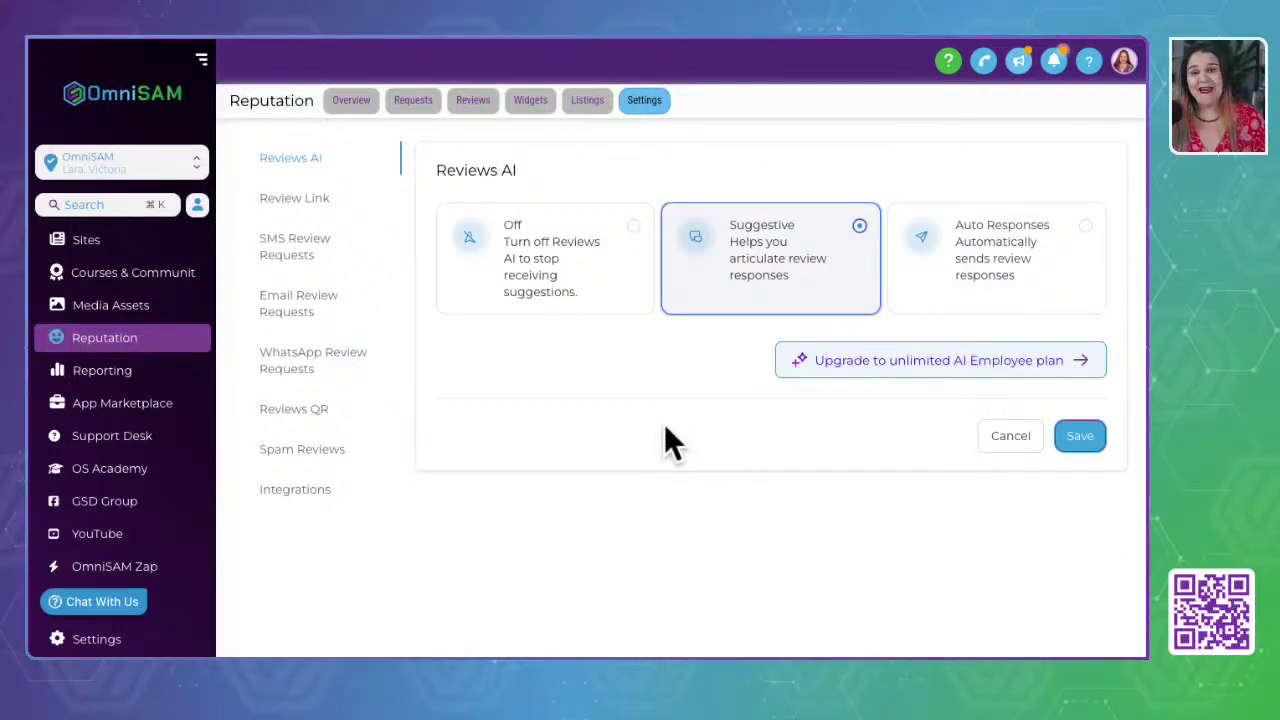
pyautogui.click(1082, 440)
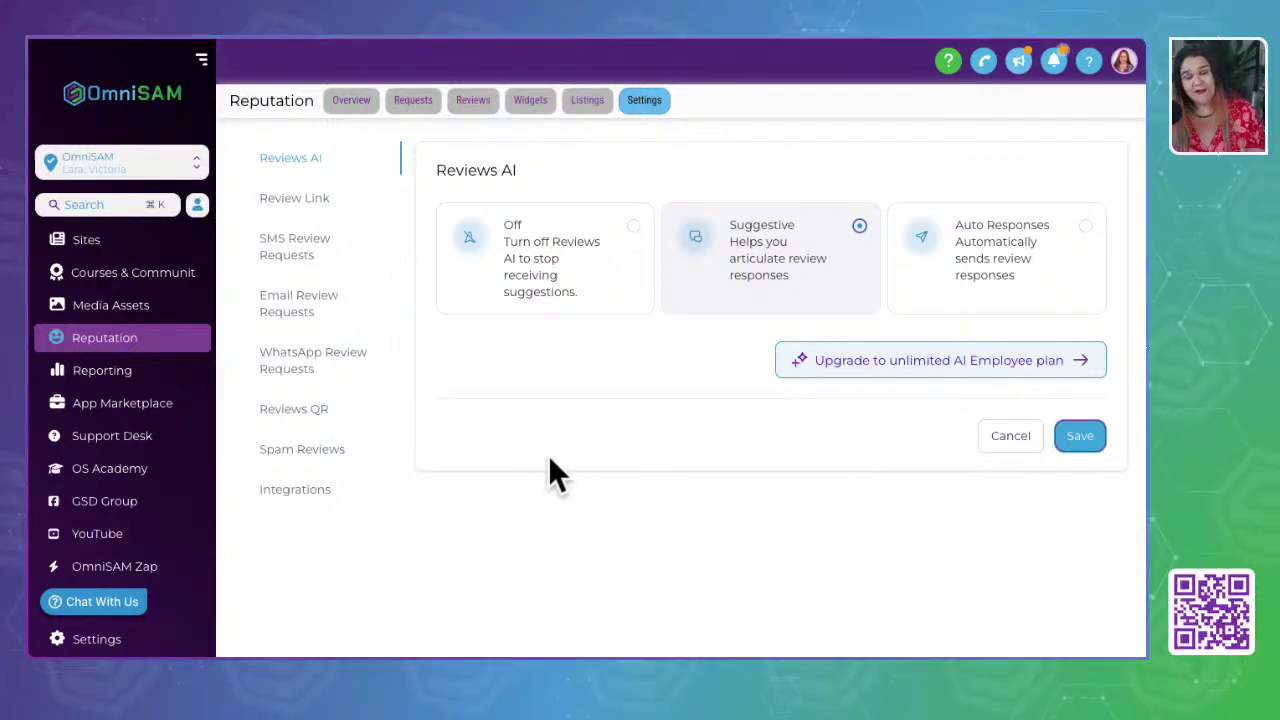
# - Enable Review Balancing on the Review Link page and open Configure Balance
pyautogui.click(296, 204)
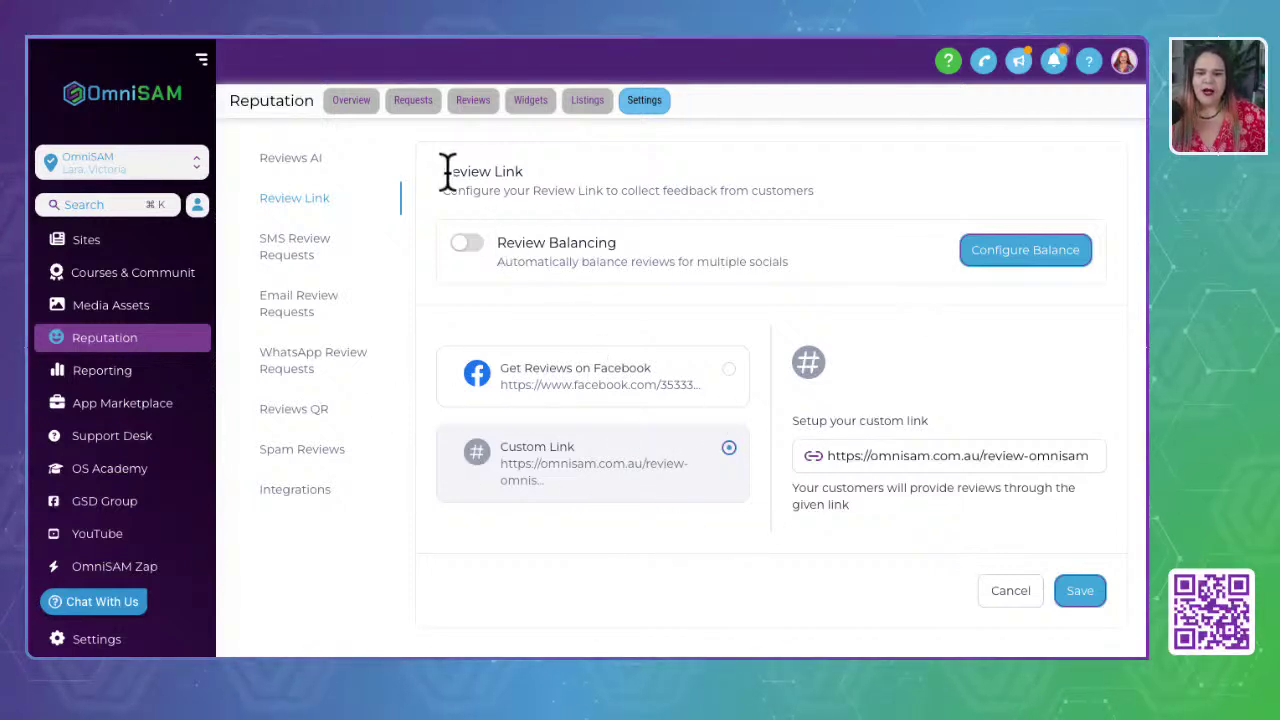
pyautogui.moveTo(447, 175); pyautogui.dragTo(543, 186)
pyautogui.moveTo(445, 190); pyautogui.dragTo(868, 215)
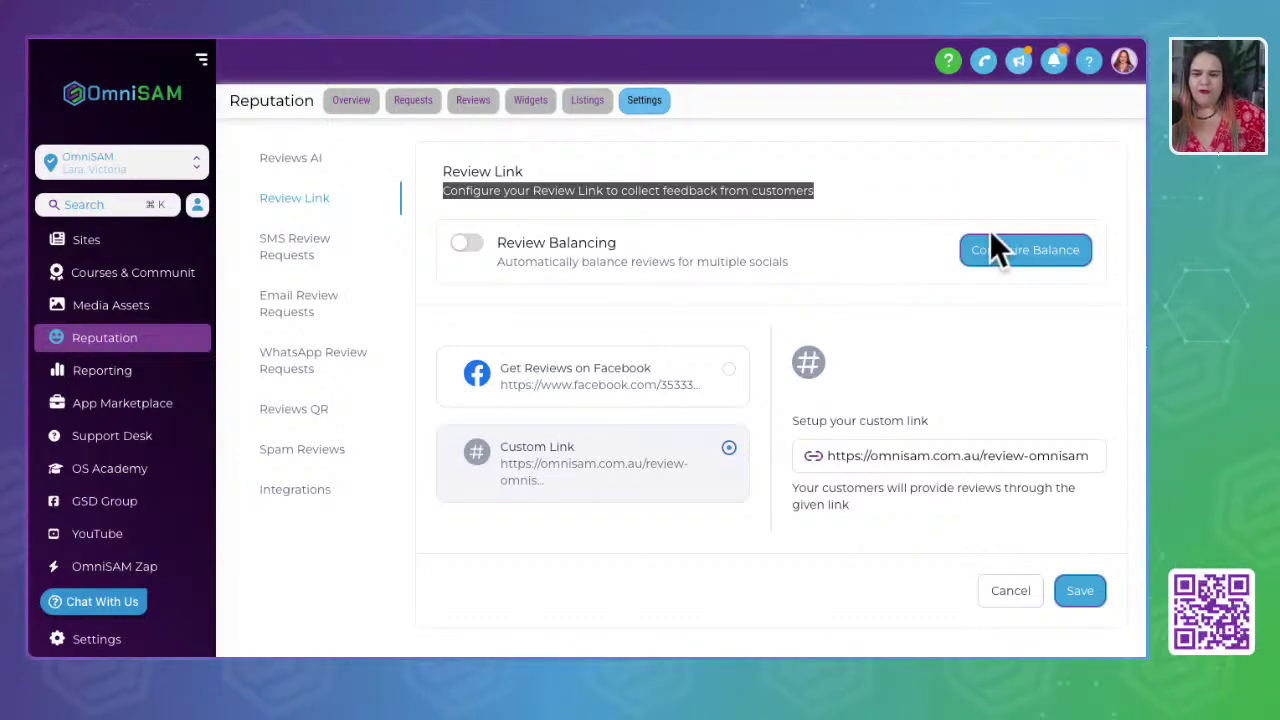
pyautogui.click(466, 245)
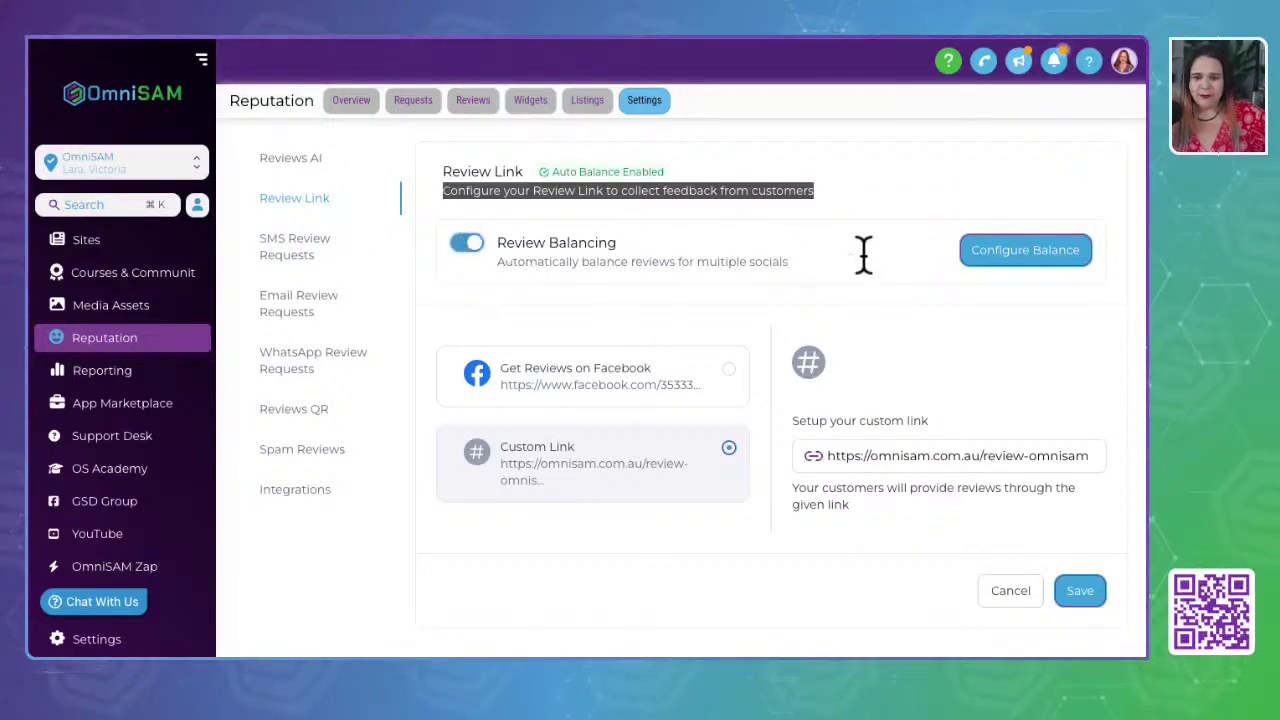
pyautogui.click(990, 259)
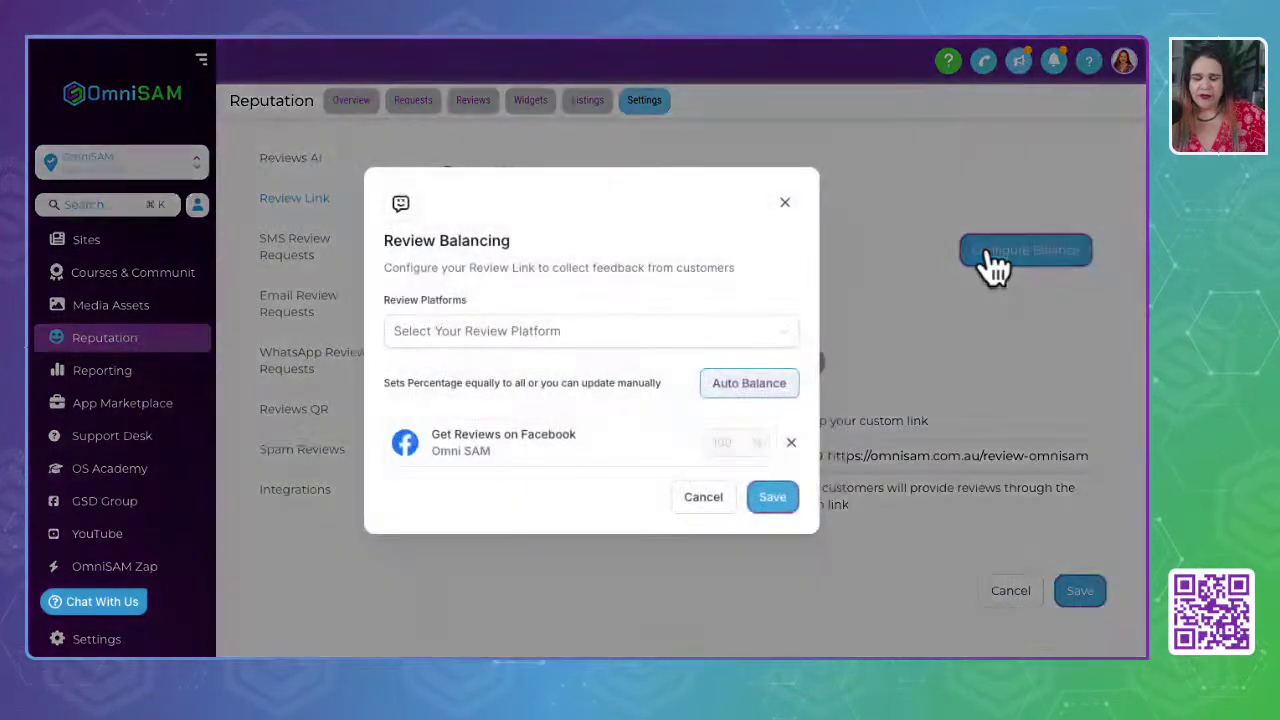
# - Check the review platforms, split percentages equally, and close the balancing dialog
pyautogui.click(423, 340)
pyautogui.click(428, 370)
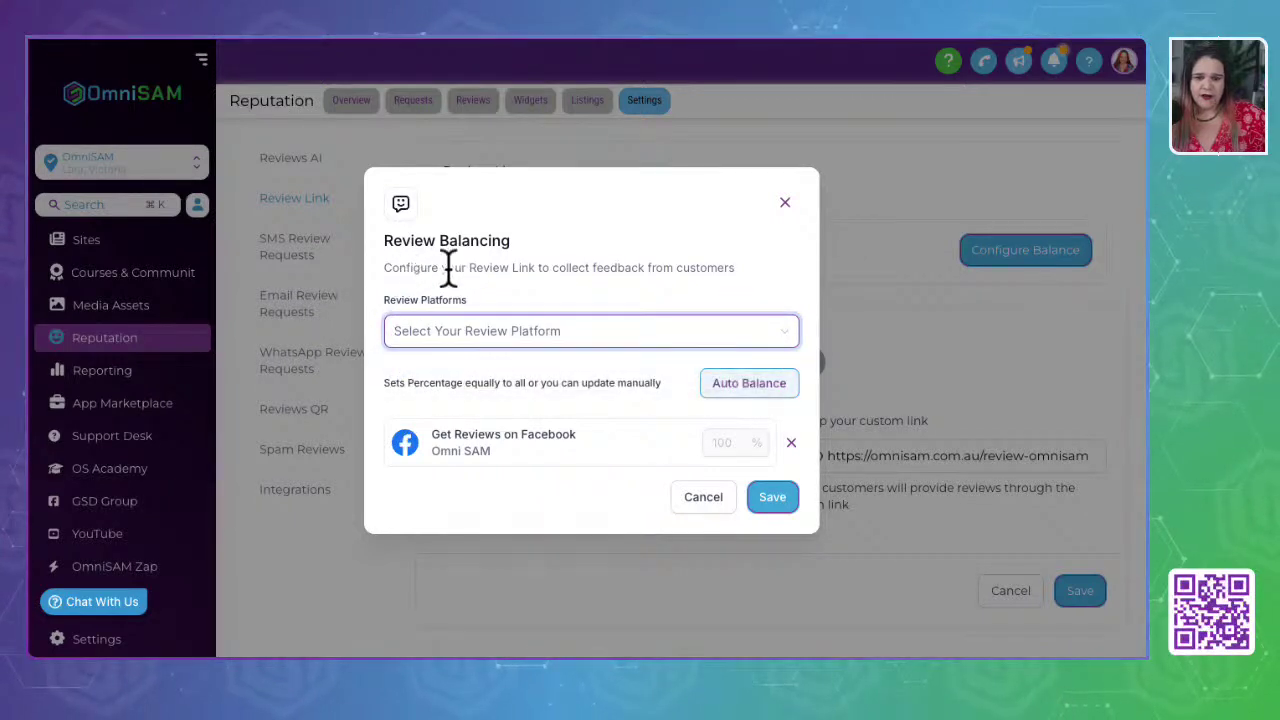
pyautogui.click(486, 336)
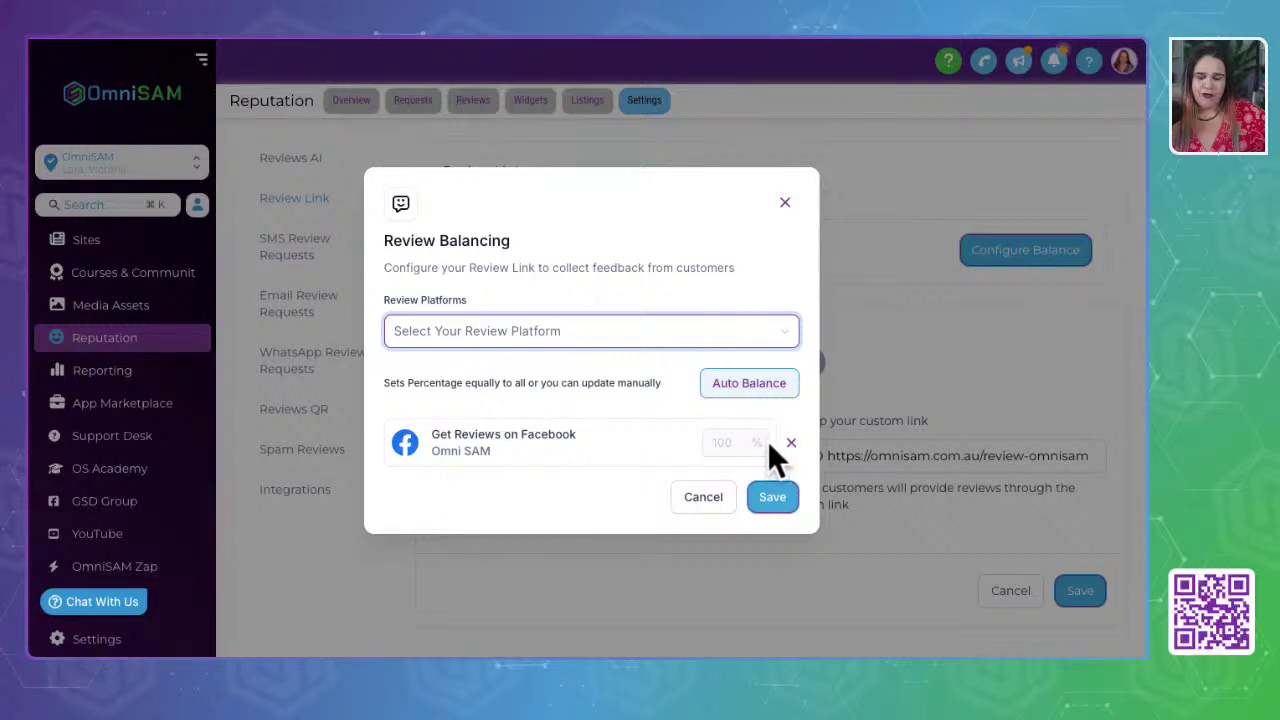
pyautogui.click(745, 398)
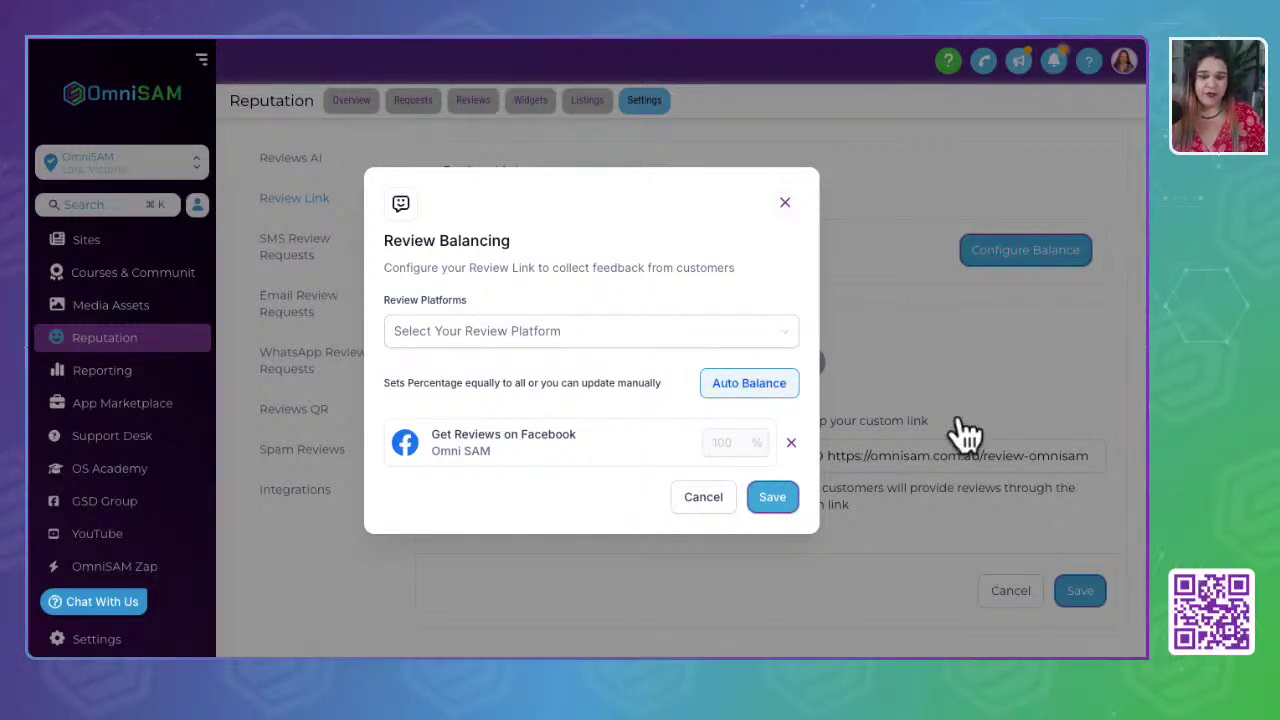
pyautogui.click(784, 203)
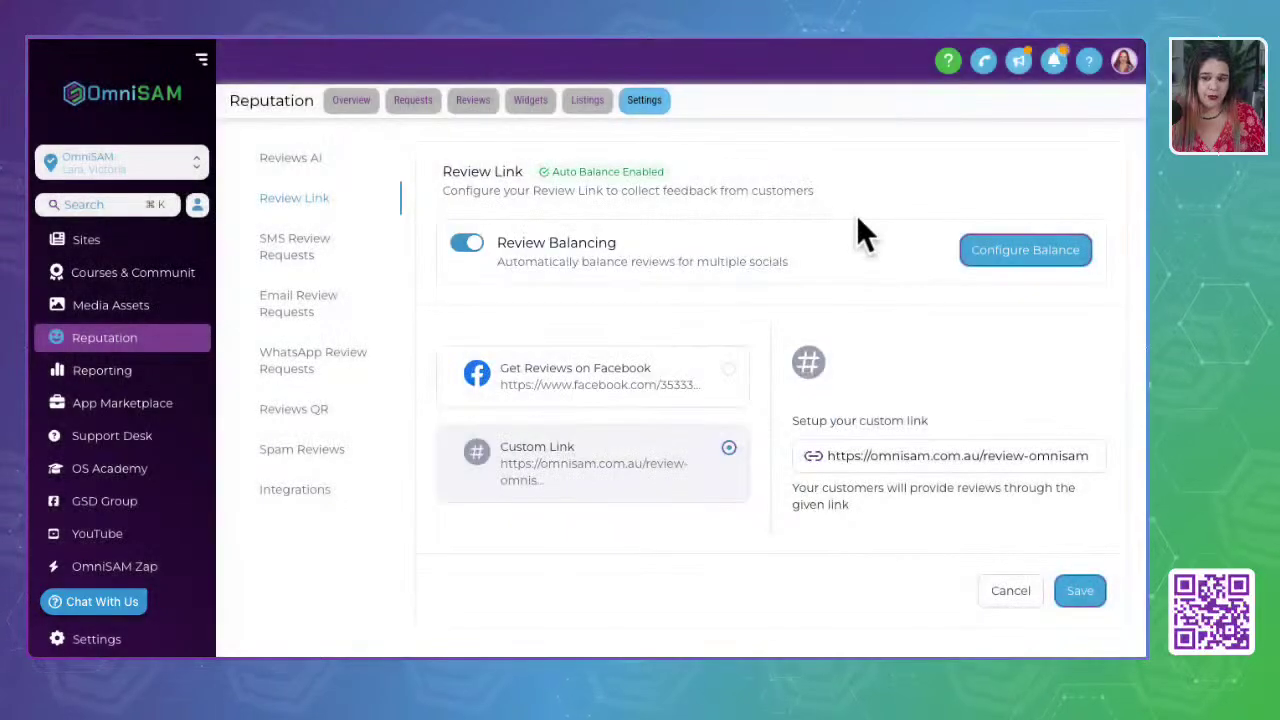
# - Turn off Review Balancing and open the custom review link in a new tab
pyautogui.click(469, 244)
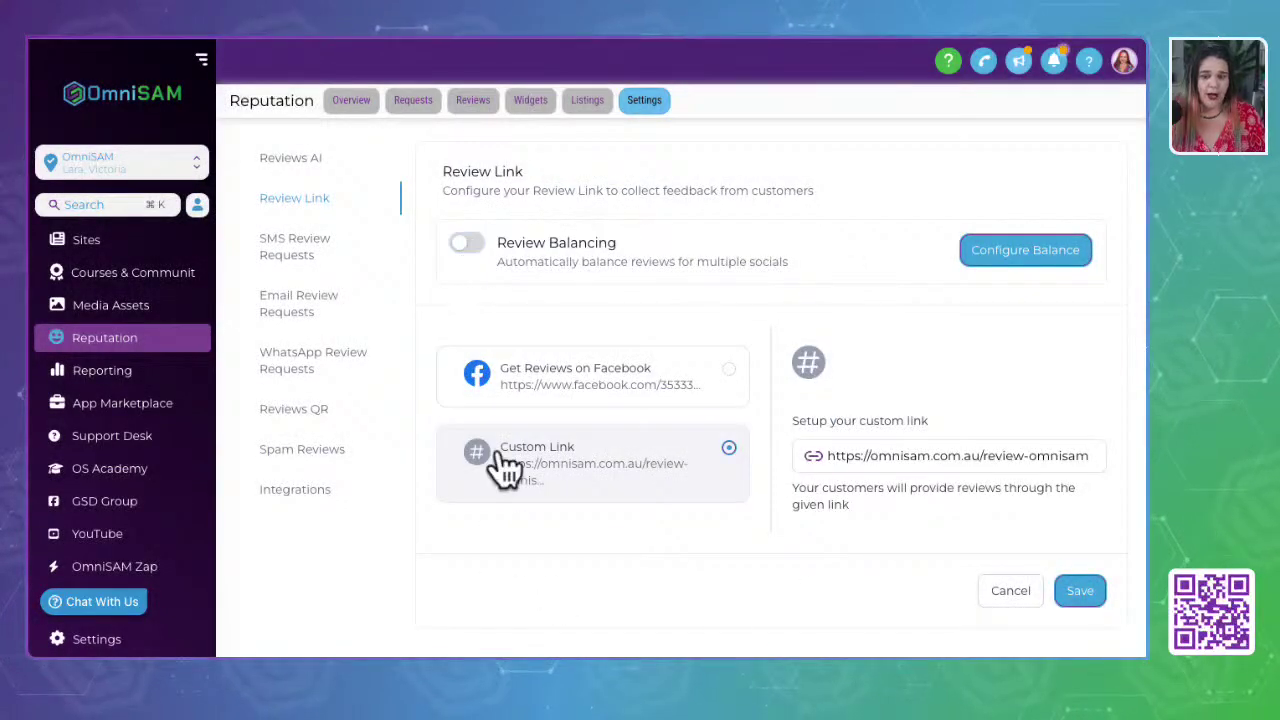
pyautogui.tripleClick(957, 456)
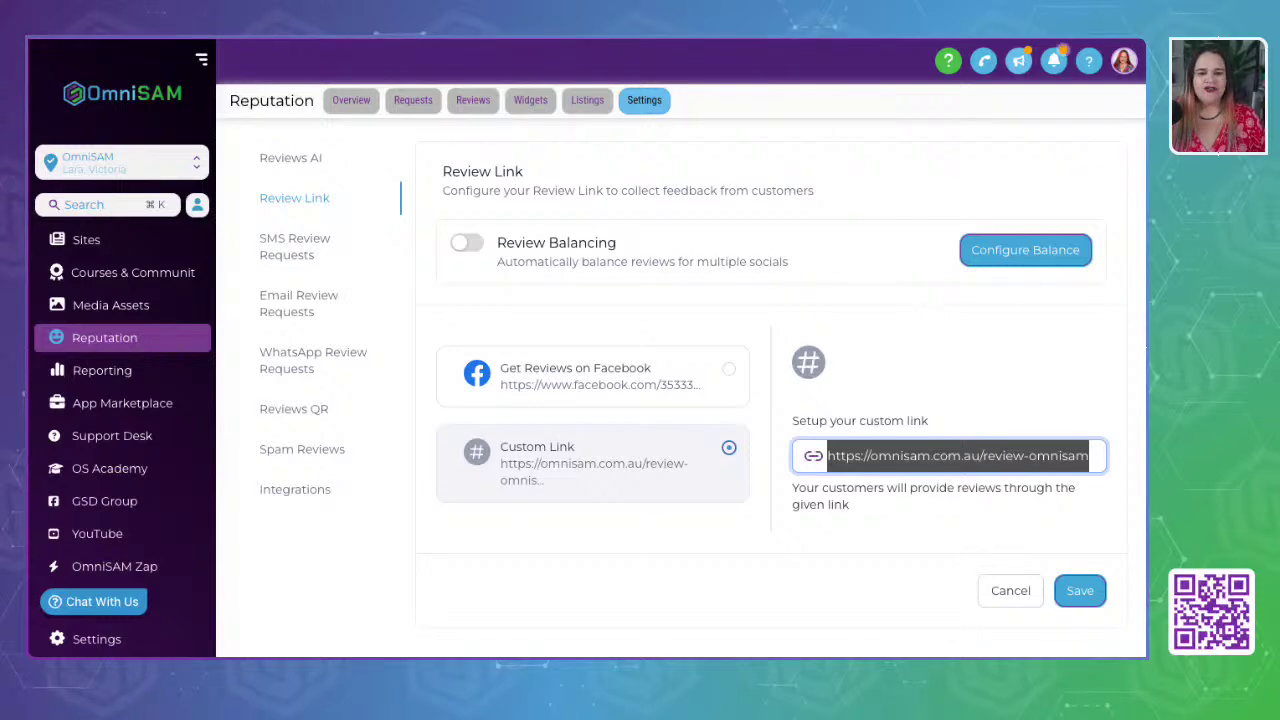
pyautogui.press('super+t')
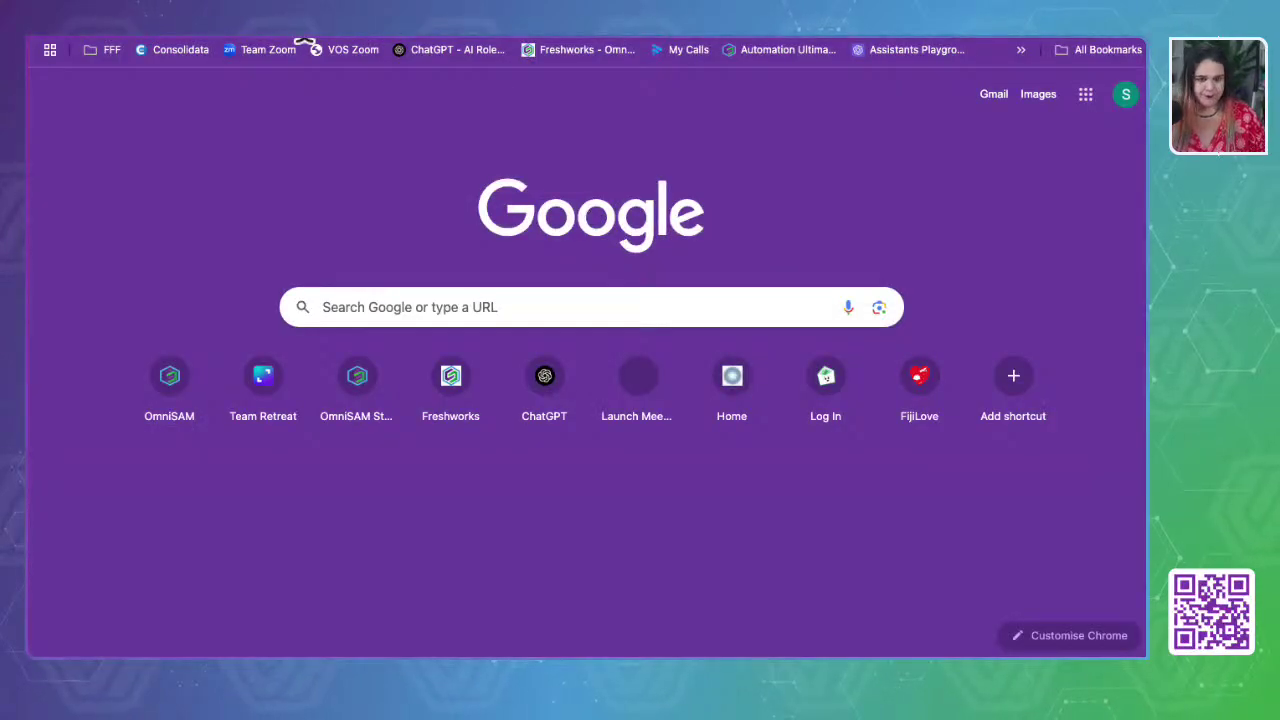
pyautogui.hotkey('ctrl', 'v')
pyautogui.press('Return')
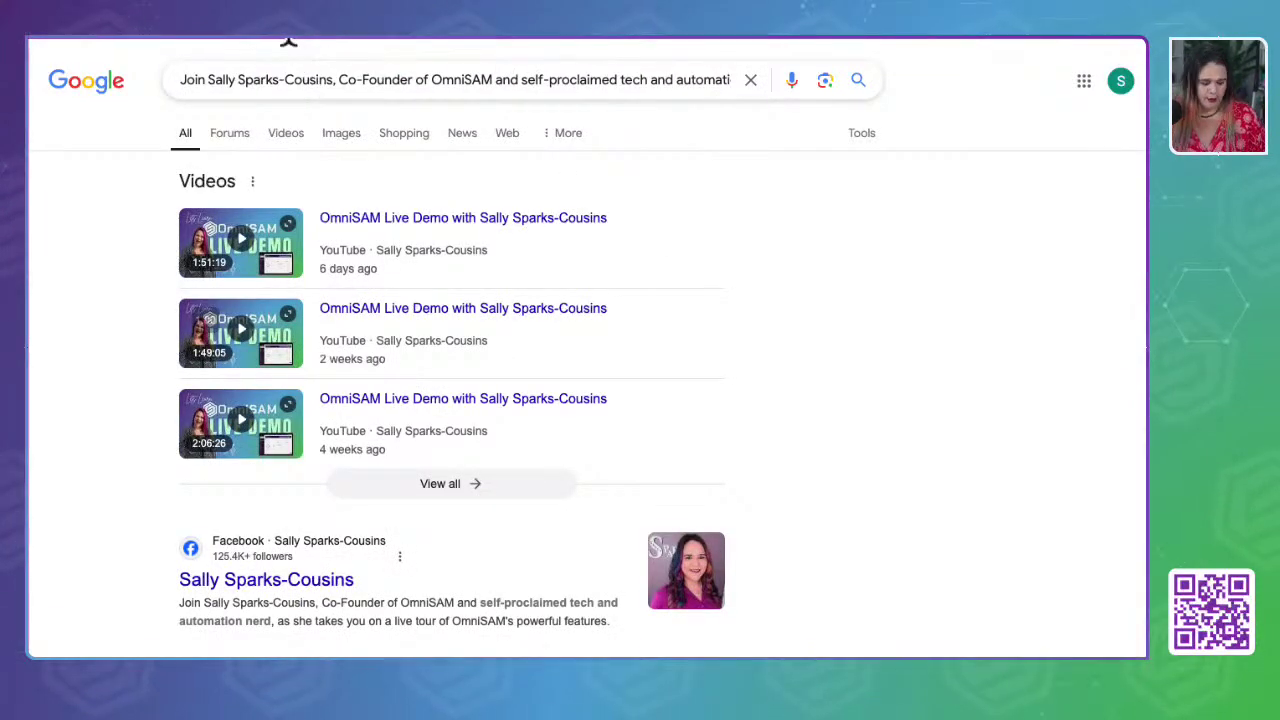
pyautogui.press('super+w')
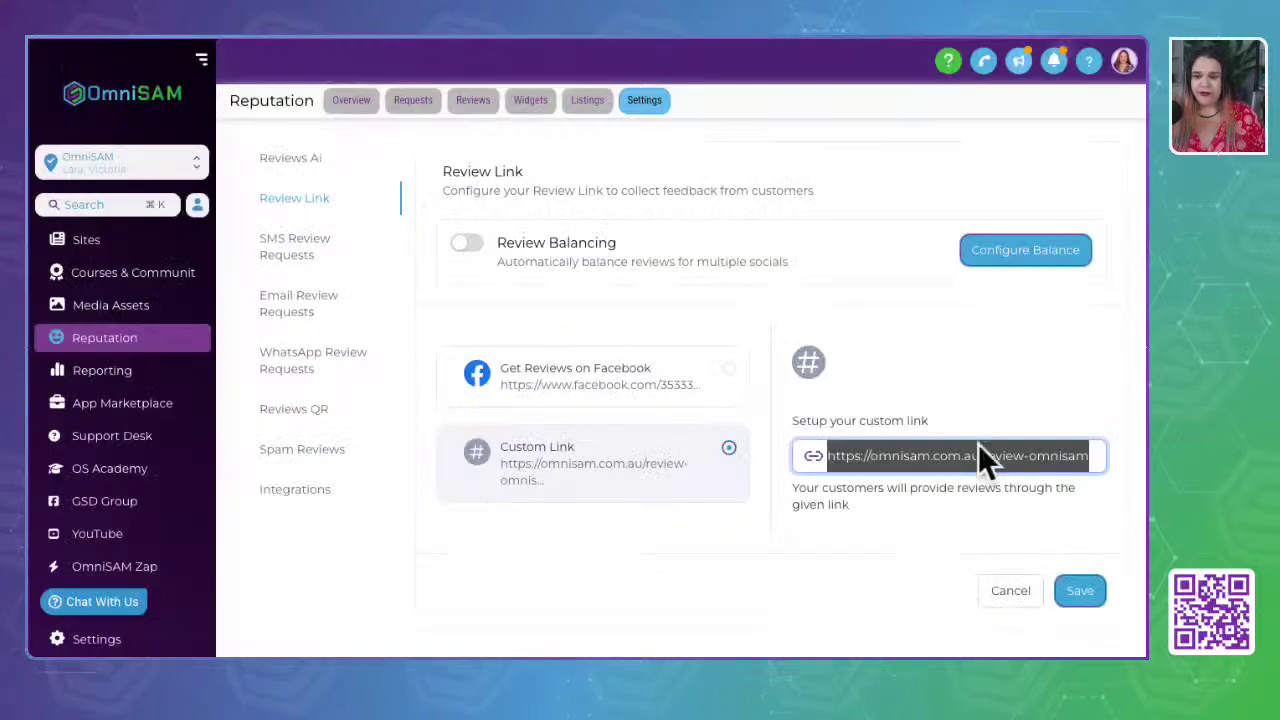
pyautogui.rightClick(964, 457)
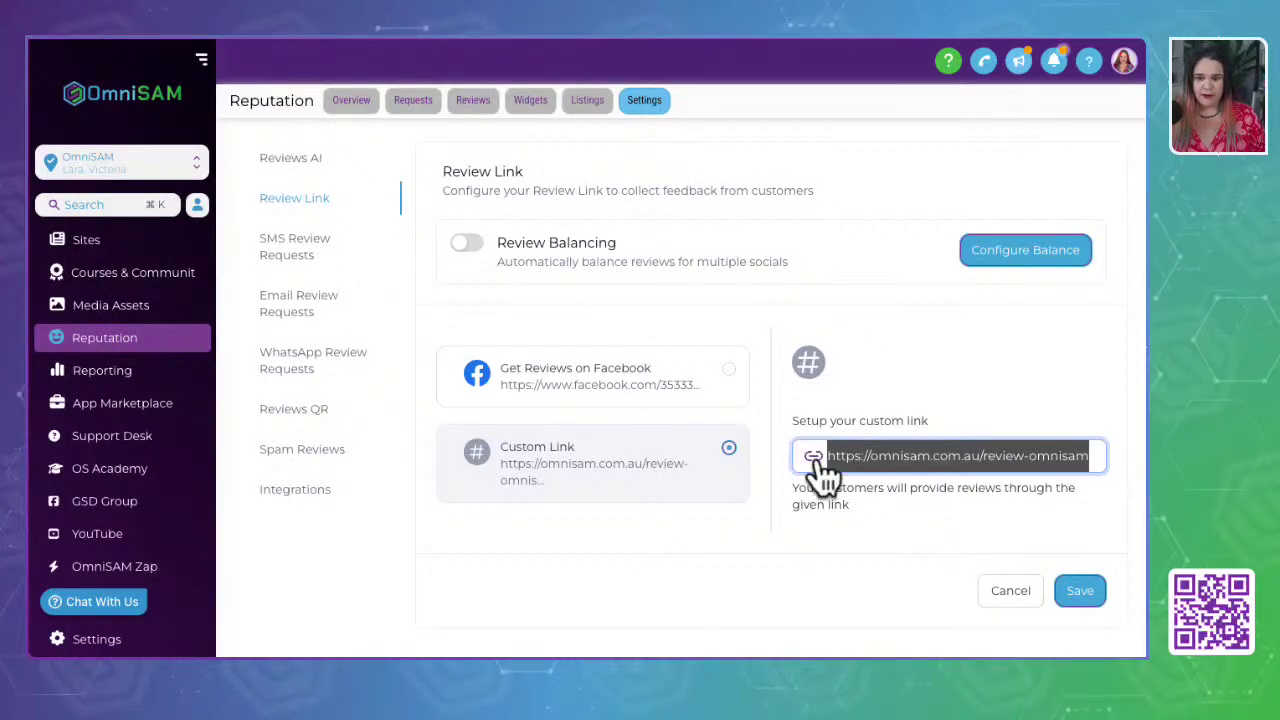
pyautogui.click(870, 455)
pyautogui.tripleClick(870, 455)
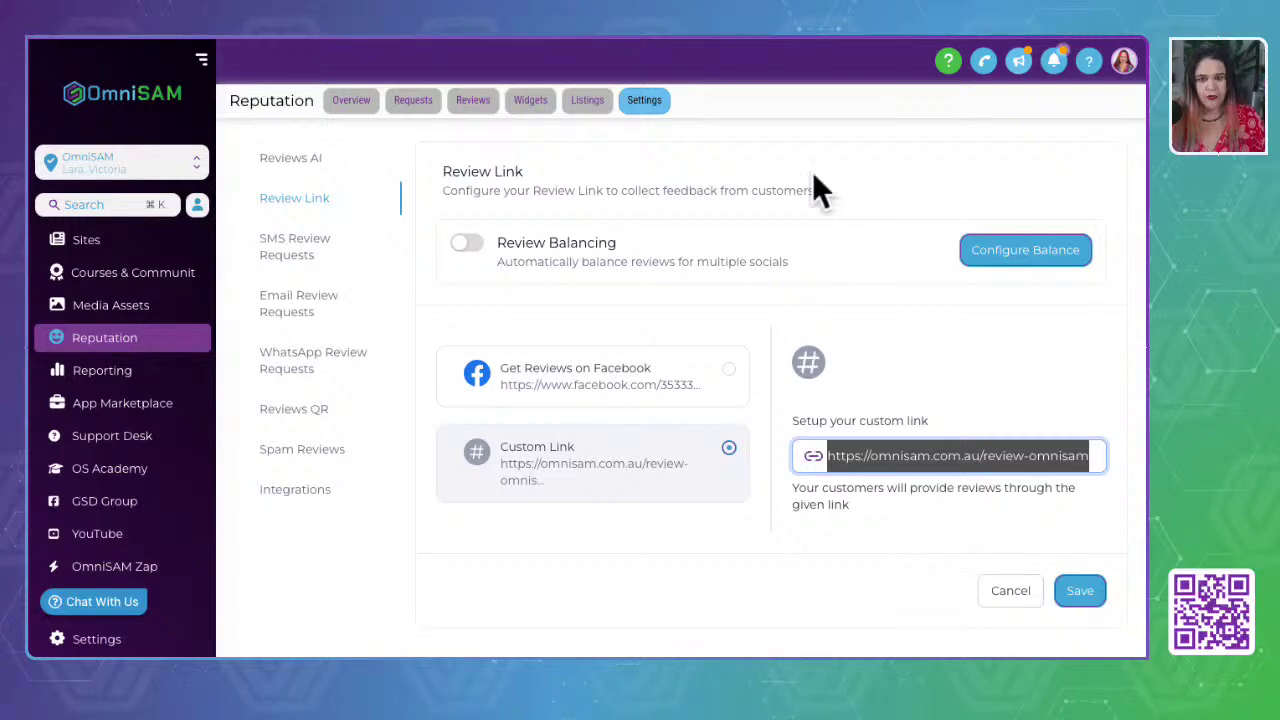
# - Submit a five-star rating on the review page in the other tab
pyautogui.hotkey('ctrl', 'Tab')
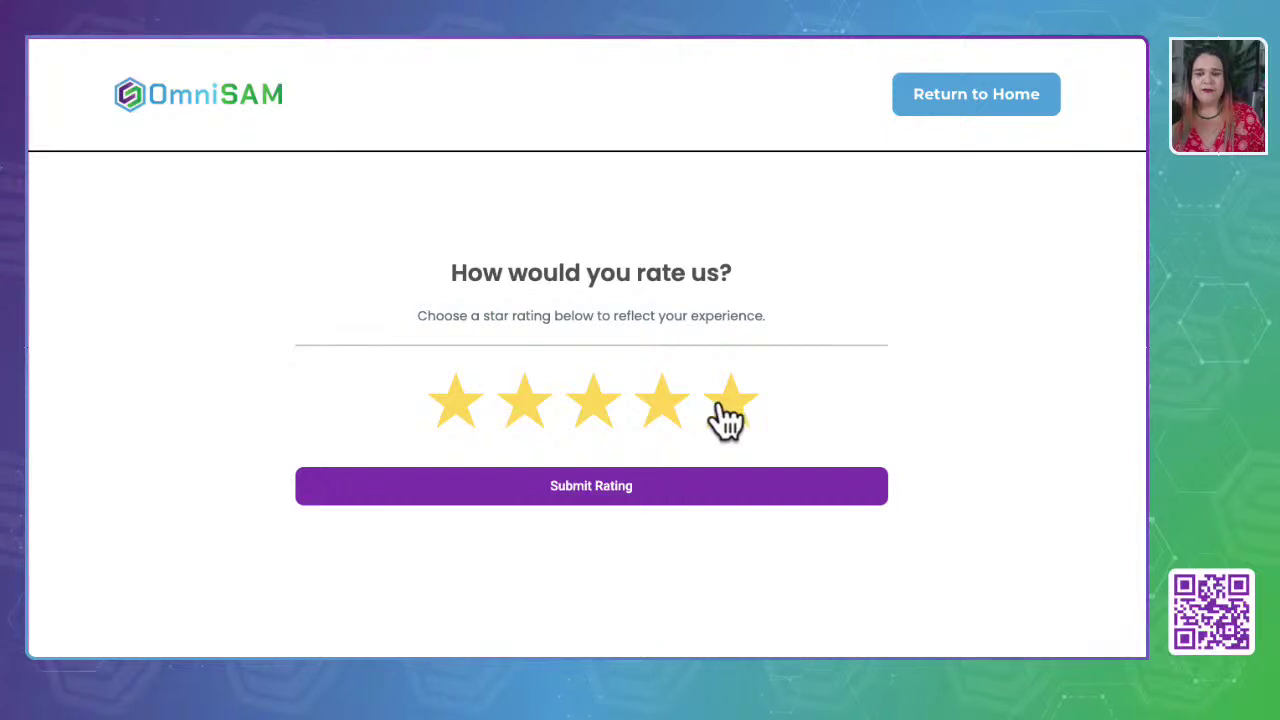
pyautogui.click(586, 505)
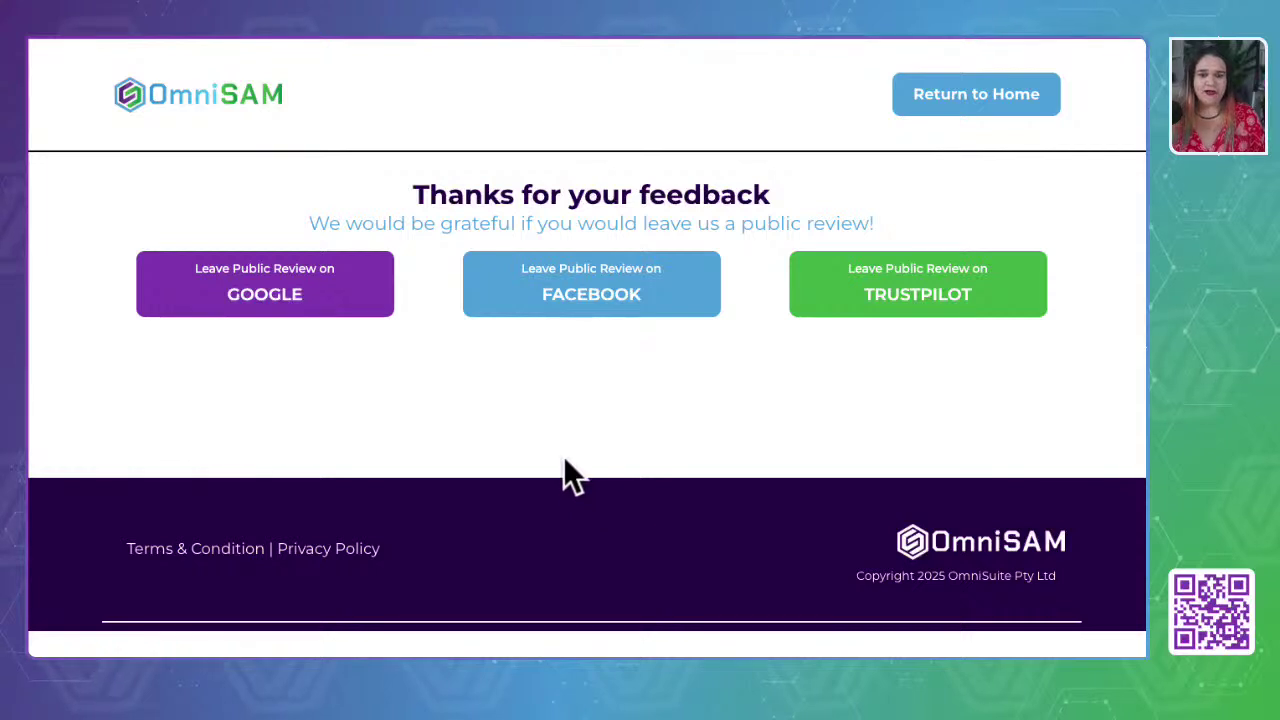
pyautogui.moveTo(402, 201); pyautogui.dragTo(813, 196)
pyautogui.click(793, 201)
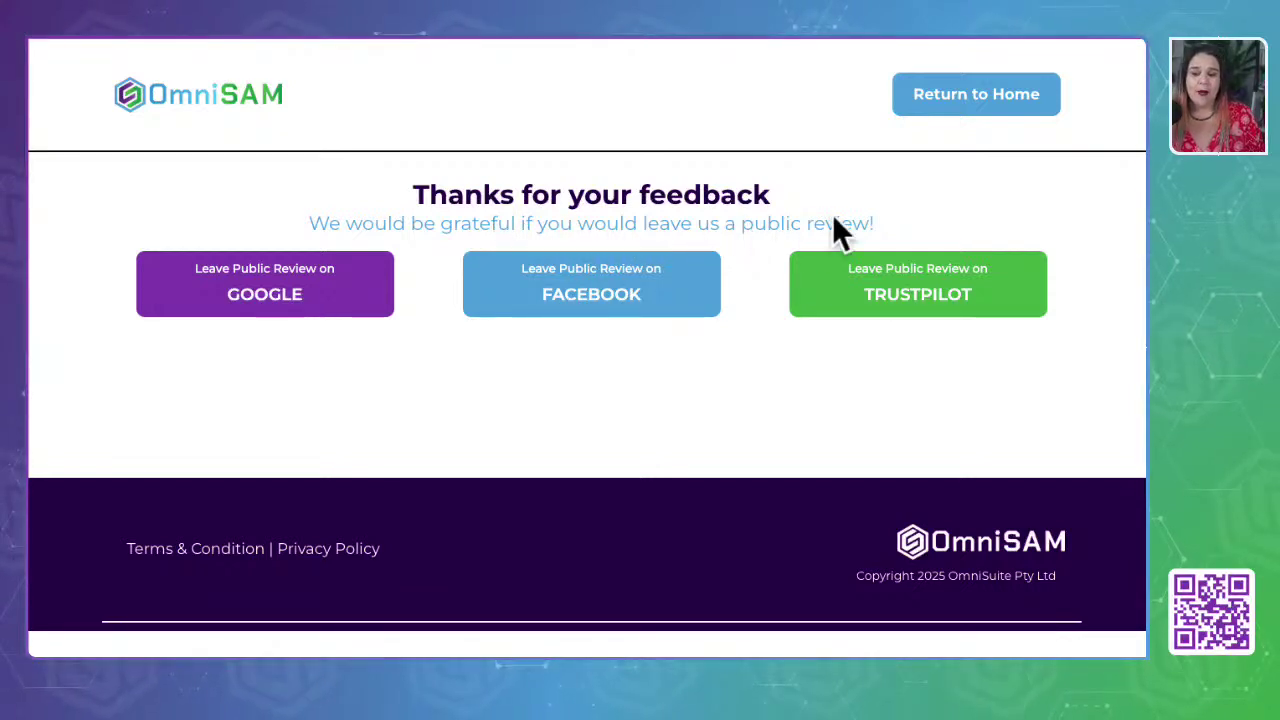
pyautogui.click(248, 298)
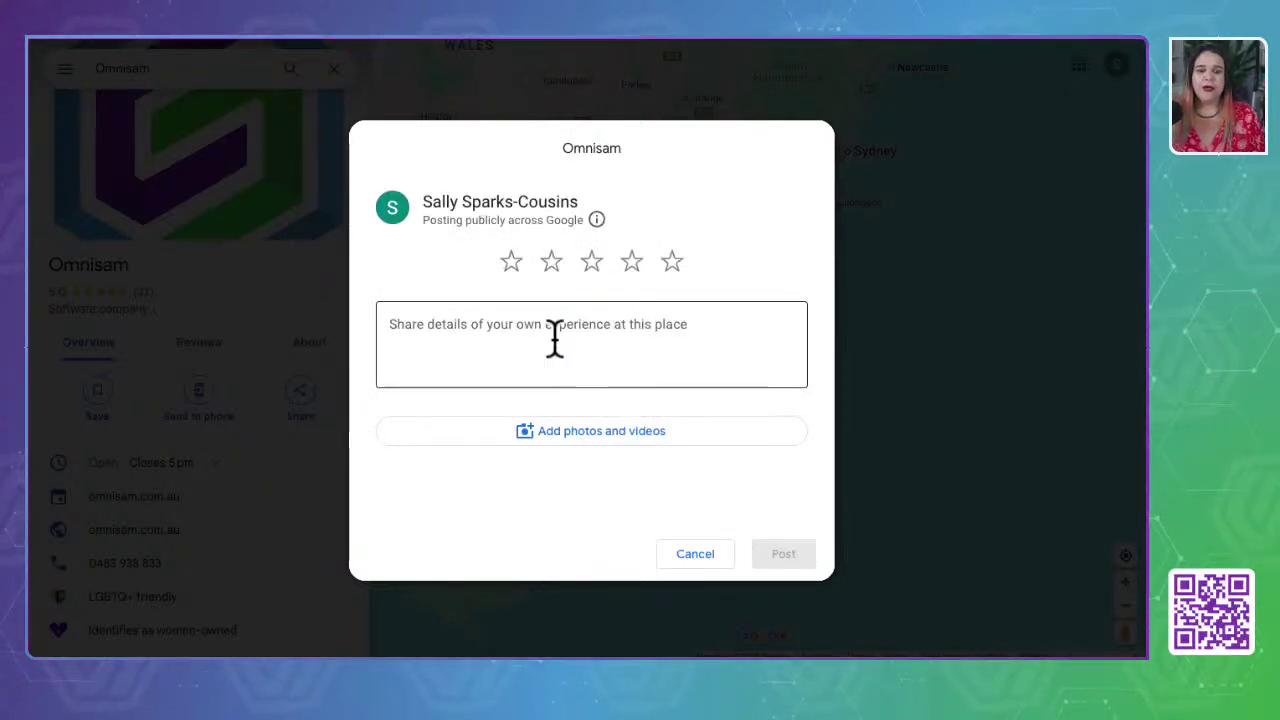
pyautogui.click(696, 556)
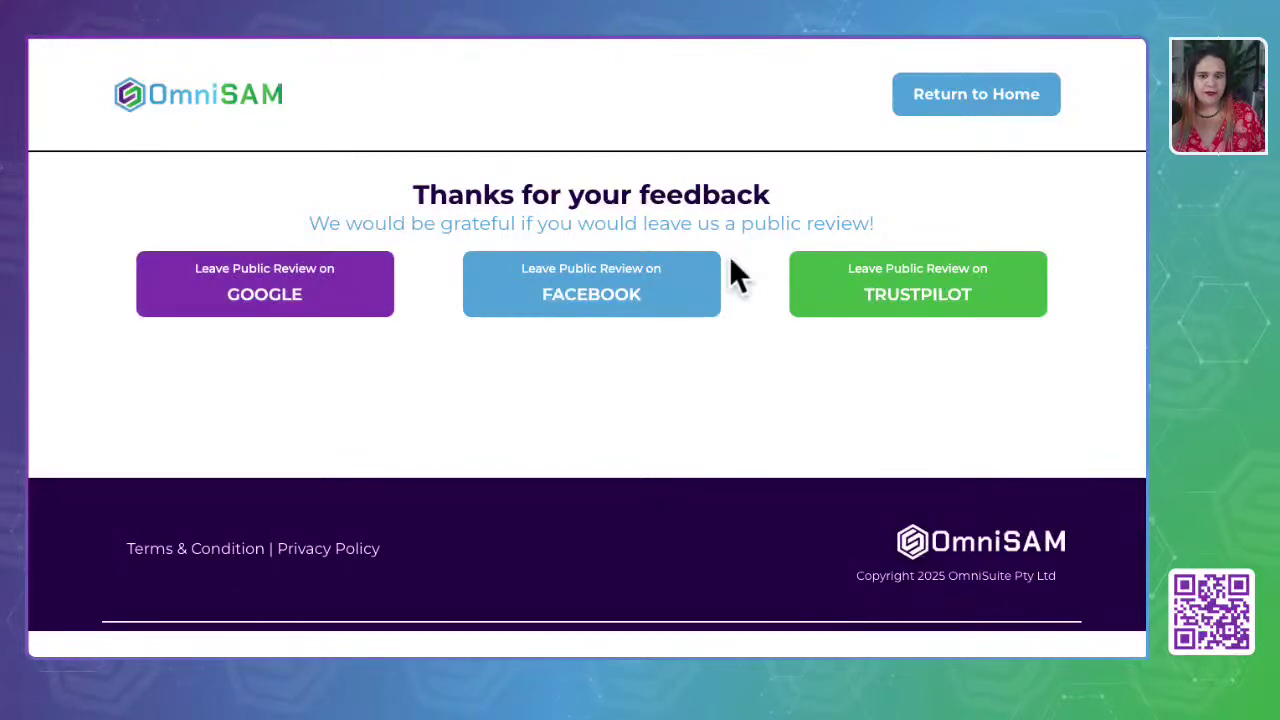
pyautogui.click(551, 297)
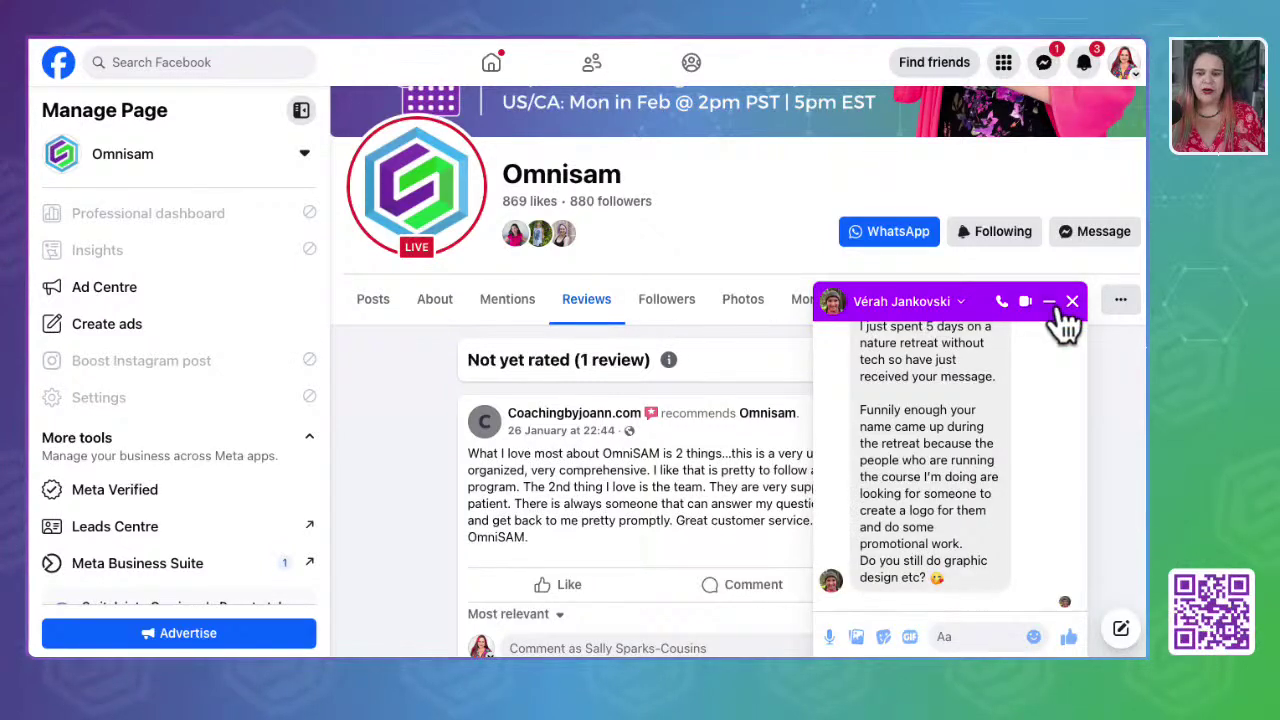
# - Close the Messenger chat over the Facebook reviews, open Trustpilot, then leave it
pyautogui.click(1072, 302)
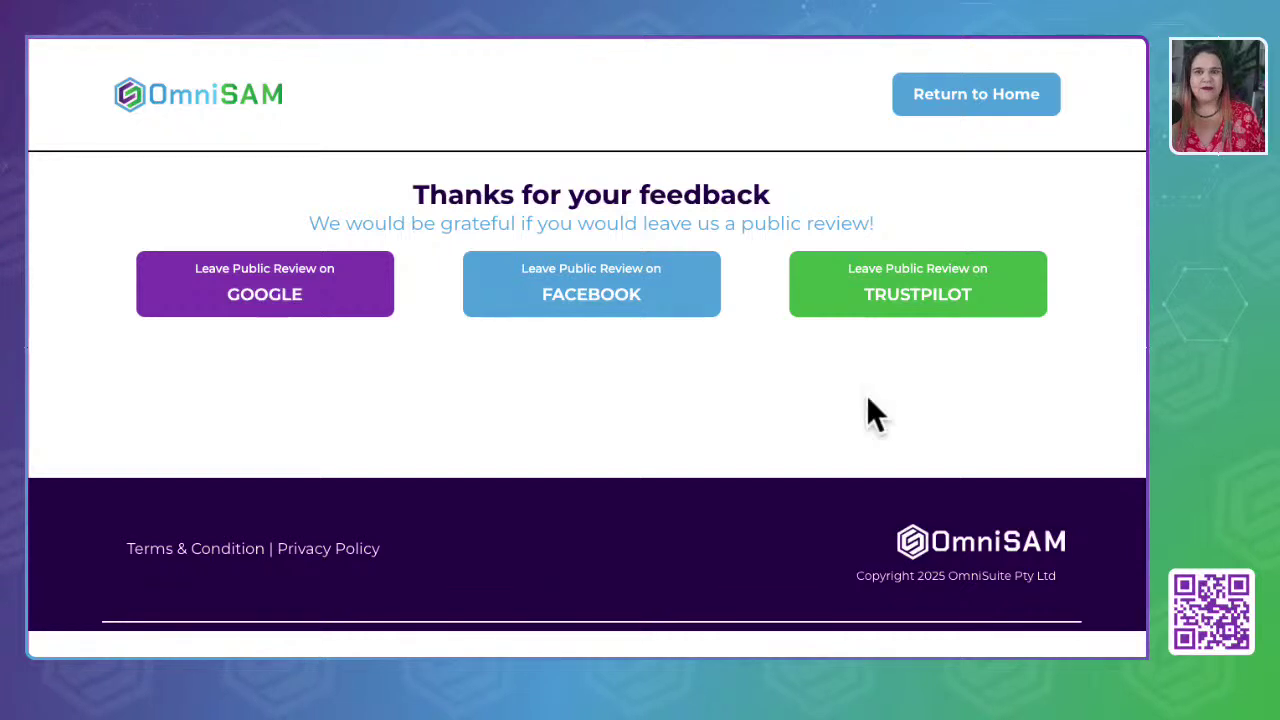
pyautogui.click(943, 309)
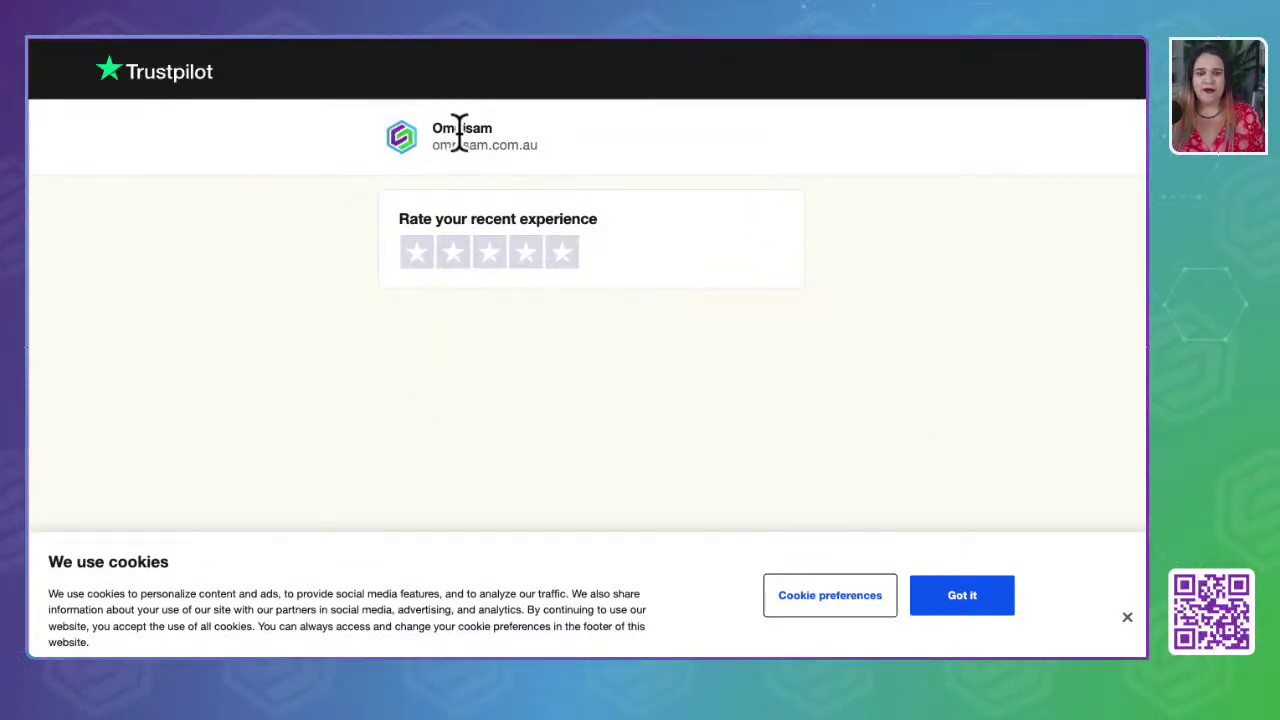
pyautogui.click(202, 38)
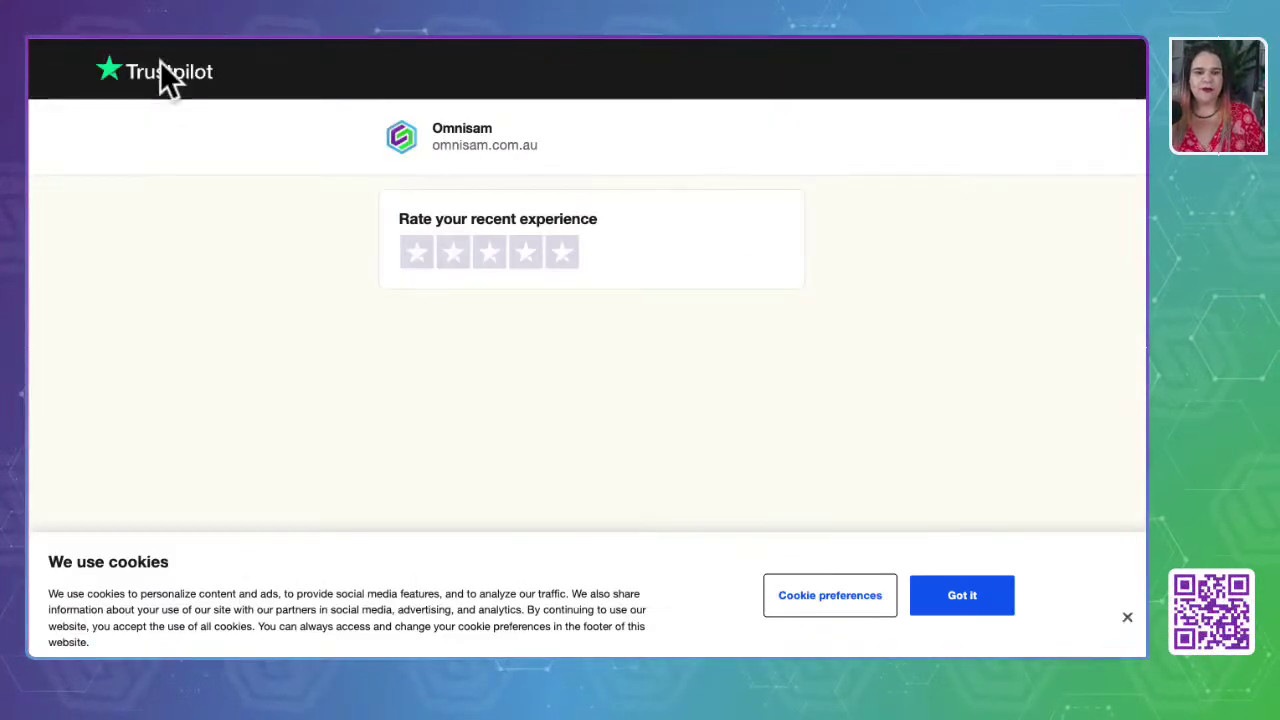
# - Return to the OmniSAM tab, then bring up the Google account switcher on a new tab
pyautogui.click(45, 36)
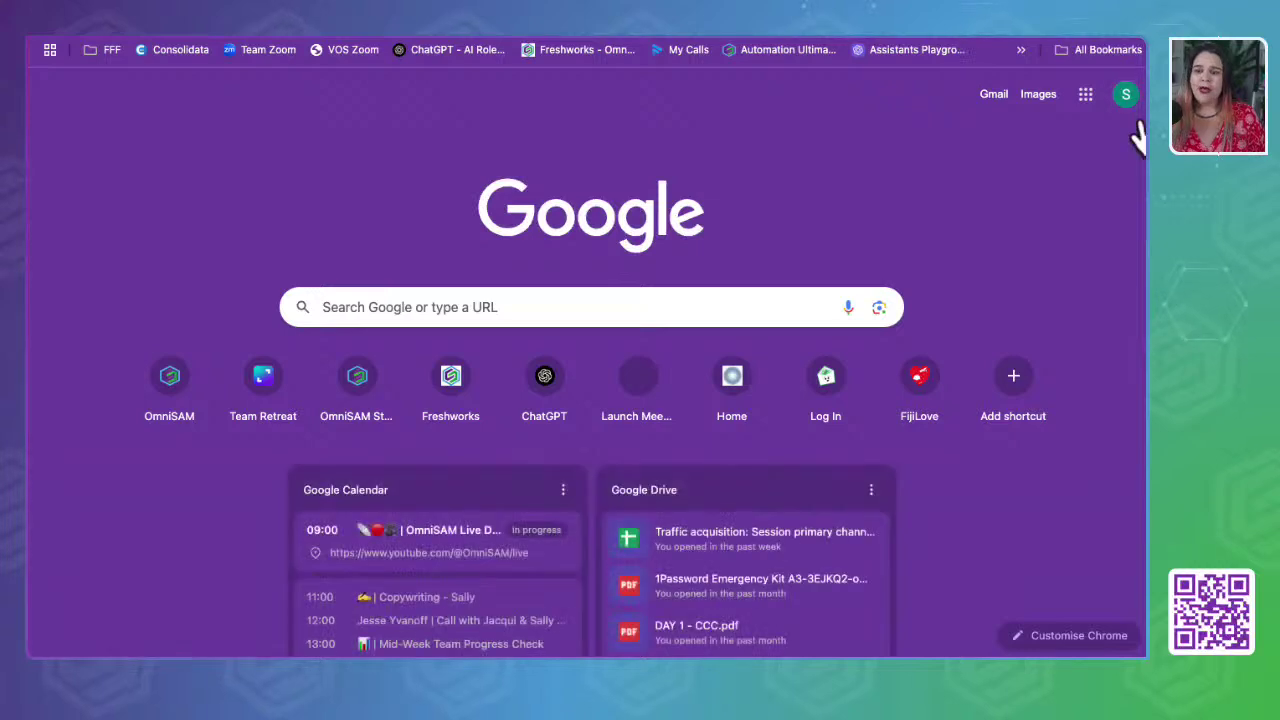
pyautogui.click(1126, 94)
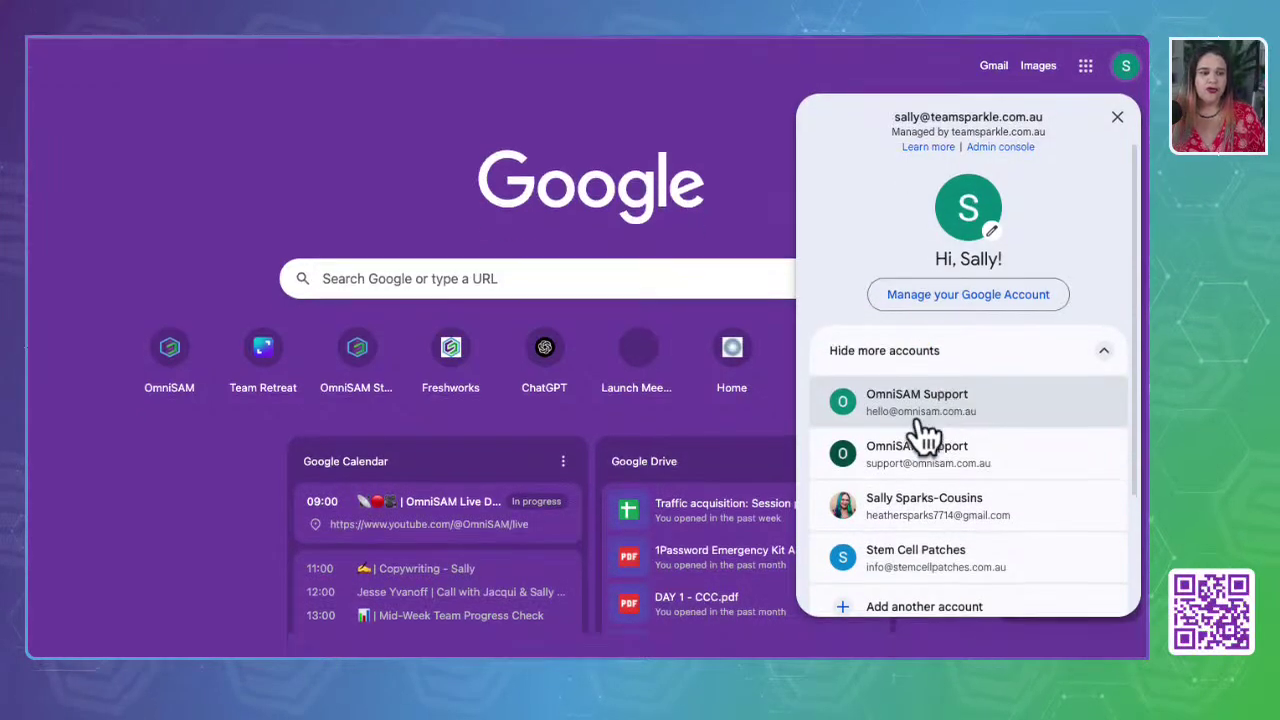
# - Switch to the business's support Google account and search 'google my business'
pyautogui.click(929, 430)
pyautogui.click(729, 284)
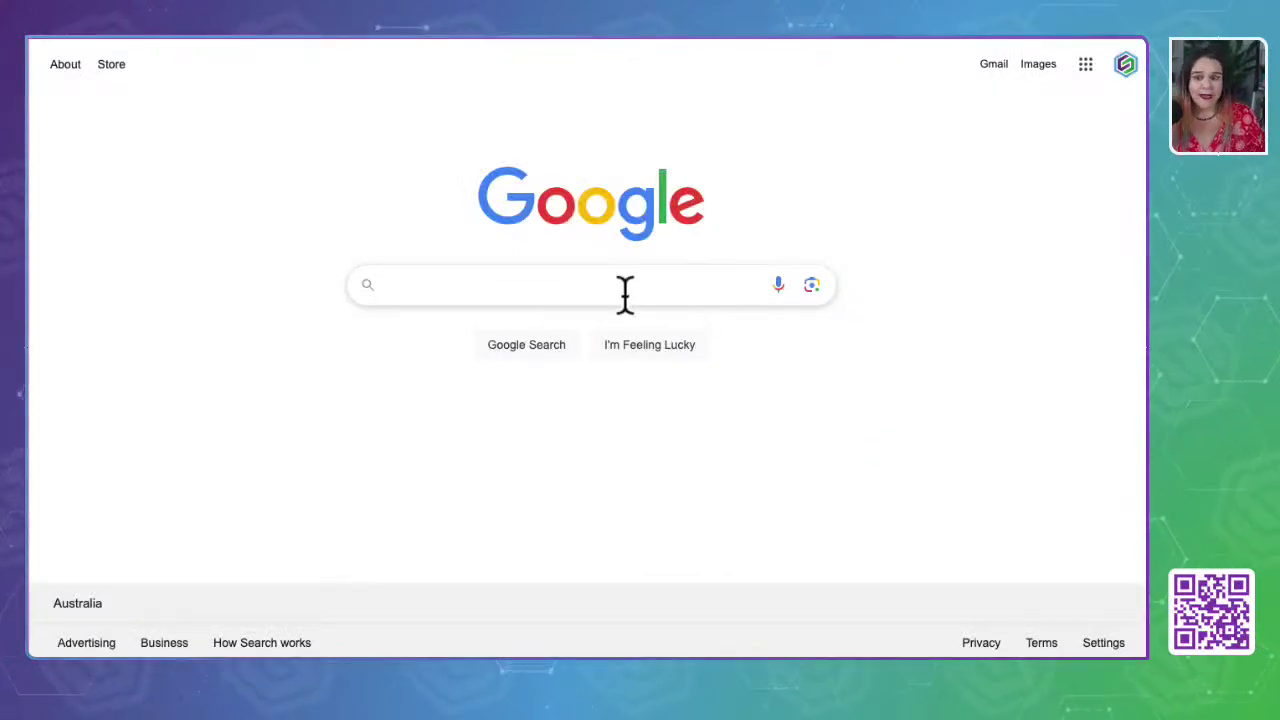
pyautogui.click(594, 287)
pyautogui.write('goo')
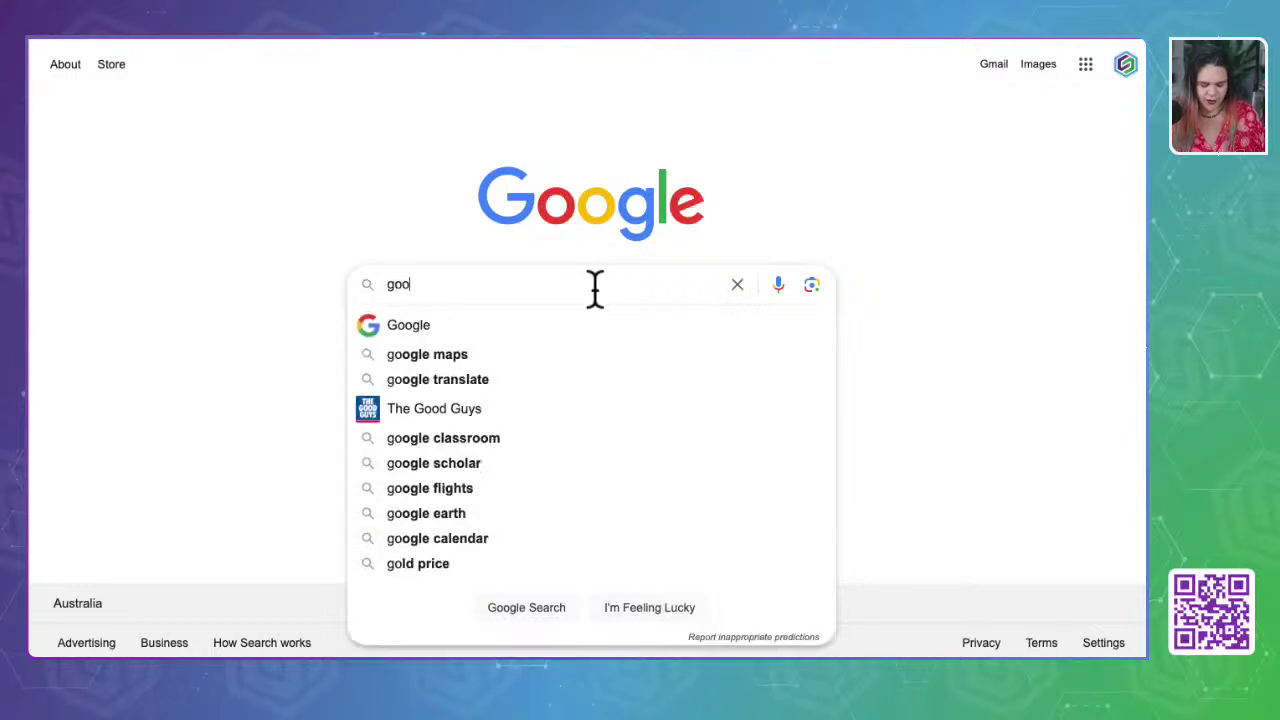
pyautogui.write('gle my busin')
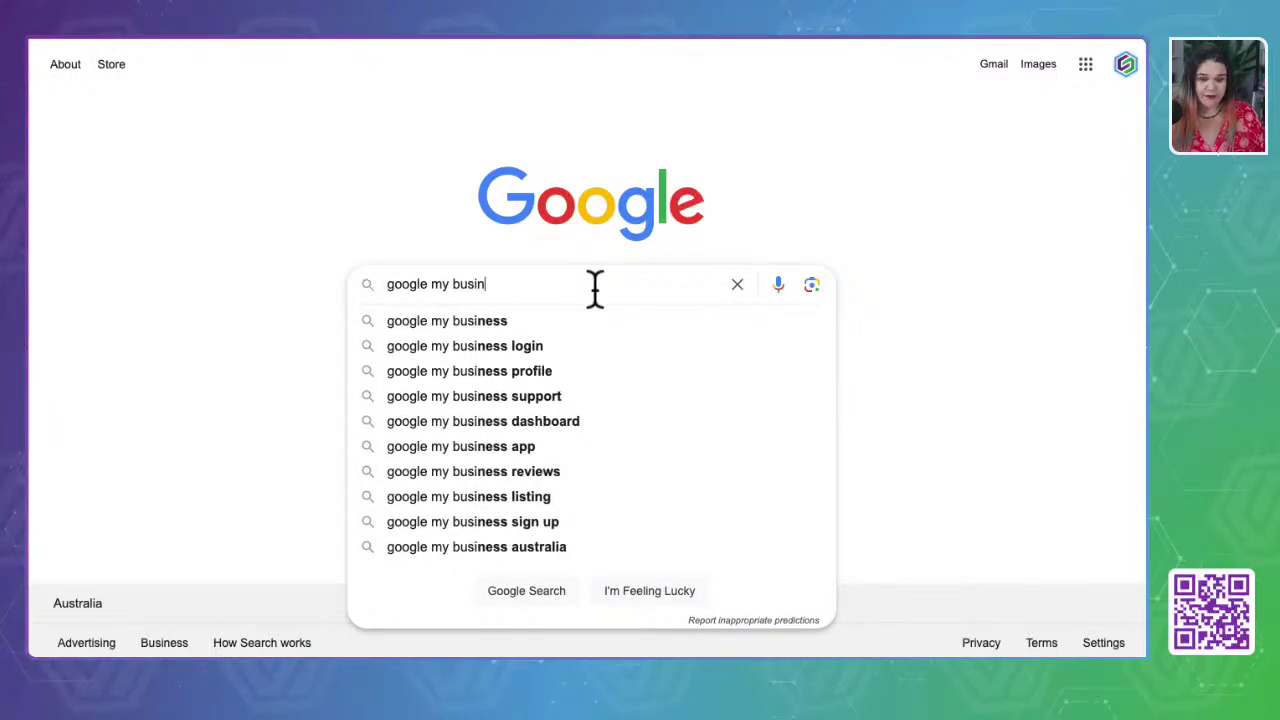
pyautogui.write('ess')
pyautogui.press('Return')
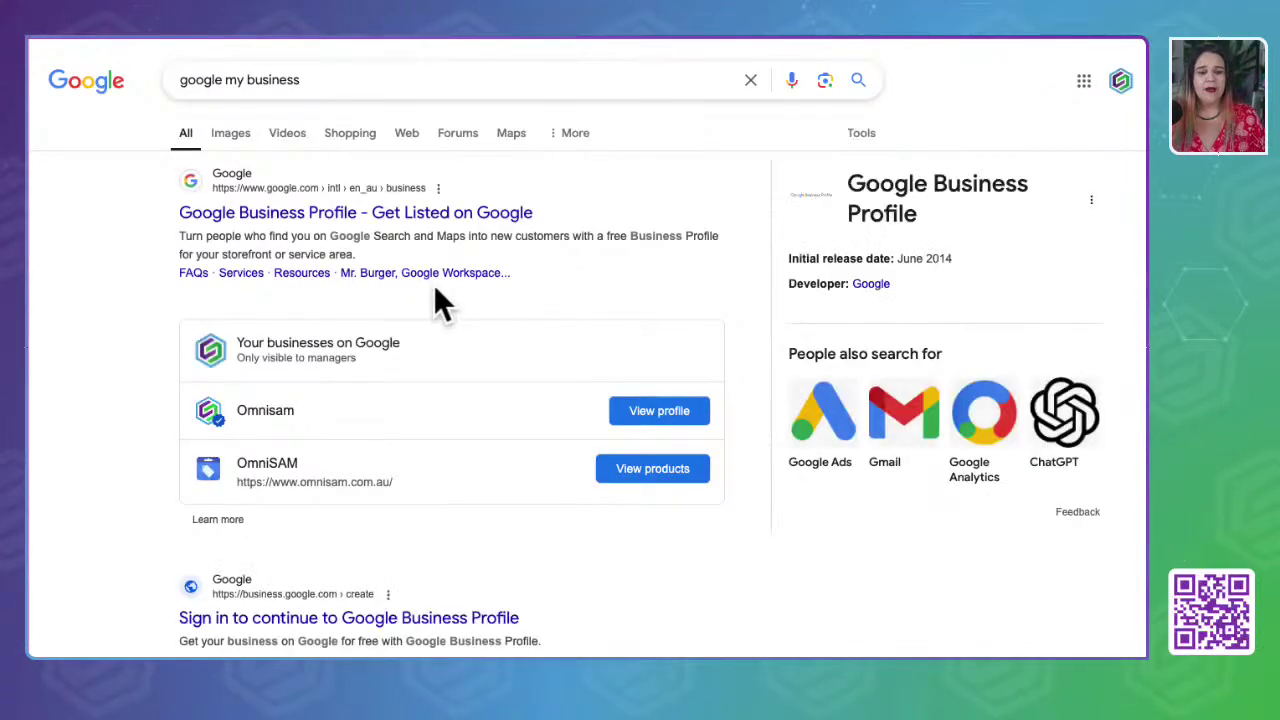
pyautogui.scroll(-2, 142, 384)
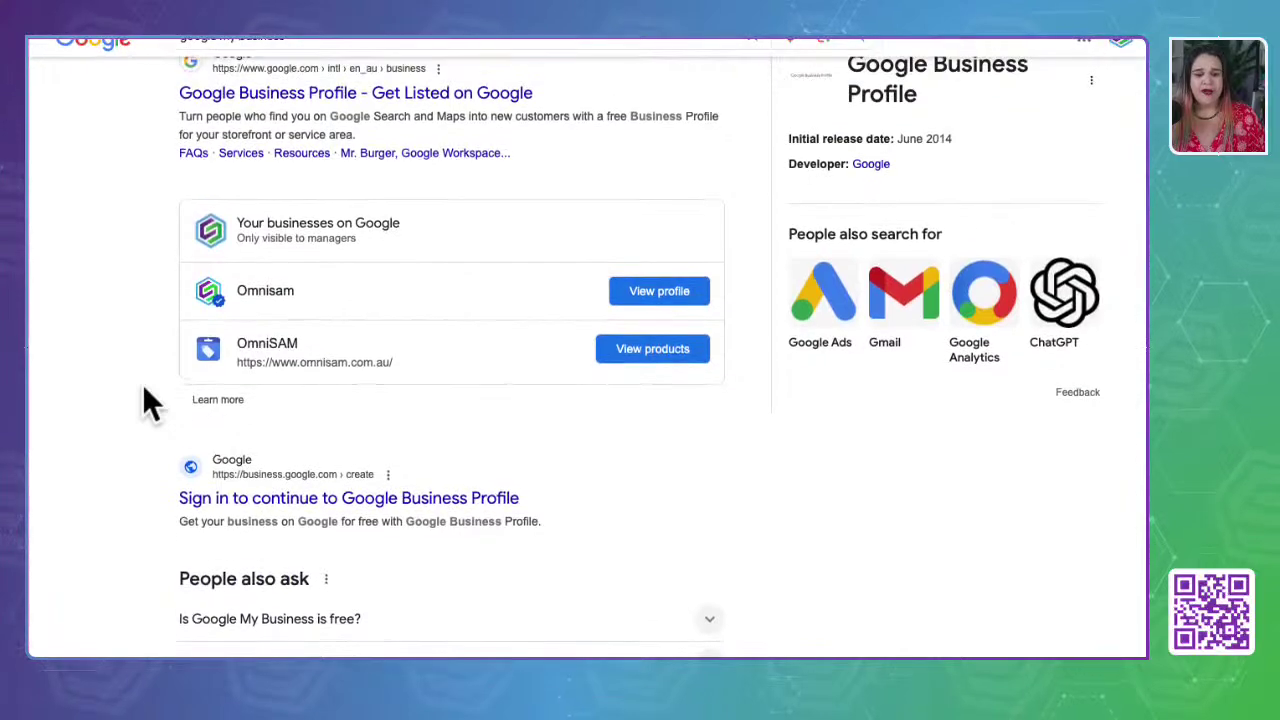
pyautogui.scroll(2, 142, 384)
pyautogui.scroll(-3, 142, 390)
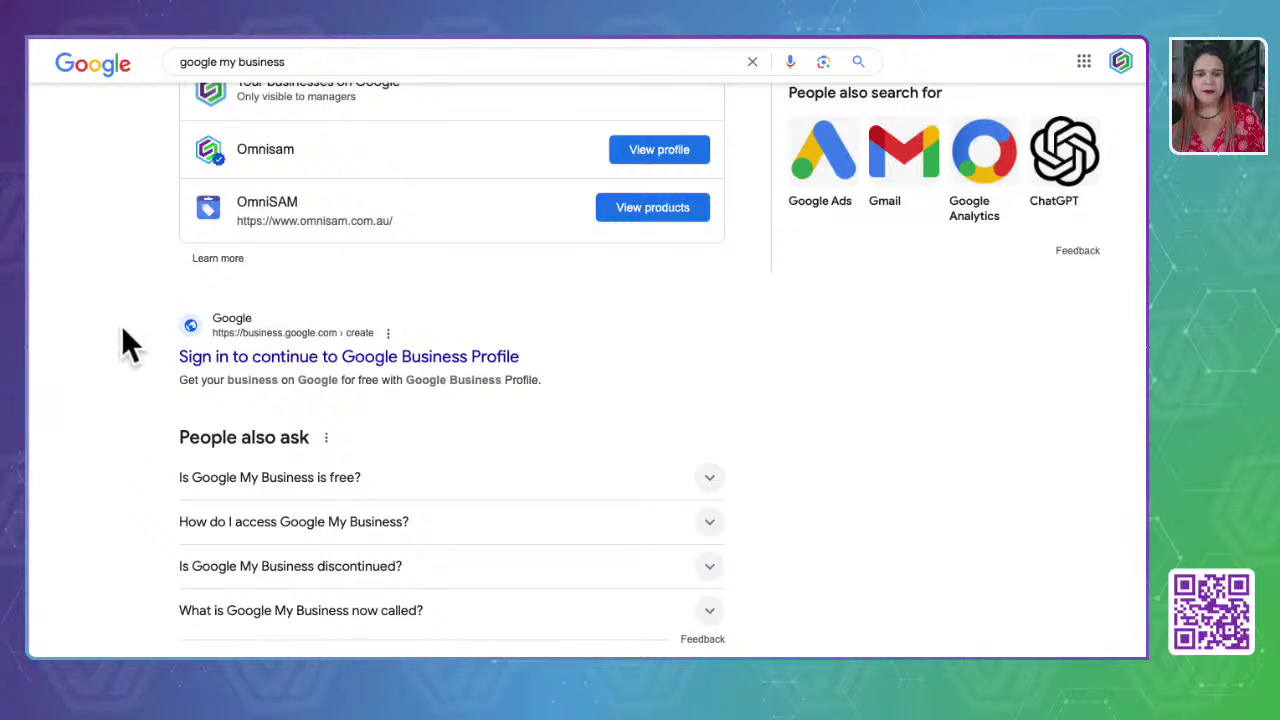
pyautogui.scroll(1, 123, 327)
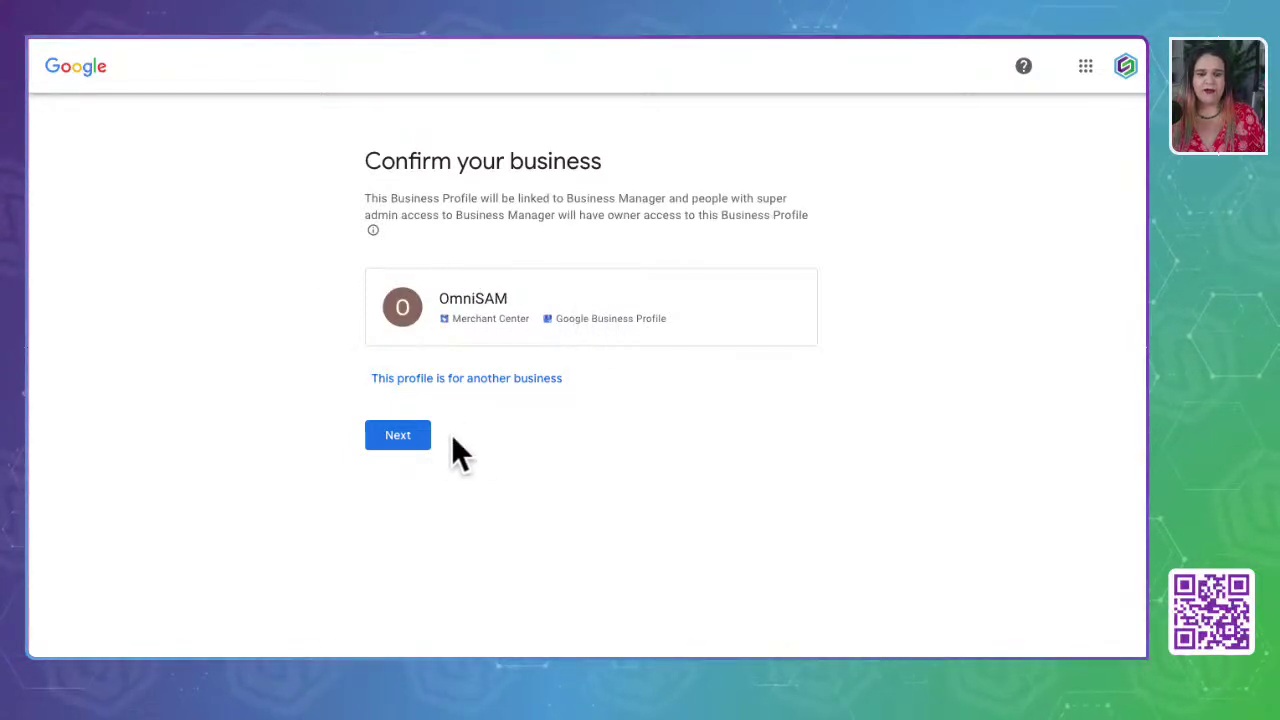
# - Back out to the results and open Omnisam's Business Profile panel, rated 5.0 from 27 reviews
pyautogui.click(390, 437)
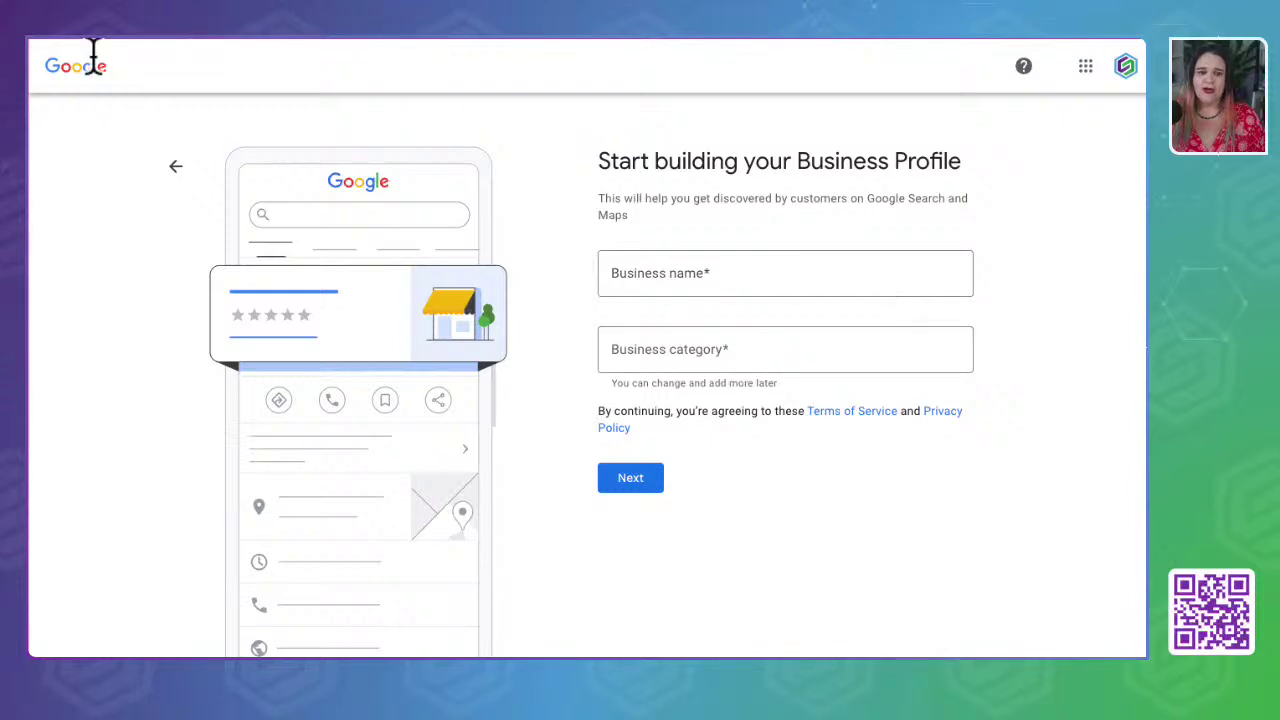
pyautogui.click(49, 42)
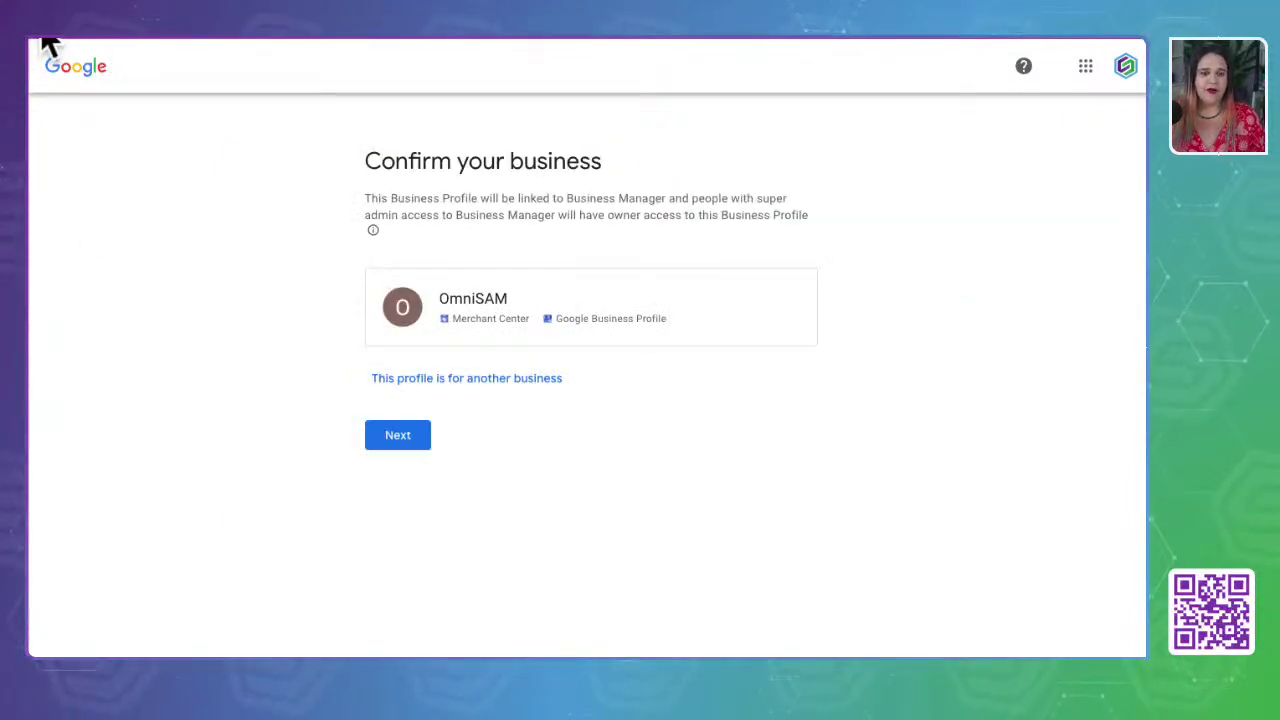
pyautogui.click(50, 42)
pyautogui.click(275, 213)
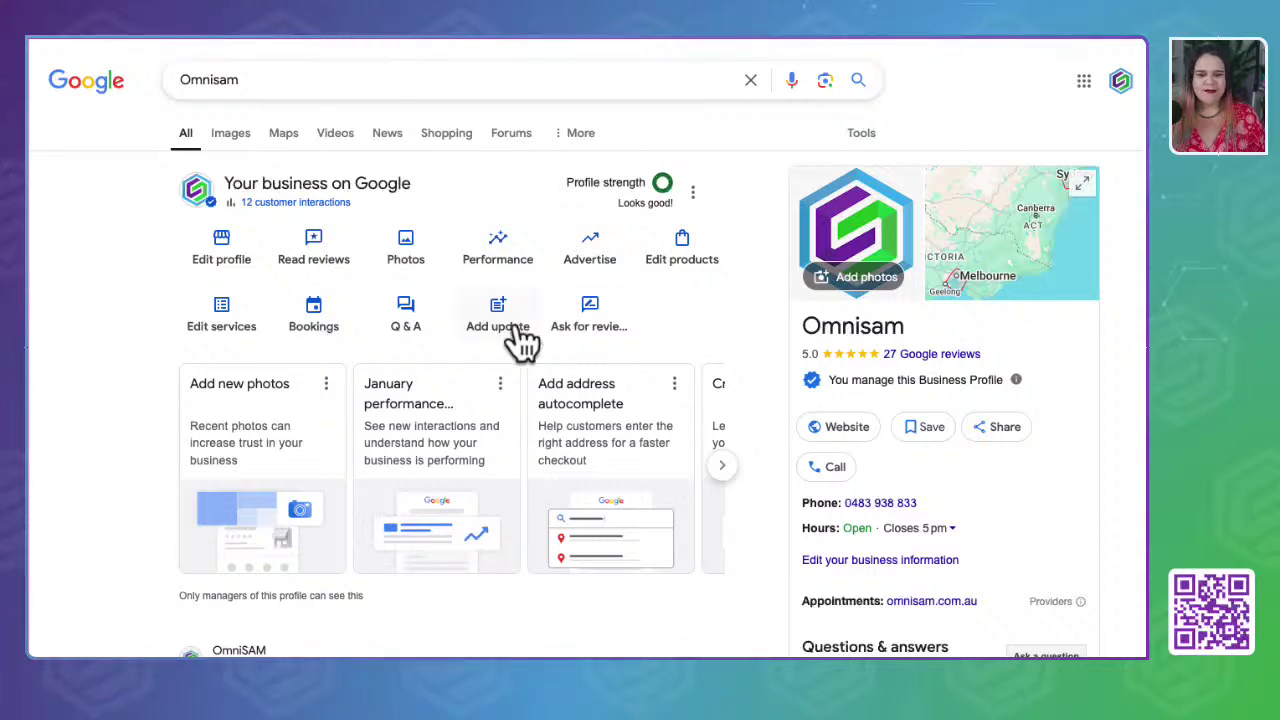
pyautogui.click(545, 181)
pyautogui.moveTo(545, 181); pyautogui.dragTo(694, 200)
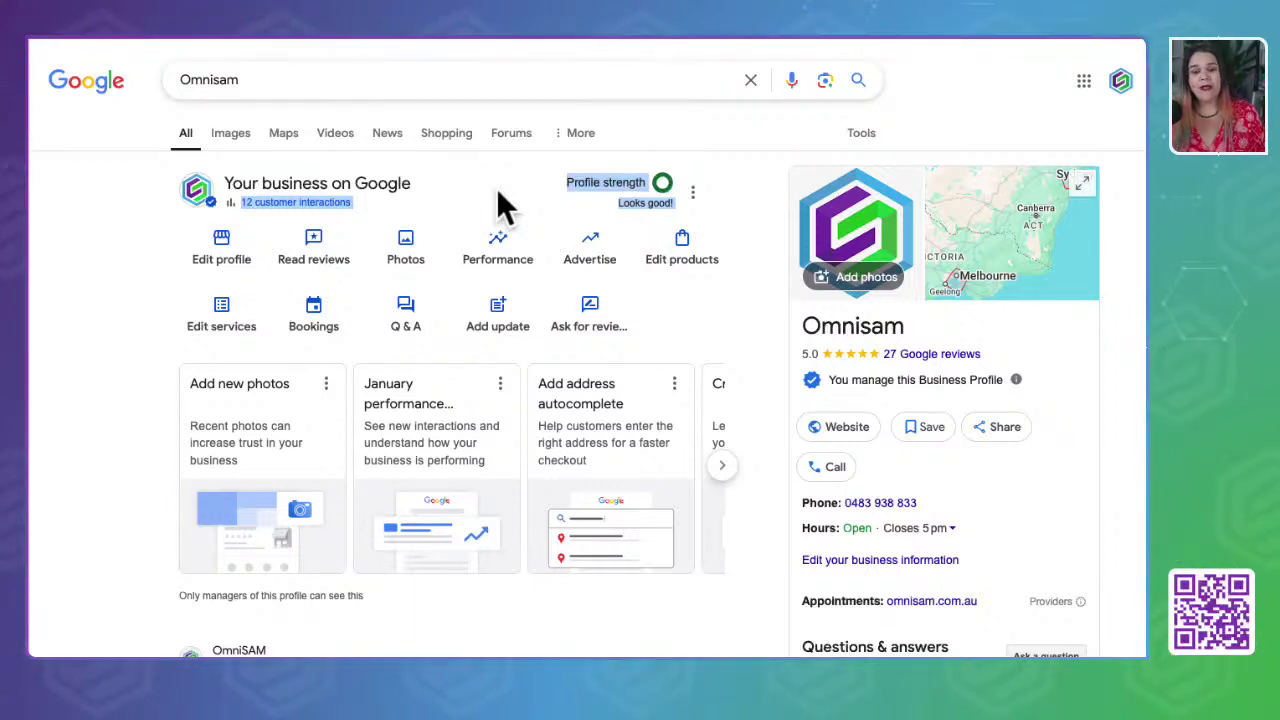
pyautogui.click(497, 191)
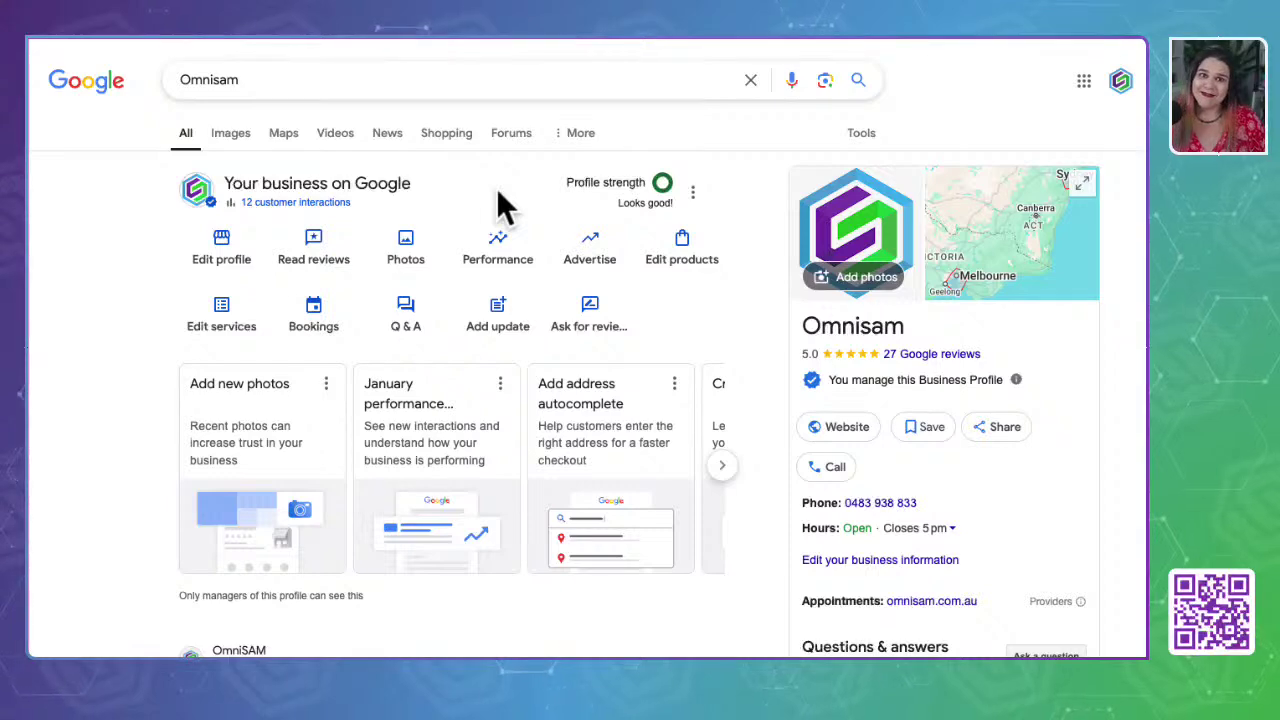
pyautogui.scroll(-10, 848, 508)
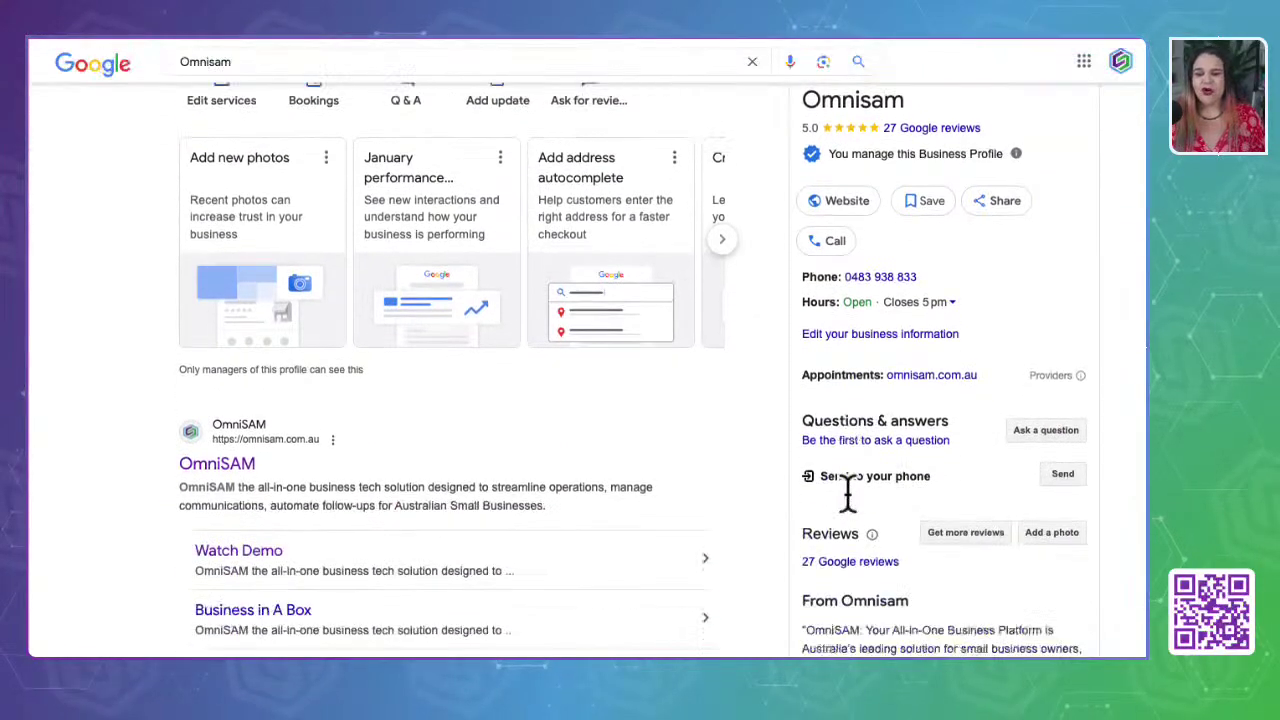
pyautogui.scroll(-2, 848, 510)
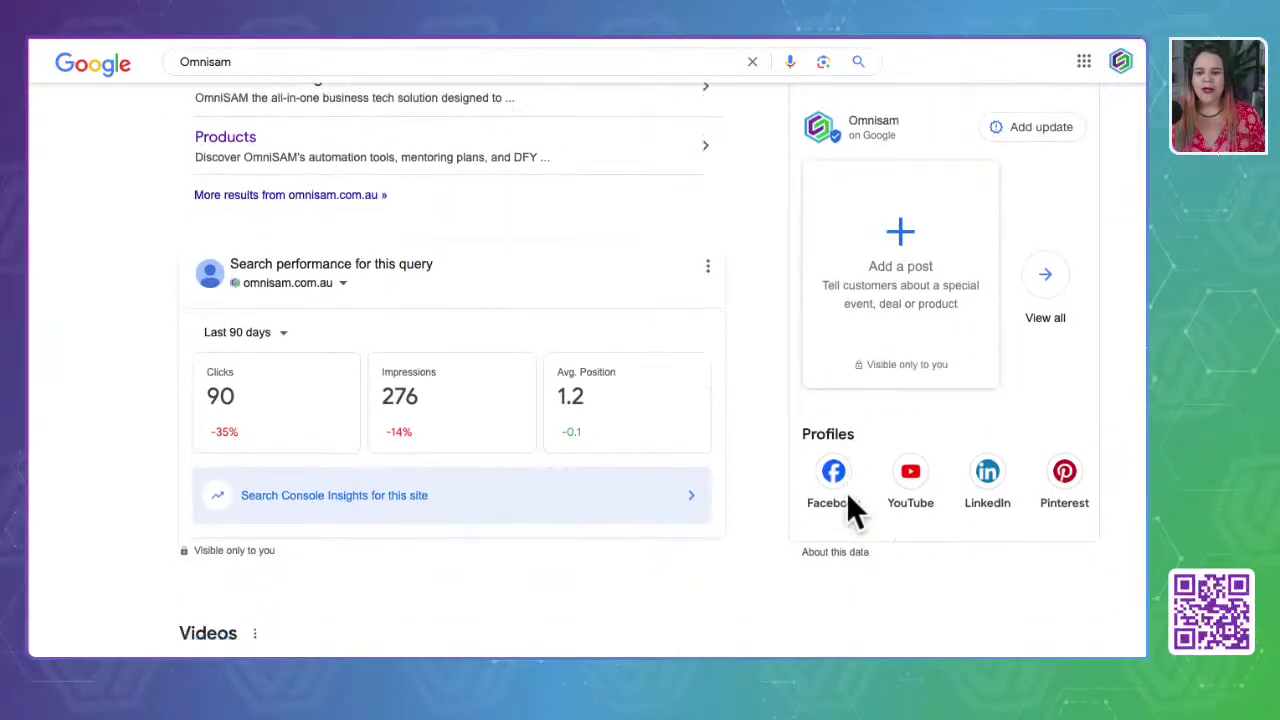
pyautogui.scroll(4, 848, 510)
pyautogui.scroll(5, 848, 500)
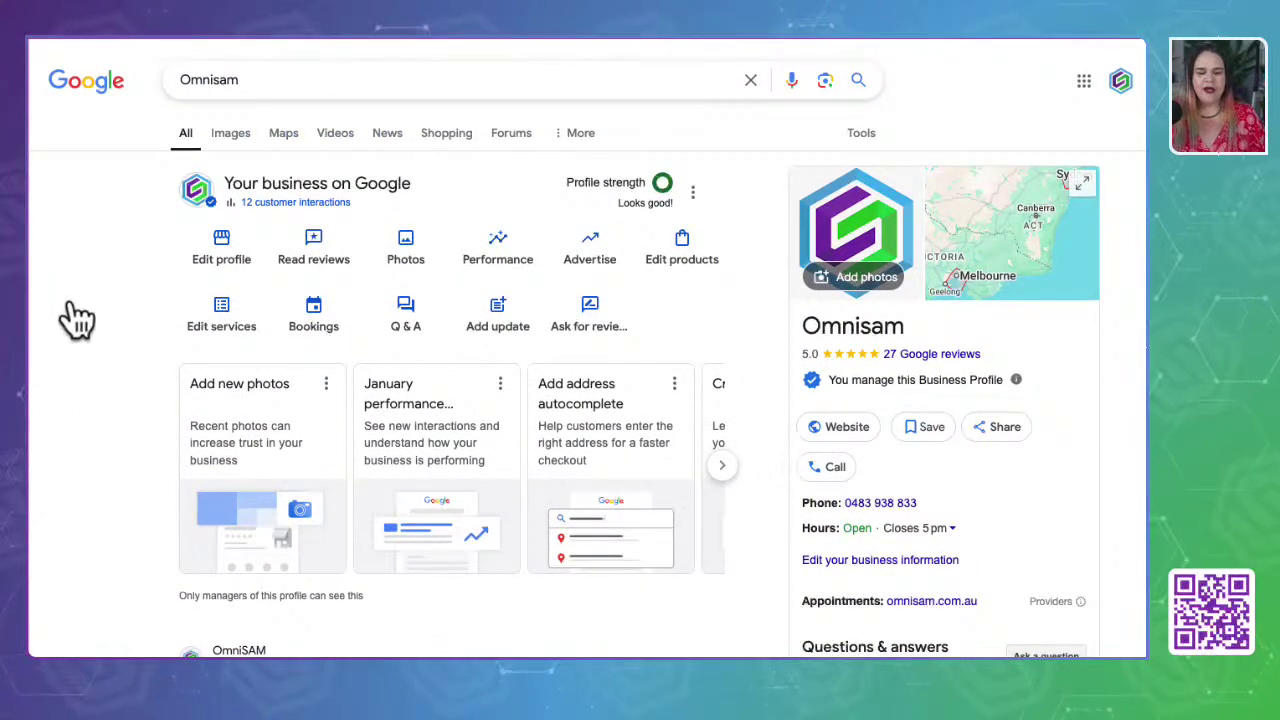
pyautogui.click(284, 142)
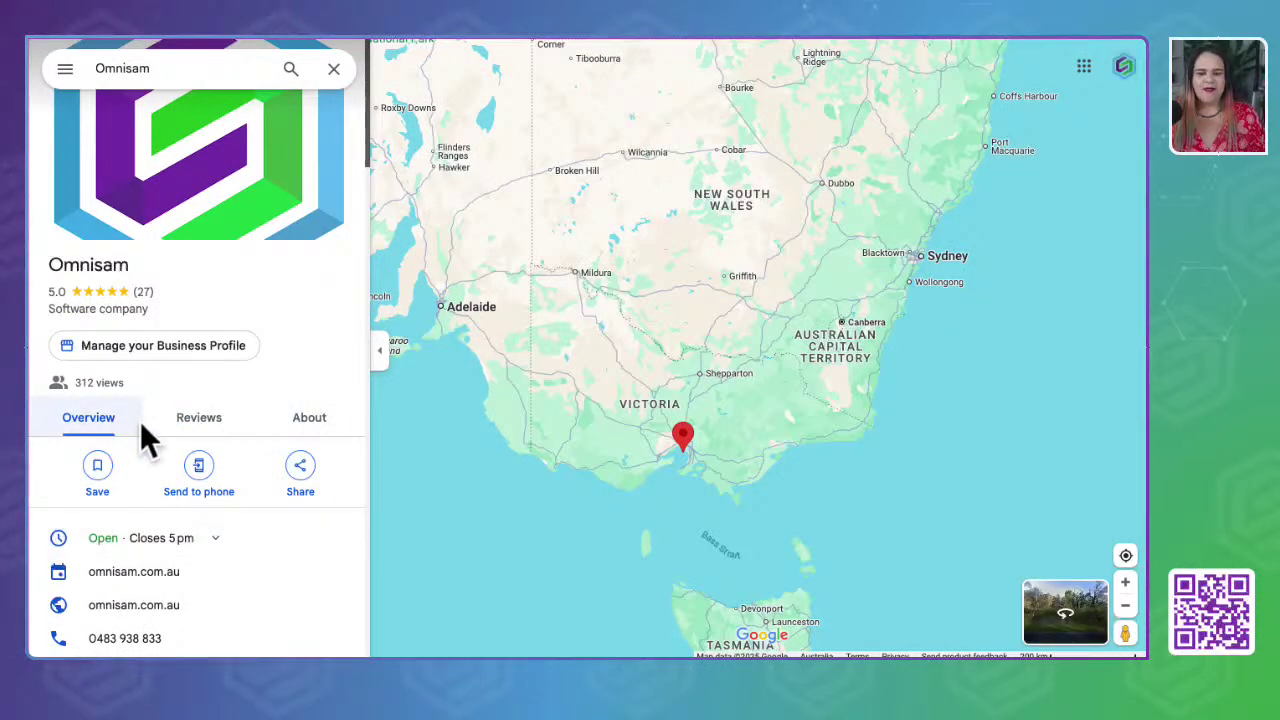
pyautogui.click(185, 420)
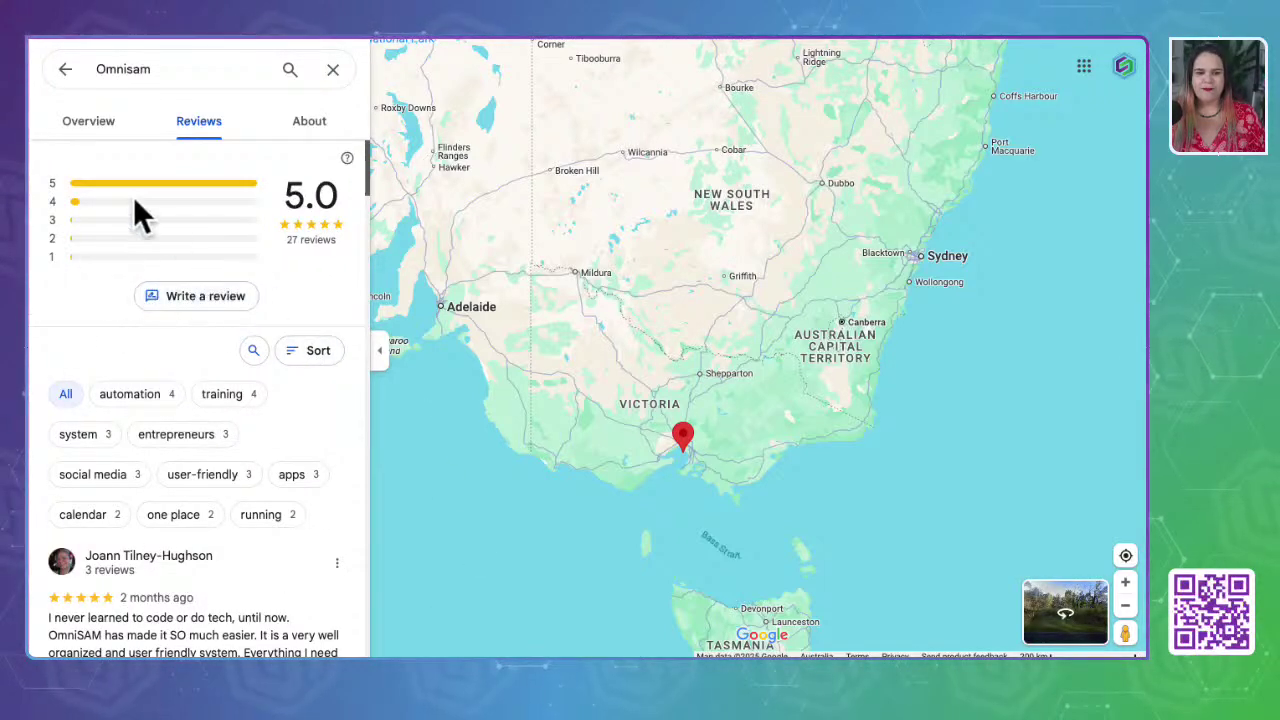
pyautogui.click(63, 72)
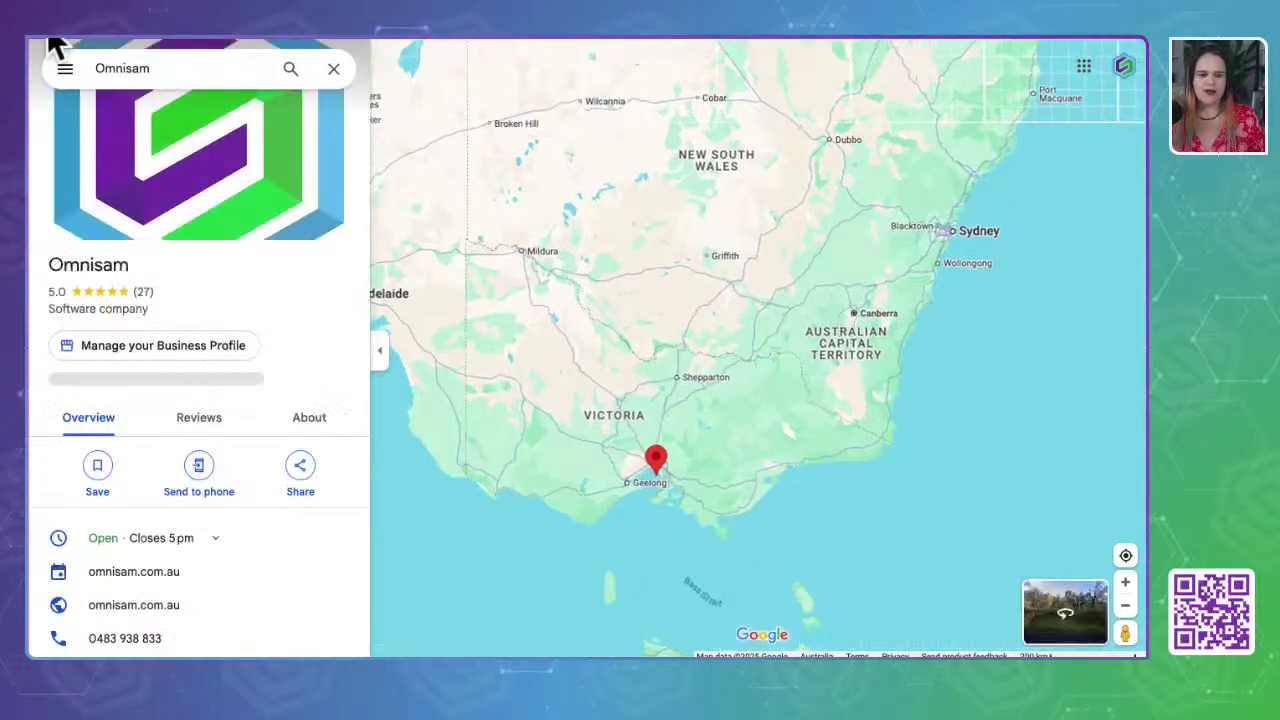
pyautogui.hotkey('alt', 'Left')
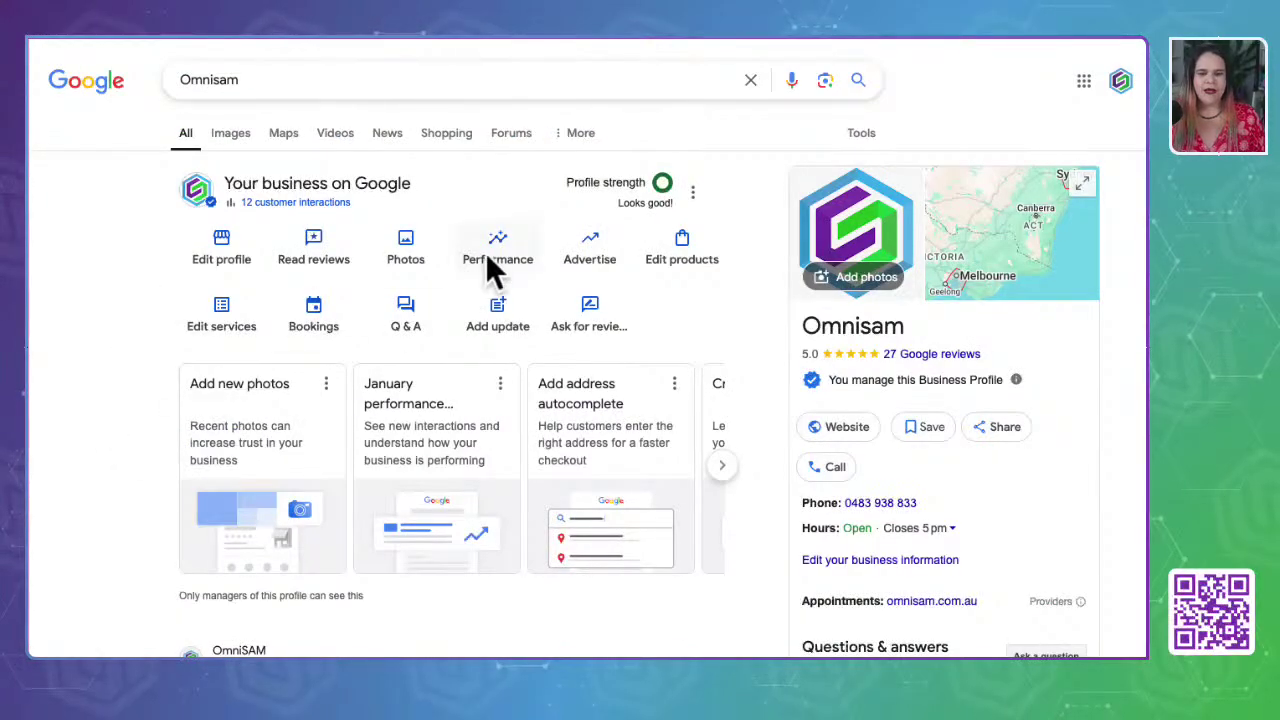
# - Copy the Review link from the Ask for reviews dialog, then start a new browser tab
pyautogui.click(594, 310)
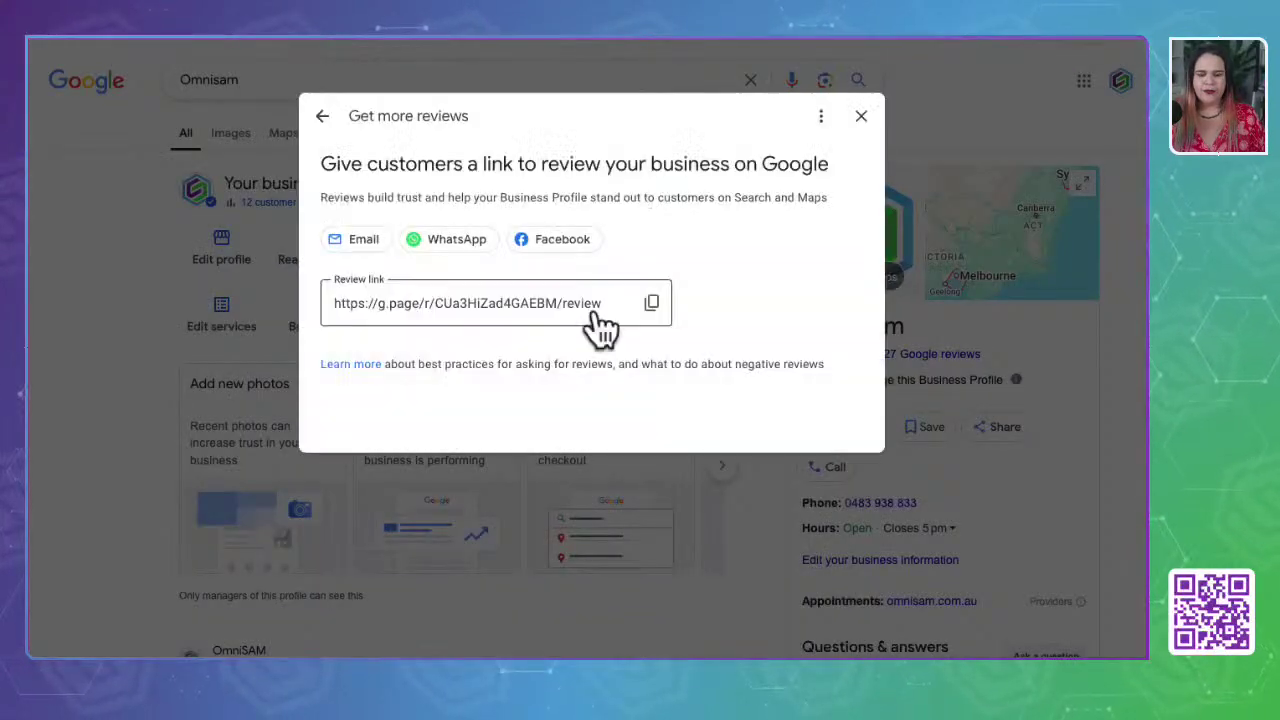
pyautogui.click(357, 322)
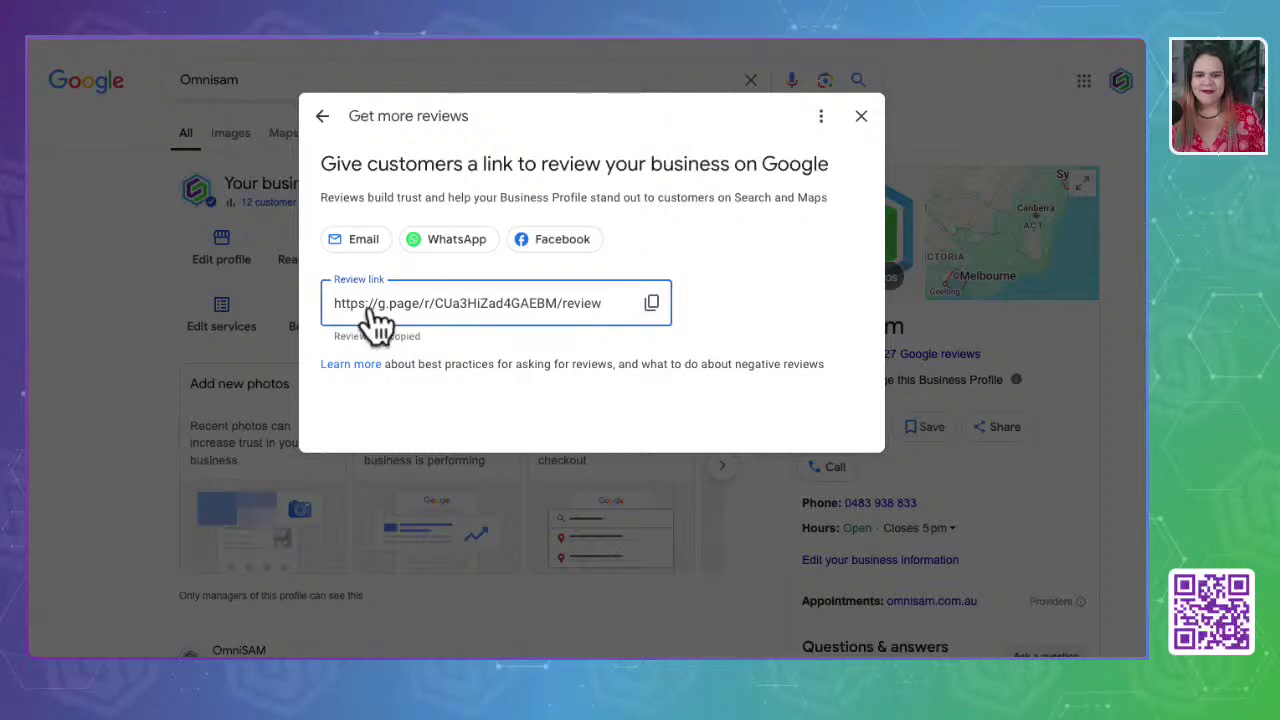
pyautogui.click(652, 304)
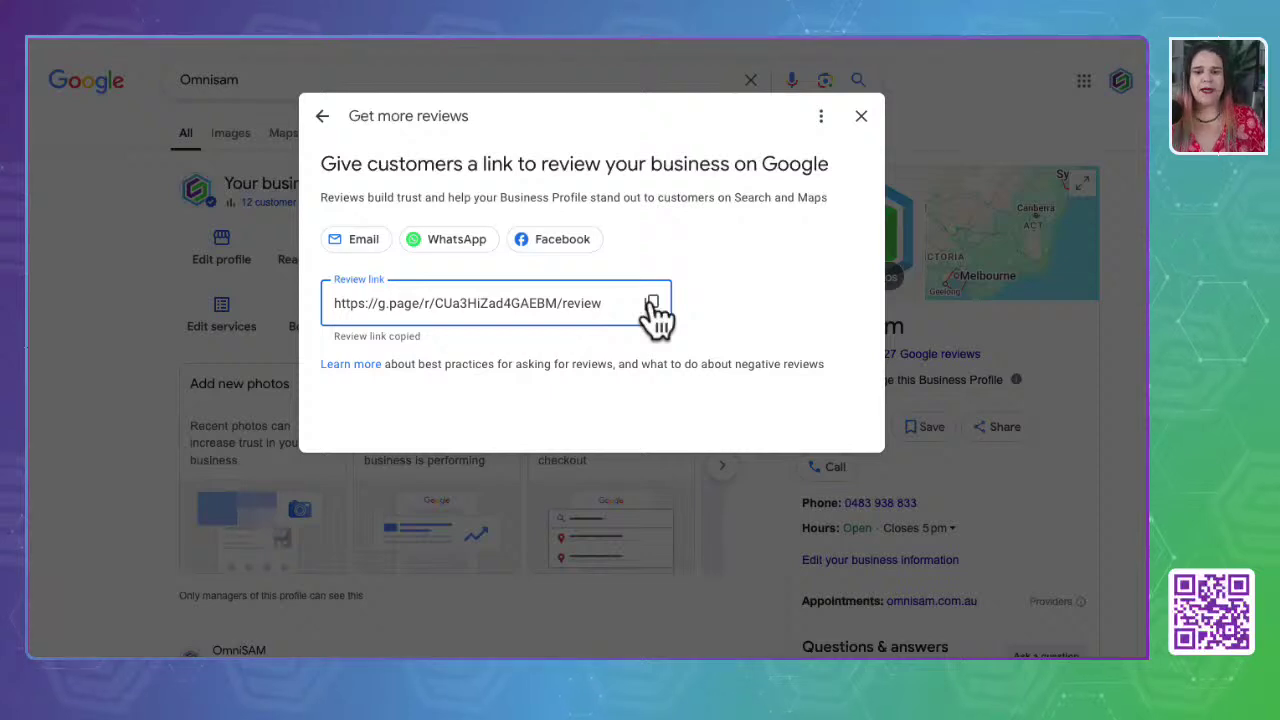
pyautogui.click(892, 4)
pyautogui.click(474, 22)
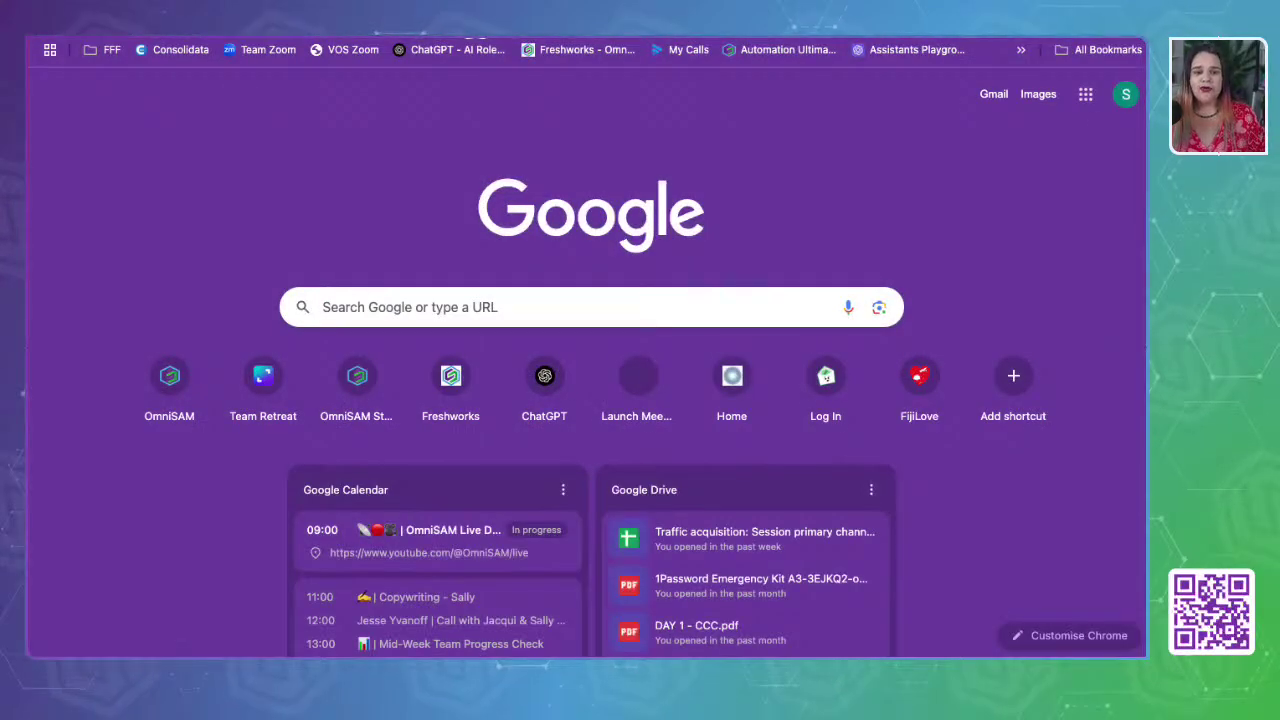
# - Load the pasted review link to reach Omnisam's Maps review form, then cancel it
pyautogui.press('super+v')
pyautogui.press('Return')
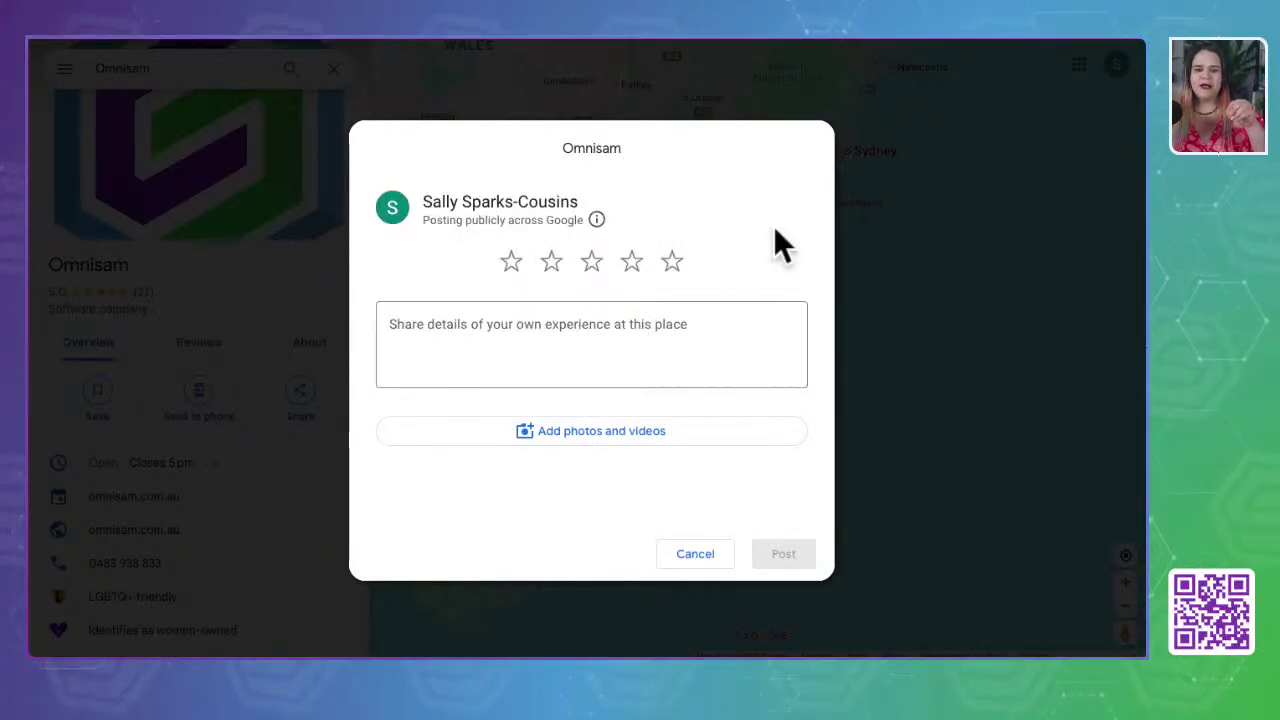
pyautogui.click(688, 555)
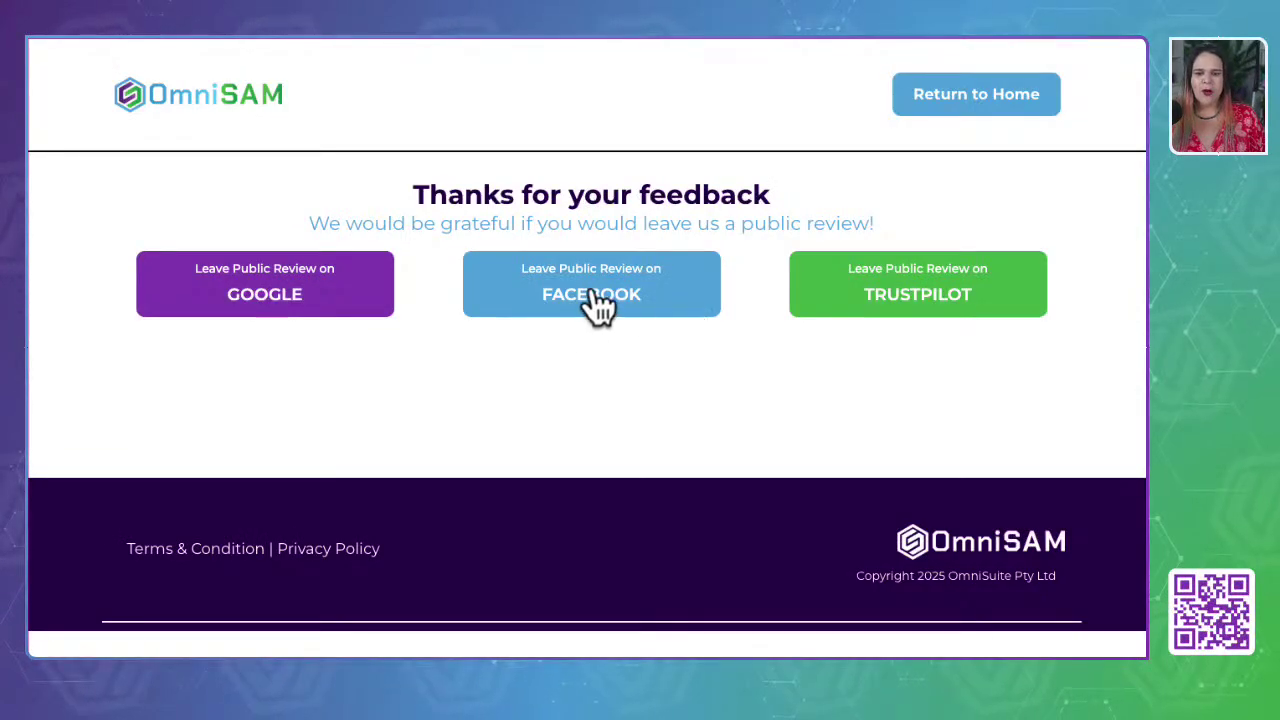
# - Open a new browser tab for Facebook
pyautogui.press('super+t')
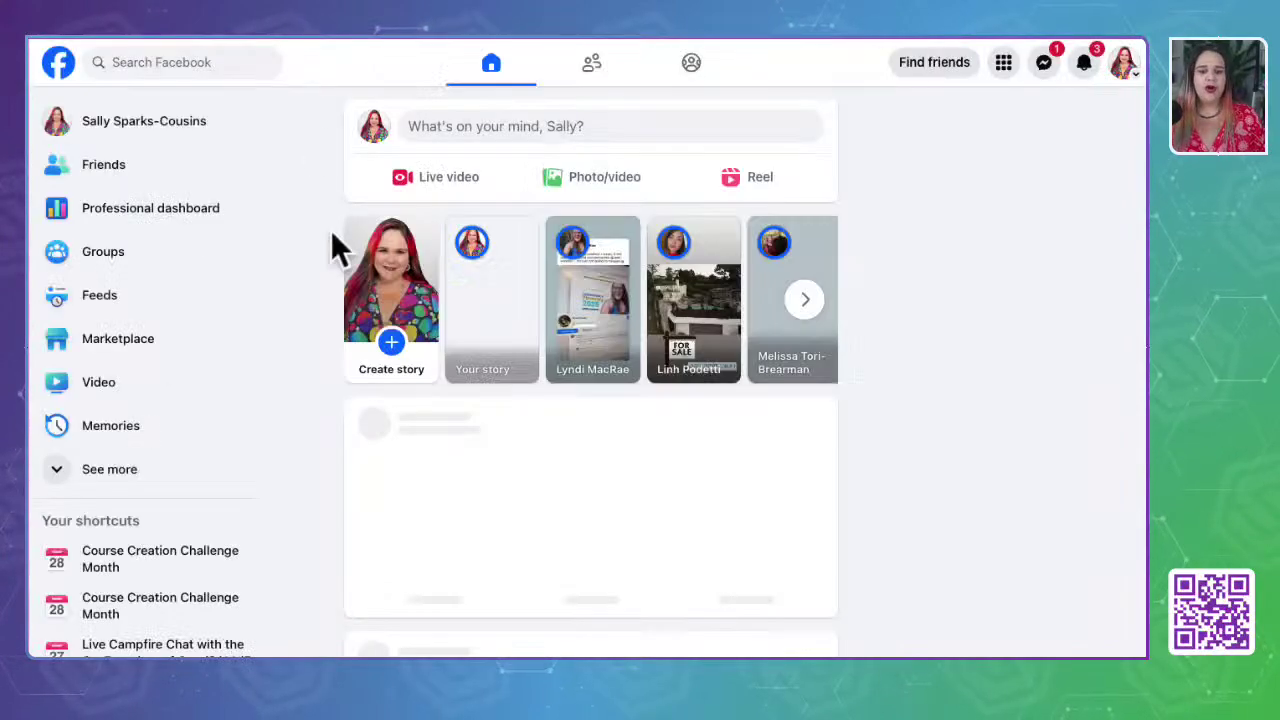
# - Open the Omnisam Facebook page's Reviews tab, read its one recommendation, then select the address bar
pyautogui.click(166, 62)
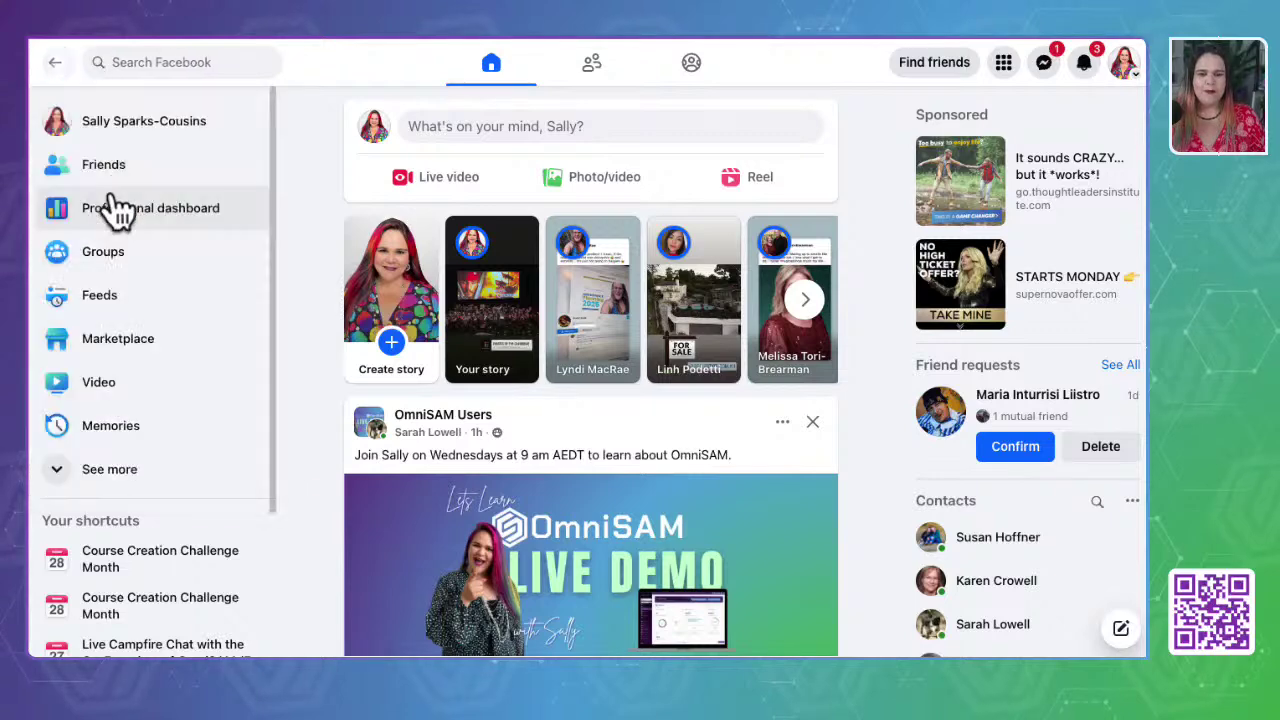
pyautogui.click(80, 206)
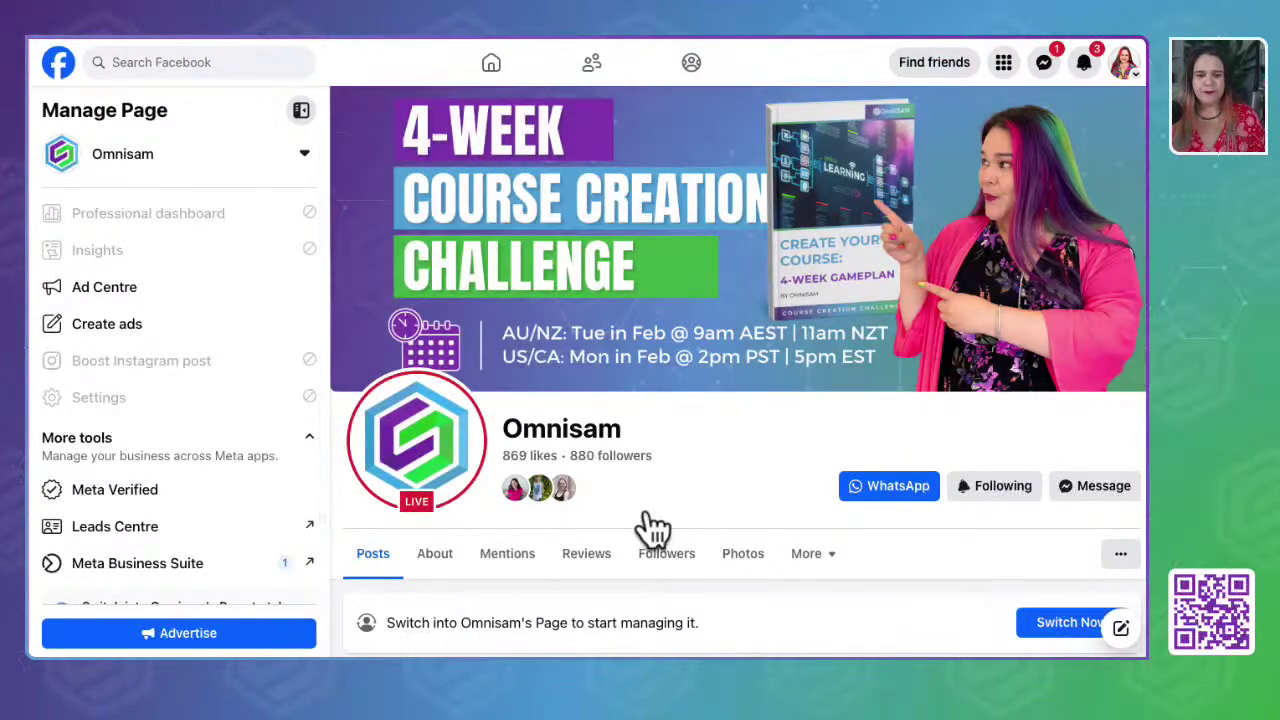
pyautogui.scroll(-2, 640, 510)
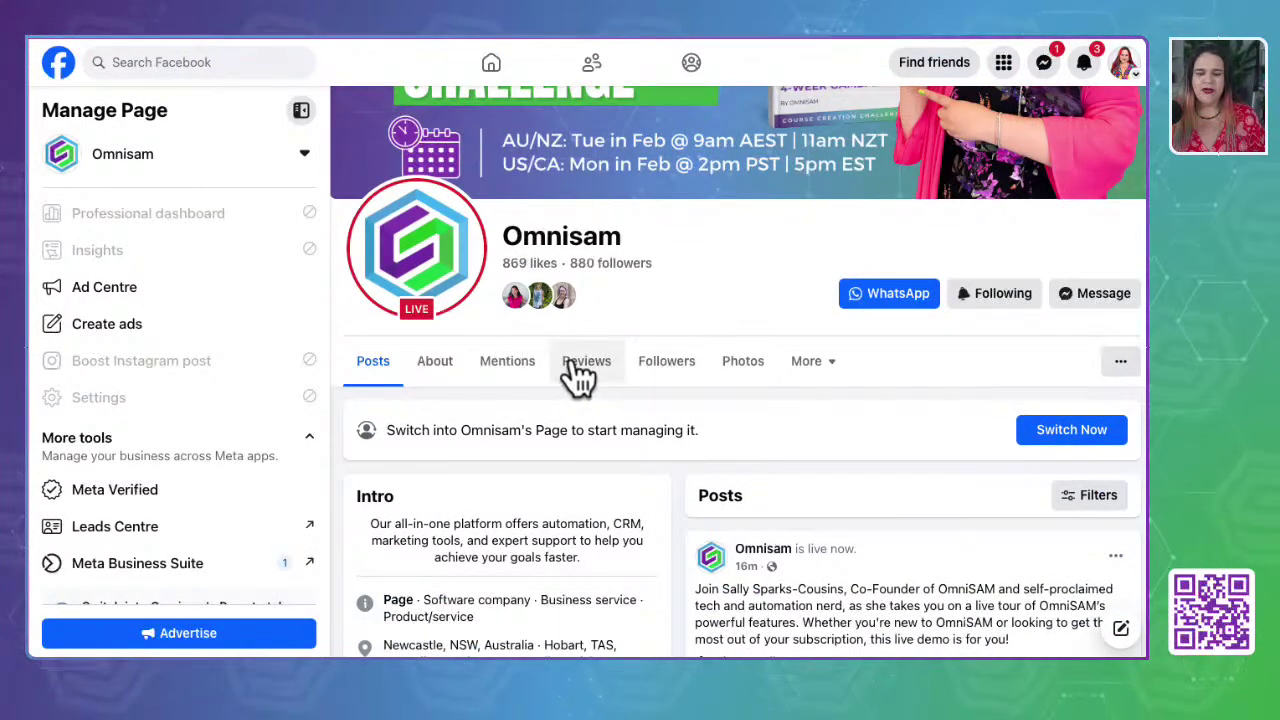
pyautogui.click(582, 368)
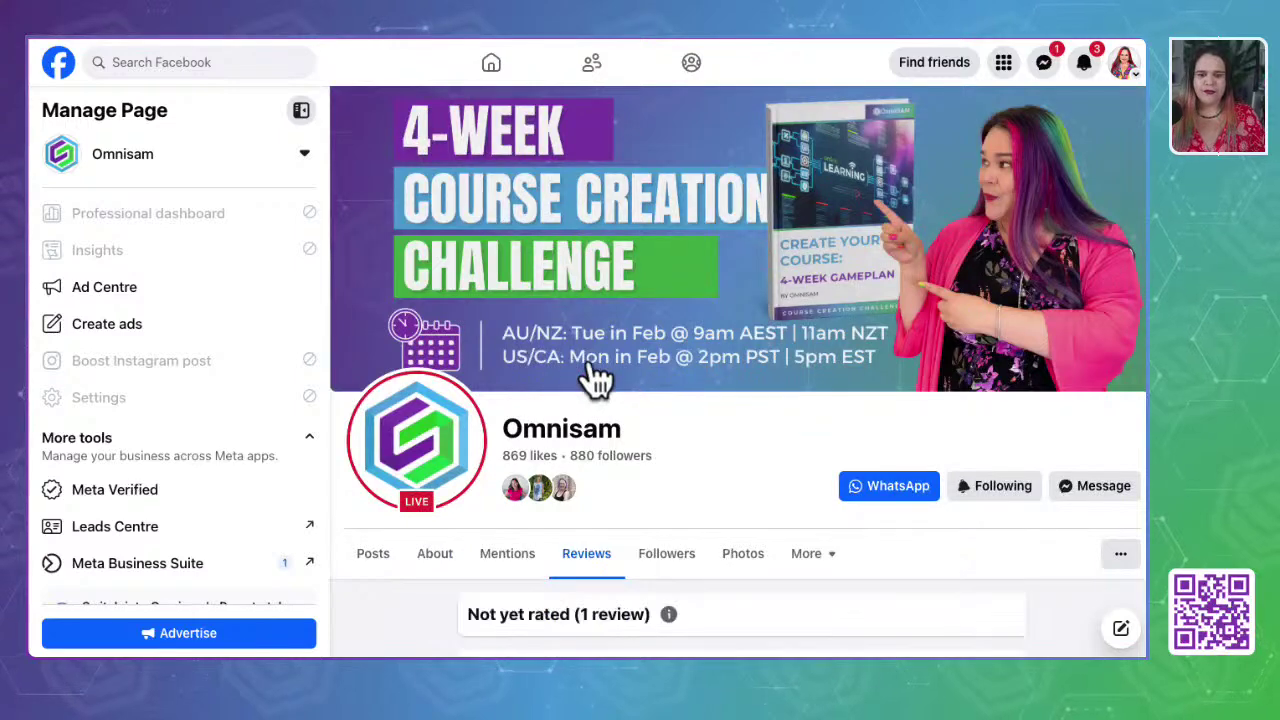
pyautogui.scroll(-3, 728, 455)
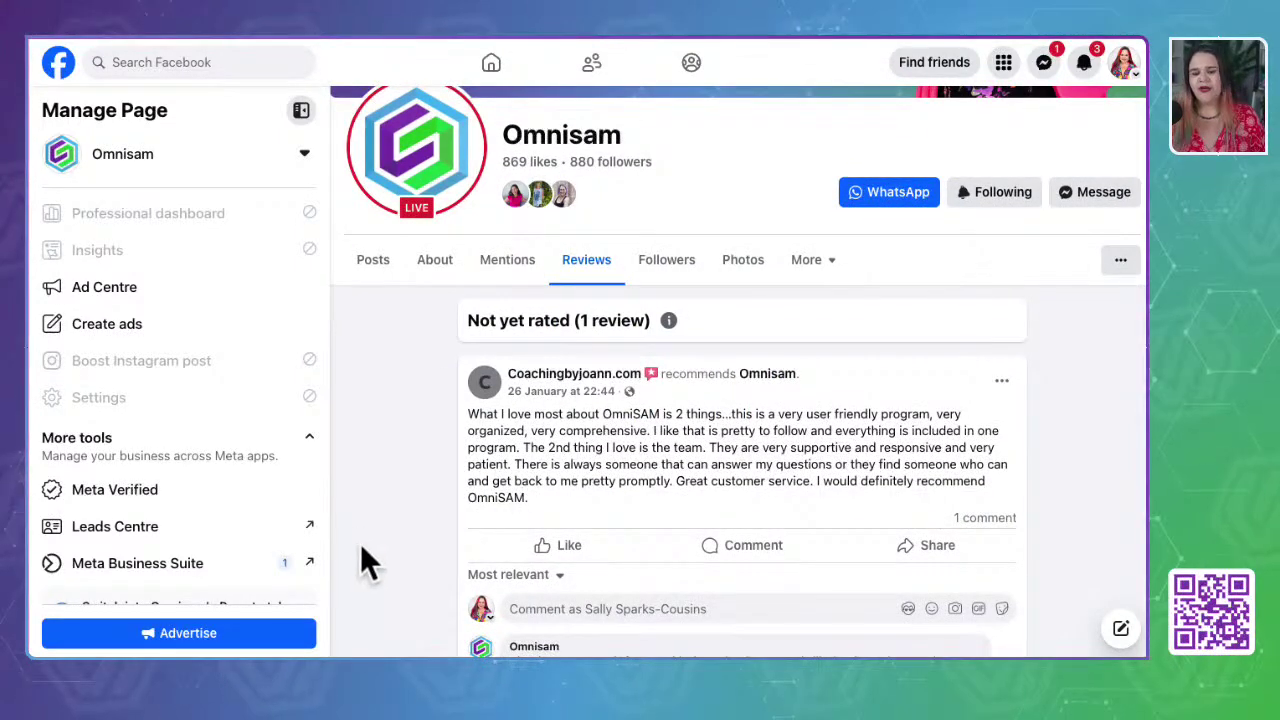
pyautogui.scroll(-1, 362, 548)
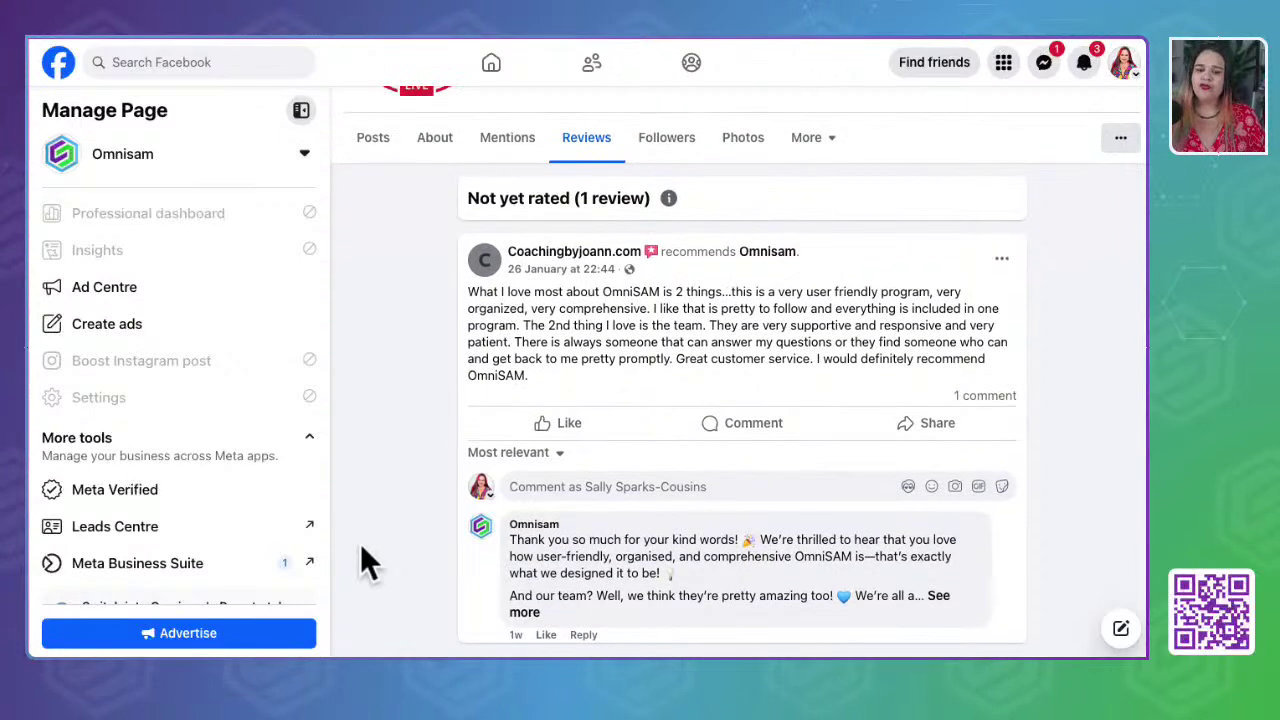
pyautogui.scroll(2, 364, 558)
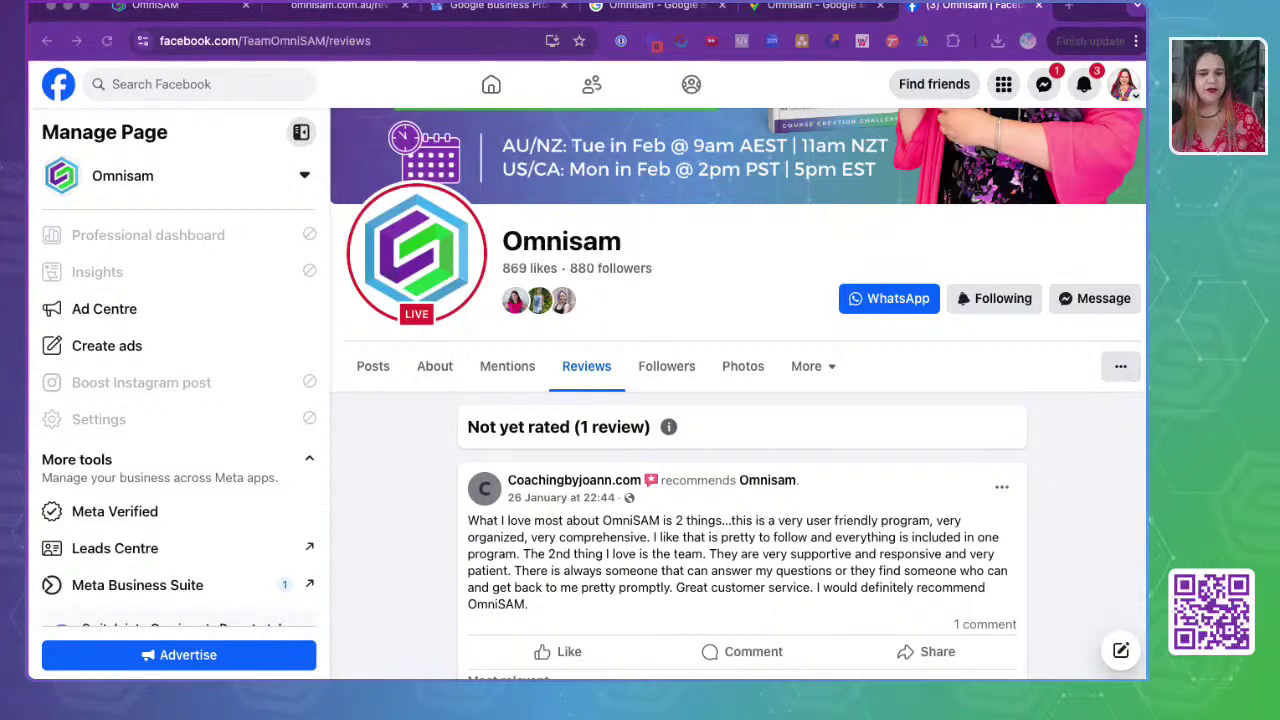
pyautogui.click(383, 43)
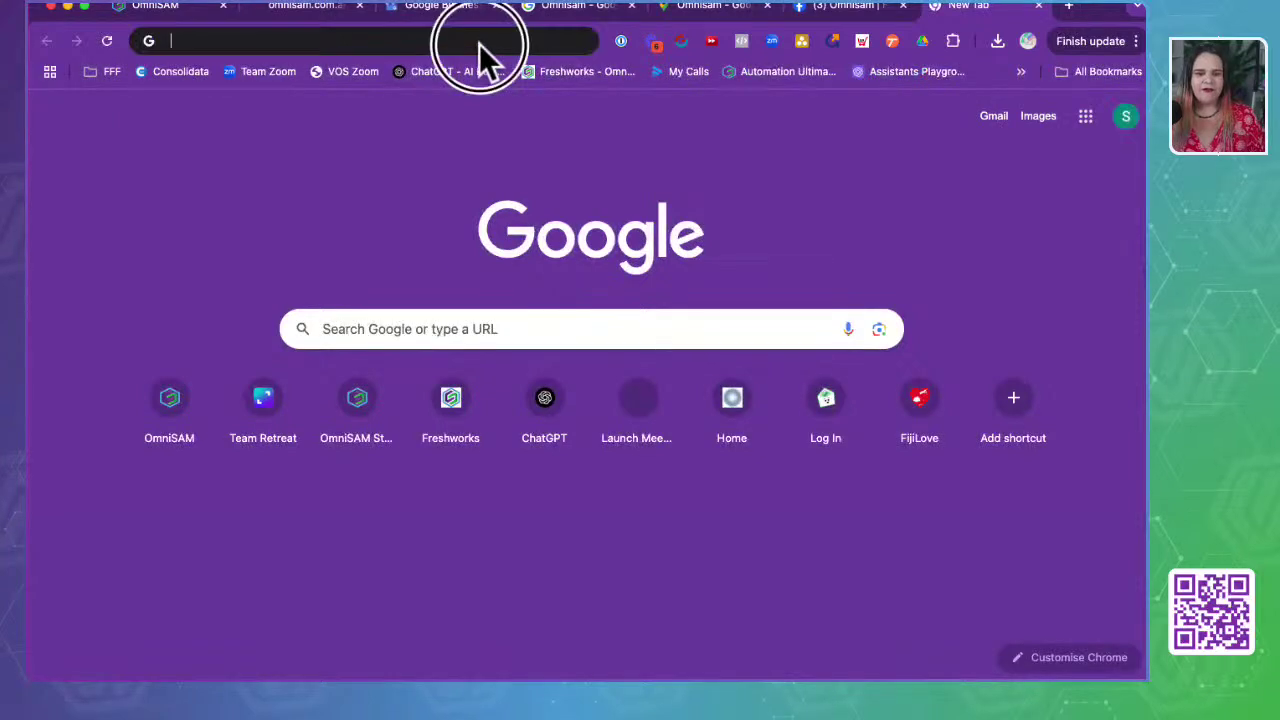
# - Search Google for trustpilot, open the Trustpilot site and go to its Log in page
pyautogui.write('trust piol')
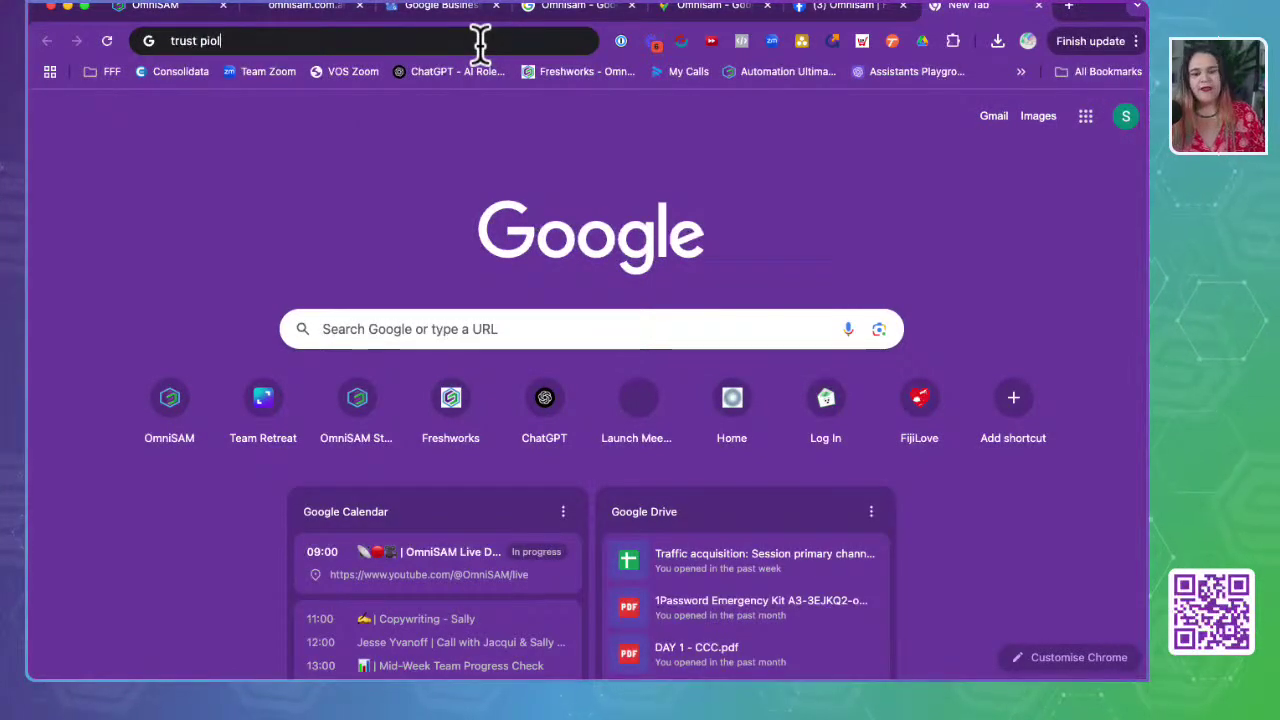
pyautogui.press('Down')
pyautogui.press('Return')
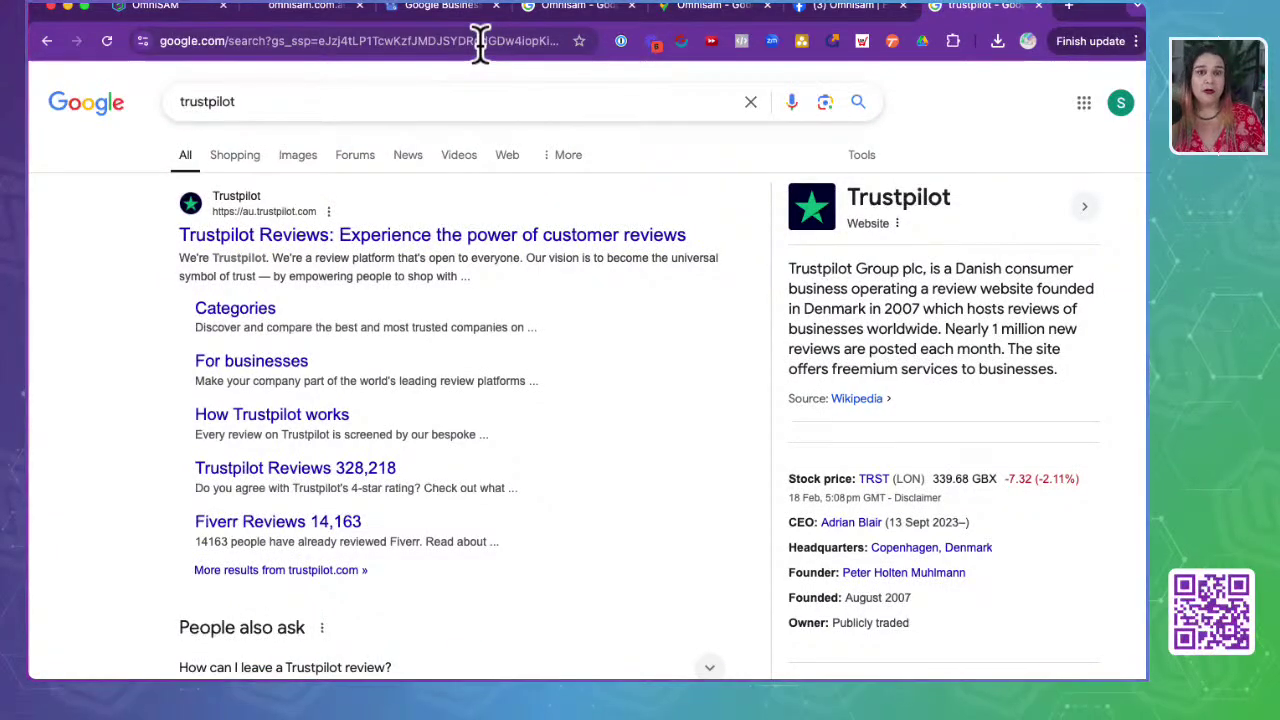
pyautogui.click(404, 243)
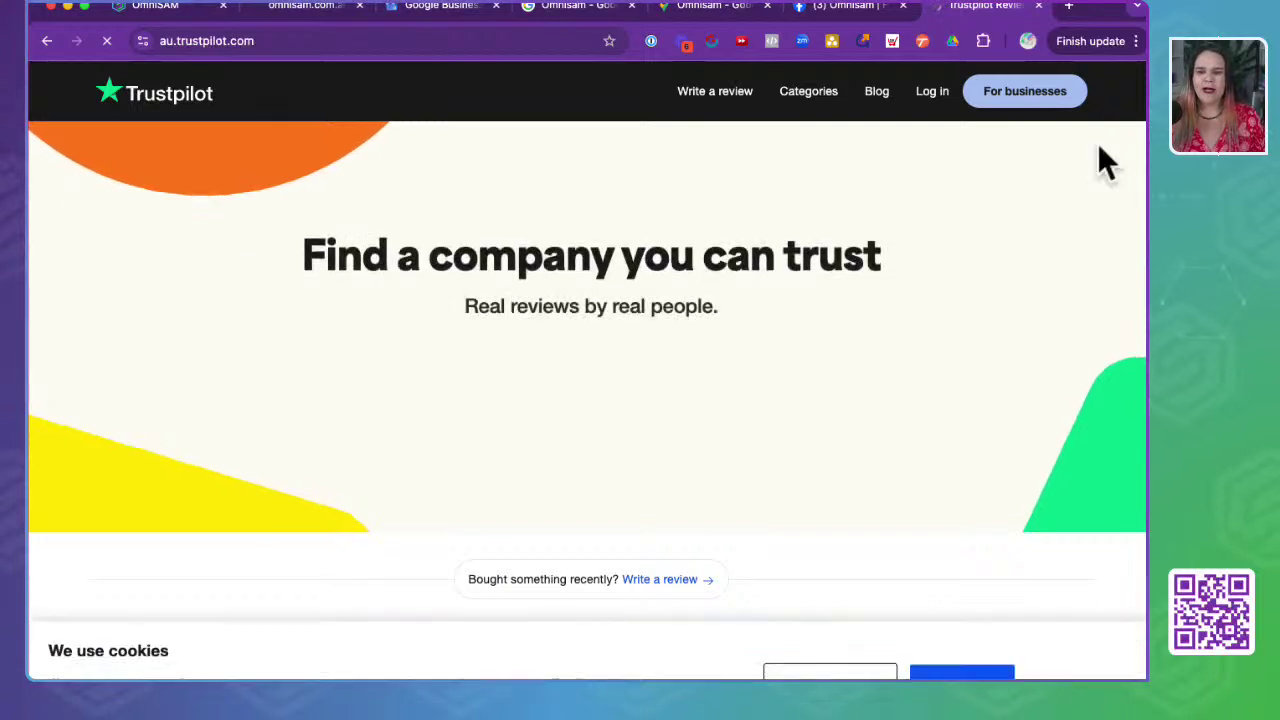
pyautogui.click(940, 100)
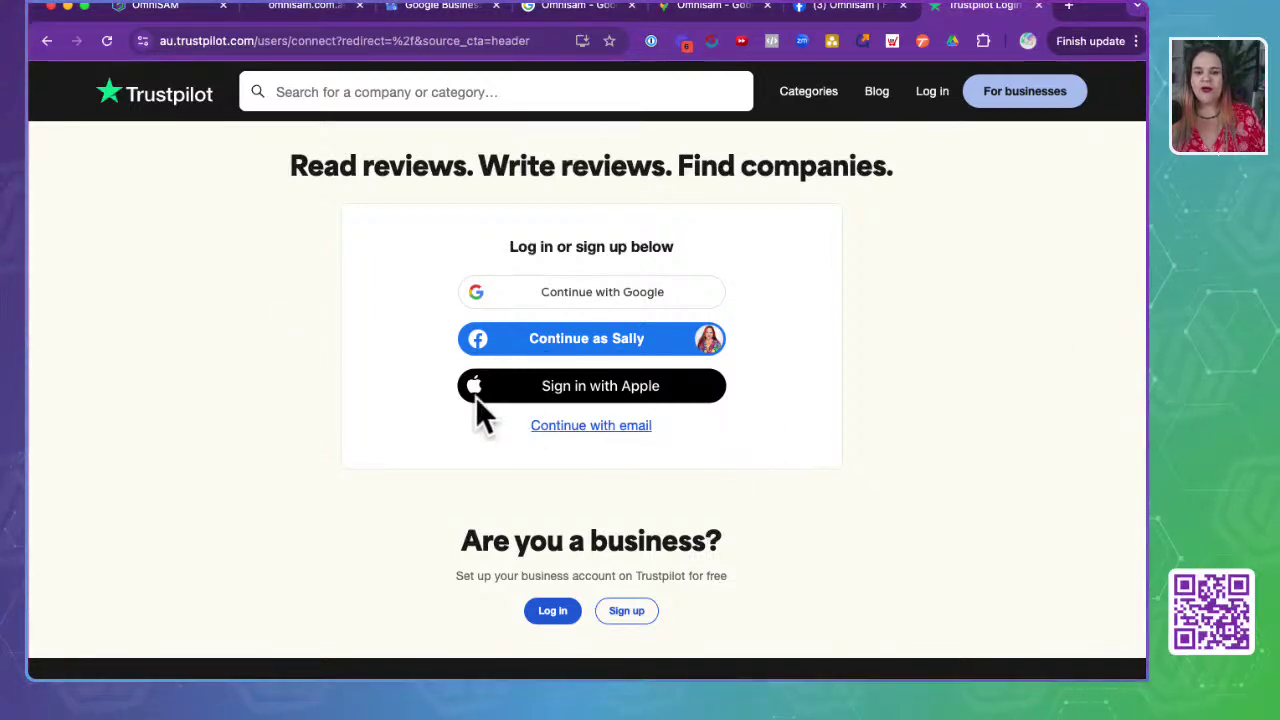
# - Sign in to Trustpilot with the Facebook account, dismissing the password-save prompt
pyautogui.click(575, 345)
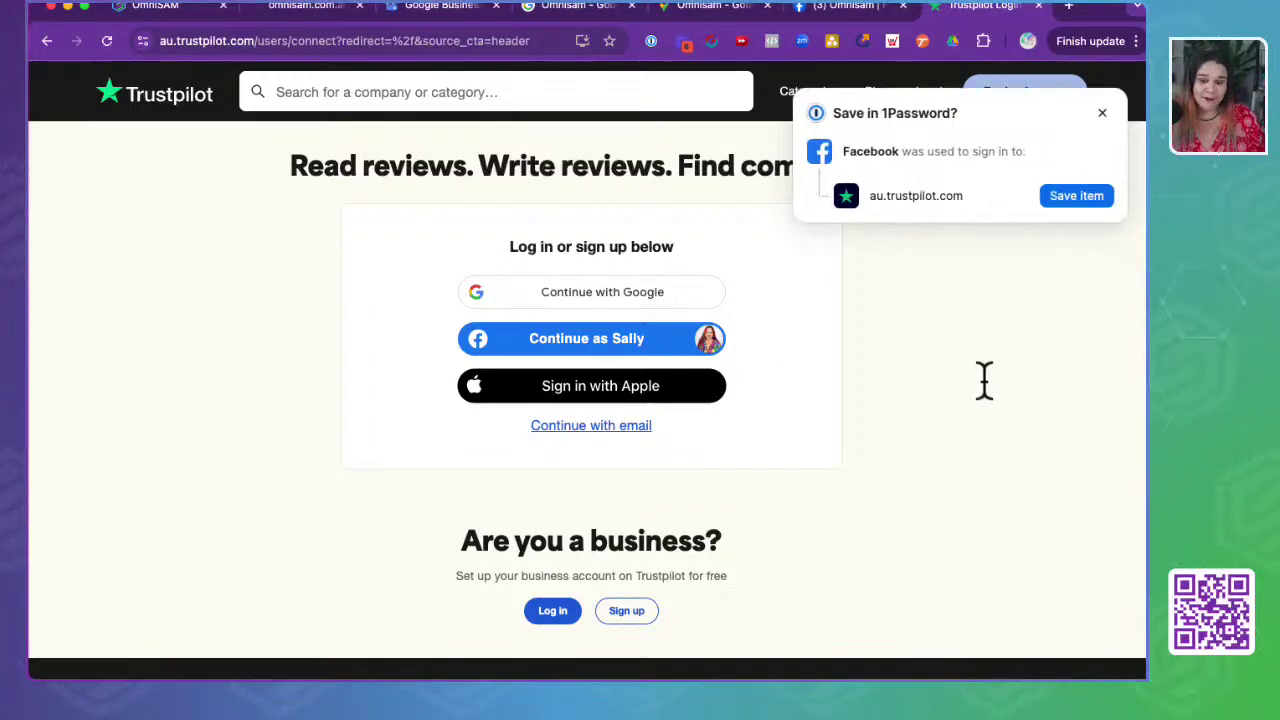
pyautogui.click(1102, 113)
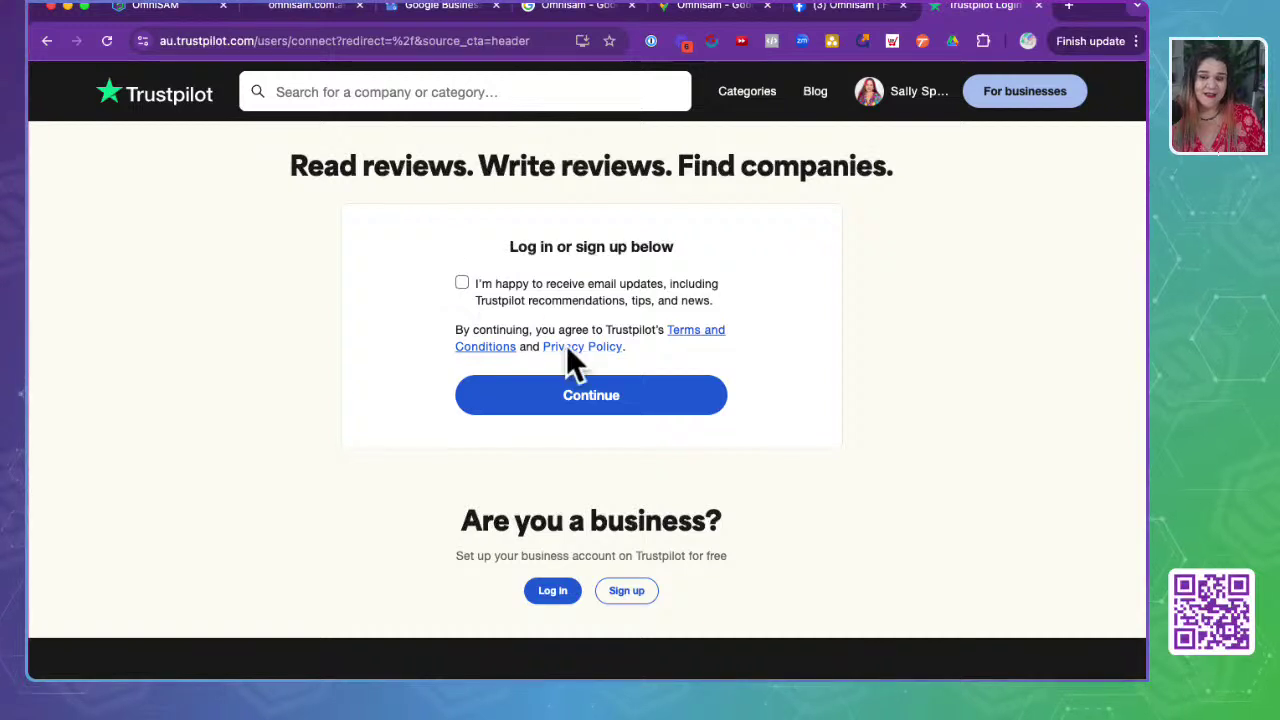
pyautogui.click(585, 400)
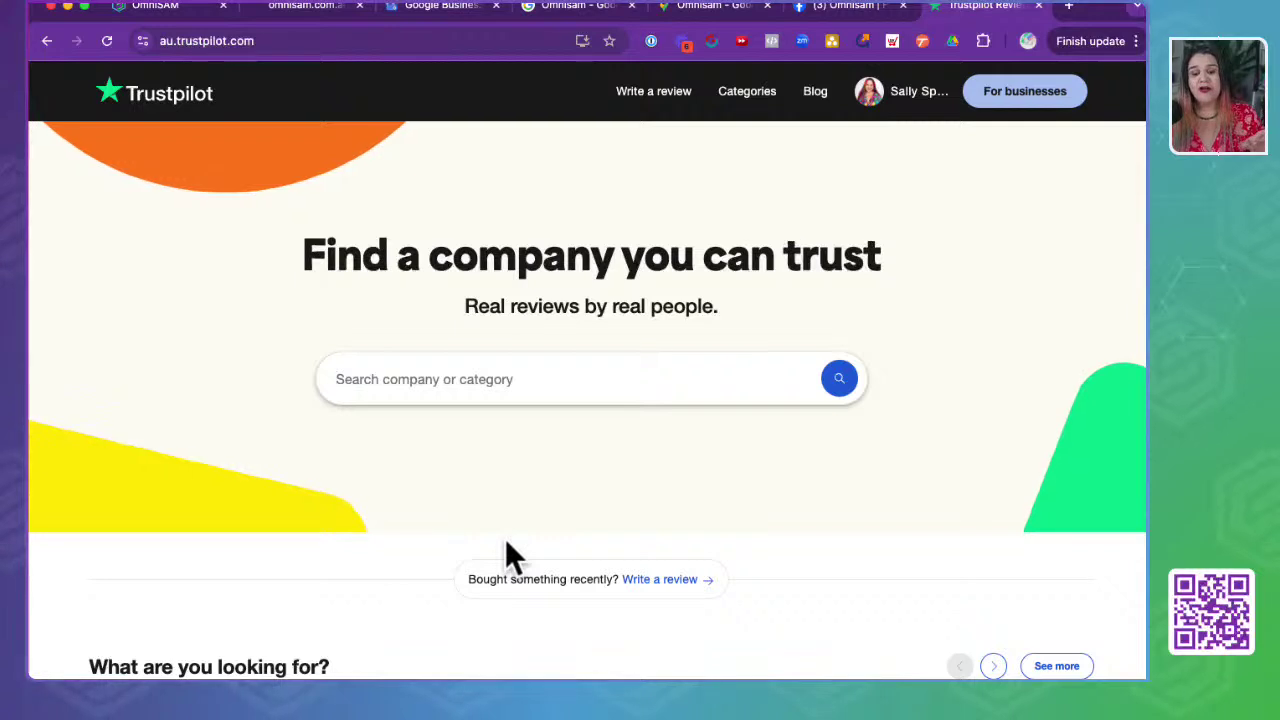
# - Search Trustpilot for 'omnisam' and review its company page rated 4.0 from 3 reviews
pyautogui.click(420, 390)
pyautogui.write('omnisam')
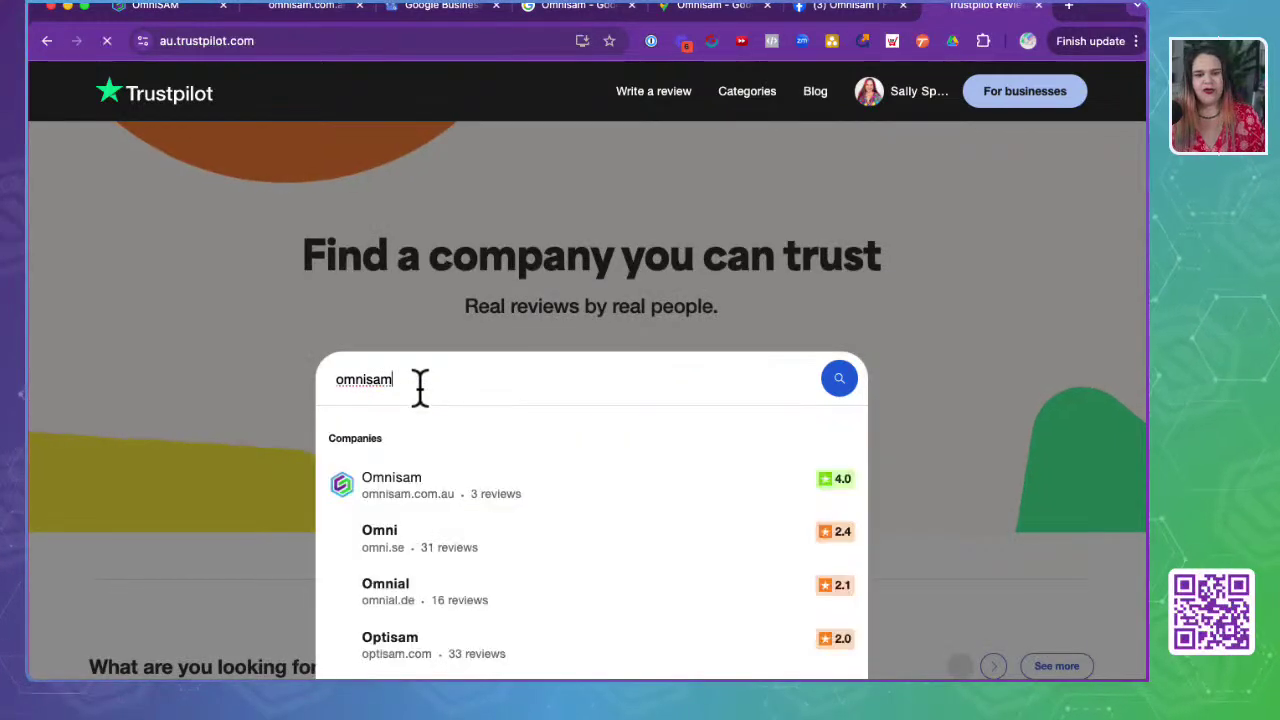
pyautogui.click(398, 510)
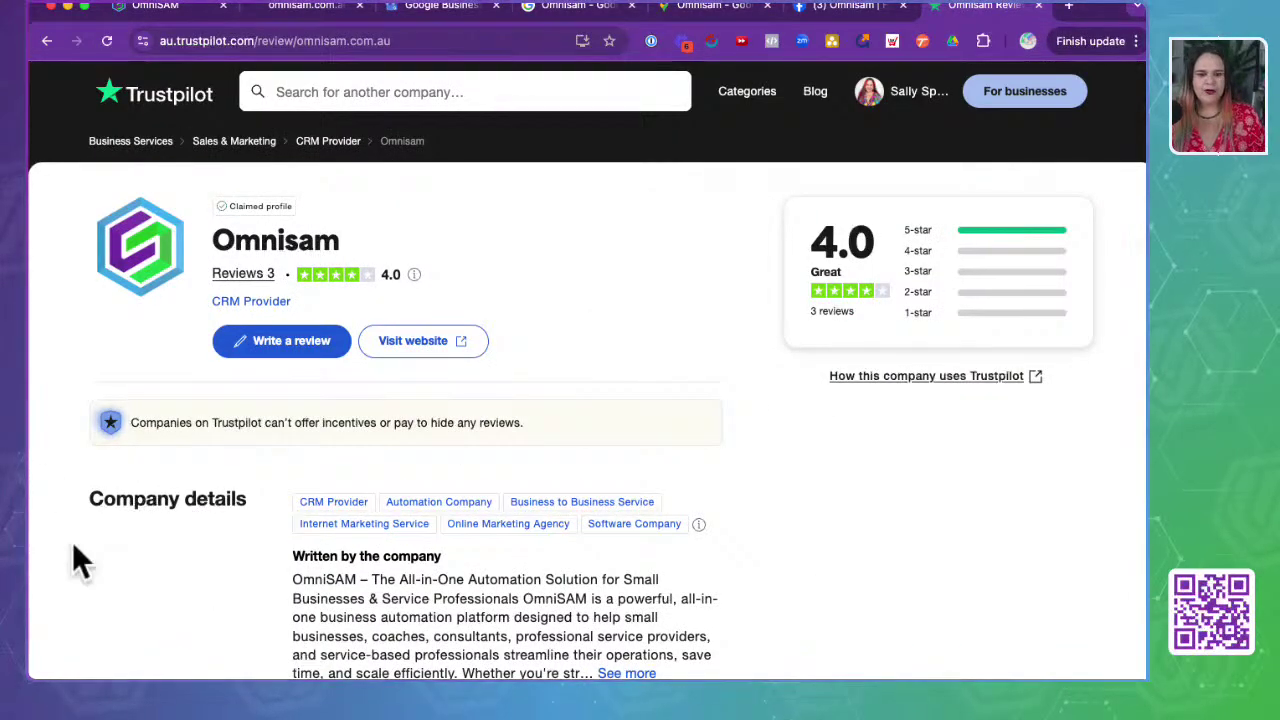
pyautogui.scroll(-3, 227, 600)
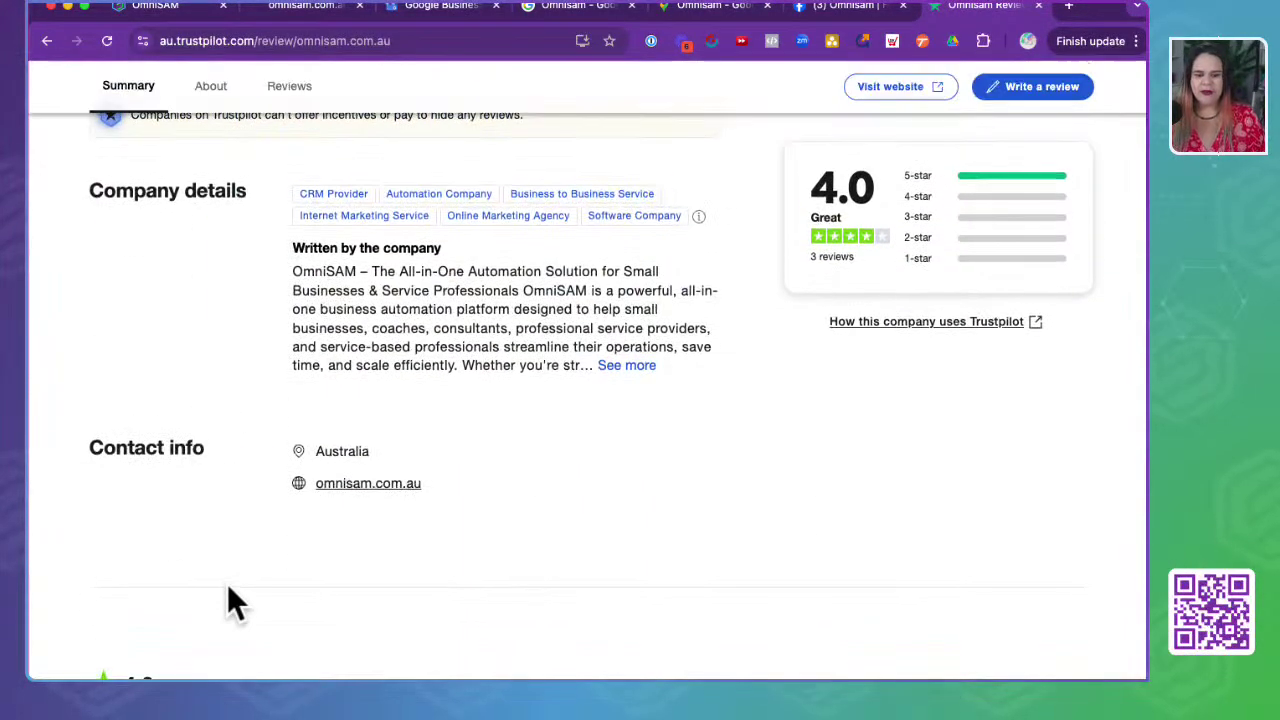
pyautogui.scroll(2, 172, 360)
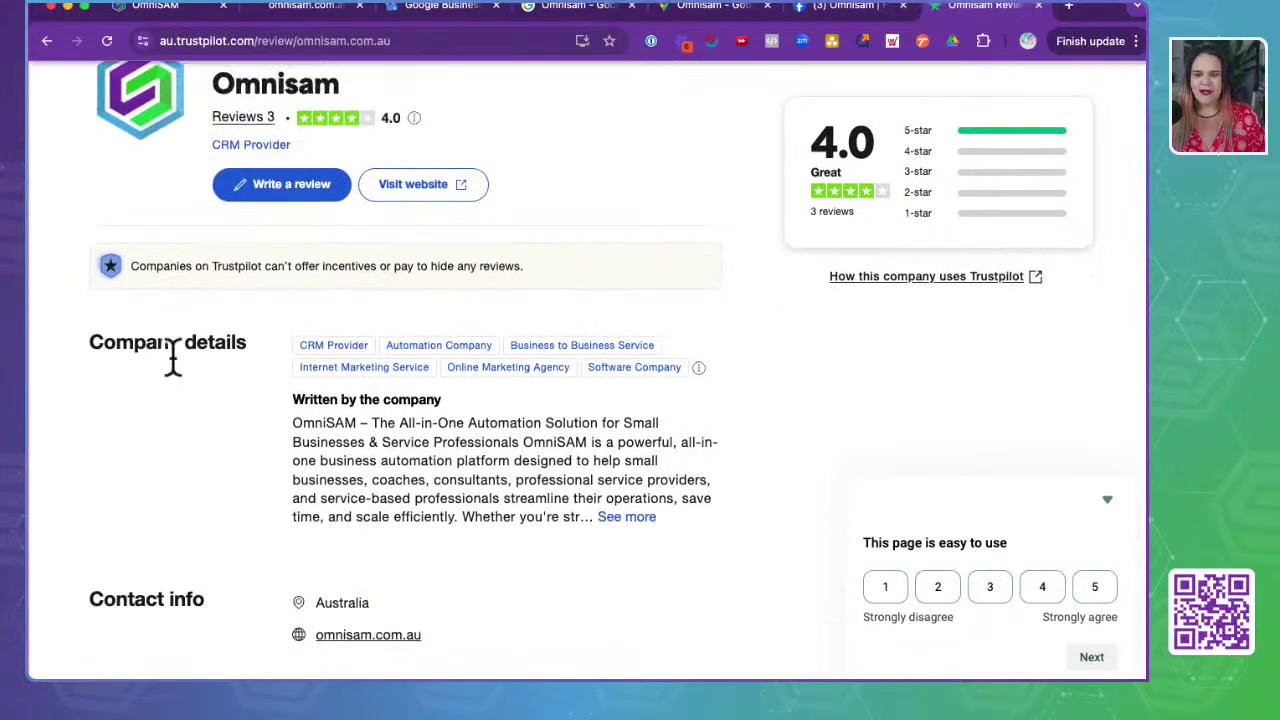
pyautogui.scroll(2, 172, 360)
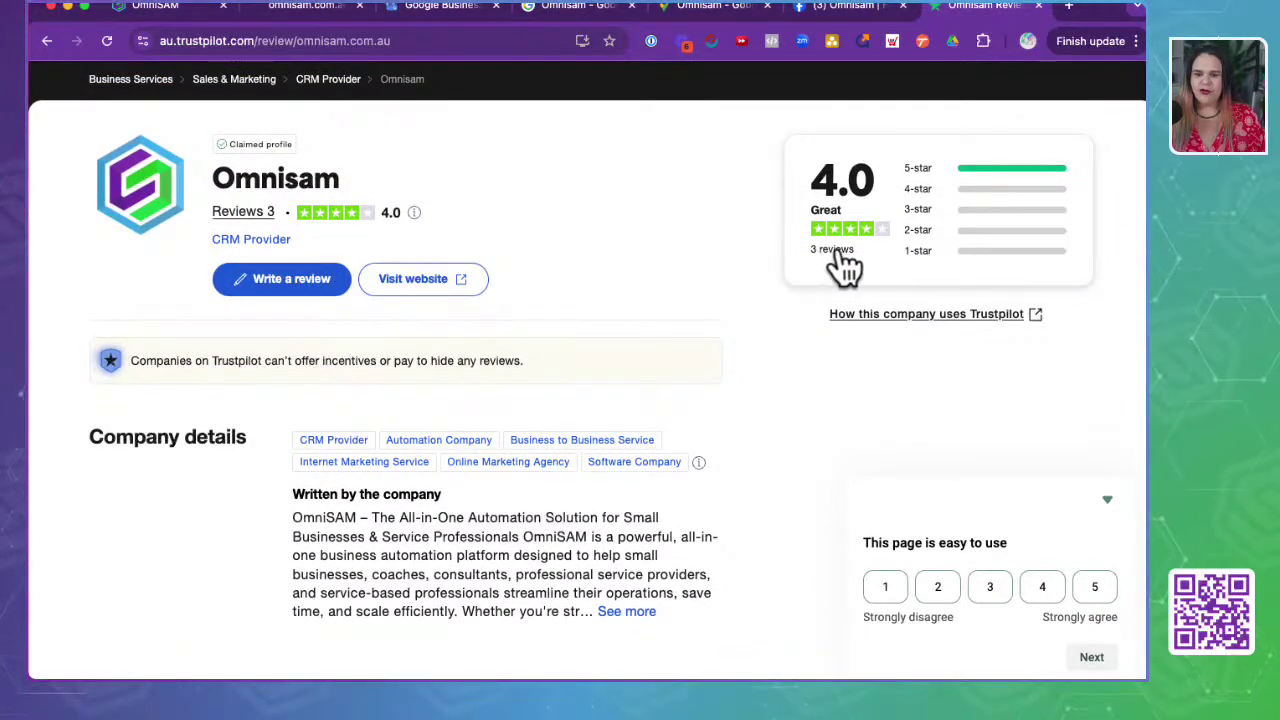
pyautogui.scroll(1, 620, 249)
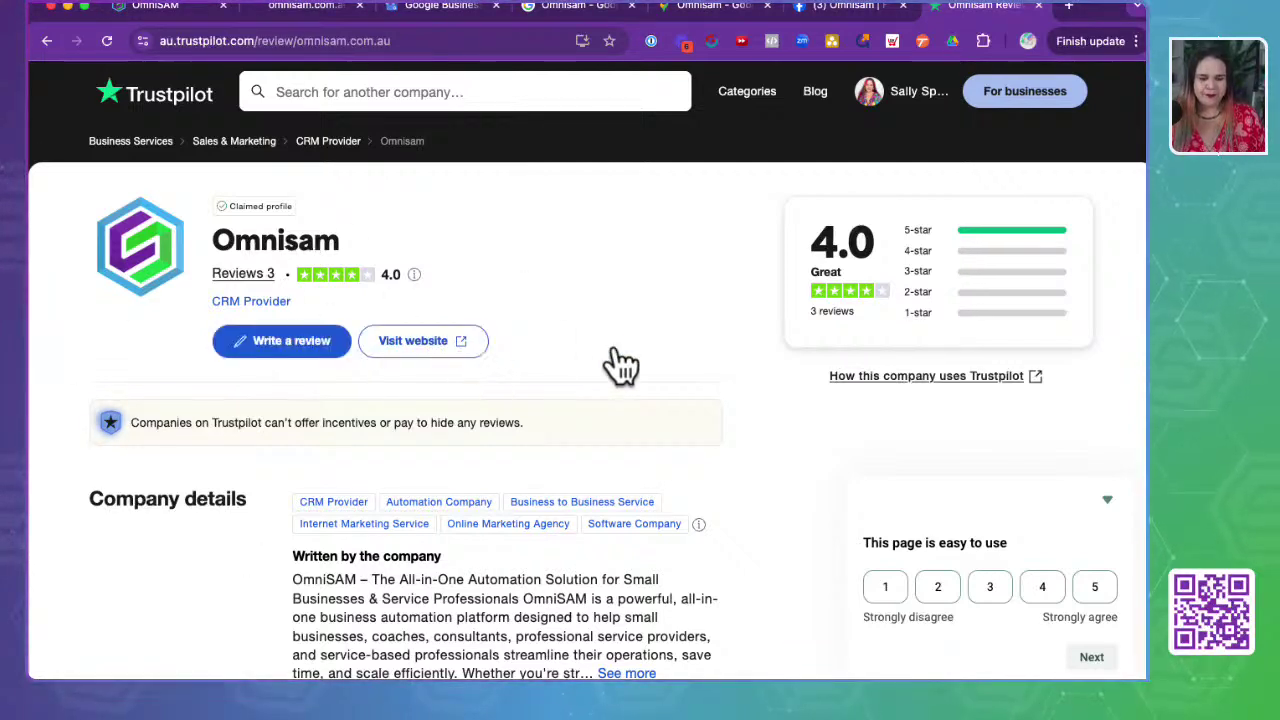
# - View the account's My Reviews profile, return to Omnisam's page, then switch to OmniSAM's settings
pyautogui.click(925, 98)
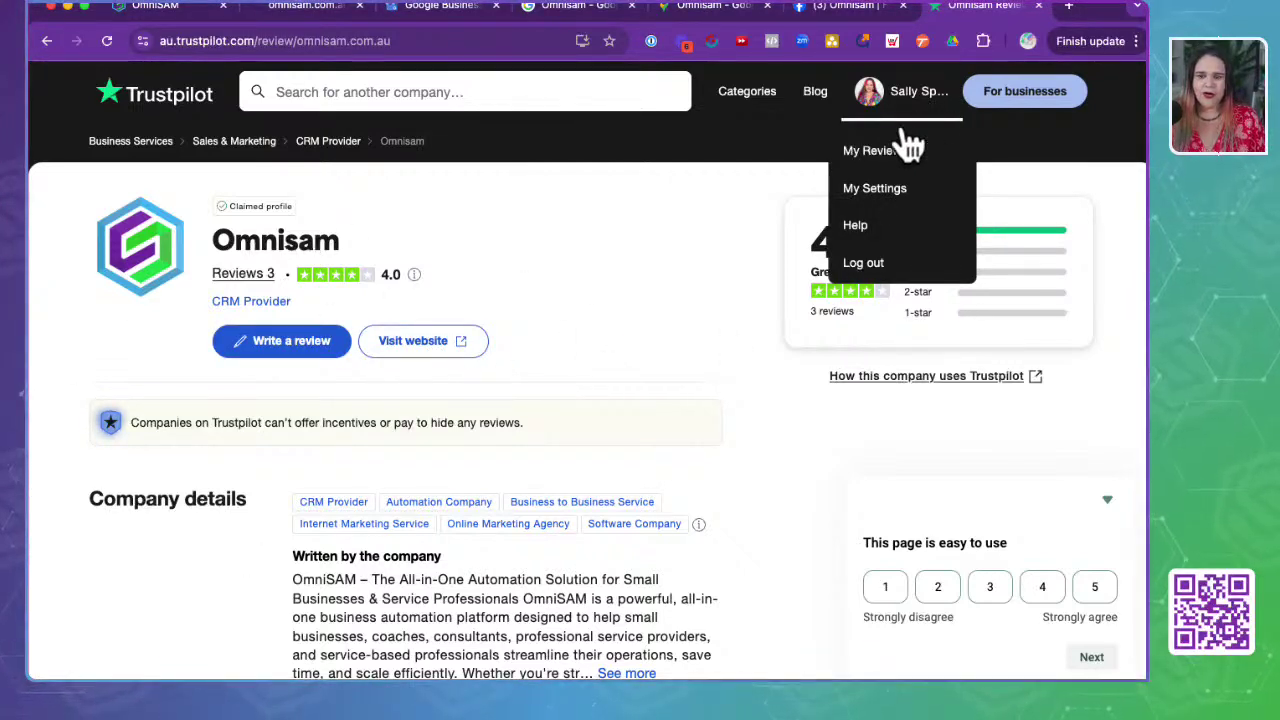
pyautogui.click(875, 152)
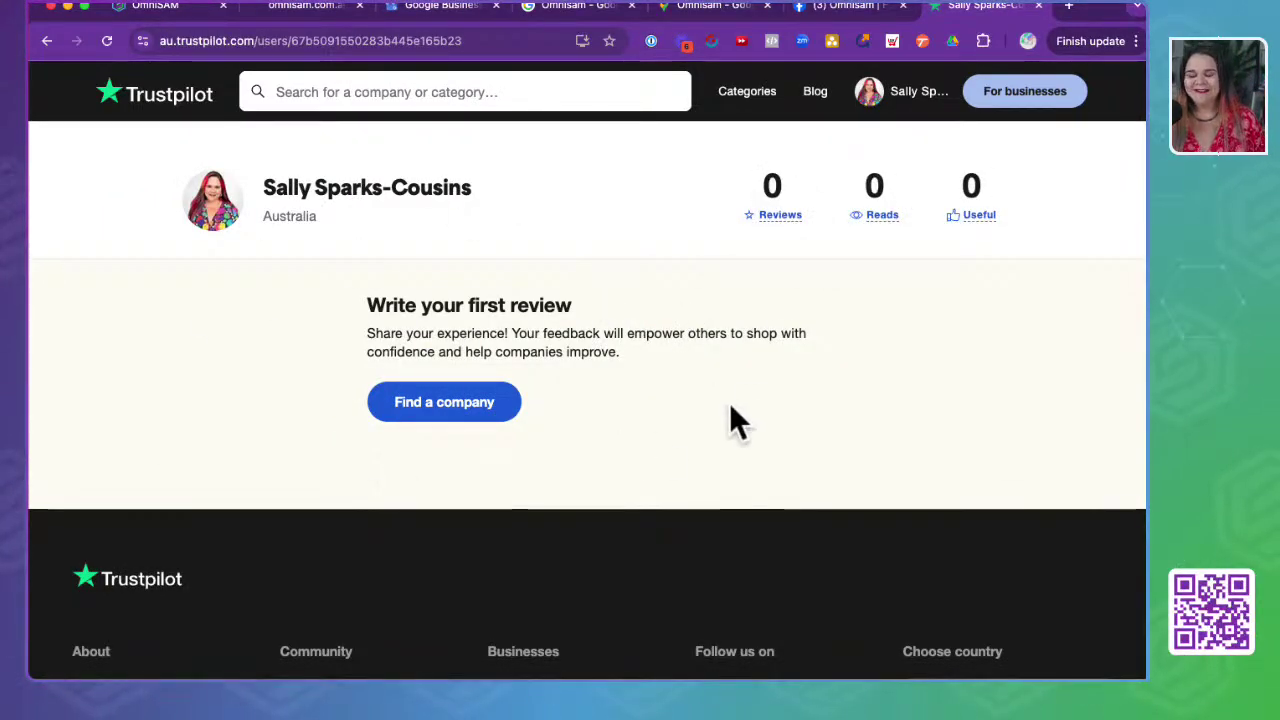
pyautogui.click(47, 41)
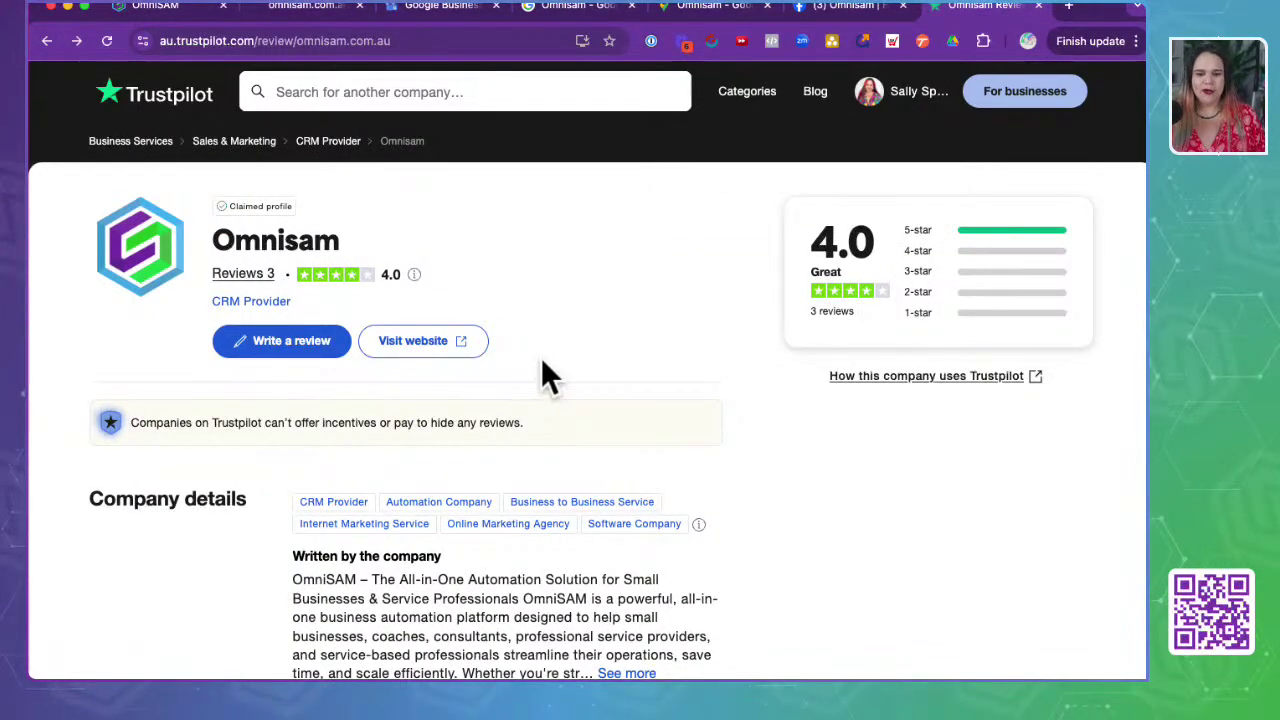
pyautogui.scroll(-5, 492, 540)
pyautogui.scroll(5, 494, 550)
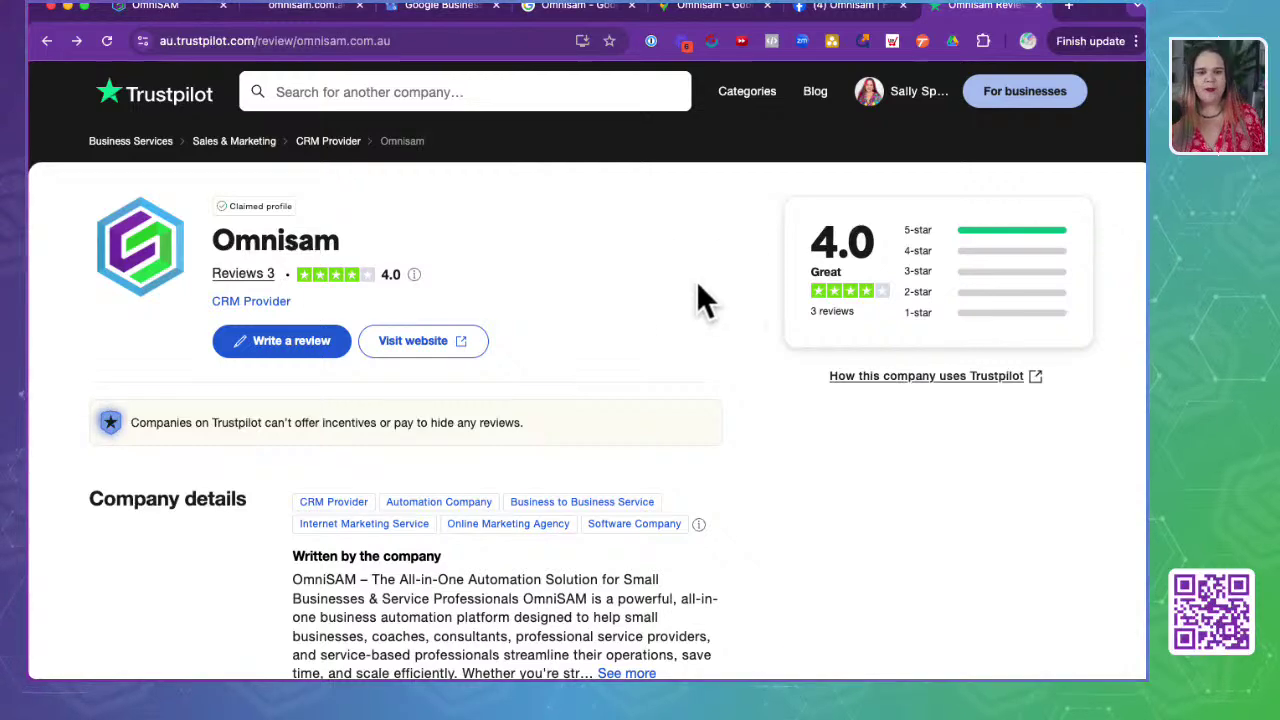
pyautogui.click(155, 6)
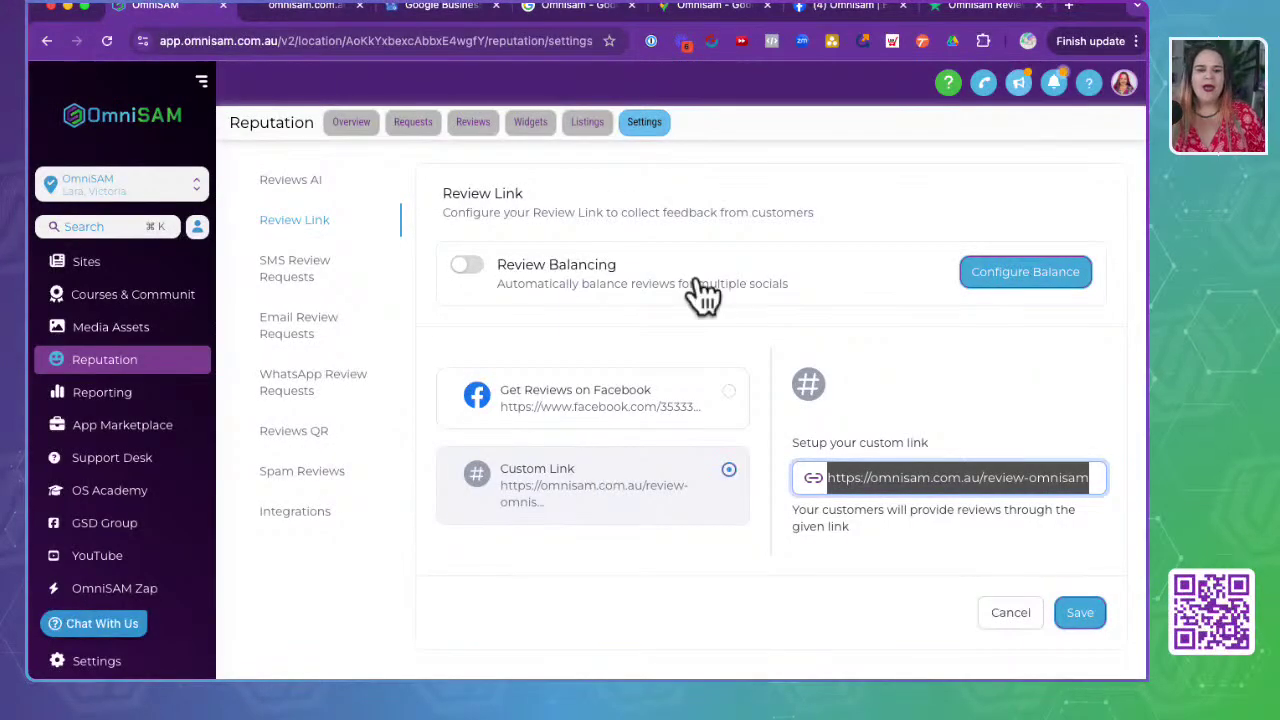
# - Submit a one-star rating on the omnisam.com.au review page to reach the private feedback form
pyautogui.click(303, 8)
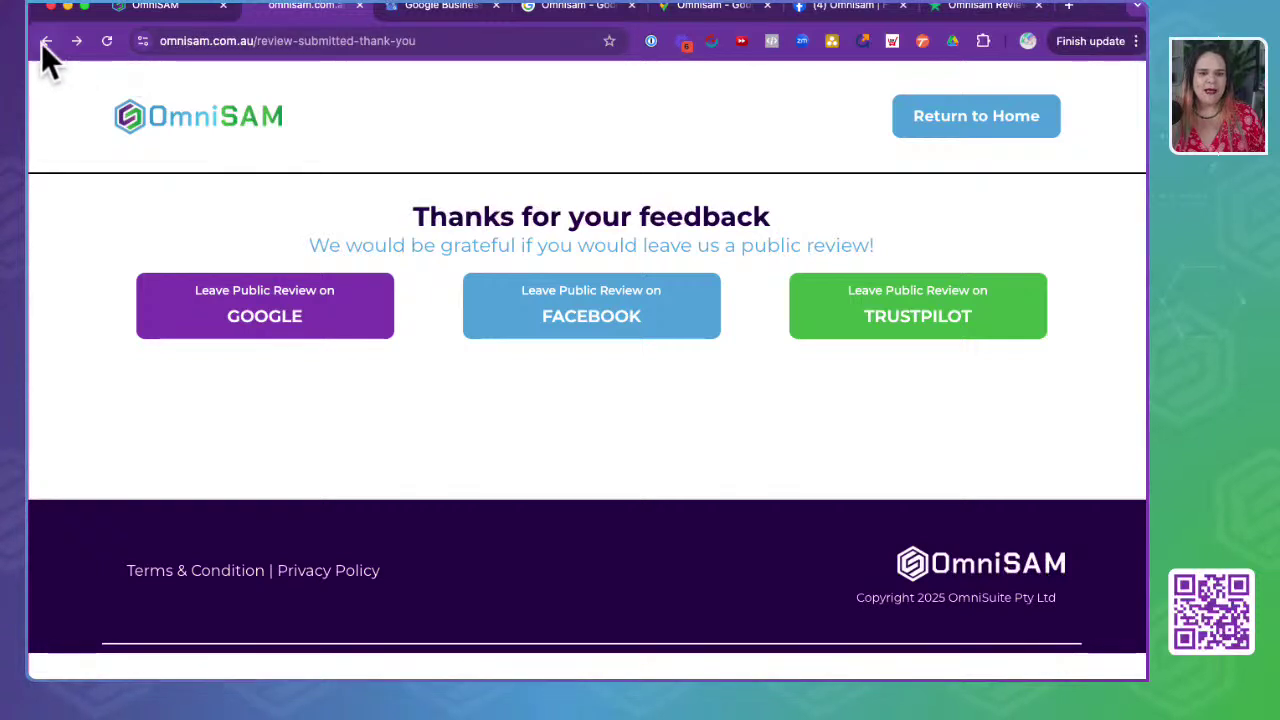
pyautogui.click(45, 41)
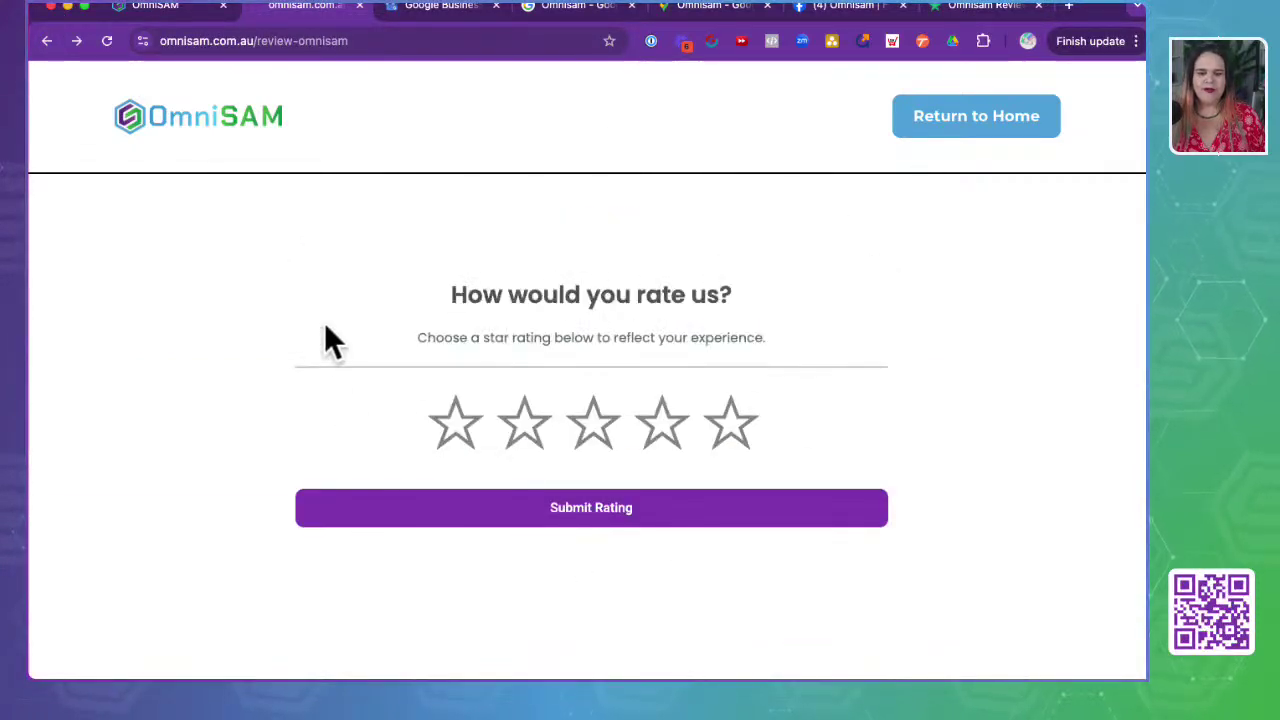
pyautogui.click(735, 436)
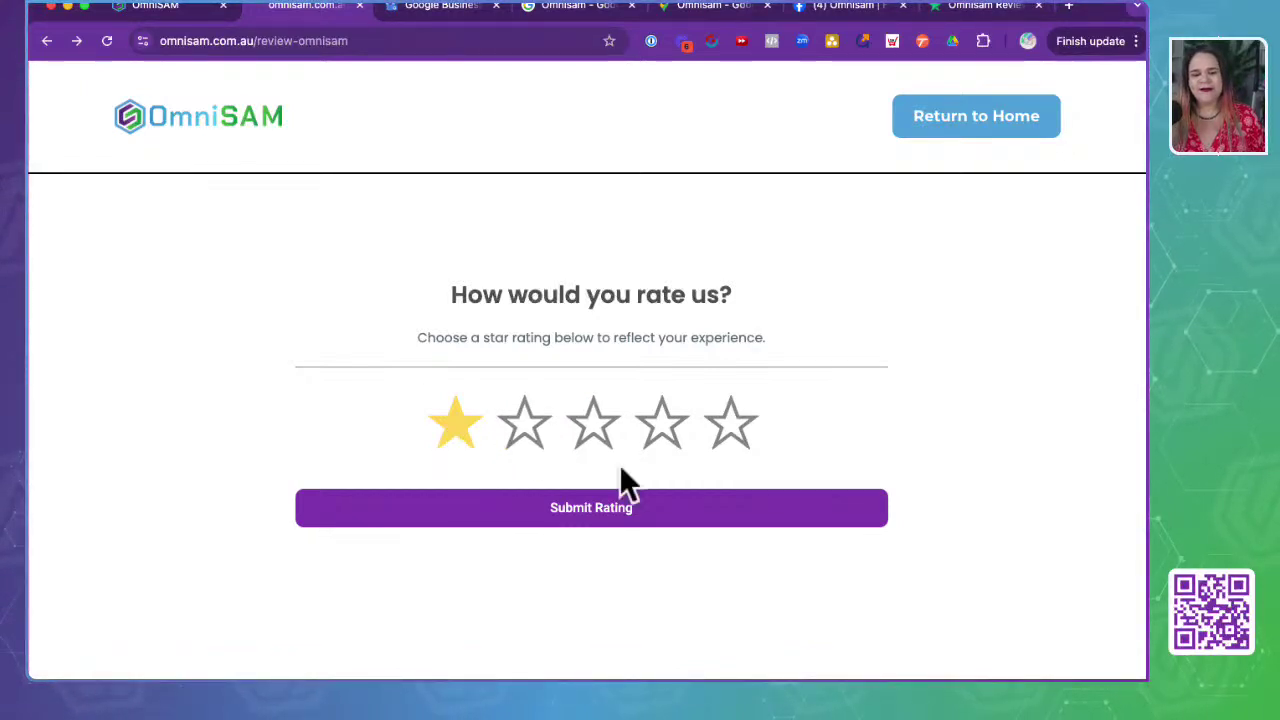
pyautogui.click(598, 505)
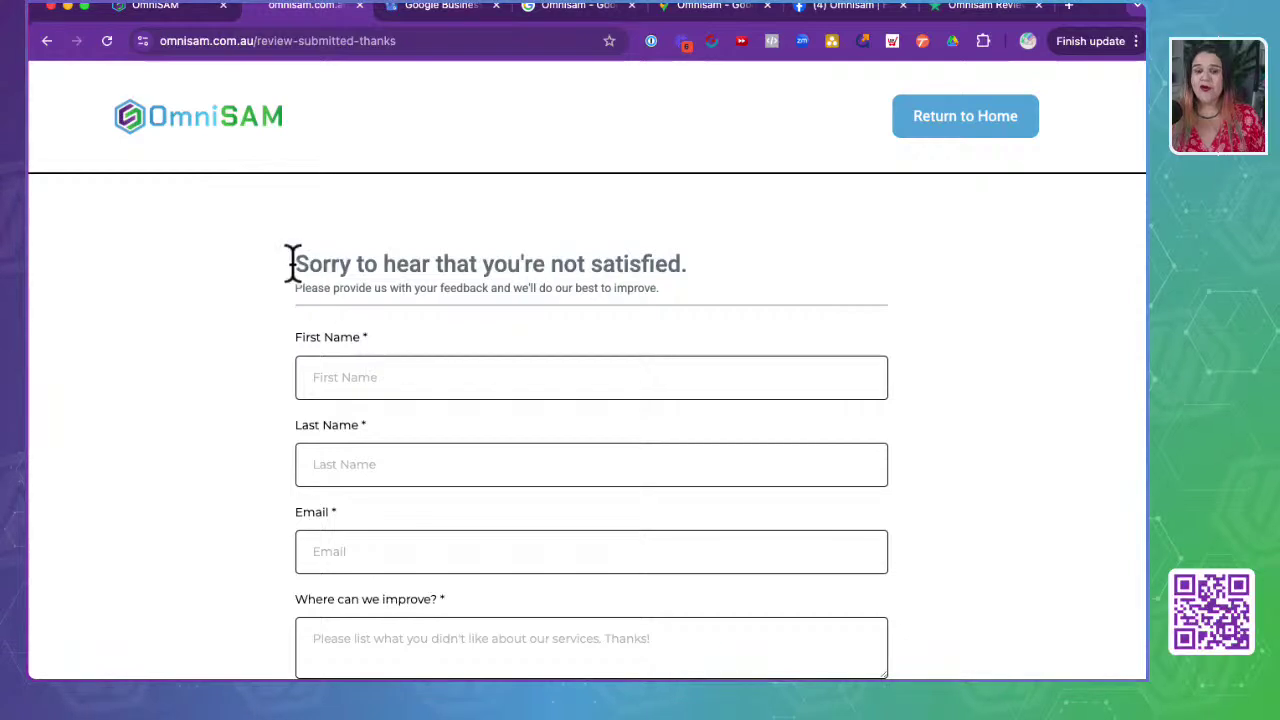
pyautogui.moveTo(292, 265); pyautogui.dragTo(793, 266)
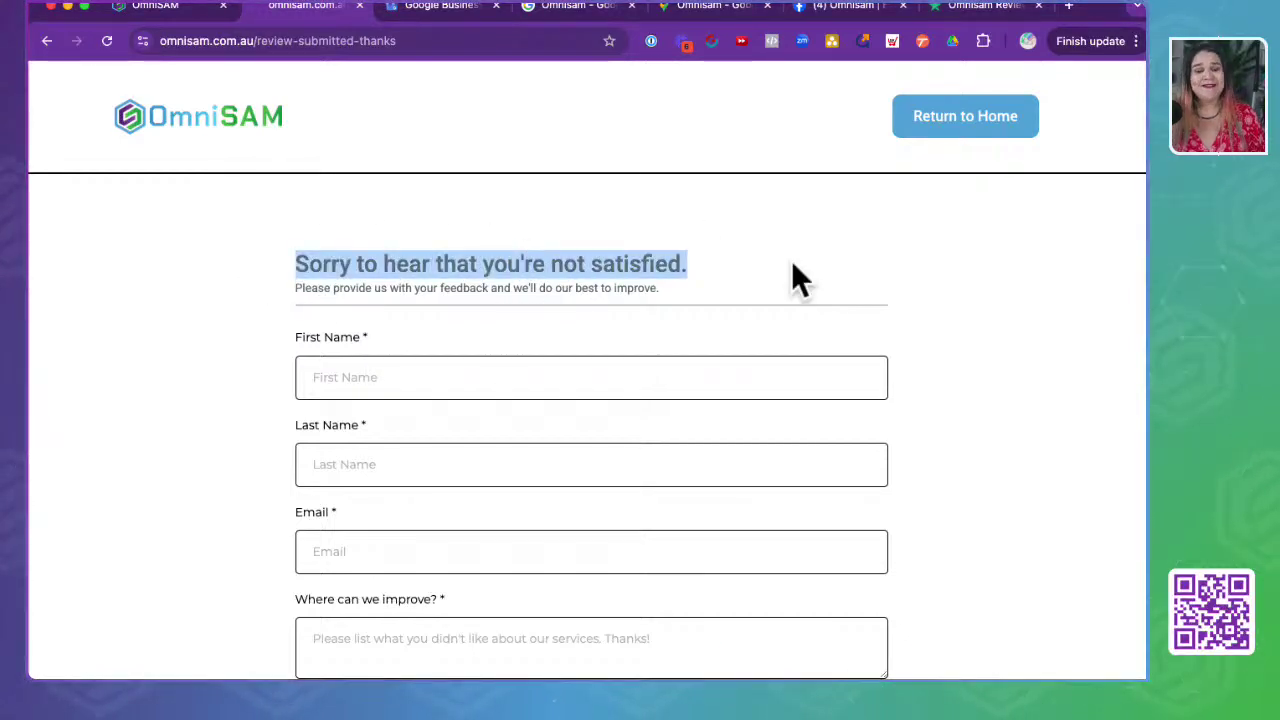
pyautogui.scroll(-3, 266, 490)
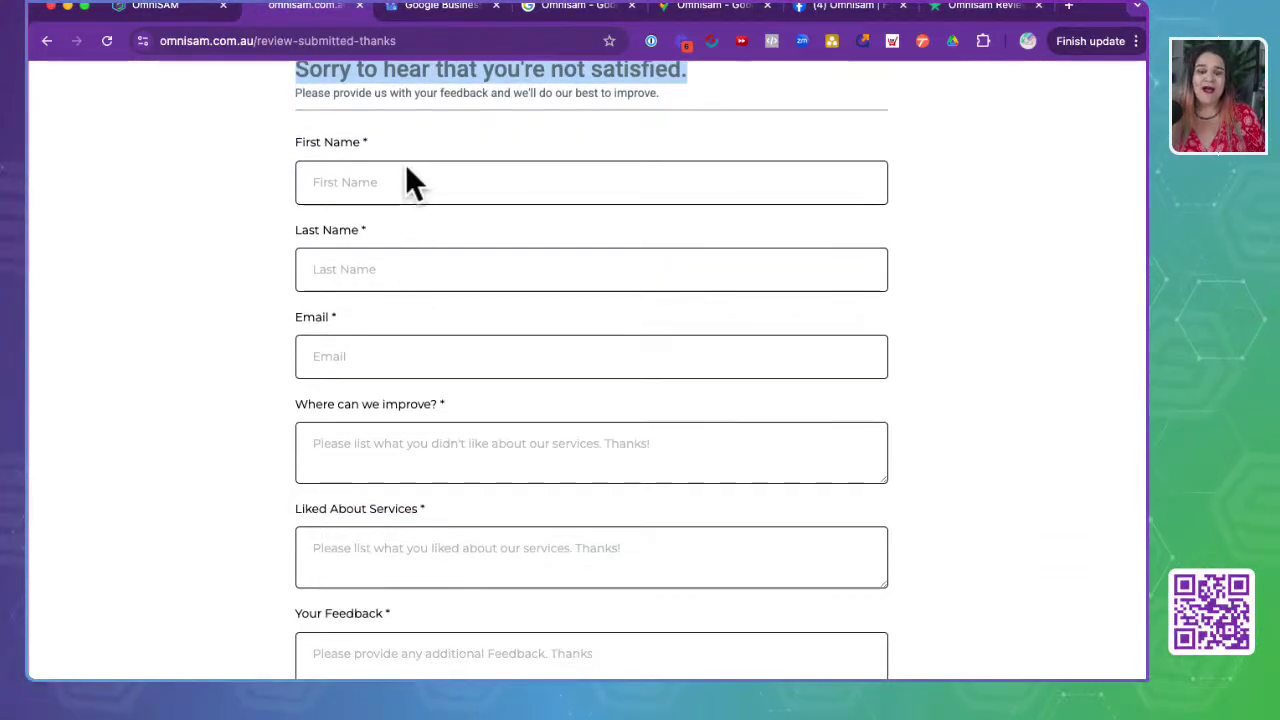
pyautogui.scroll(-3, 421, 400)
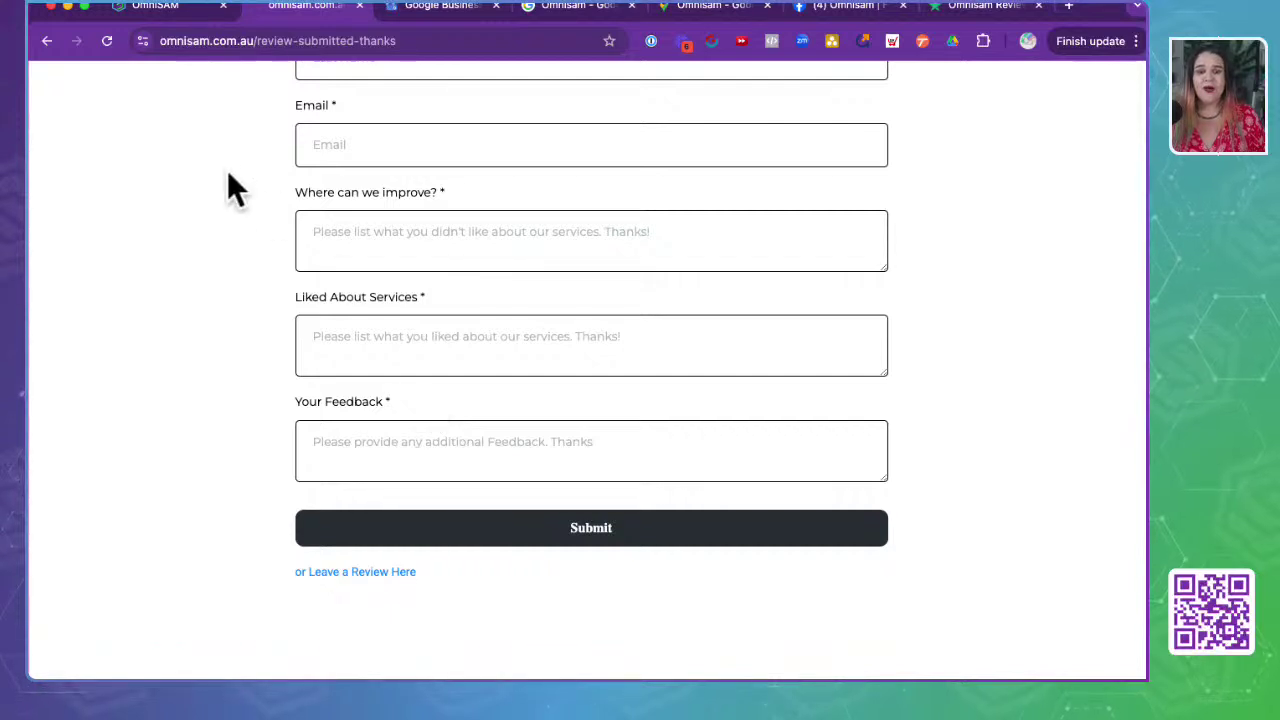
pyautogui.moveTo(230, 190); pyautogui.dragTo(563, 200)
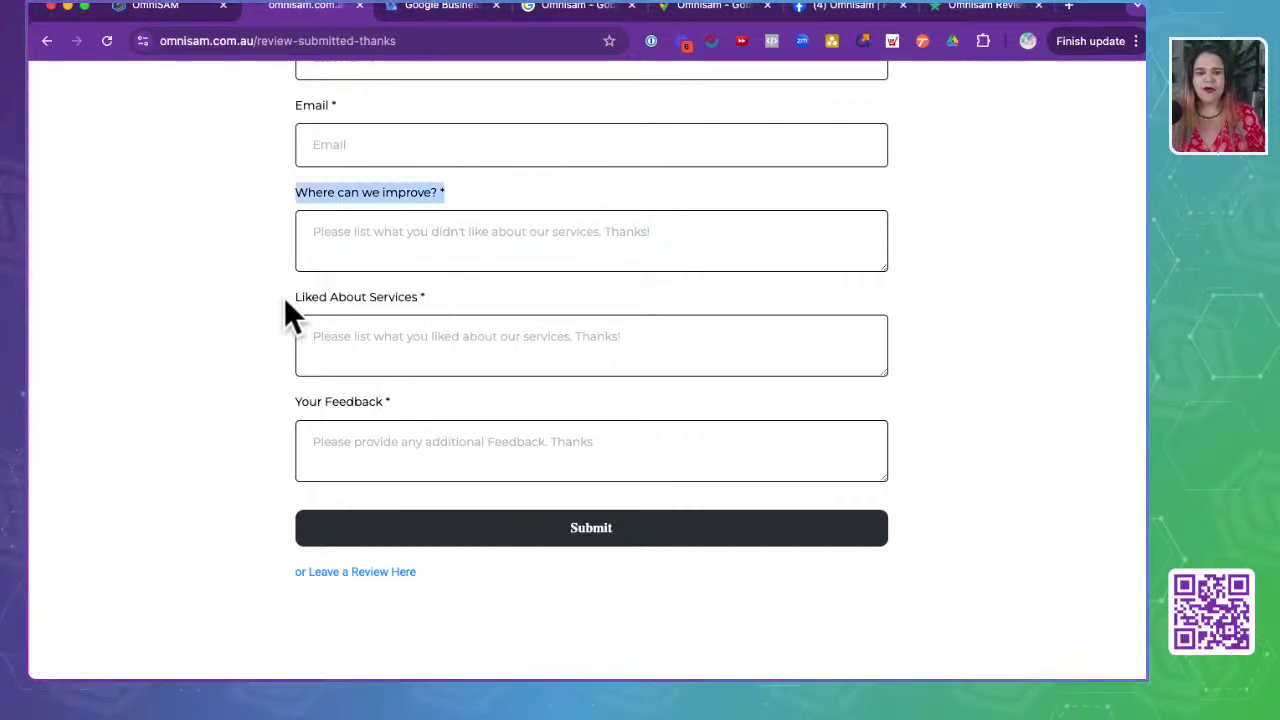
pyautogui.moveTo(285, 299); pyautogui.dragTo(534, 303)
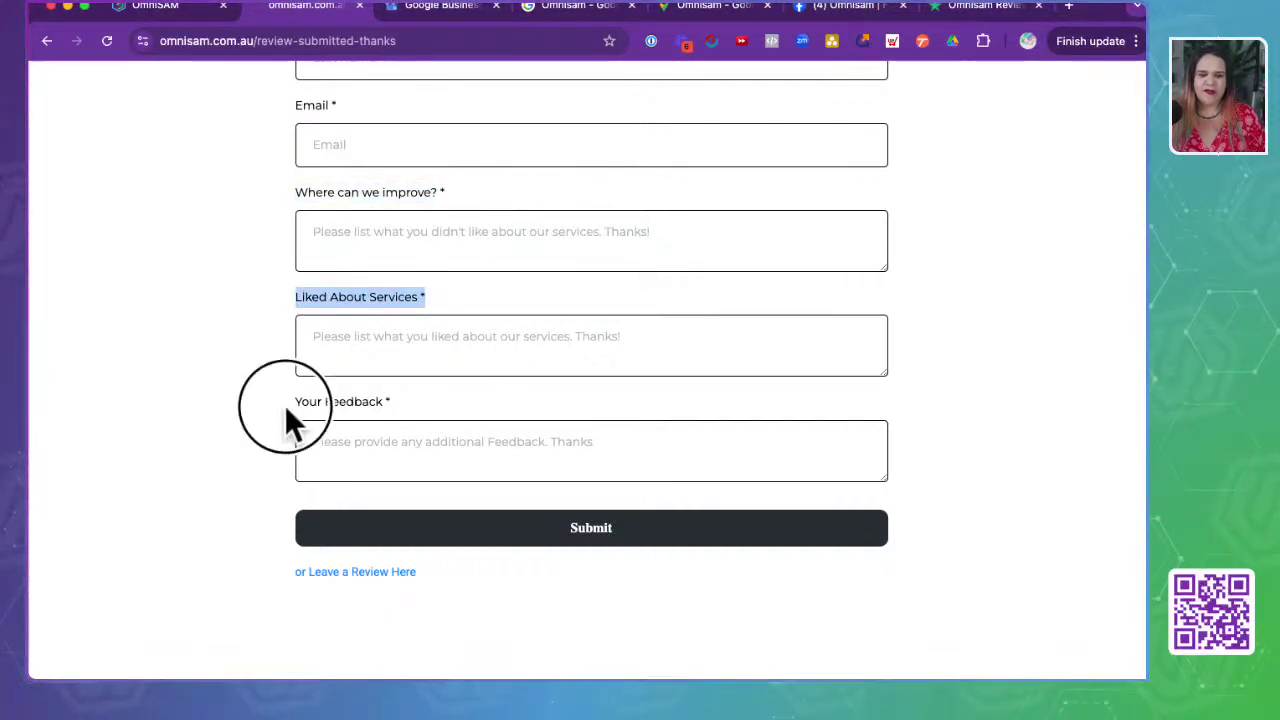
pyautogui.moveTo(286, 408); pyautogui.dragTo(524, 408)
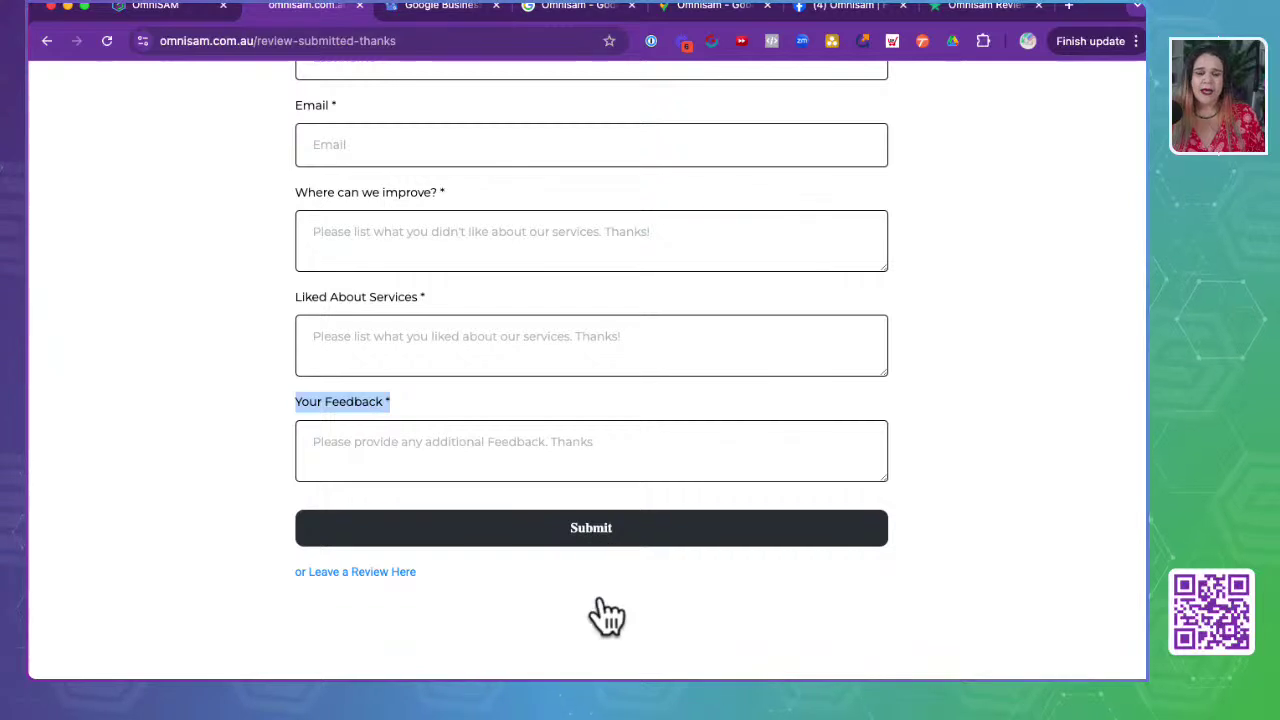
pyautogui.click(588, 632)
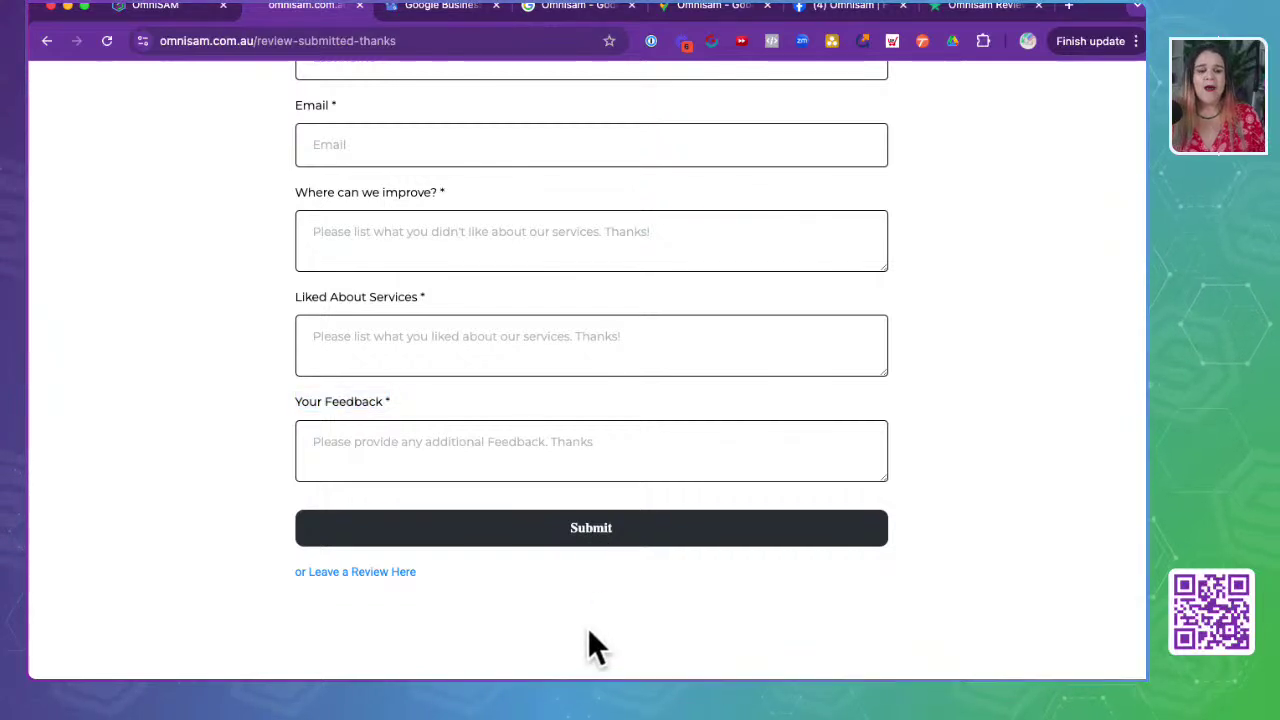
pyautogui.click(347, 575)
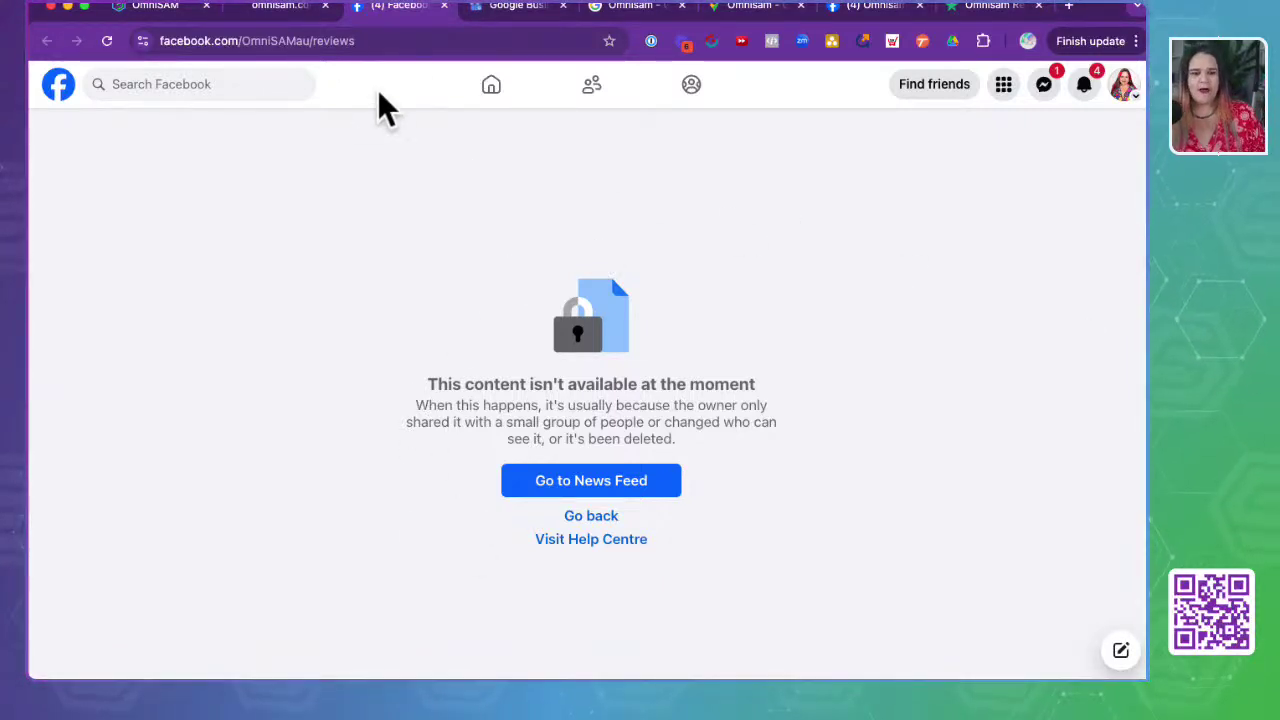
# - Leave the unavailable Facebook reviews page and return to OmniSAM's feedback form and Review Link settings
pyautogui.click(286, 8)
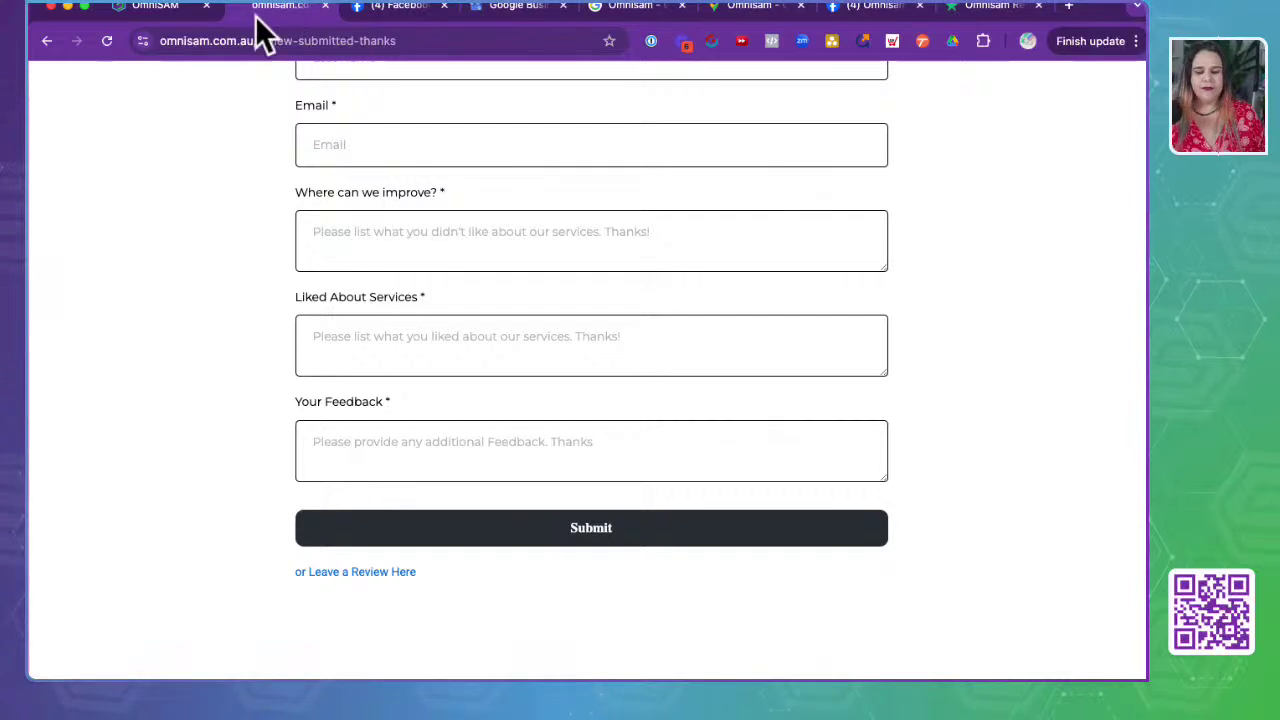
pyautogui.click(158, 8)
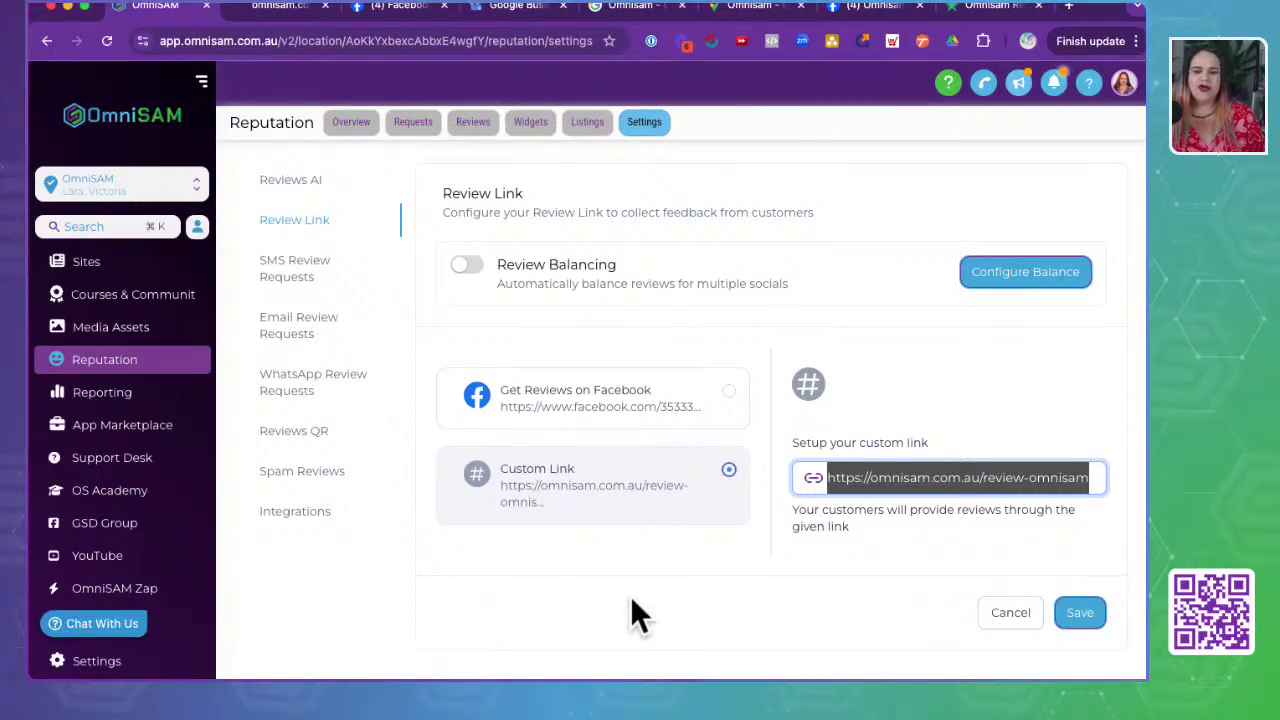
# - Choose Get Reviews on Facebook as the review link, then open SMS Review Requests settings
pyautogui.click(559, 417)
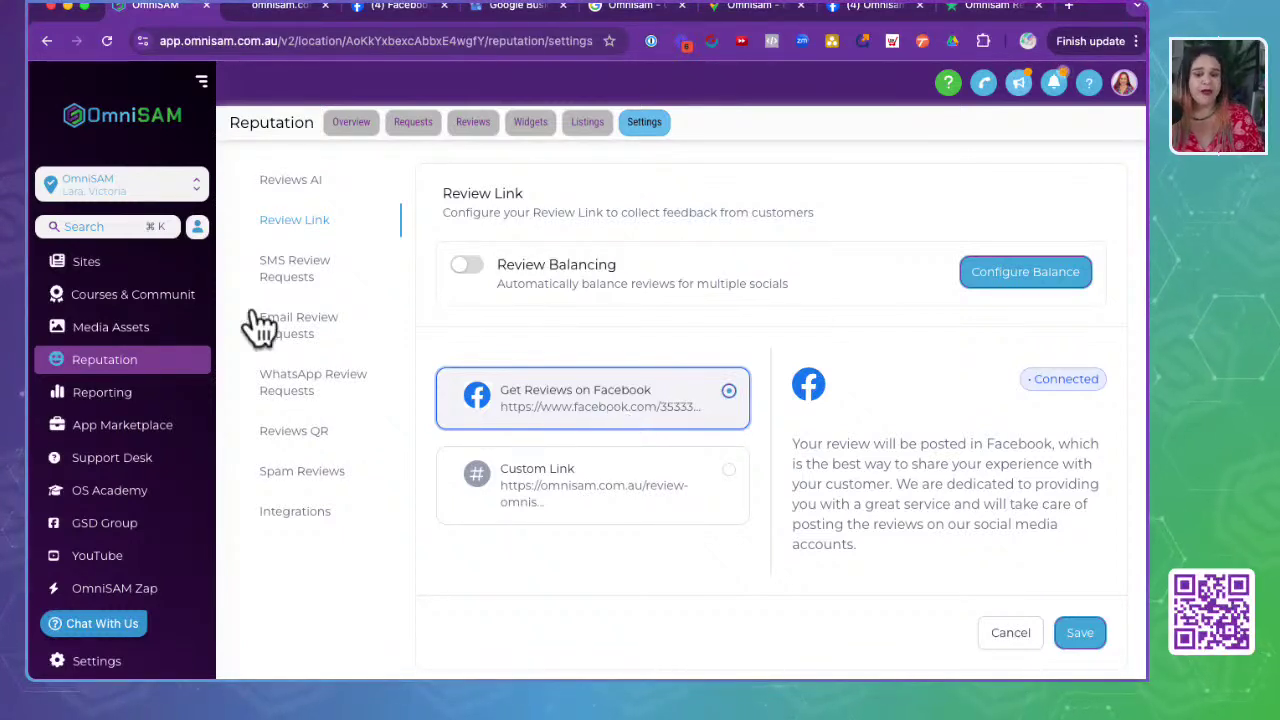
pyautogui.click(307, 270)
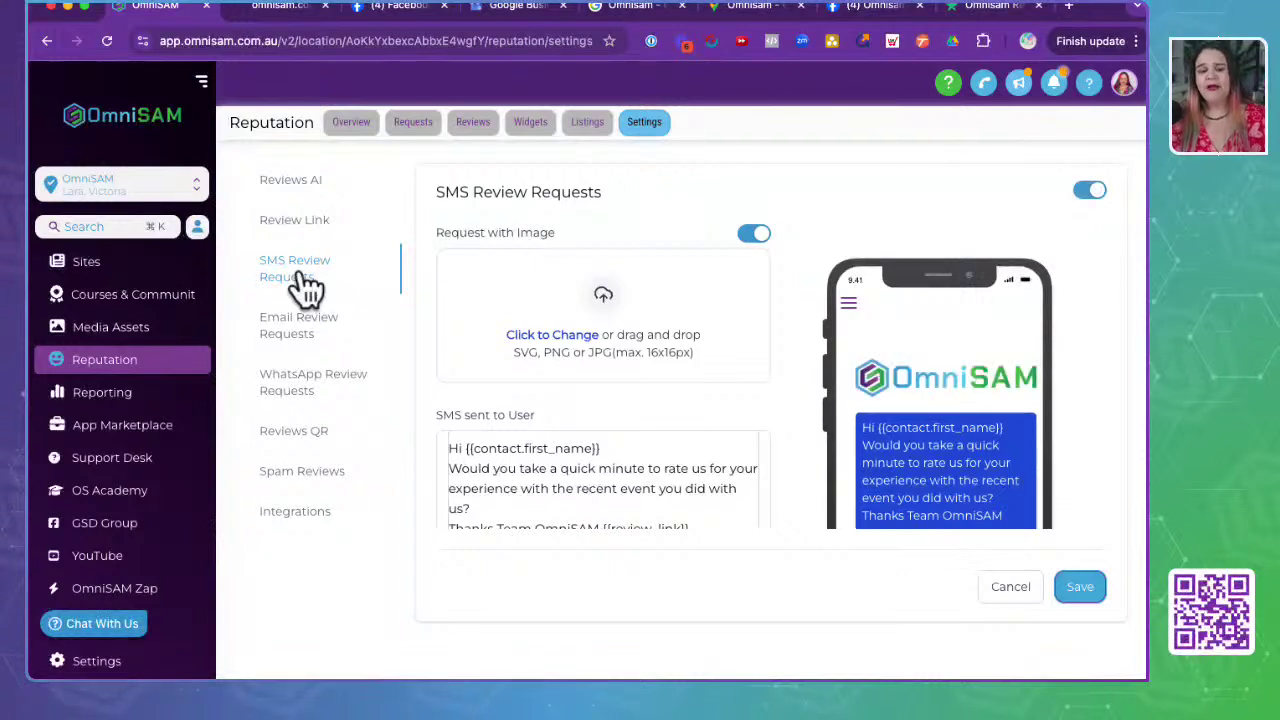
pyautogui.click(302, 276)
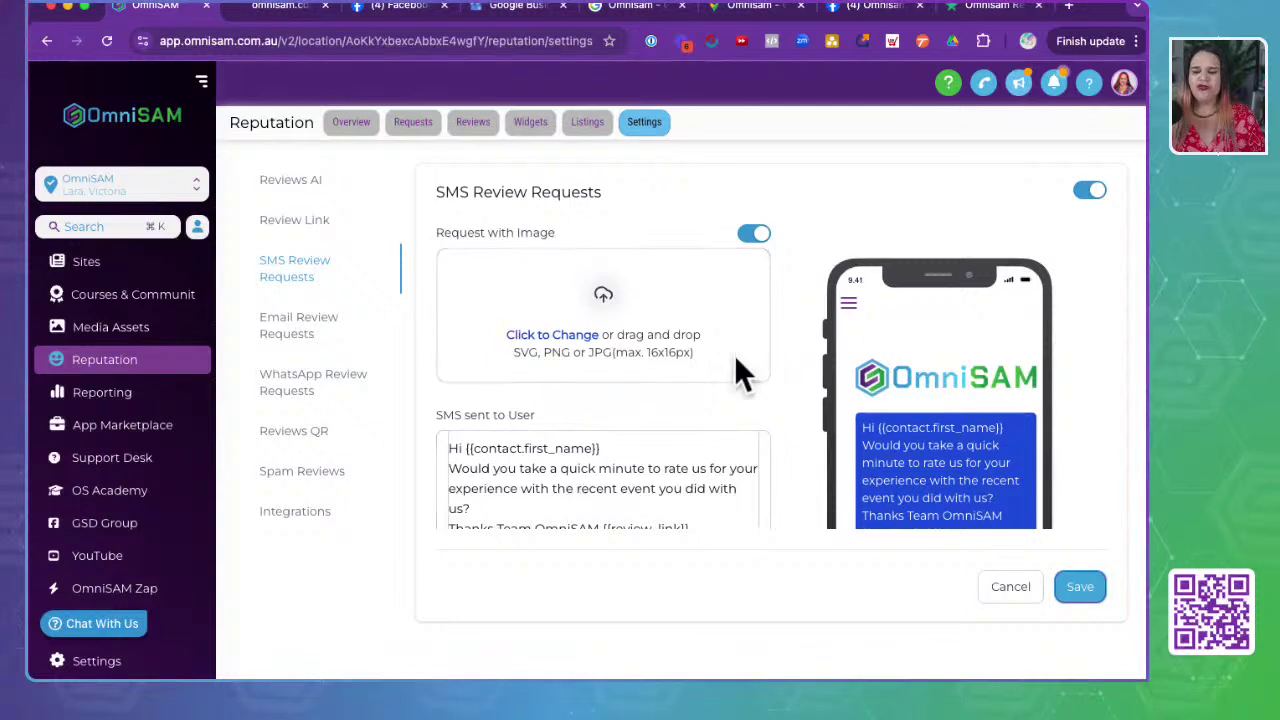
pyautogui.scroll(-3, 1004, 440)
pyautogui.scroll(1, 1004, 425)
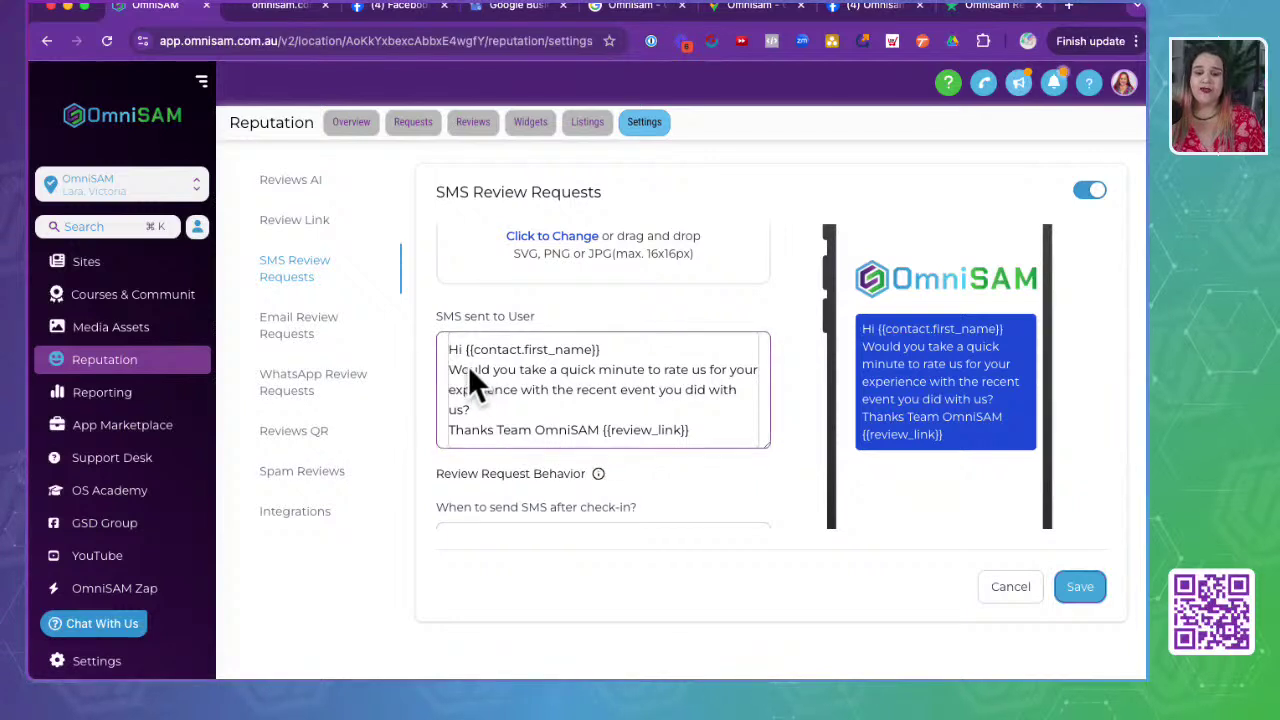
pyautogui.moveTo(611, 346); pyautogui.dragTo(432, 346)
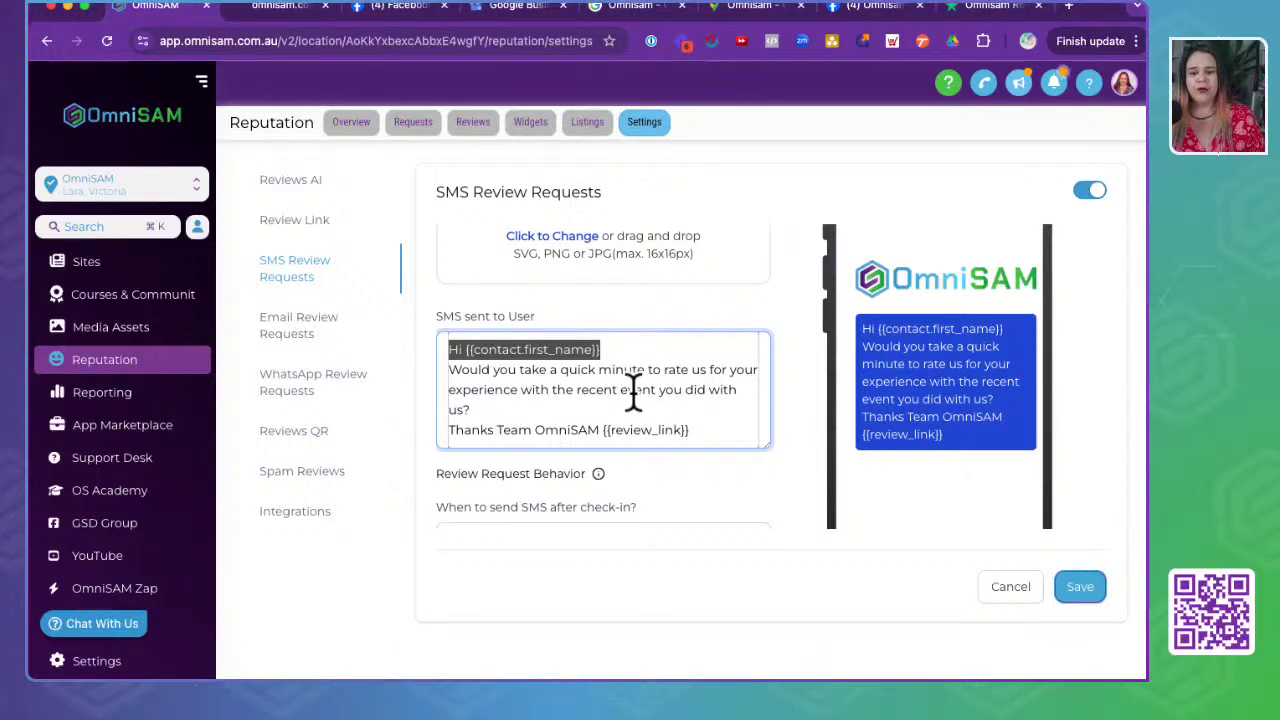
pyautogui.moveTo(452, 430); pyautogui.dragTo(600, 430)
pyautogui.click(698, 432)
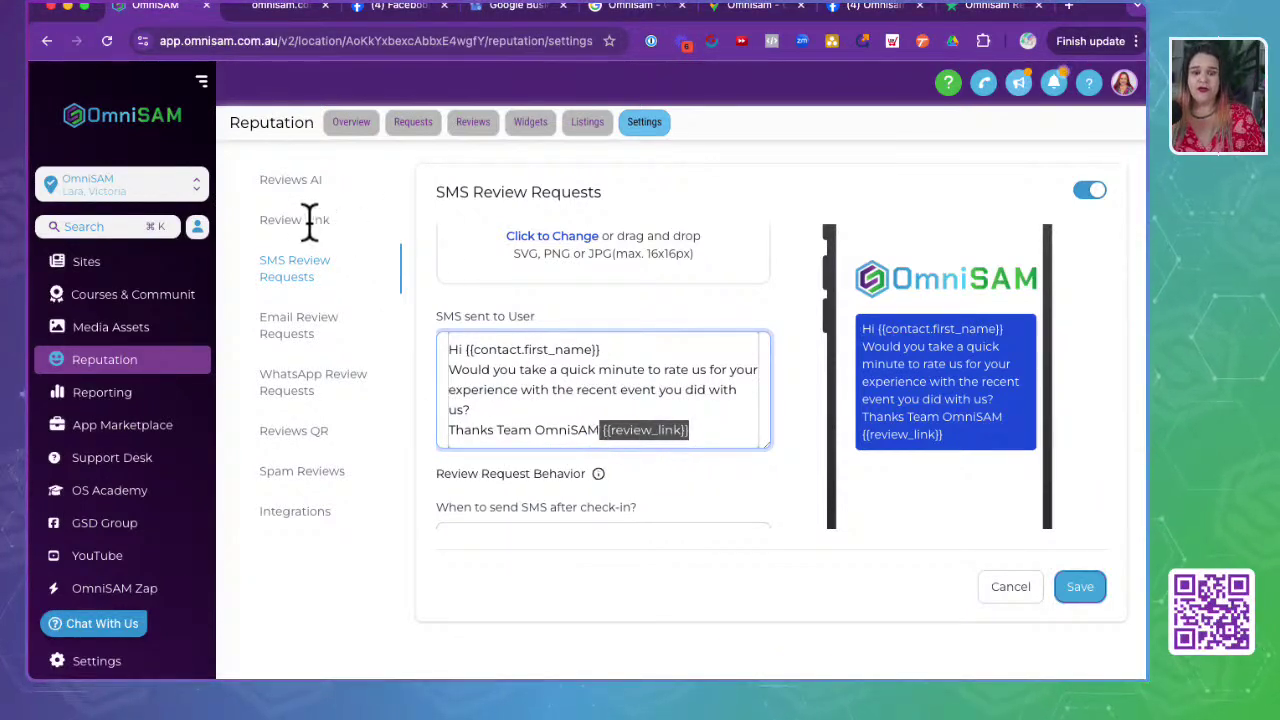
# - Set the SMS 'Until clicked, repeat this every' interval to 3 Days
pyautogui.scroll(-2, 606, 391)
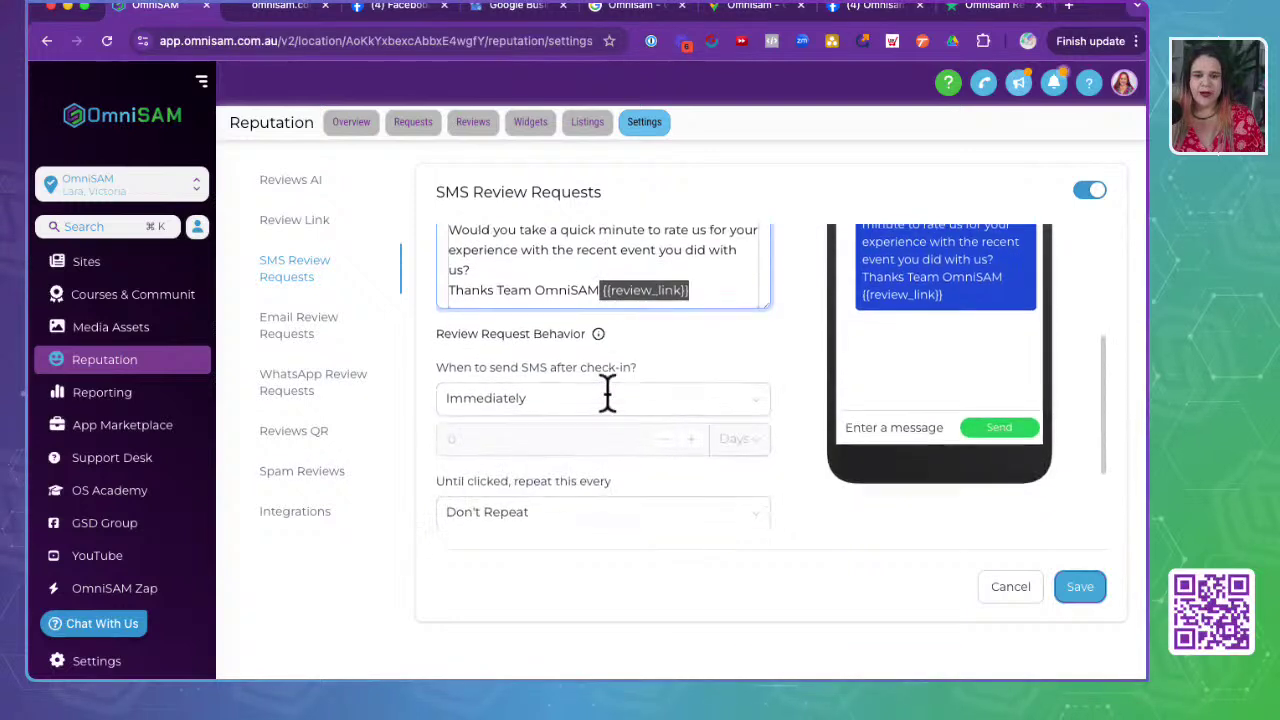
pyautogui.scroll(-1, 606, 391)
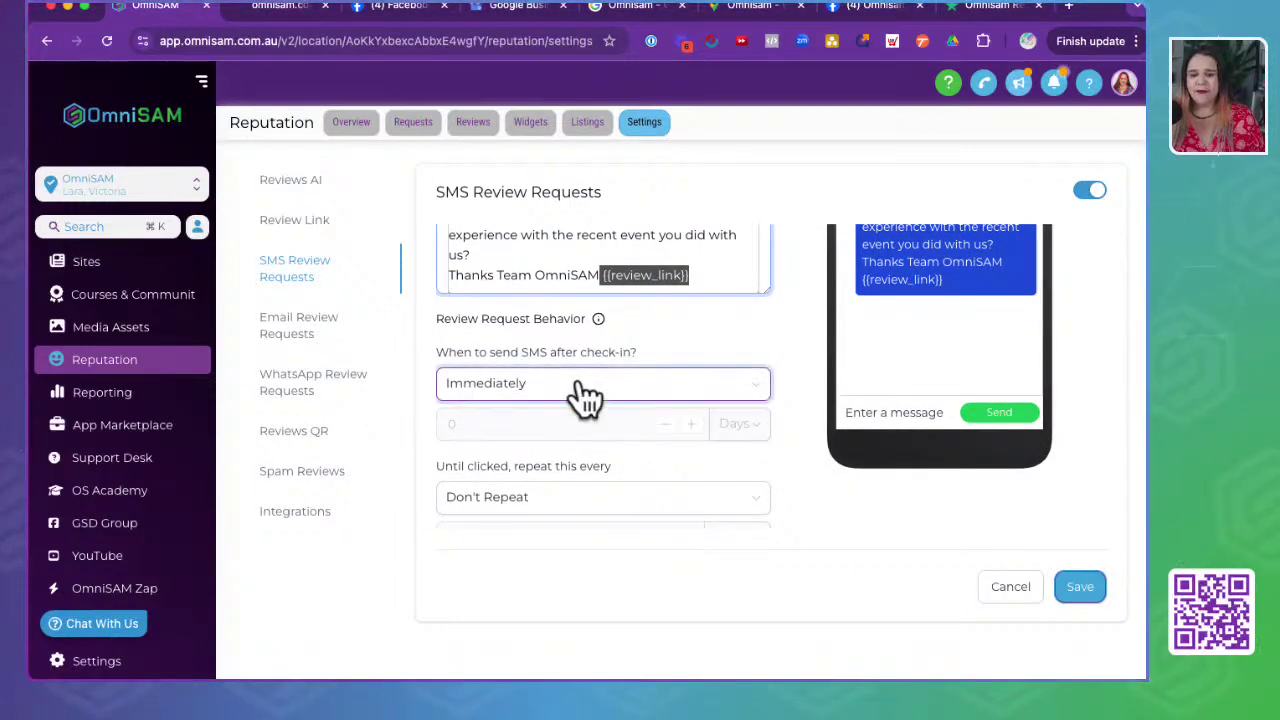
pyautogui.scroll(-2, 585, 395)
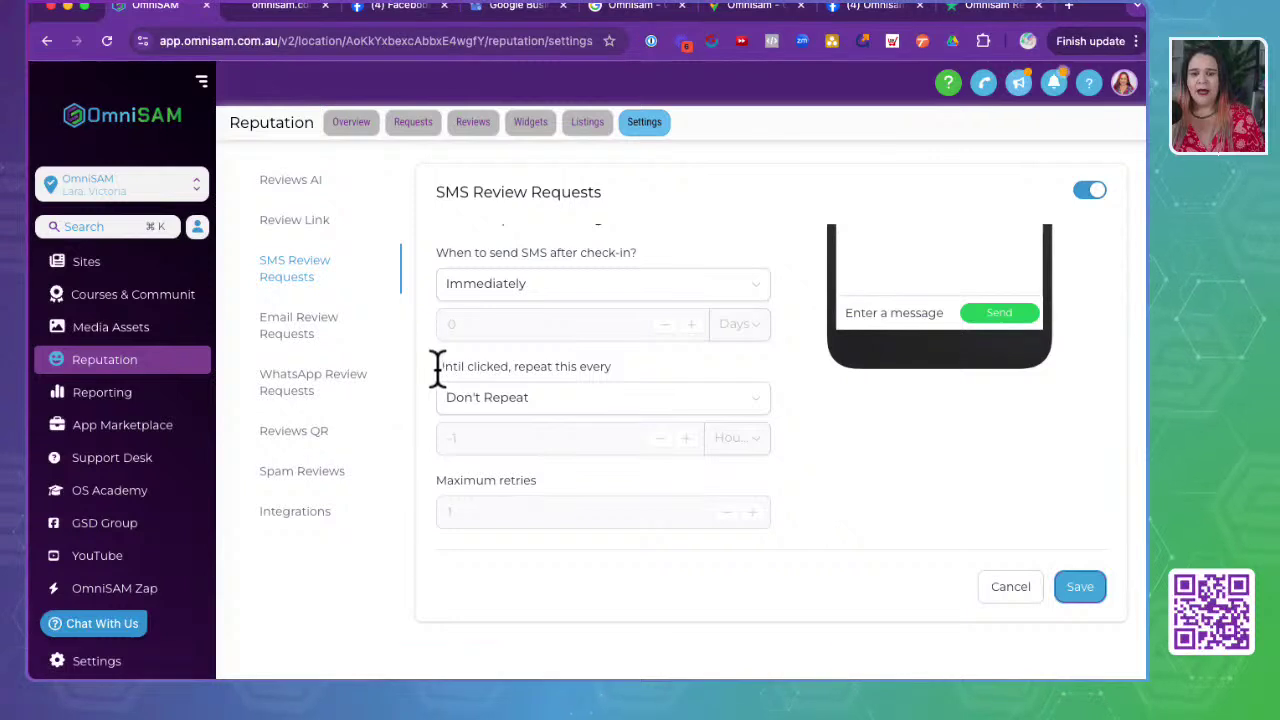
pyautogui.moveTo(437, 368); pyautogui.dragTo(644, 367)
pyautogui.click(612, 283)
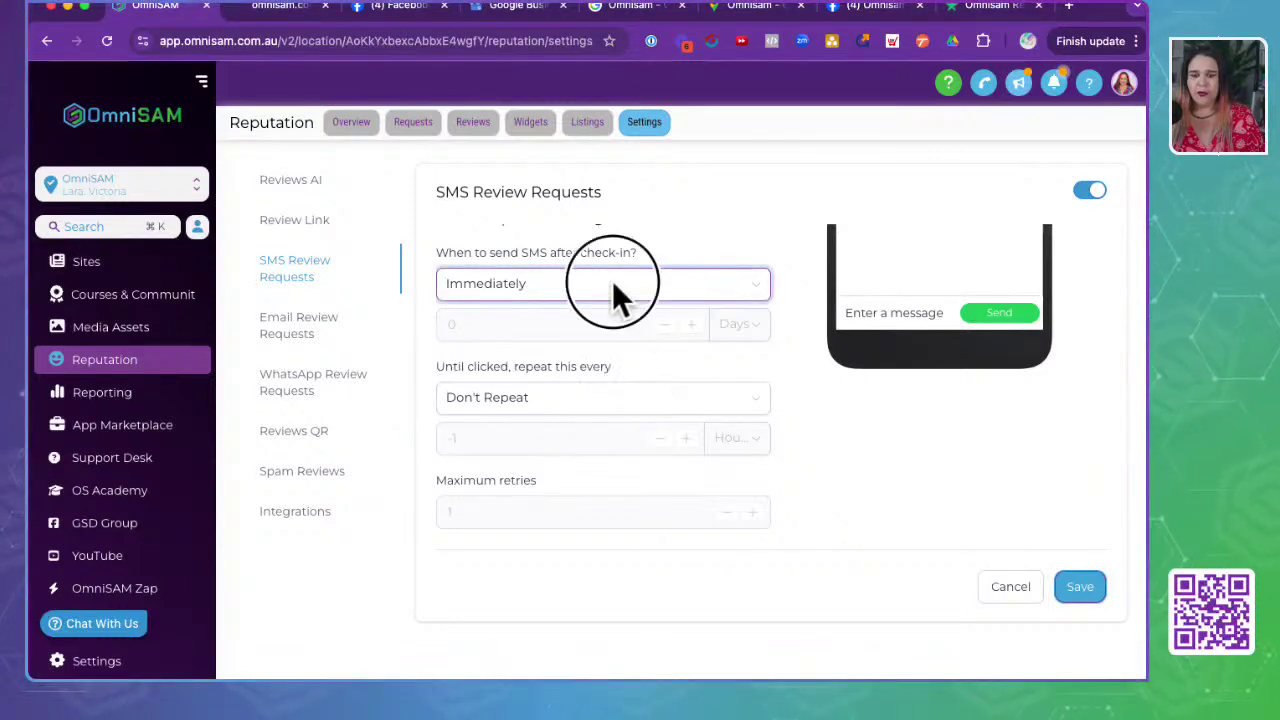
pyautogui.click(1043, 491)
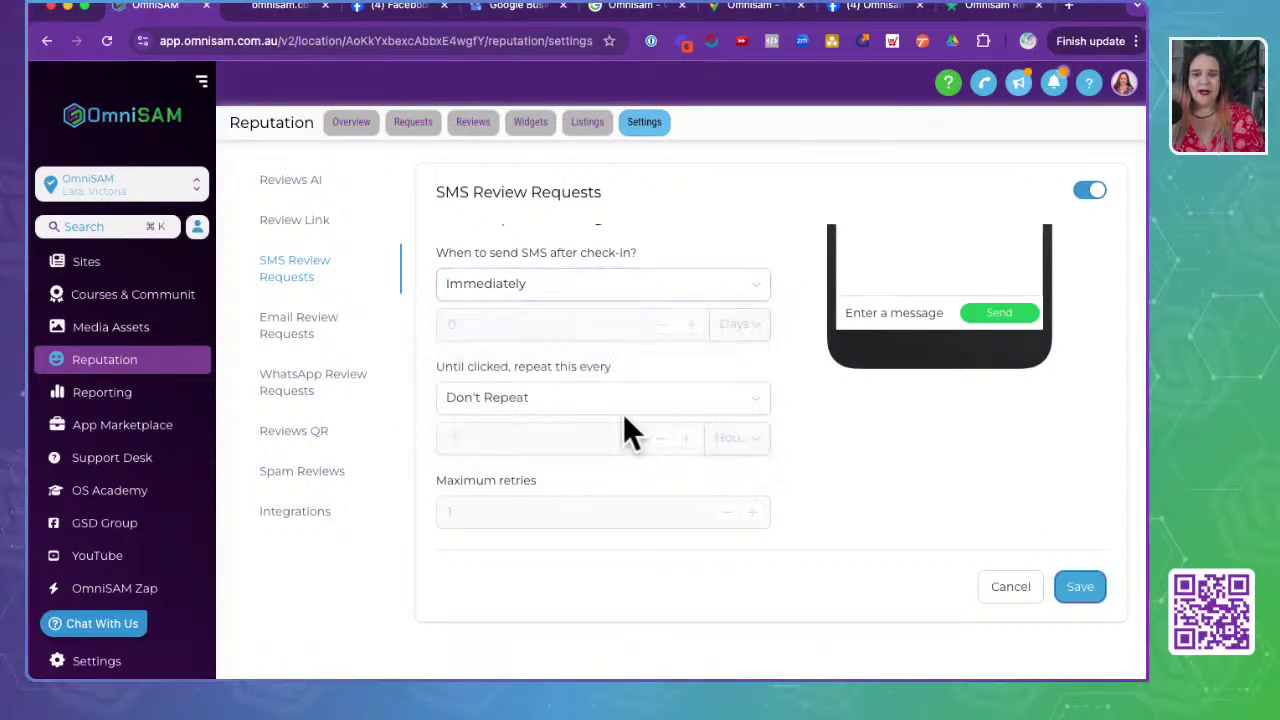
pyautogui.moveTo(439, 363); pyautogui.dragTo(640, 364)
pyautogui.click(571, 412)
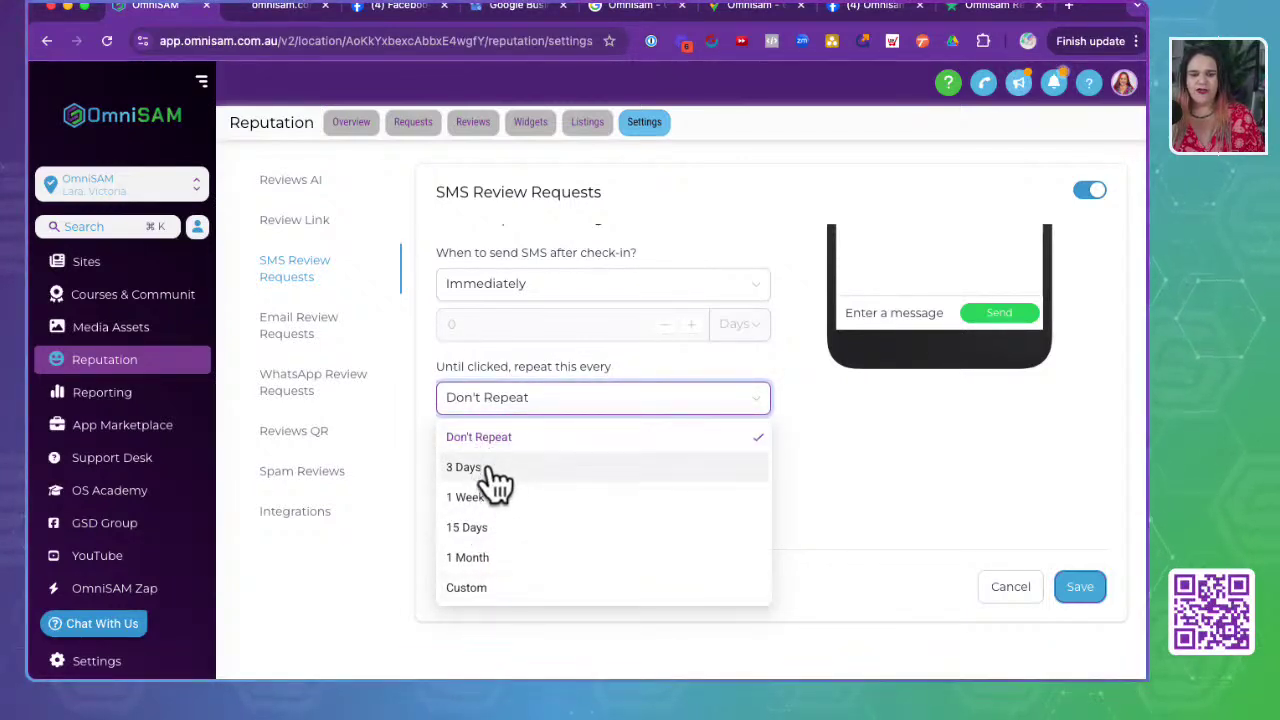
pyautogui.click(490, 468)
# - Change the SMS Maximum retries value from 1 to 3
pyautogui.click(930, 441)
pyautogui.click(552, 502)
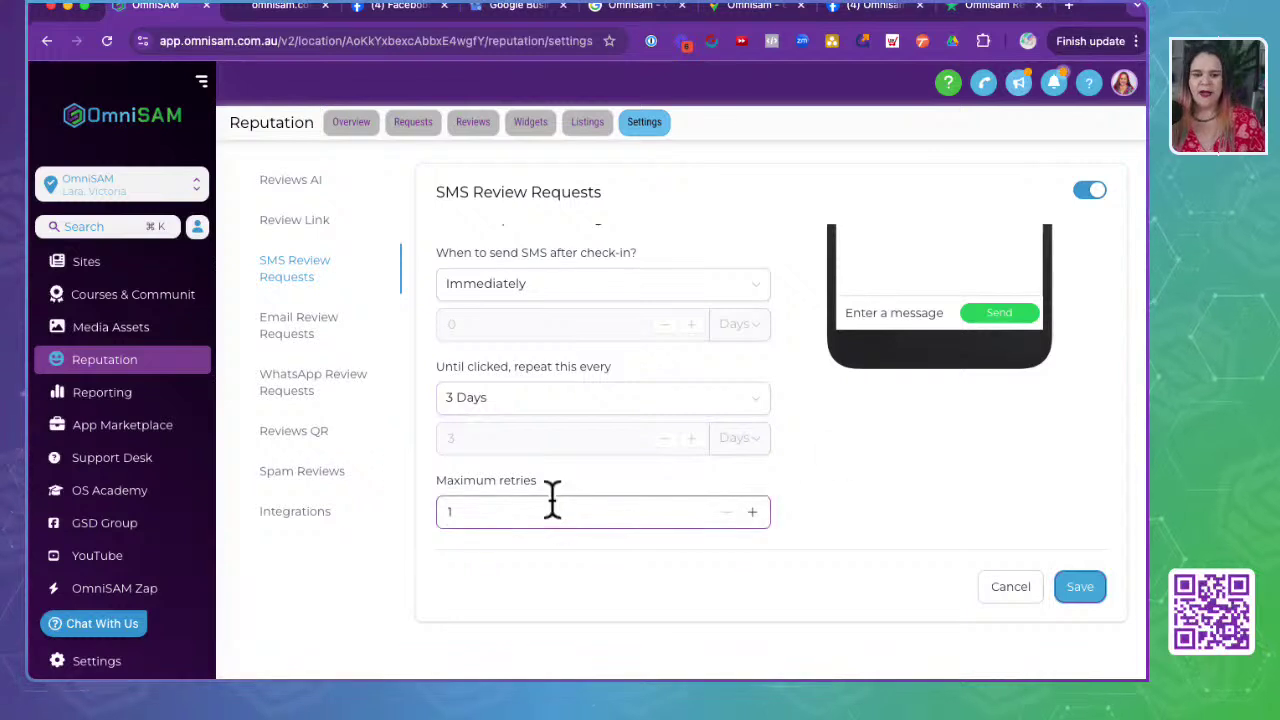
pyautogui.moveTo(423, 484); pyautogui.dragTo(546, 490)
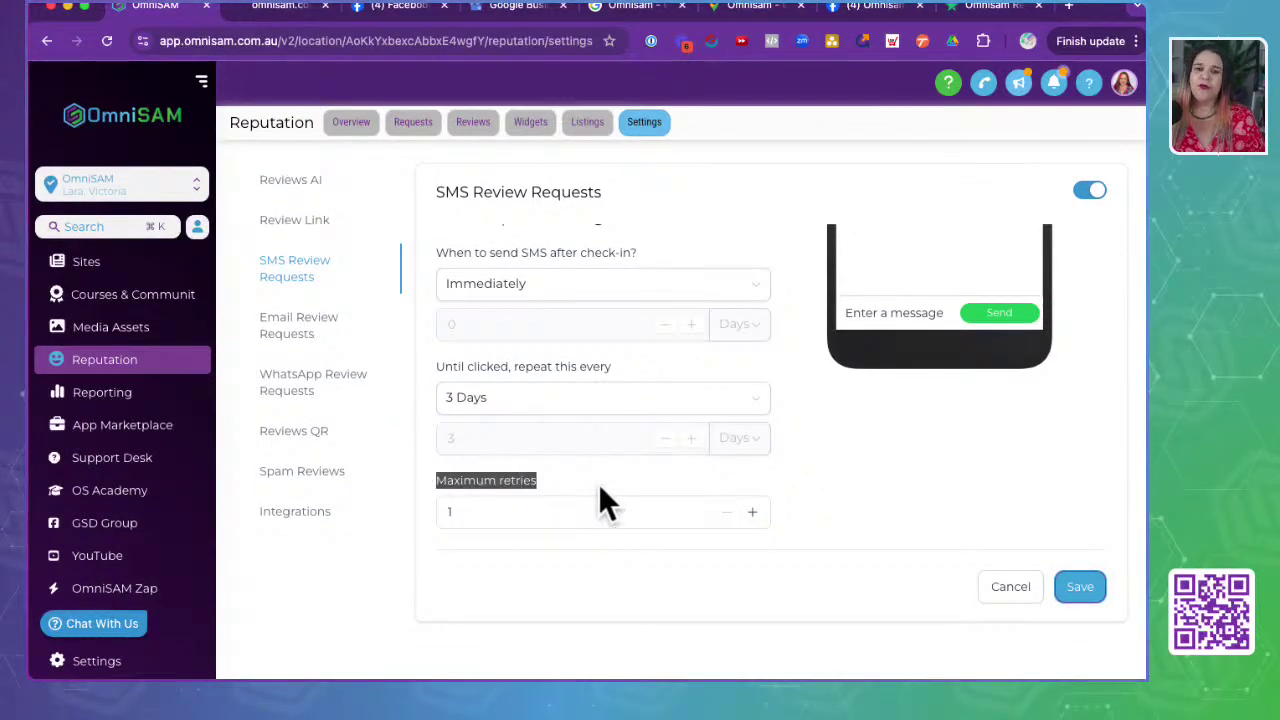
pyautogui.doubleClick(523, 514)
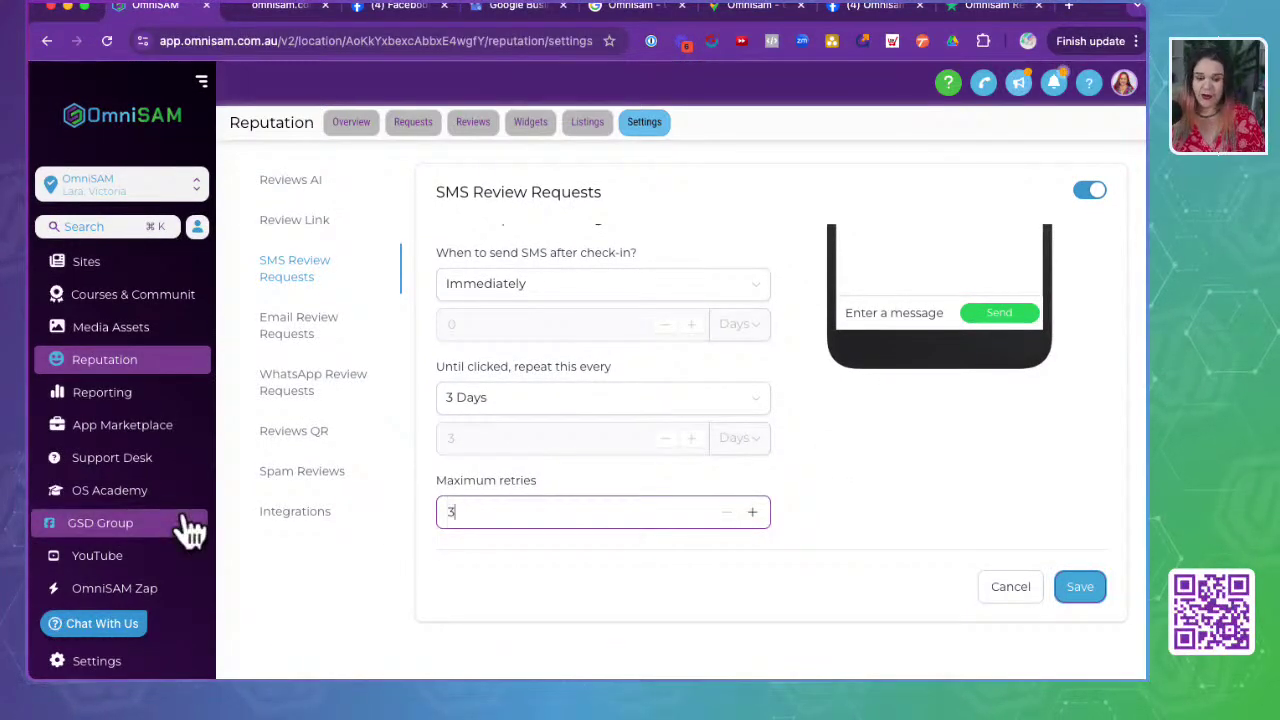
pyautogui.click(541, 593)
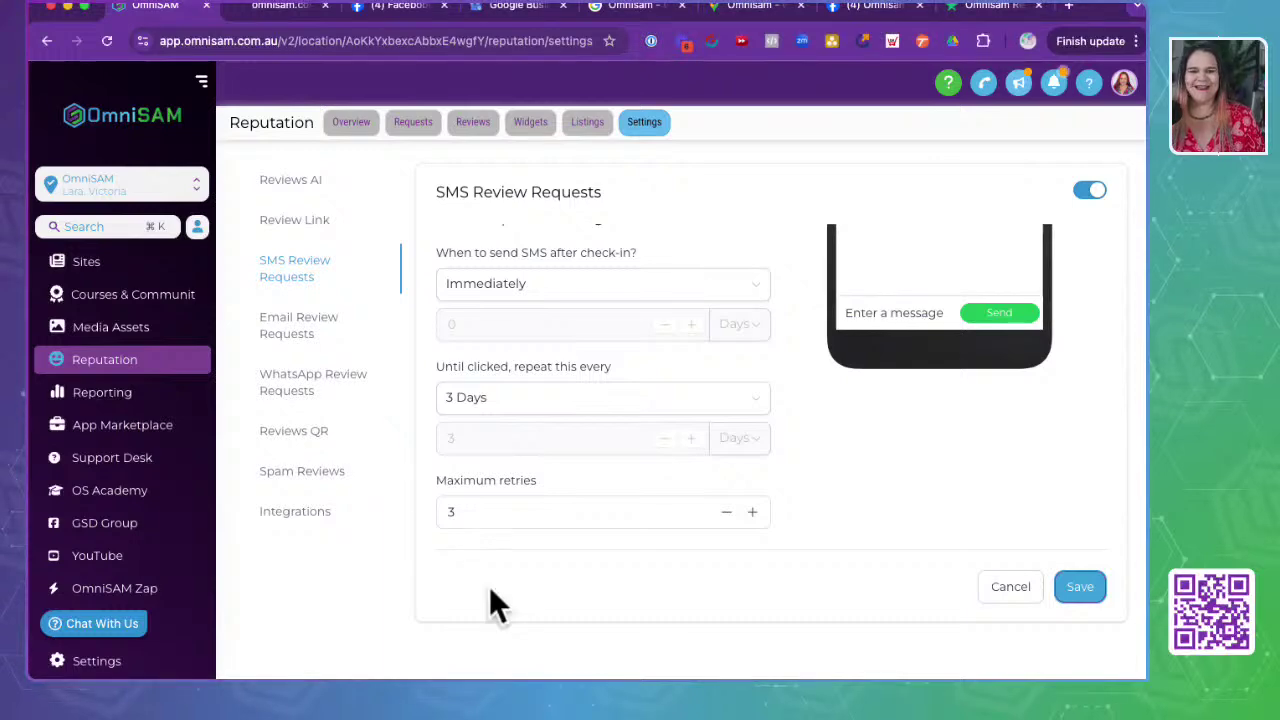
# - Save the SMS review request settings
pyautogui.click(1084, 590)
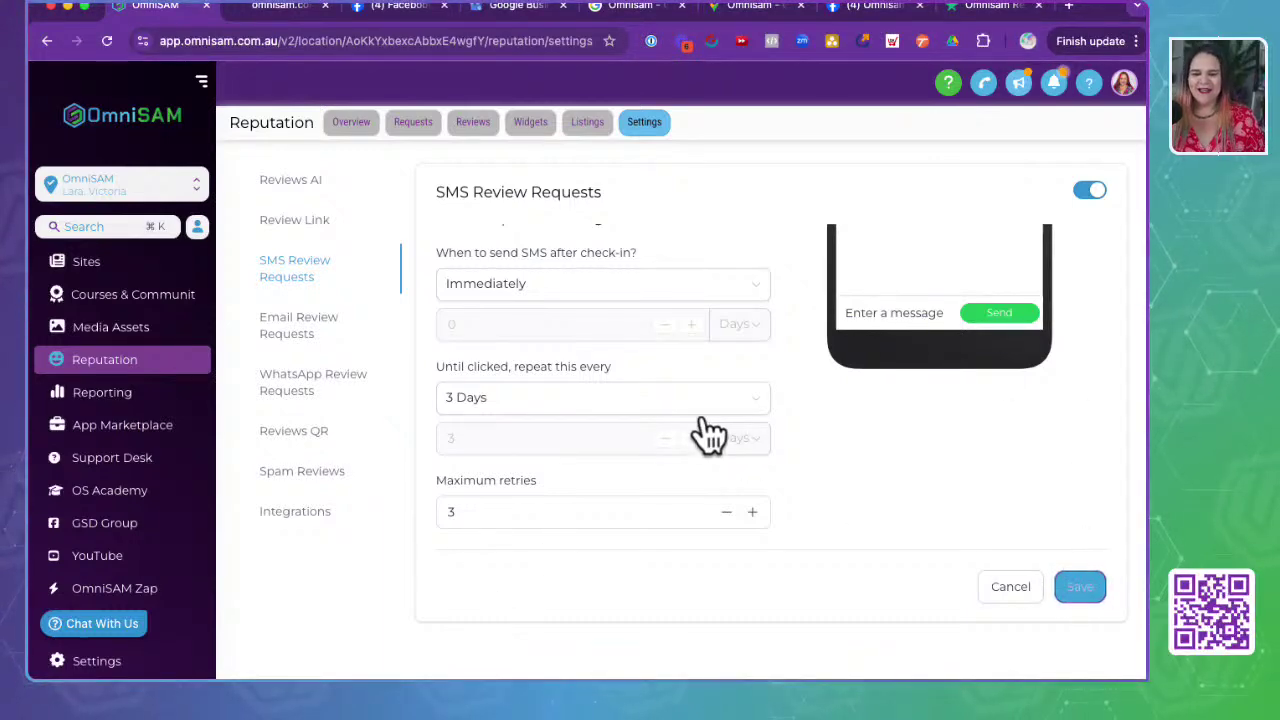
pyautogui.scroll(5, 700, 430)
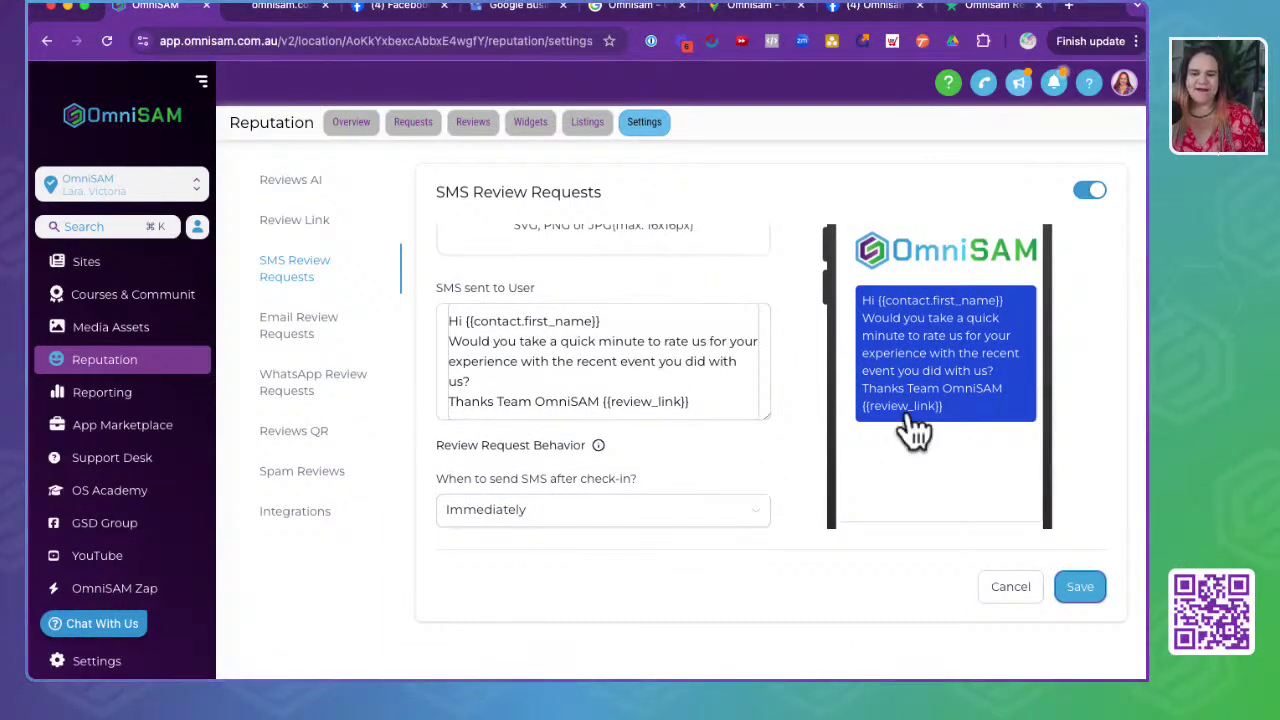
pyautogui.scroll(3, 915, 432)
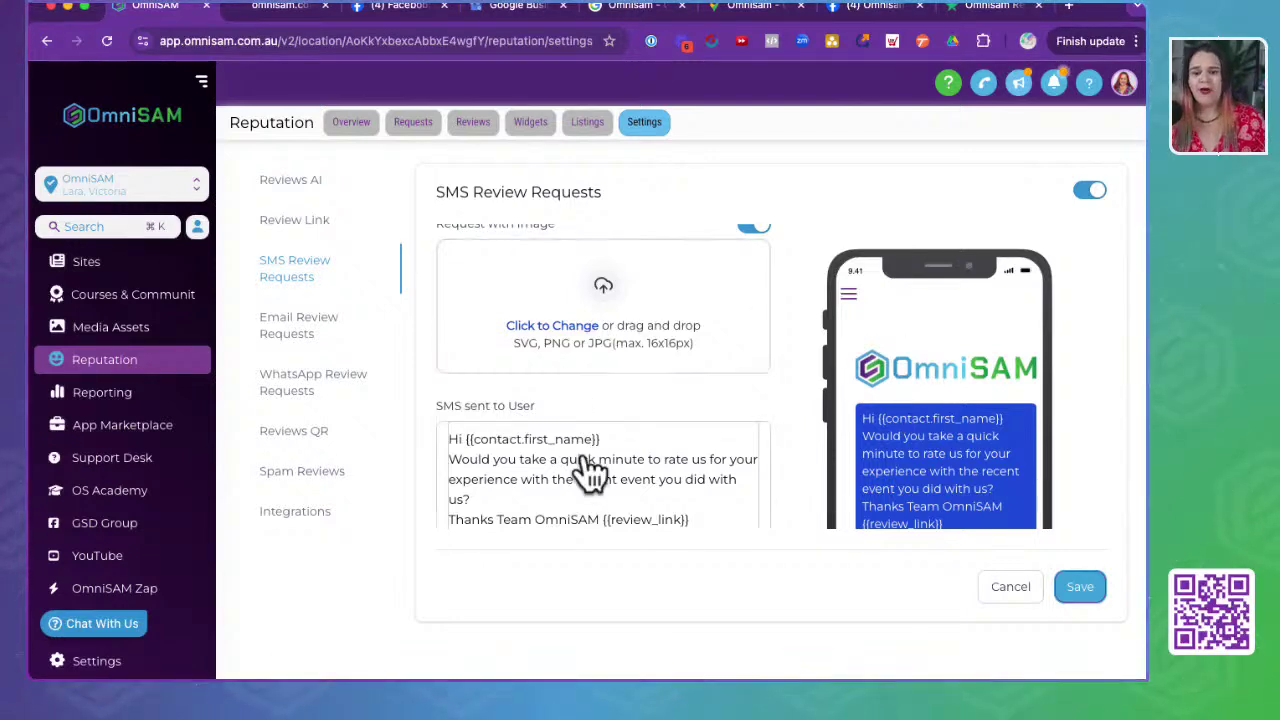
pyautogui.scroll(1, 598, 455)
pyautogui.scroll(-1, 598, 455)
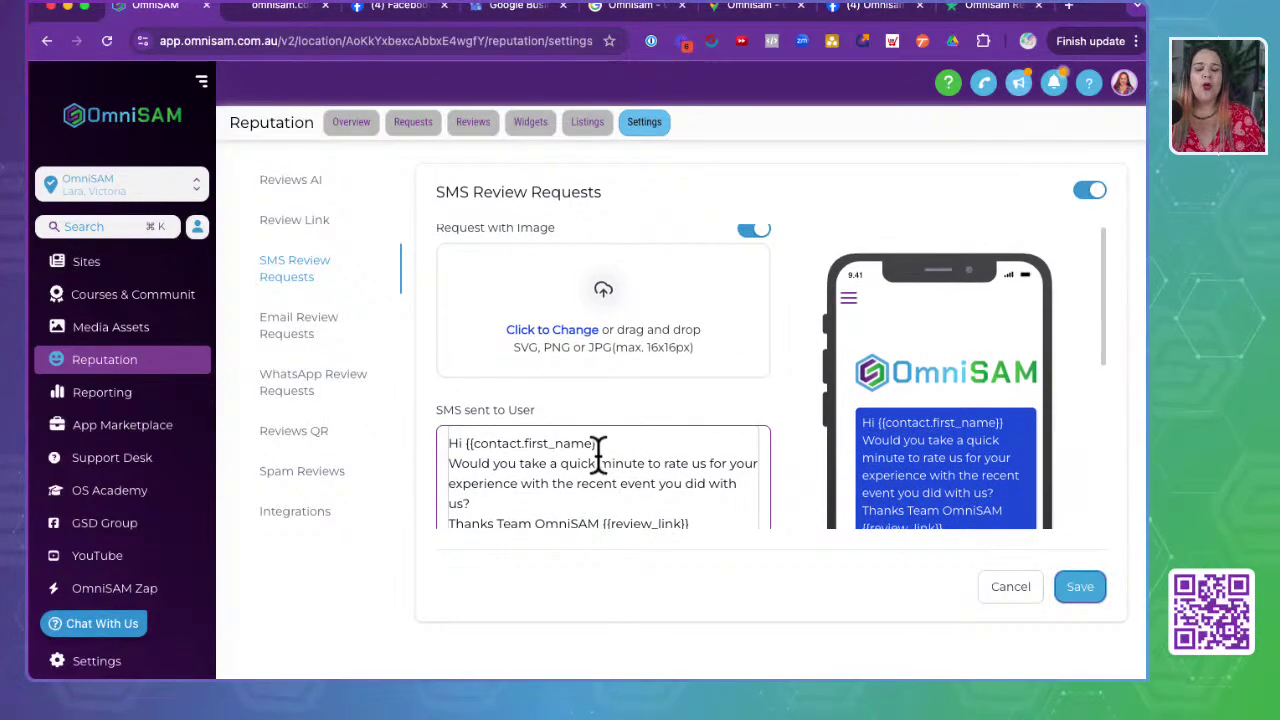
pyautogui.click(1085, 590)
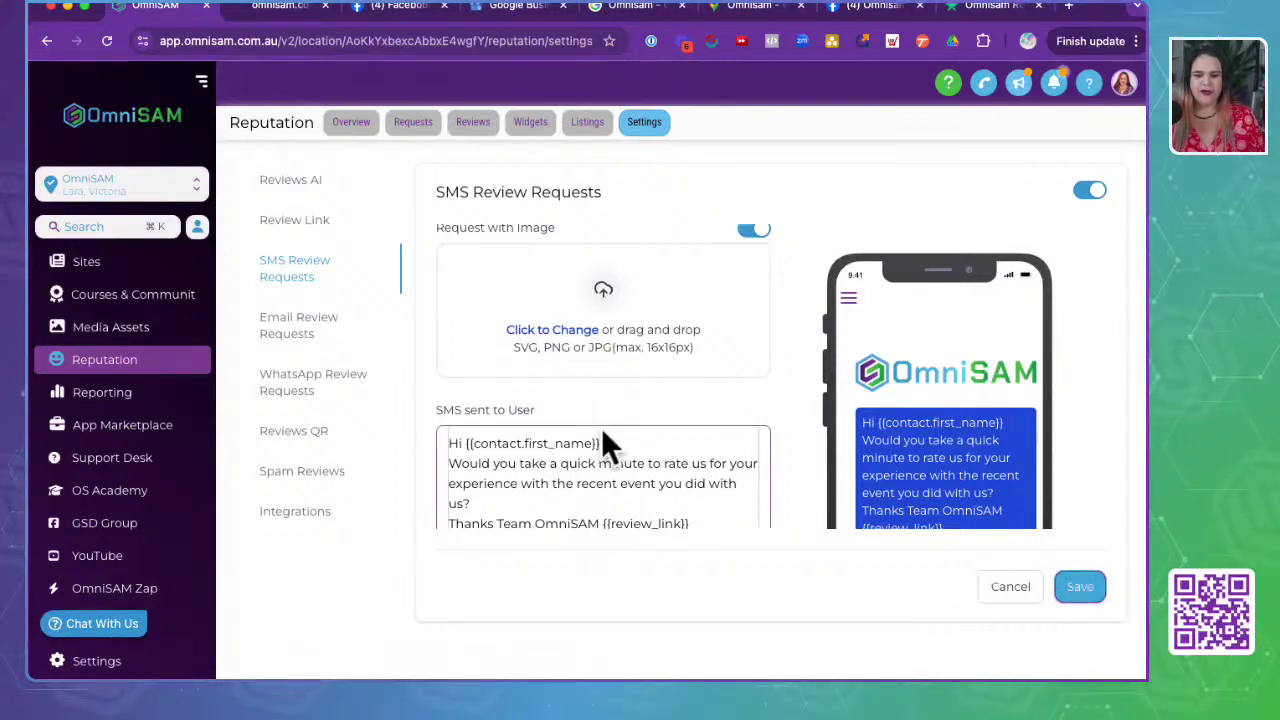
pyautogui.scroll(-5, 601, 427)
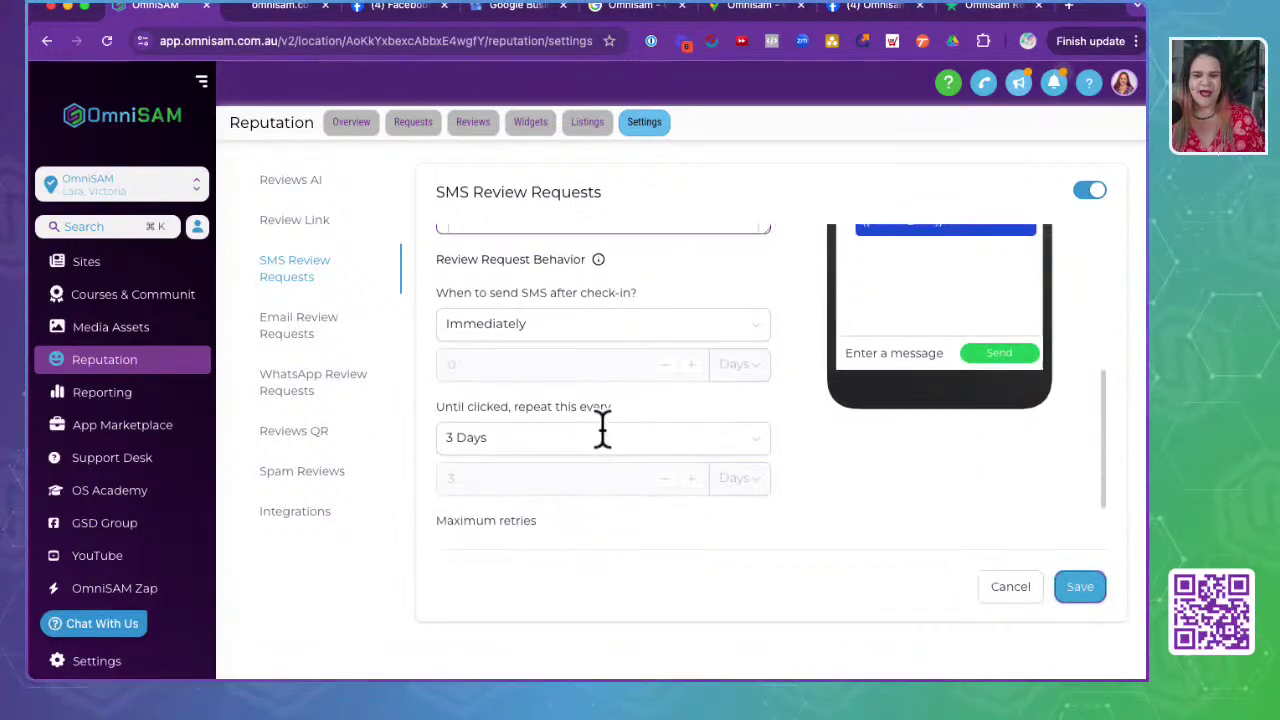
# - Switch to Email Review Requests and set the repeat interval to 3 Days
pyautogui.click(285, 338)
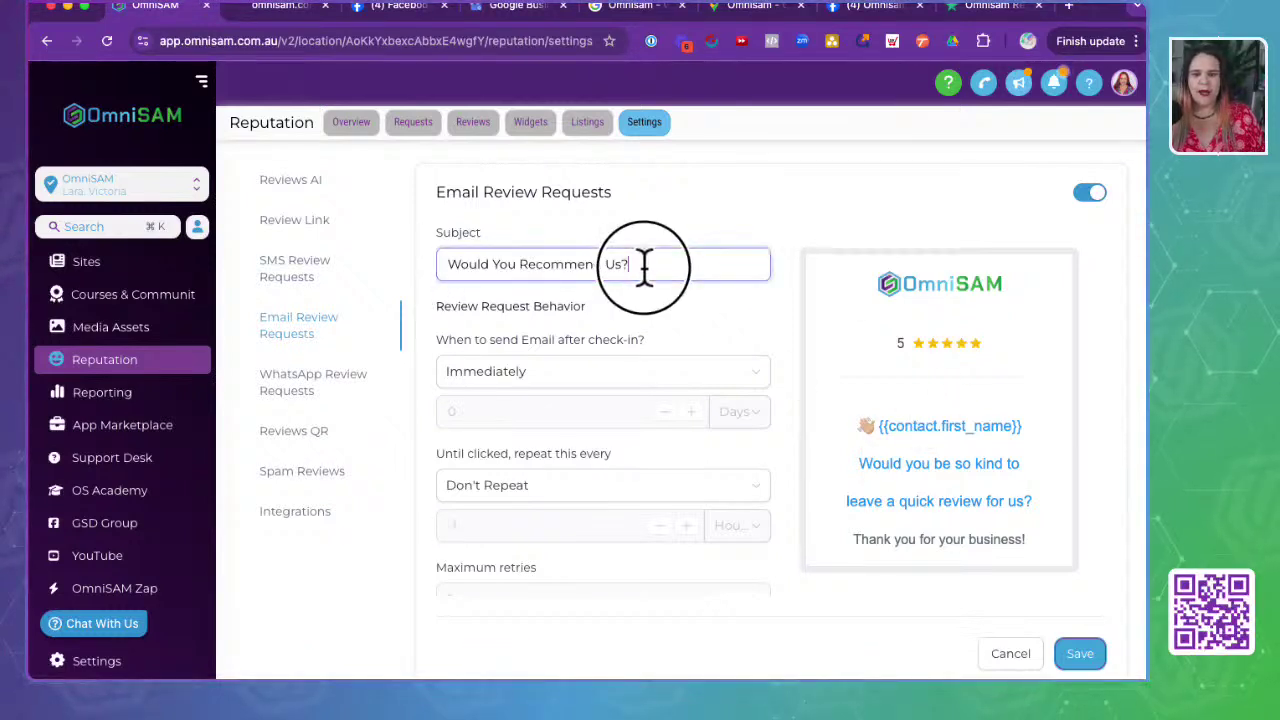
pyautogui.moveTo(646, 266); pyautogui.dragTo(434, 263)
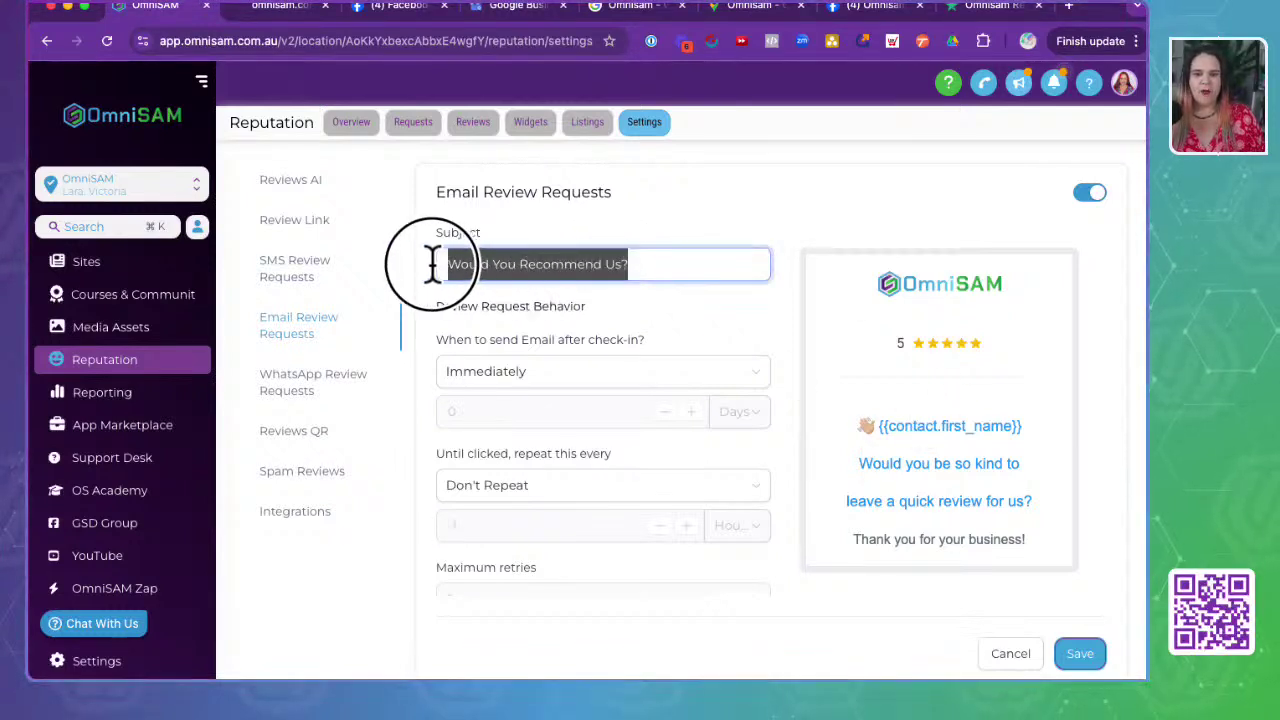
pyautogui.click(672, 318)
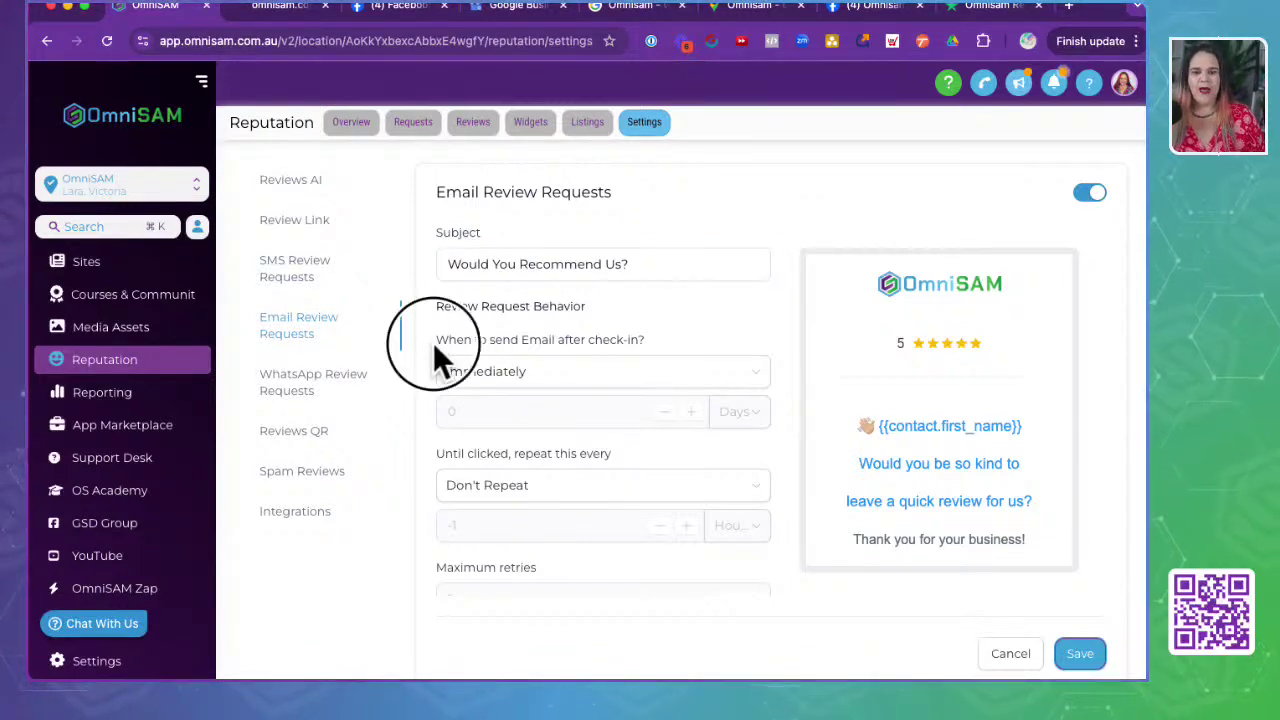
pyautogui.moveTo(437, 338); pyautogui.dragTo(683, 343)
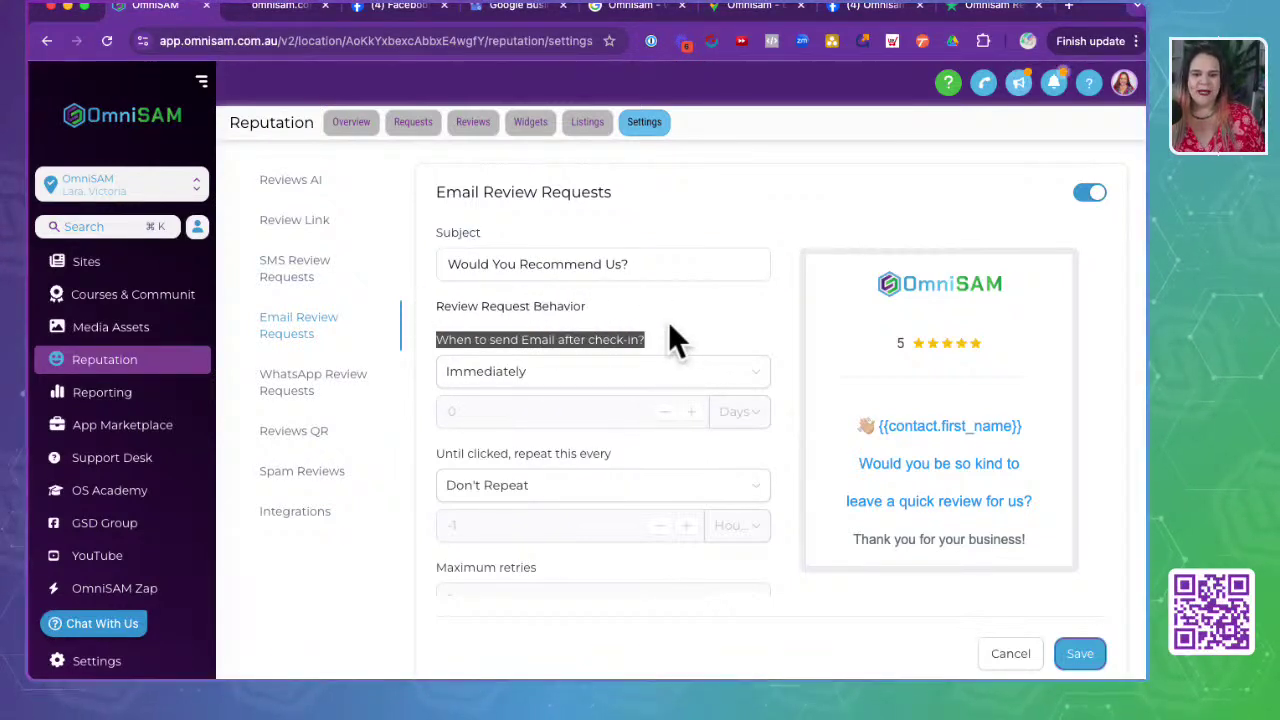
pyautogui.scroll(-1, 677, 337)
pyautogui.click(541, 306)
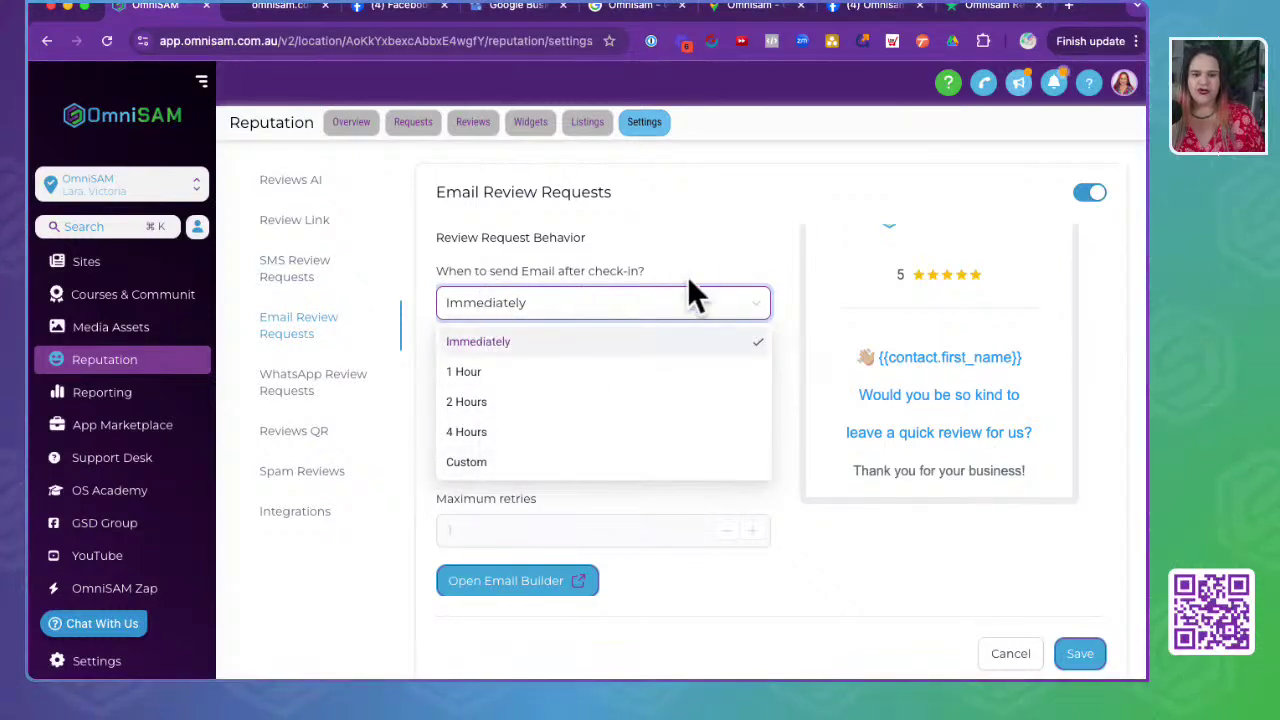
pyautogui.click(694, 296)
pyautogui.click(538, 425)
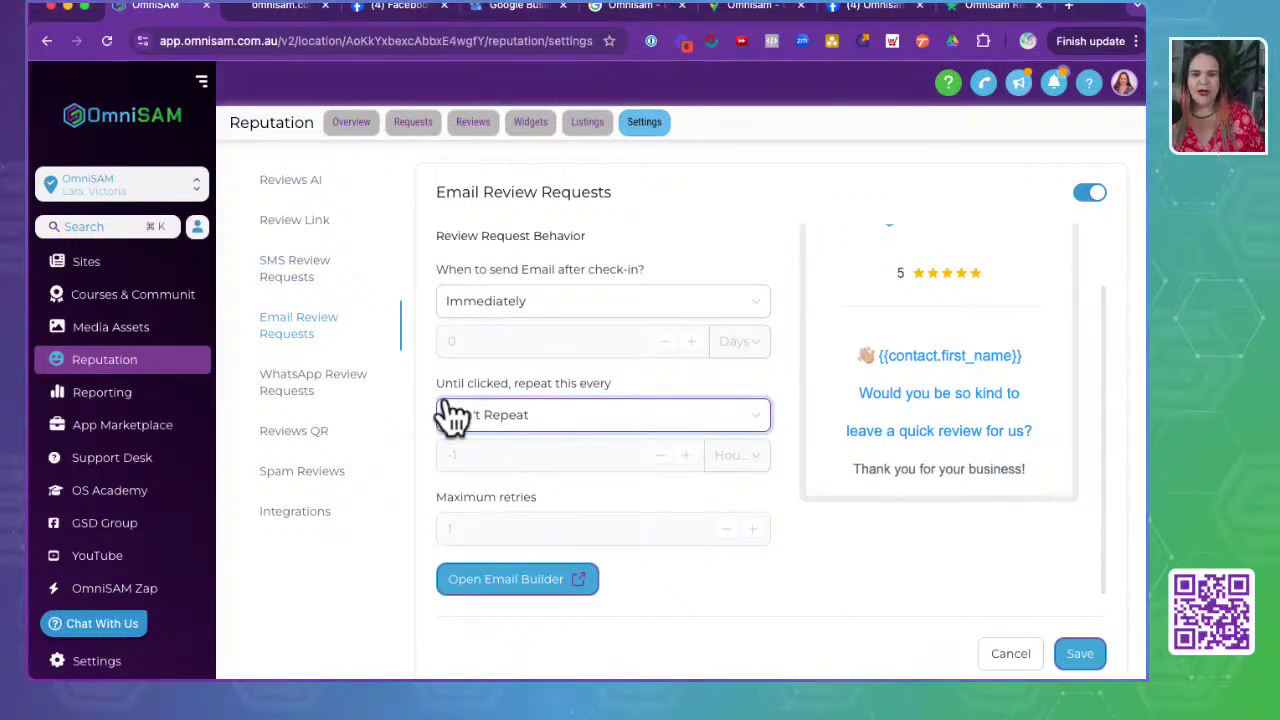
pyautogui.moveTo(449, 417); pyautogui.dragTo(640, 400)
pyautogui.click(553, 432)
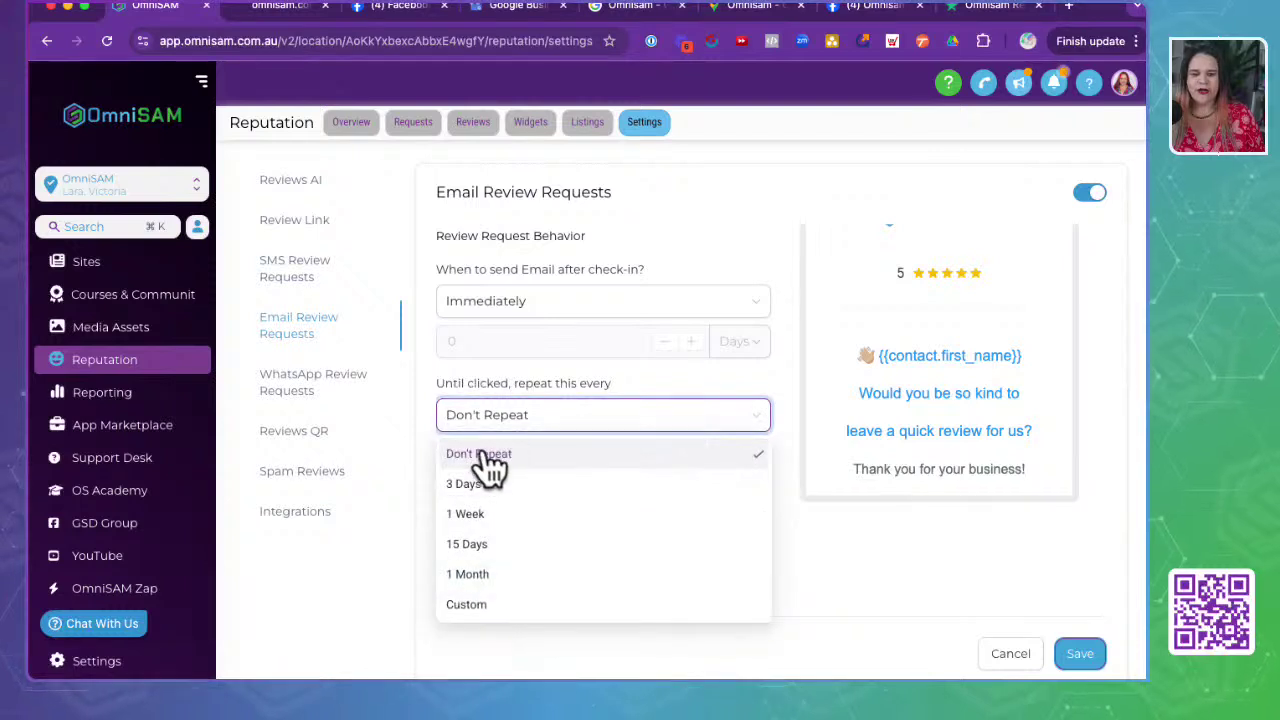
pyautogui.click(472, 486)
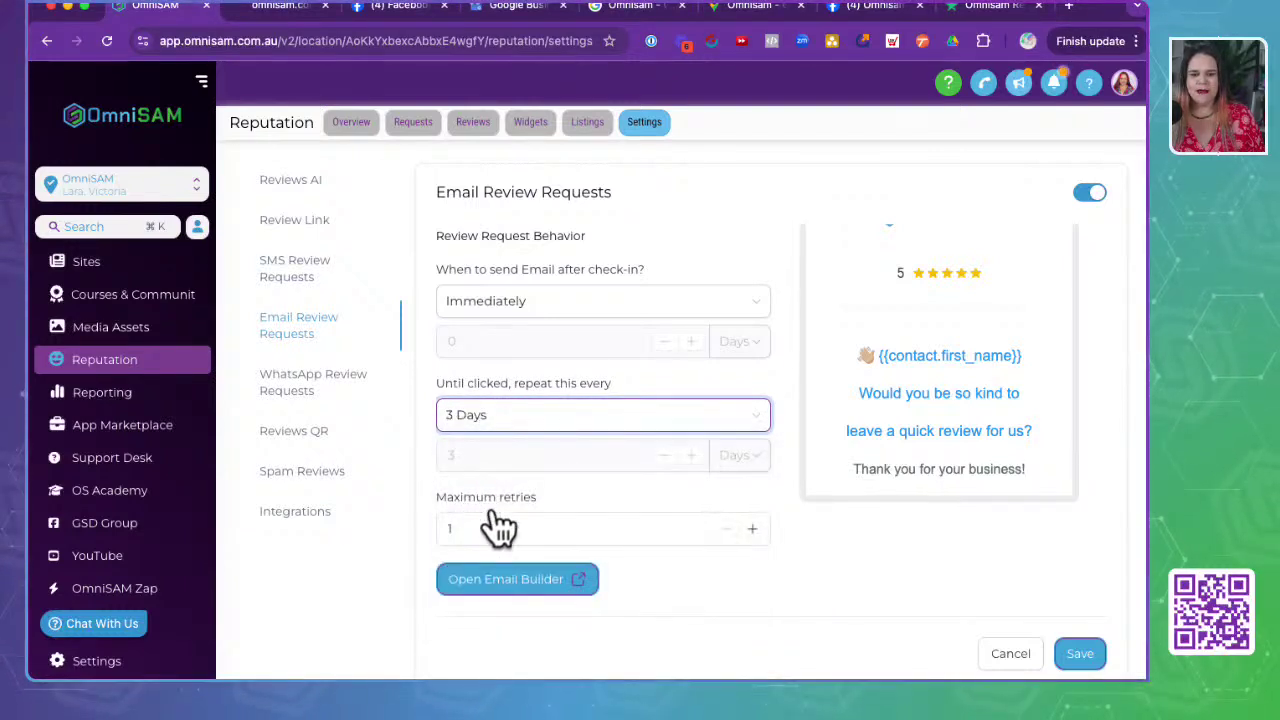
# - Set email Maximum retries to 3, save, and open the Email Builder
pyautogui.click(500, 526)
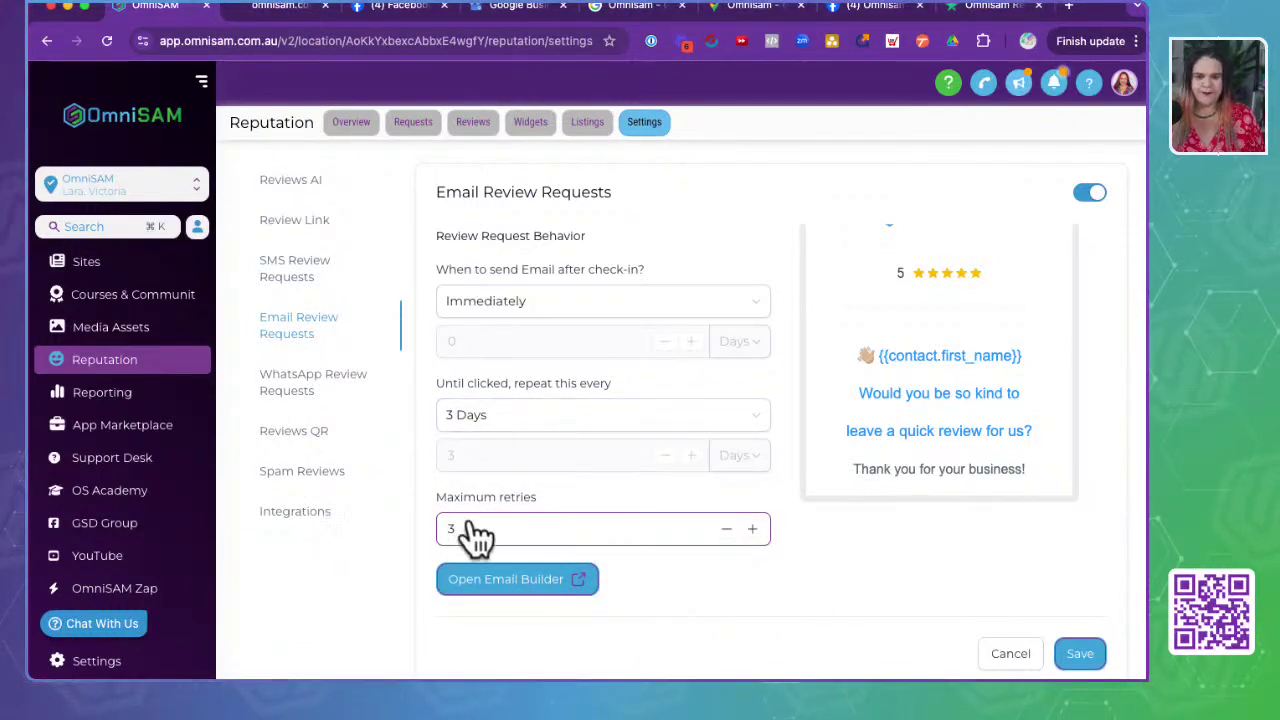
pyautogui.click(721, 602)
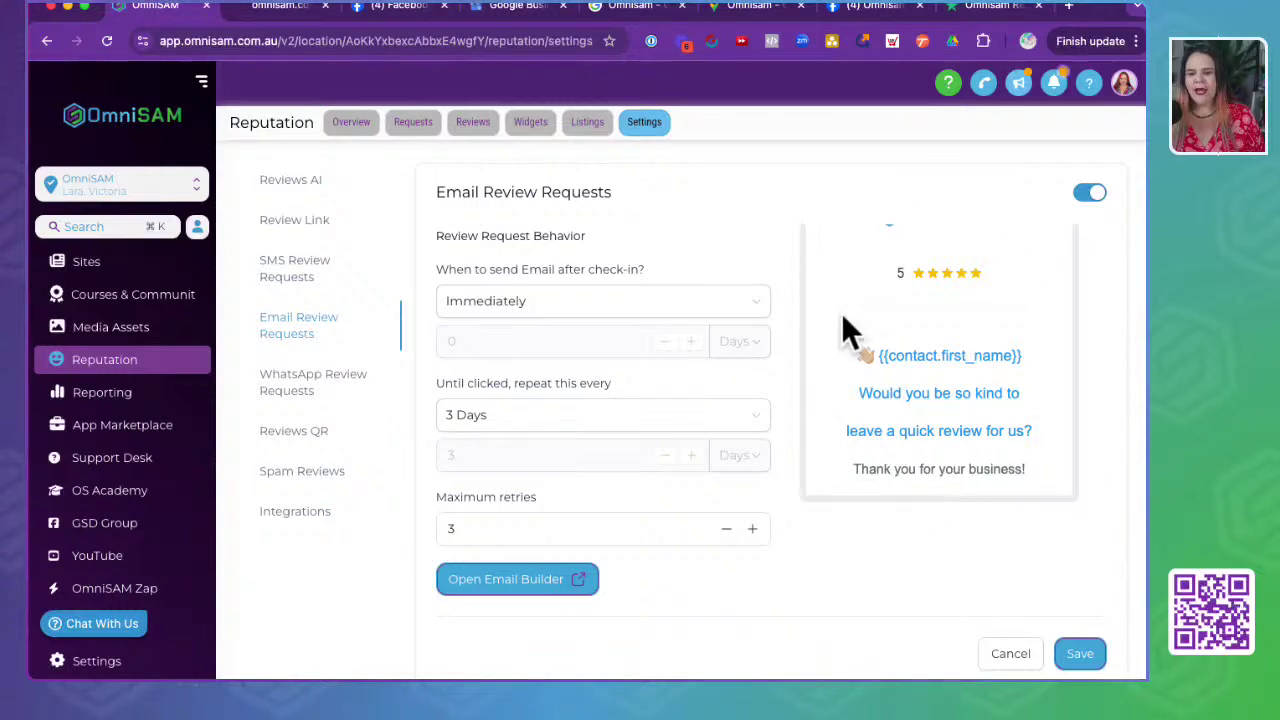
pyautogui.scroll(2, 897, 379)
pyautogui.scroll(-2, 897, 379)
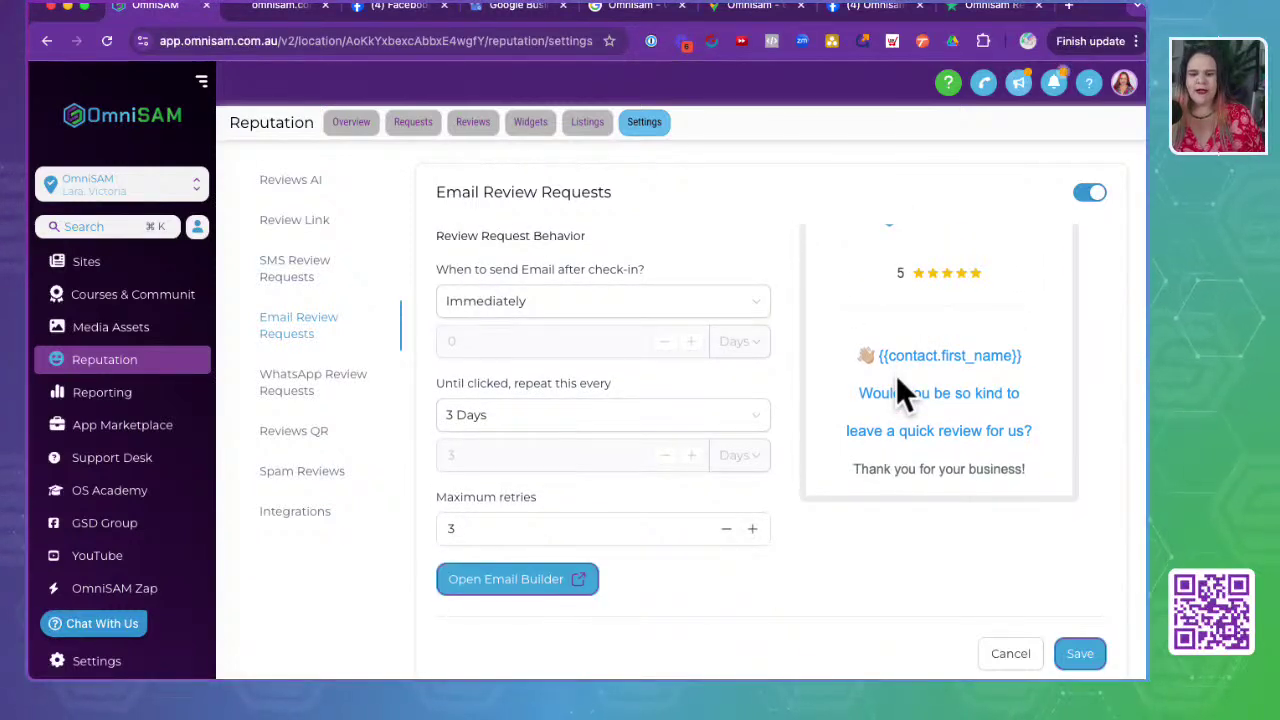
pyautogui.click(1075, 652)
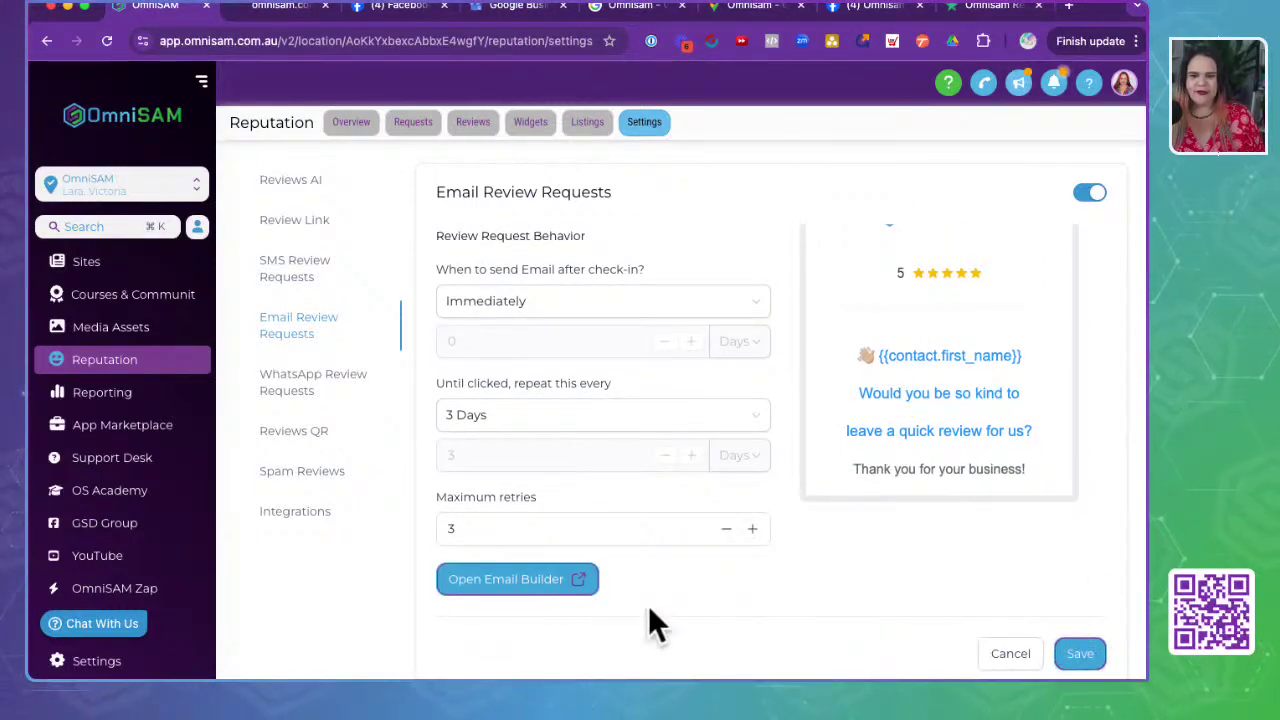
pyautogui.click(490, 590)
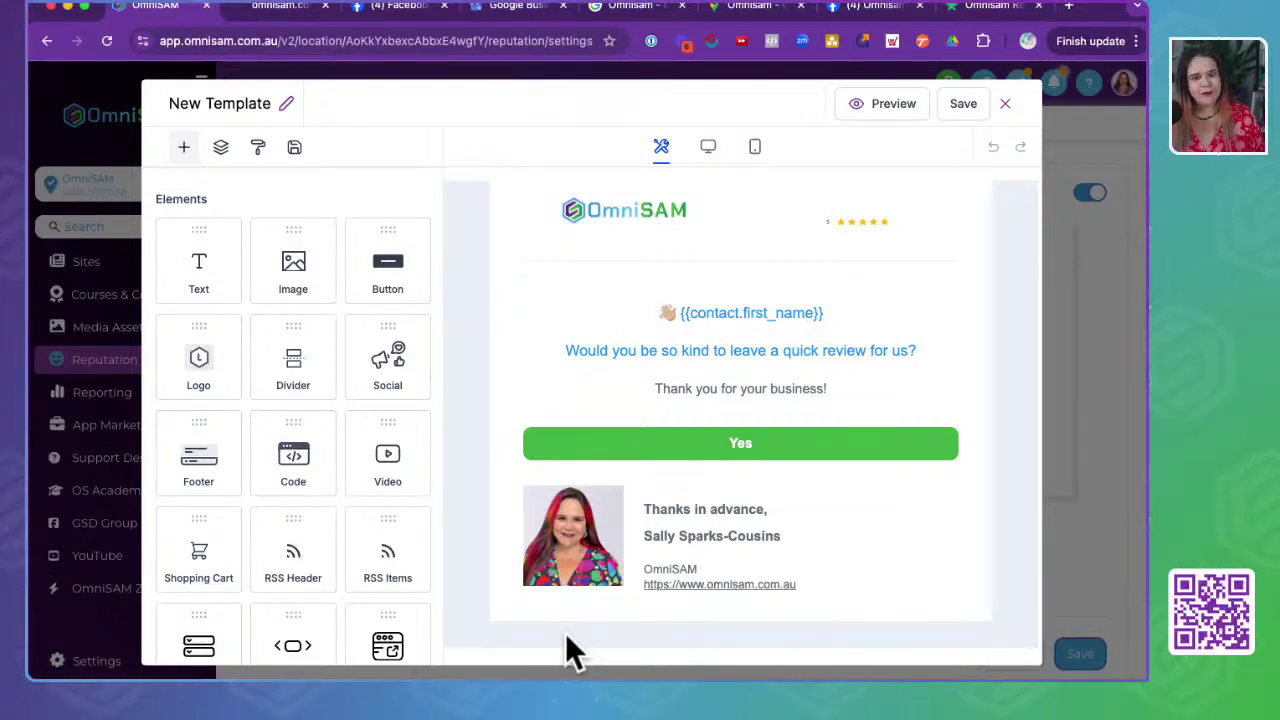
# - Rename the email template to 'Stage 1: Review Request Email', save it, and close the editor
pyautogui.click(220, 105)
pyautogui.write('Rev')
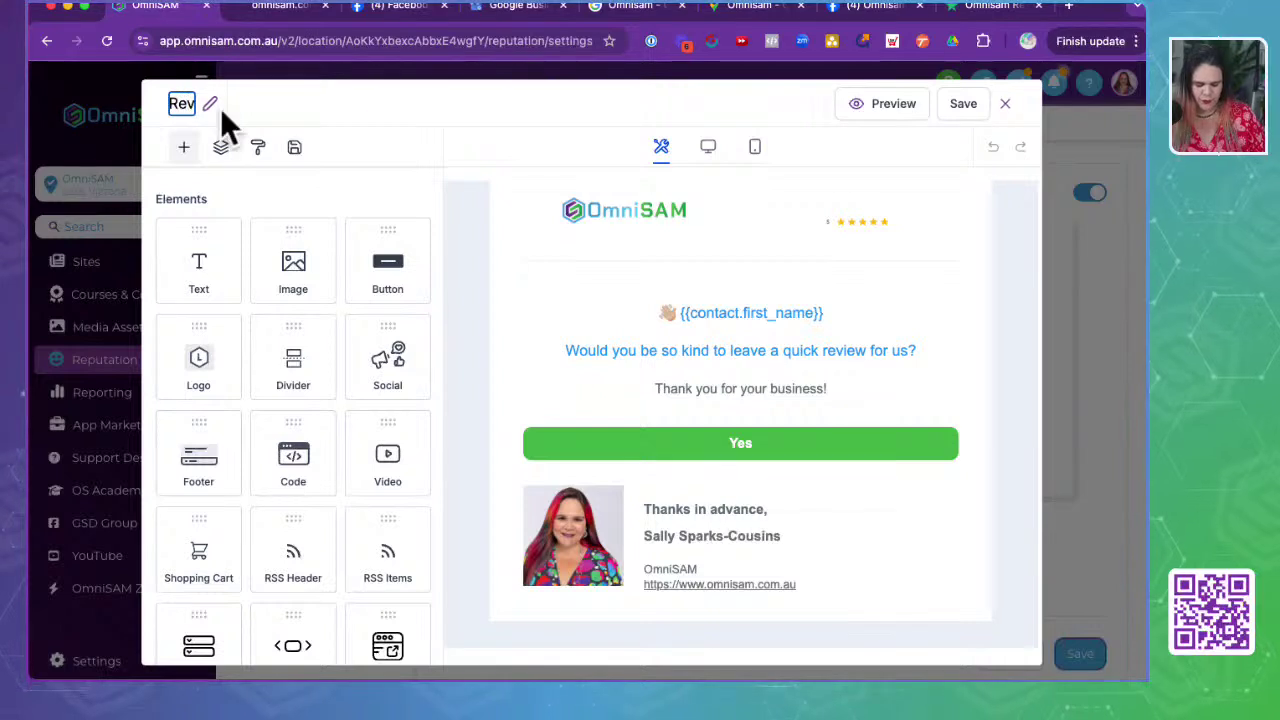
pyautogui.write('eiw')
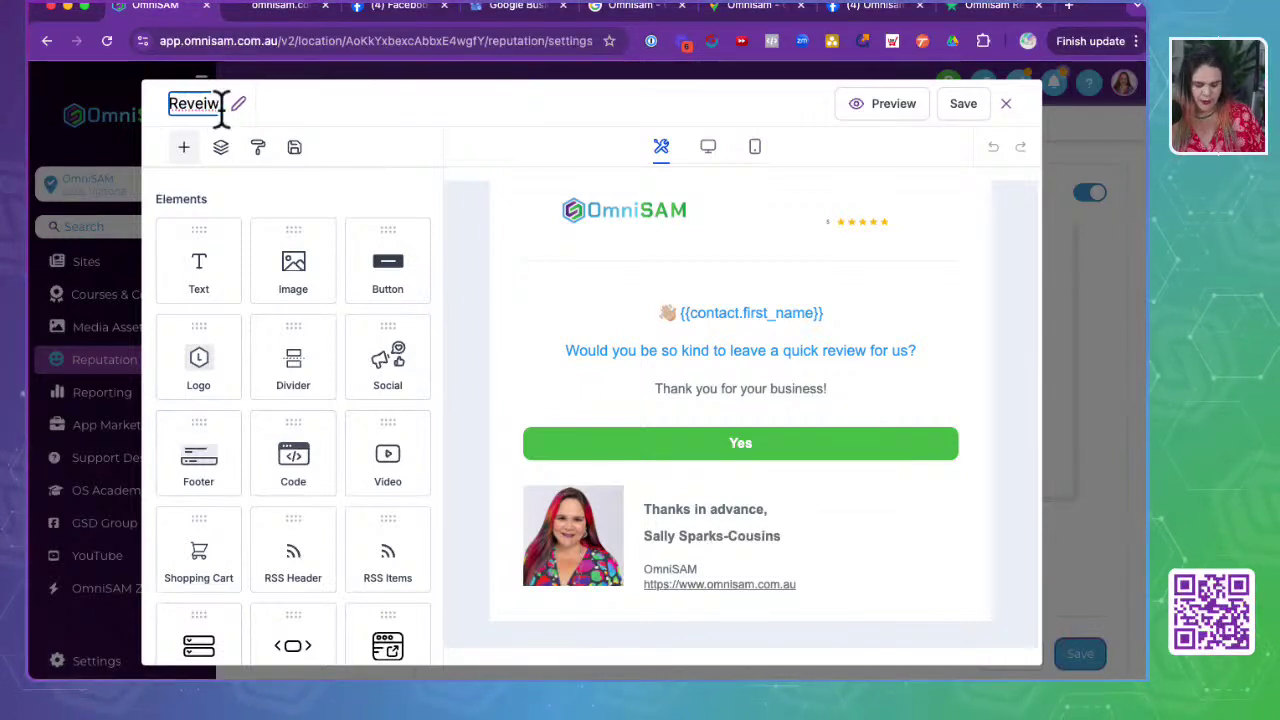
pyautogui.write(' Email RE')
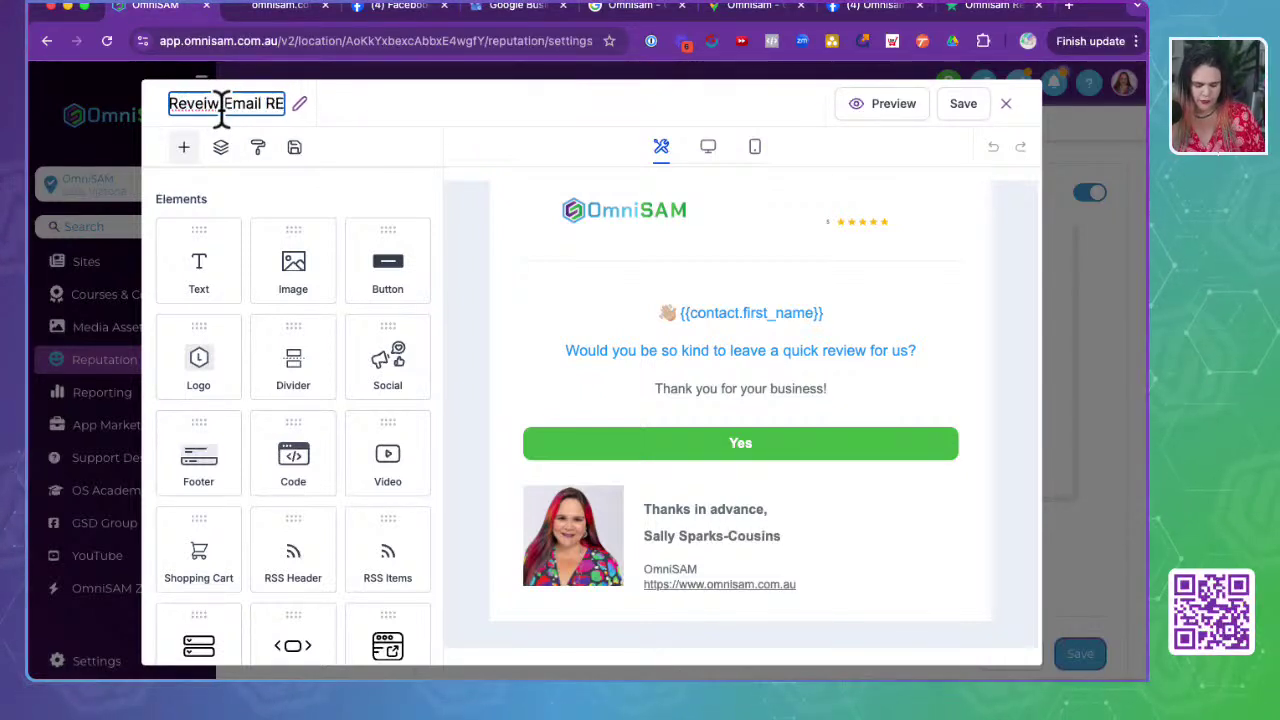
pyautogui.write('qu')
pyautogui.press('super+a')
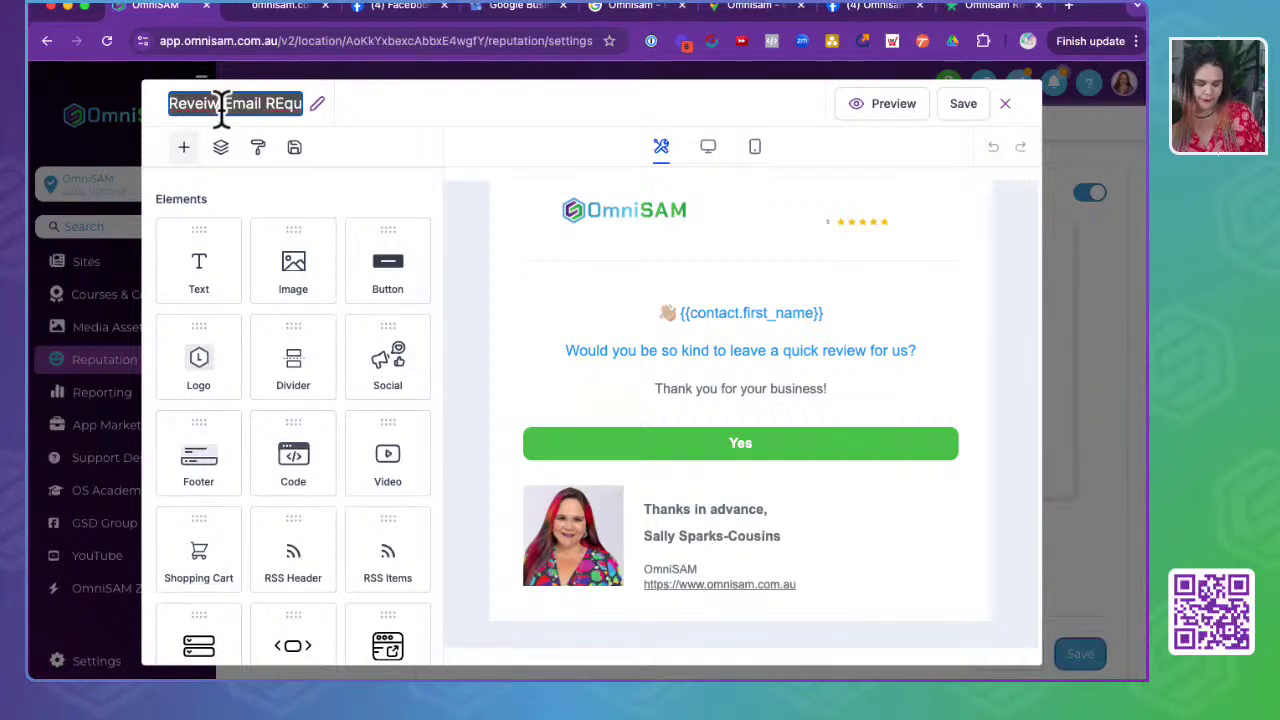
pyautogui.write('Stage')
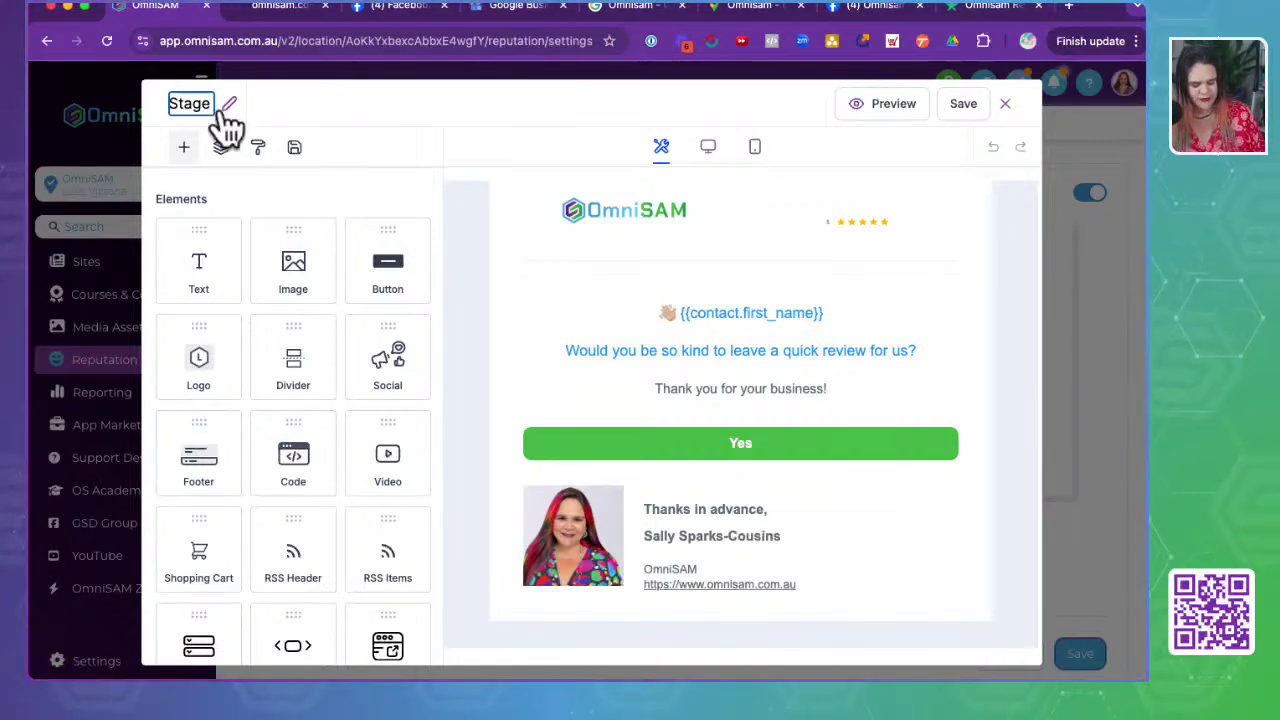
pyautogui.write(' 1: ')
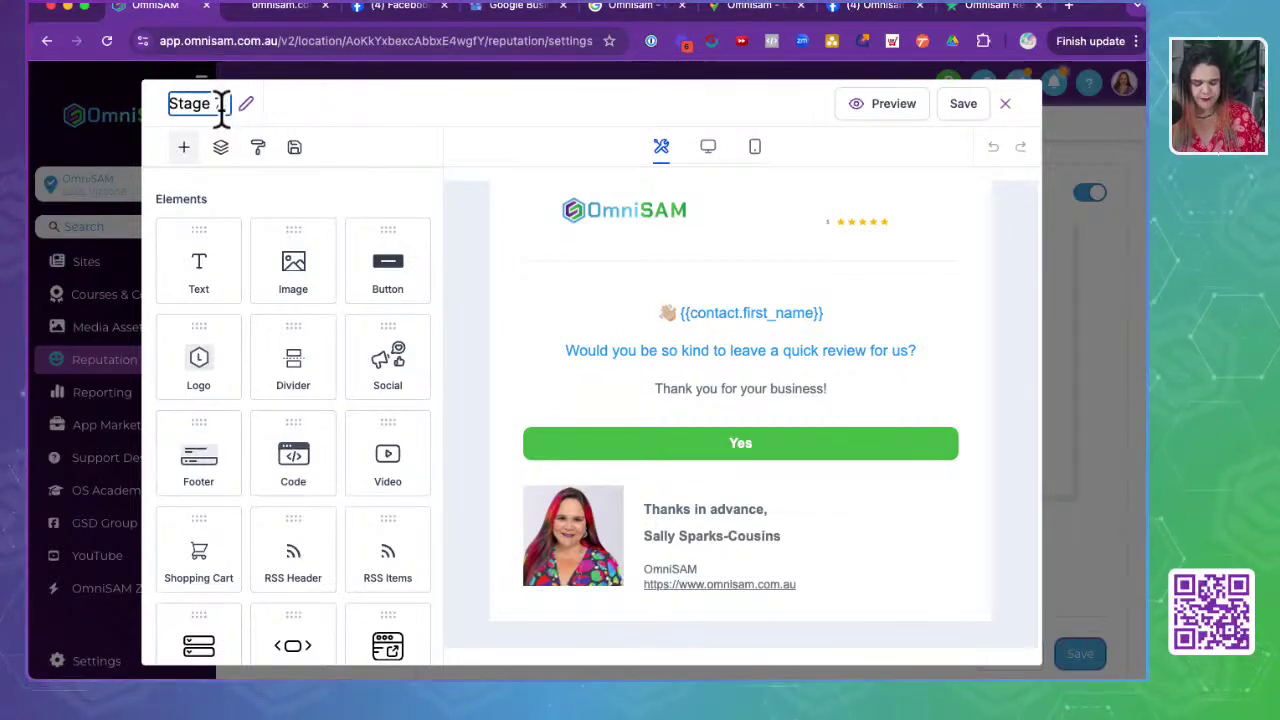
pyautogui.write('Revi')
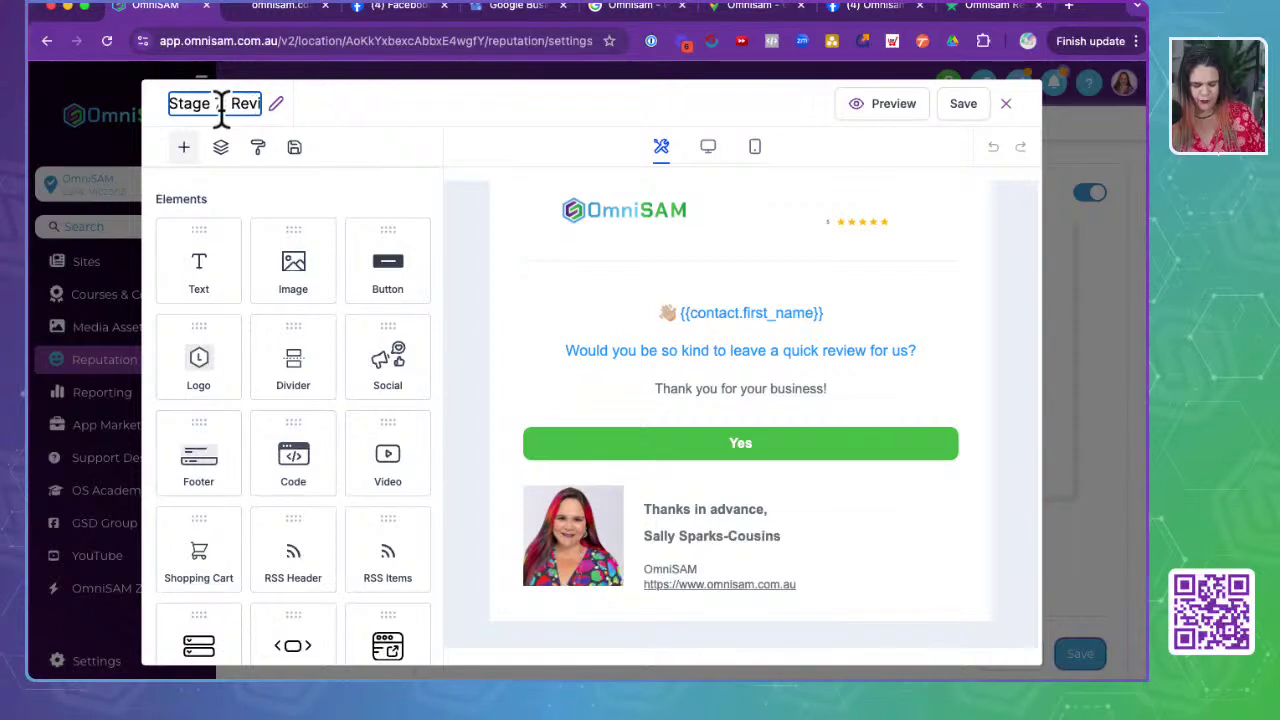
pyautogui.write('ew Request Email')
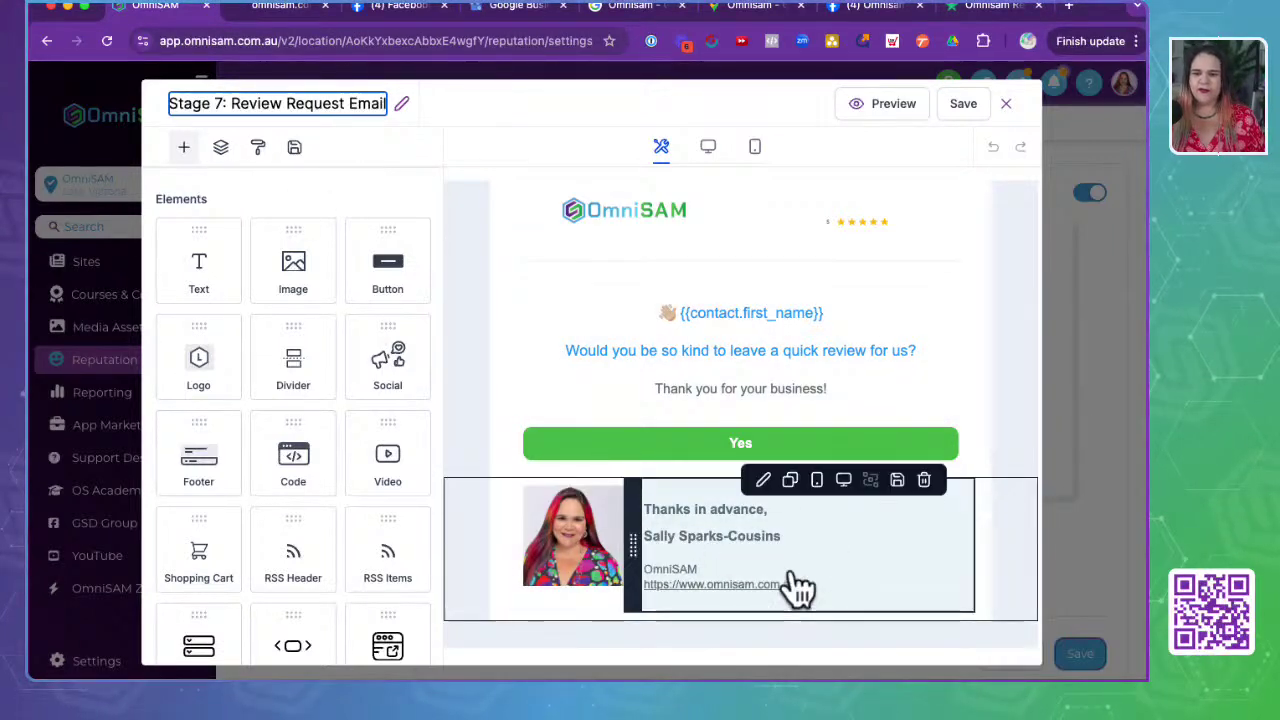
pyautogui.click(956, 104)
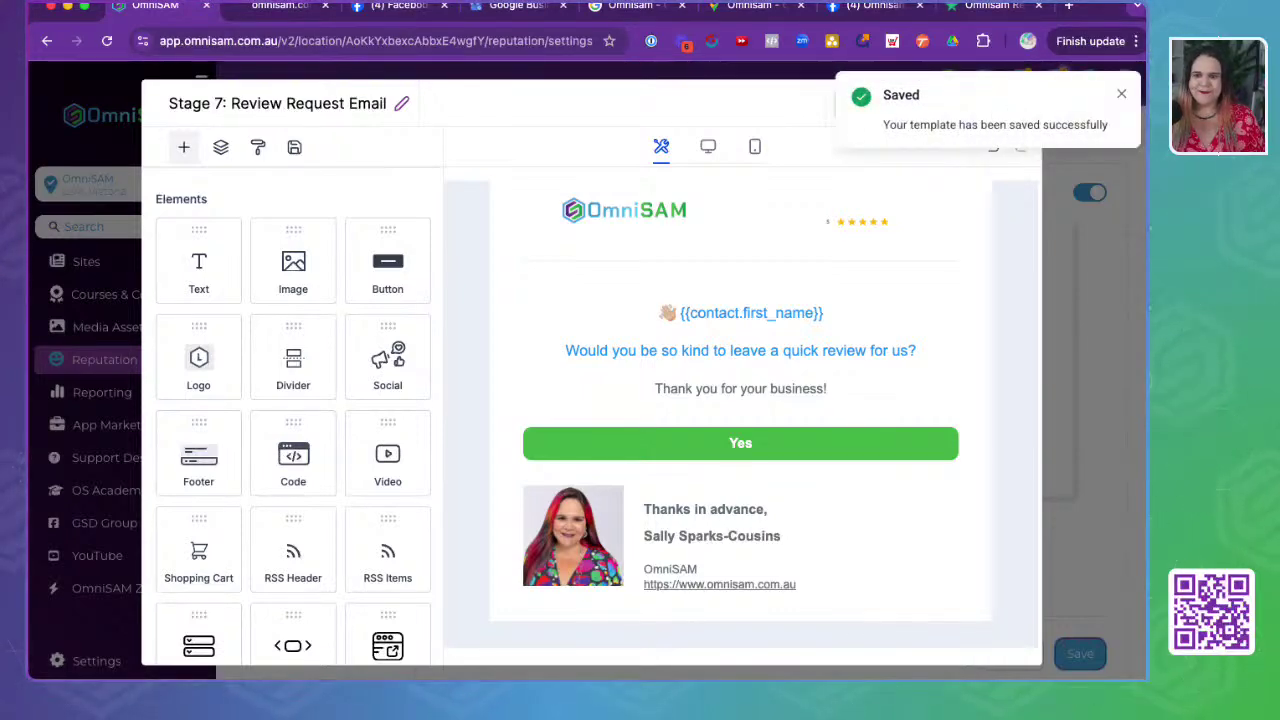
pyautogui.click(1004, 105)
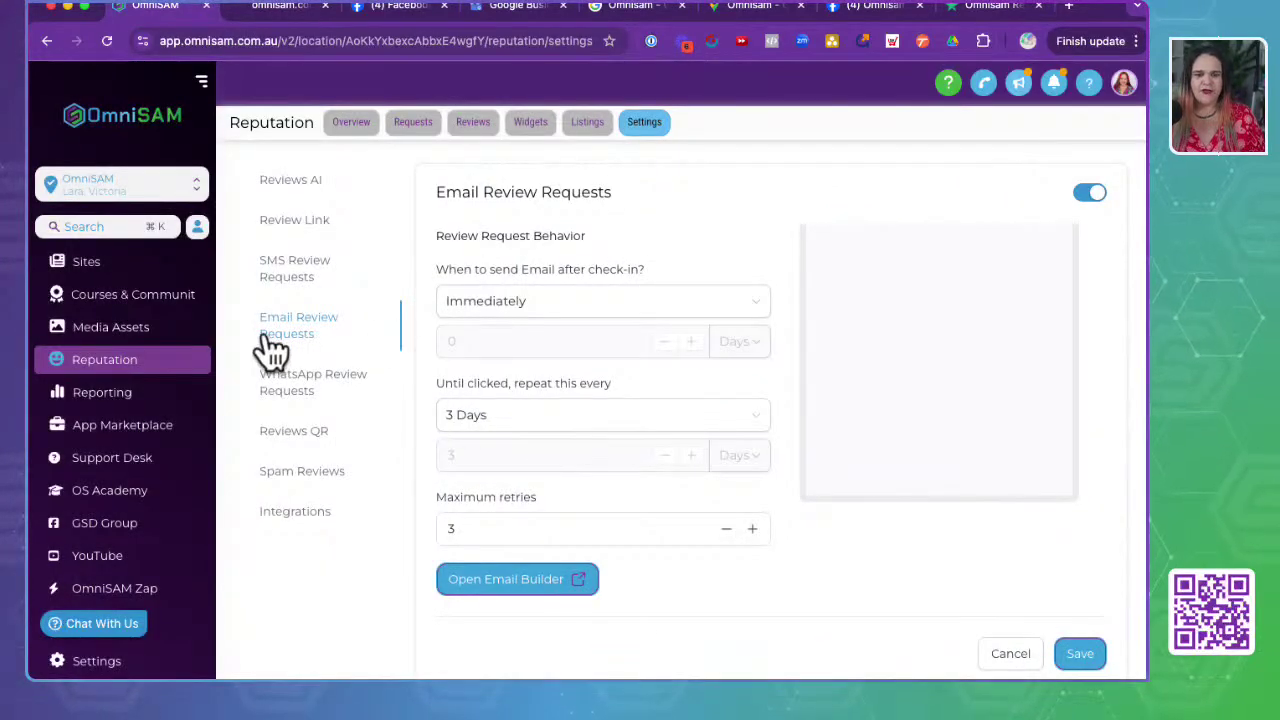
# - Attempt Connect WhatsApp, cancel the failed $10/month subscription, and go back to Reputation settings
pyautogui.click(282, 392)
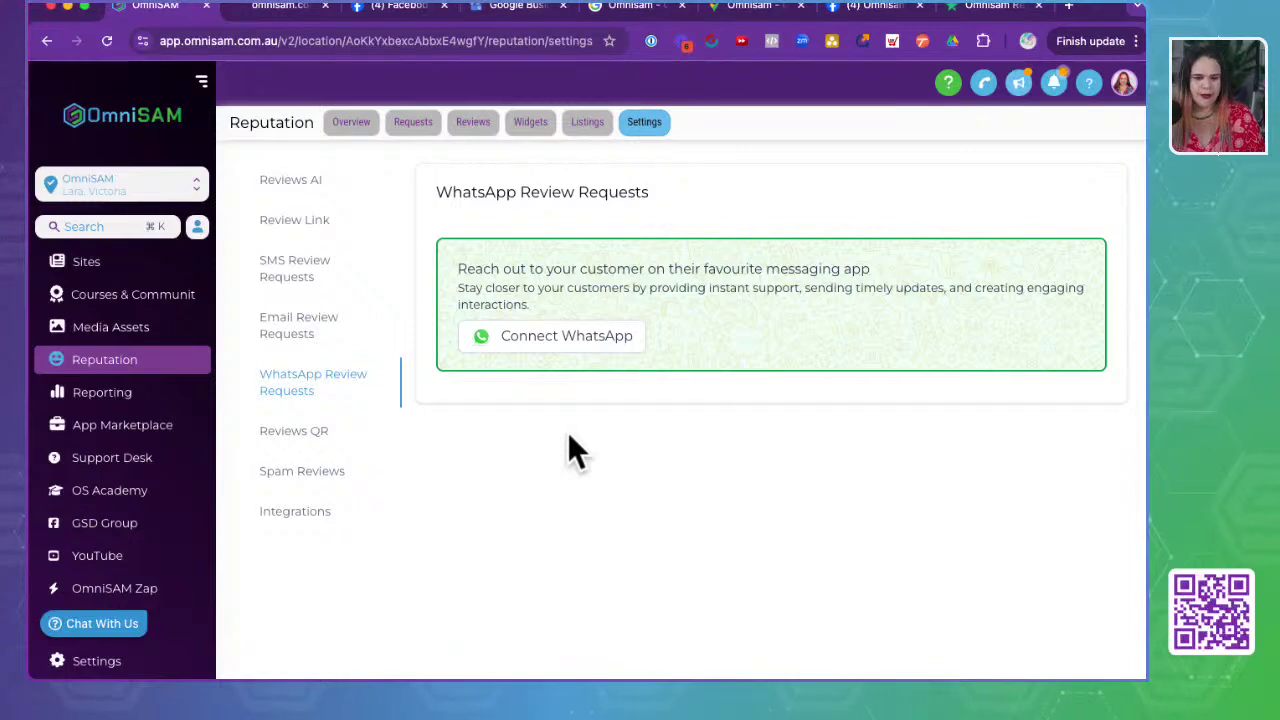
pyautogui.click(549, 337)
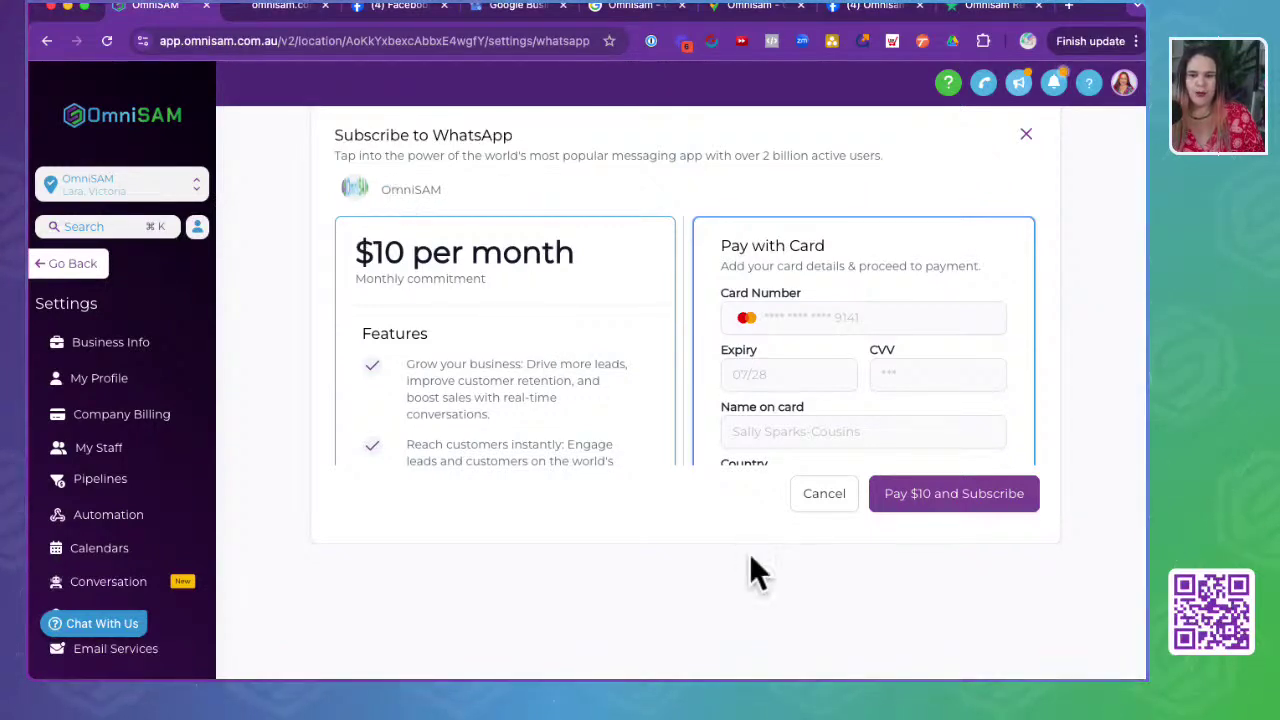
pyautogui.click(822, 498)
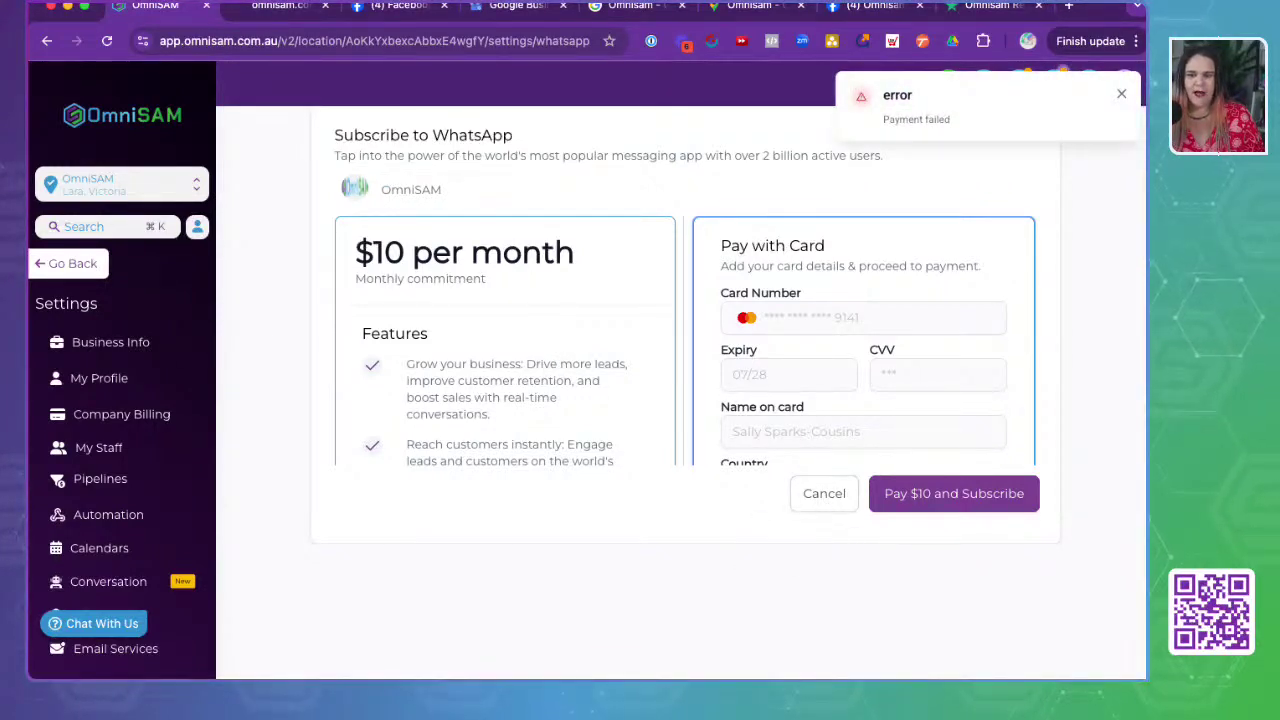
pyautogui.click(1120, 97)
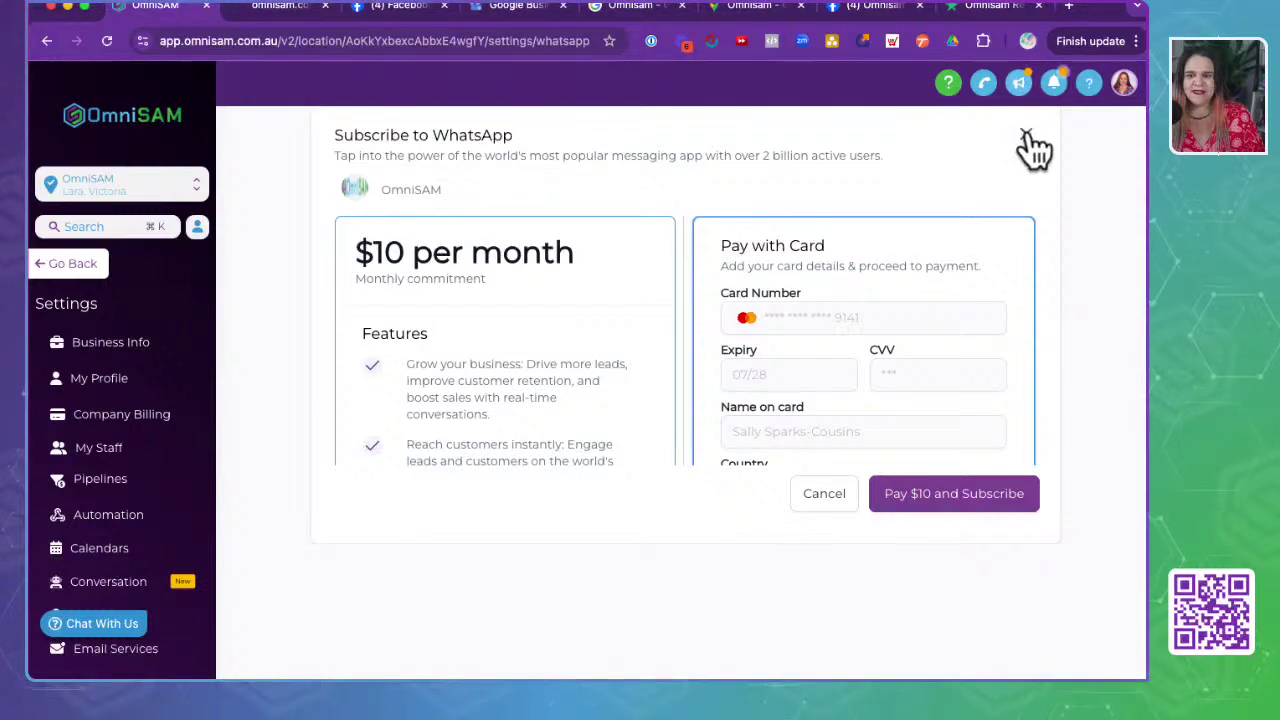
pyautogui.click(1027, 134)
pyautogui.click(1115, 93)
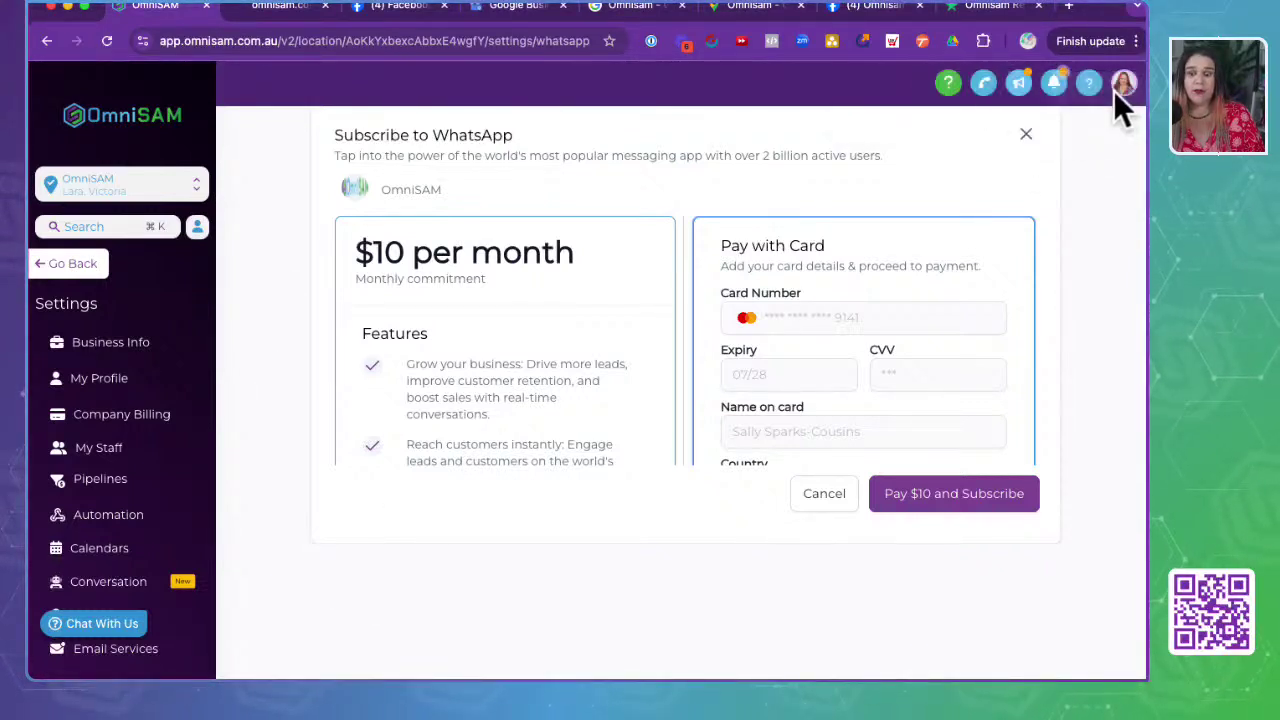
pyautogui.click(829, 495)
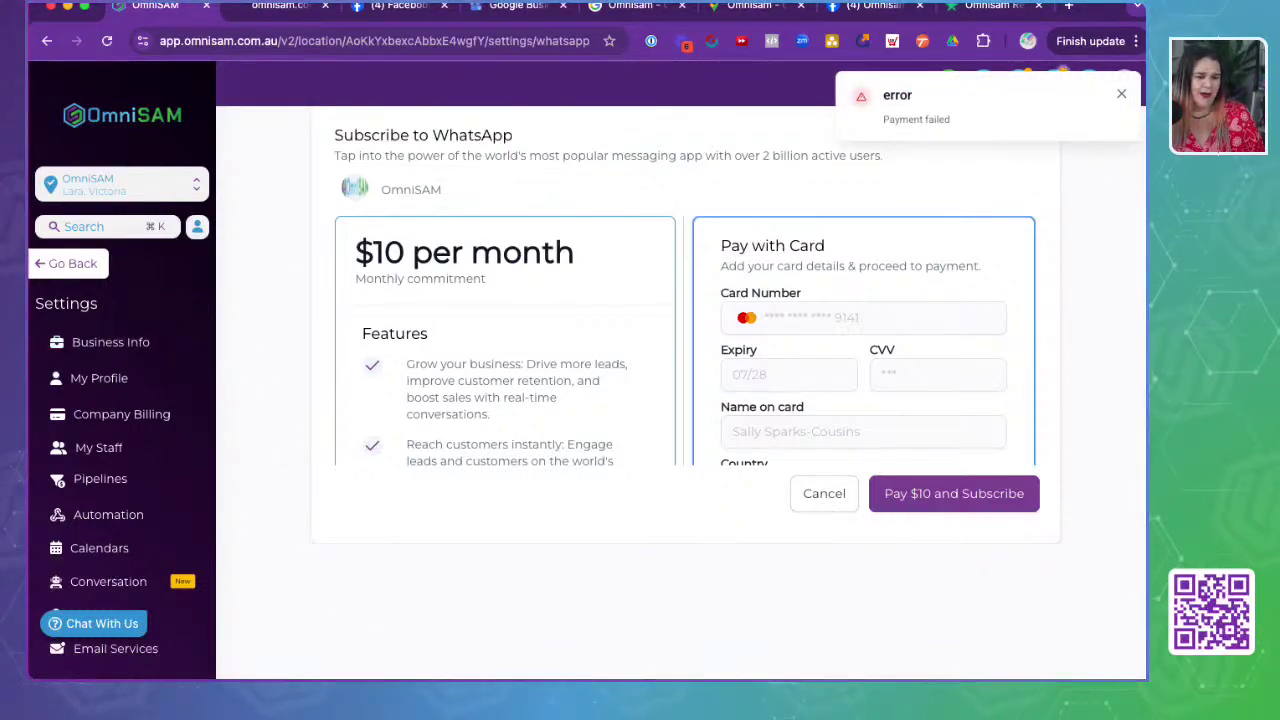
pyautogui.click(42, 46)
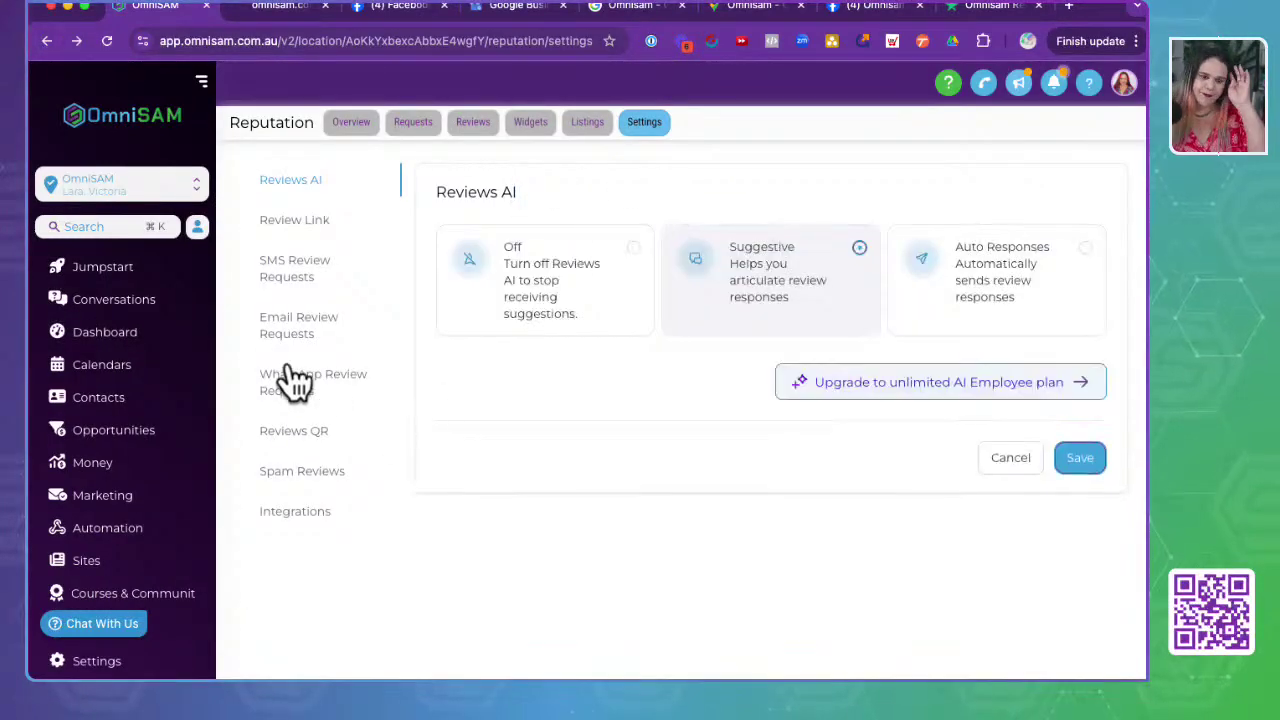
# - Open Reviews QR in the sidebar and create a new review QR code
pyautogui.click(289, 438)
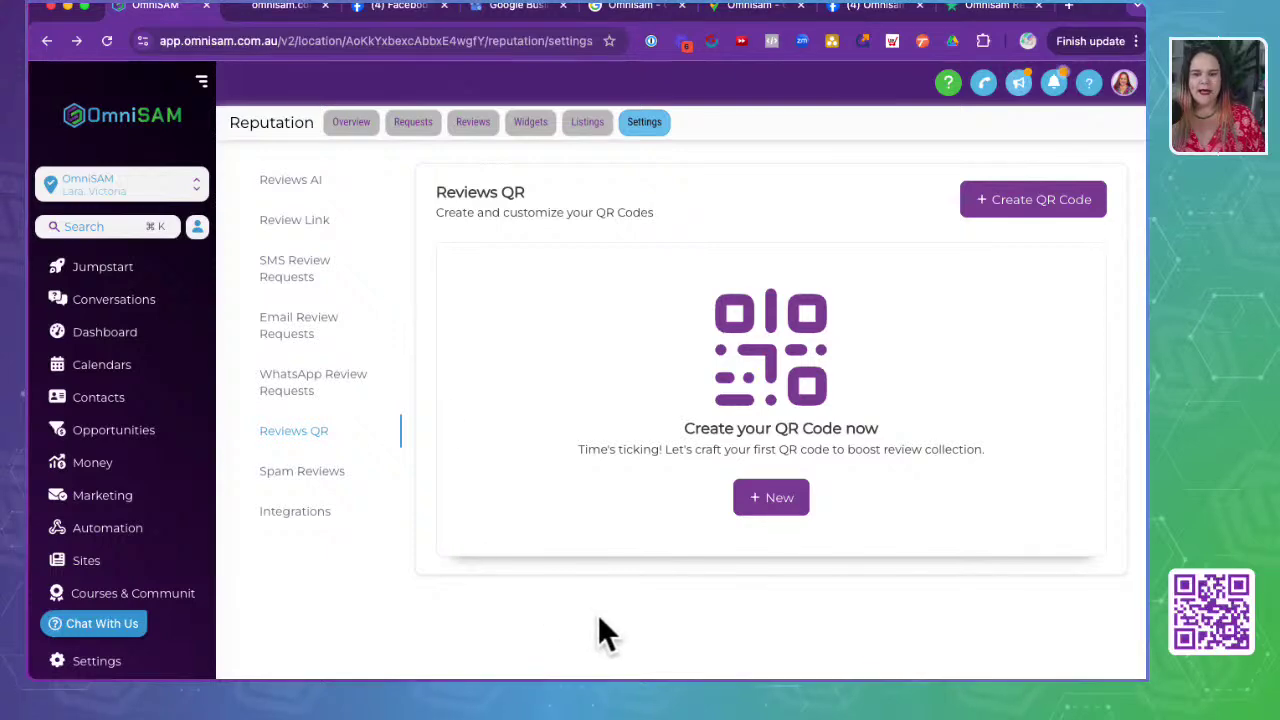
pyautogui.click(760, 497)
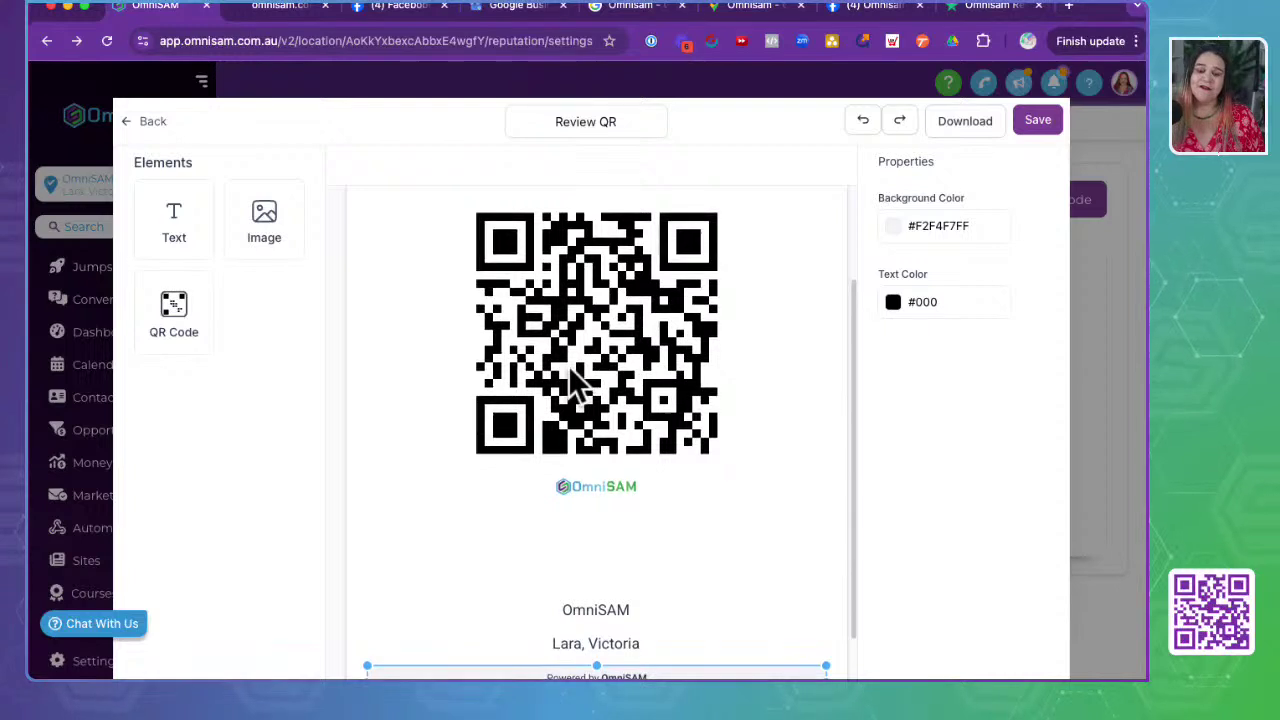
# - Select the Drop a Review heading and the Facebook and Google icons beneath it
pyautogui.scroll(3, 575, 385)
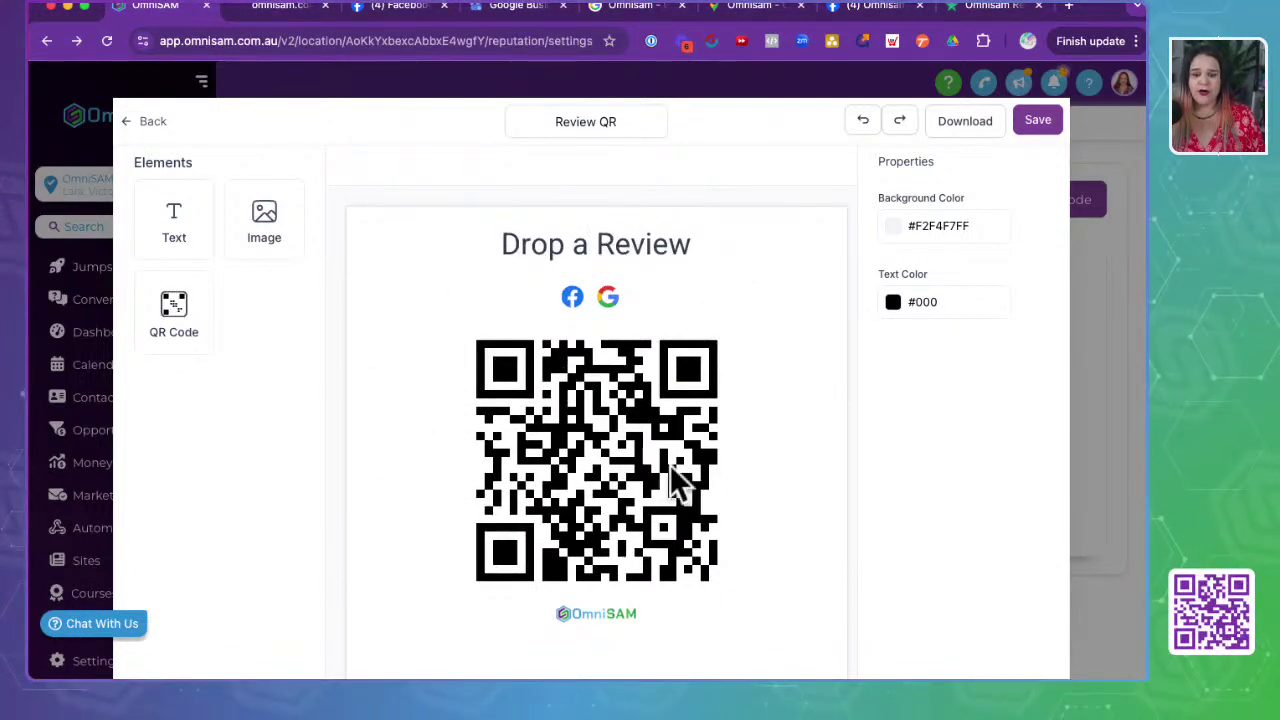
pyautogui.click(555, 246)
pyautogui.doubleClick(549, 243)
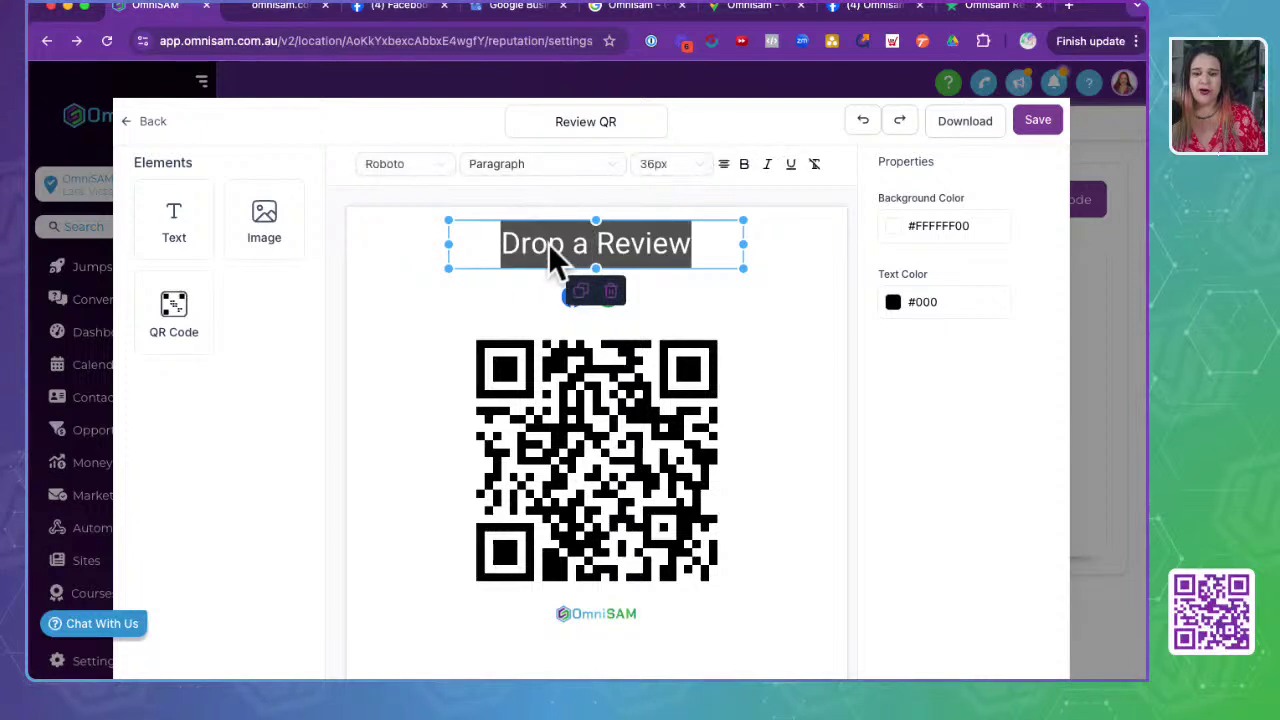
pyautogui.click(434, 363)
pyautogui.click(600, 296)
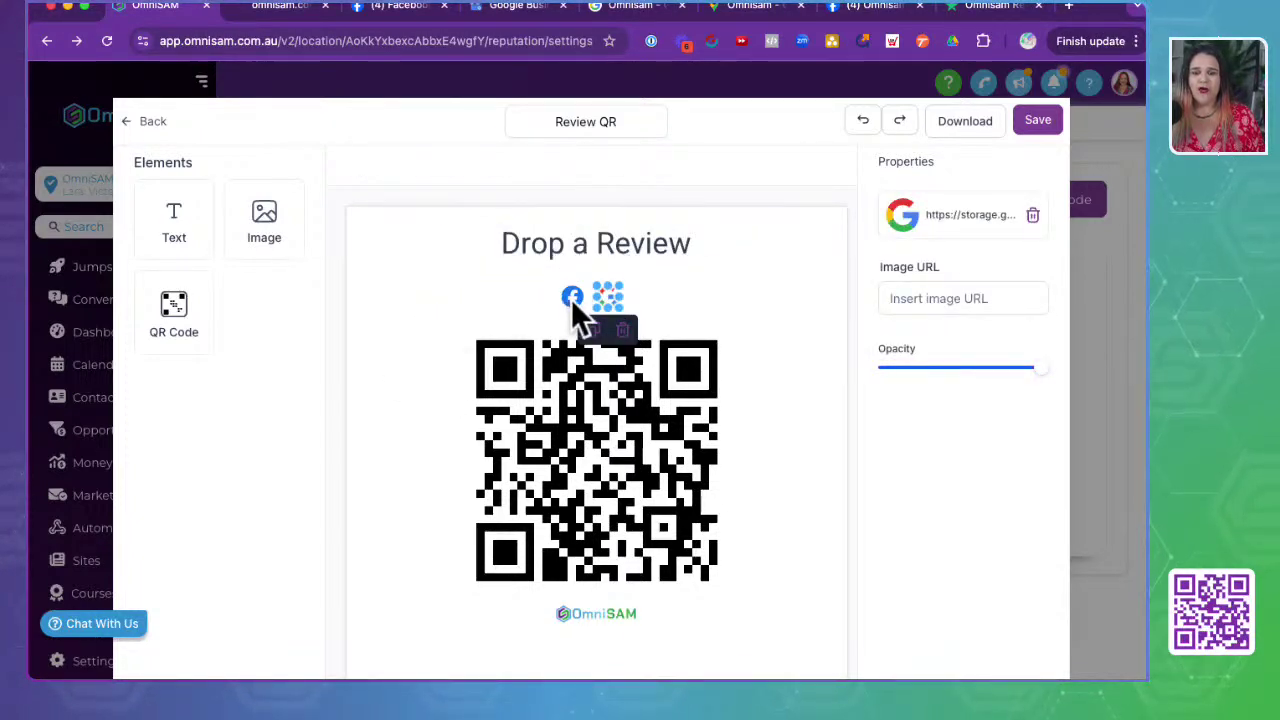
pyautogui.click(571, 299)
pyautogui.click(609, 300)
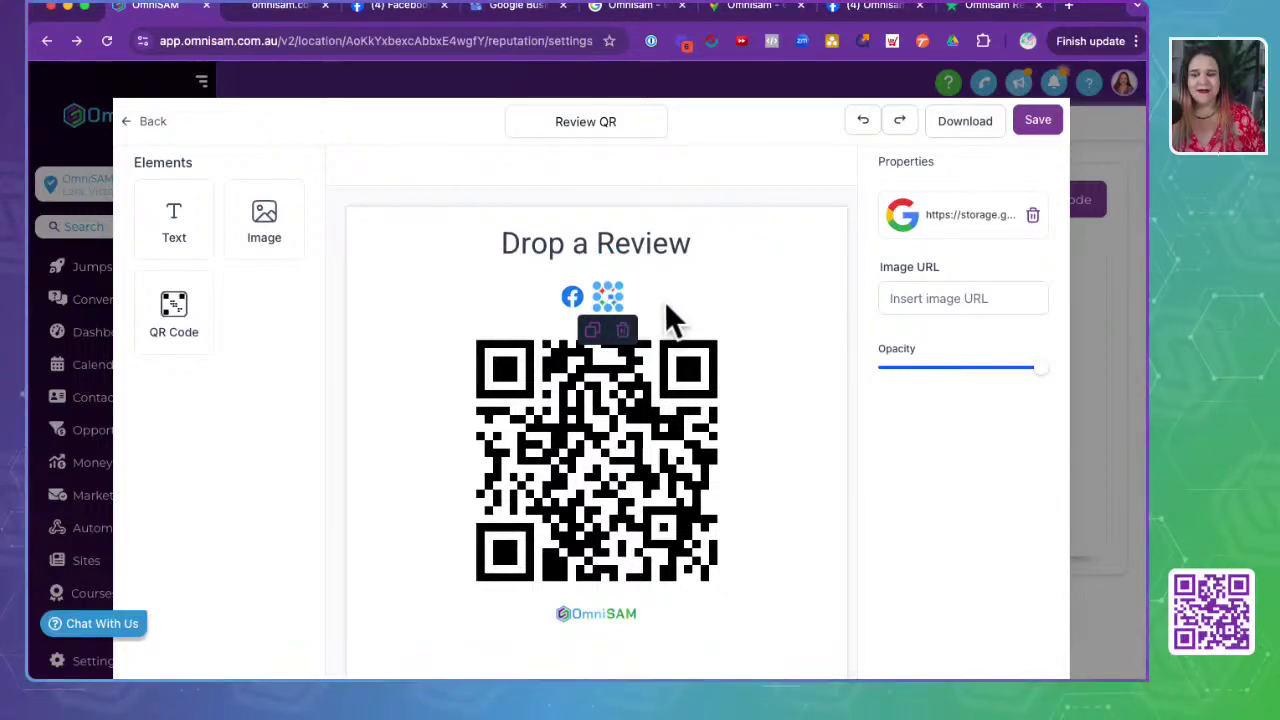
pyautogui.click(572, 298)
pyautogui.click(609, 298)
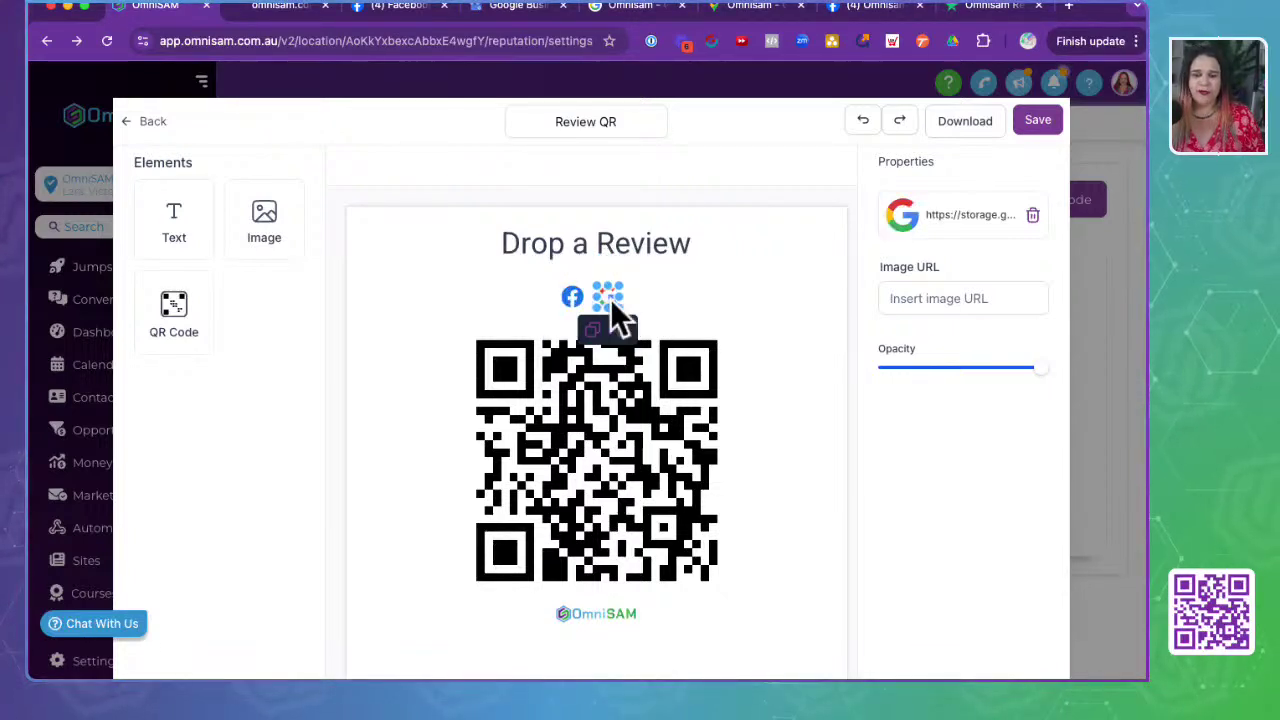
pyautogui.click(593, 332)
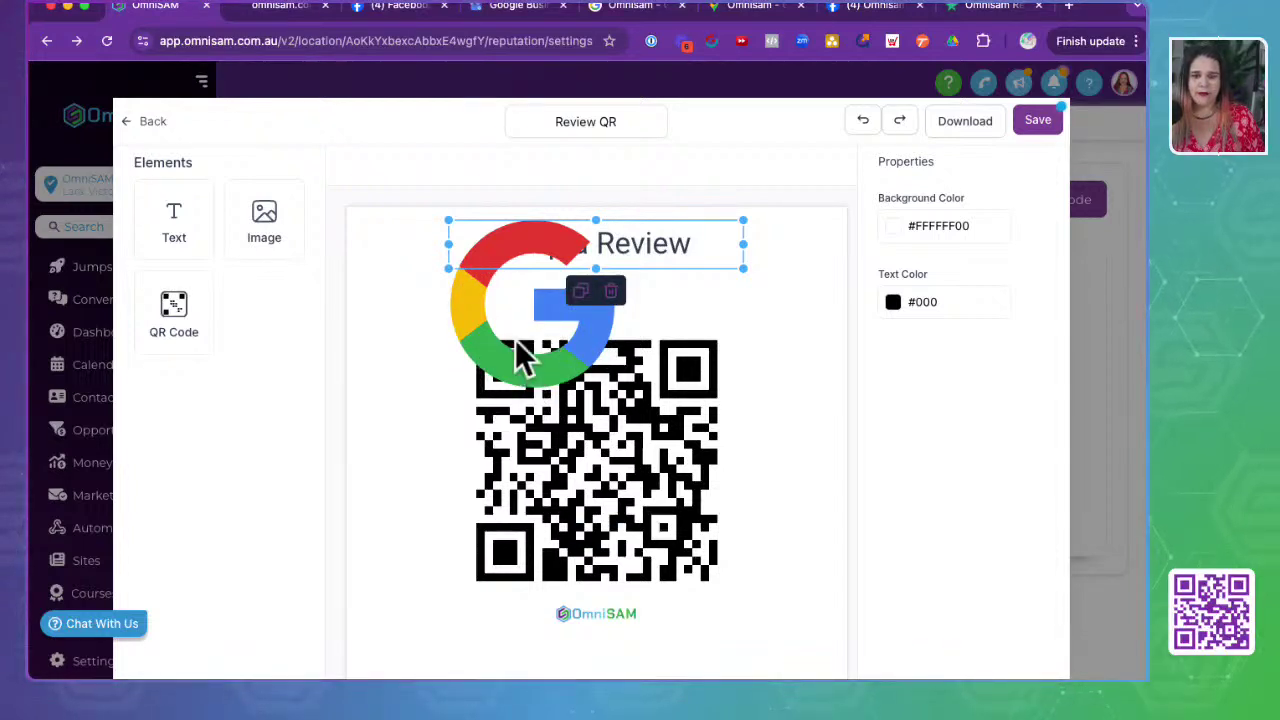
pyautogui.click(675, 305)
# - Undo the accidental enlargement of the Google logo over the heading
pyautogui.click(568, 333)
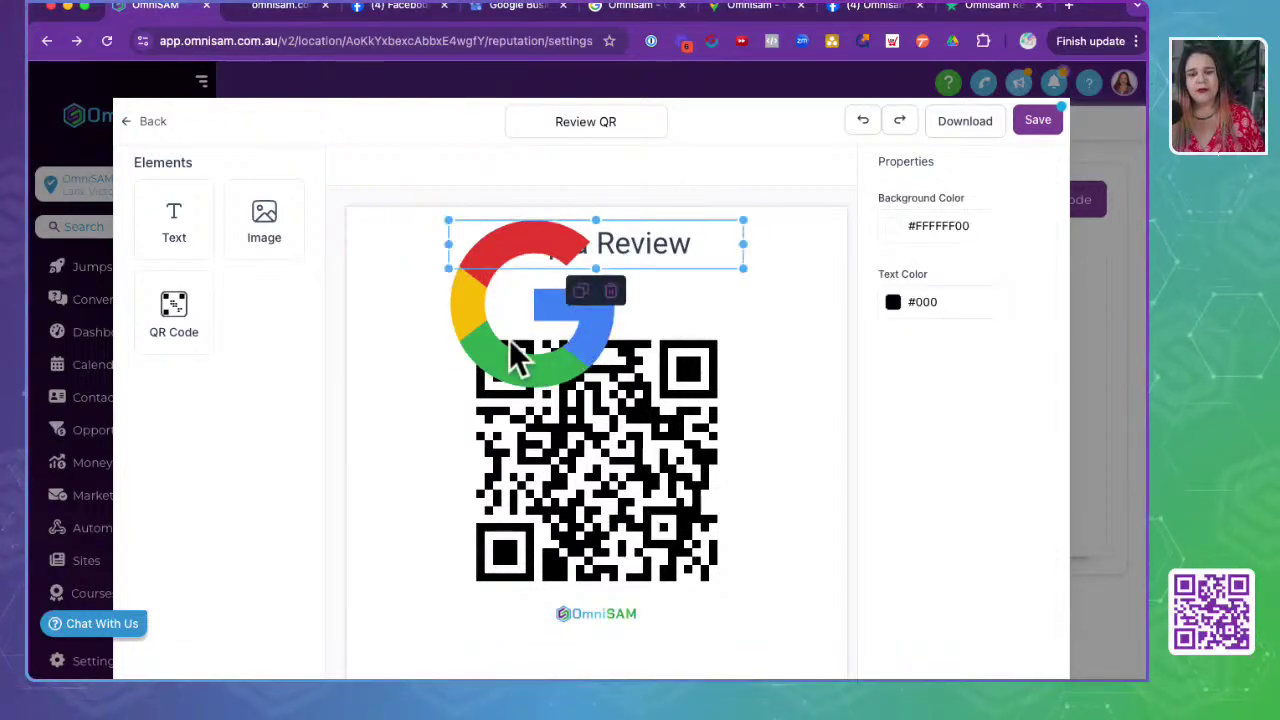
pyautogui.click(443, 386)
pyautogui.click(597, 437)
pyautogui.click(547, 362)
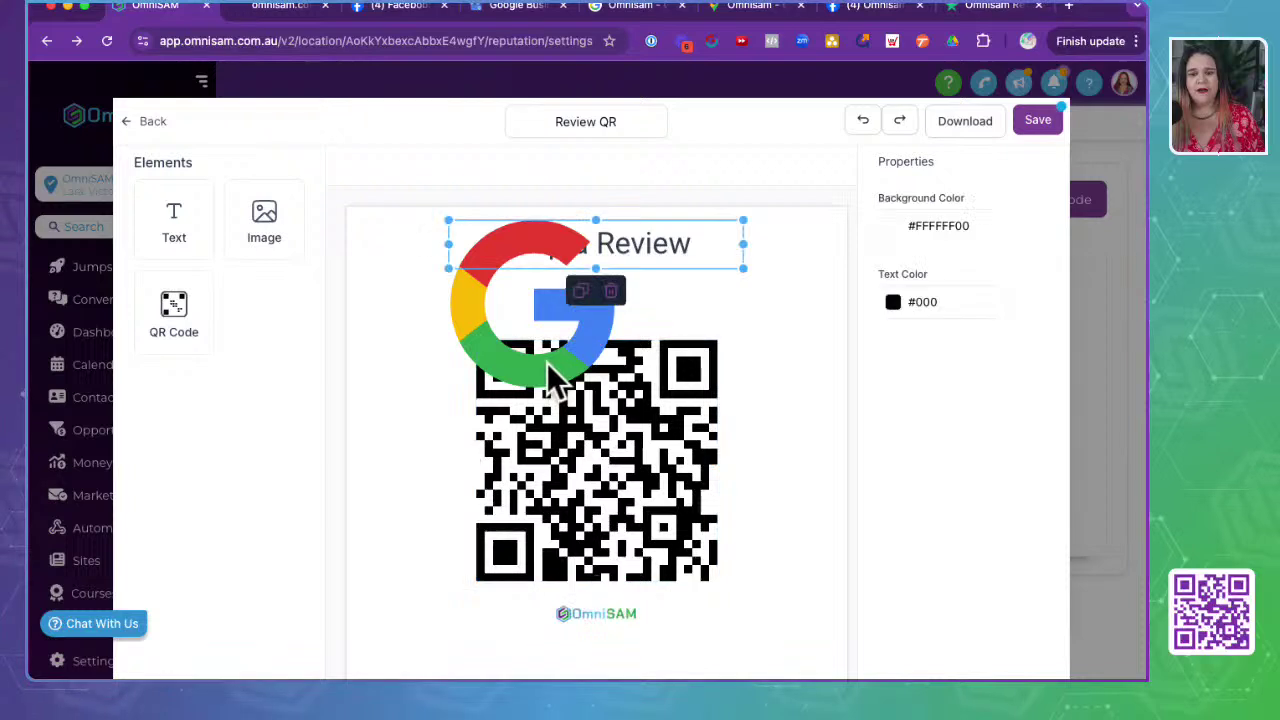
pyautogui.click(440, 365)
pyautogui.click(462, 320)
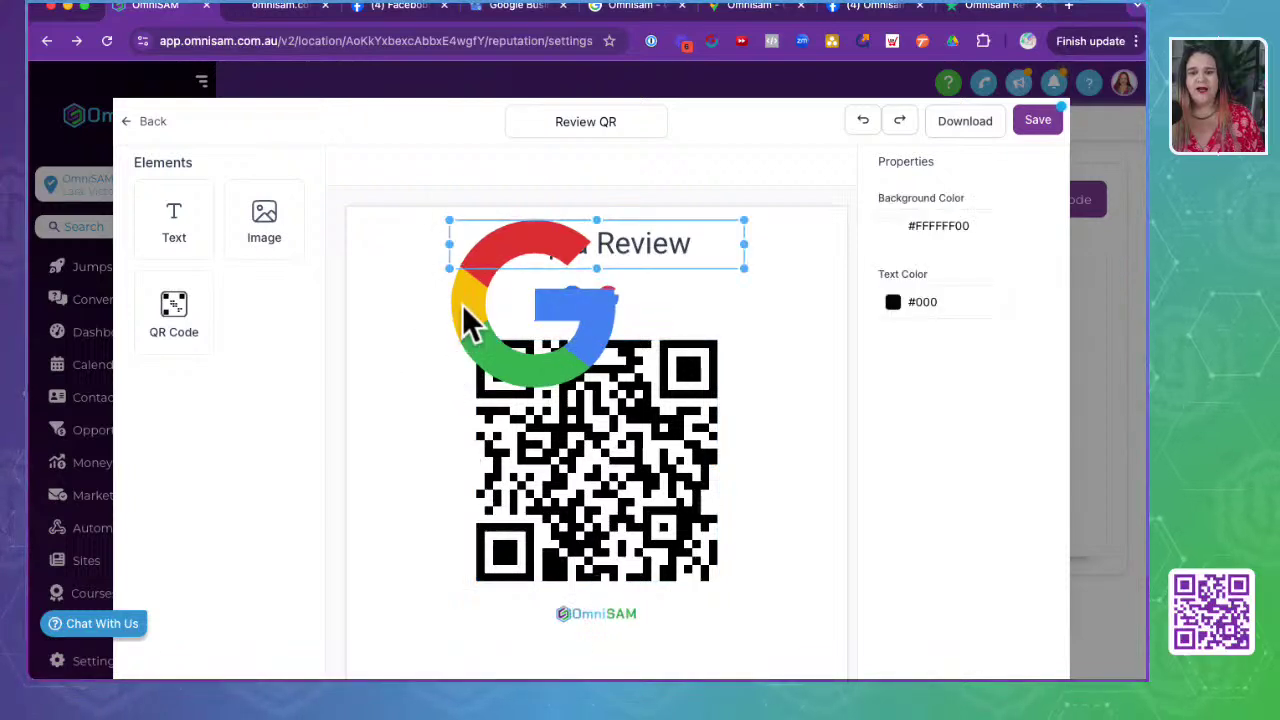
pyautogui.click(863, 128)
# - Drag the Google icon slightly further right of the Facebook icon
pyautogui.click(598, 296)
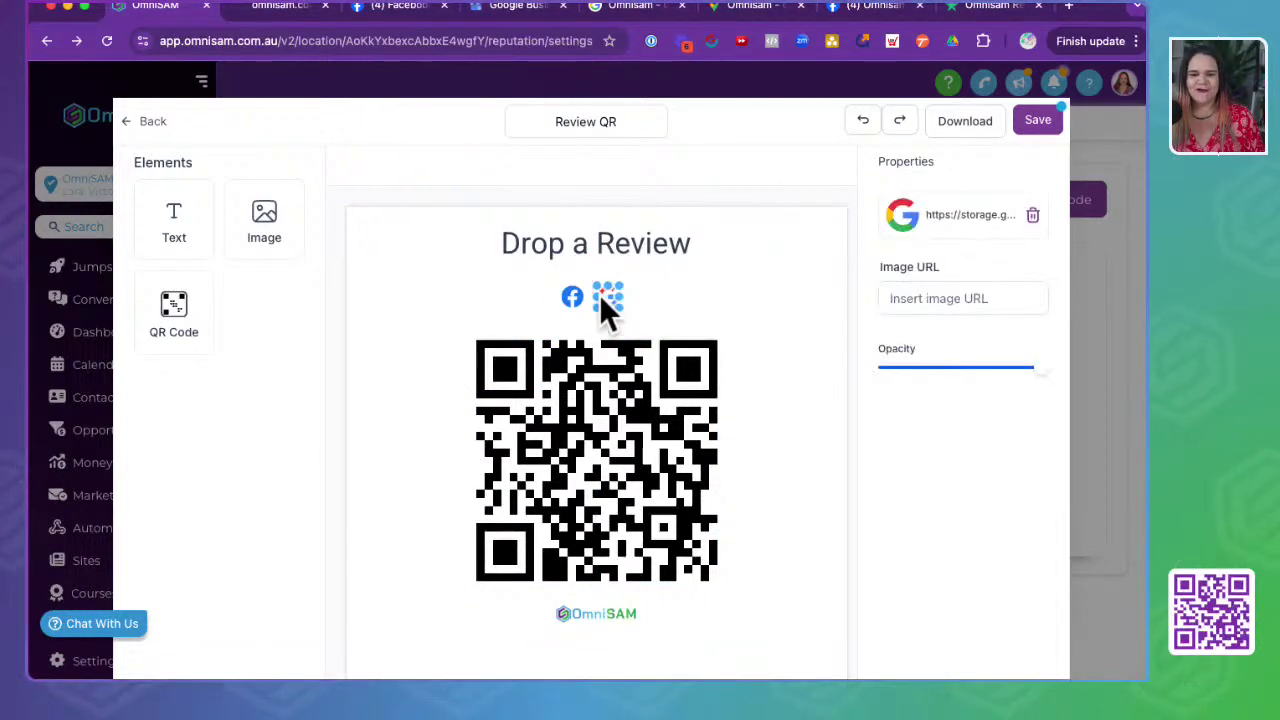
pyautogui.click(575, 298)
pyautogui.click(608, 297)
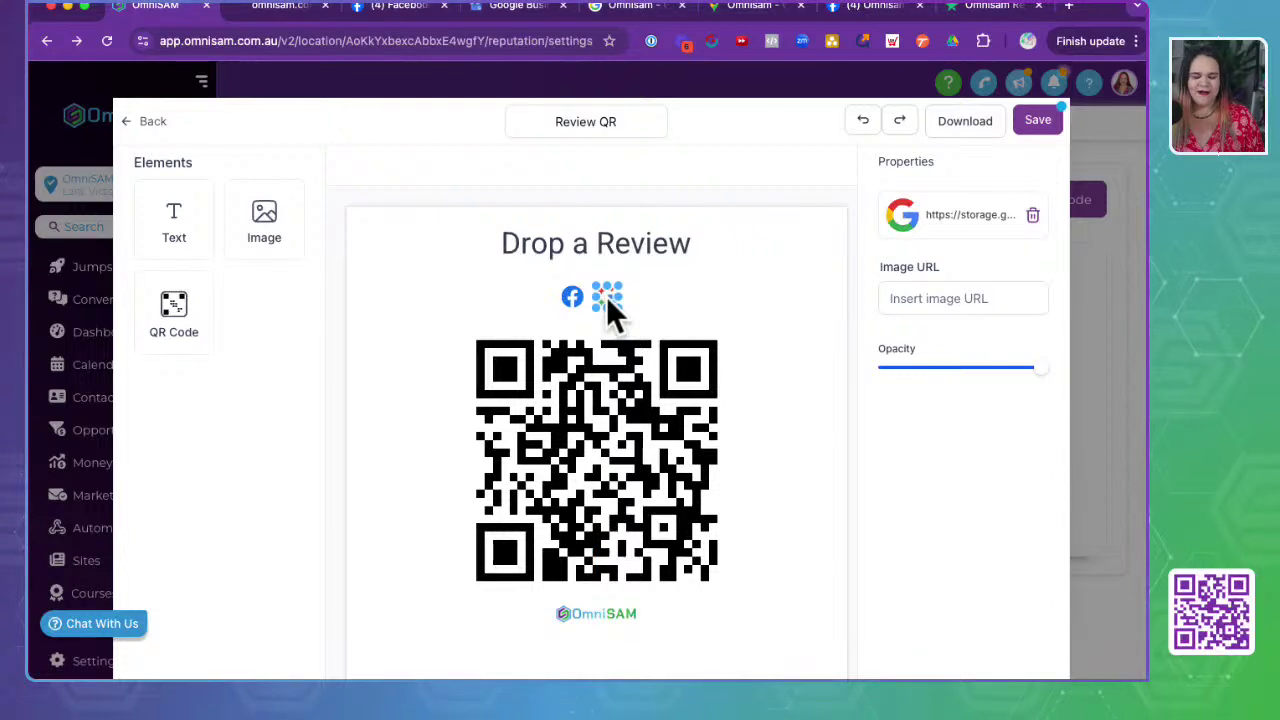
pyautogui.moveTo(606, 296)
pyautogui.mouseDown()
pyautogui.moveTo(677, 296)
pyautogui.moveTo(618, 296)
pyautogui.mouseUp()
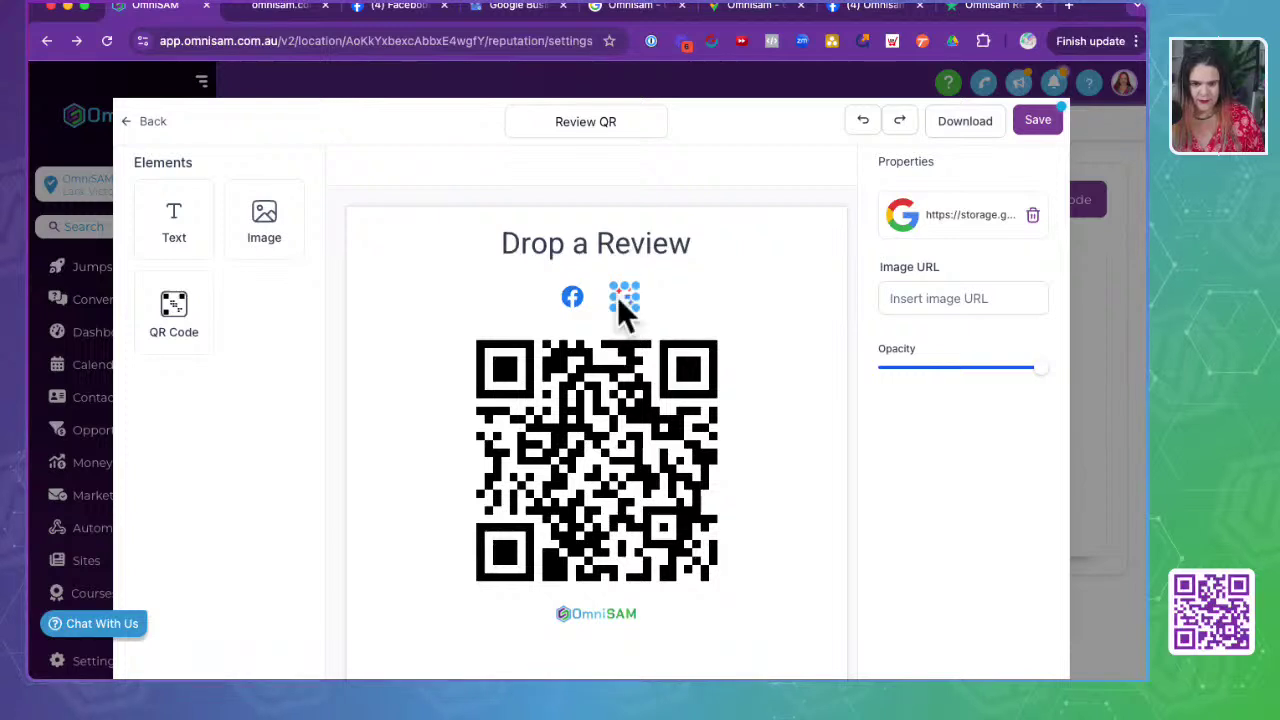
pyautogui.click(648, 332)
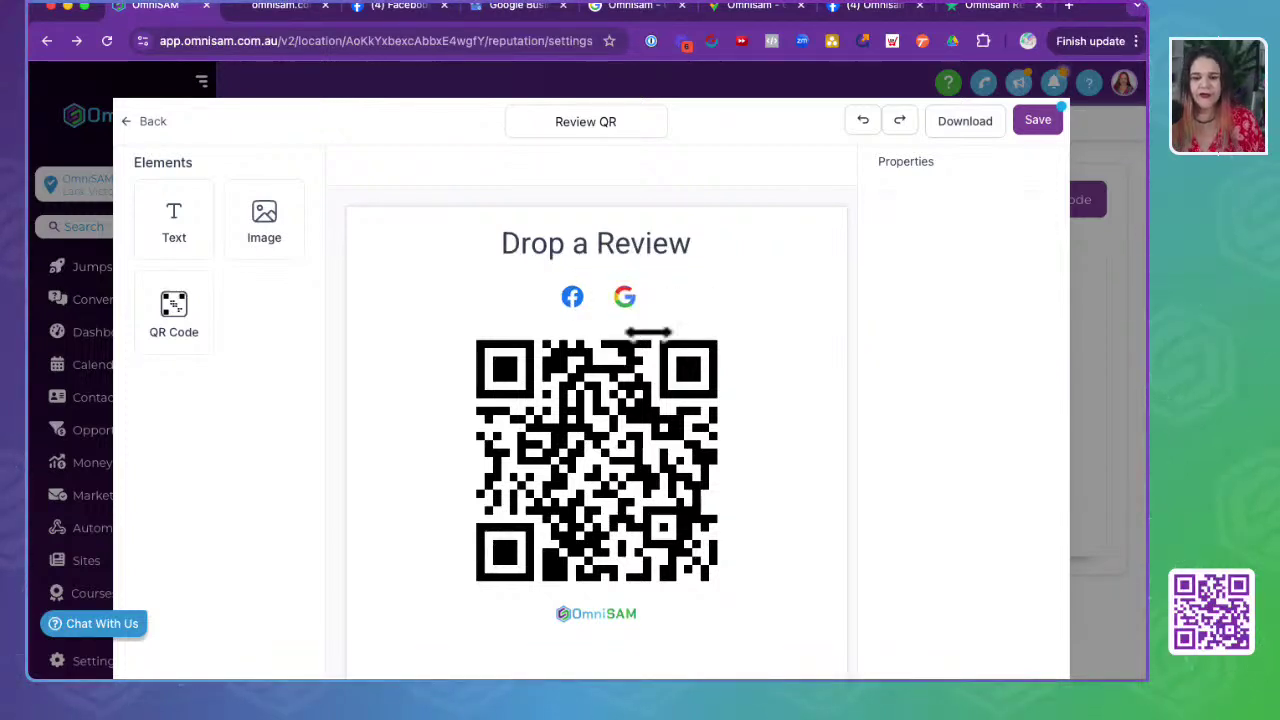
pyautogui.click(566, 545)
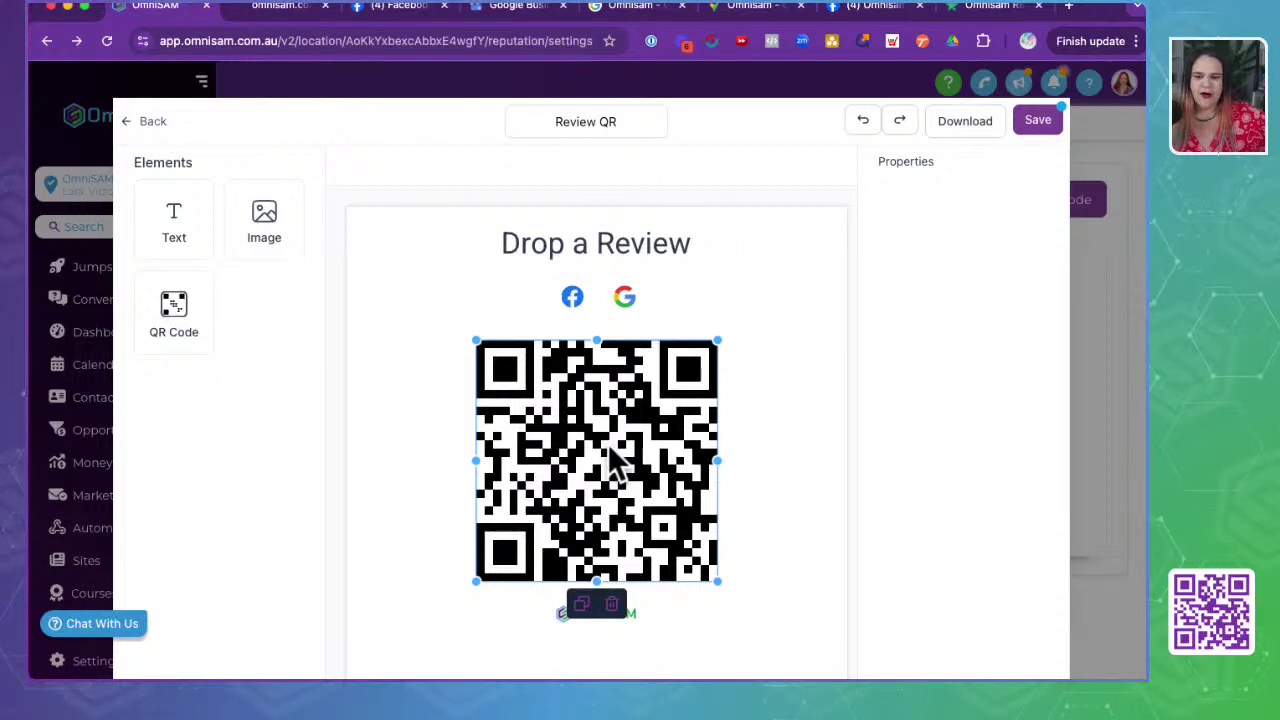
# - Delete the business name, location line and Powered by OmniSAM footer under the QR code
pyautogui.scroll(-2, 612, 455)
pyautogui.click(766, 528)
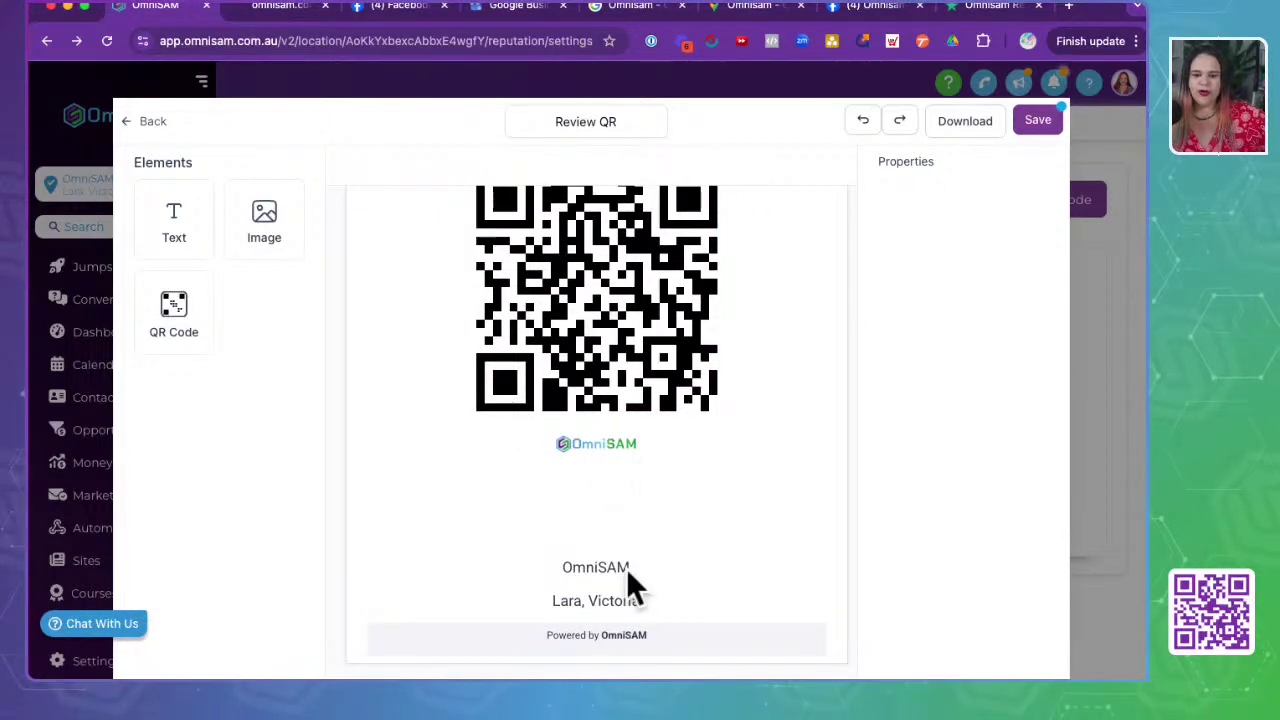
pyautogui.click(595, 571)
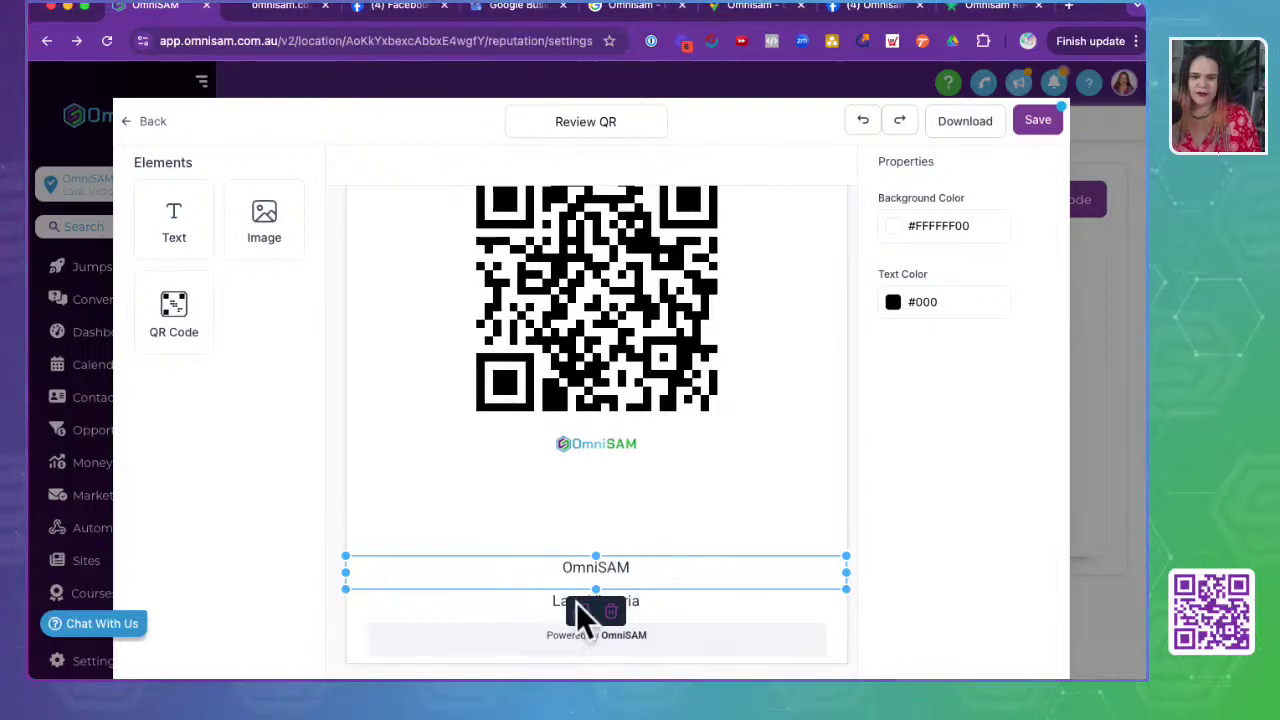
pyautogui.click(611, 610)
pyautogui.click(601, 605)
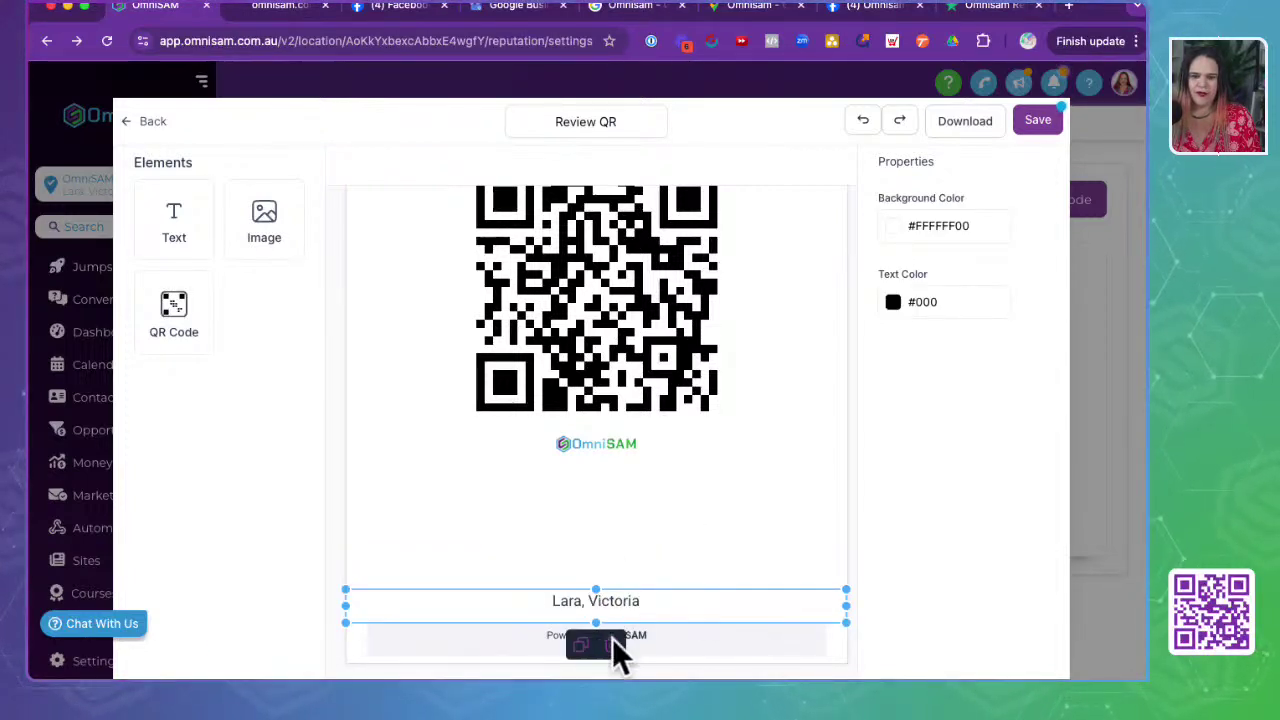
pyautogui.click(600, 638)
pyautogui.click(598, 633)
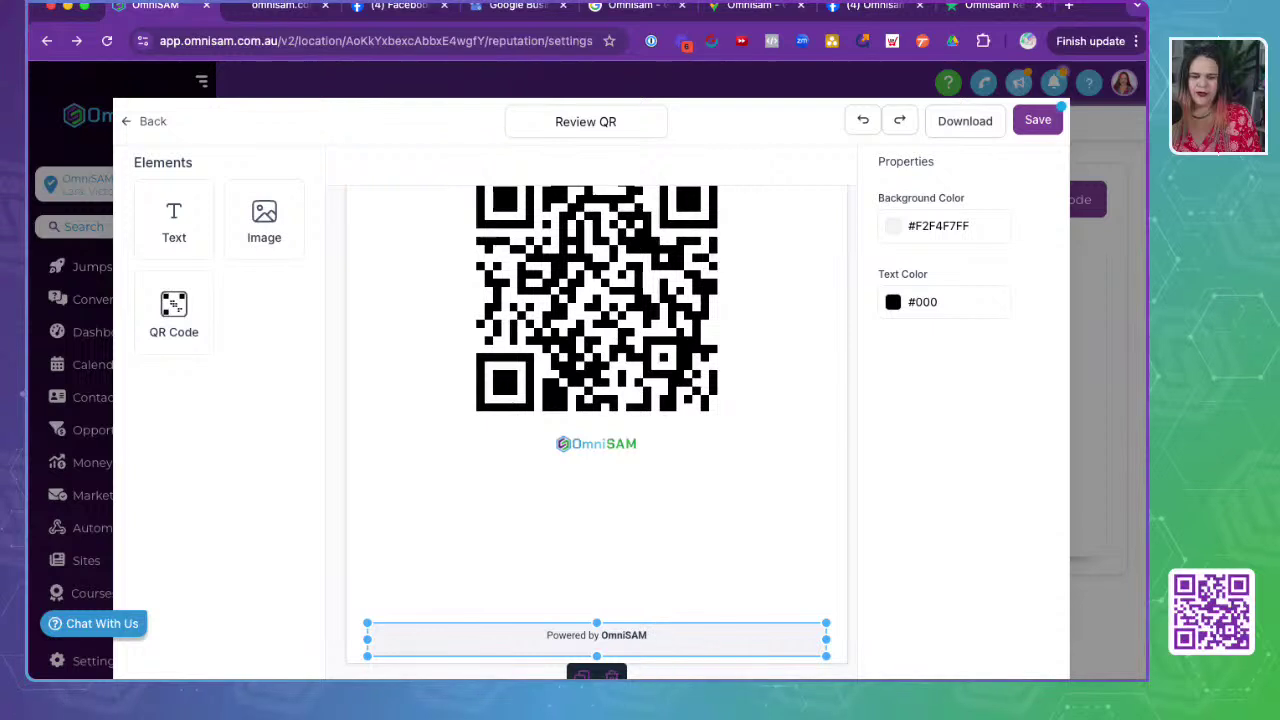
pyautogui.click(610, 672)
pyautogui.scroll(3, 634, 526)
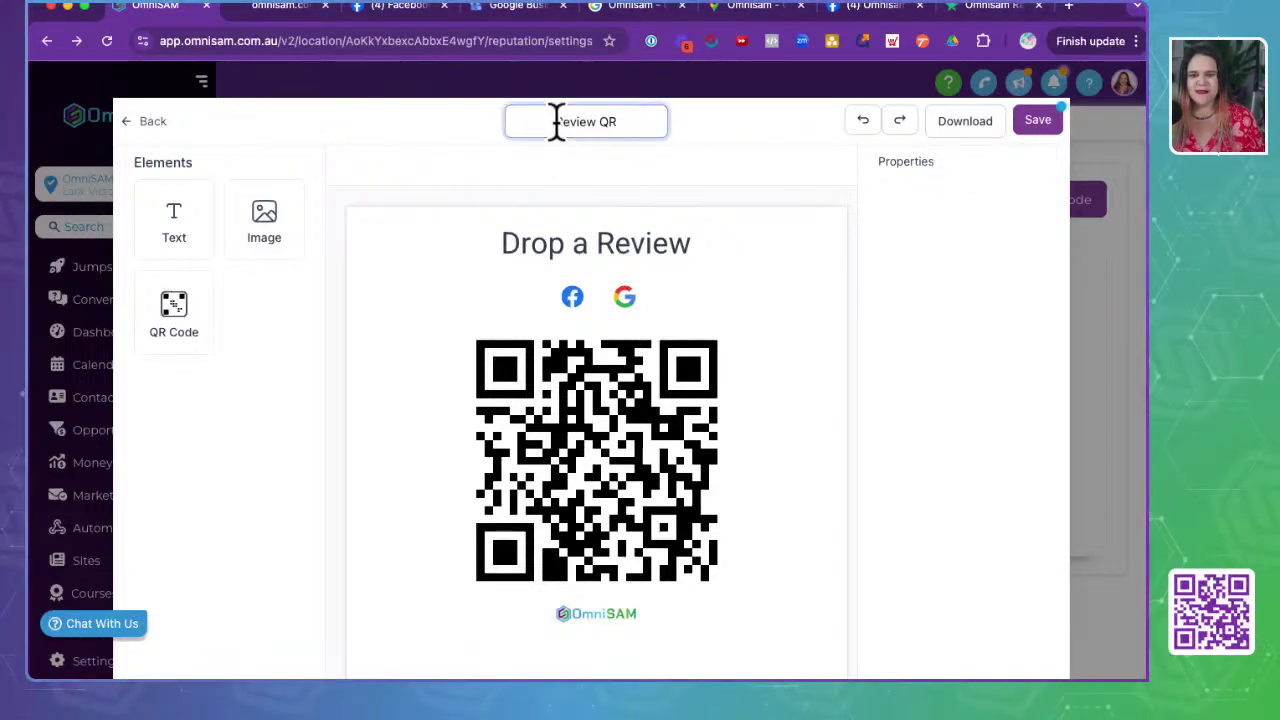
# - Save the Review QR design and open the Actions menu on its list row
pyautogui.click(1034, 120)
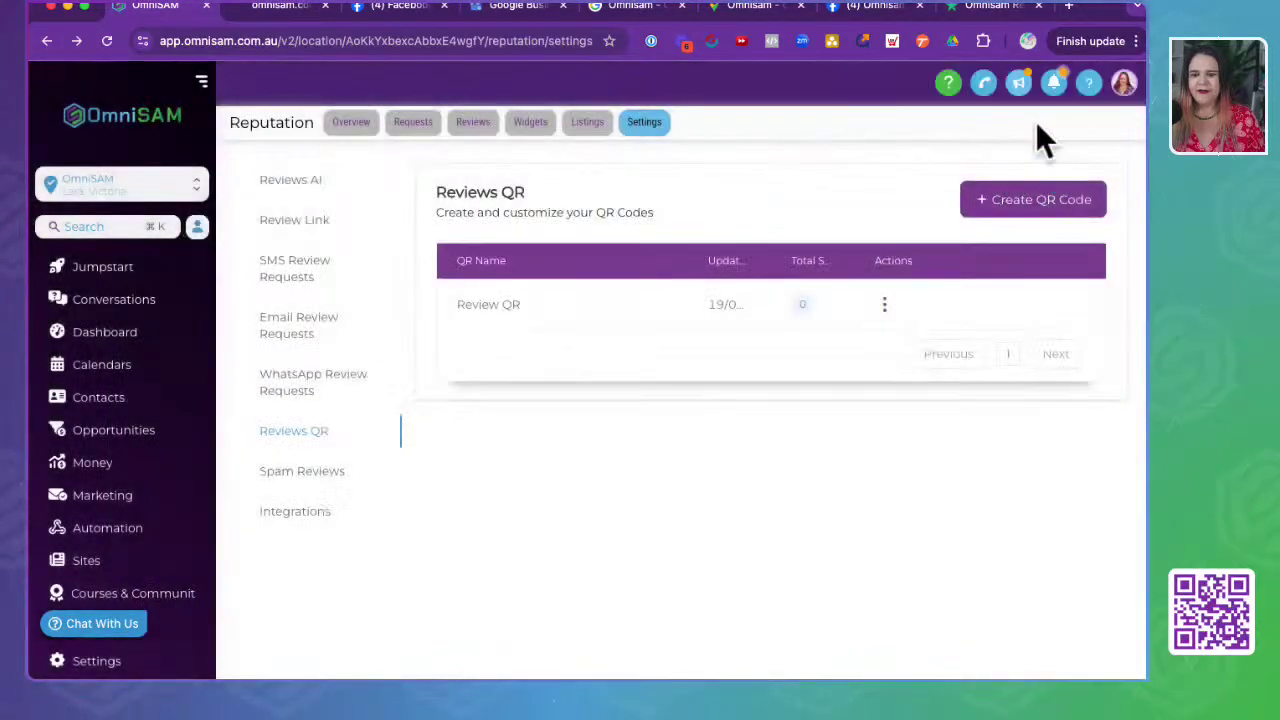
pyautogui.click(884, 304)
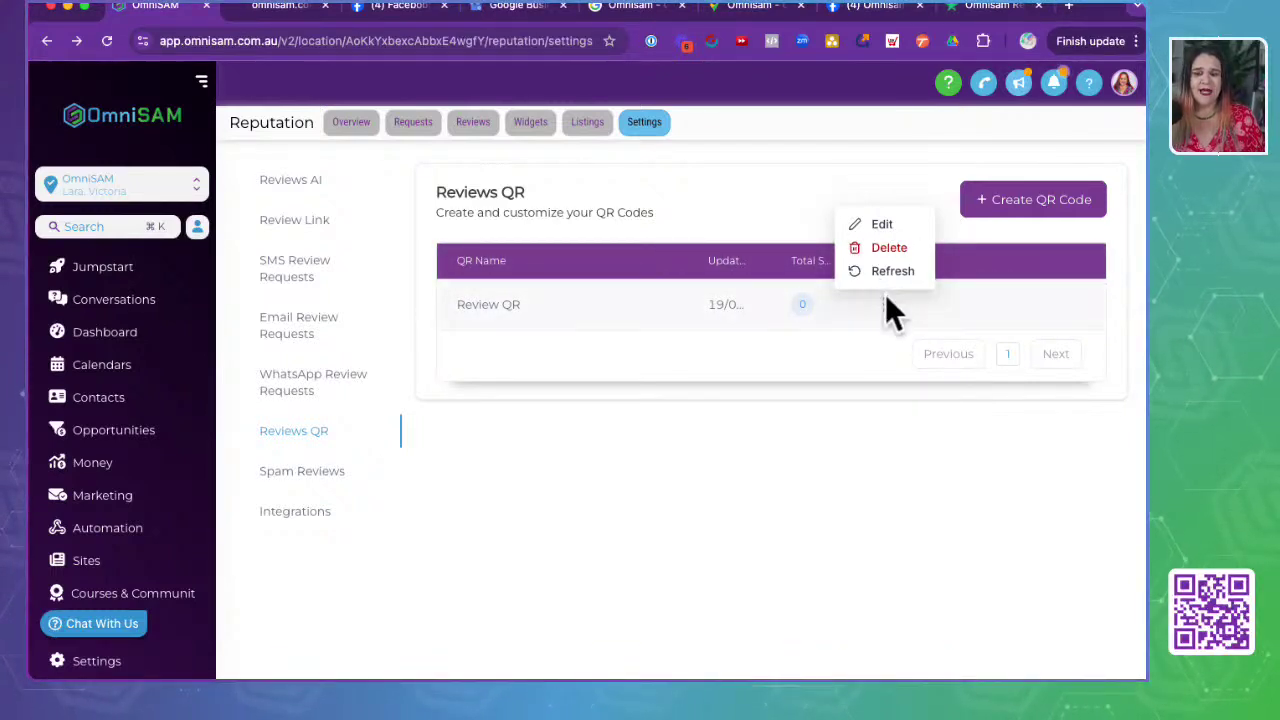
pyautogui.click(885, 312)
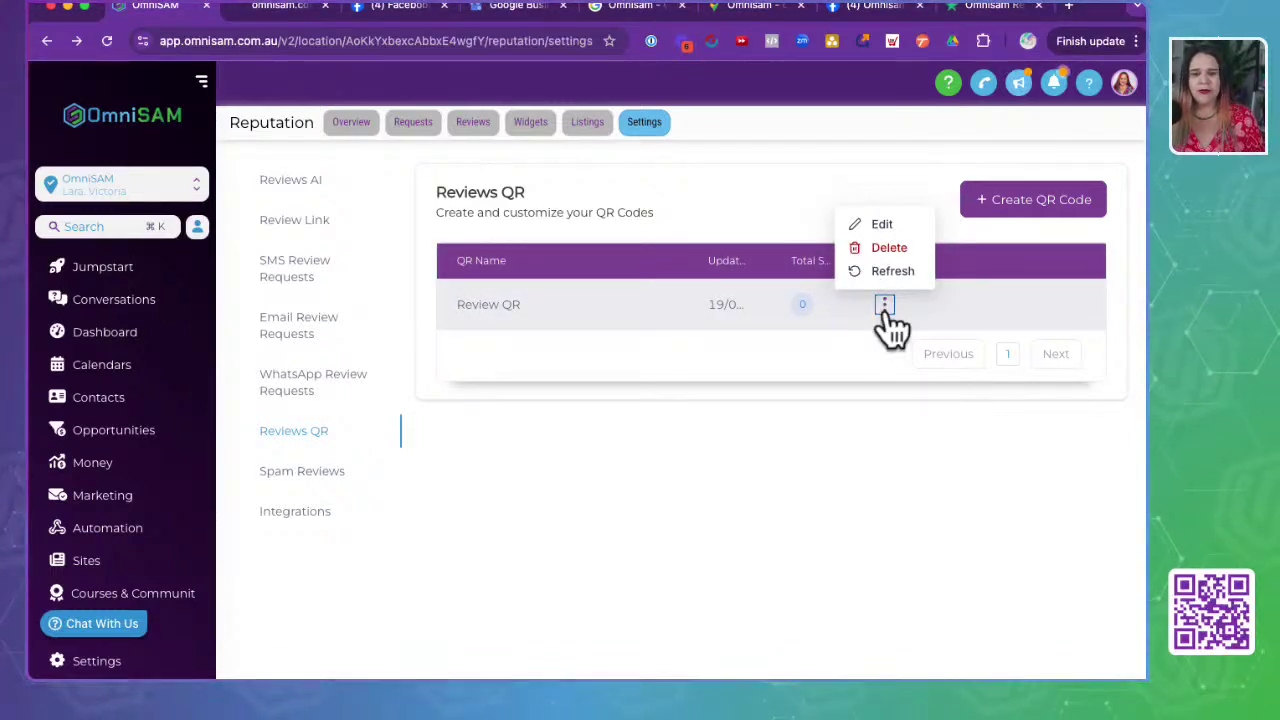
# - Edit the Review QR logo's Image URL, then reload the page after the editor blanks
pyautogui.click(883, 226)
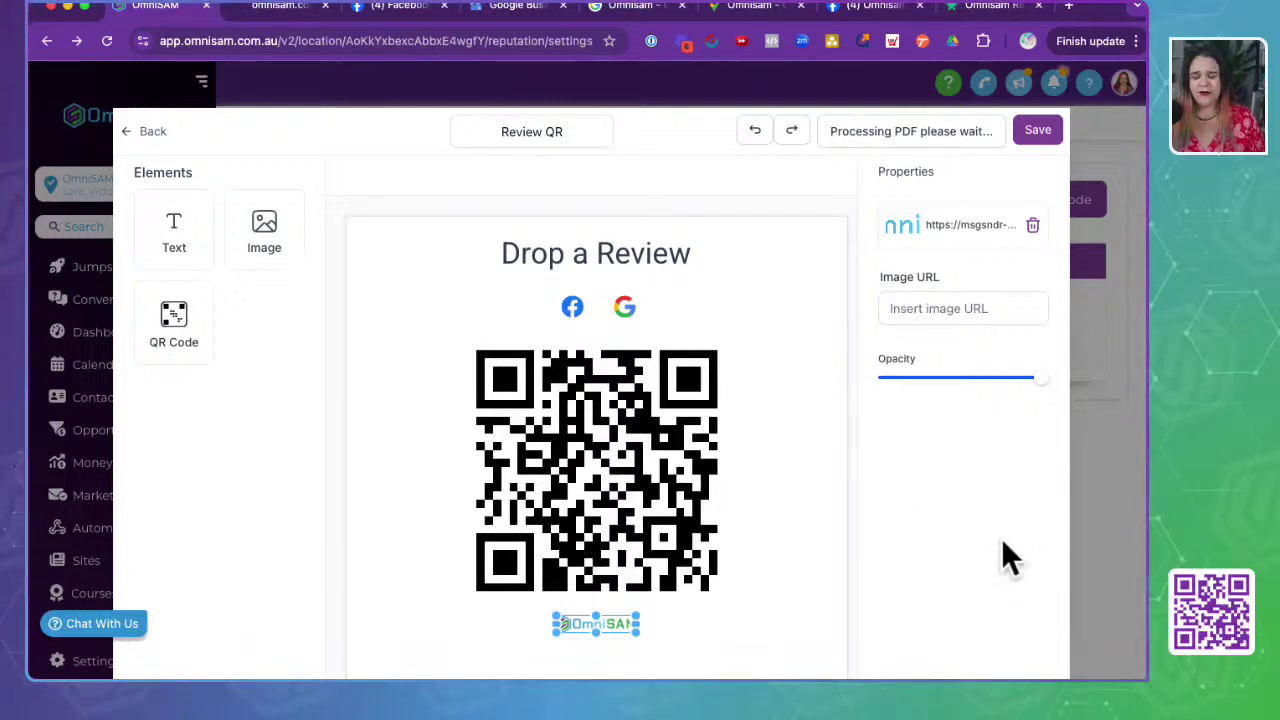
pyautogui.click(572, 624)
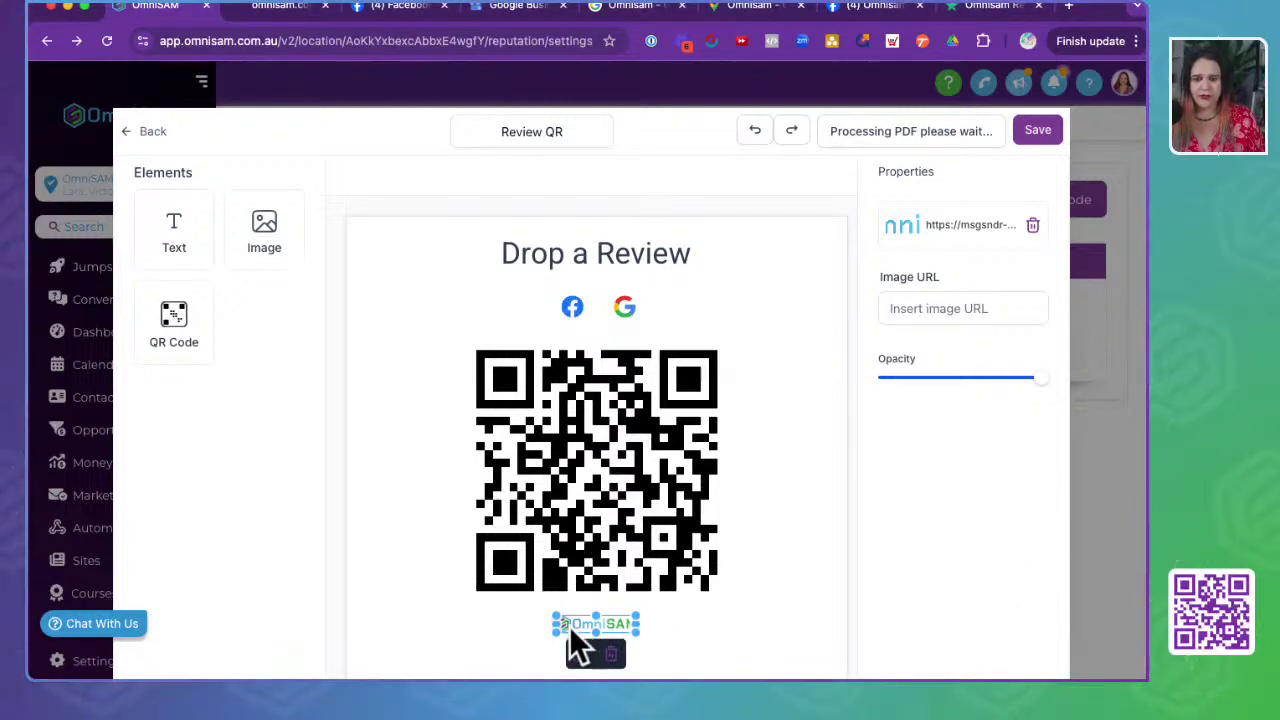
pyautogui.click(984, 300)
pyautogui.click(1033, 225)
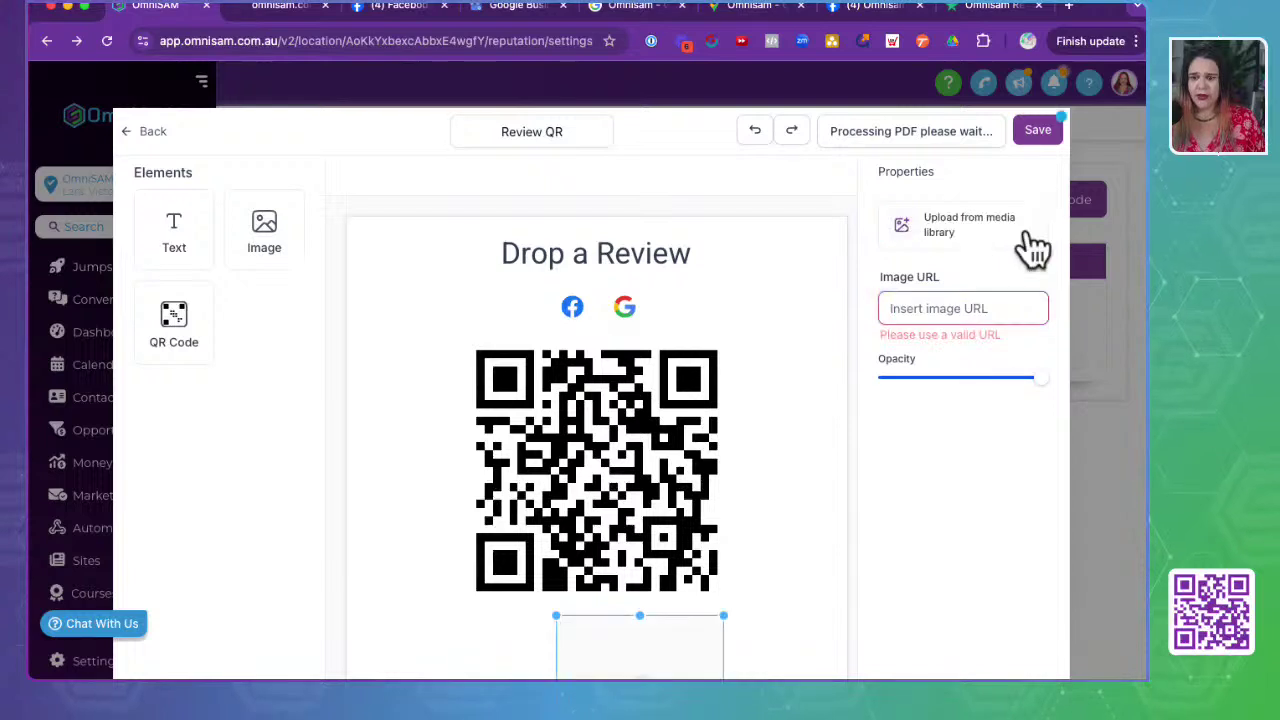
pyautogui.click(960, 250)
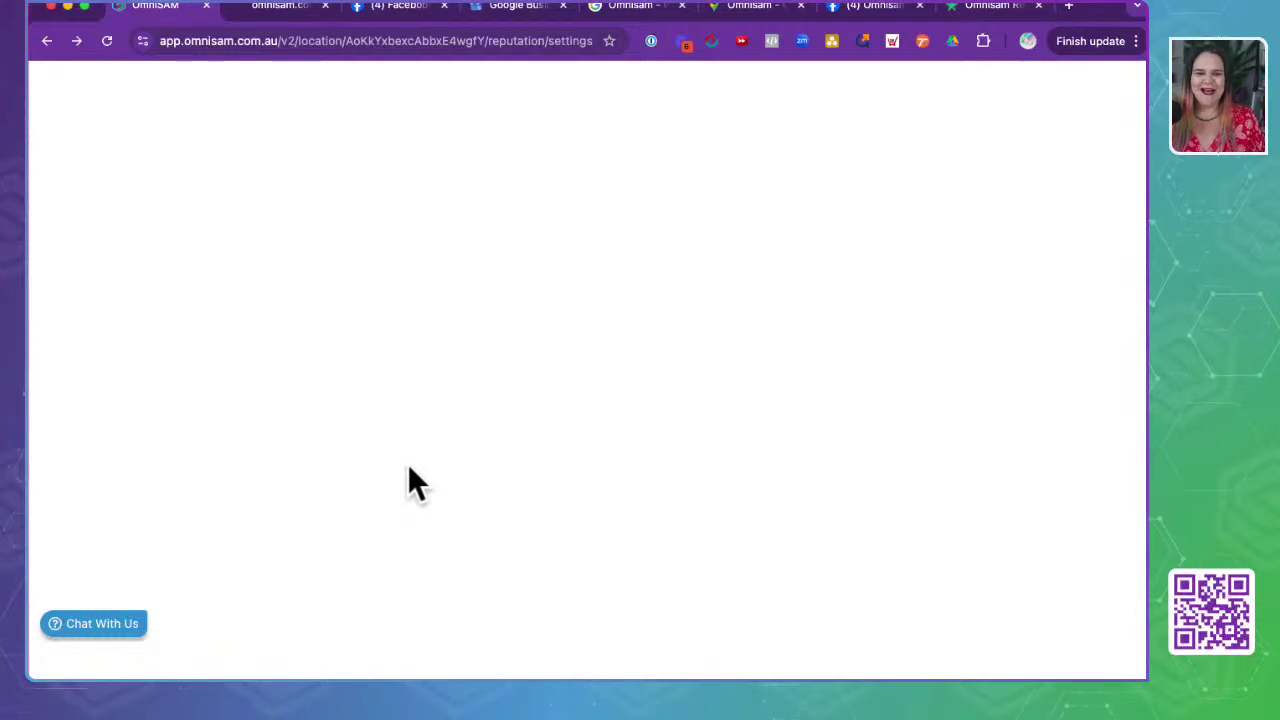
pyautogui.click(212, 41)
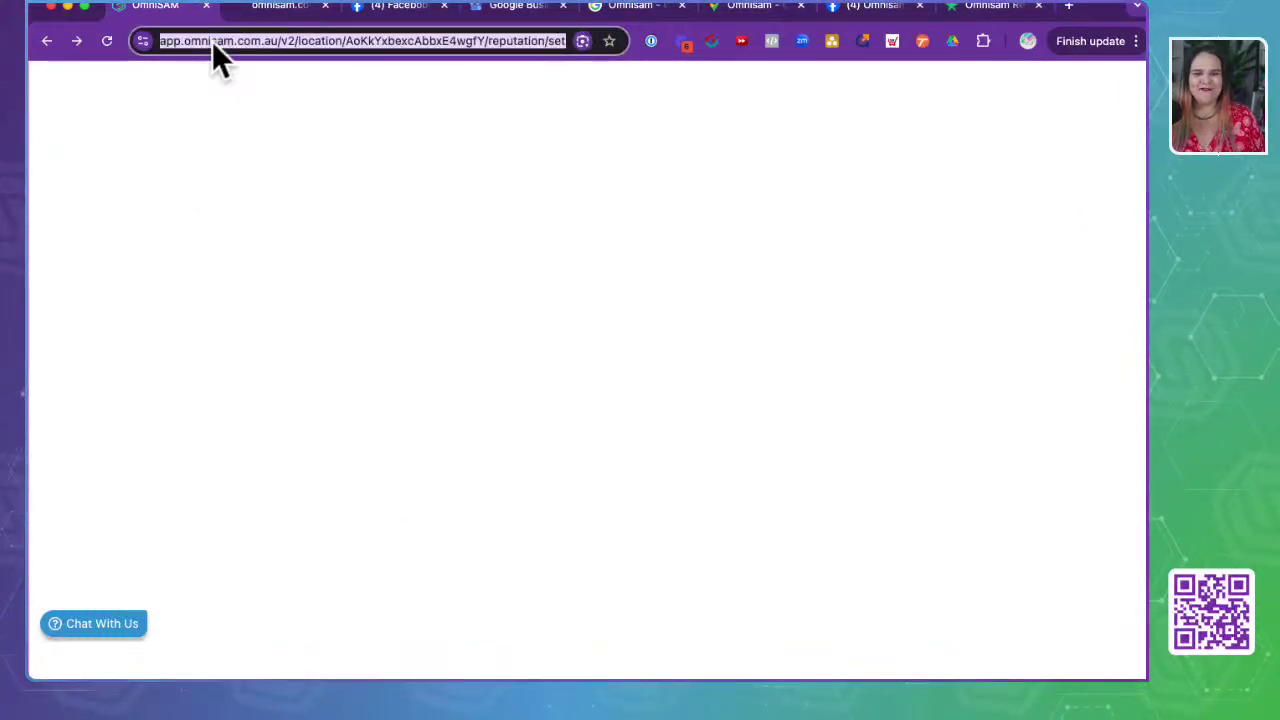
pyautogui.press('Return')
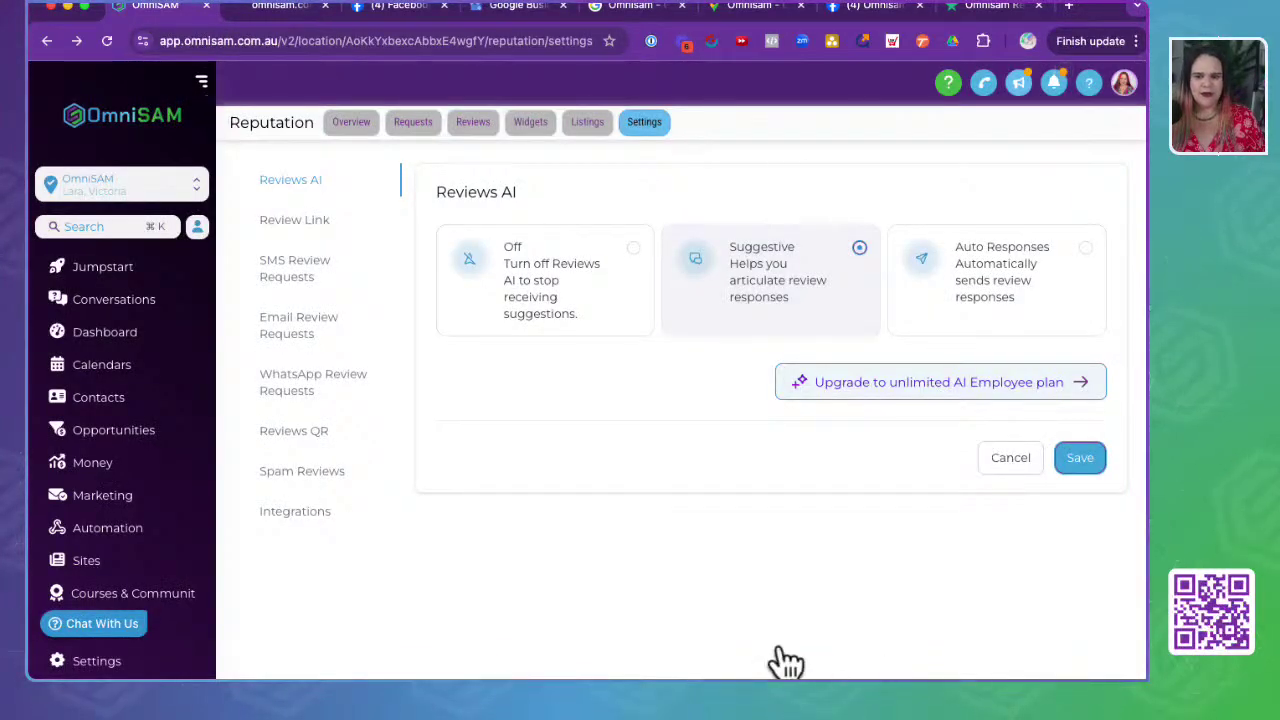
# - Open Media Assets in a new tab and reach Brand Boards > OmniSAM Brand Board via a 'bran' search
pyautogui.click(305, 428)
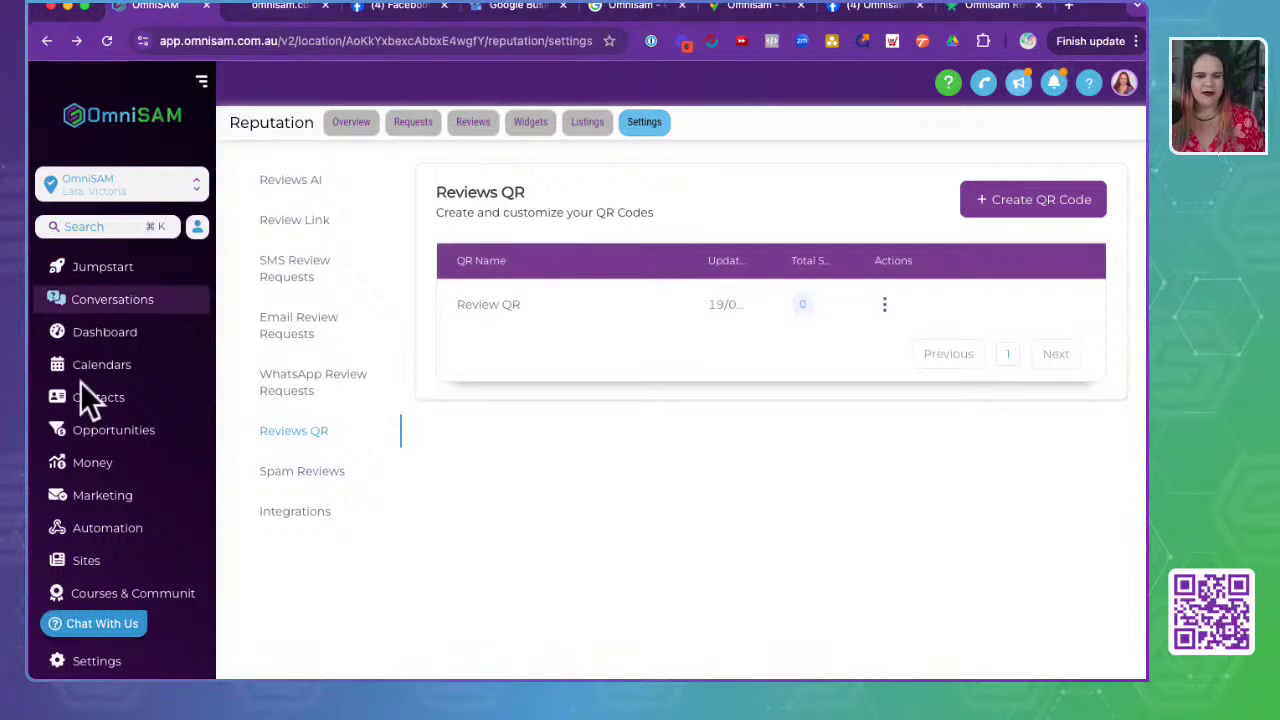
pyautogui.scroll(-5, 86, 471)
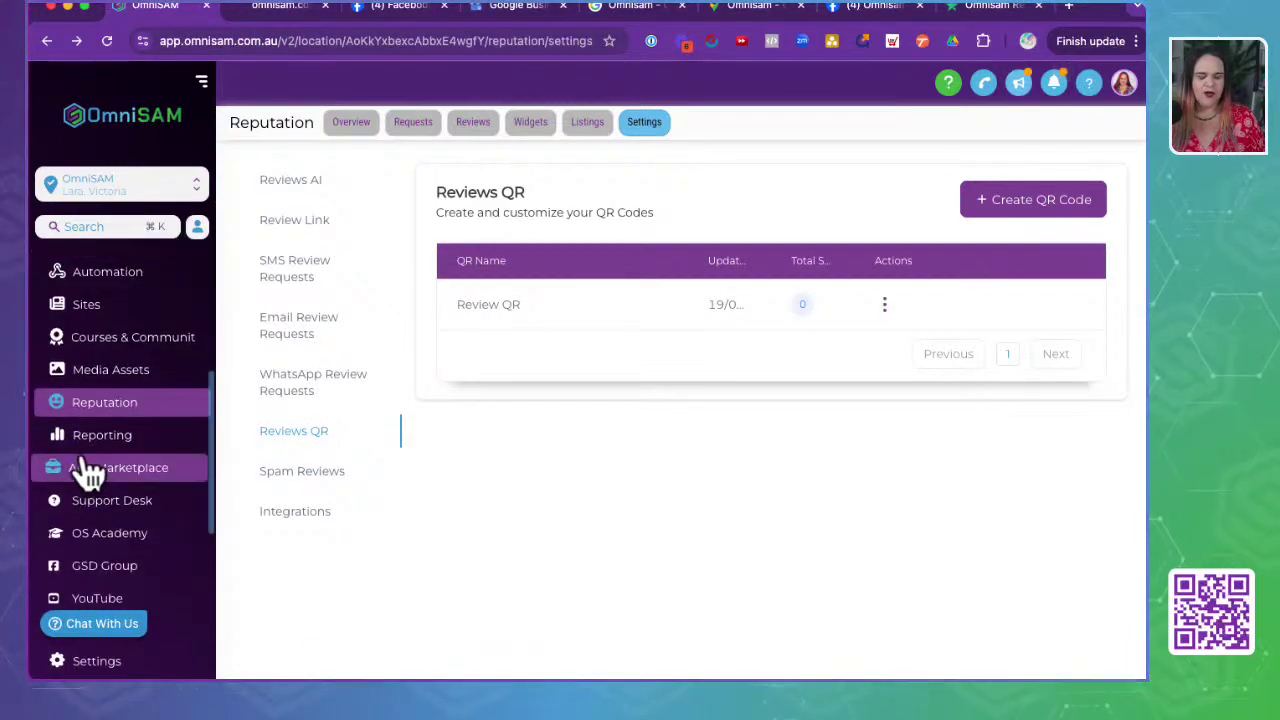
pyautogui.keyDown('super'); pyautogui.click(155, 372); pyautogui.keyUp('super')
pyautogui.click(262, 6)
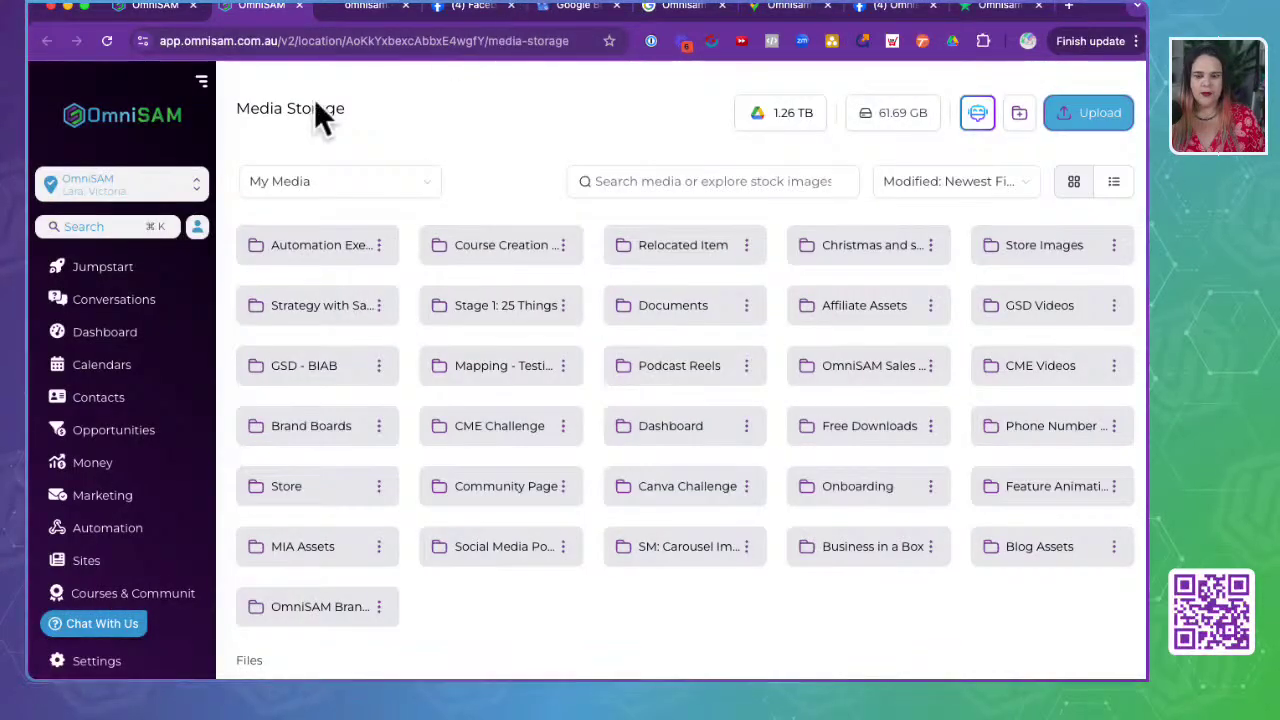
pyautogui.click(773, 182)
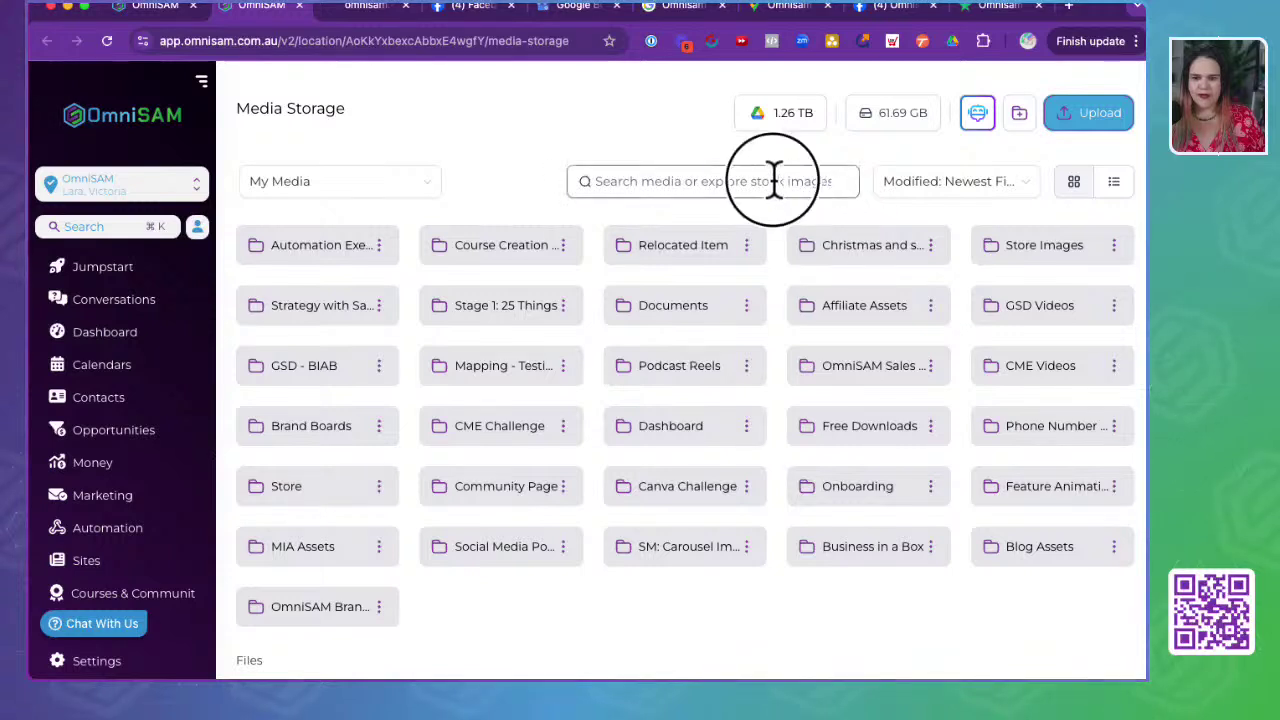
pyautogui.write('bran')
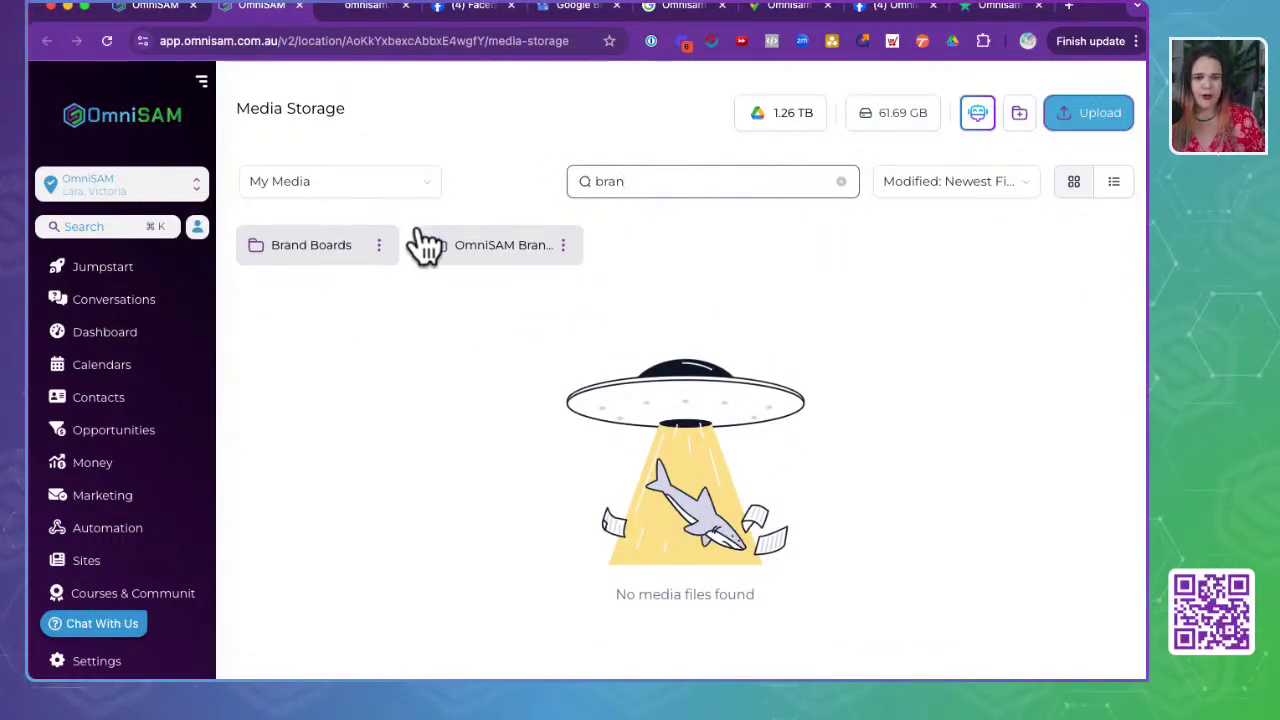
pyautogui.click(288, 248)
pyautogui.click(340, 262)
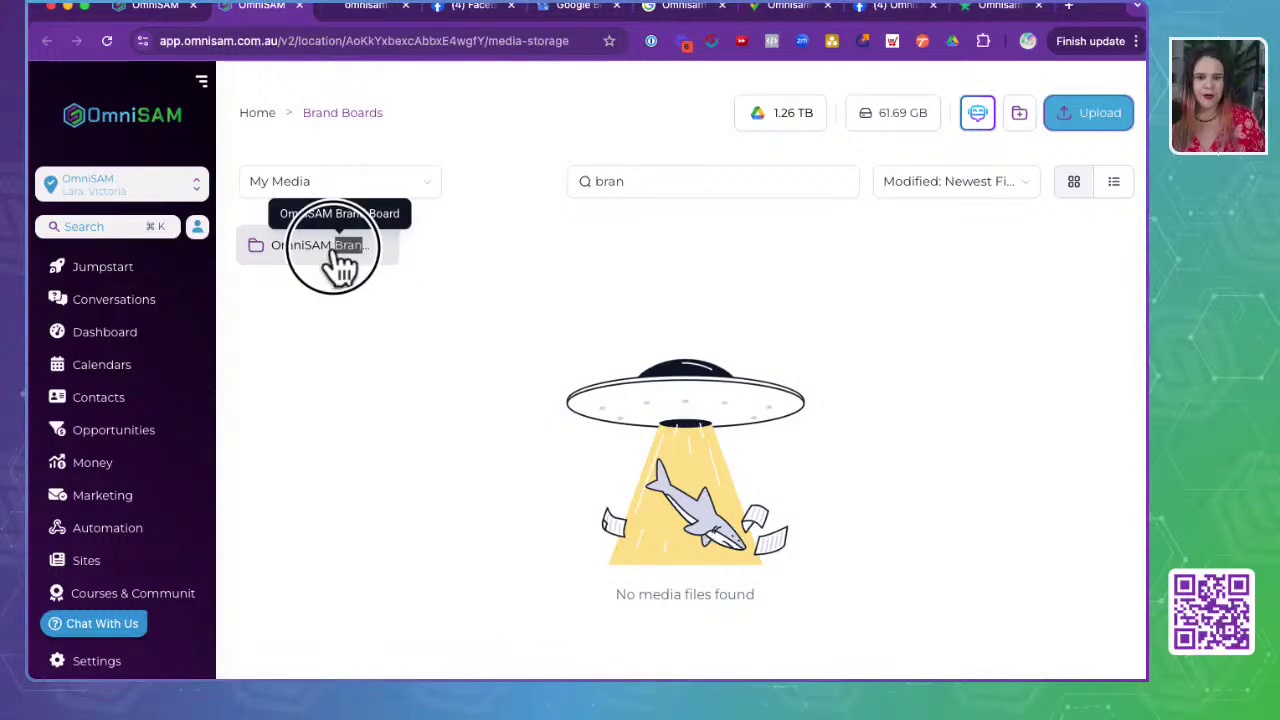
# - Upload the 2025__OmniSAM - Colour.webp logo into the OmniSAM Brand Board folder
pyautogui.scroll(-2, 773, 357)
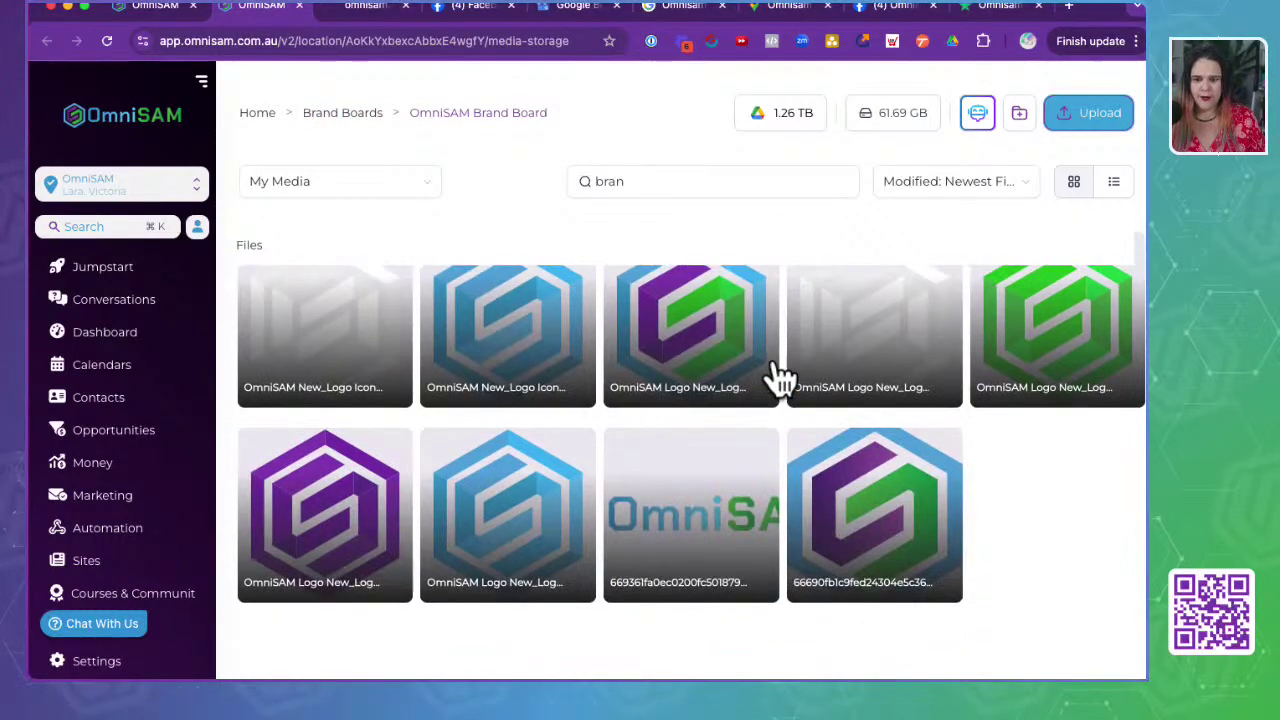
pyautogui.click(760, 449)
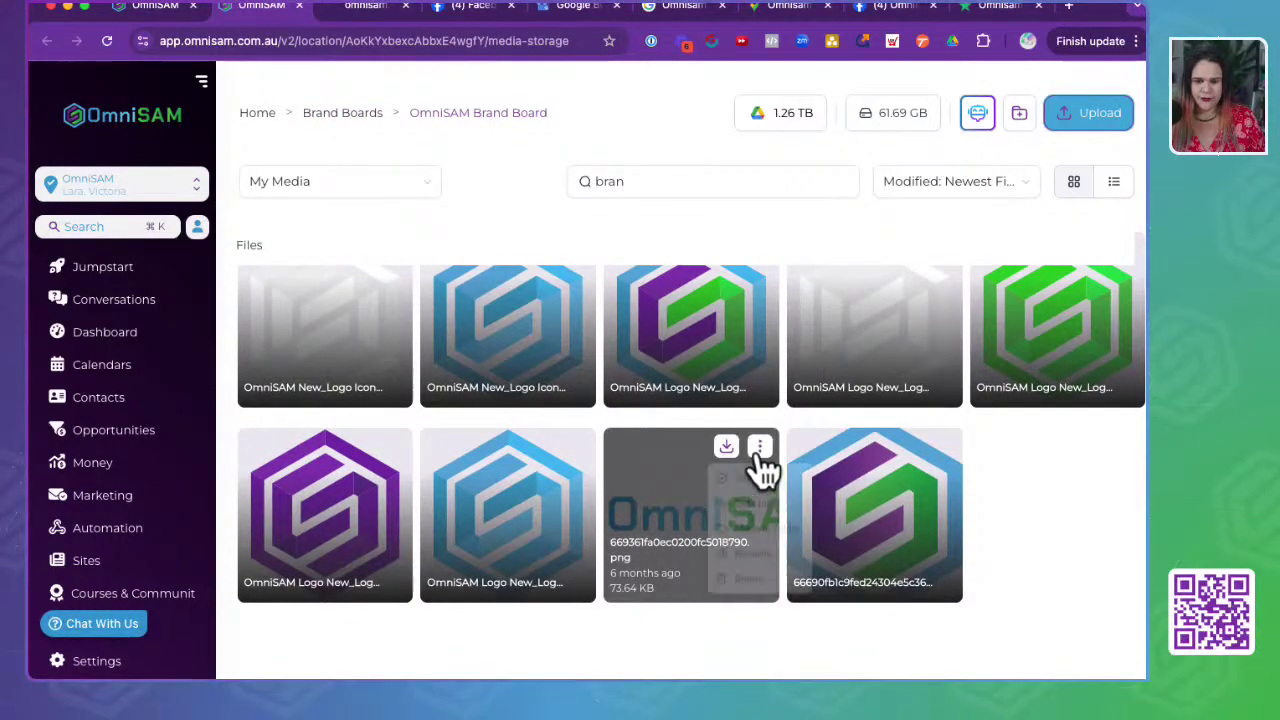
pyautogui.scroll(2, 757, 466)
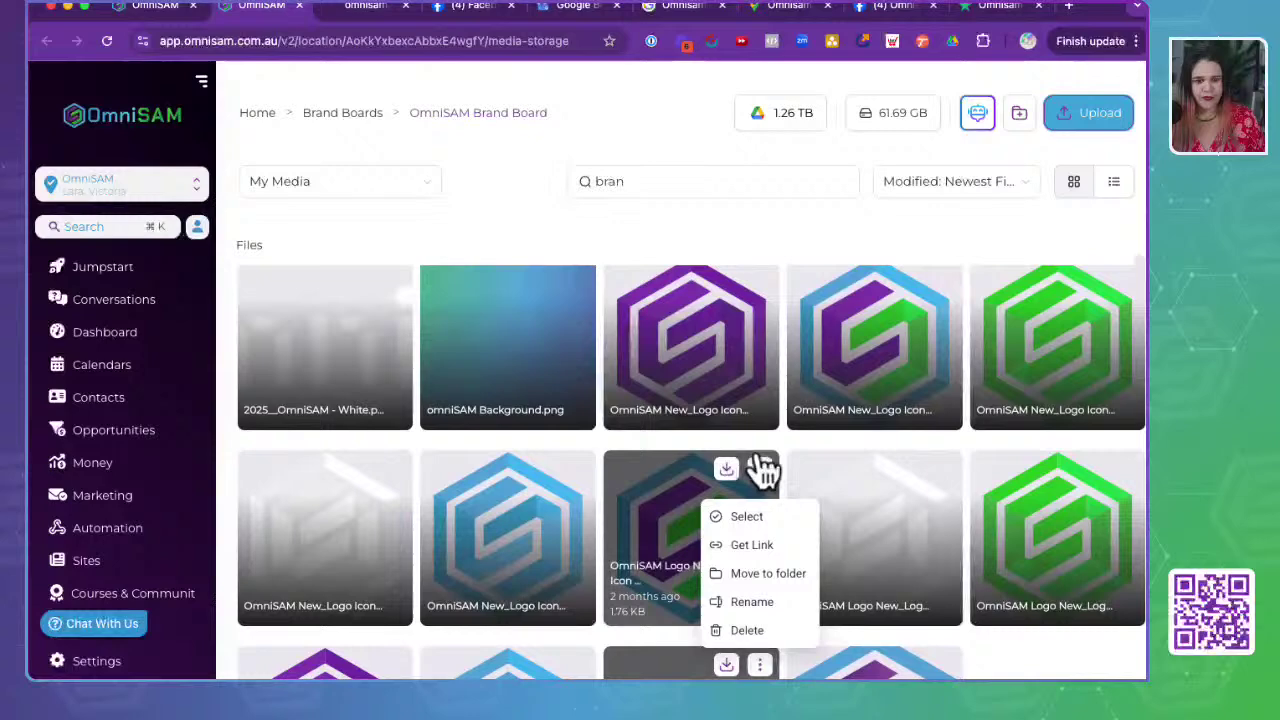
pyautogui.click(705, 248)
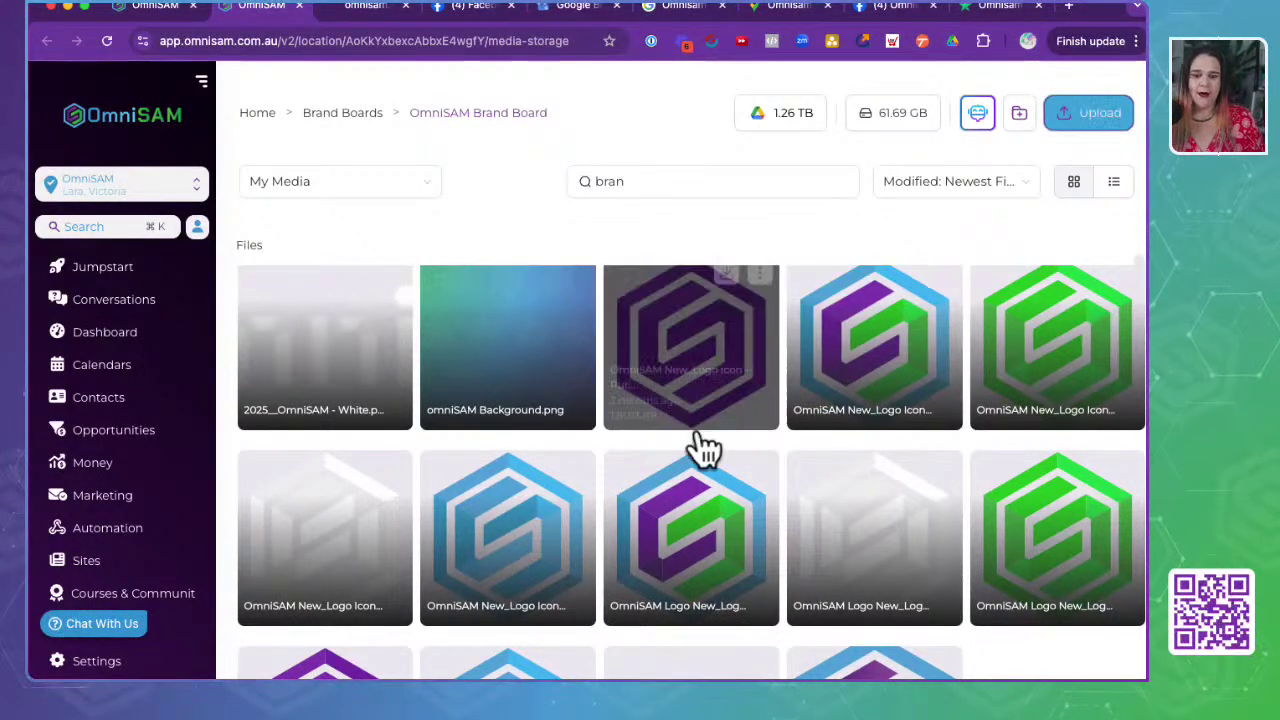
pyautogui.scroll(-2, 697, 437)
pyautogui.scroll(3, 698, 430)
pyautogui.scroll(3, 820, 425)
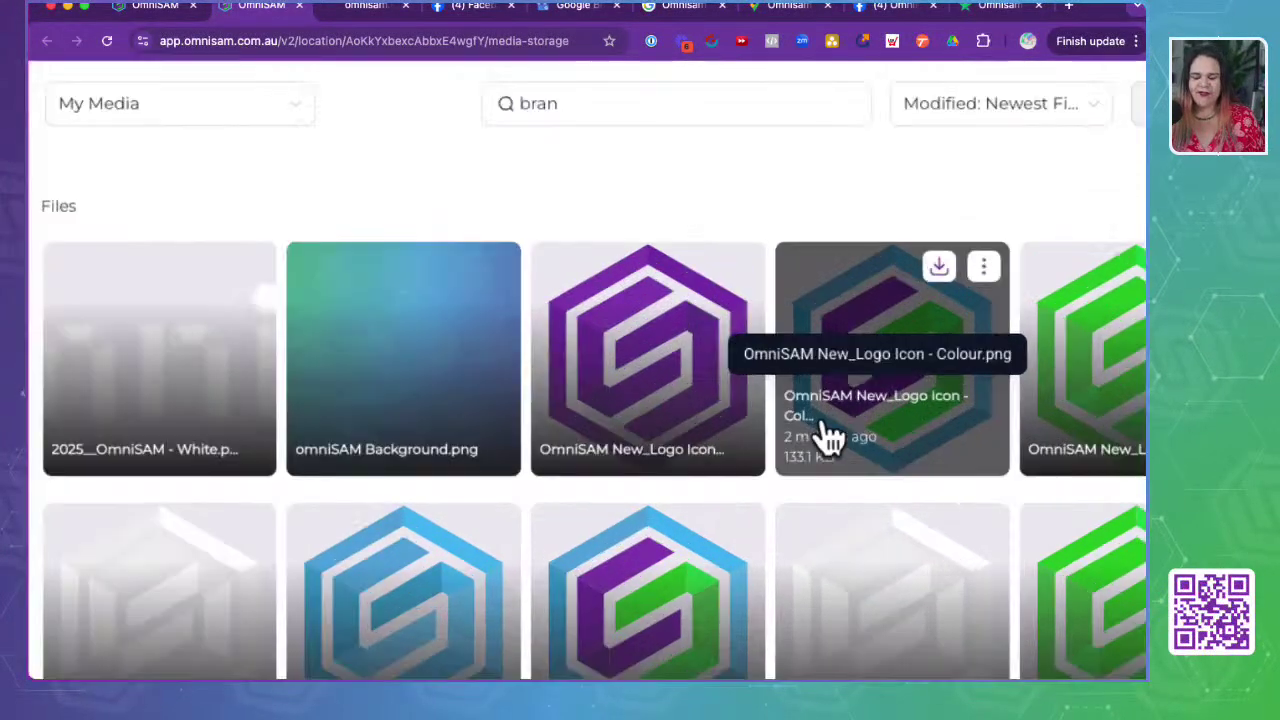
pyautogui.scroll(5, 828, 437)
pyautogui.scroll(-5, 366, 386)
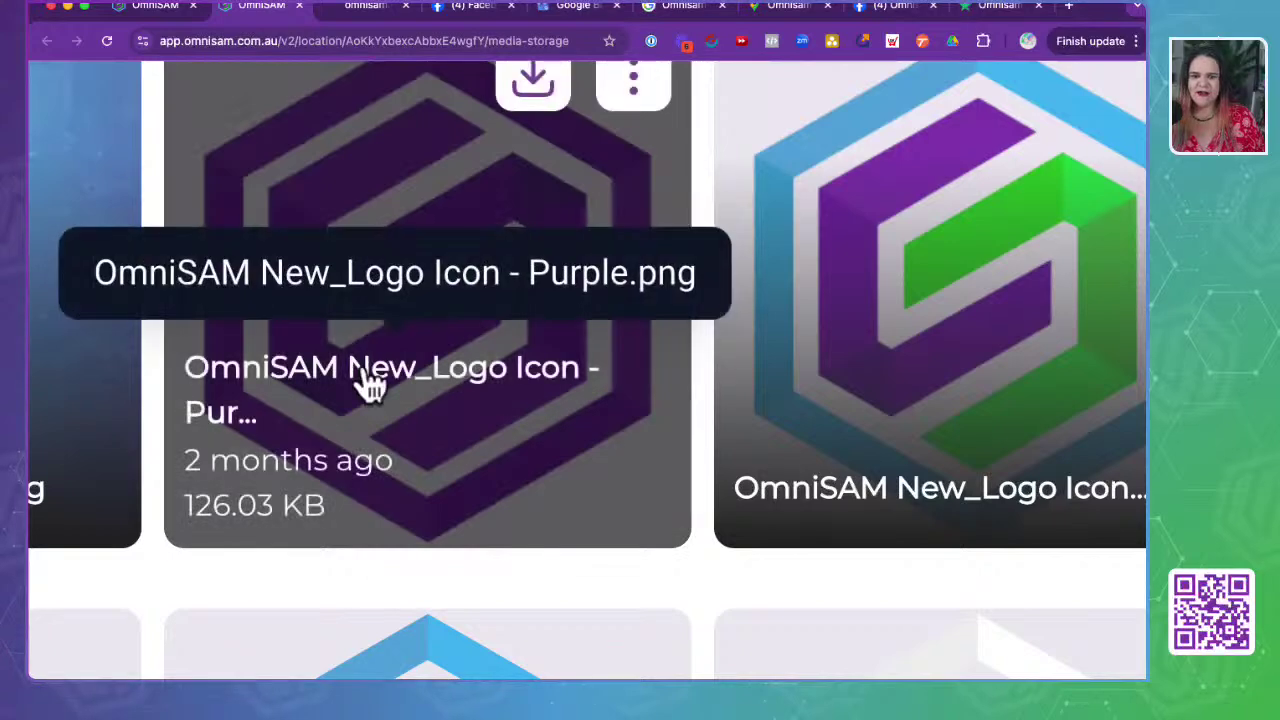
pyautogui.click(1069, 116)
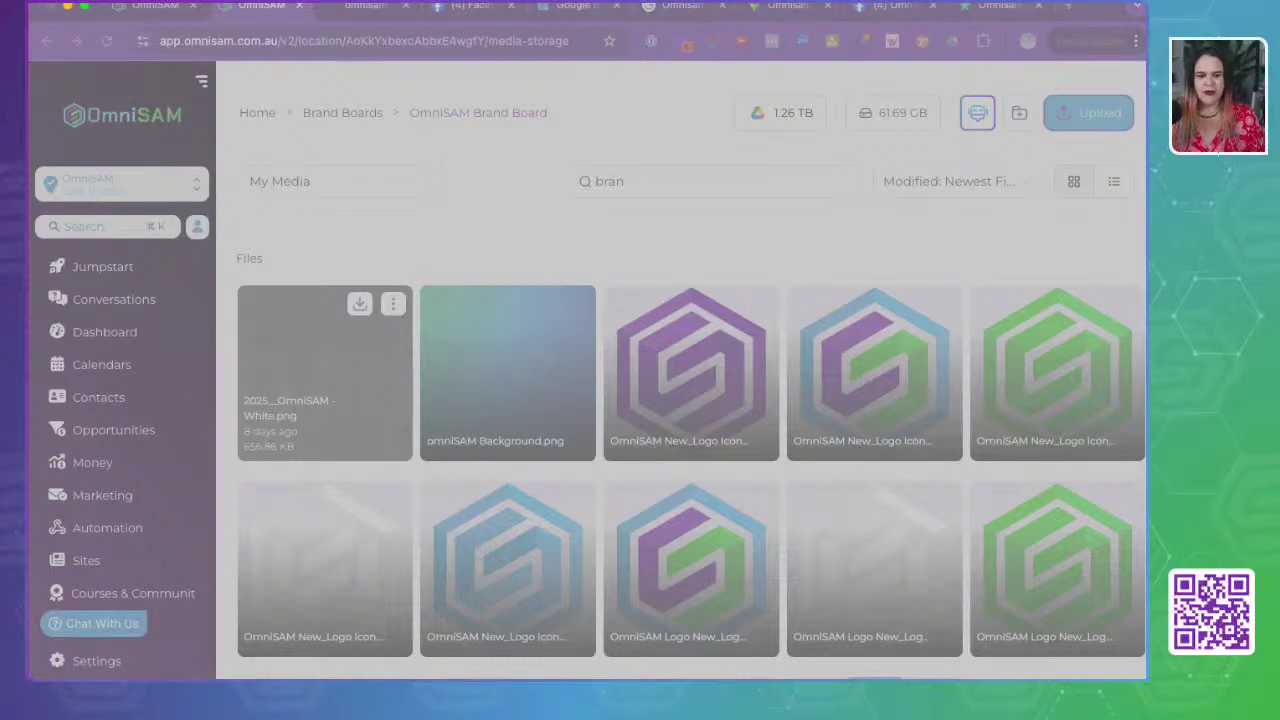
pyautogui.click(774, 518)
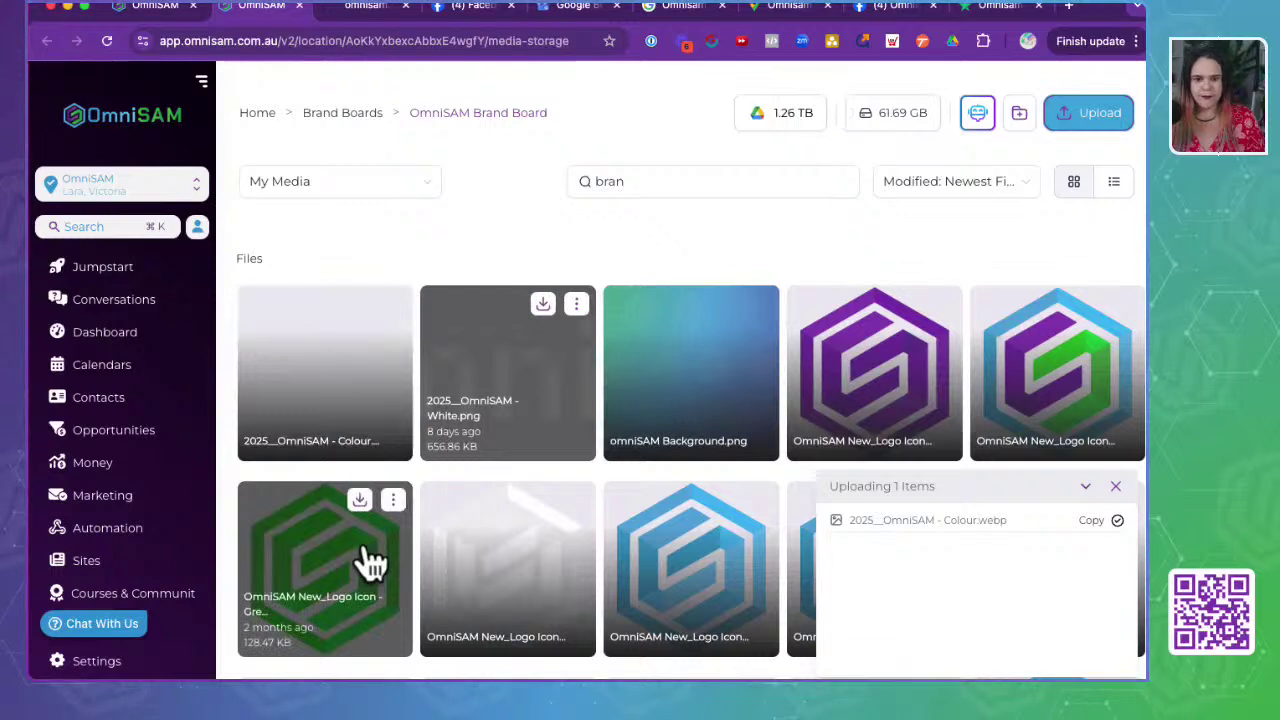
# - Copy the uploaded colour logo's link and return to the Reputation settings tab
pyautogui.click(394, 306)
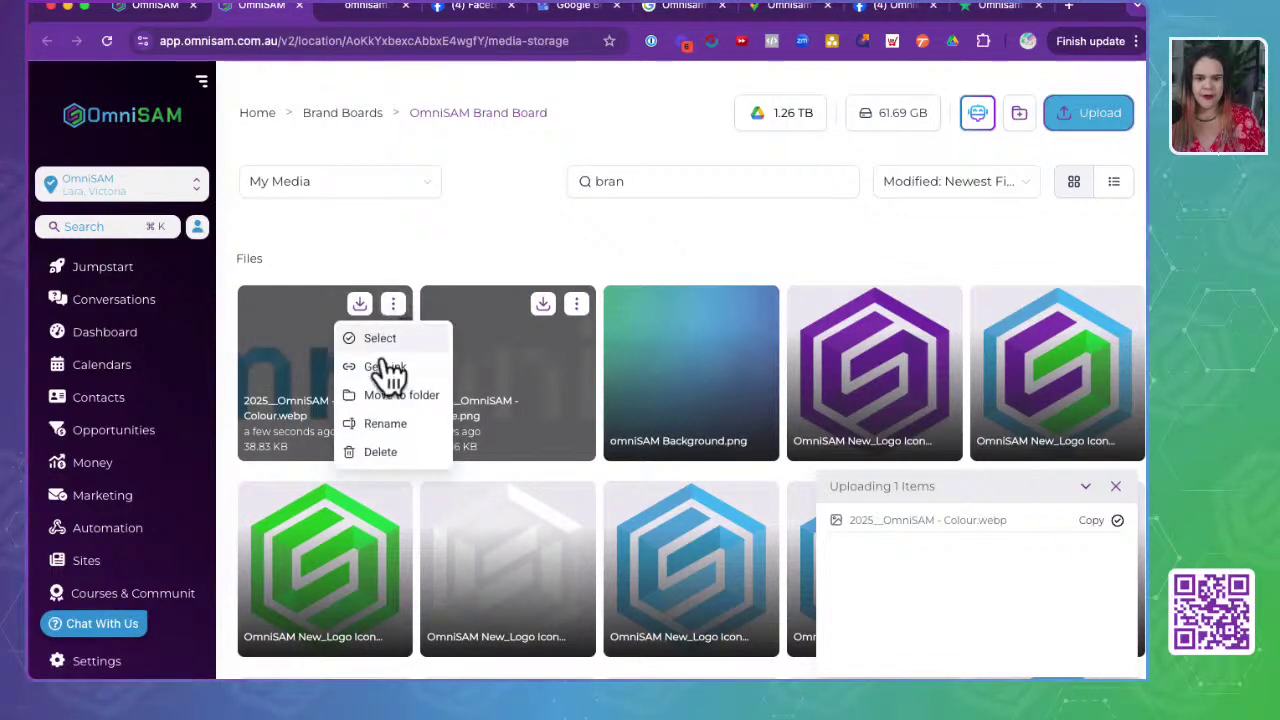
pyautogui.click(387, 367)
pyautogui.click(155, 8)
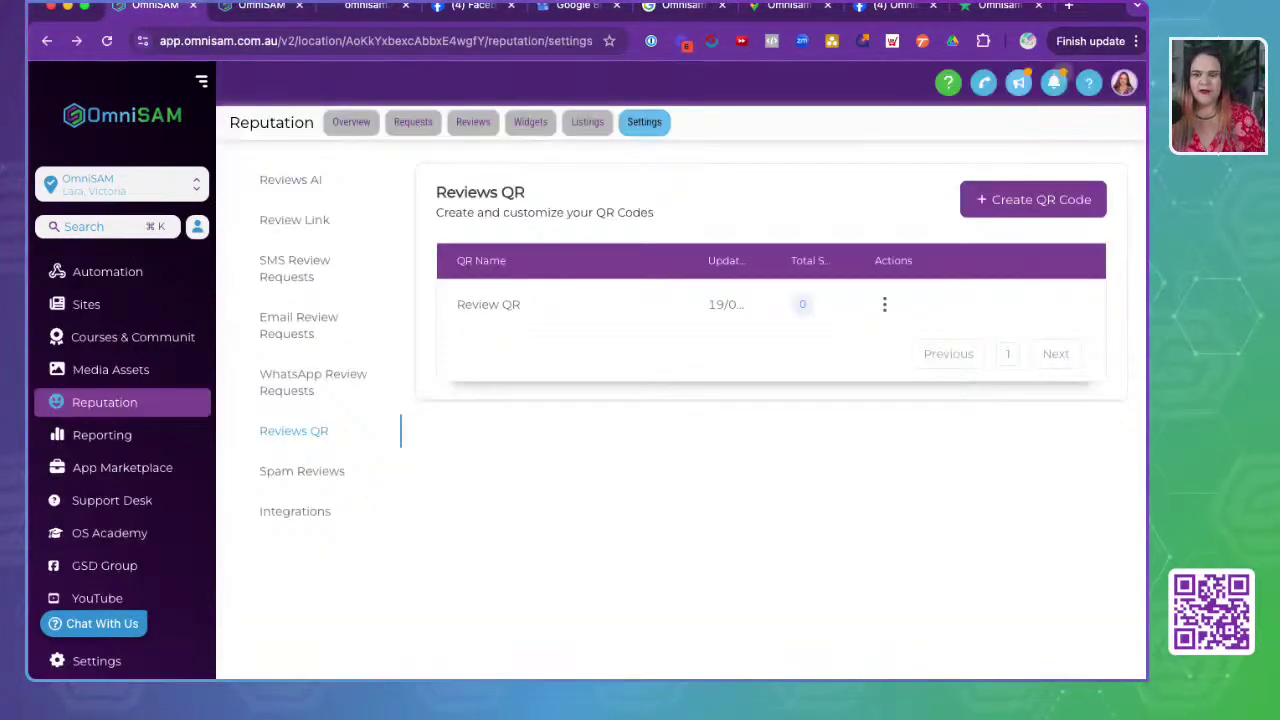
# - Replace the Review QR logo with the pasted colour OmniSAM logo link, enlarge and centre it, and save
pyautogui.click(884, 304)
pyautogui.click(878, 226)
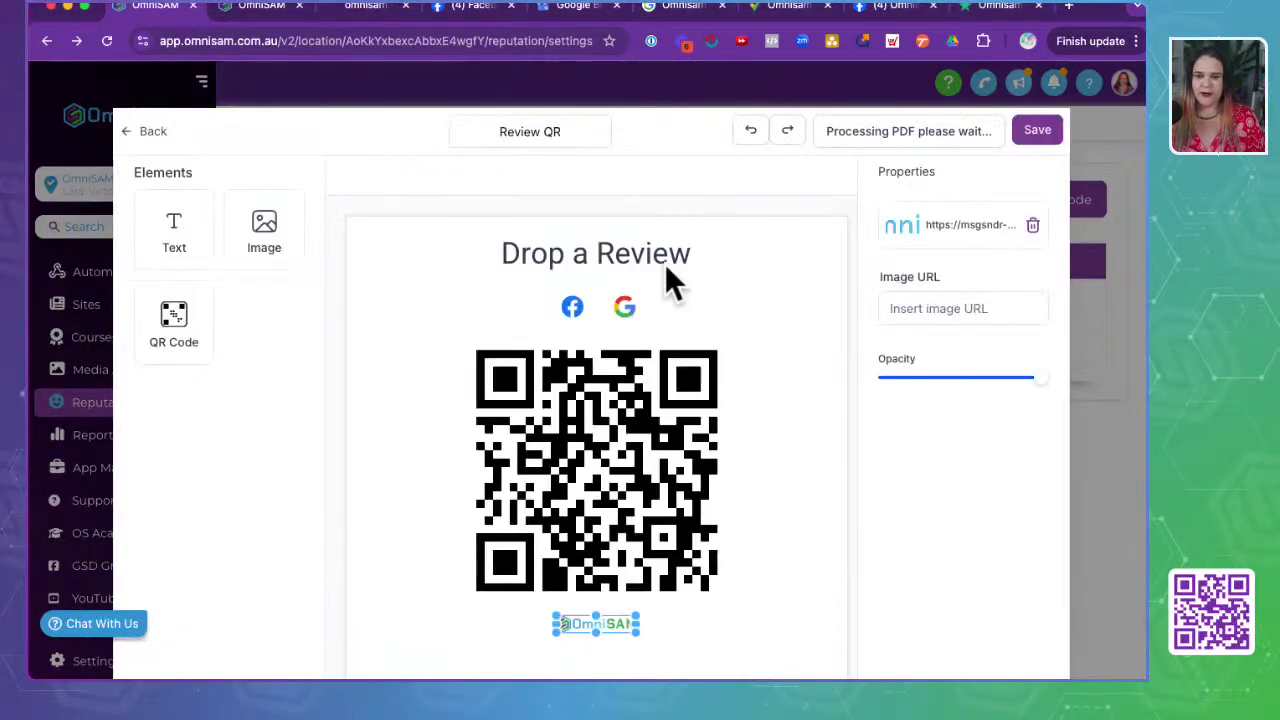
pyautogui.click(946, 307)
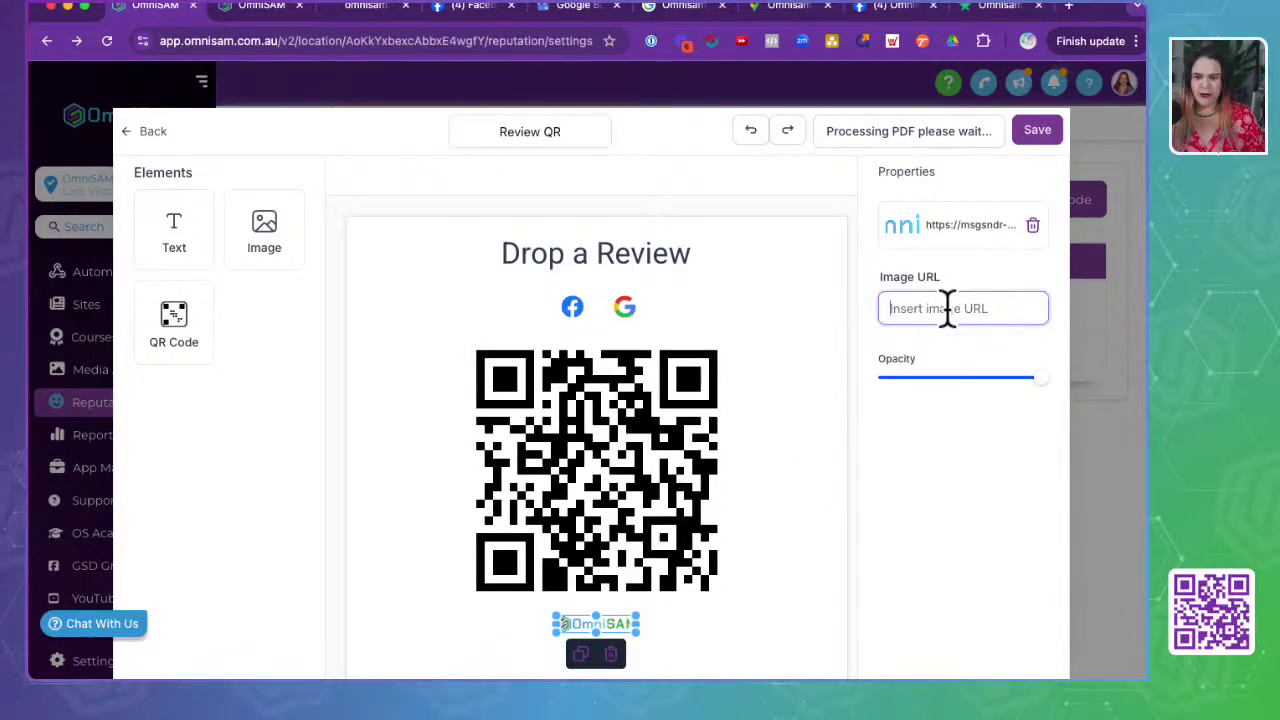
pyautogui.press('super+v')
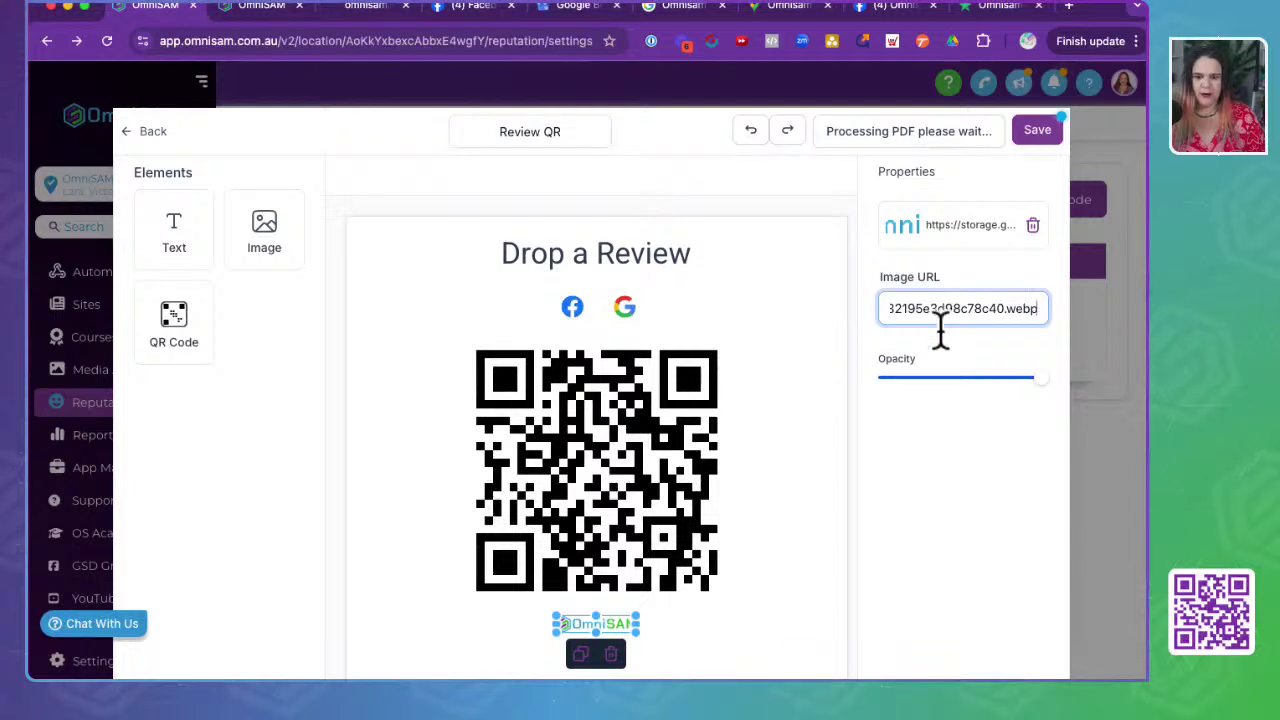
pyautogui.moveTo(554, 615); pyautogui.dragTo(443, 600)
pyautogui.moveTo(566, 622); pyautogui.dragTo(623, 635)
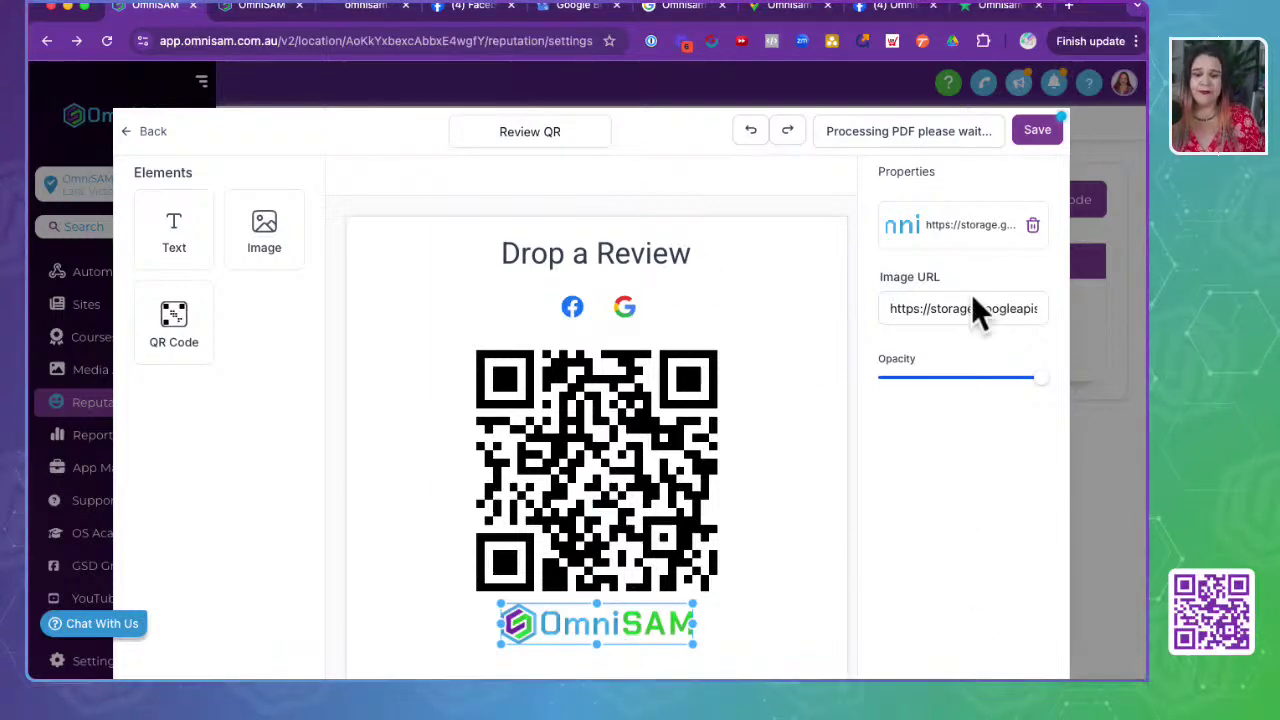
pyautogui.click(1034, 130)
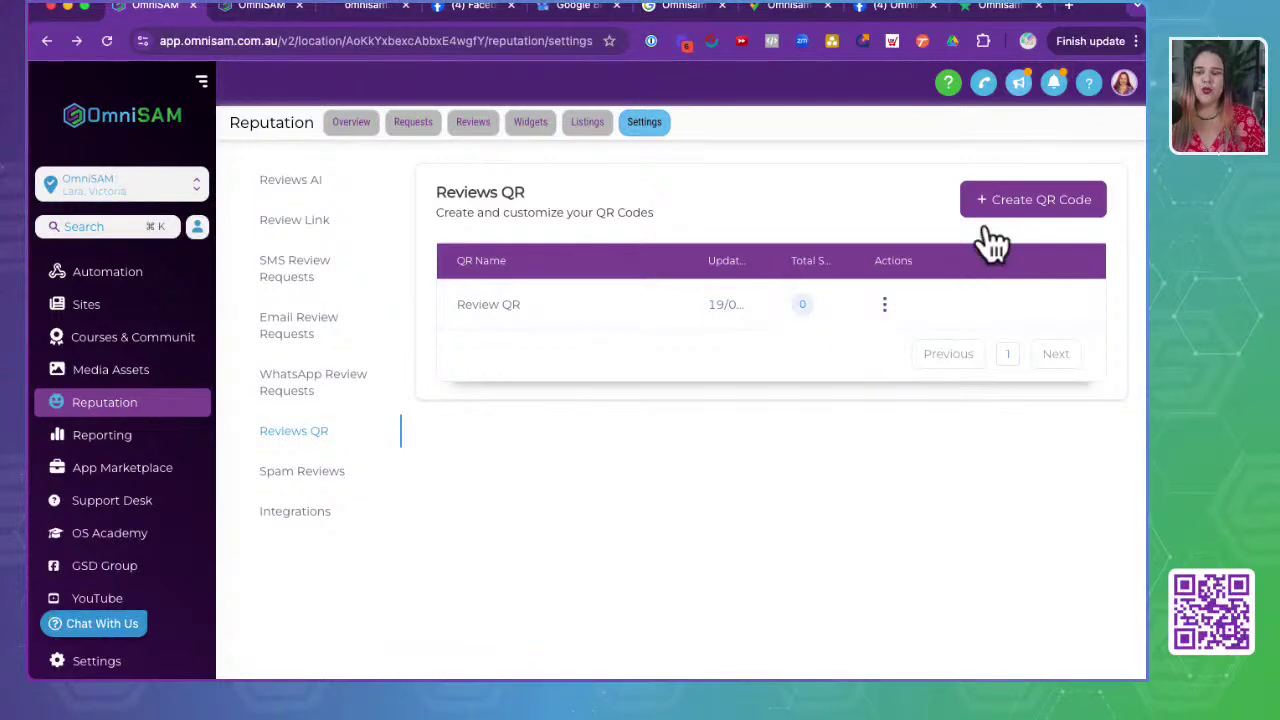
# - Reopen the Review QR design, download it, and save it back to the Reviews QR list
pyautogui.click(886, 318)
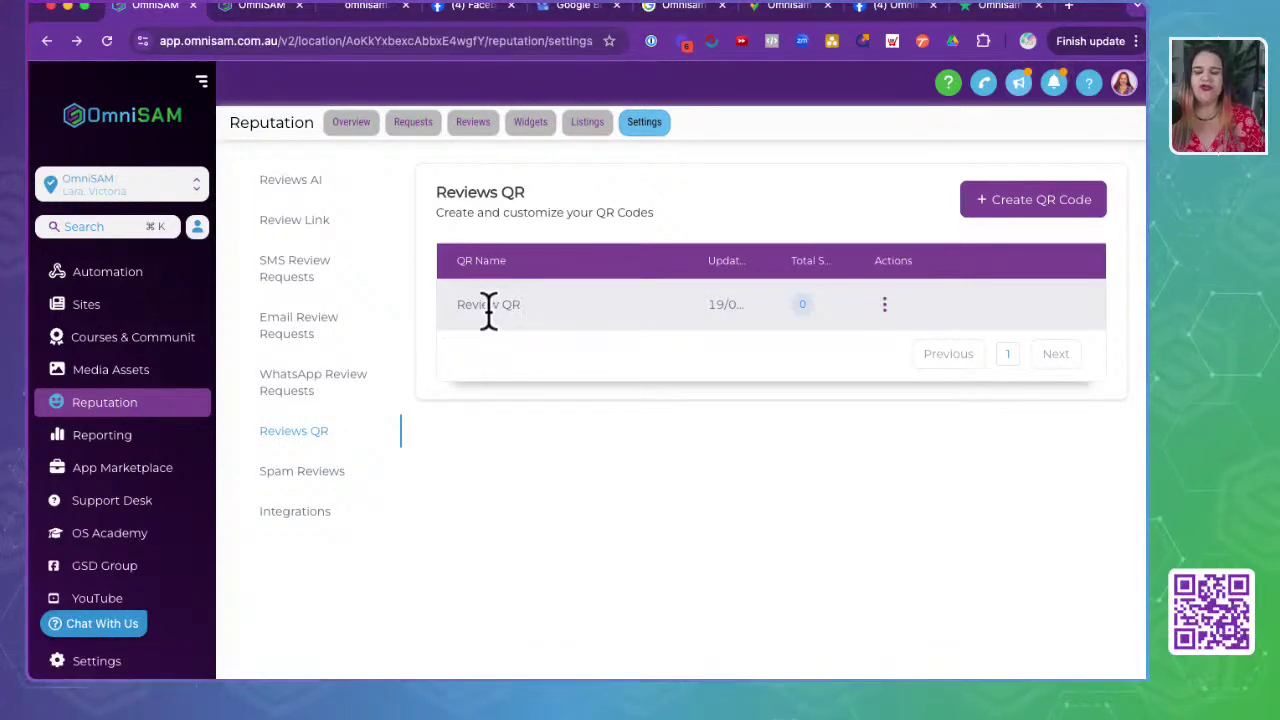
pyautogui.click(885, 306)
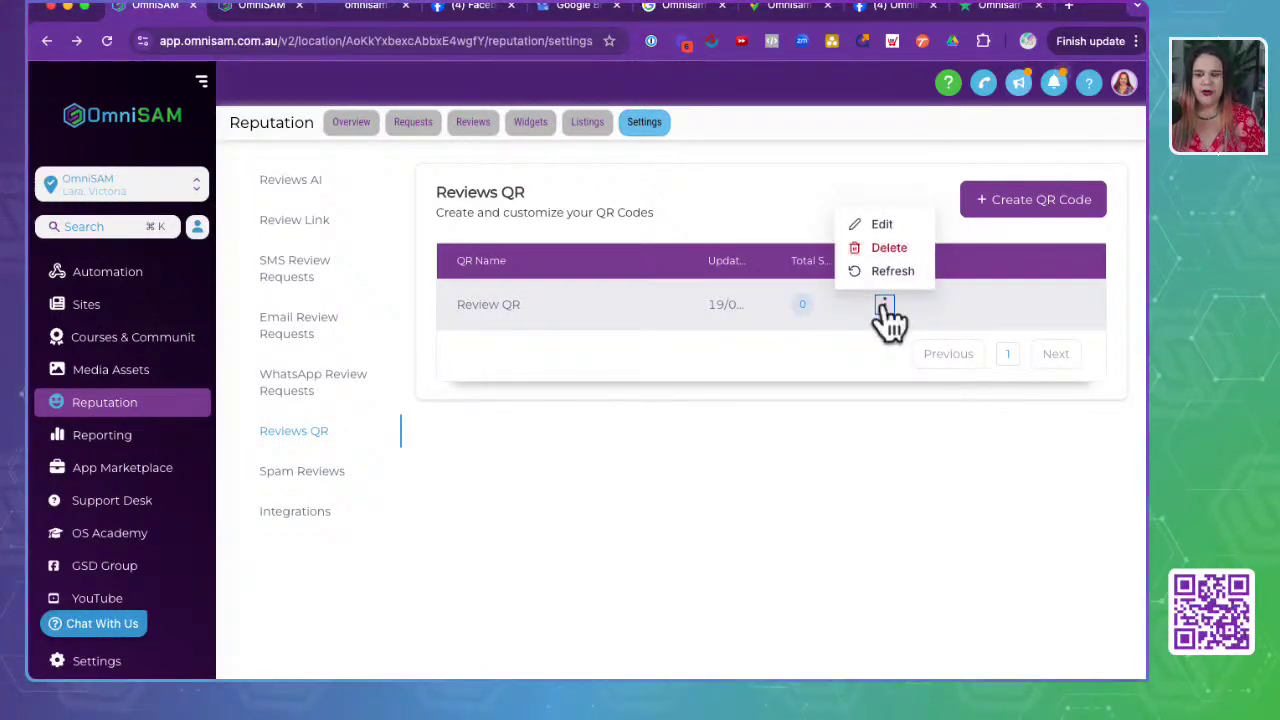
pyautogui.click(879, 224)
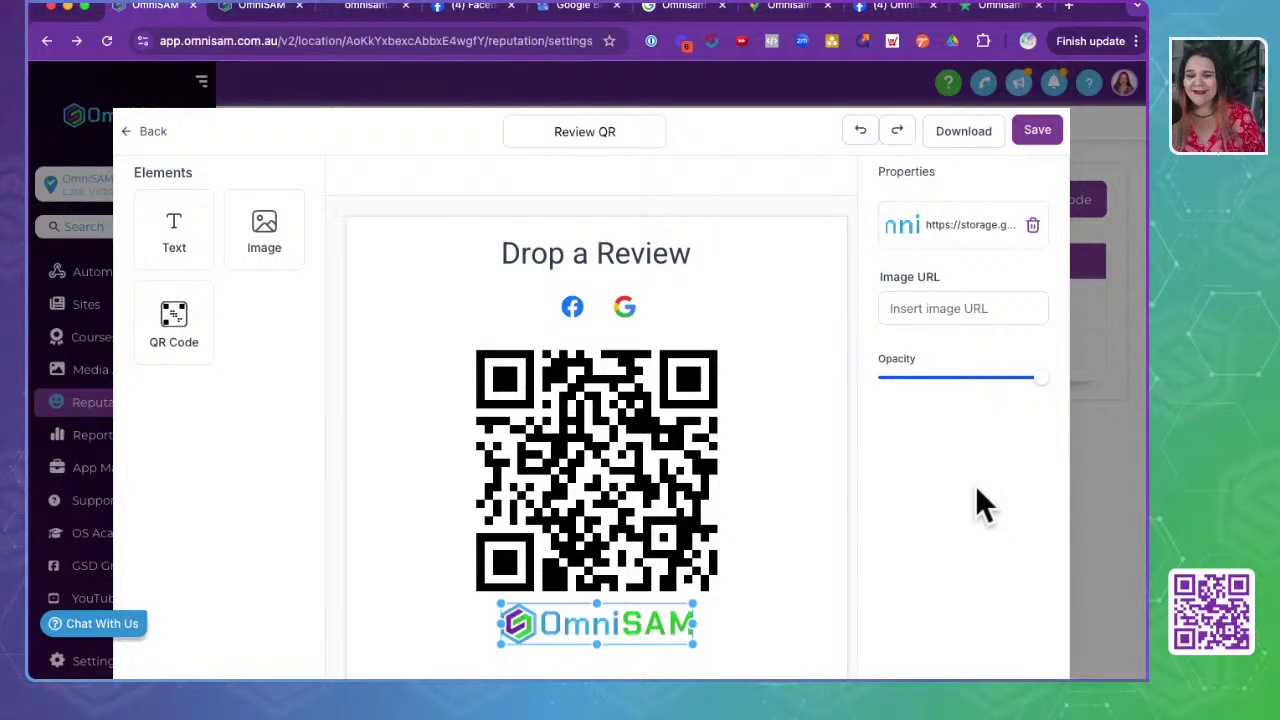
pyautogui.scroll(-1, 976, 488)
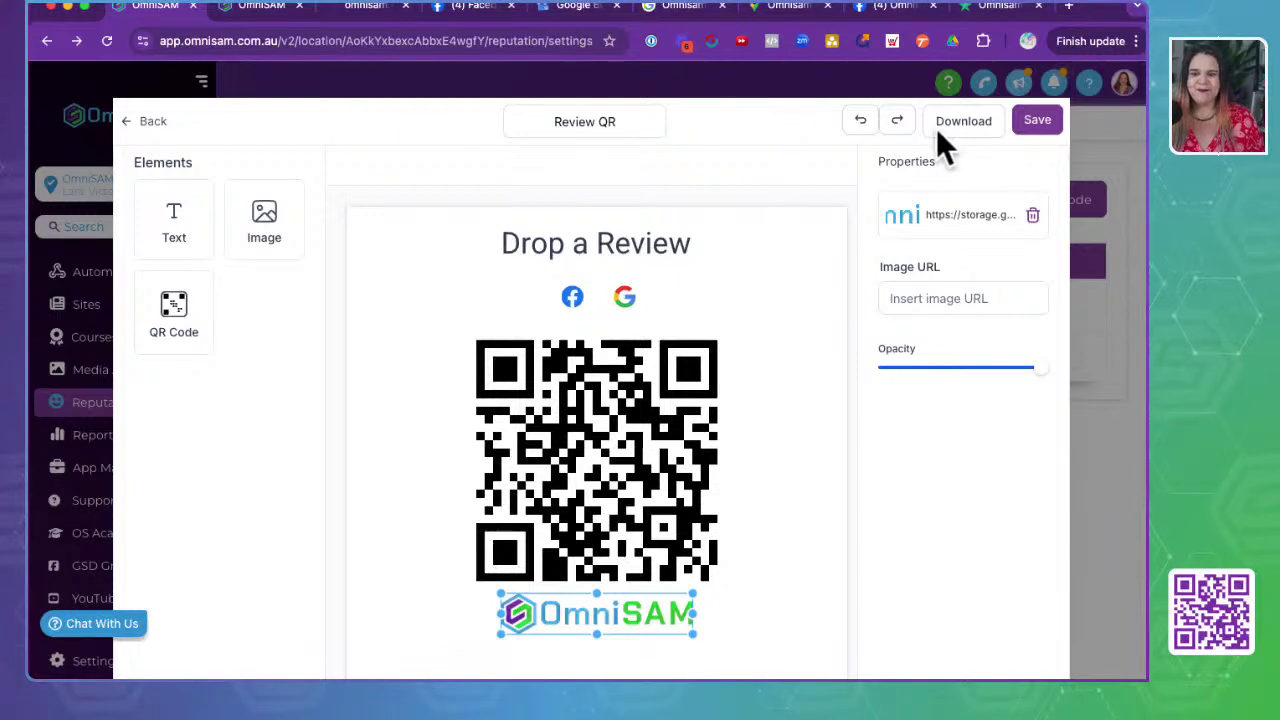
pyautogui.click(962, 123)
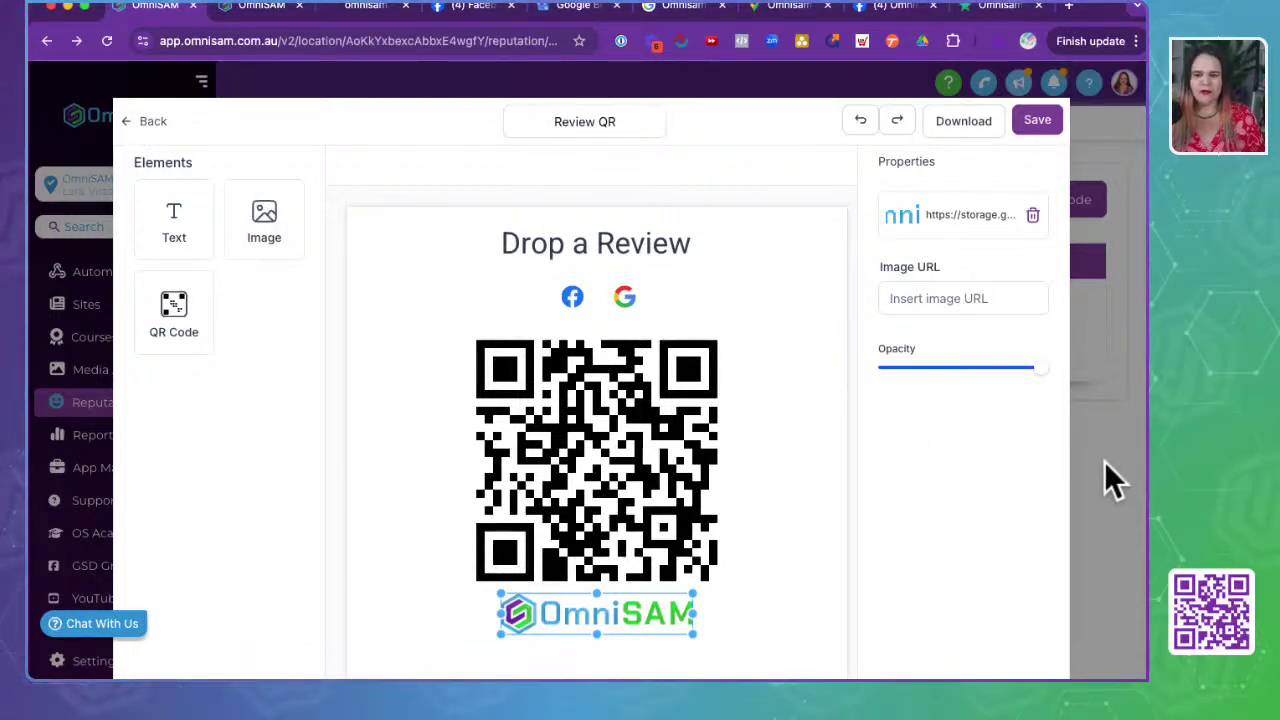
pyautogui.click(1028, 122)
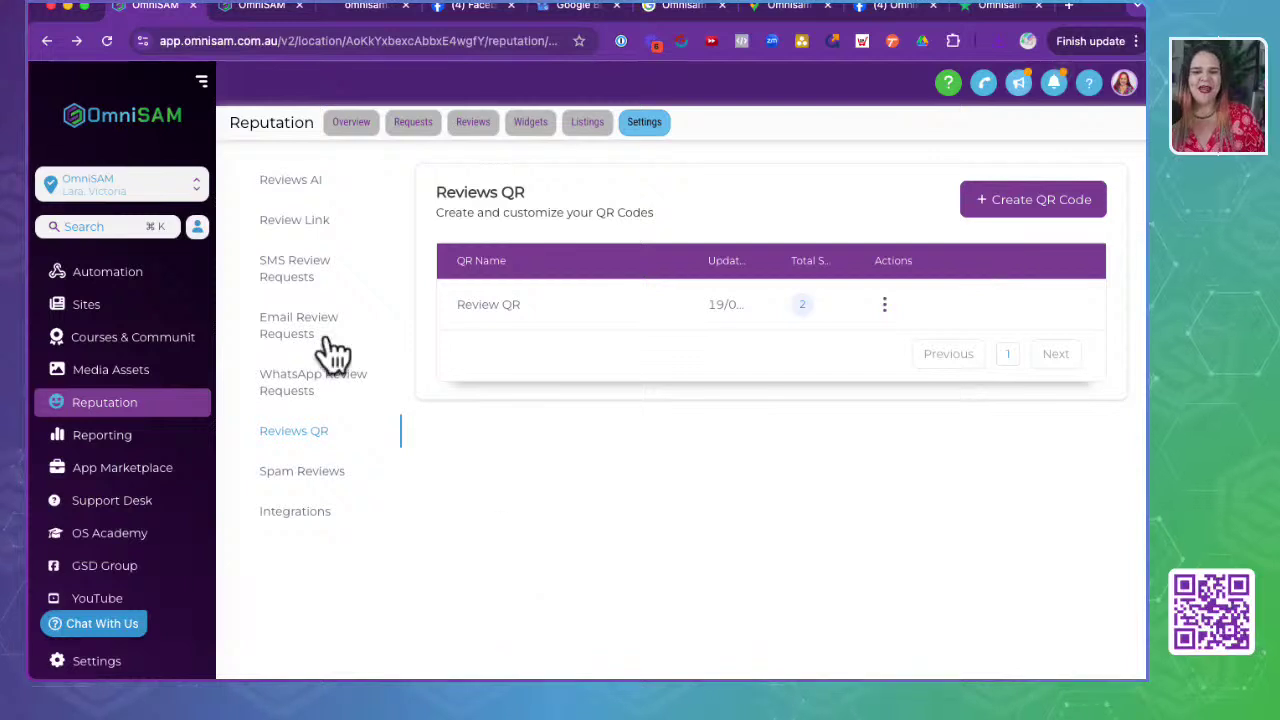
# - Set Spam Reviews automatic detection to On, save it, and go to the Integrations page
pyautogui.click(279, 474)
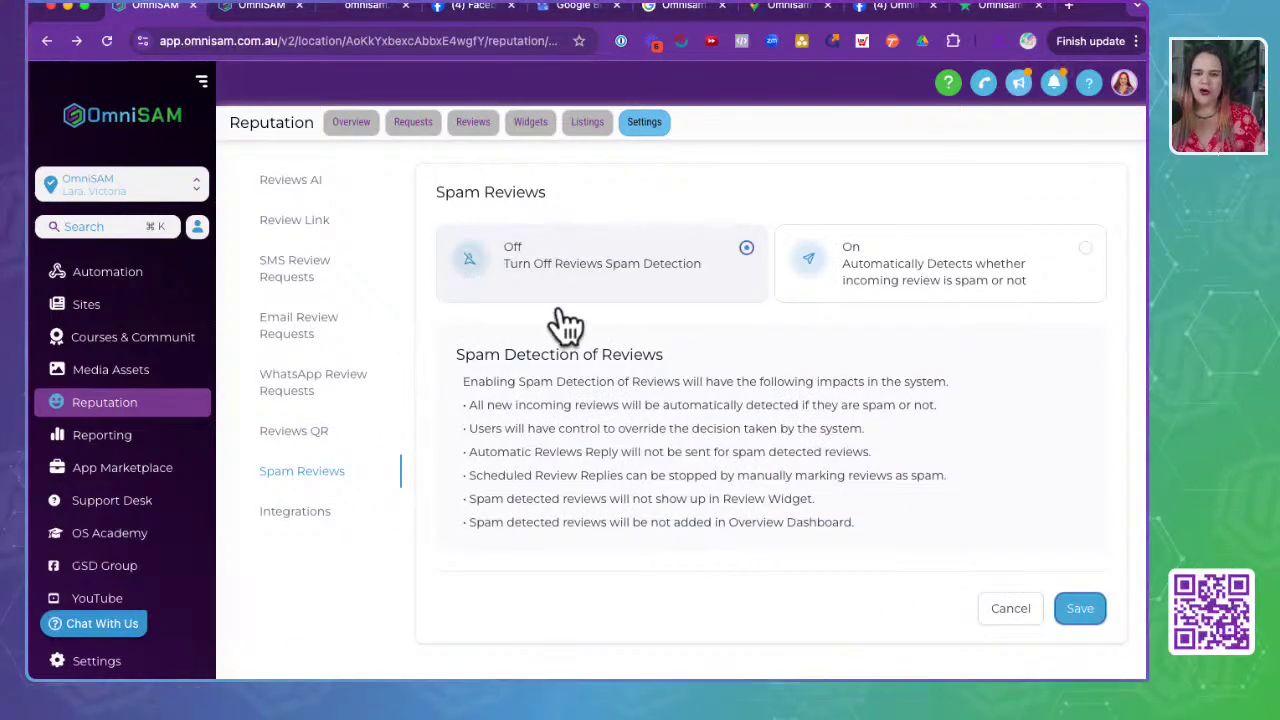
pyautogui.click(1008, 286)
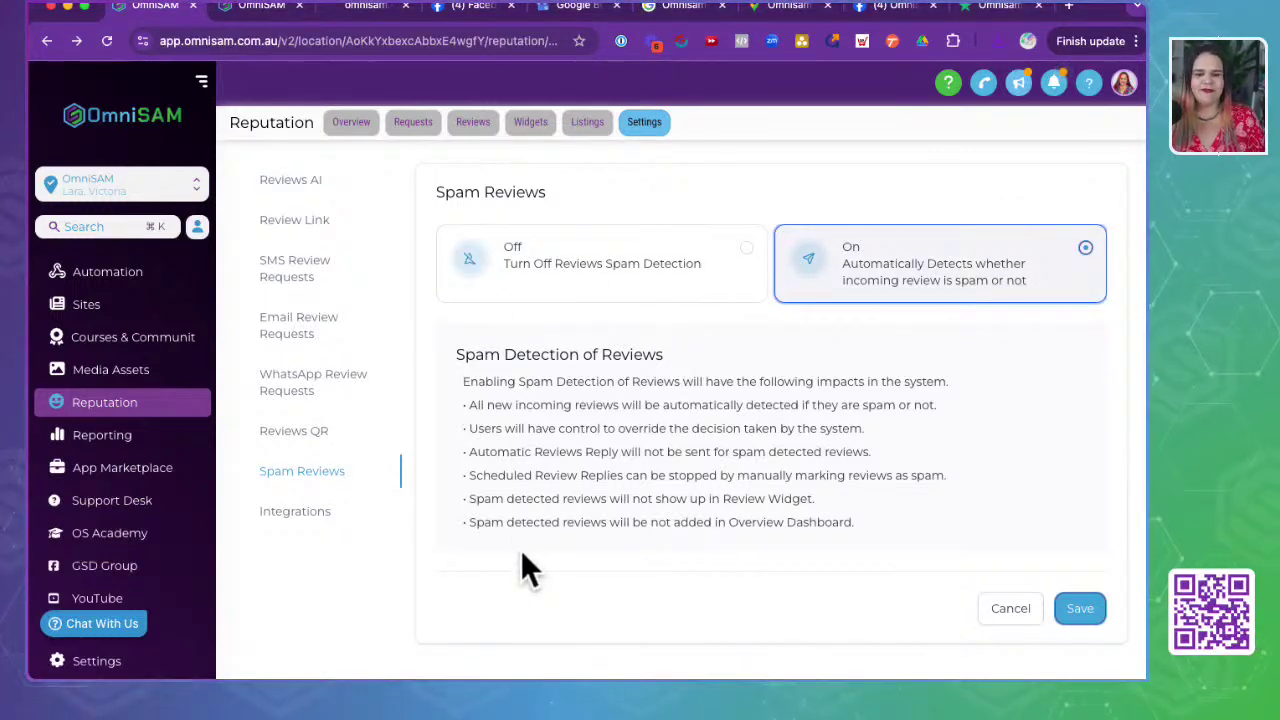
pyautogui.click(453, 354)
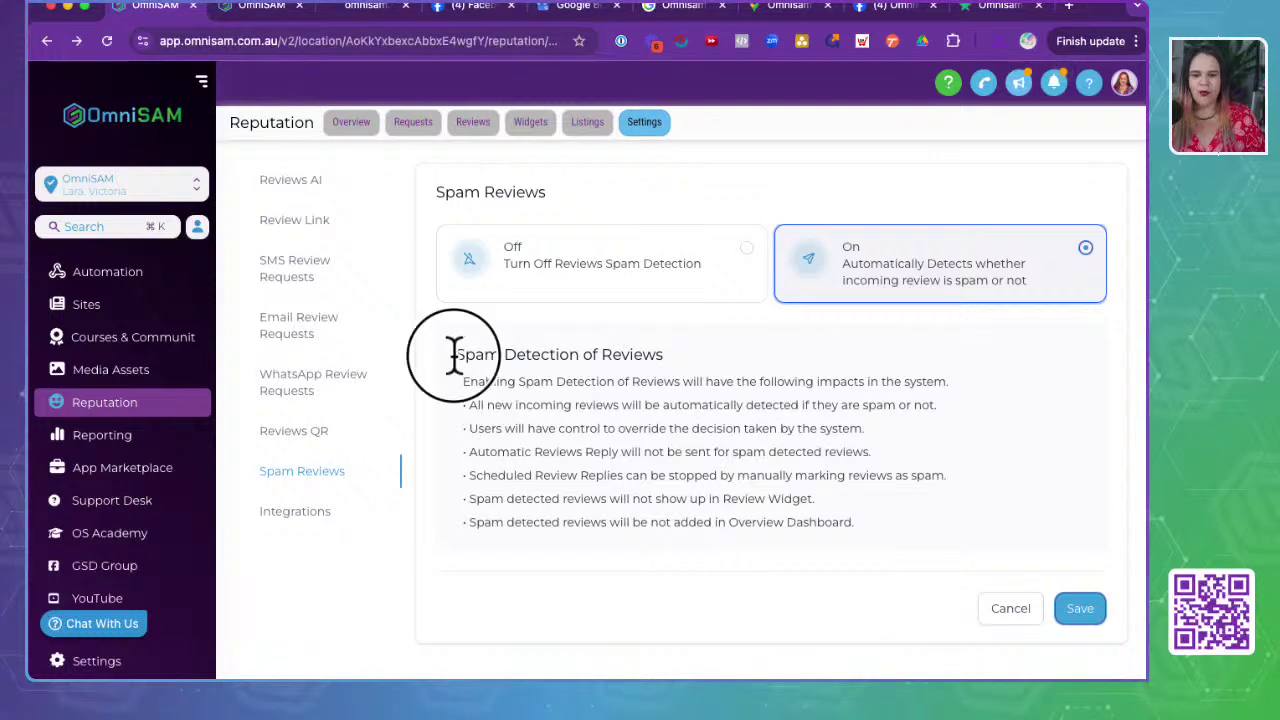
pyautogui.moveTo(453, 354); pyautogui.dragTo(881, 536)
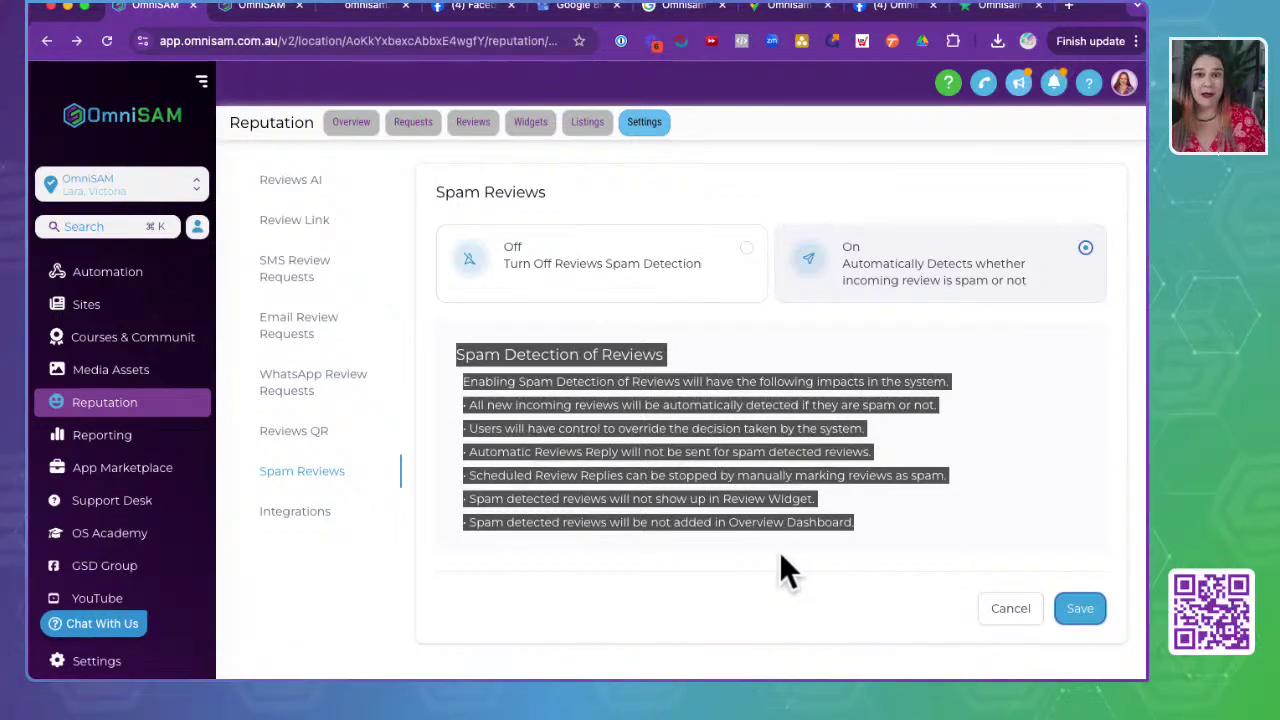
pyautogui.click(697, 557)
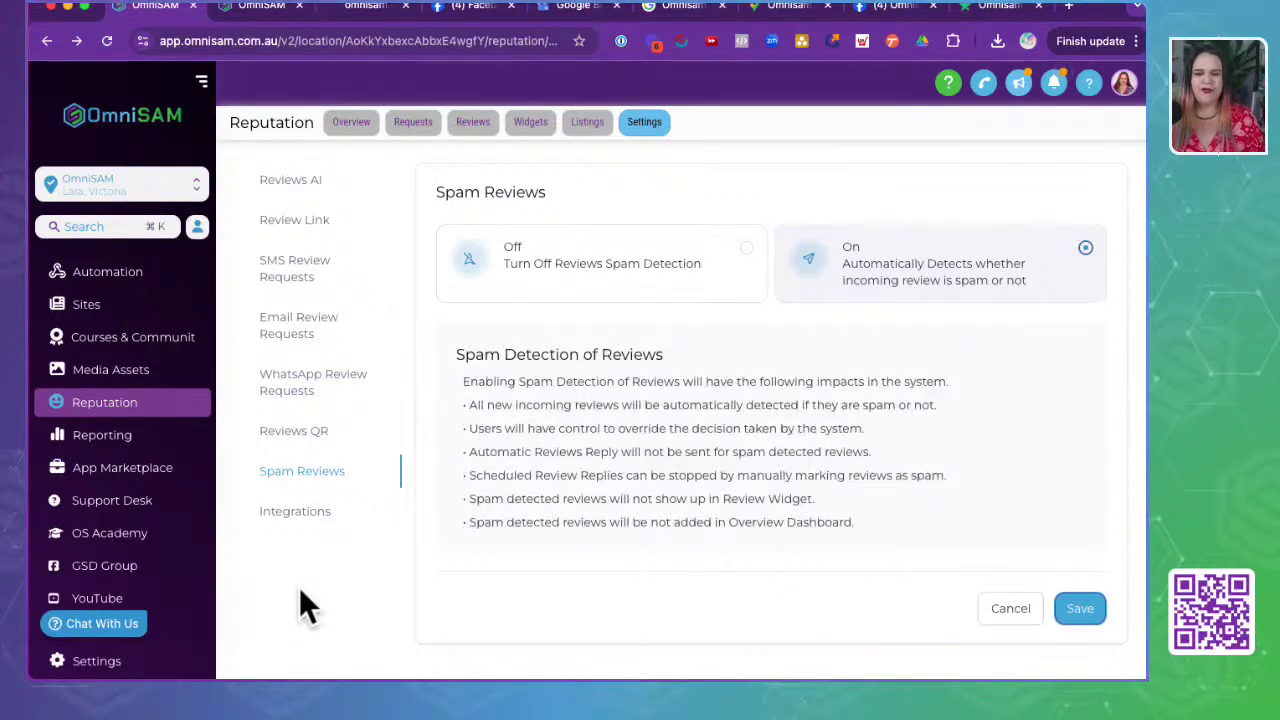
pyautogui.click(1090, 603)
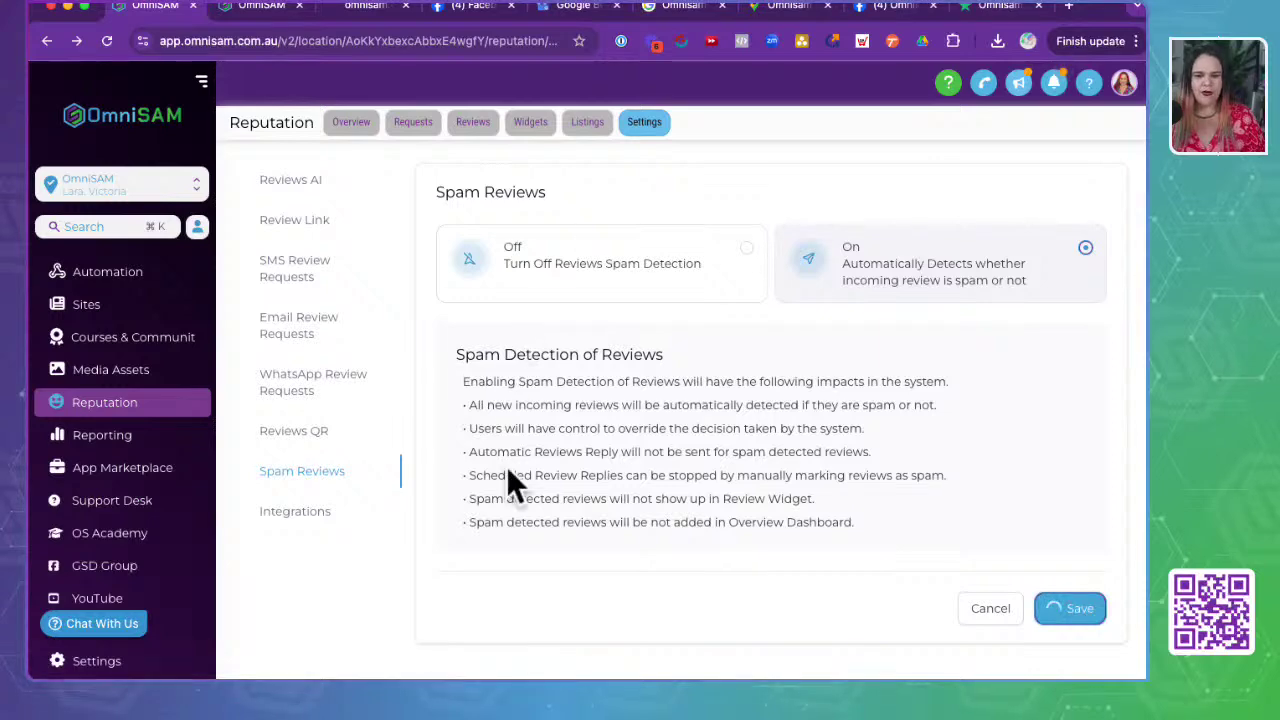
pyautogui.click(295, 513)
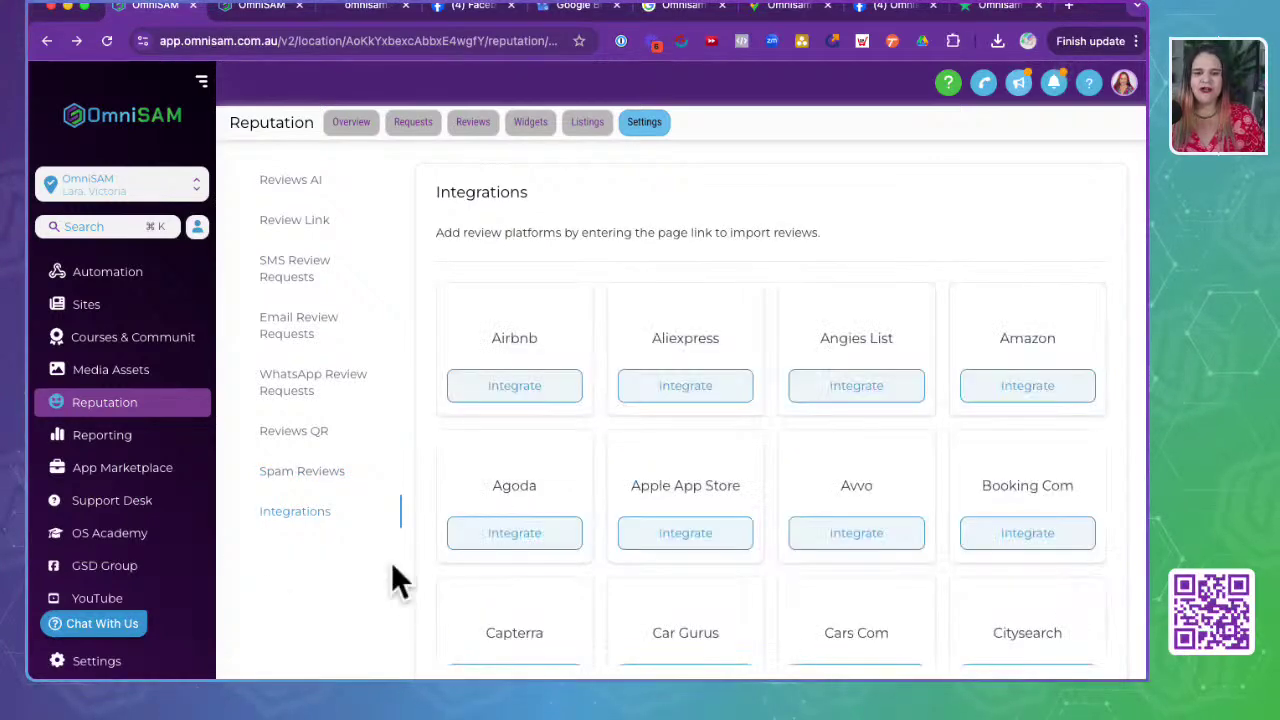
# - Scroll the Integrations grid down to Trustpilot and begin integrating it
pyautogui.scroll(-2, 896, 454)
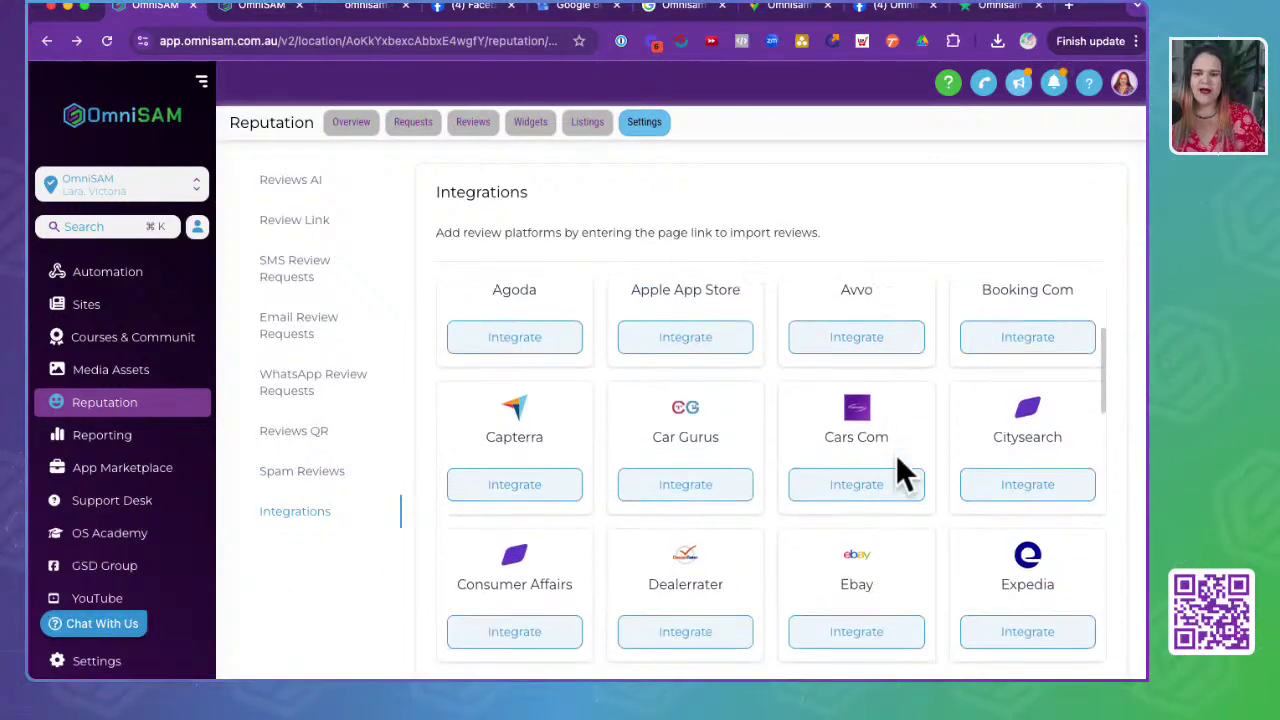
pyautogui.scroll(-3, 897, 462)
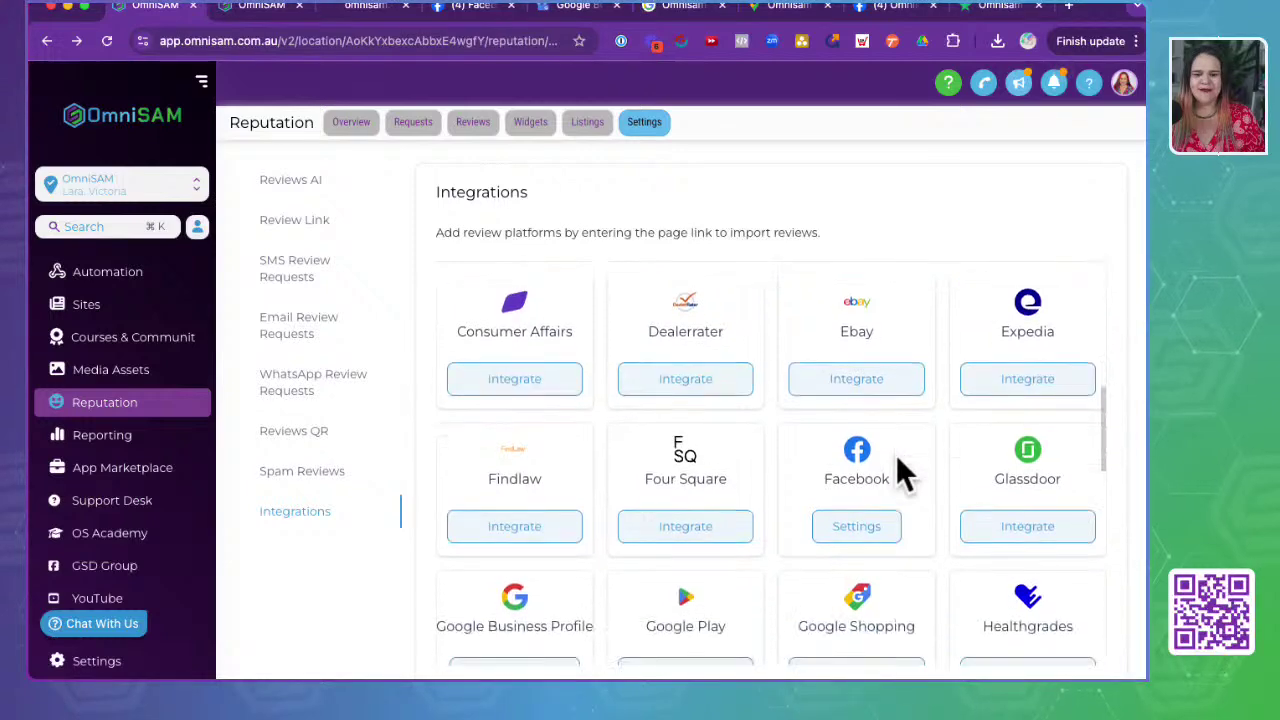
pyautogui.scroll(-4, 896, 454)
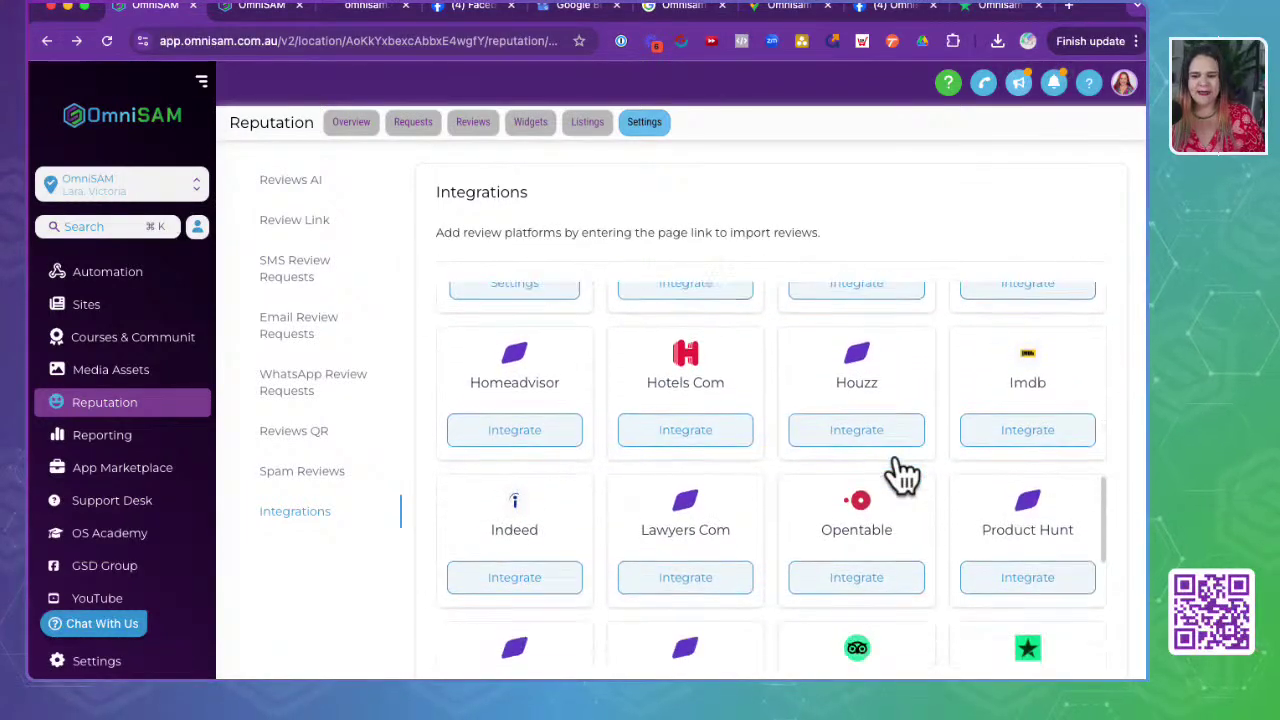
pyautogui.scroll(-3, 897, 462)
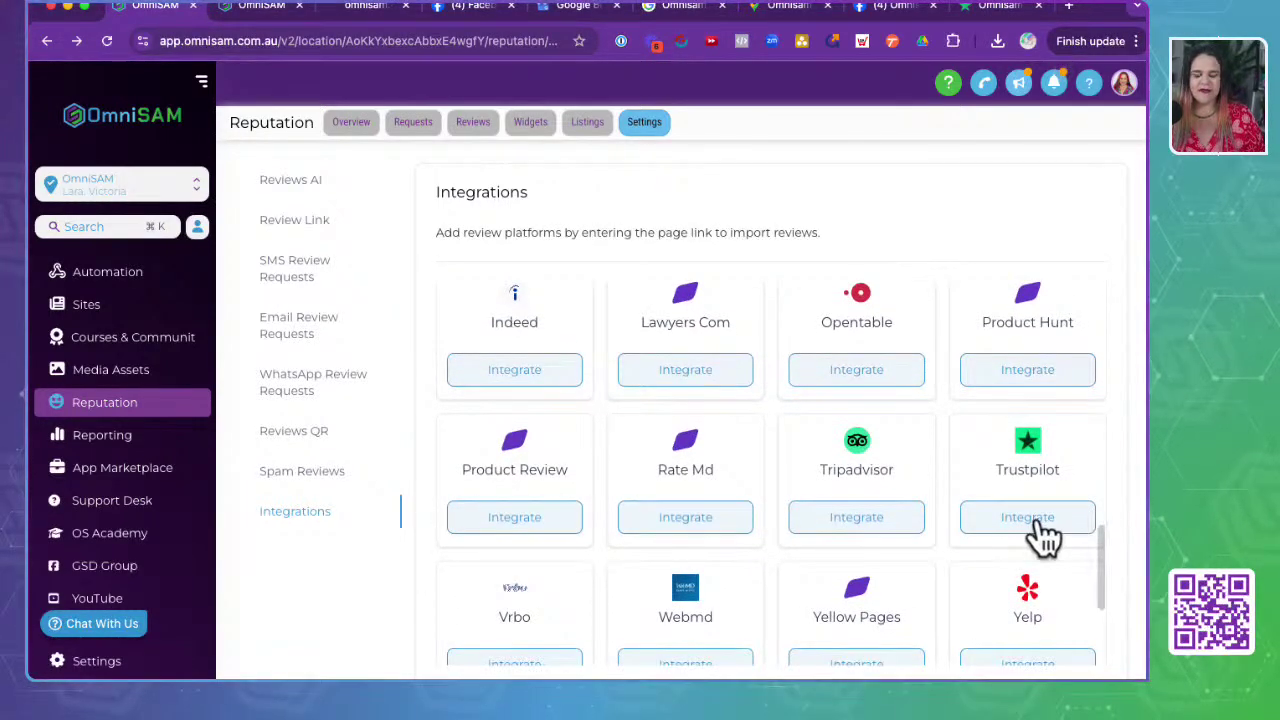
pyautogui.scroll(-2, 1037, 525)
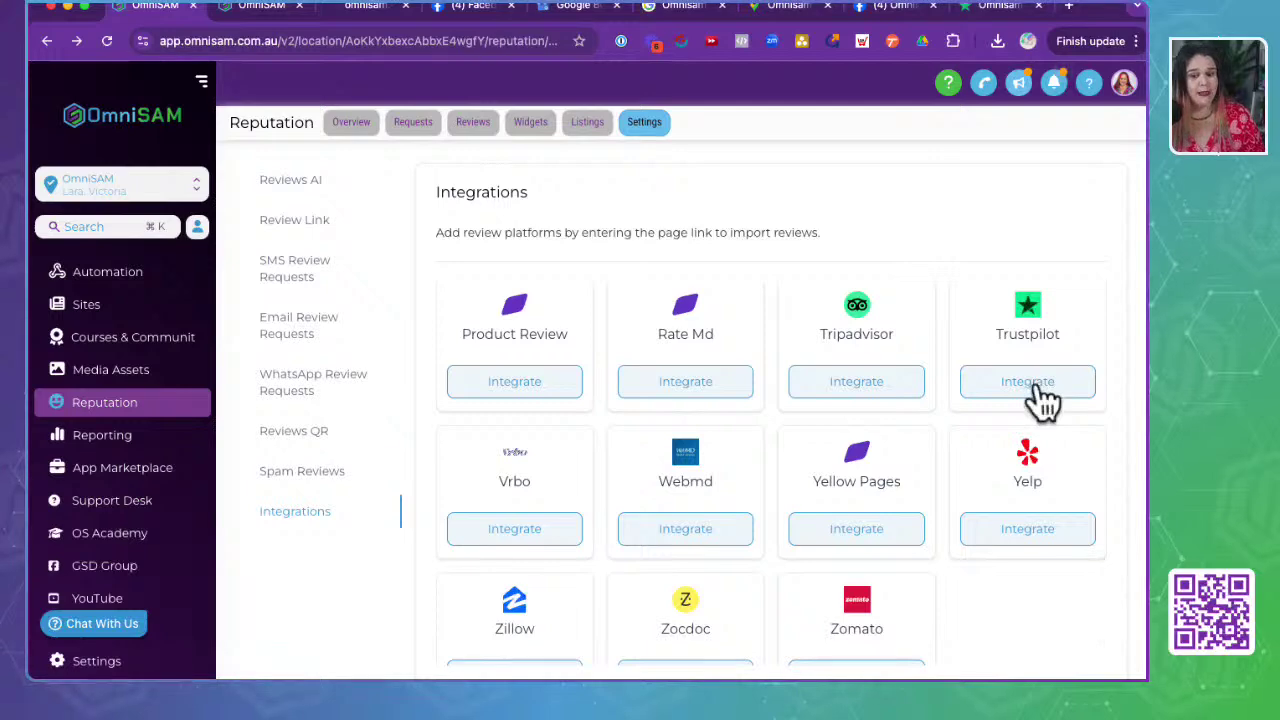
pyautogui.click(1036, 386)
pyautogui.click(489, 428)
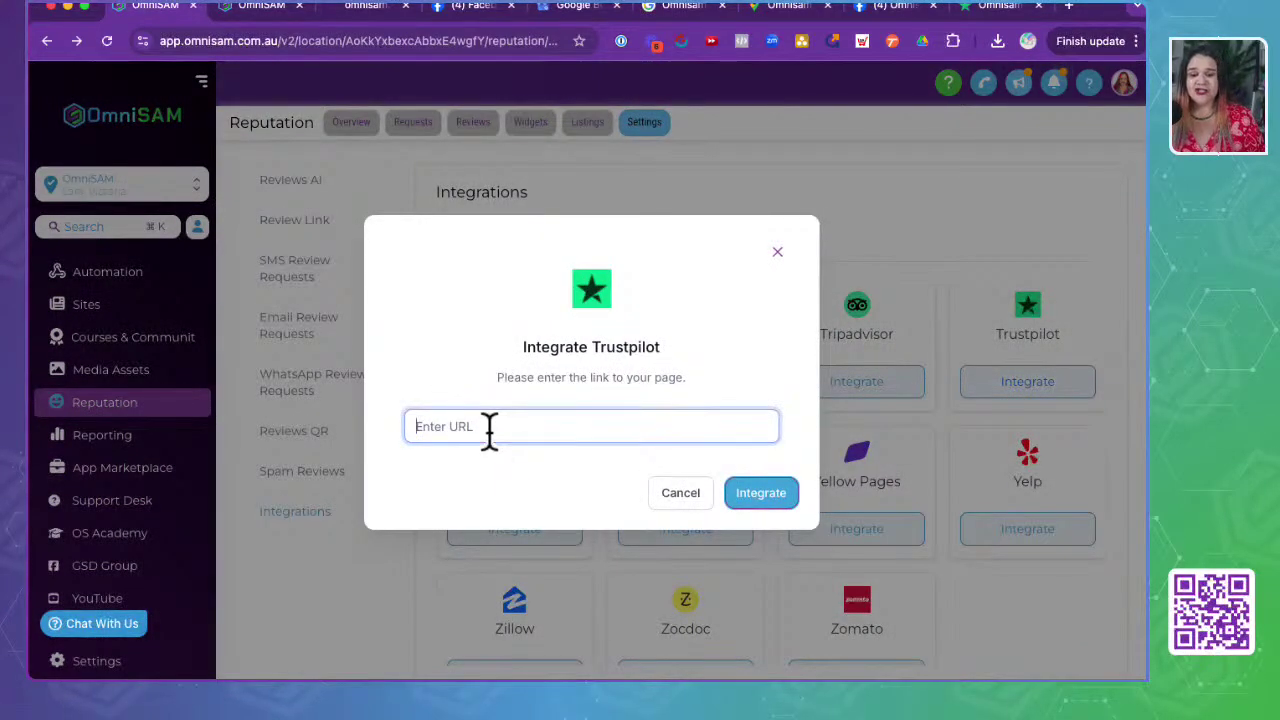
# - Copy the Omnisam Trustpilot review page address au.trustpilot.com/review/omnisam.com.au and return to OmniSAM
pyautogui.click(986, 8)
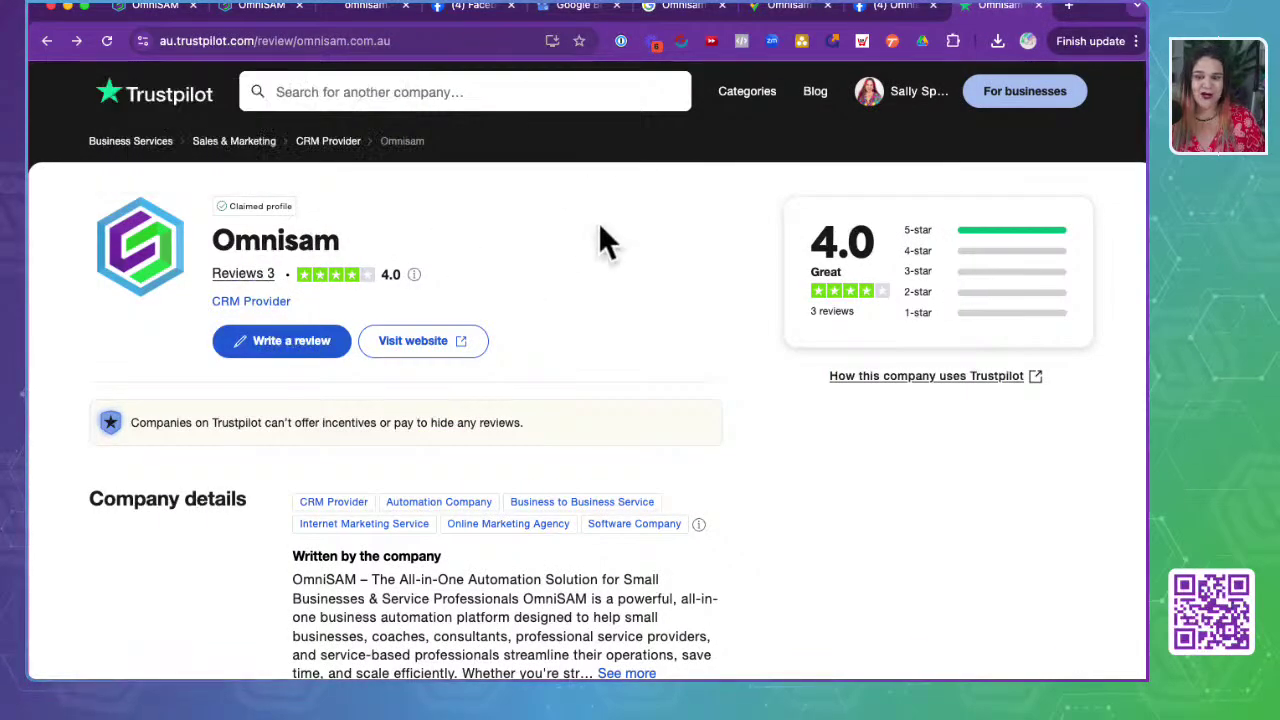
pyautogui.click(850, 290)
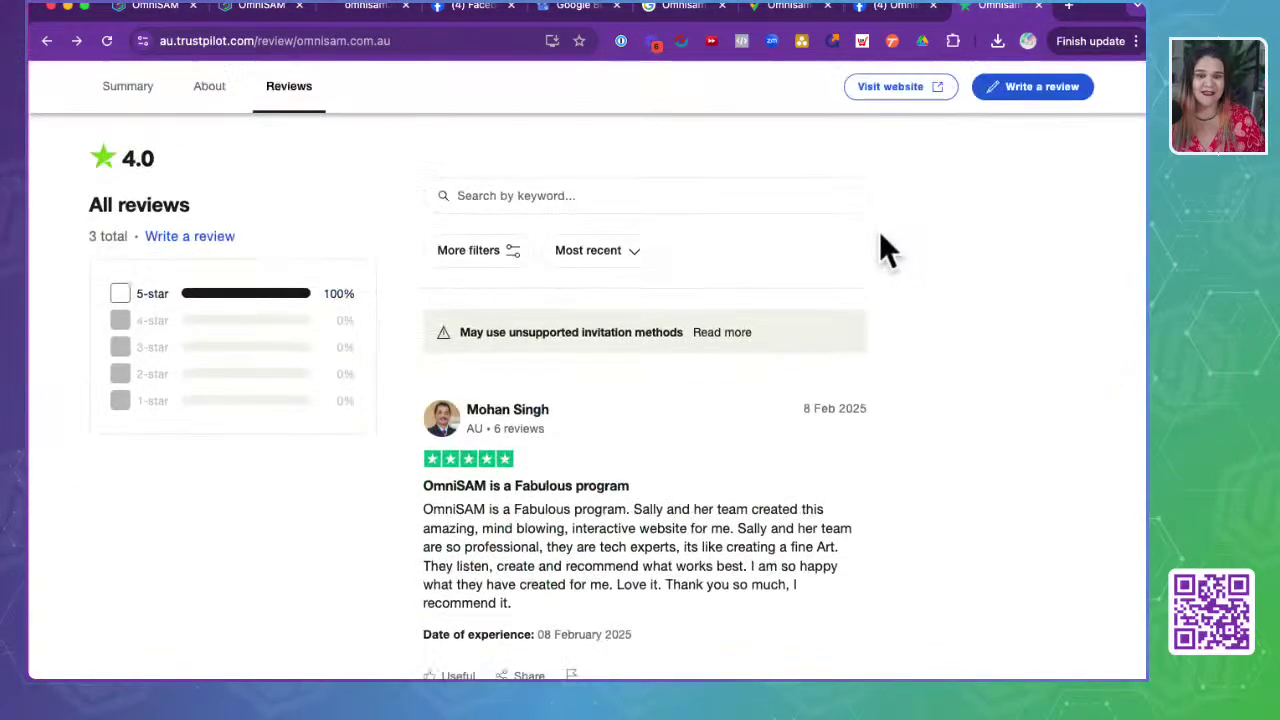
pyautogui.click(418, 42)
pyautogui.press('super+c')
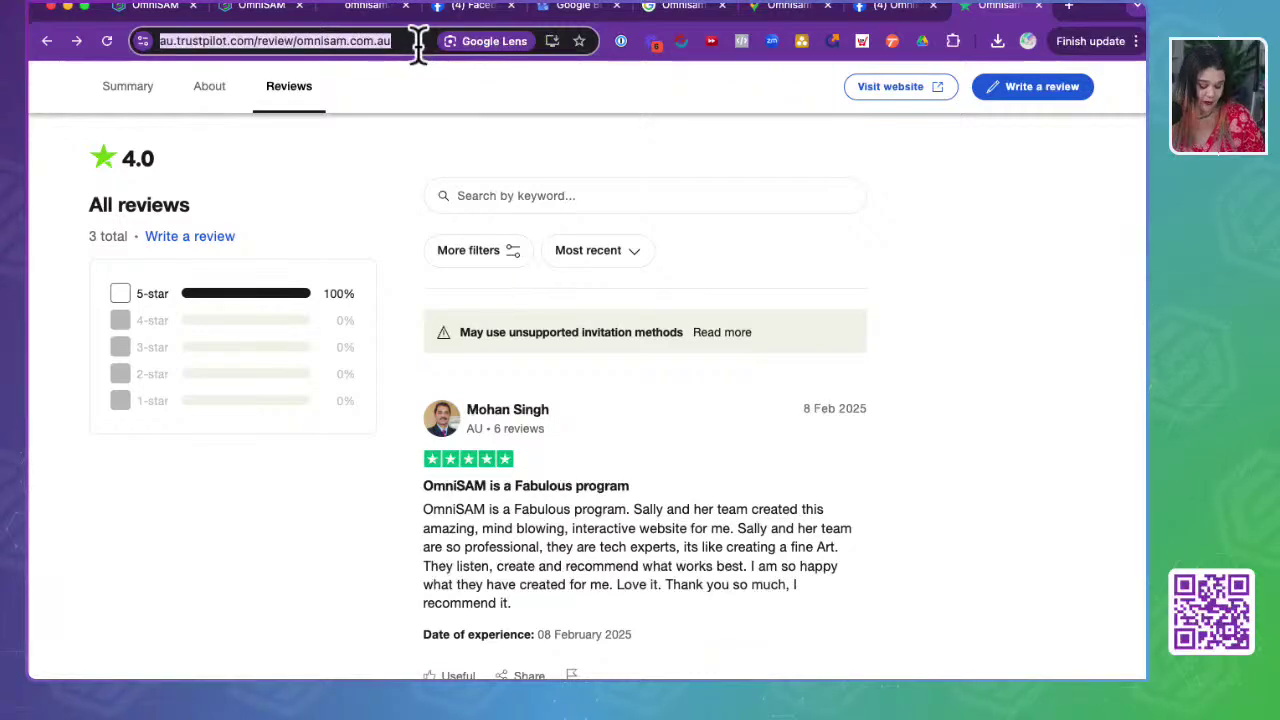
pyautogui.scroll(15, 214, 446)
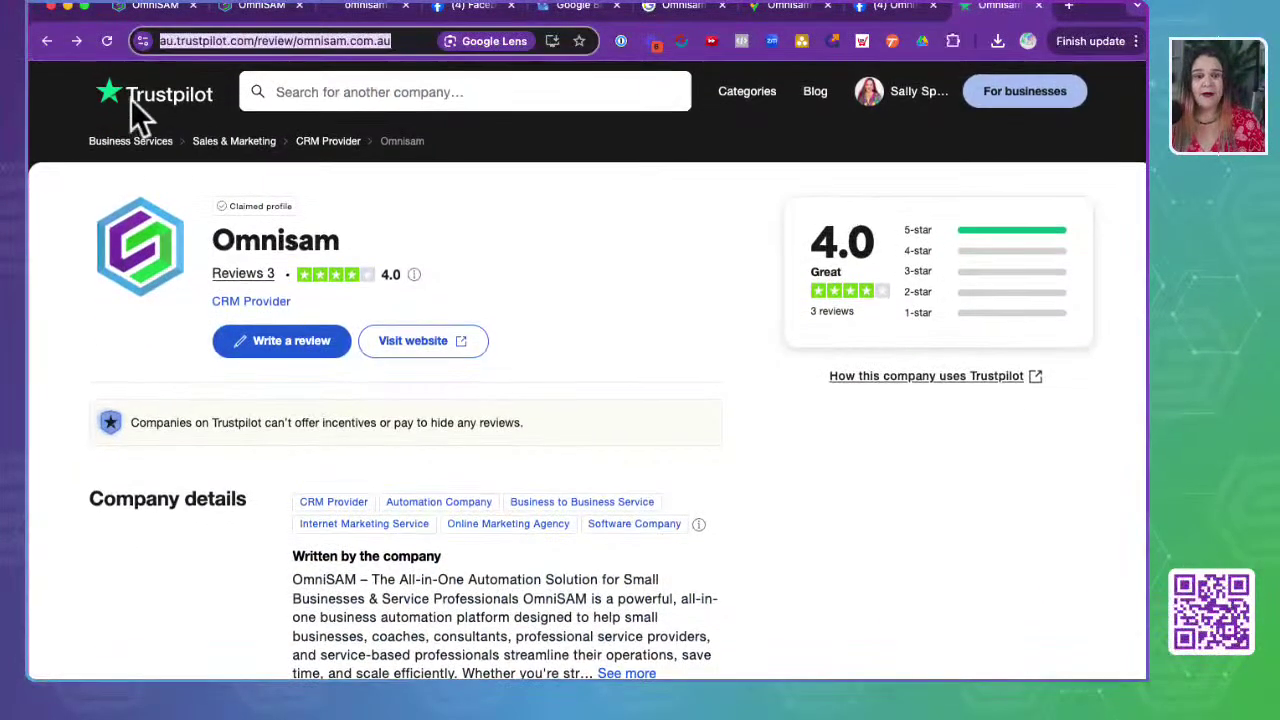
pyautogui.click(266, 10)
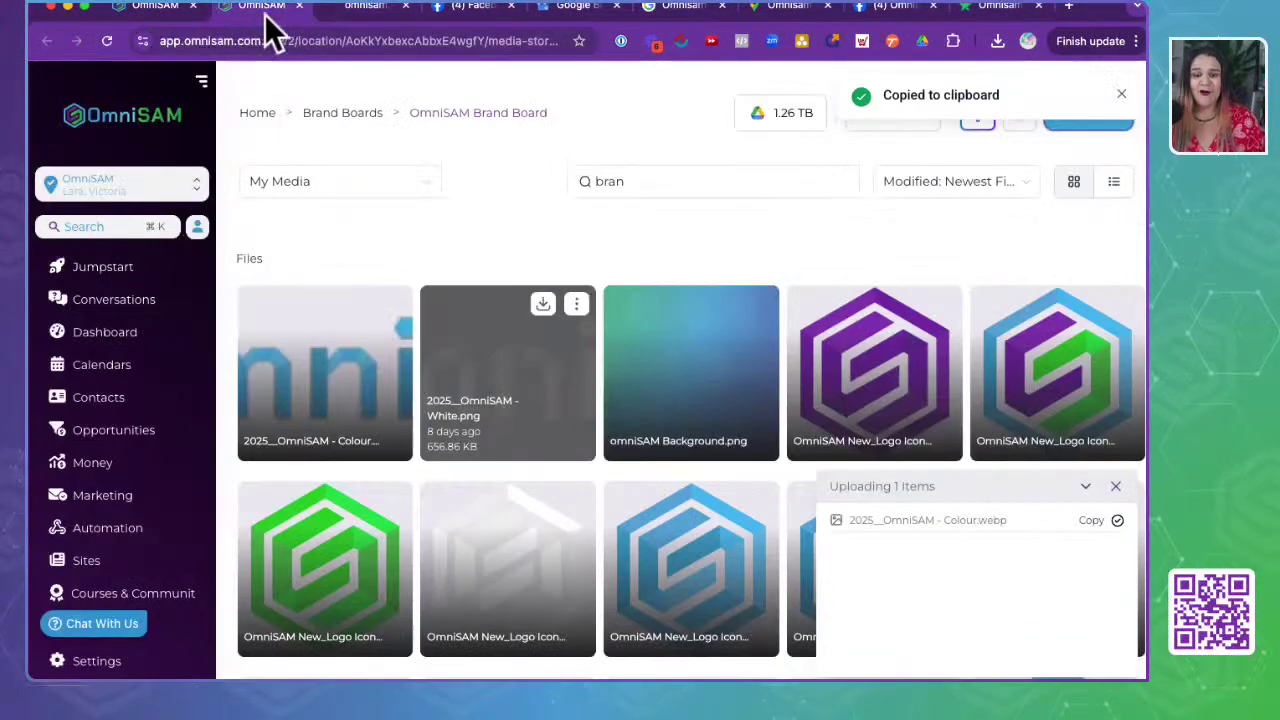
# - Paste the au.trustpilot.com Omnisam review link into the Trustpilot dialog and submit it
pyautogui.click(358, 12)
pyautogui.click(148, 12)
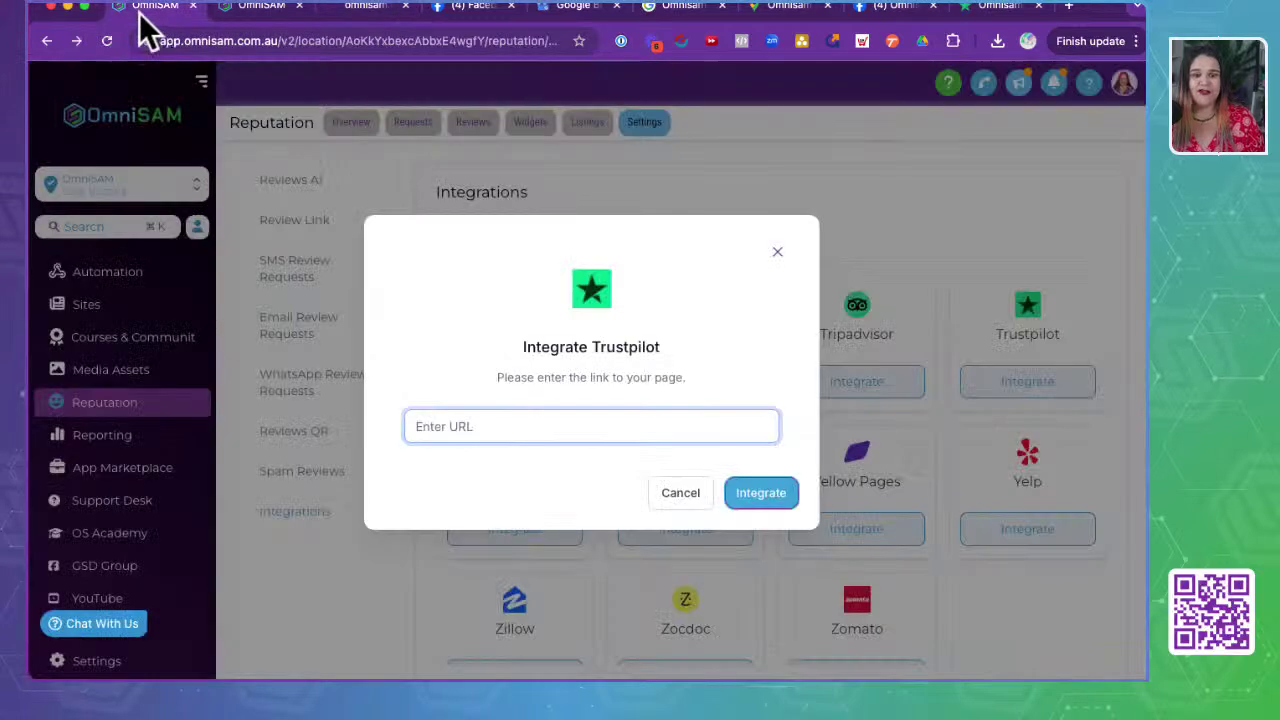
pyautogui.press('super+v')
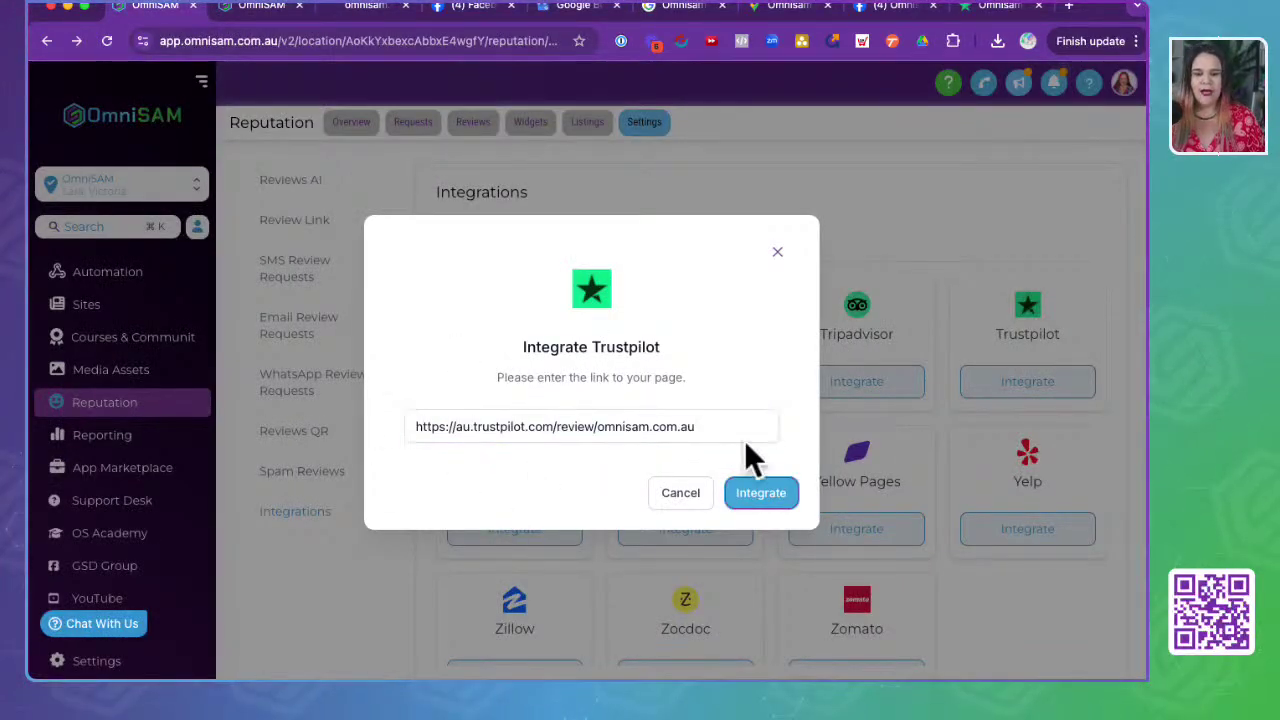
pyautogui.click(758, 492)
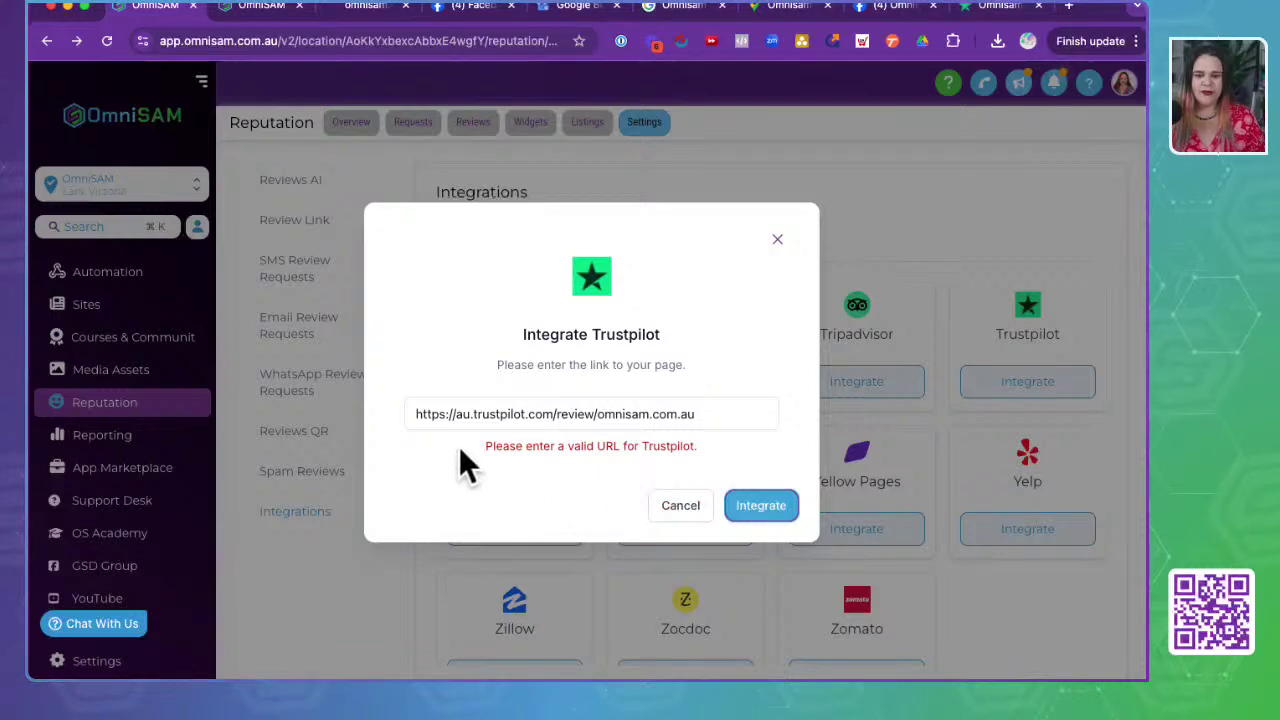
# - Remove the 'au.' prefix so the link reads trustpilot.com/review/omnisam.com.au, and resubmit
pyautogui.click(454, 418)
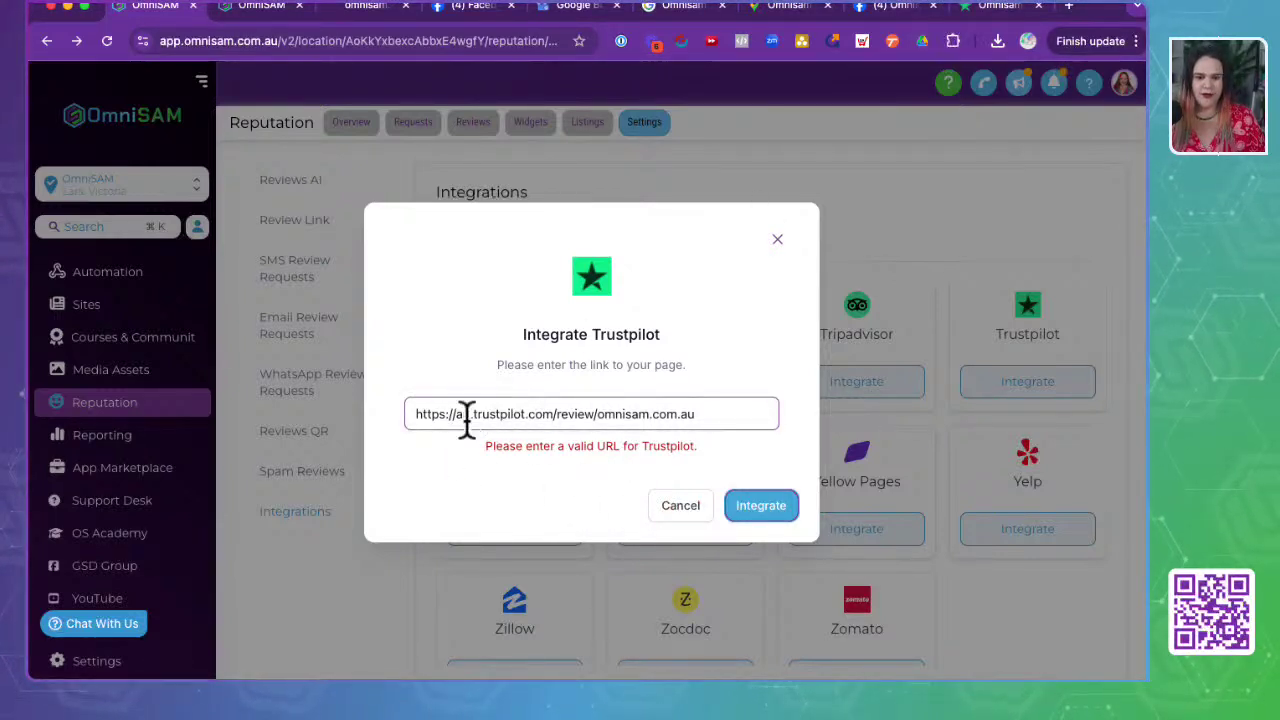
pyautogui.click(474, 414)
pyautogui.press('BackSpace')
pyautogui.press('BackSpace')
pyautogui.press('BackSpace')
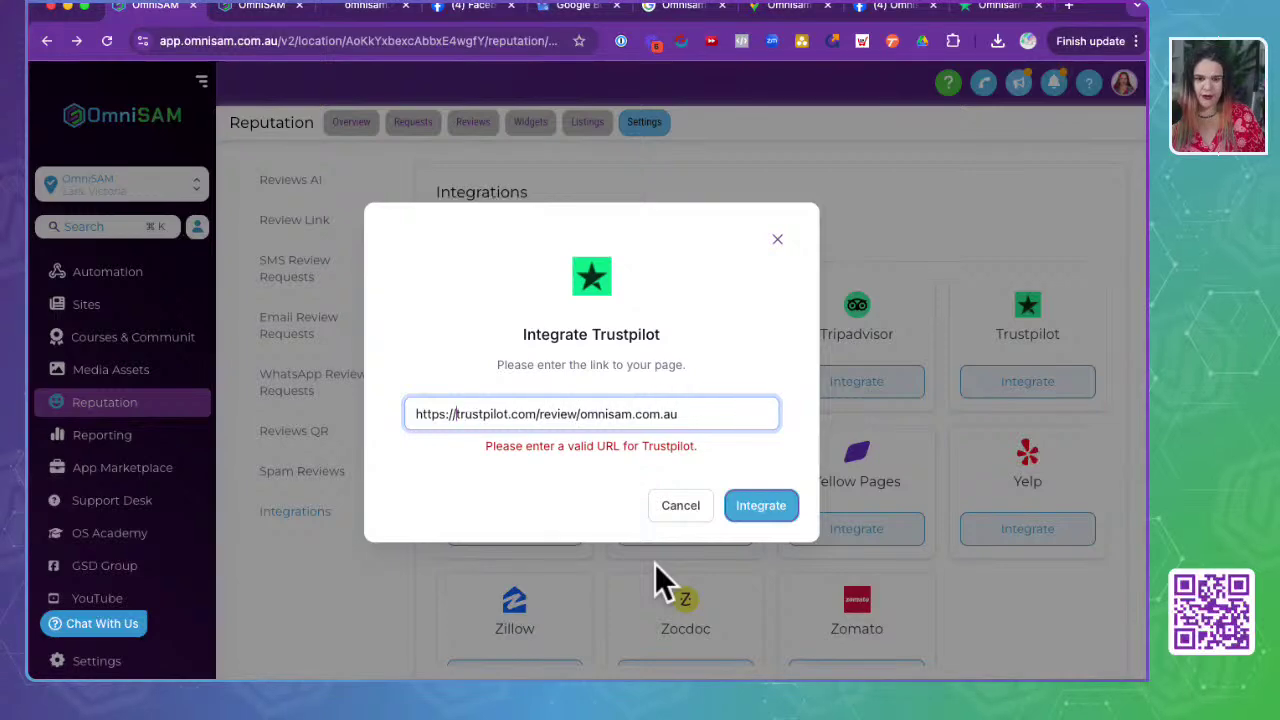
pyautogui.click(763, 507)
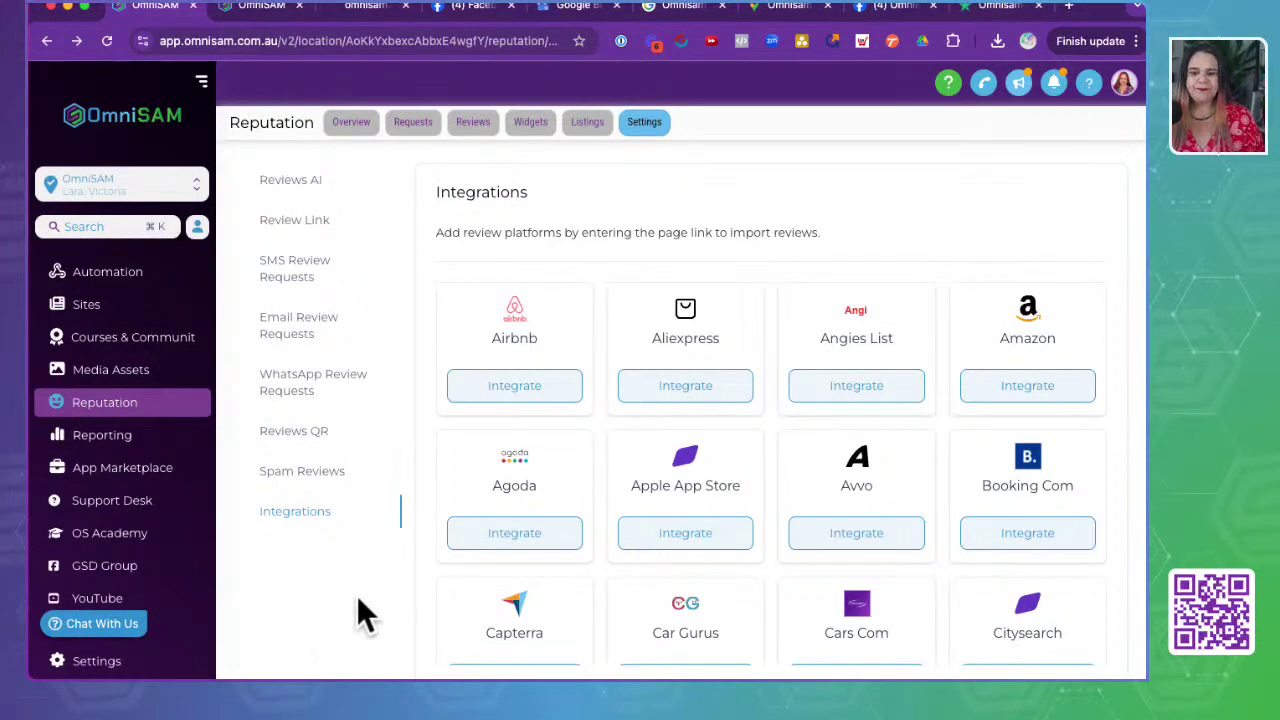
# - Confirm Trustpilot shows Fetching Reviews, then open the Google Business Profile settings
pyautogui.scroll(-12, 800, 360)
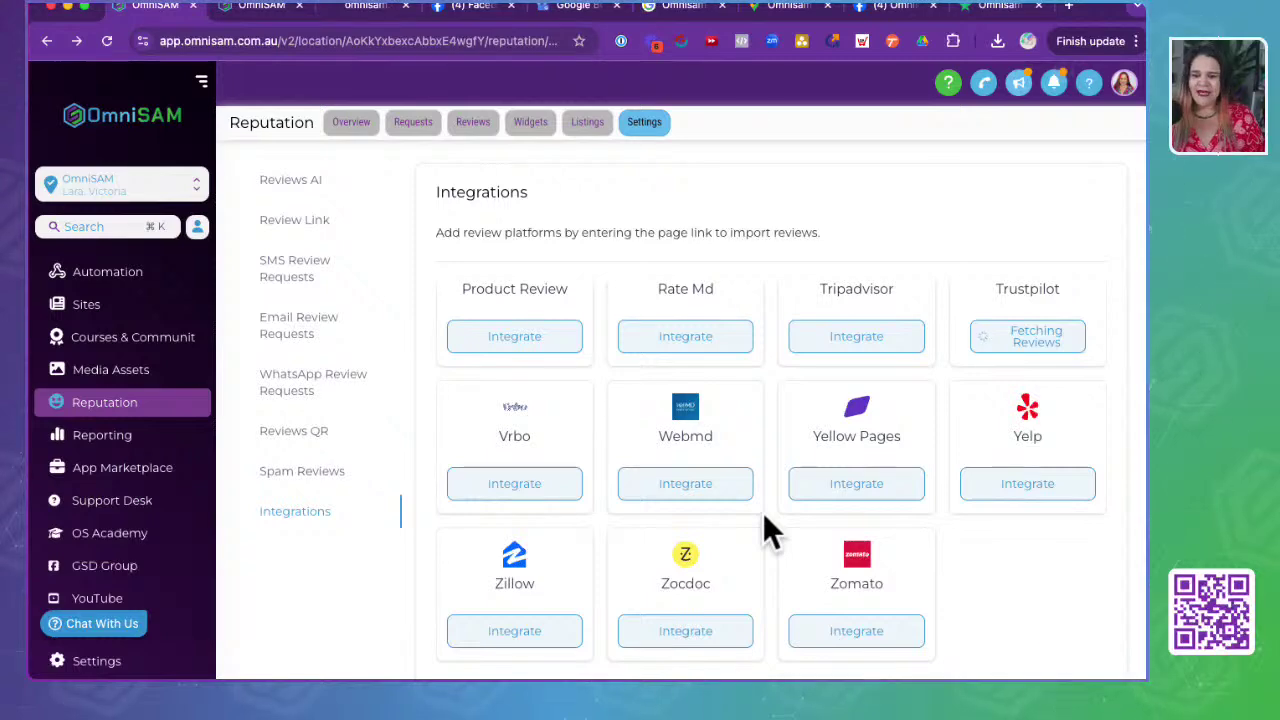
pyautogui.scroll(1, 763, 514)
pyautogui.scroll(5, 765, 520)
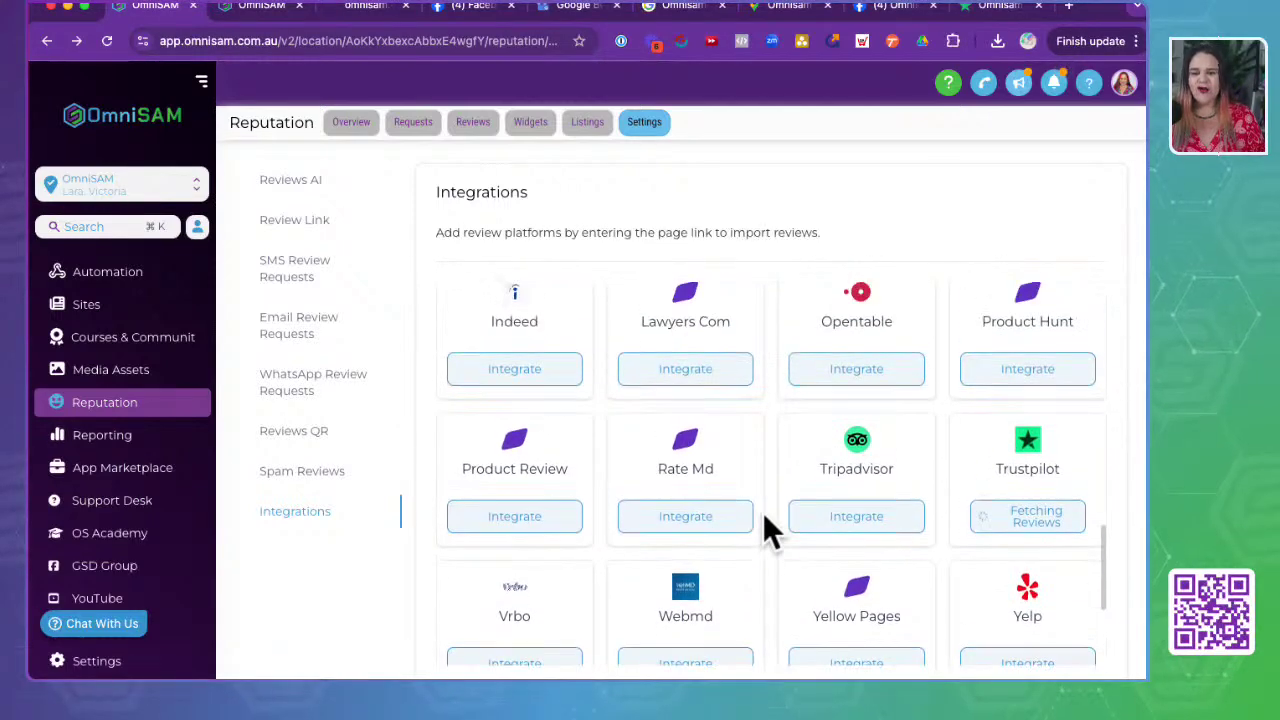
pyautogui.scroll(6, 765, 530)
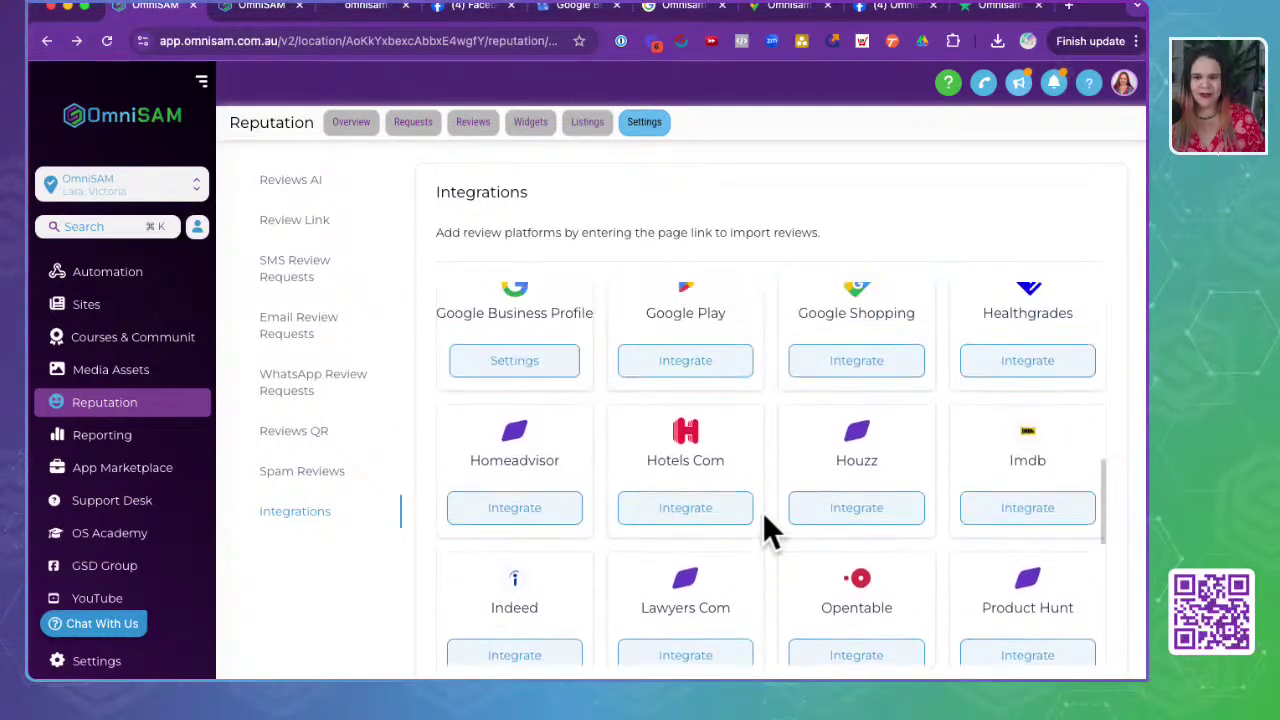
pyautogui.scroll(1, 765, 520)
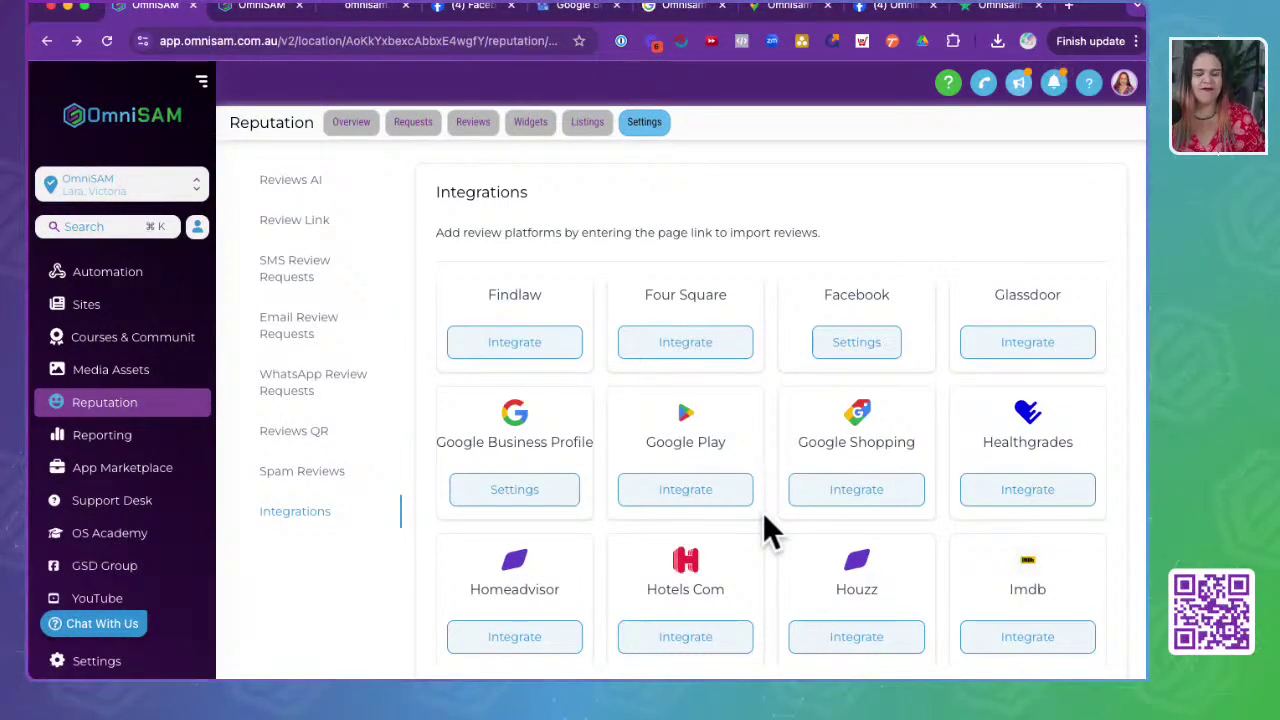
pyautogui.click(508, 496)
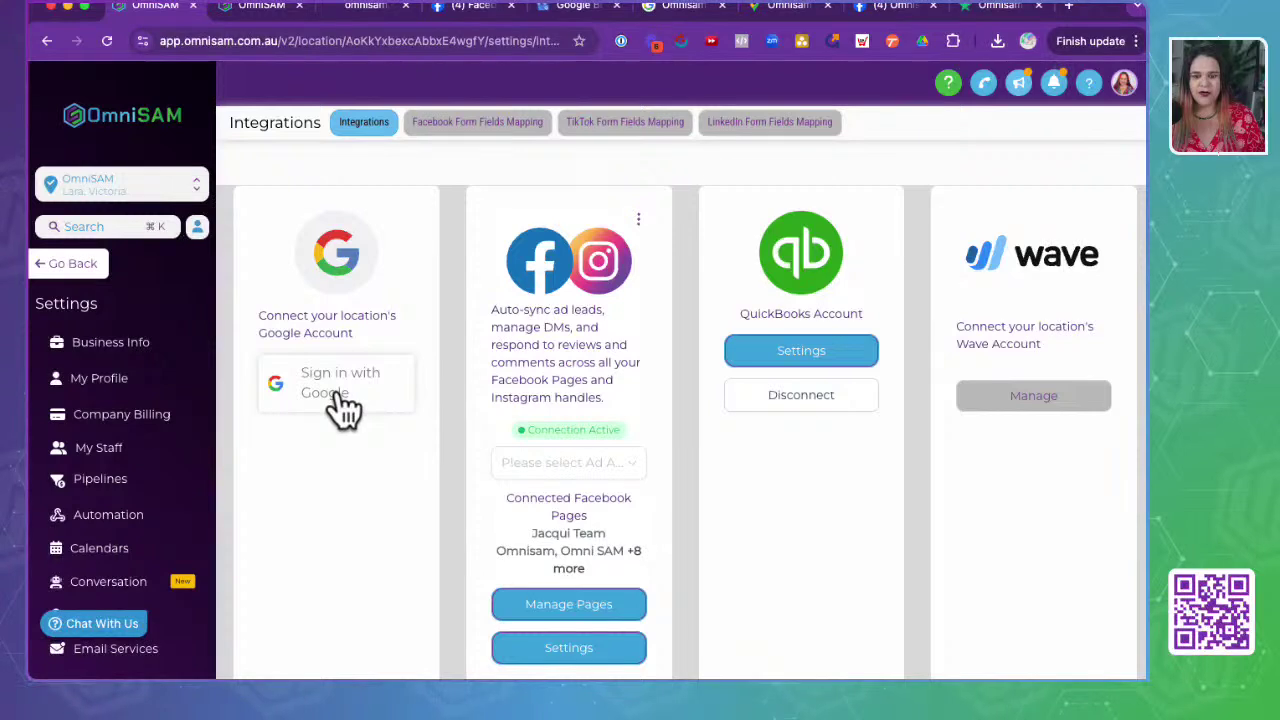
# - Try signing in a Google account for the location, then go back to Reputation settings
pyautogui.click(343, 400)
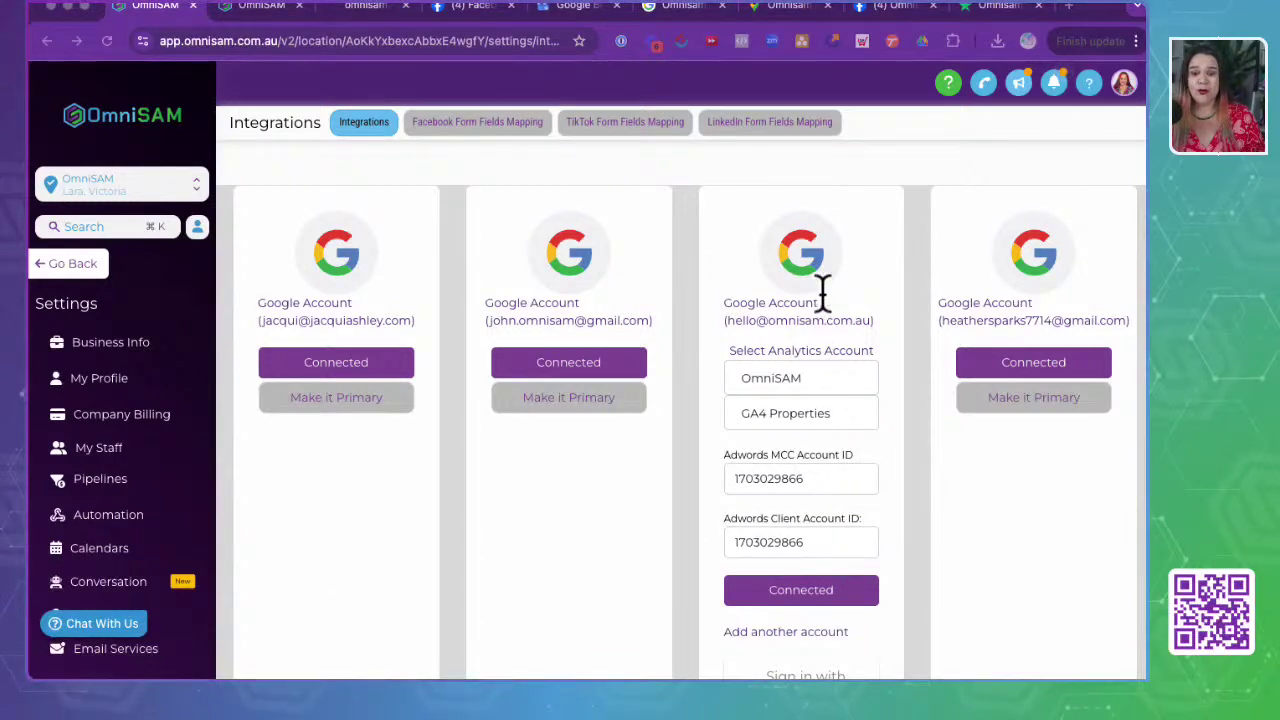
pyautogui.click(904, 612)
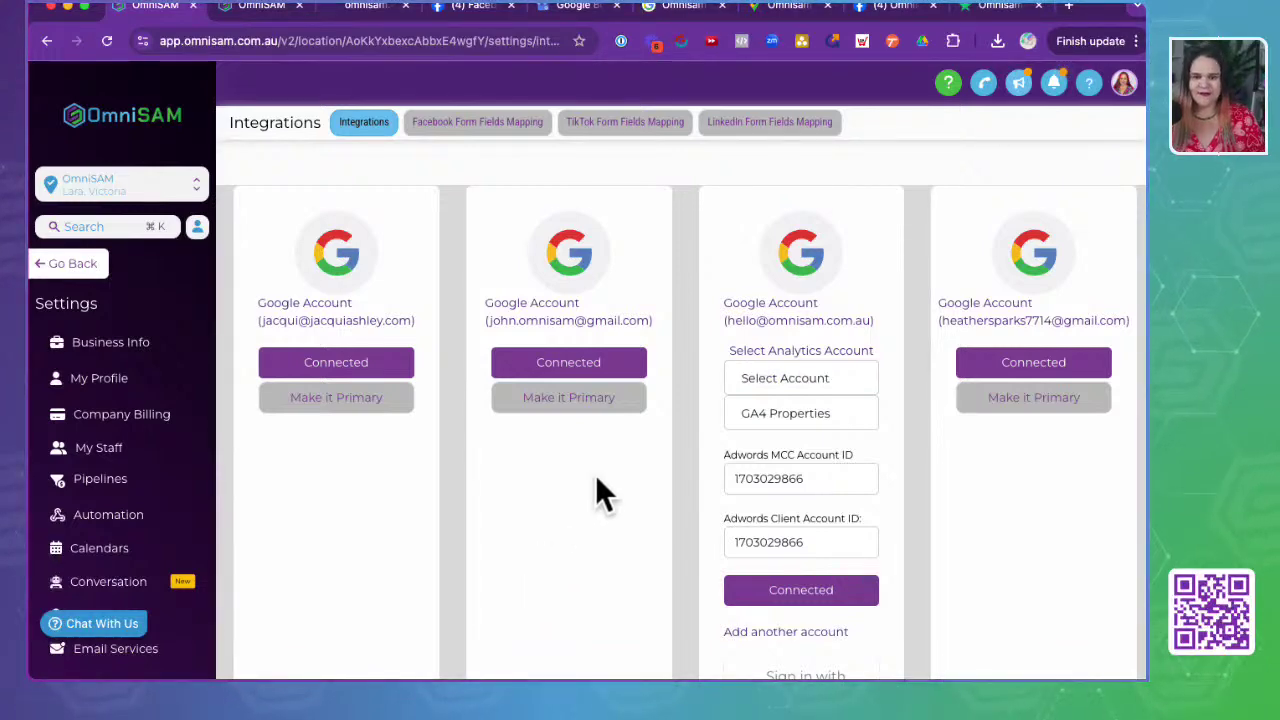
pyautogui.click(85, 275)
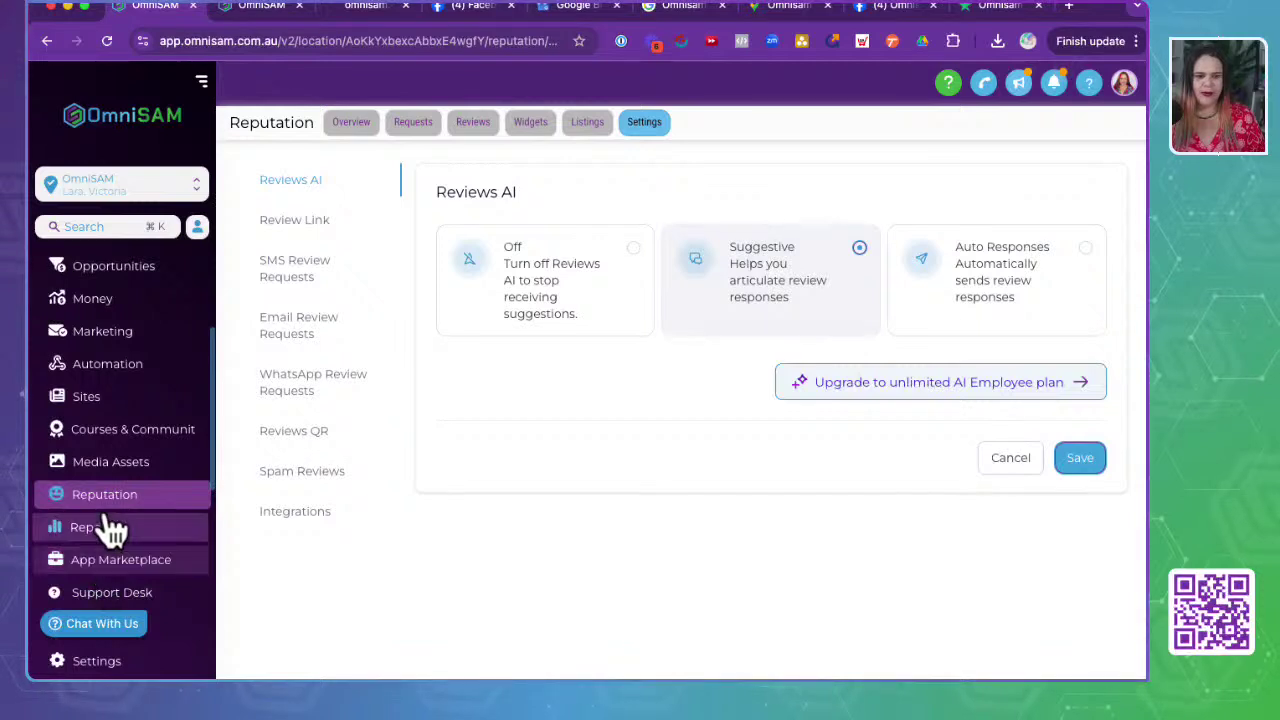
# - Browse the Integrations platform grid past Google Business Profile and begin integrating Google Play
pyautogui.click(295, 515)
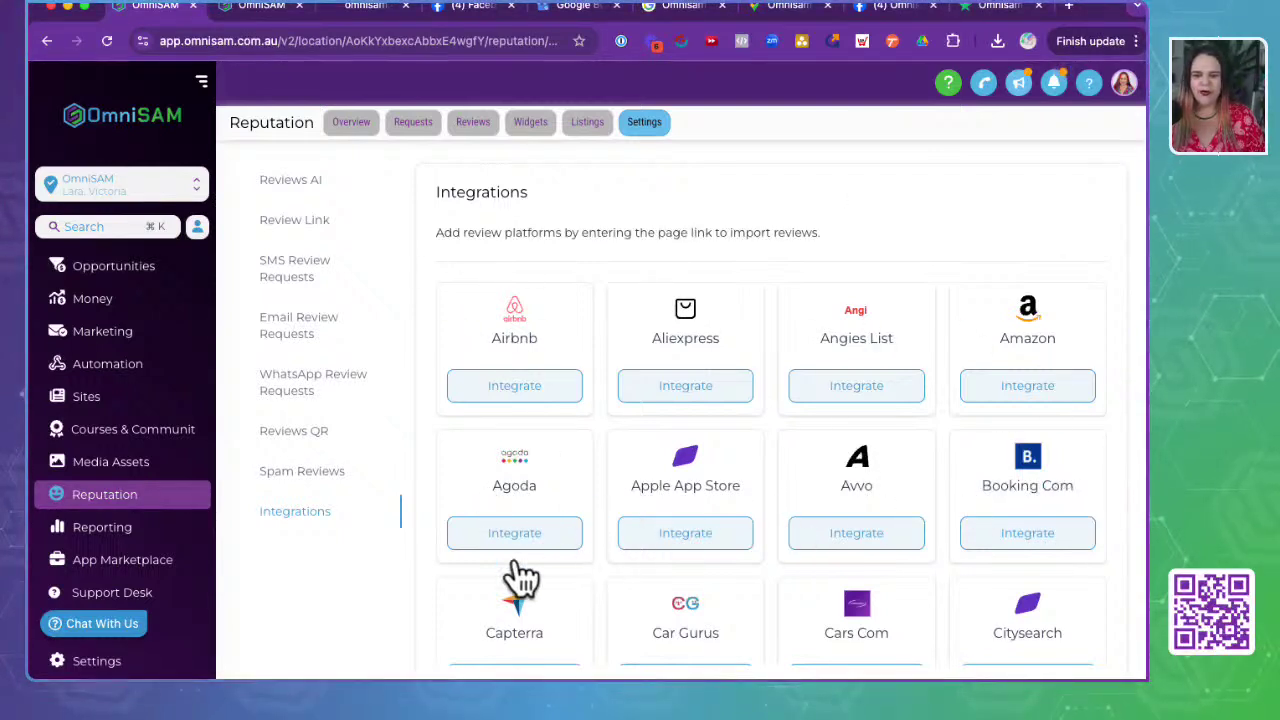
pyautogui.scroll(-2, 490, 590)
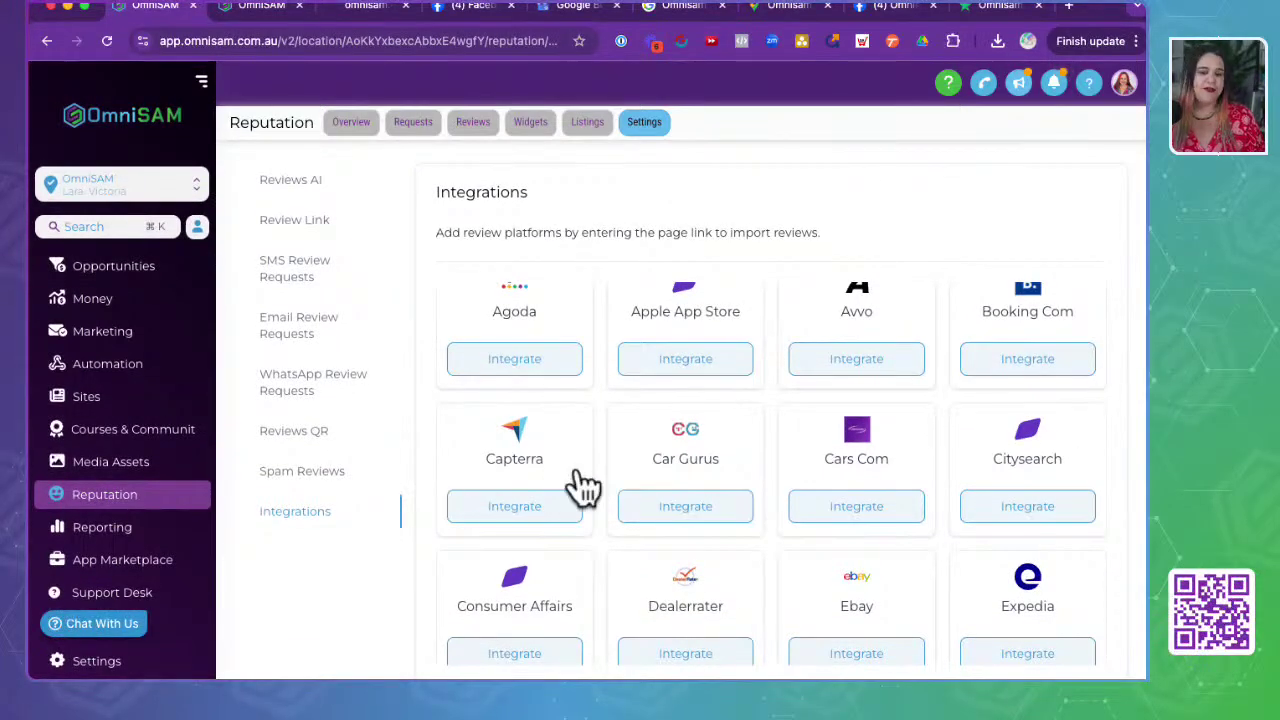
pyautogui.scroll(-2, 582, 487)
pyautogui.scroll(-3, 657, 531)
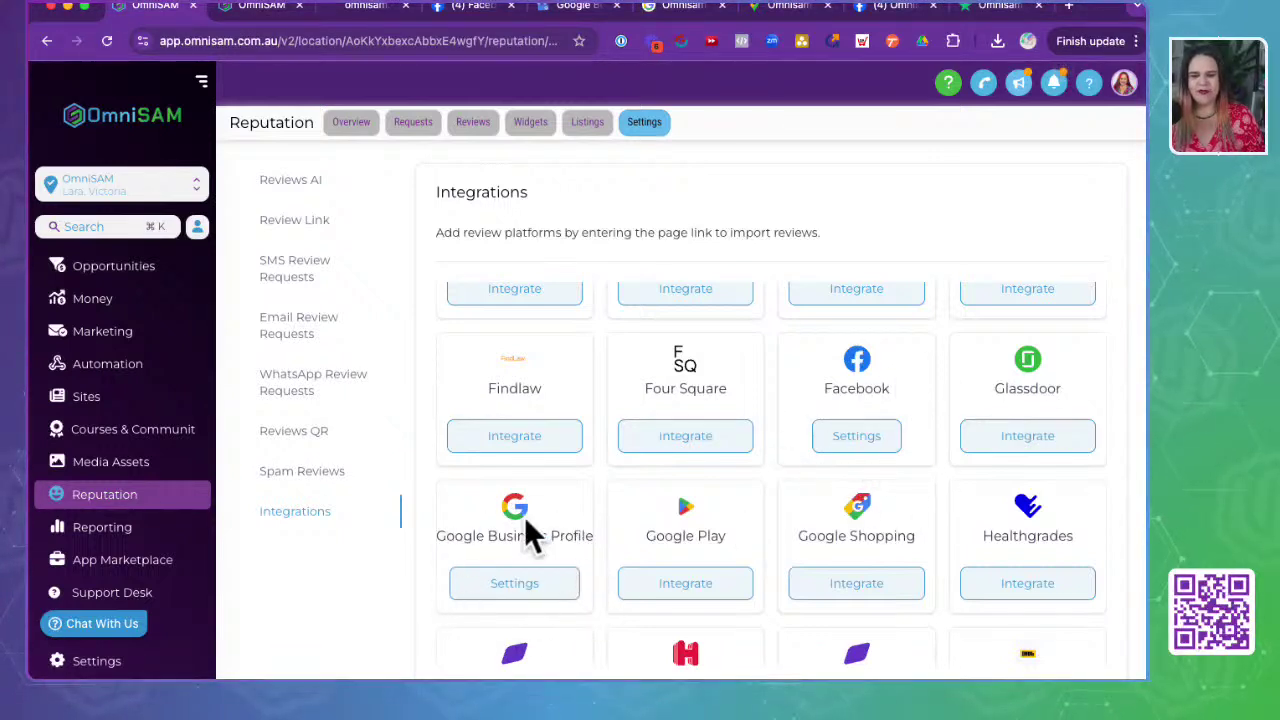
pyautogui.scroll(-3, 526, 531)
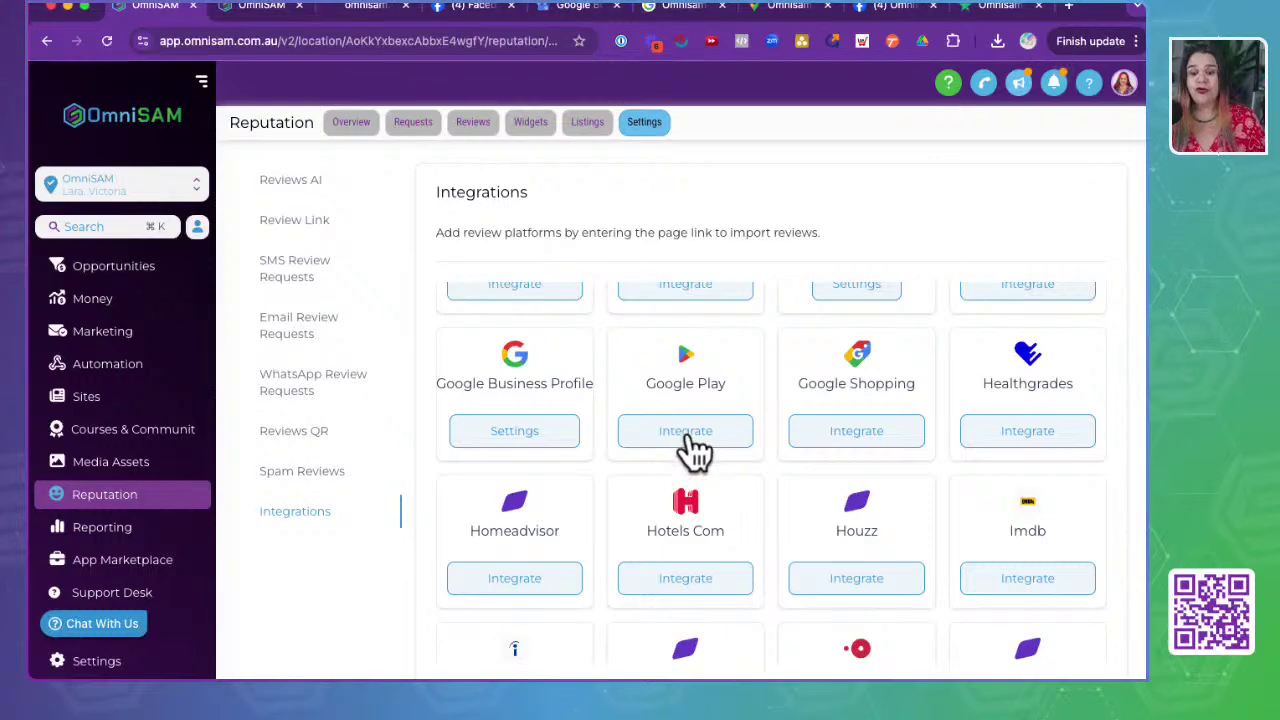
pyautogui.click(686, 438)
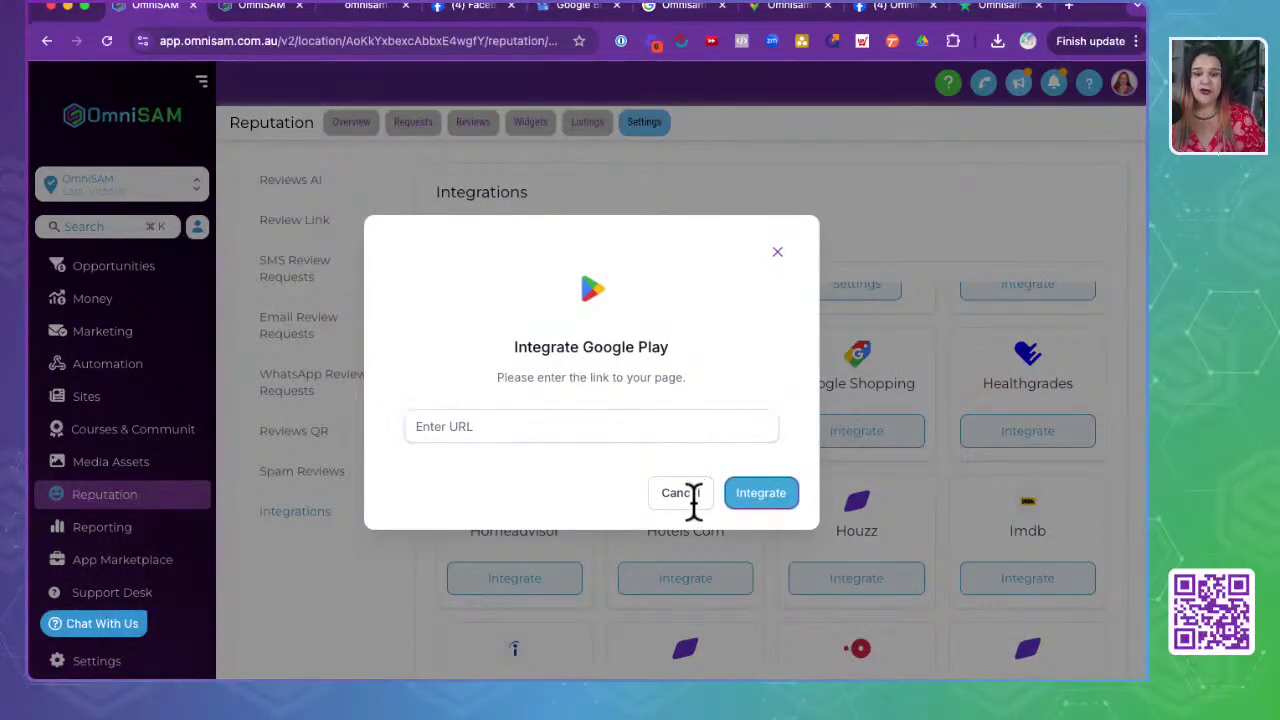
# - Cancel the Google Play integration and scroll down to Trustpilot showing Fetching Reviews
pyautogui.click(690, 493)
pyautogui.scroll(-2, 723, 514)
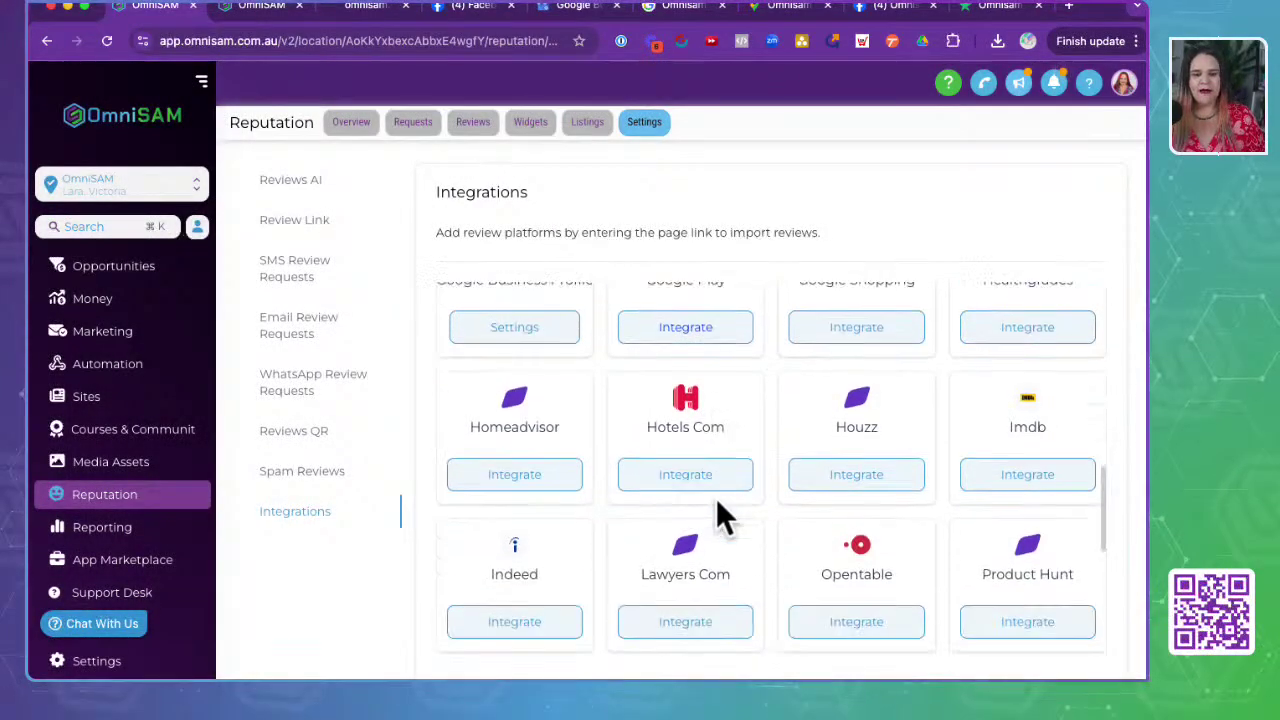
pyautogui.scroll(-2, 858, 570)
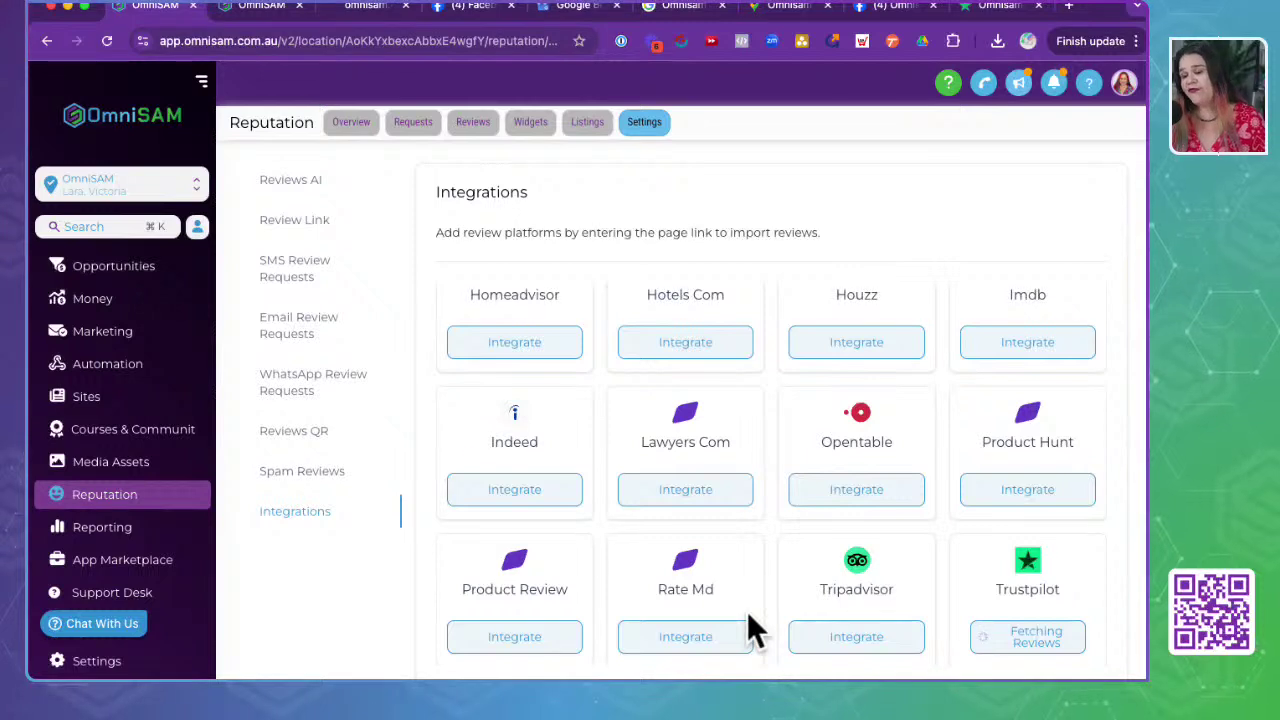
pyautogui.scroll(-1, 752, 628)
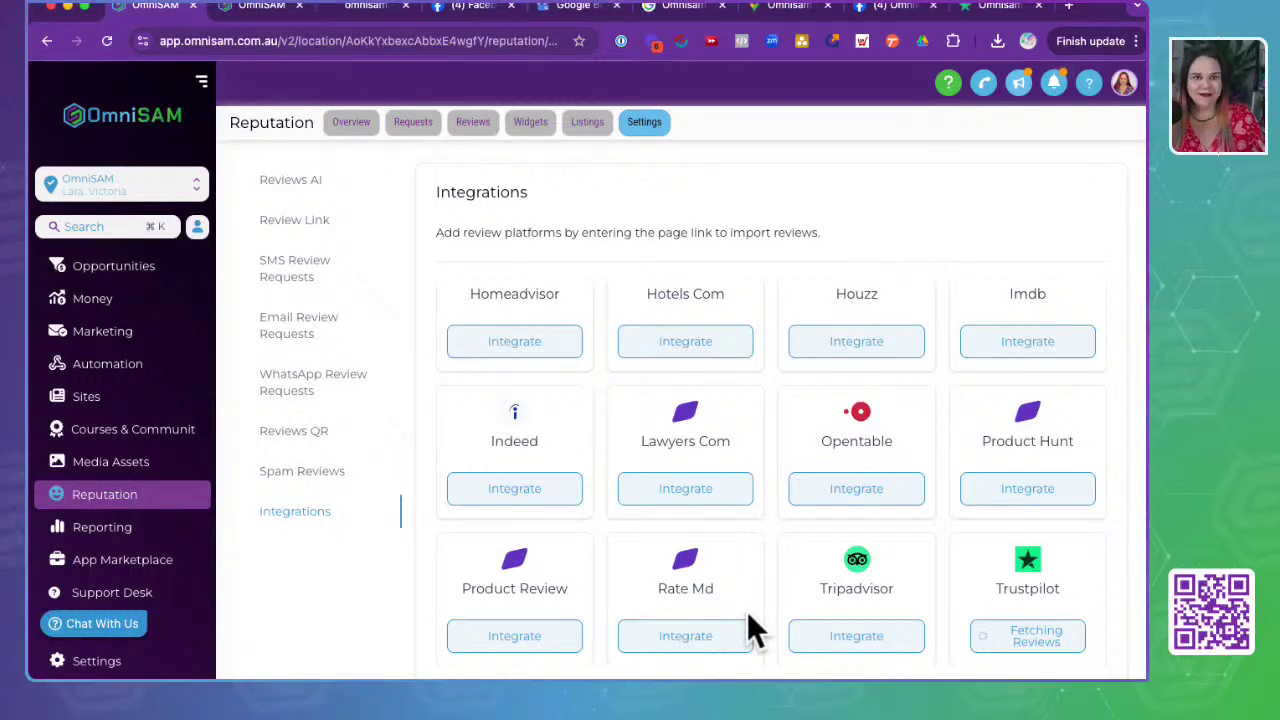
pyautogui.scroll(-2, 750, 615)
pyautogui.scroll(-2, 750, 615)
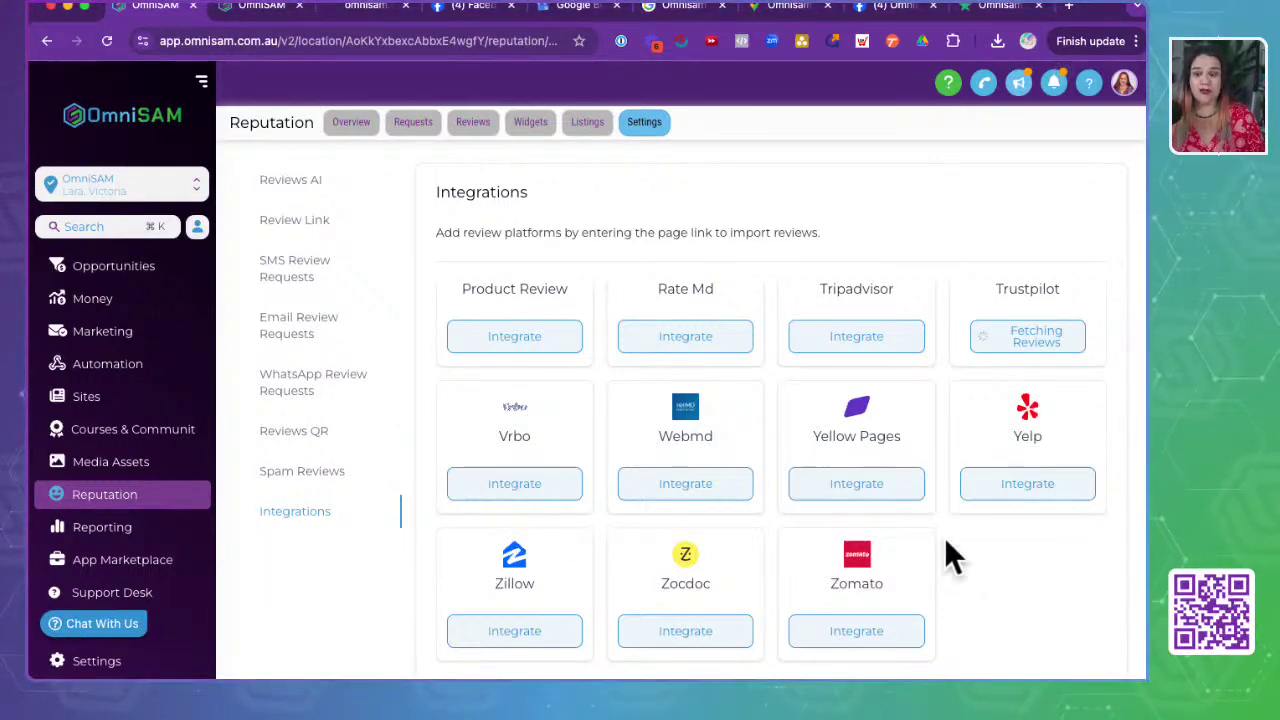
# - Highlight the line about adding review platforms, then switch to the Reputation Overview dashboard
pyautogui.scroll(8, 590, 465)
pyautogui.scroll(5, 590, 463)
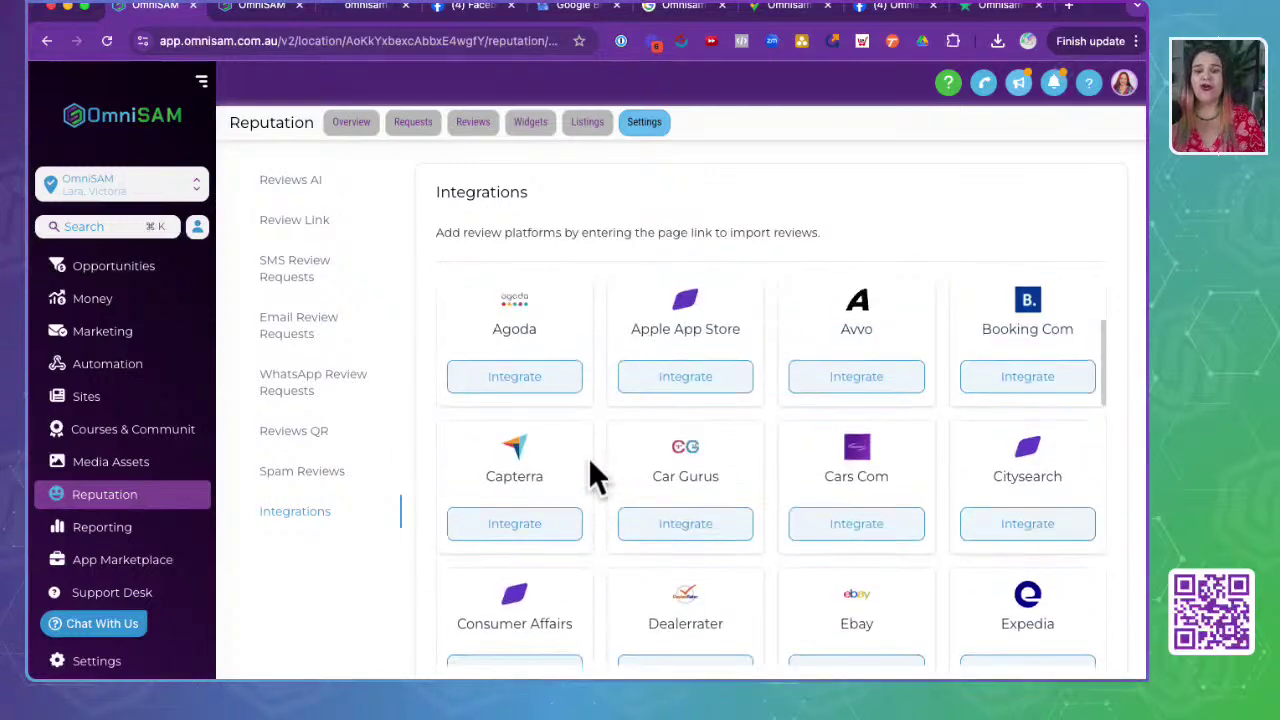
pyautogui.moveTo(693, 234); pyautogui.dragTo(696, 222)
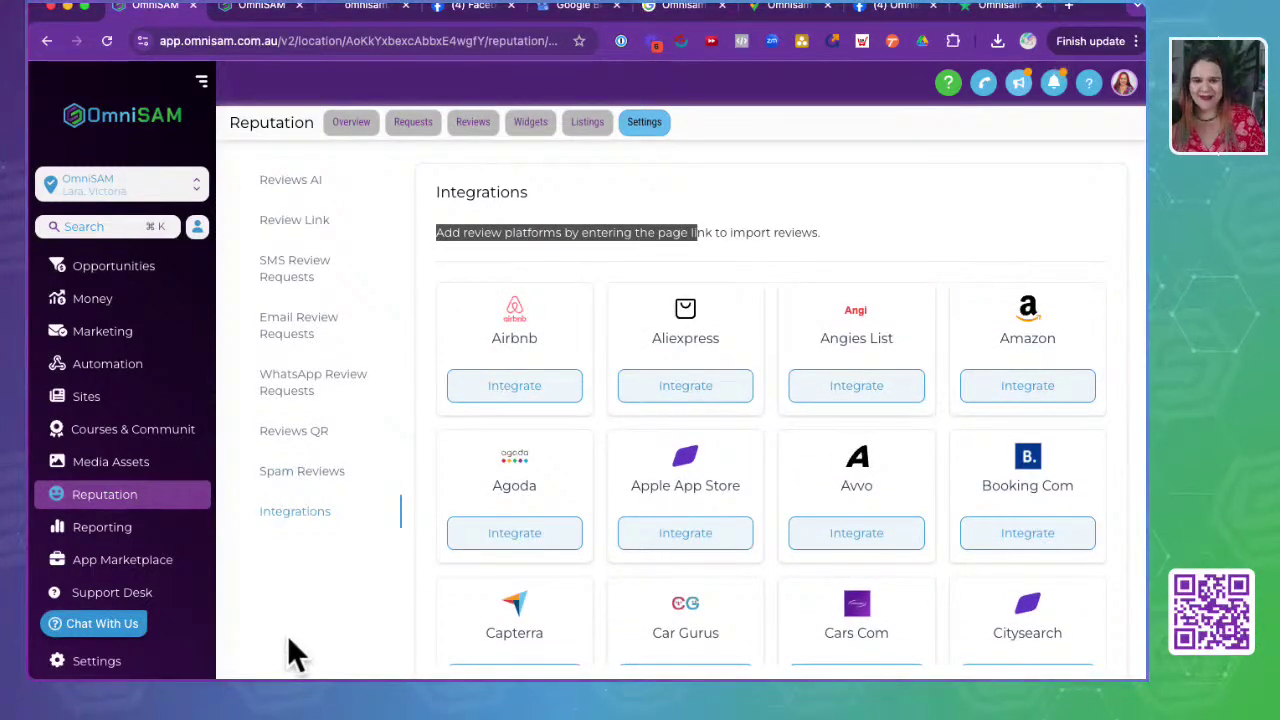
pyautogui.click(1020, 182)
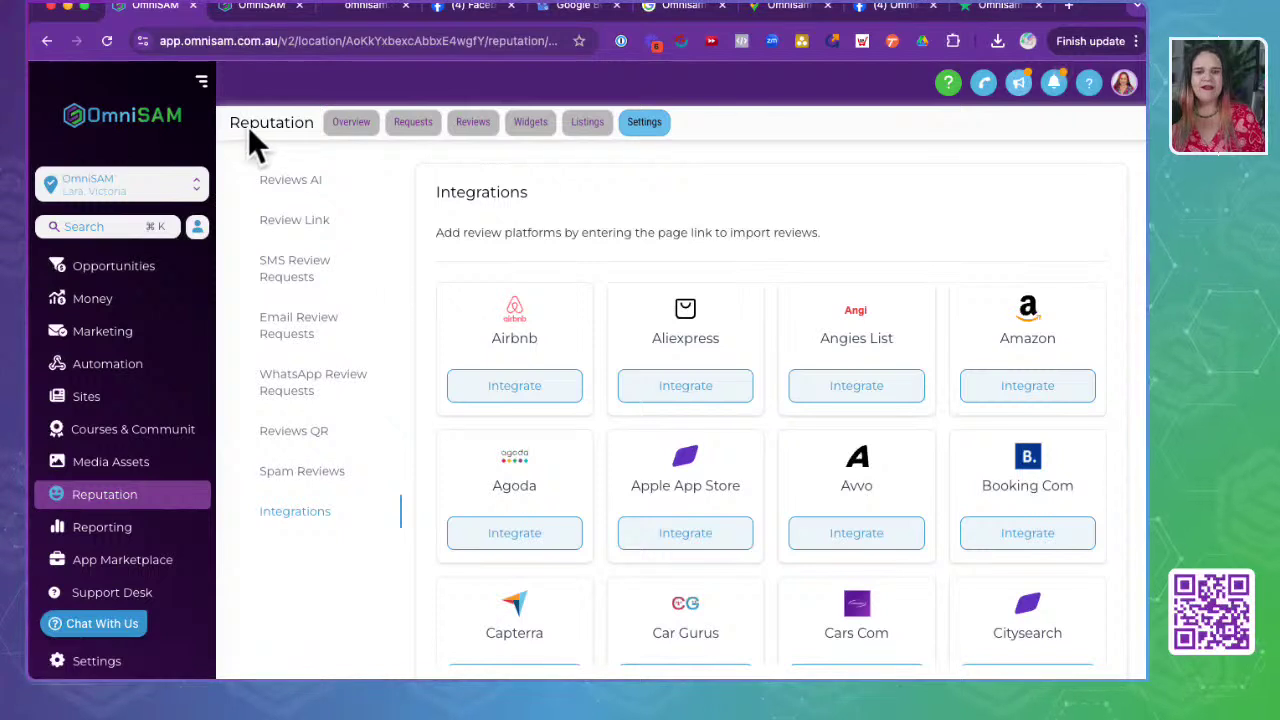
pyautogui.click(350, 124)
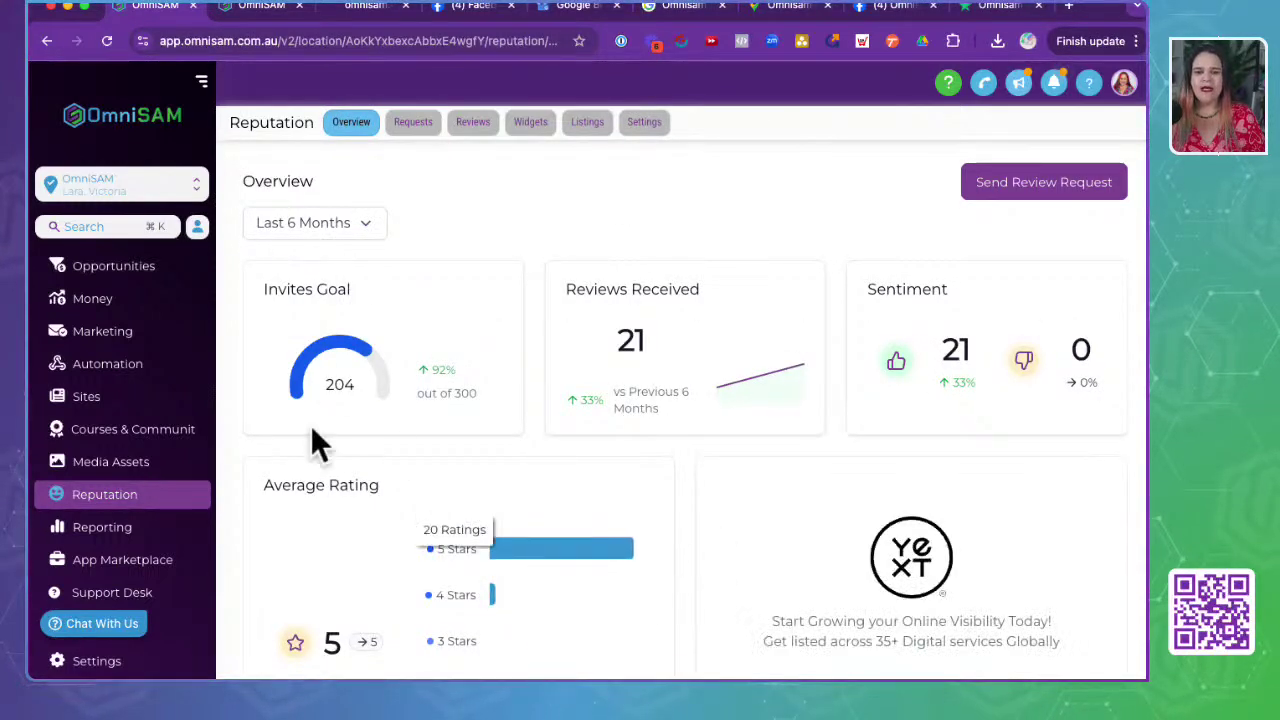
# - Review the Reputation Overview page, then bring up the Client Check In review request form
pyautogui.scroll(-1, 699, 650)
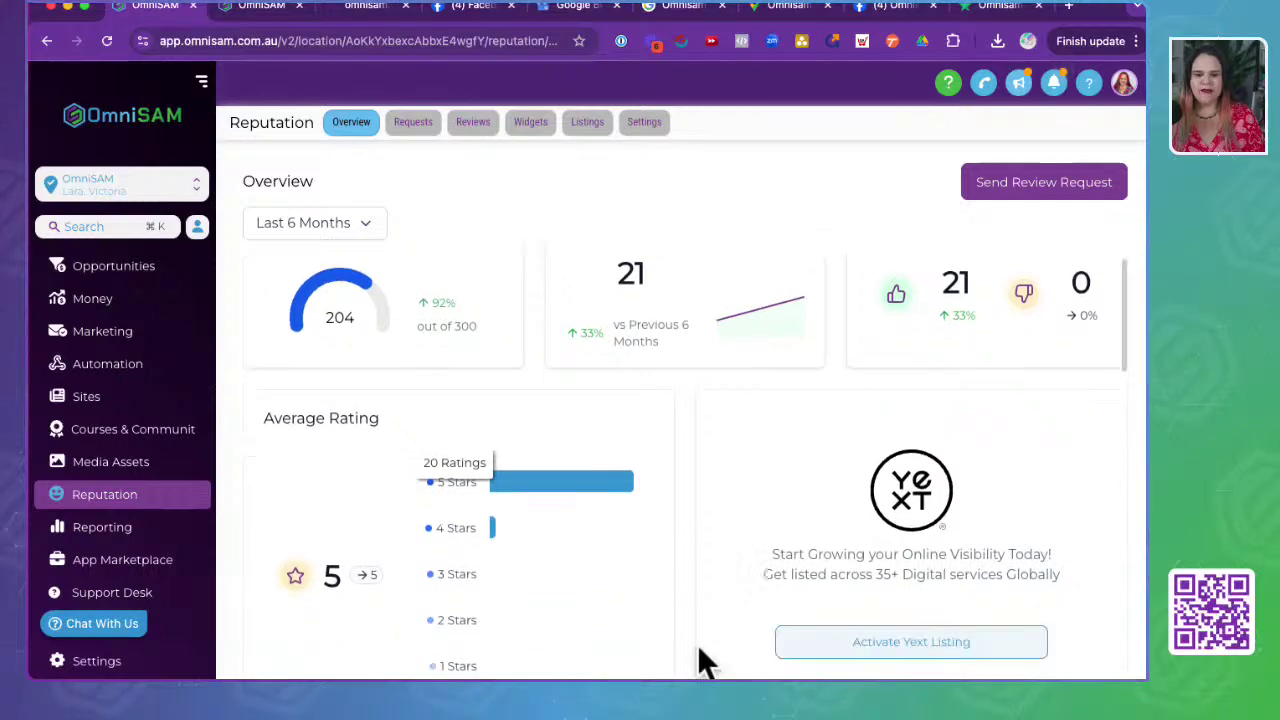
pyautogui.scroll(-7, 699, 650)
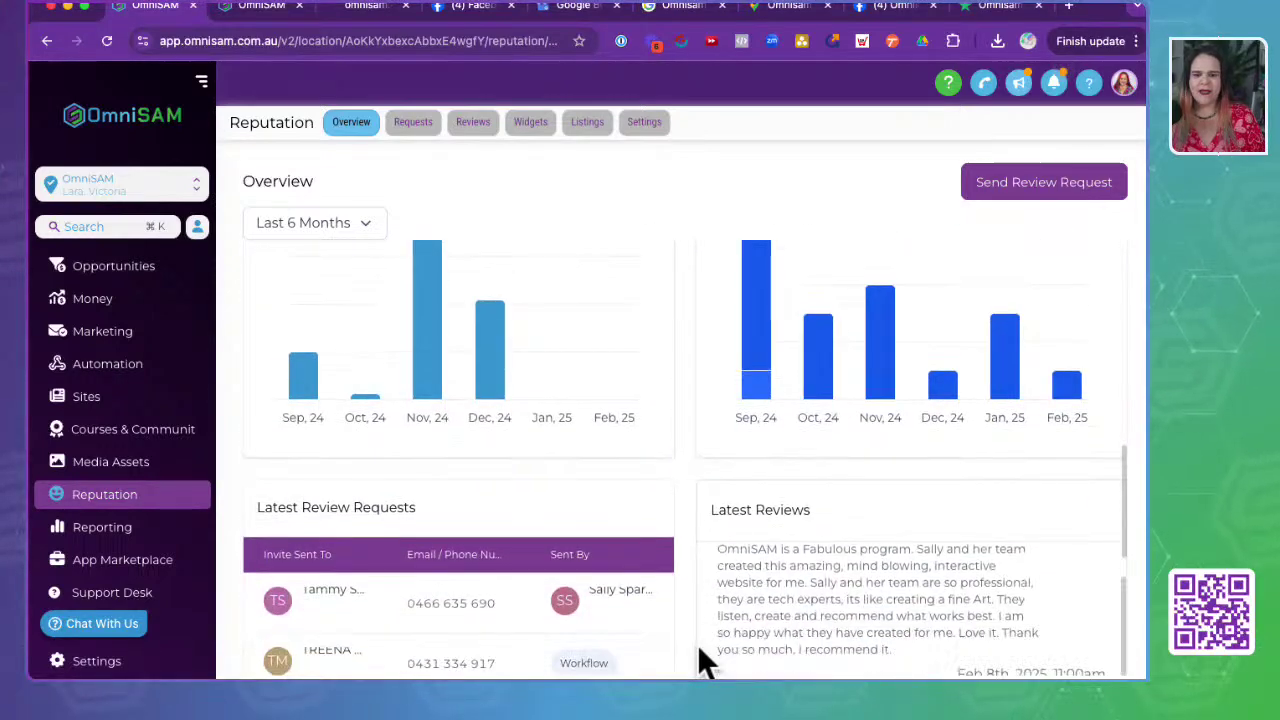
pyautogui.scroll(-2, 697, 644)
pyautogui.scroll(-4, 672, 540)
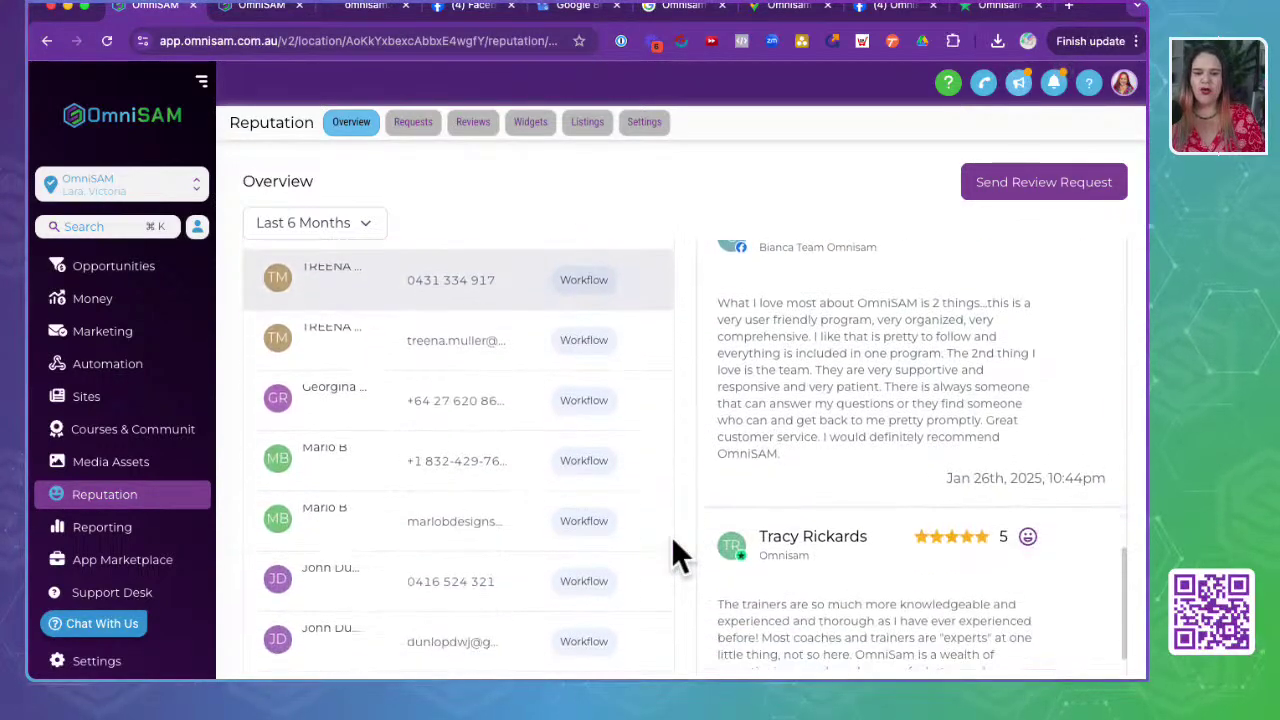
pyautogui.scroll(-2, 671, 536)
pyautogui.scroll(-3, 798, 530)
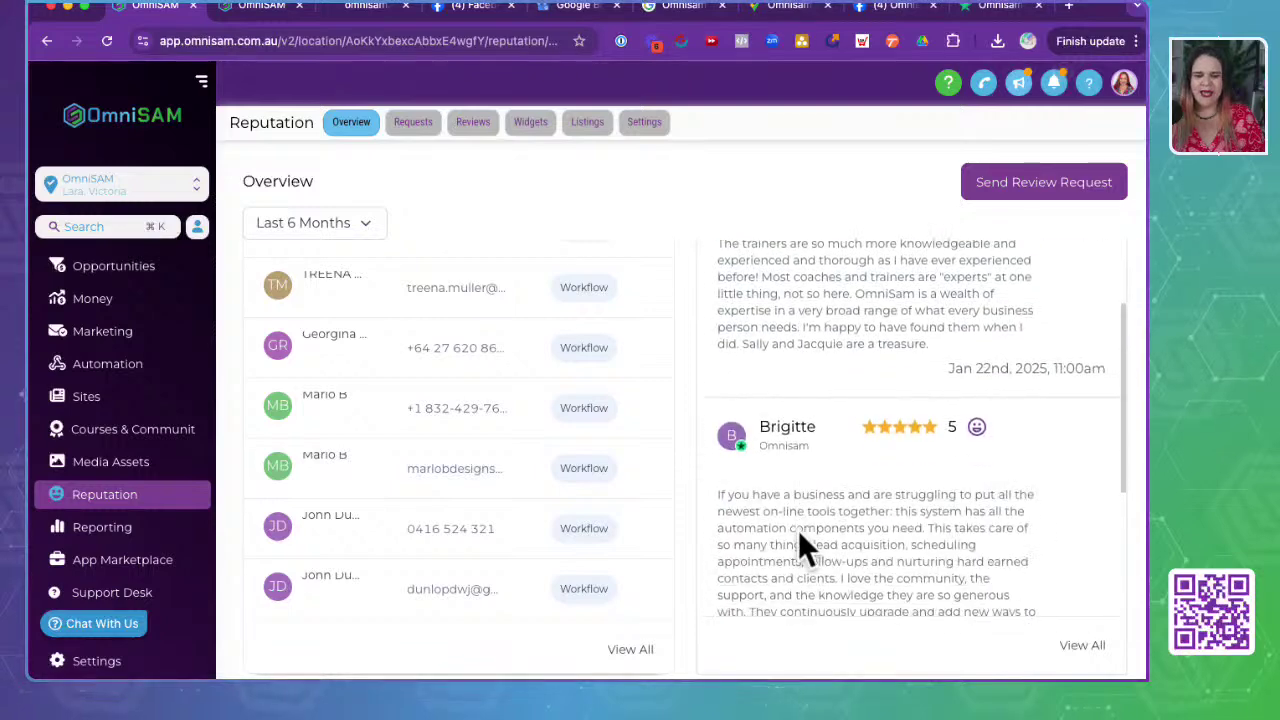
pyautogui.scroll(-3, 798, 530)
pyautogui.scroll(1, 799, 533)
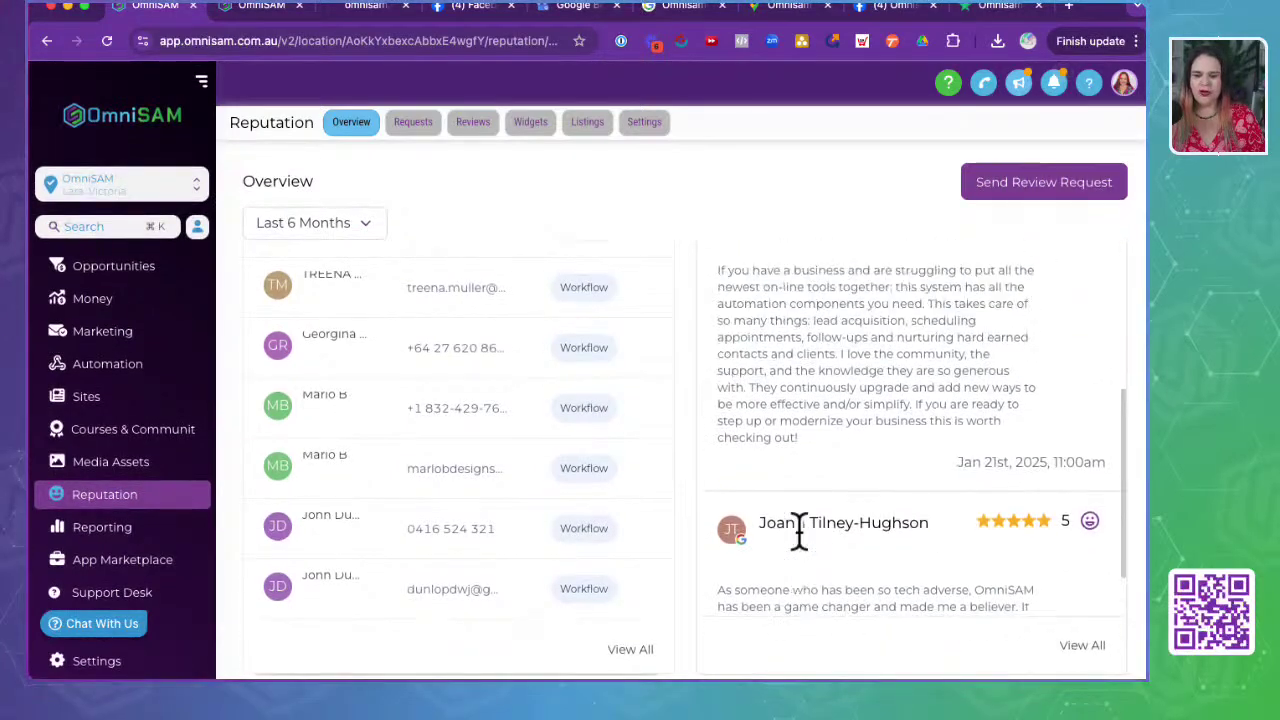
pyautogui.scroll(5, 799, 533)
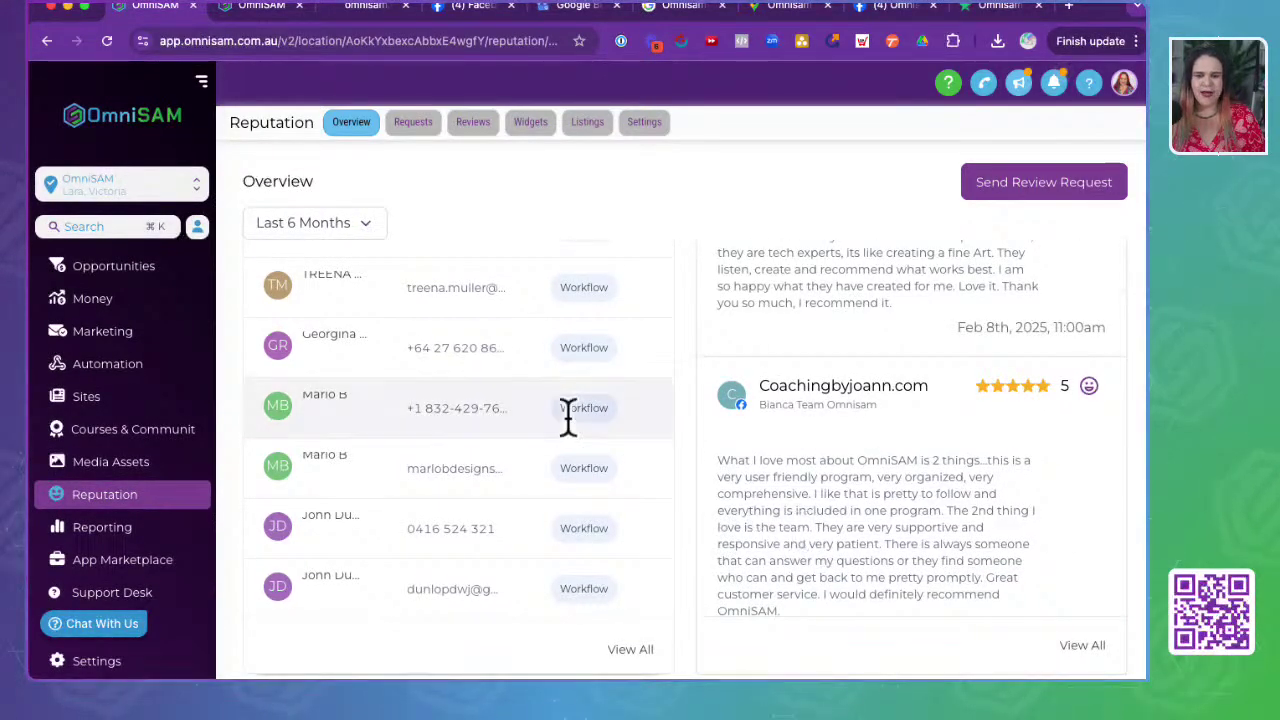
pyautogui.scroll(5, 566, 414)
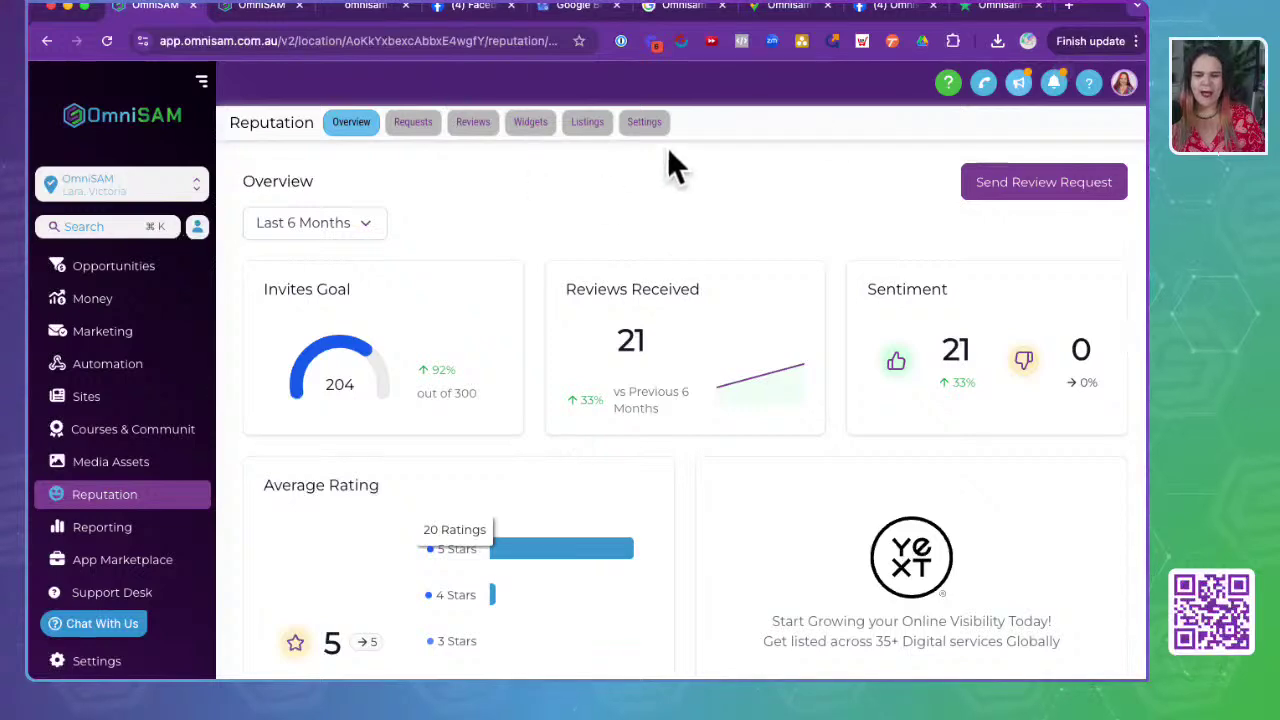
pyautogui.click(1046, 193)
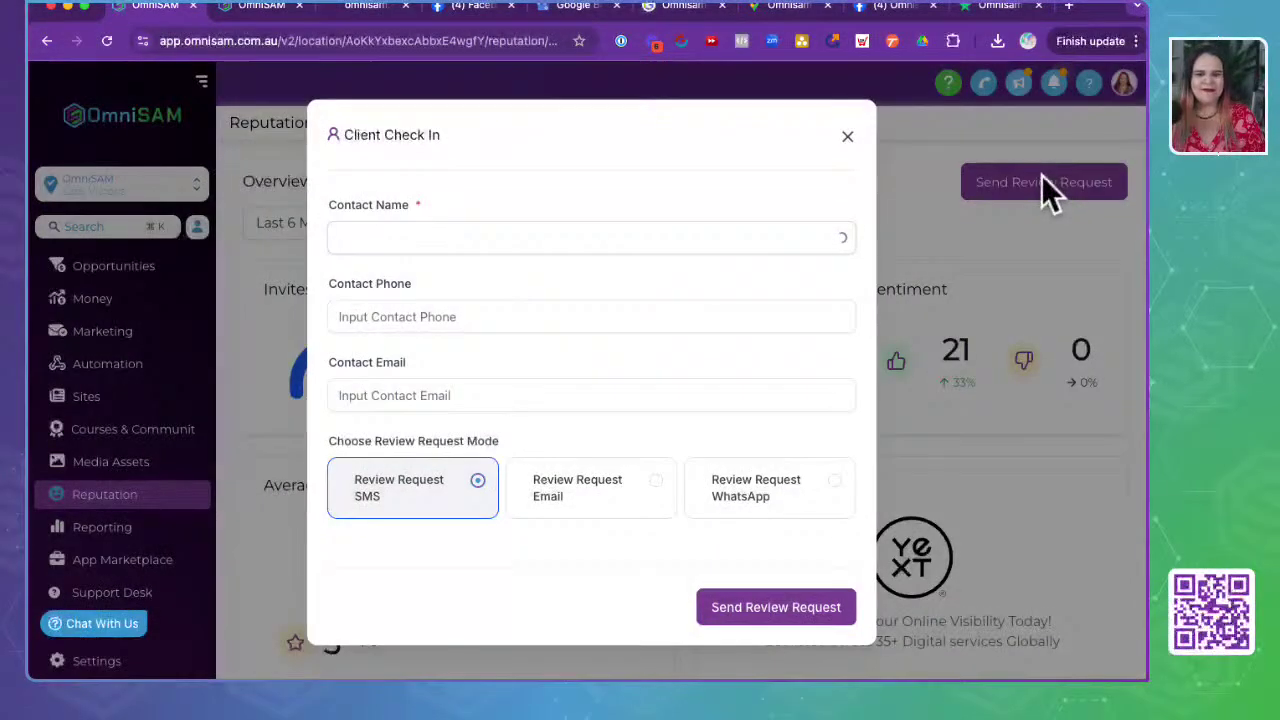
# - Search for and pick the existing contact by name, then send them the review request by SMS
pyautogui.click(494, 243)
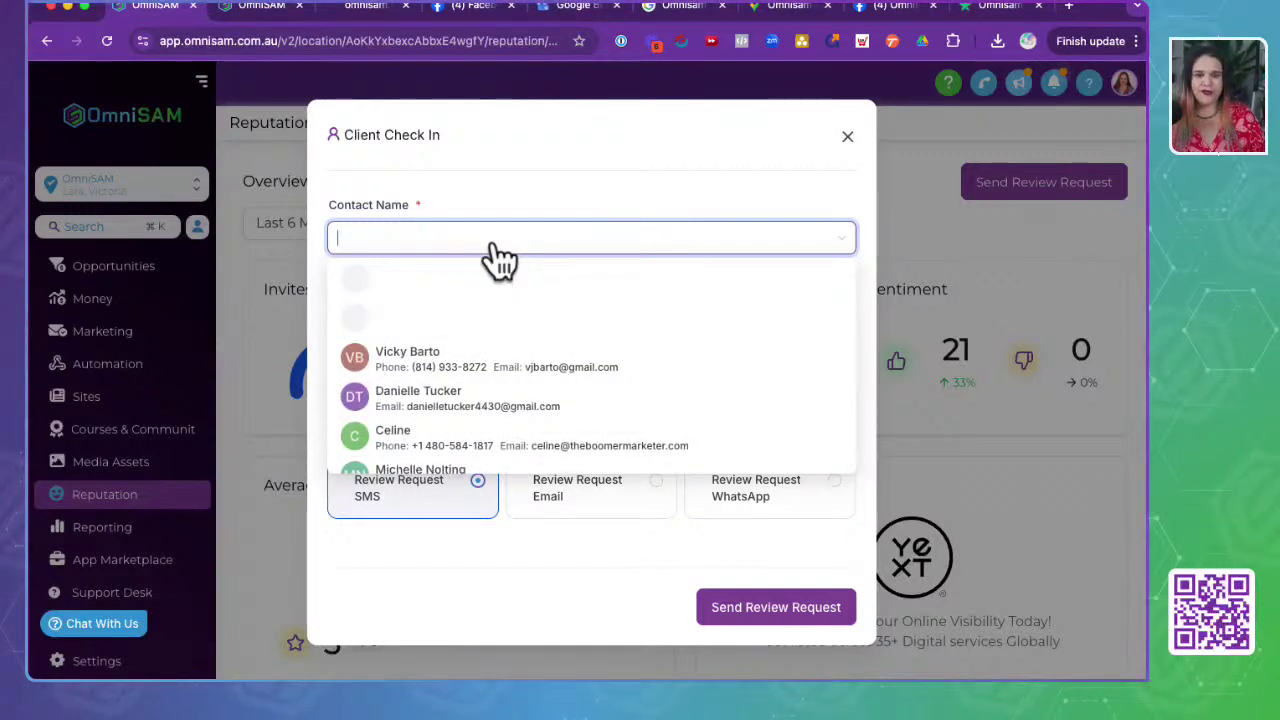
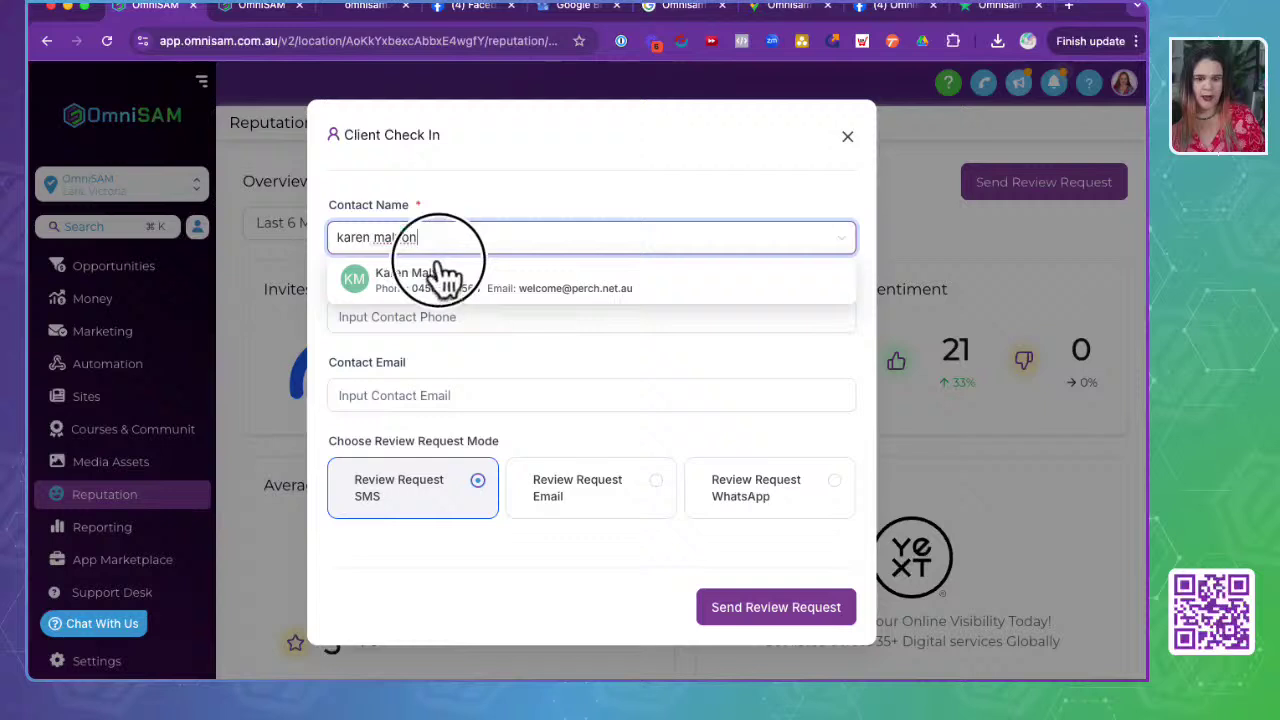
pyautogui.click(440, 272)
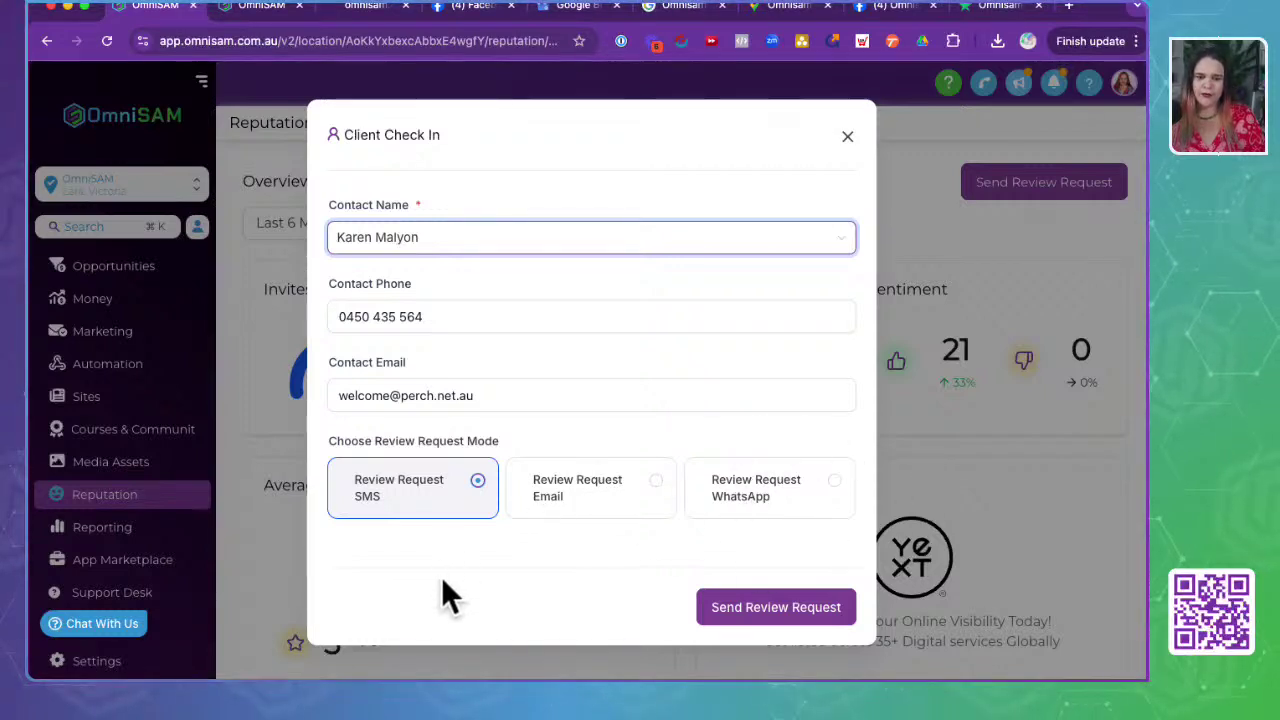
pyautogui.click(414, 509)
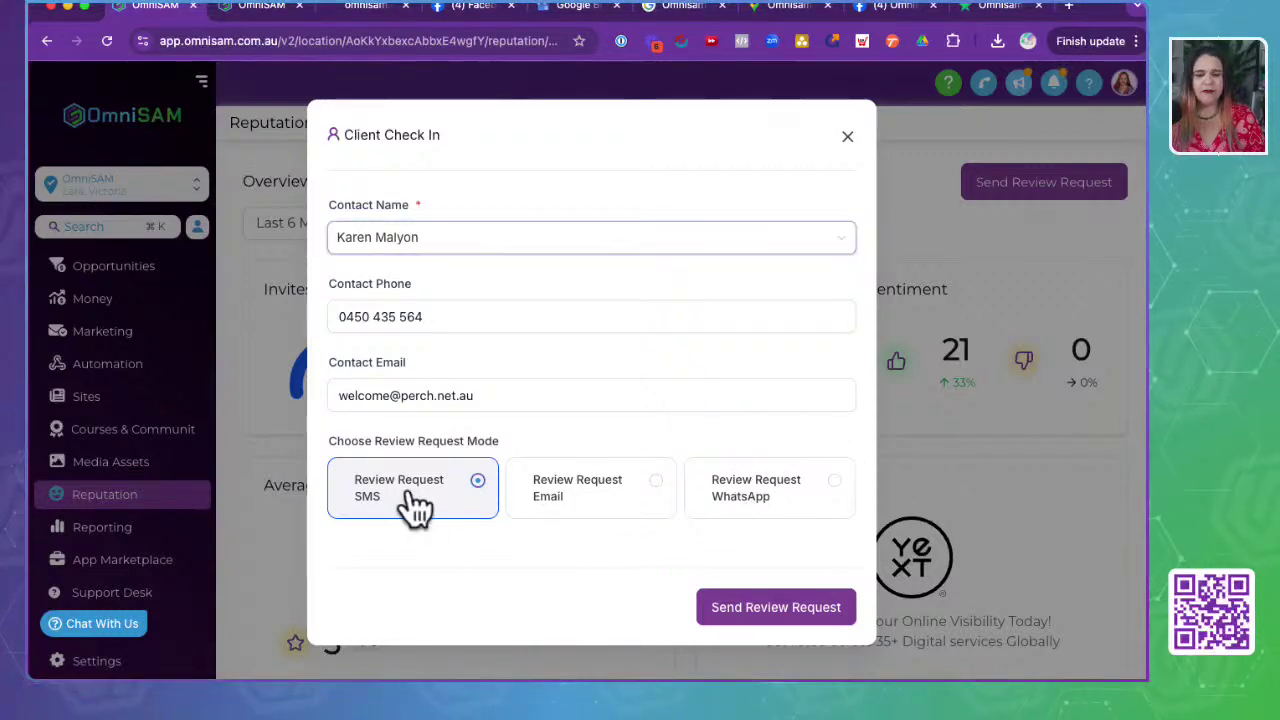
pyautogui.click(764, 612)
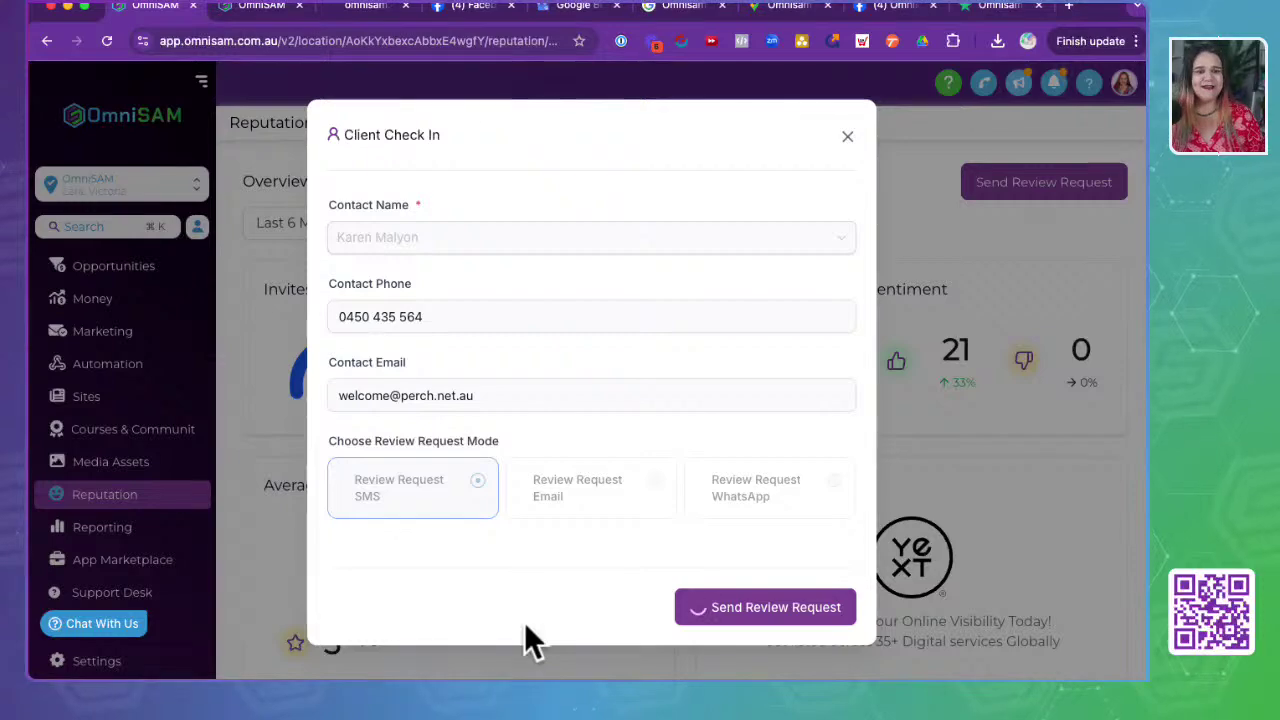
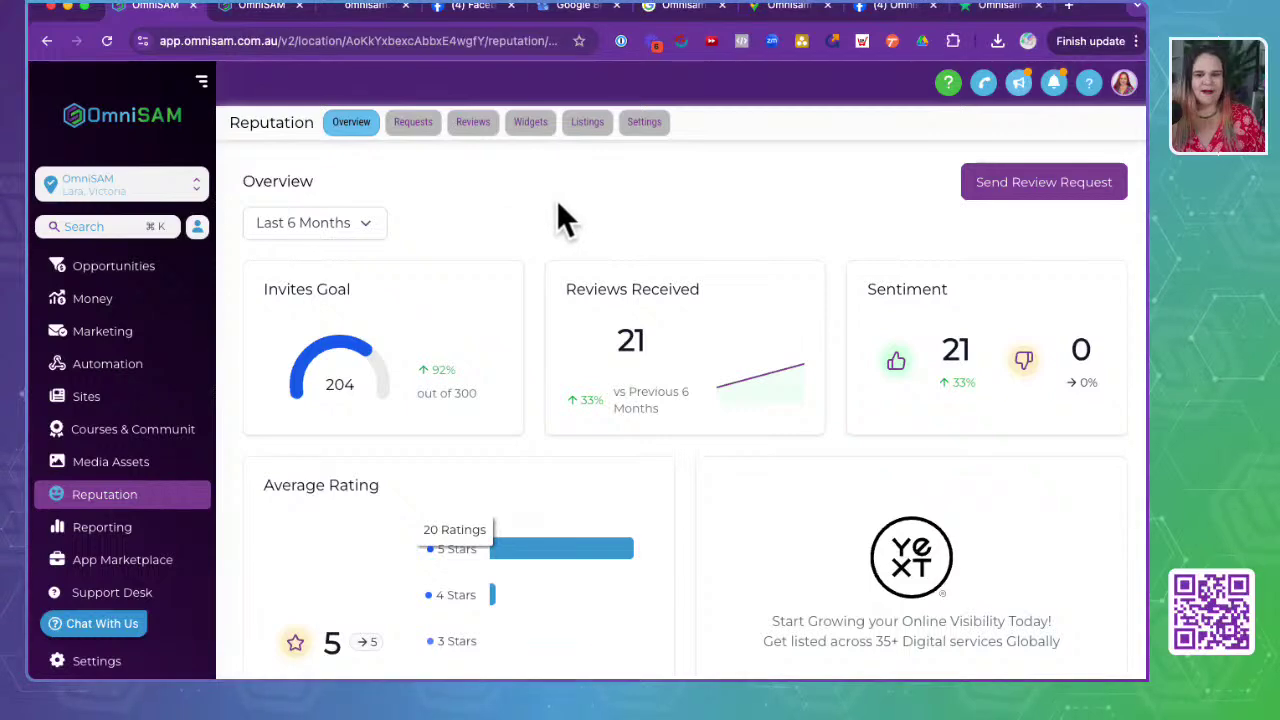
# - Open the Requests tab to list sent review invites with their channel, date and status
pyautogui.scroll(-6, 440, 396)
pyautogui.scroll(6, 445, 395)
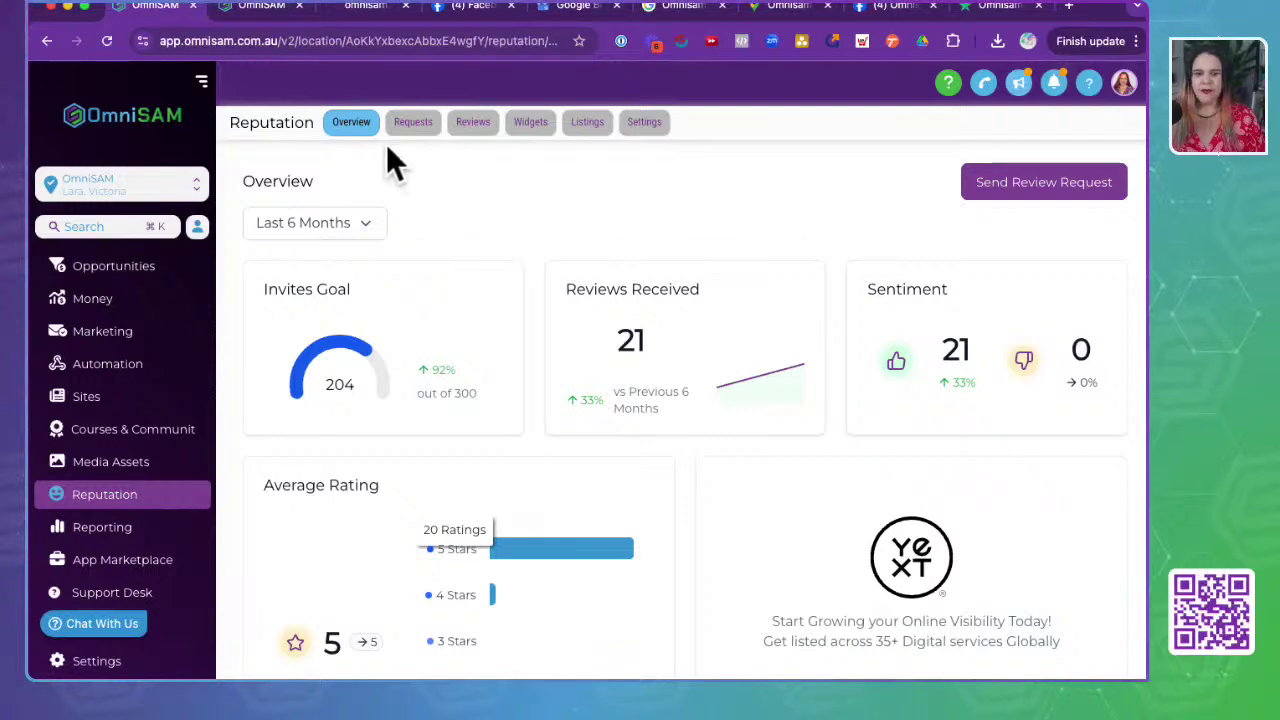
pyautogui.click(415, 127)
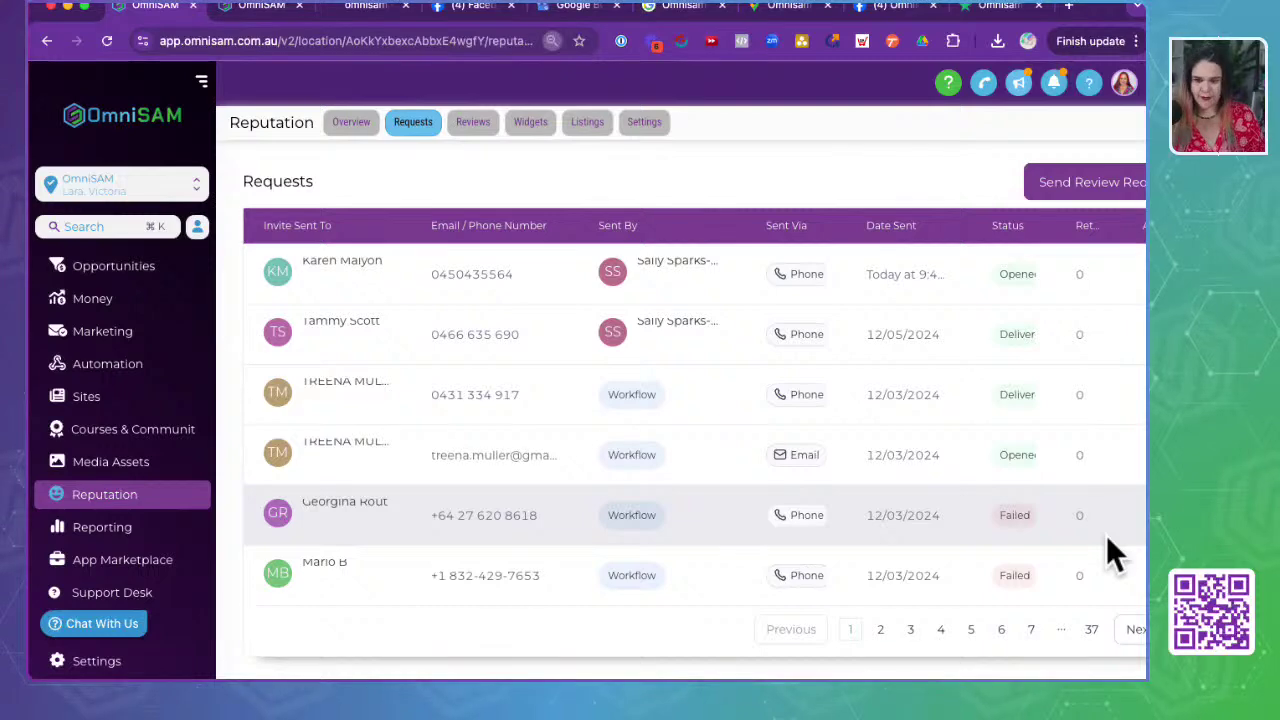
# - Zoom the page out, stop the newest review request, and switch to the received Reviews list
pyautogui.hotkey('ctrl', '-')
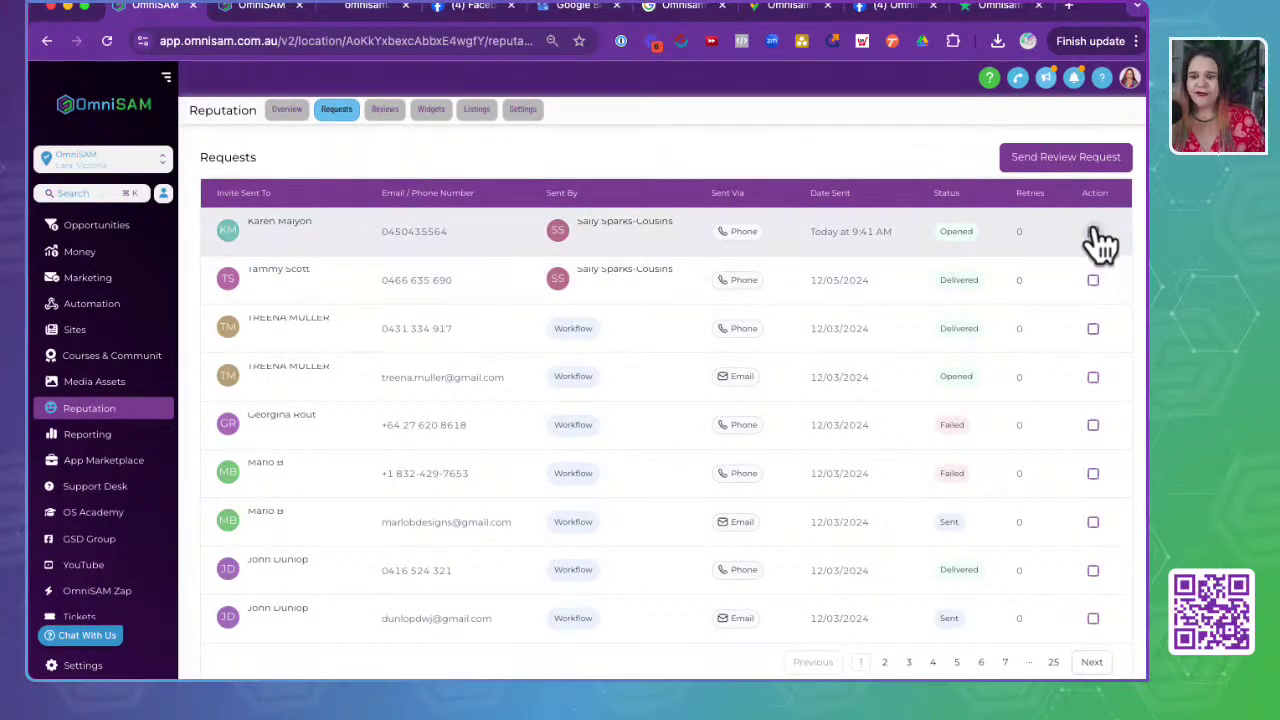
pyautogui.click(1095, 233)
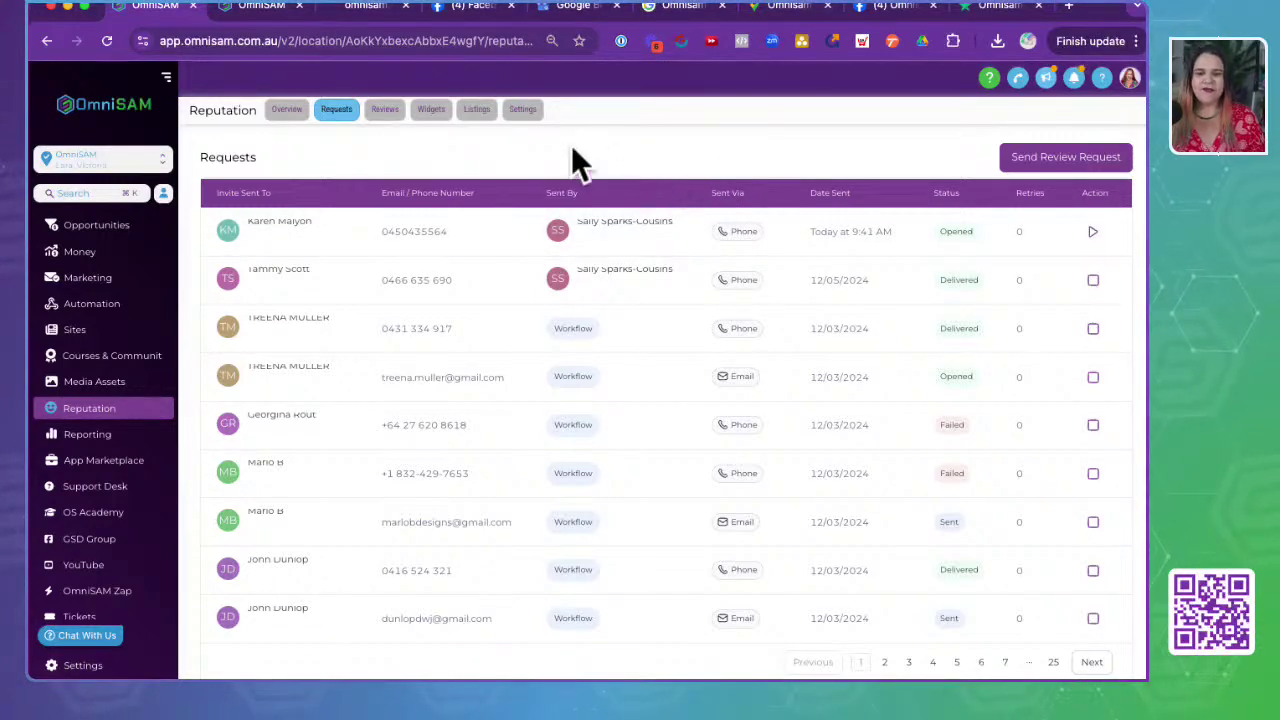
pyautogui.click(386, 112)
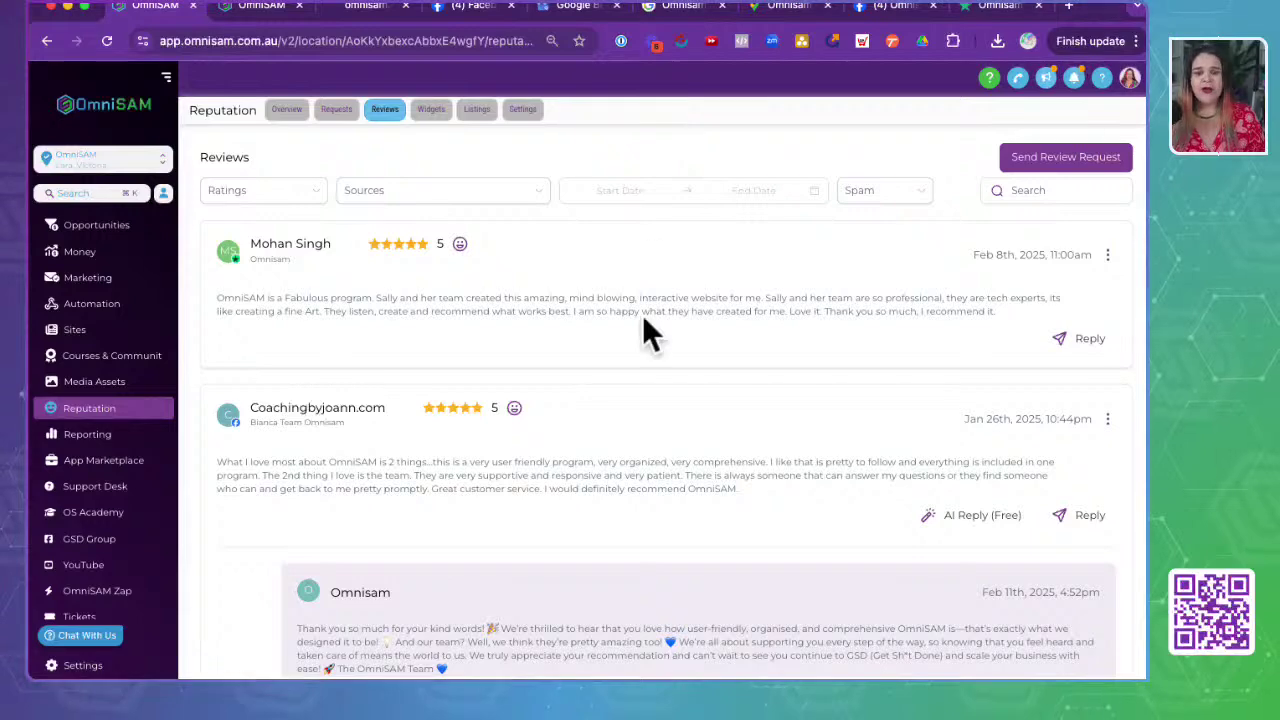
# - Enlarge the Reviews page to point out the newest review's date, then restore normal zoom
pyautogui.scroll(-1, 643, 318)
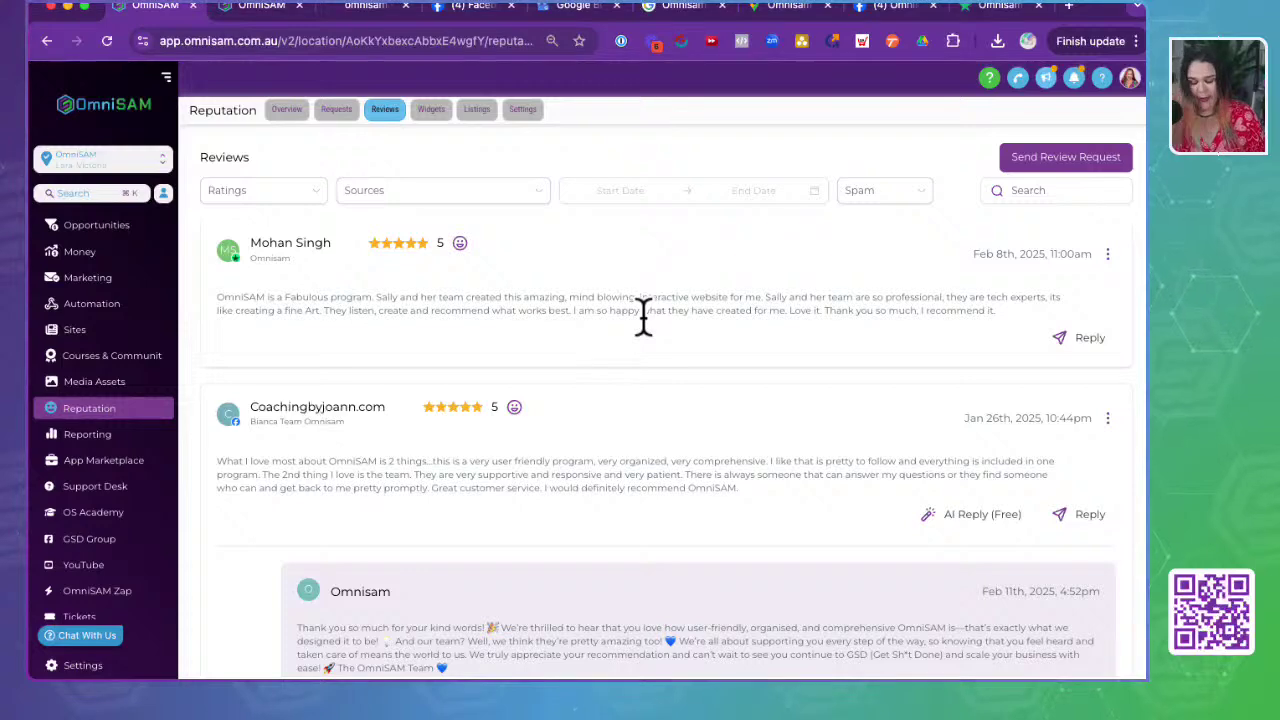
pyautogui.press('super+plus')
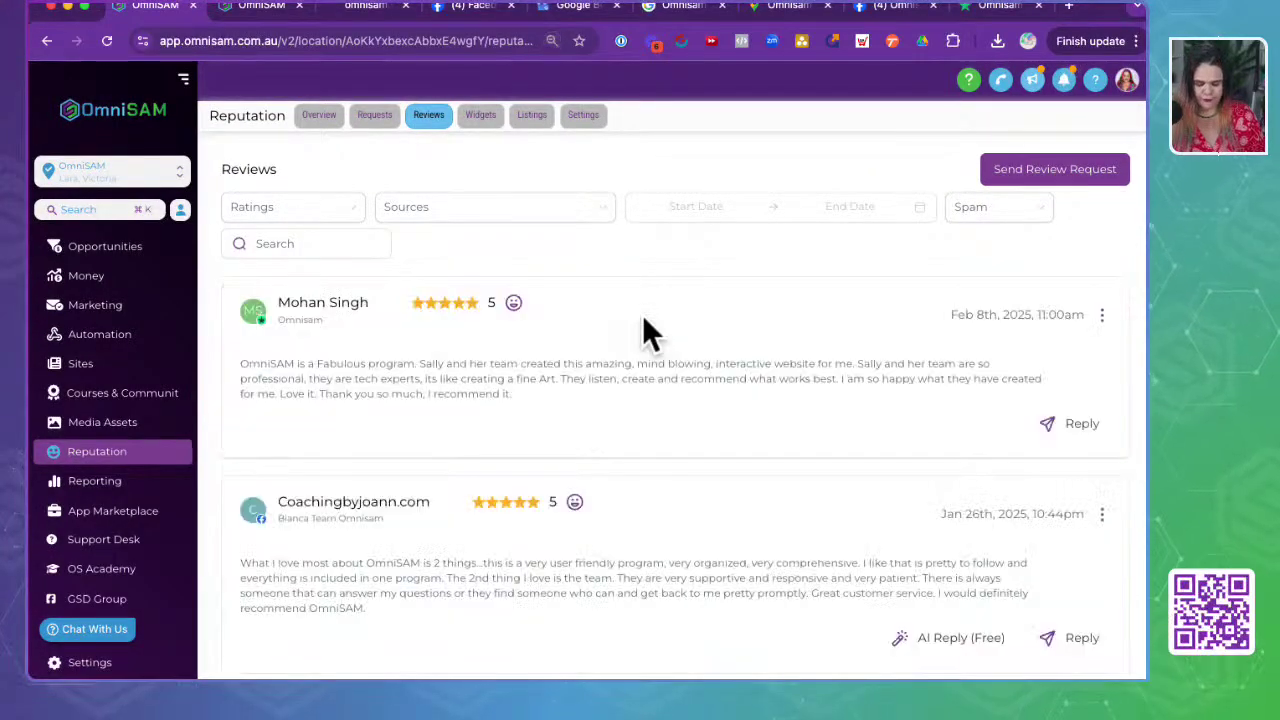
pyautogui.press('super+plus')
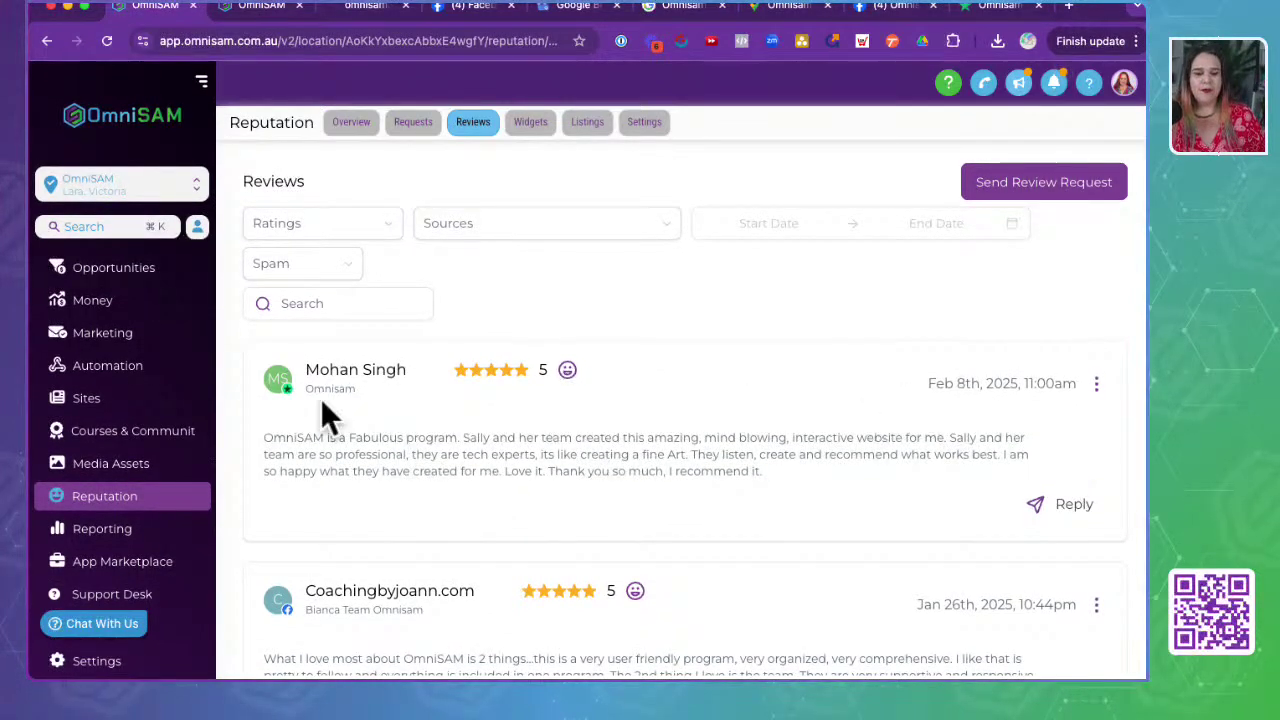
pyautogui.moveTo(906, 389); pyautogui.dragTo(1076, 388)
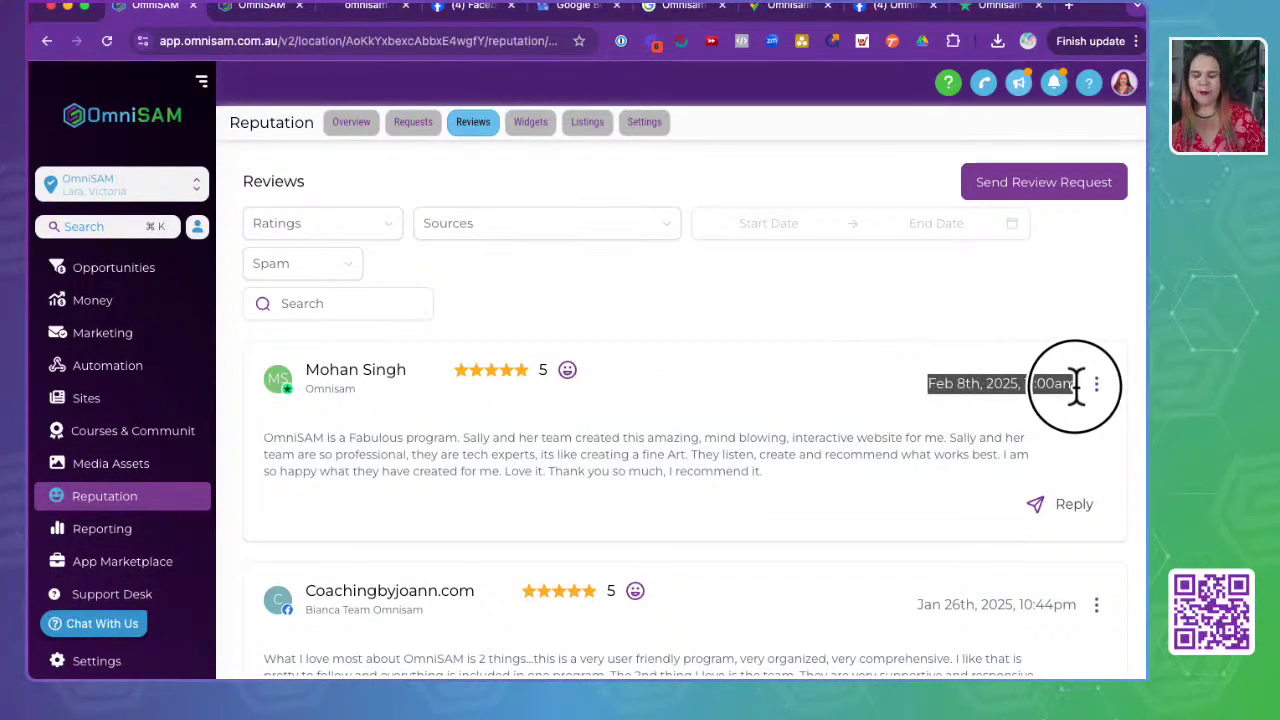
pyautogui.click(400, 486)
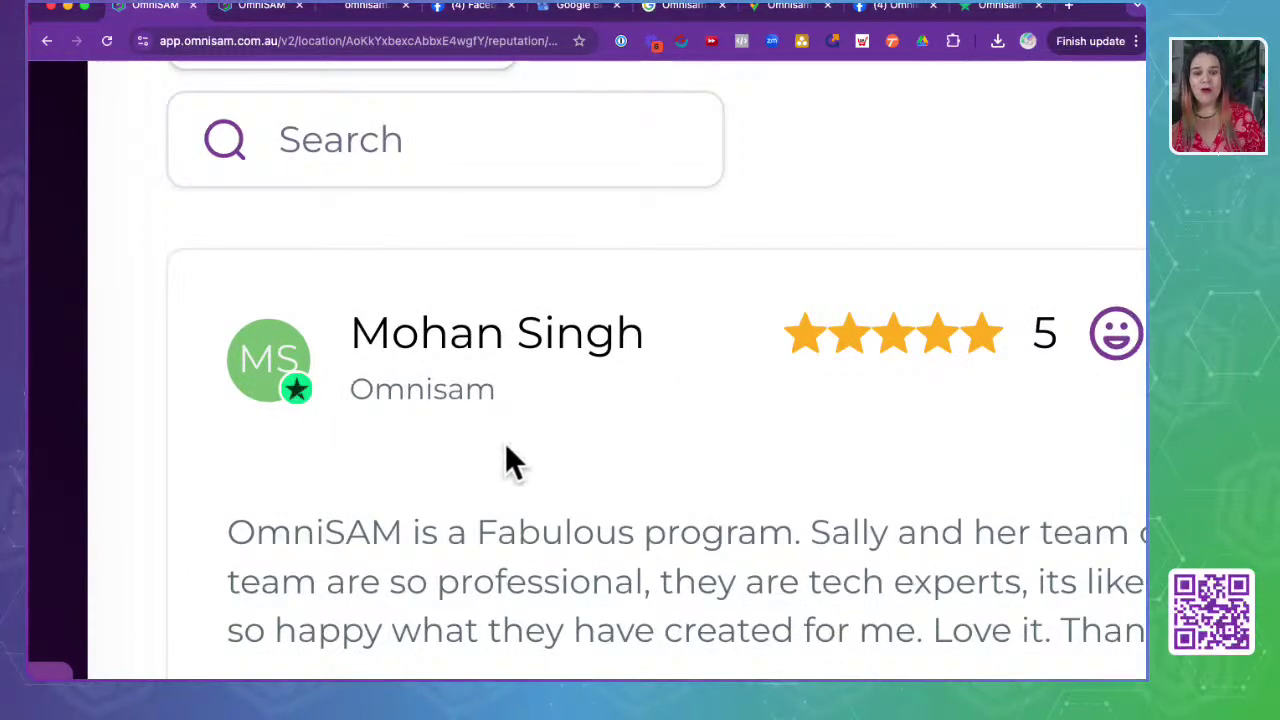
pyautogui.hotkey('ctrl', '0')
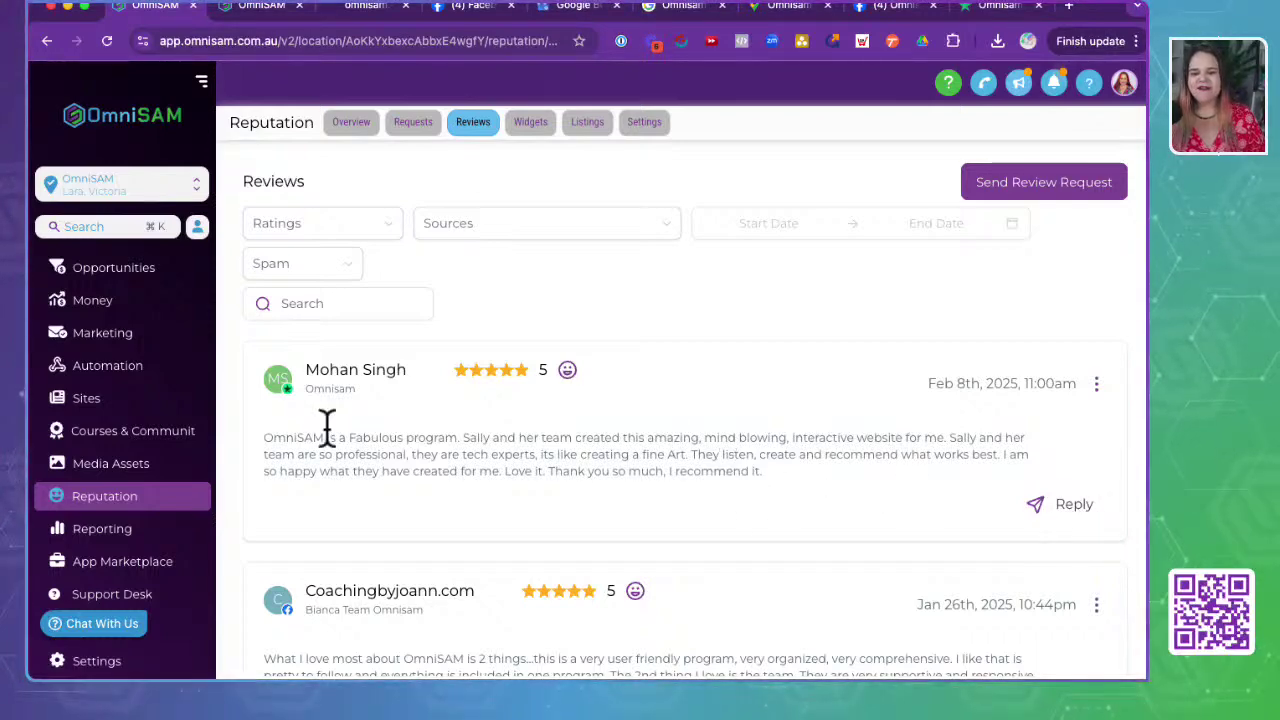
# - Open the top 5-star review on Trustpilot in a new tab, then return to OmniSAM's reviews
pyautogui.scroll(-5, 705, 479)
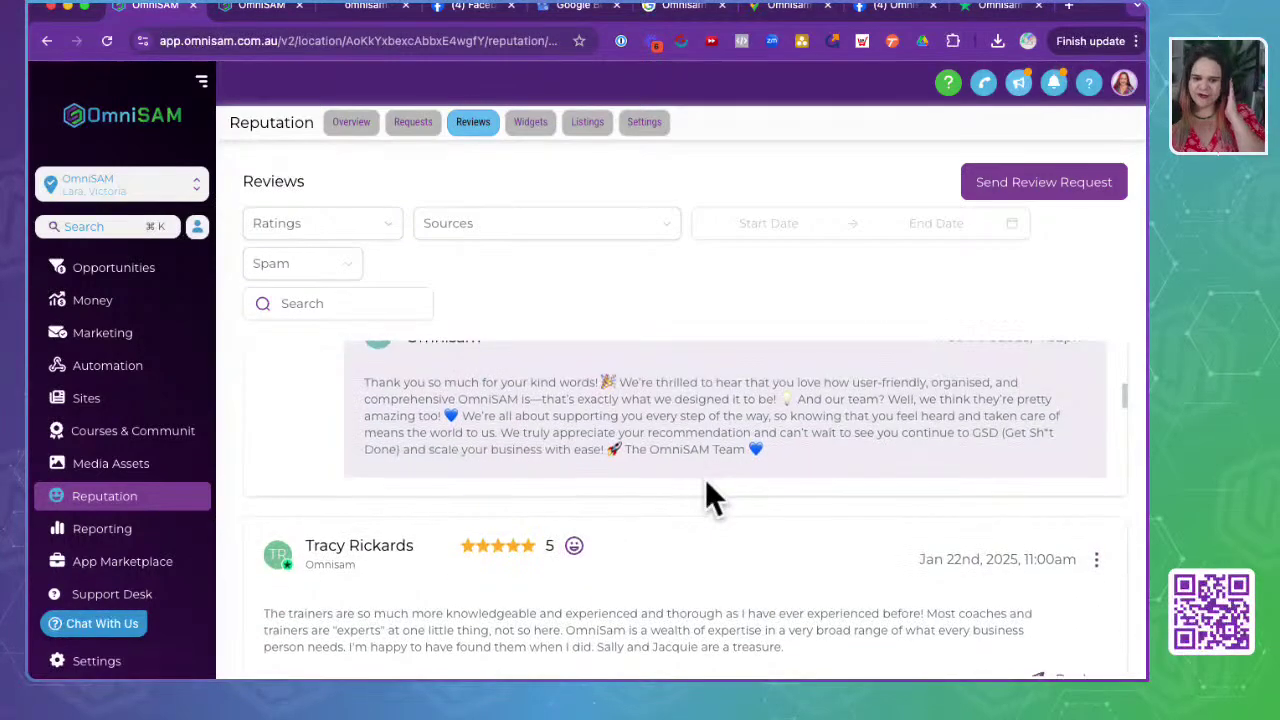
pyautogui.scroll(-5, 705, 480)
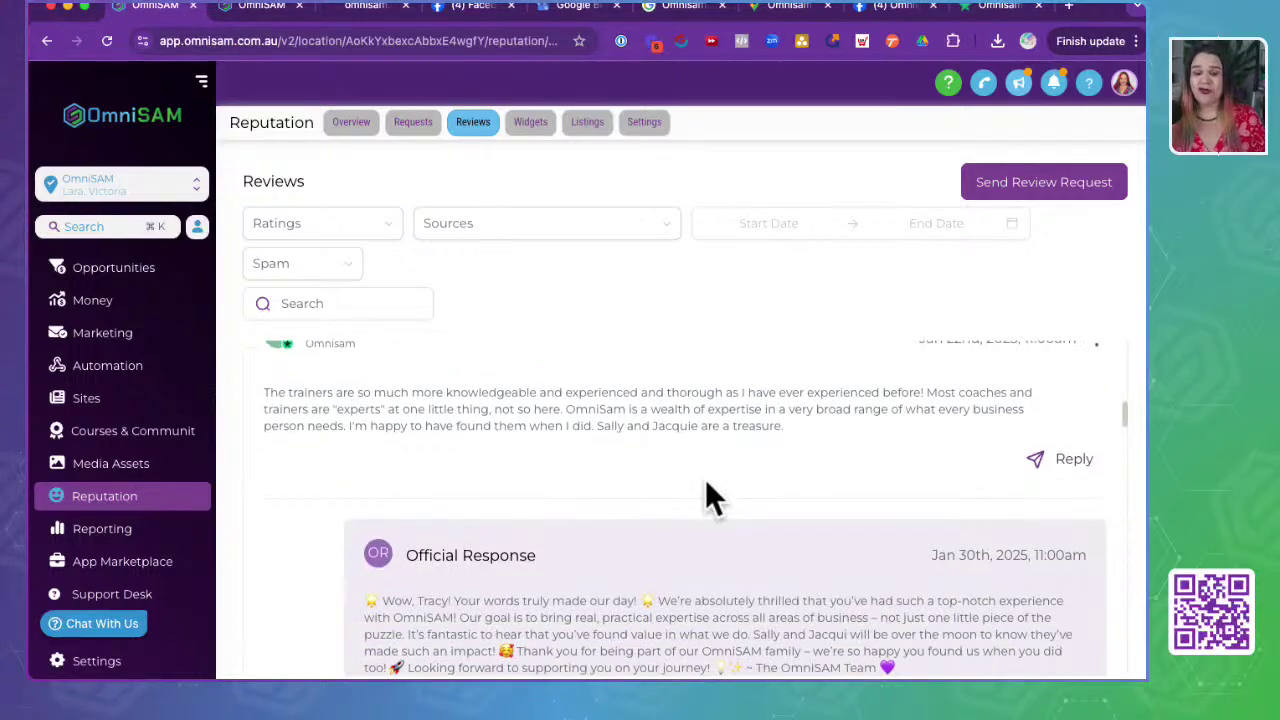
pyautogui.scroll(-5, 705, 479)
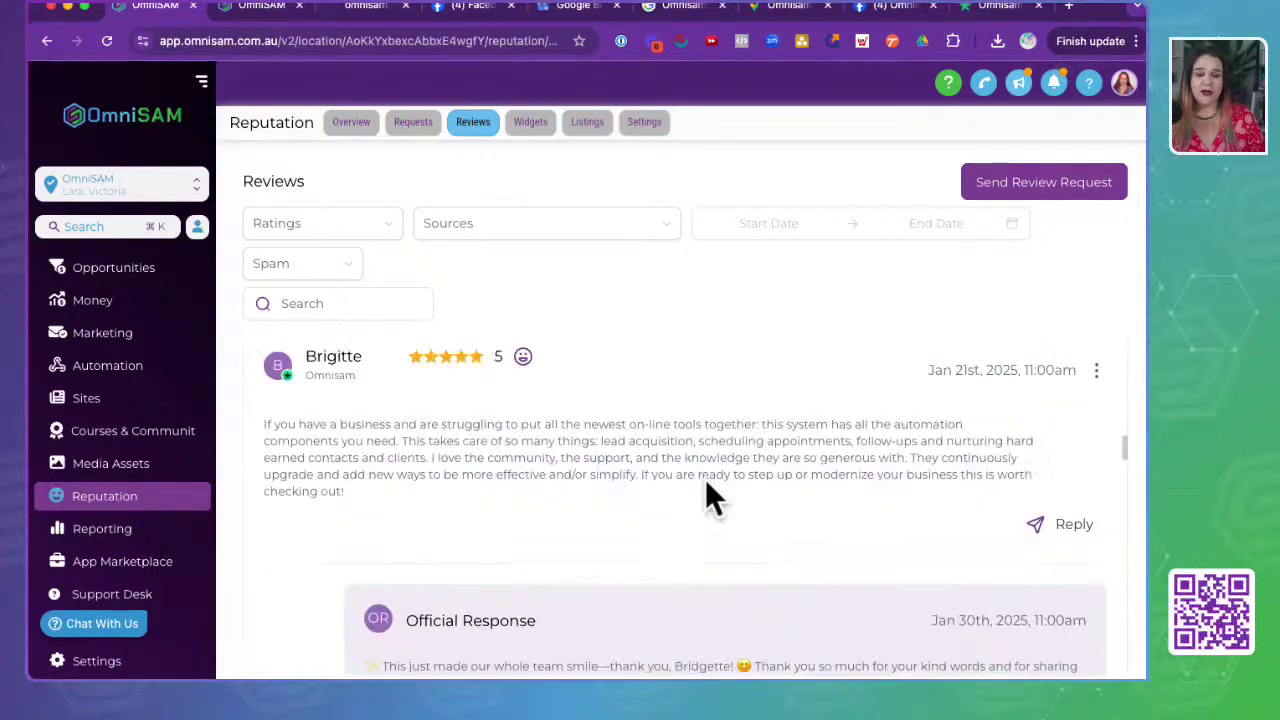
pyautogui.scroll(3, 566, 556)
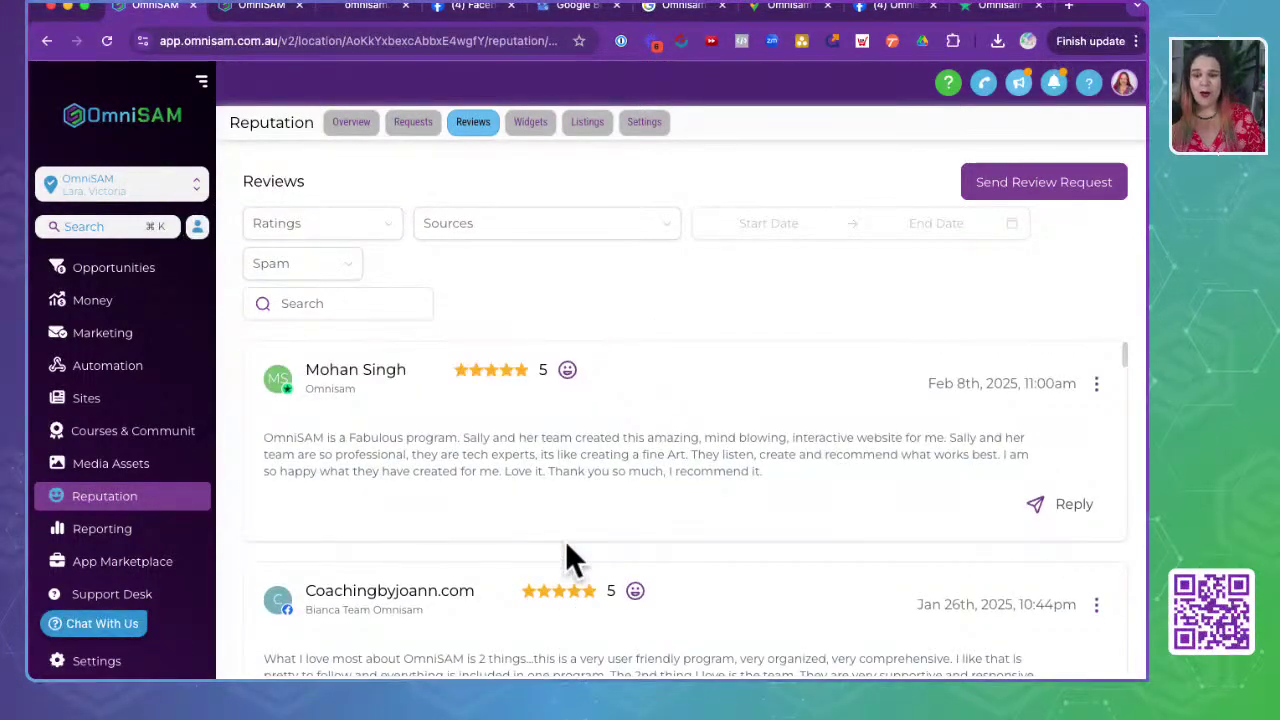
pyautogui.click(1067, 508)
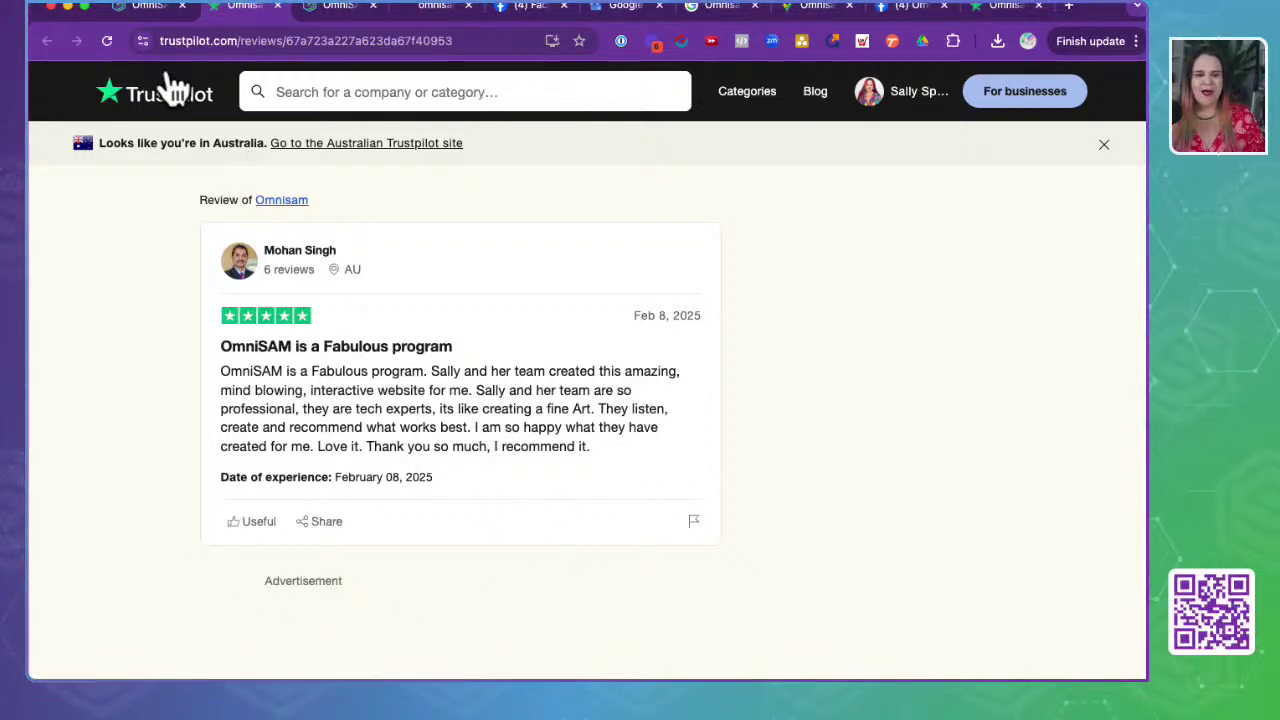
pyautogui.click(150, 8)
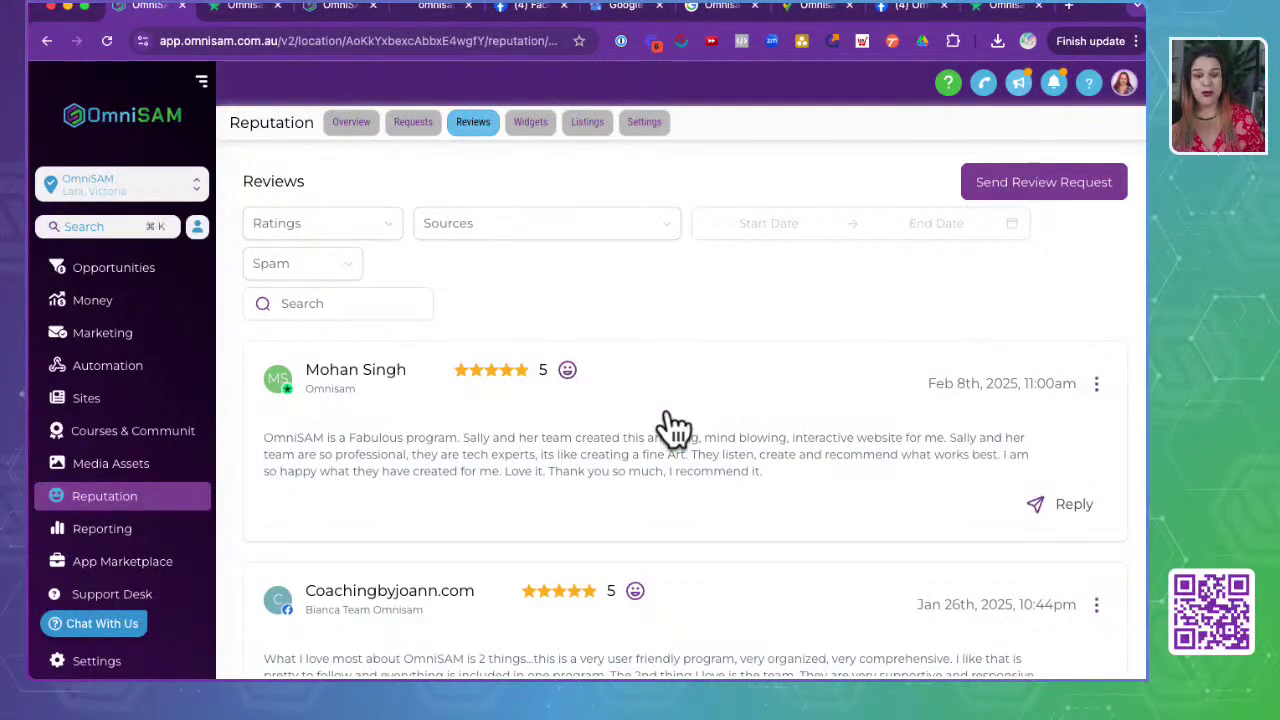
pyautogui.scroll(-4, 670, 425)
pyautogui.scroll(2, 667, 410)
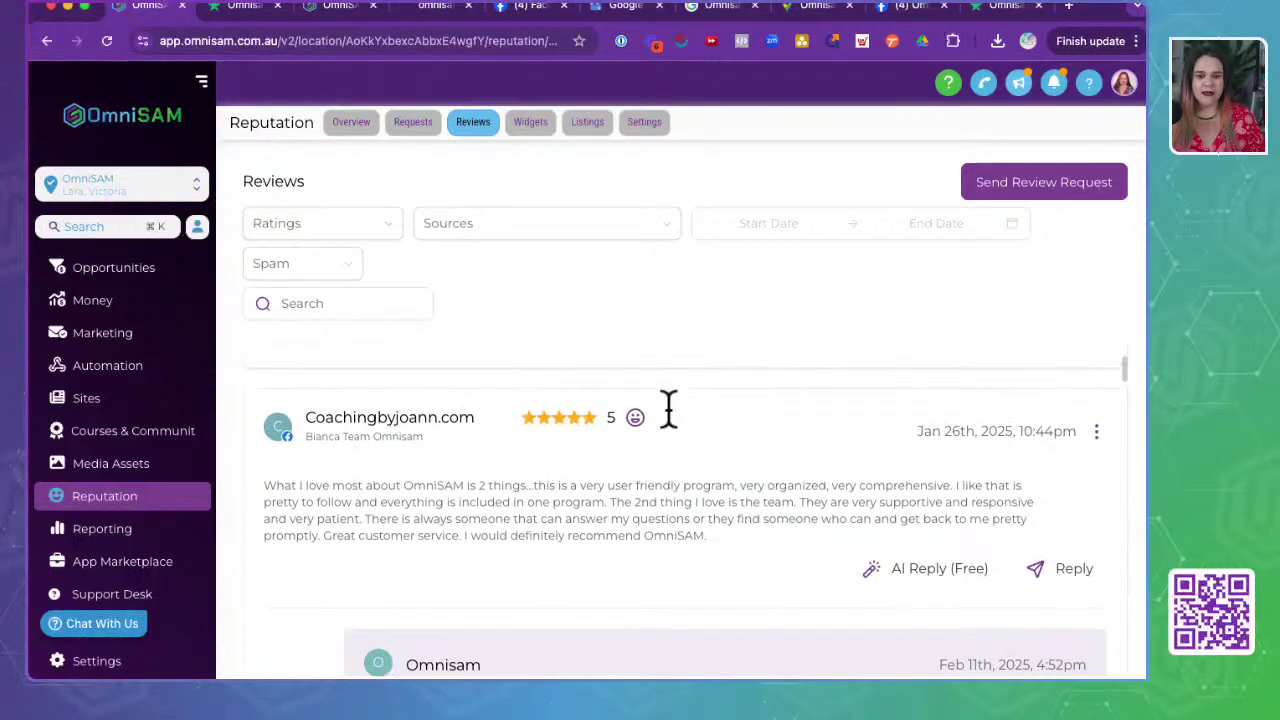
pyautogui.click(1070, 569)
pyautogui.scroll(-1, 500, 560)
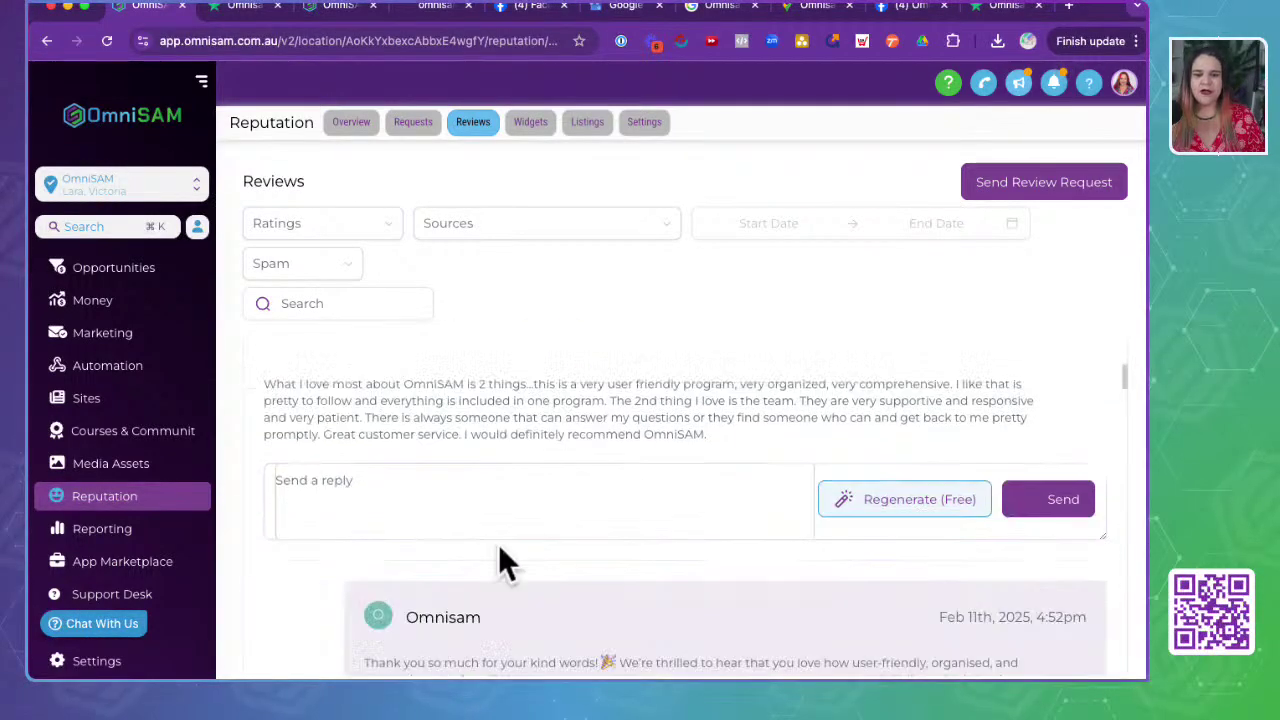
pyautogui.click(394, 403)
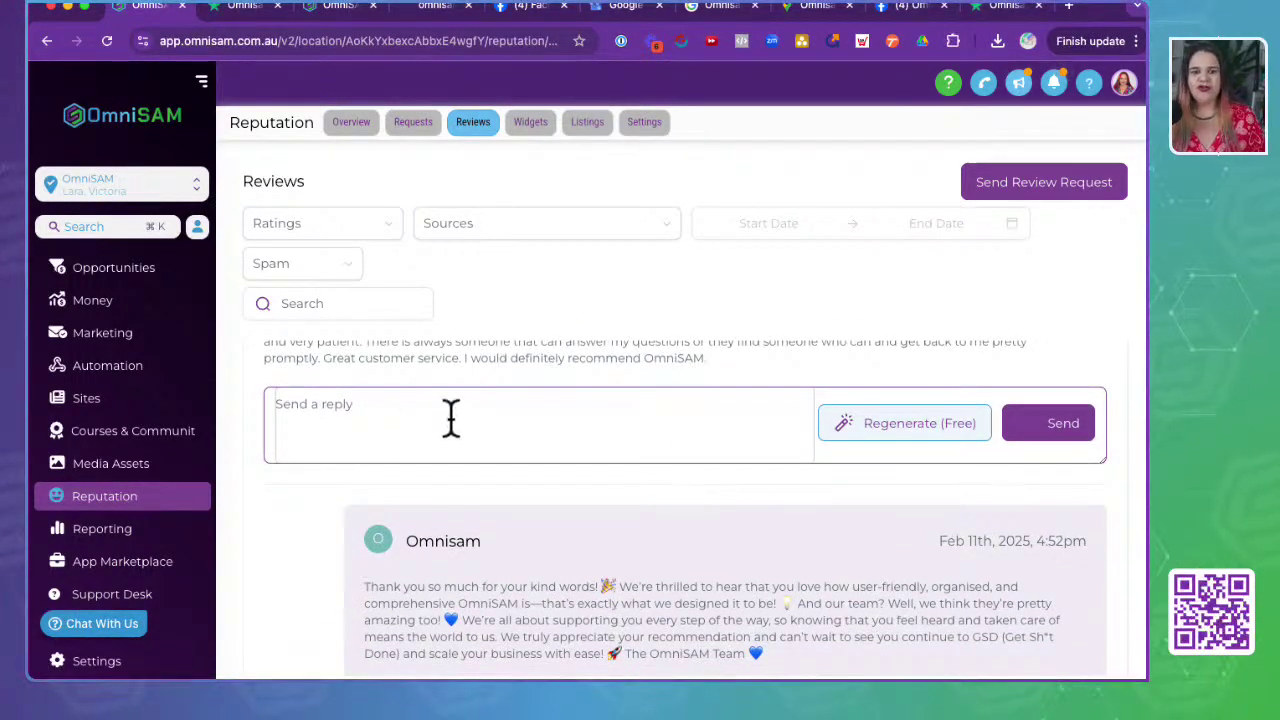
pyautogui.click(899, 428)
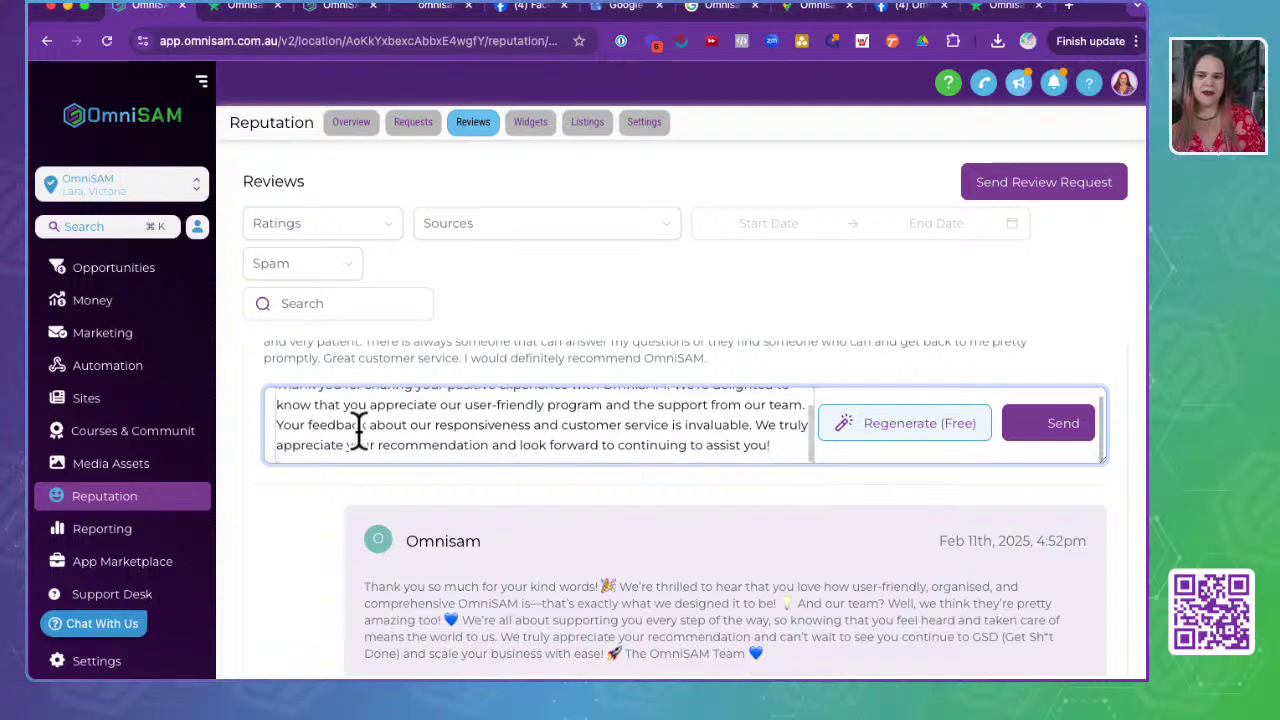
pyautogui.scroll(1, 358, 430)
pyautogui.scroll(-1, 358, 430)
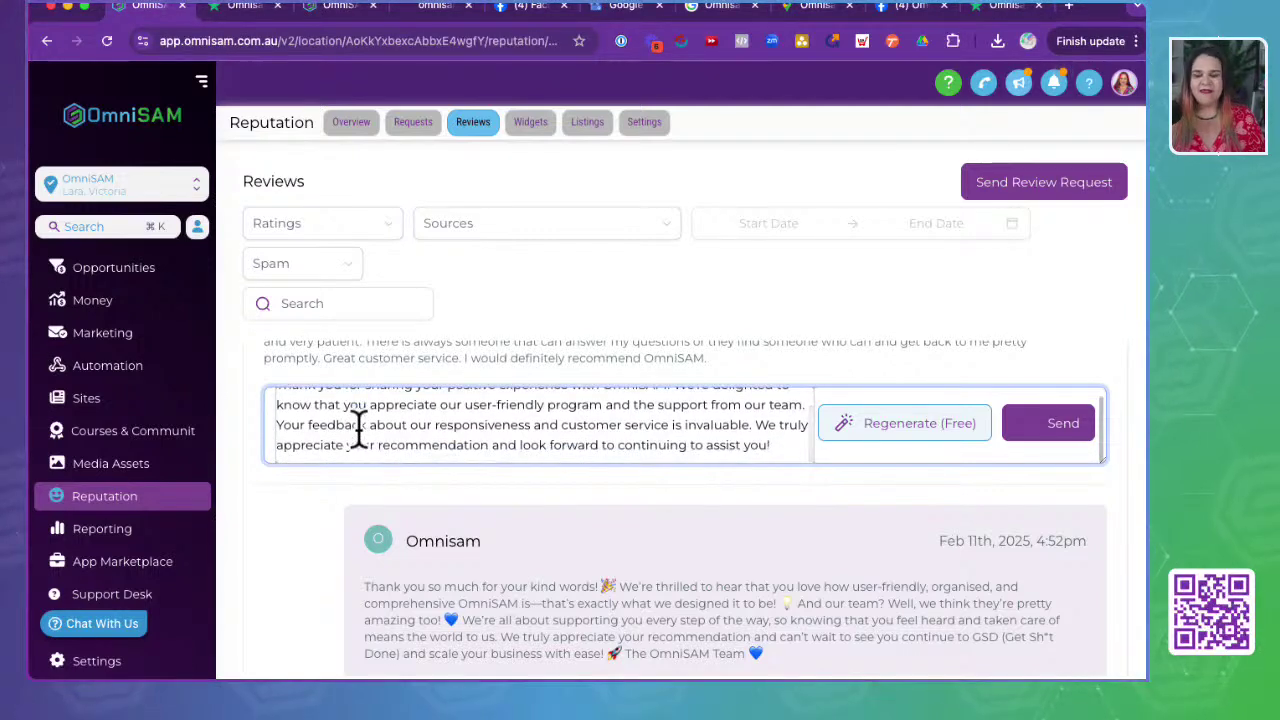
pyautogui.click(358, 430)
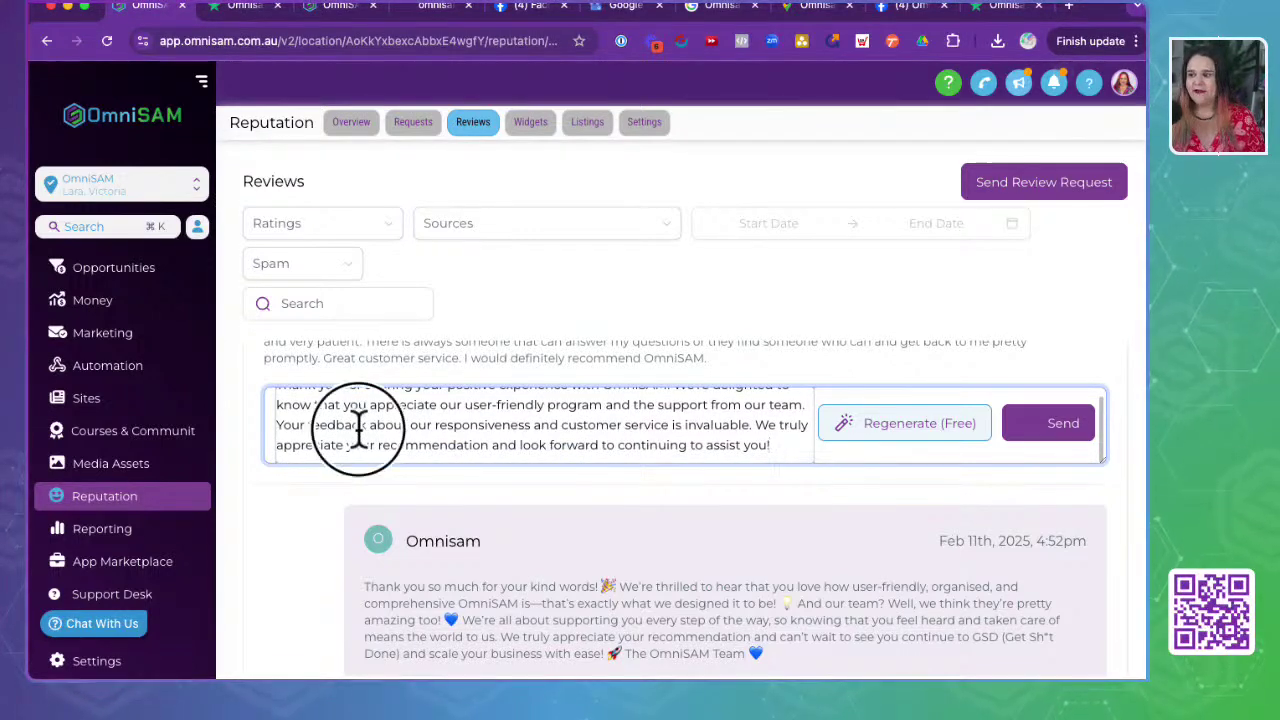
pyautogui.press('super+a')
pyautogui.press('BackSpace')
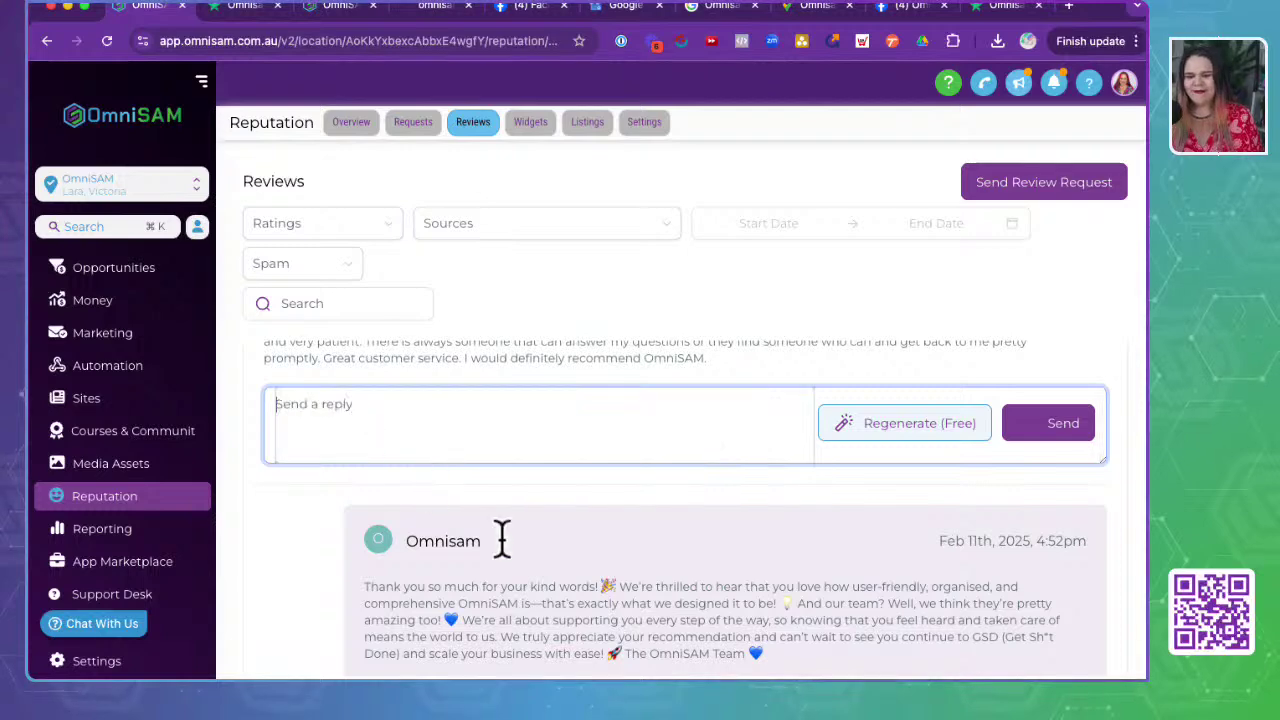
pyautogui.scroll(-2, 570, 590)
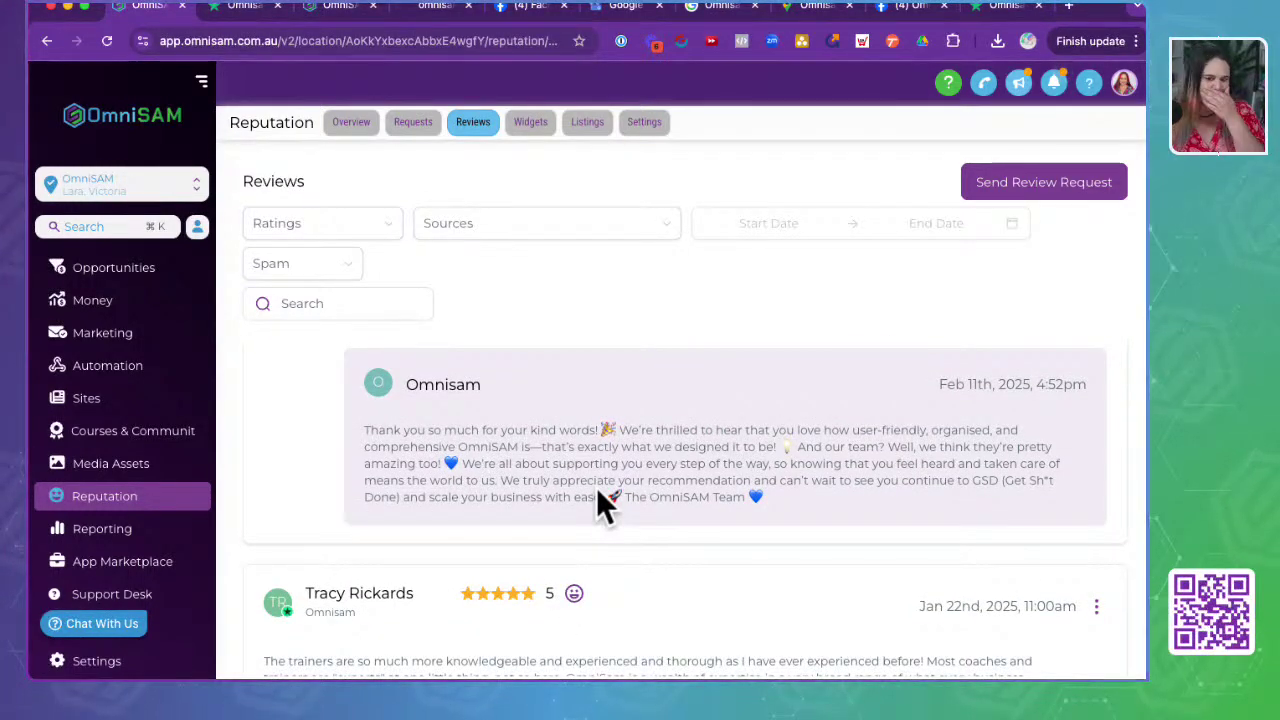
pyautogui.scroll(6, 596, 488)
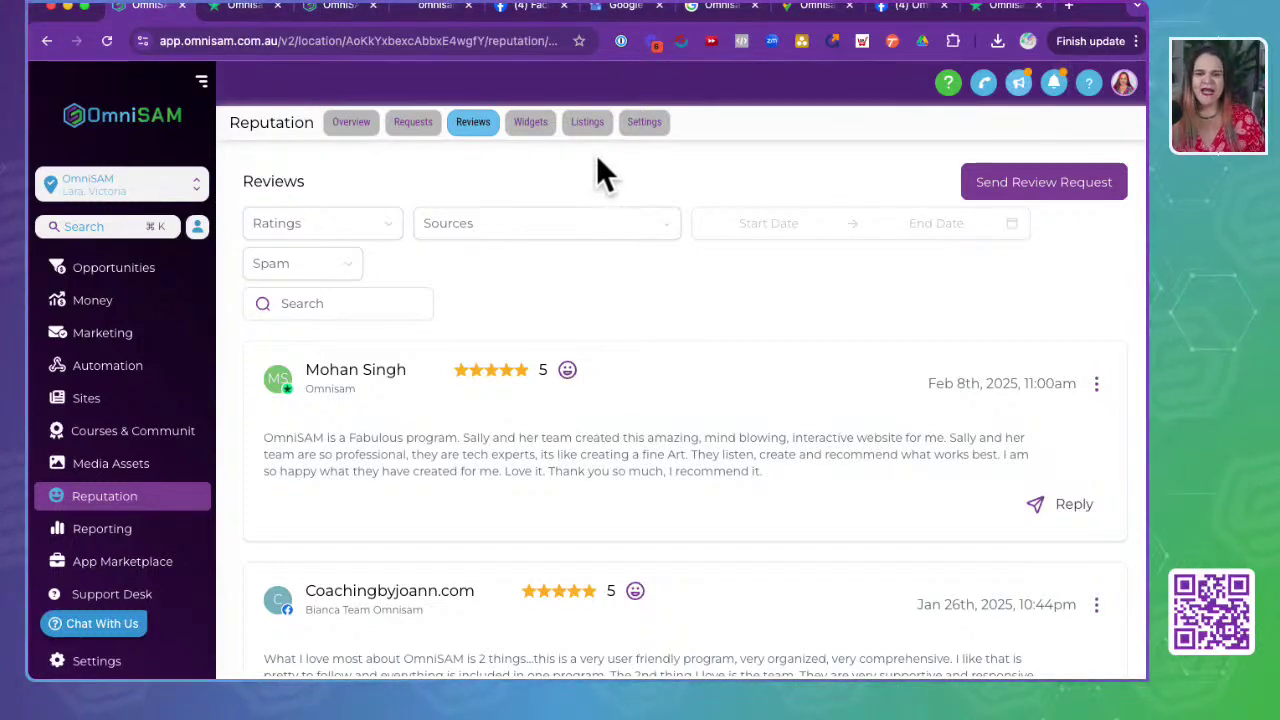
# - Open the review widgets and page the carousel preview to page 3 and back to page 1
pyautogui.click(531, 124)
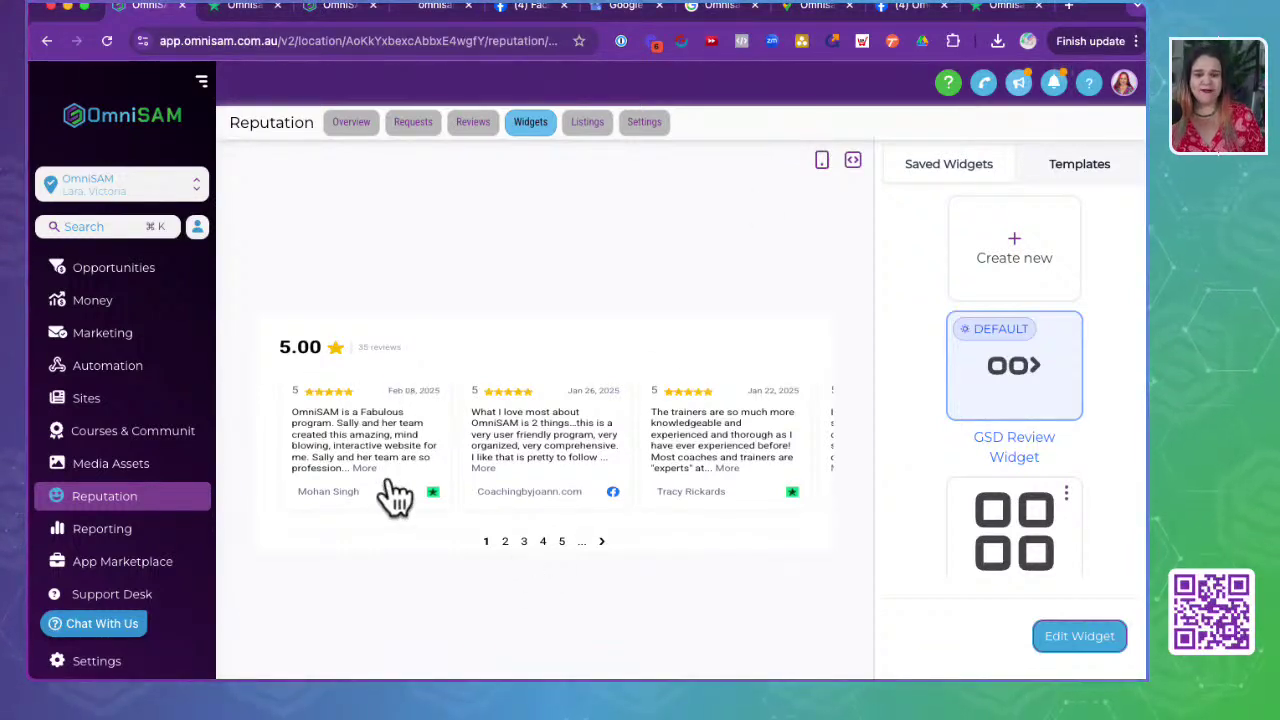
pyautogui.click(602, 543)
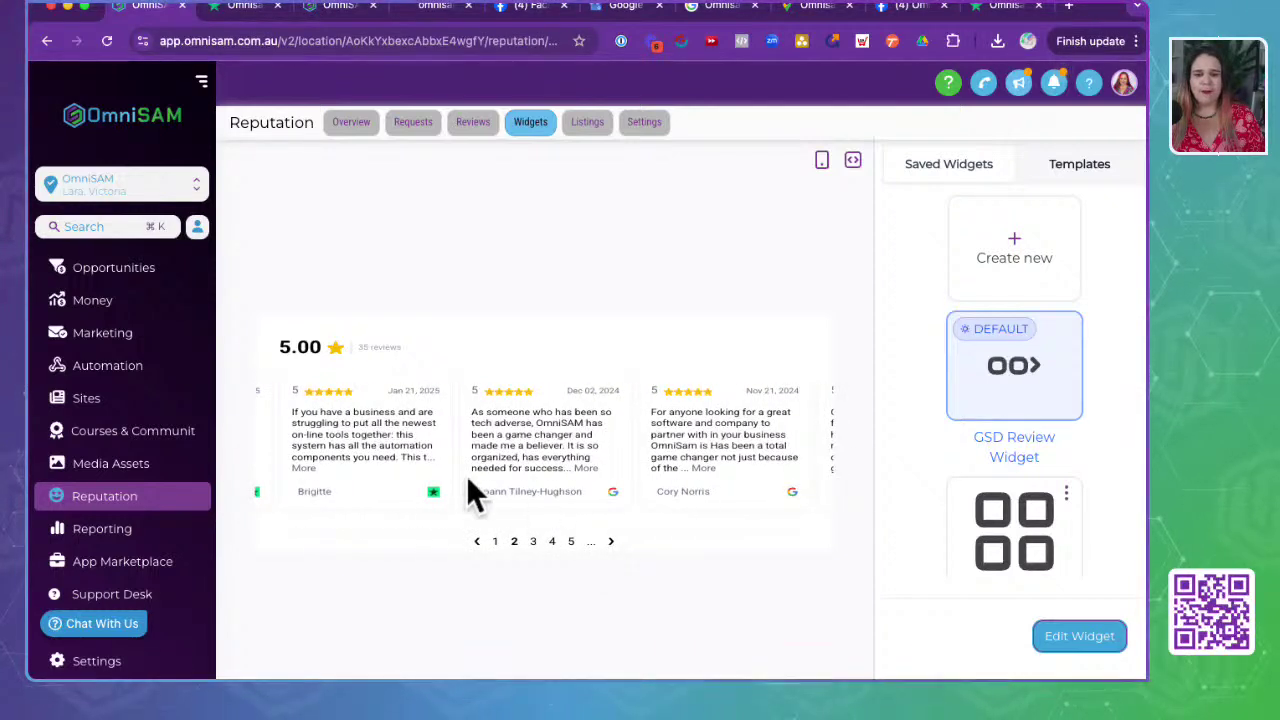
pyautogui.click(610, 543)
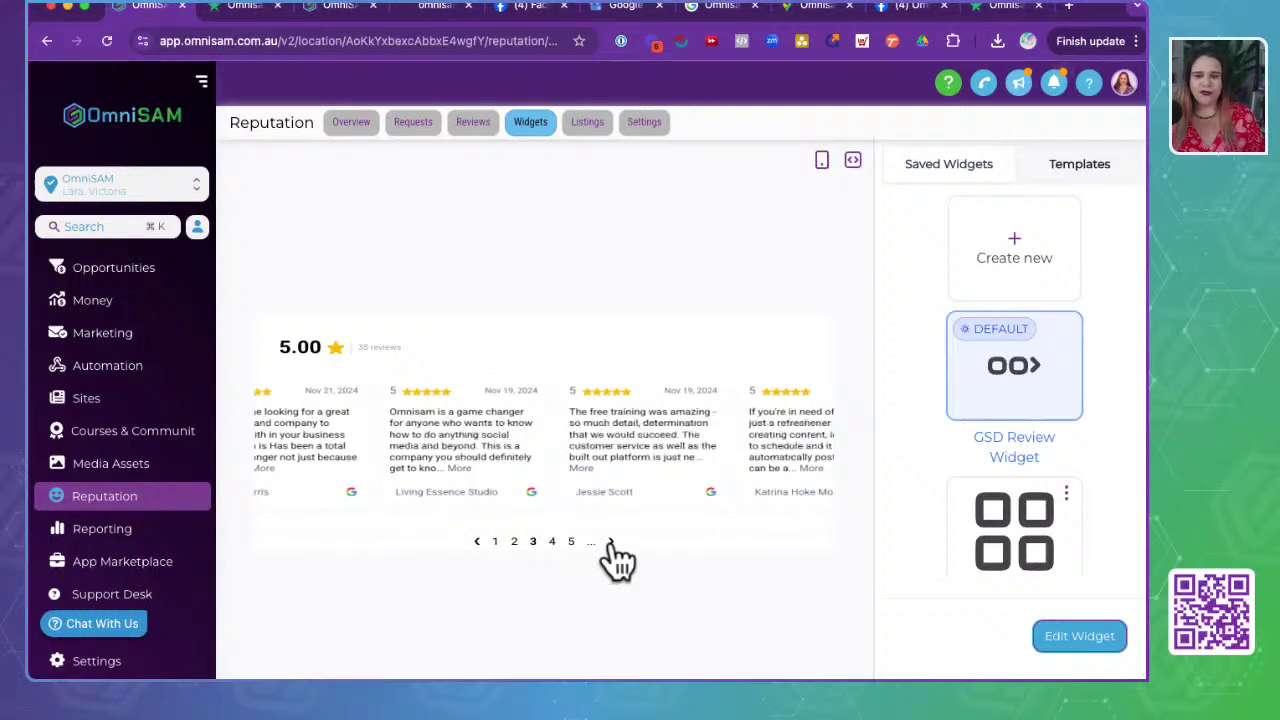
pyautogui.click(476, 541)
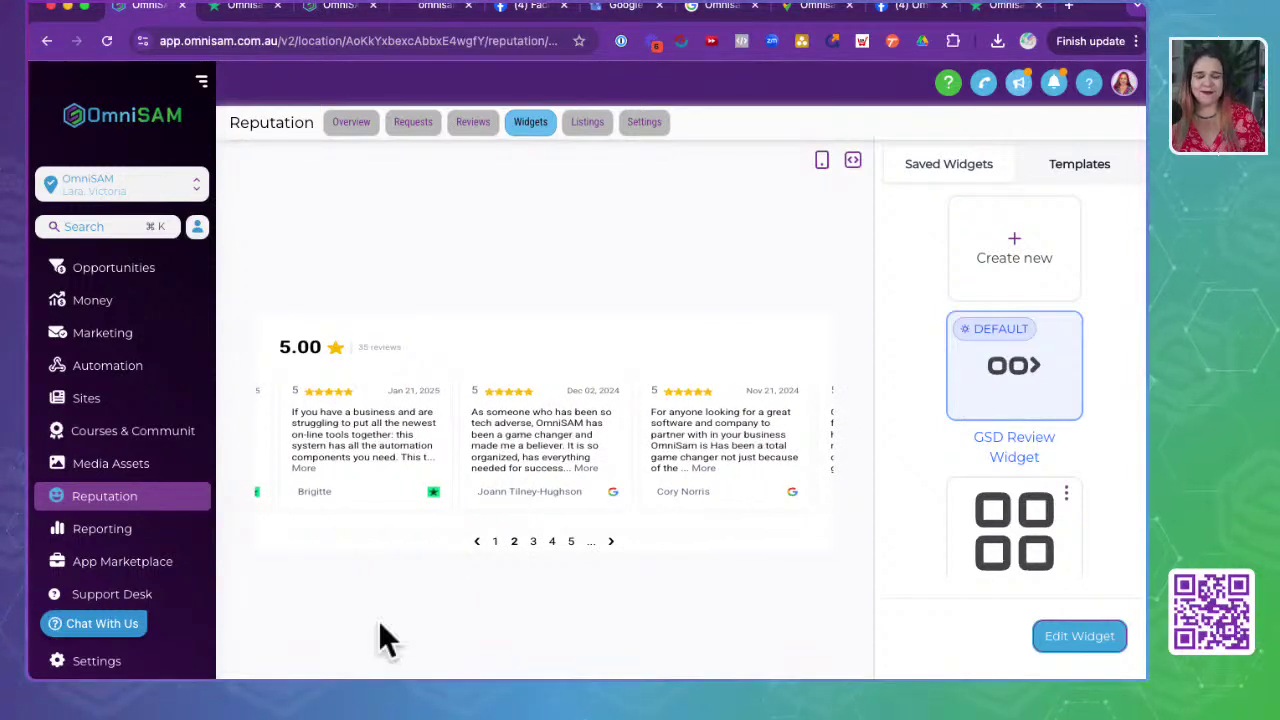
pyautogui.click(477, 542)
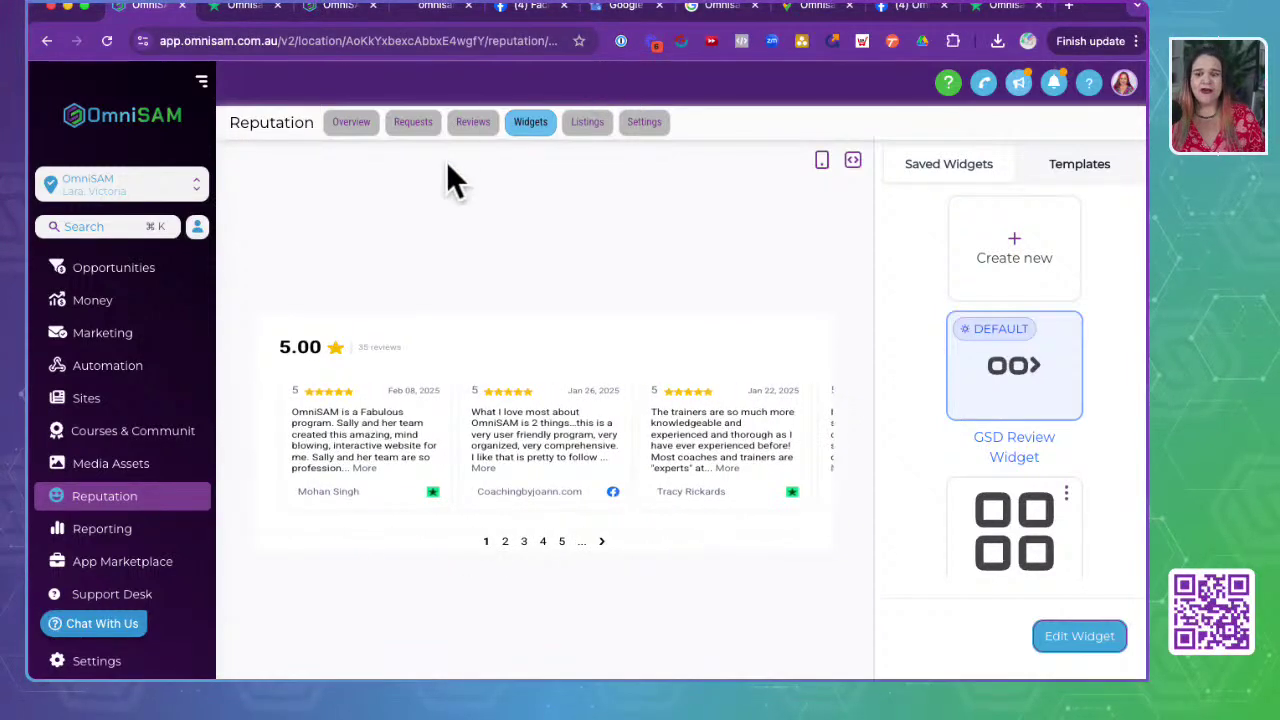
pyautogui.scroll(-1, 1020, 420)
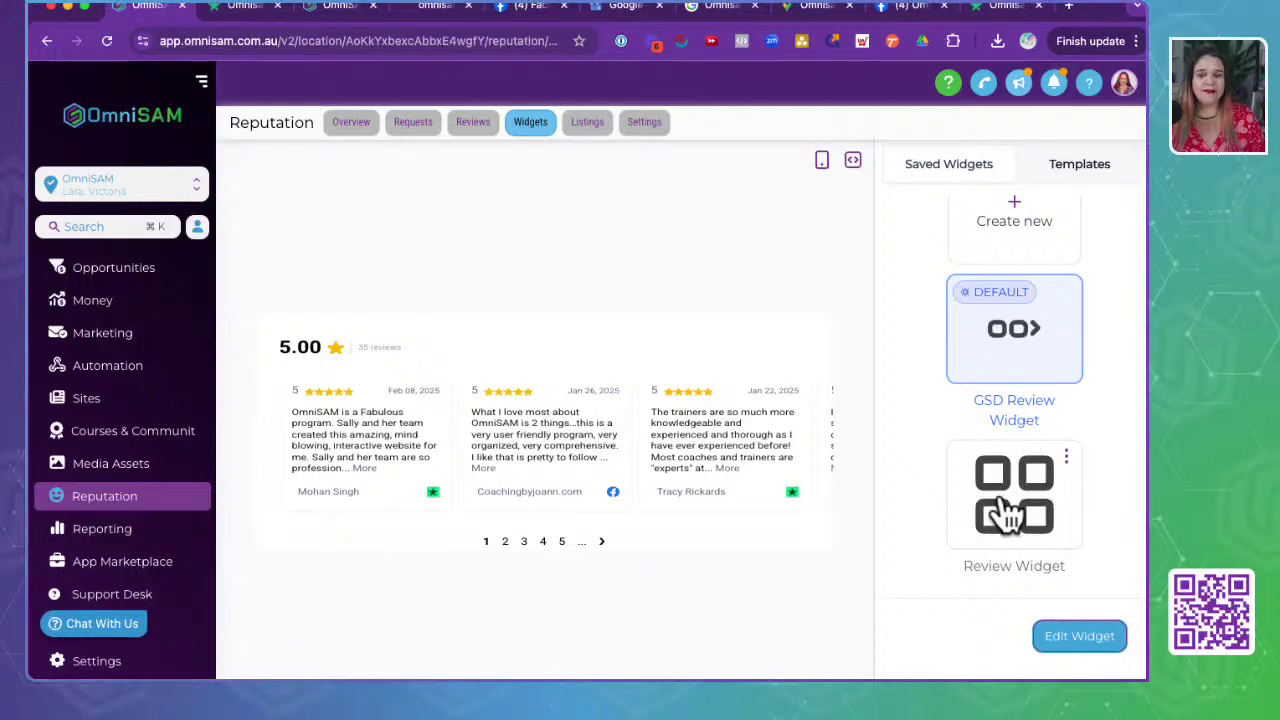
pyautogui.scroll(1, 946, 473)
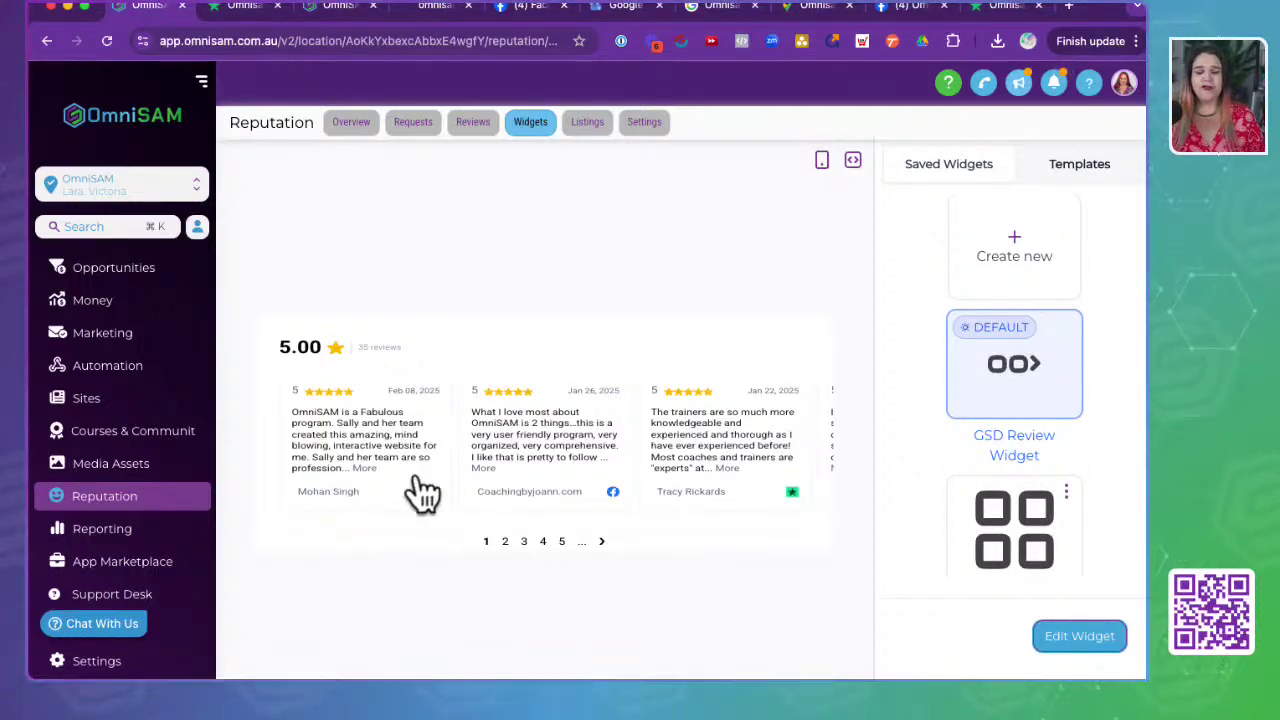
# - Advance the carousel to page 5, then check the empty widget Templates and return to saved widgets
pyautogui.click(601, 541)
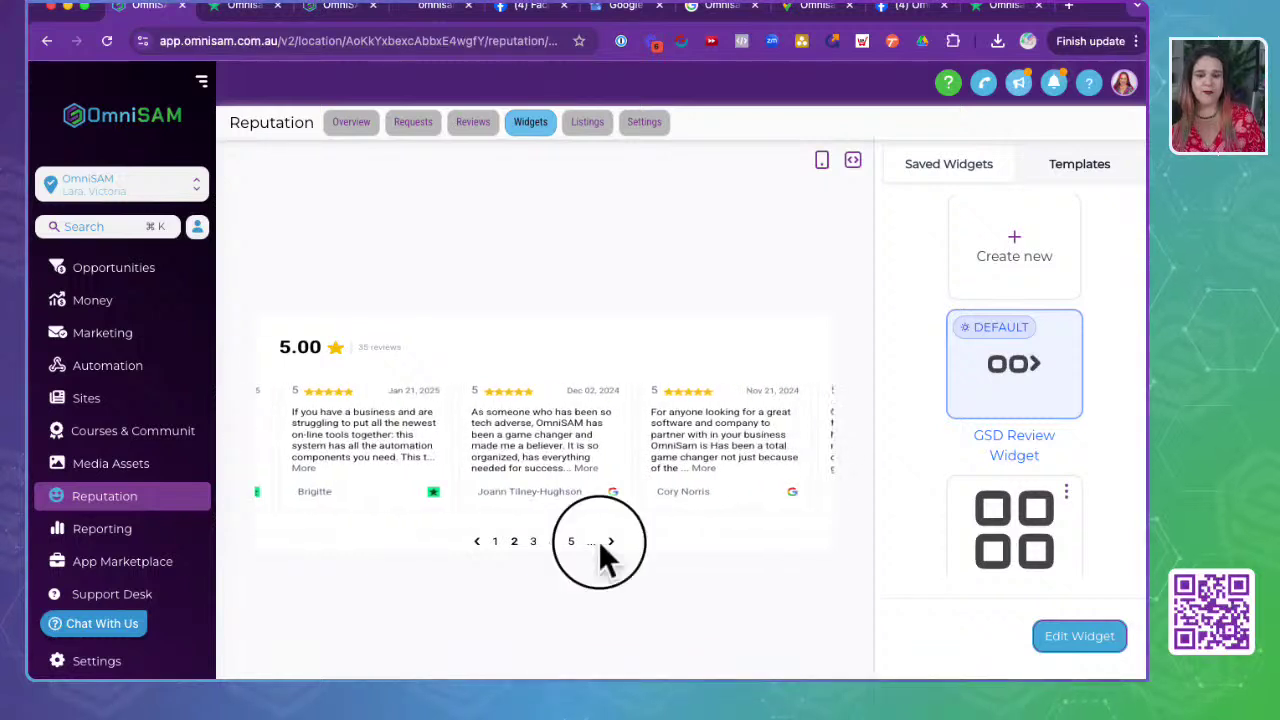
pyautogui.click(609, 542)
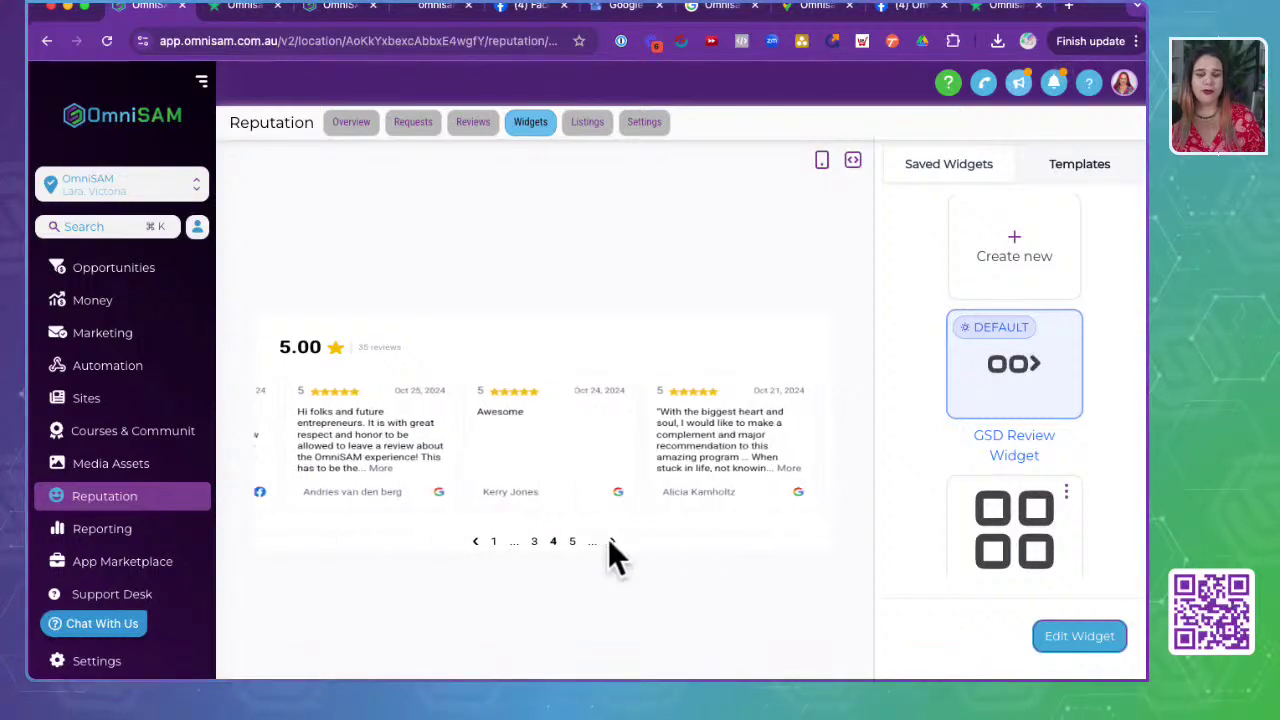
pyautogui.click(612, 541)
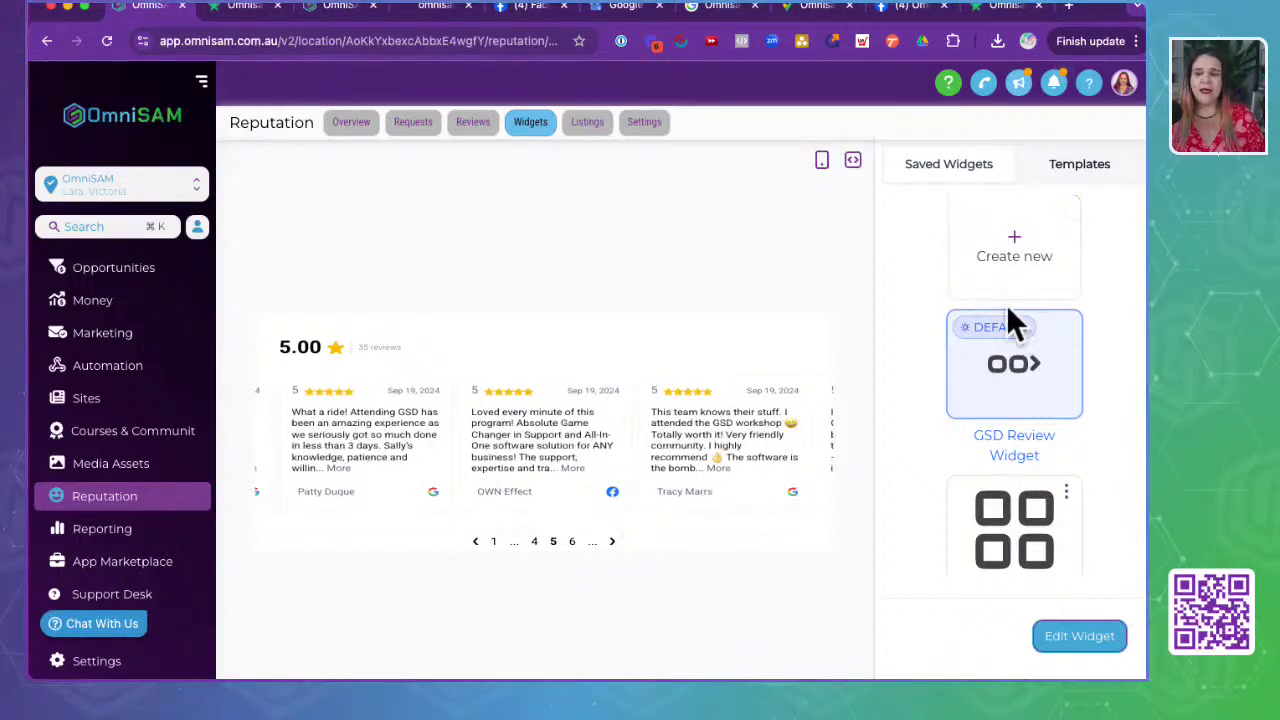
pyautogui.click(1090, 168)
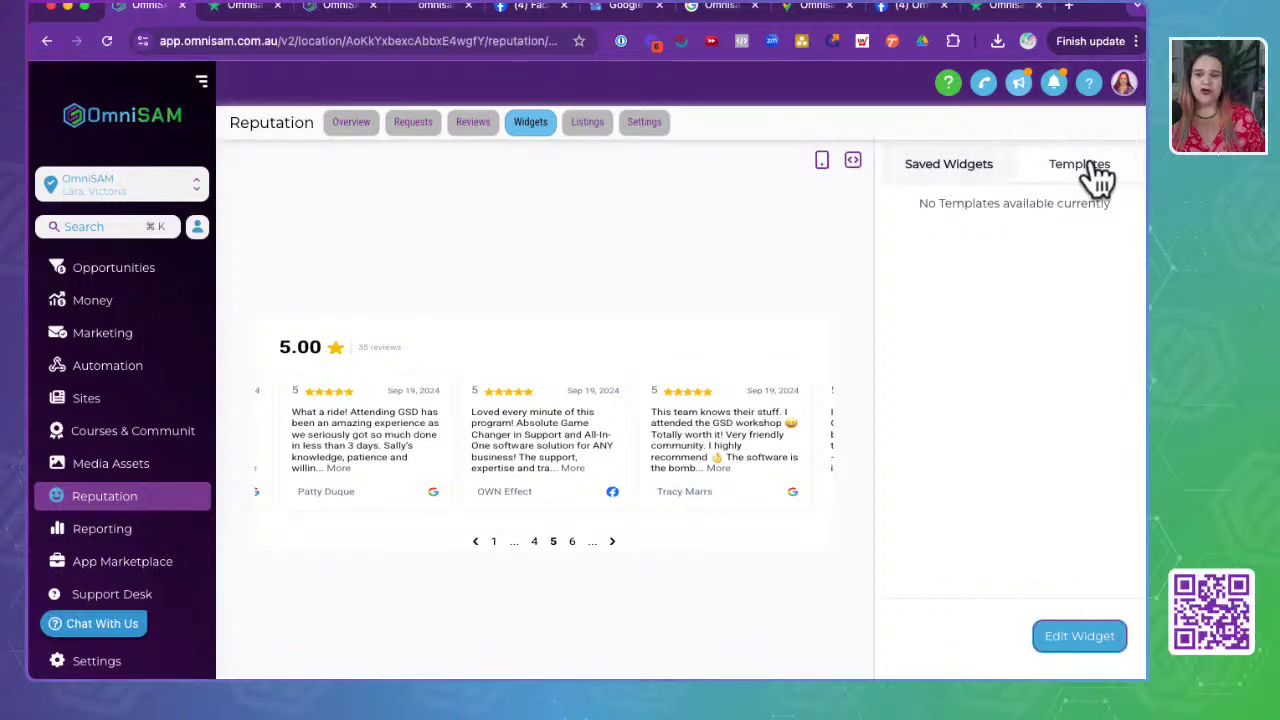
pyautogui.click(960, 172)
# - View and close the widget's embed code, then start a new widget and open Review Source
pyautogui.click(852, 162)
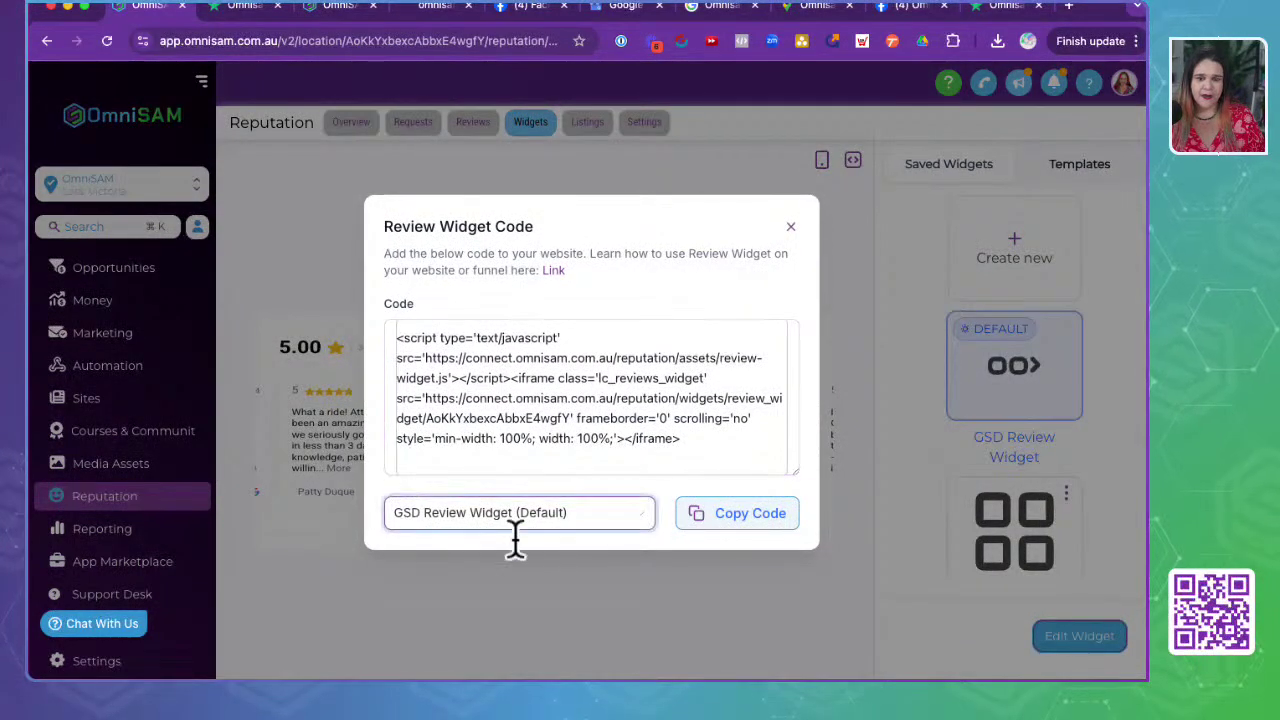
pyautogui.click(791, 227)
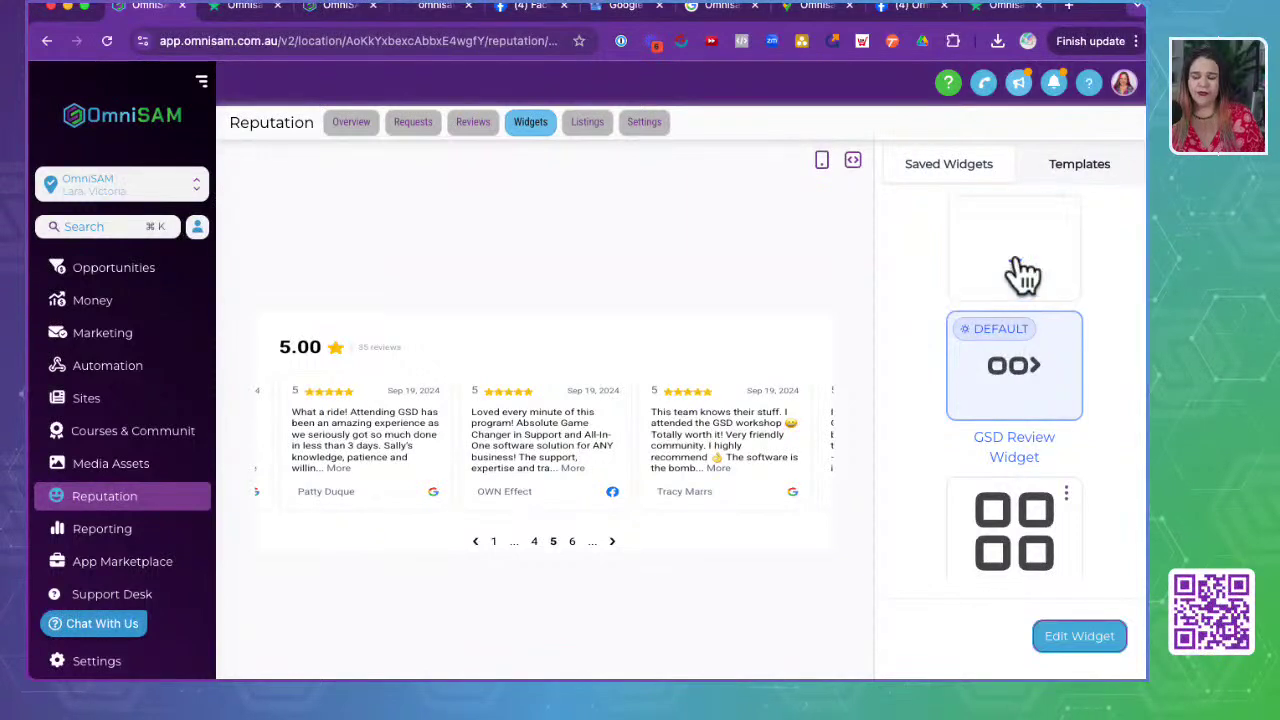
pyautogui.click(1022, 272)
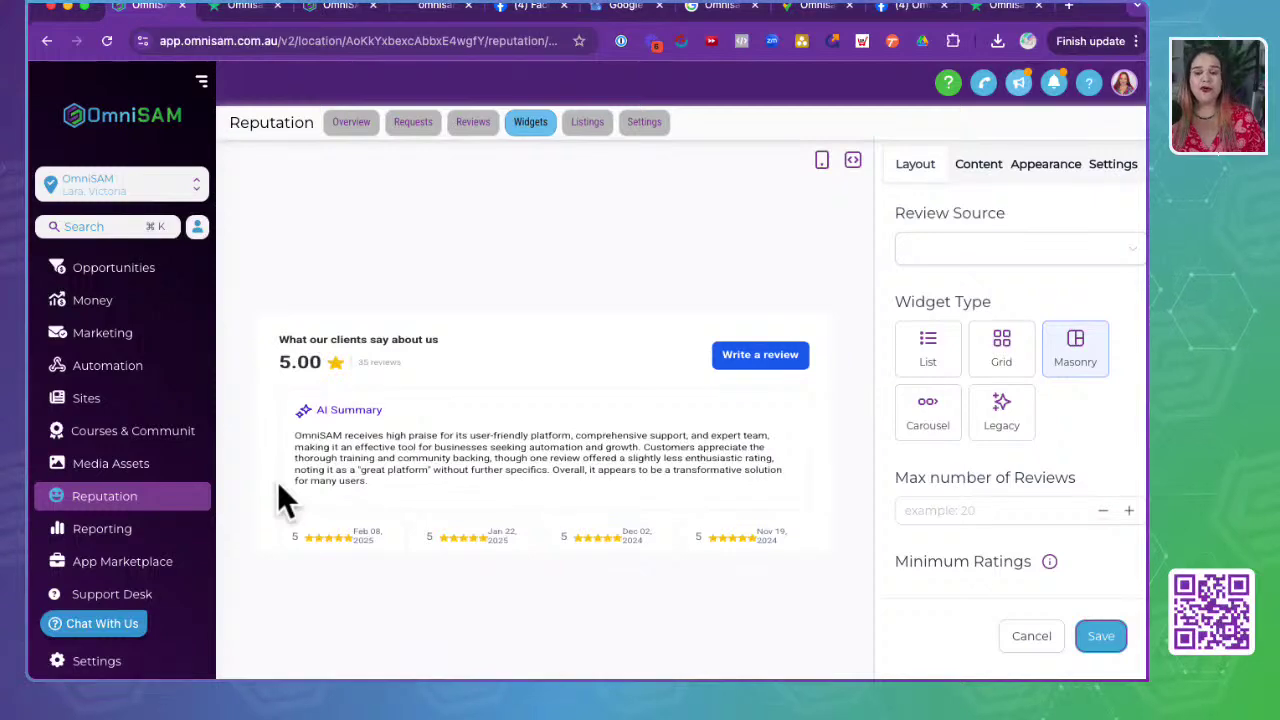
pyautogui.scroll(-2, 630, 294)
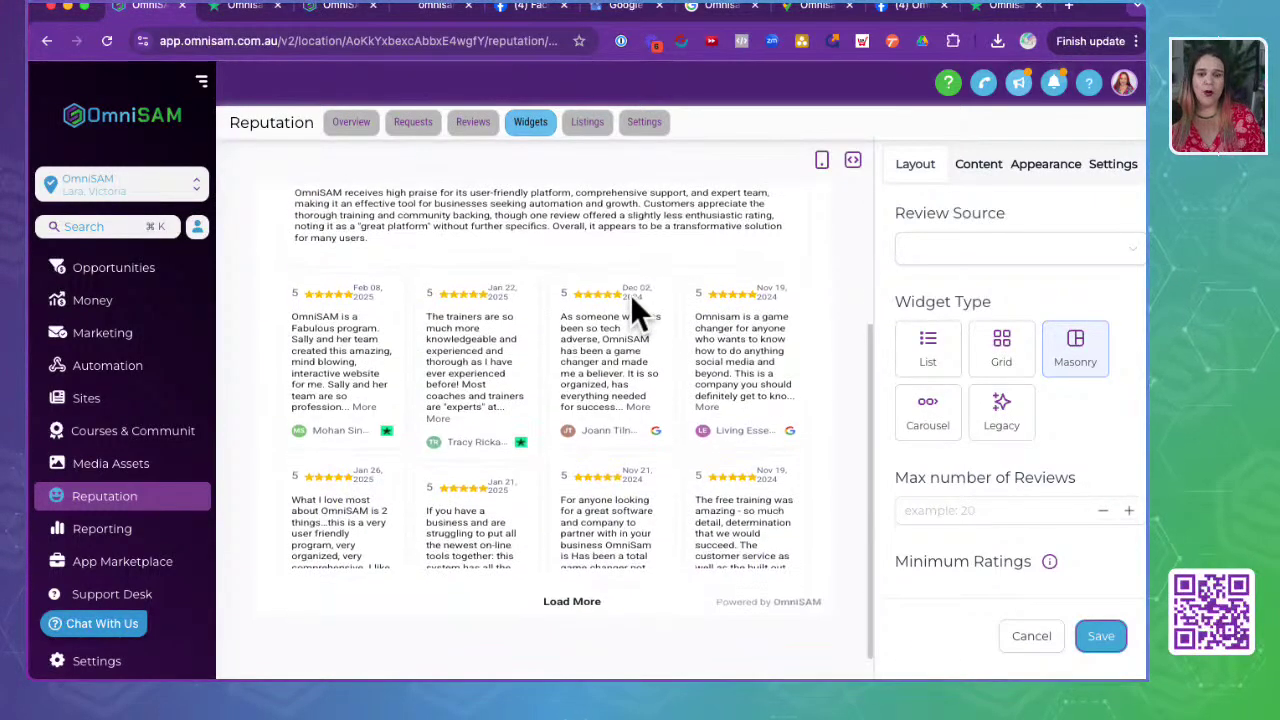
pyautogui.scroll(2, 630, 294)
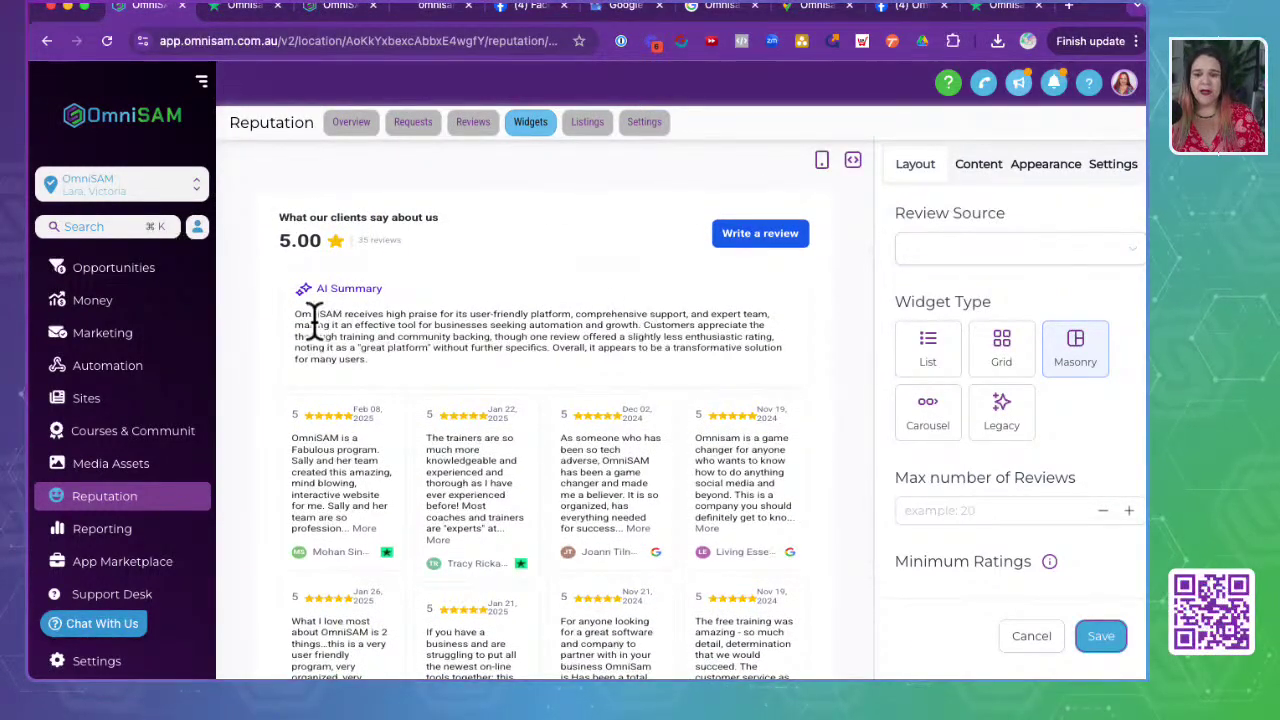
pyautogui.tripleClick(352, 216)
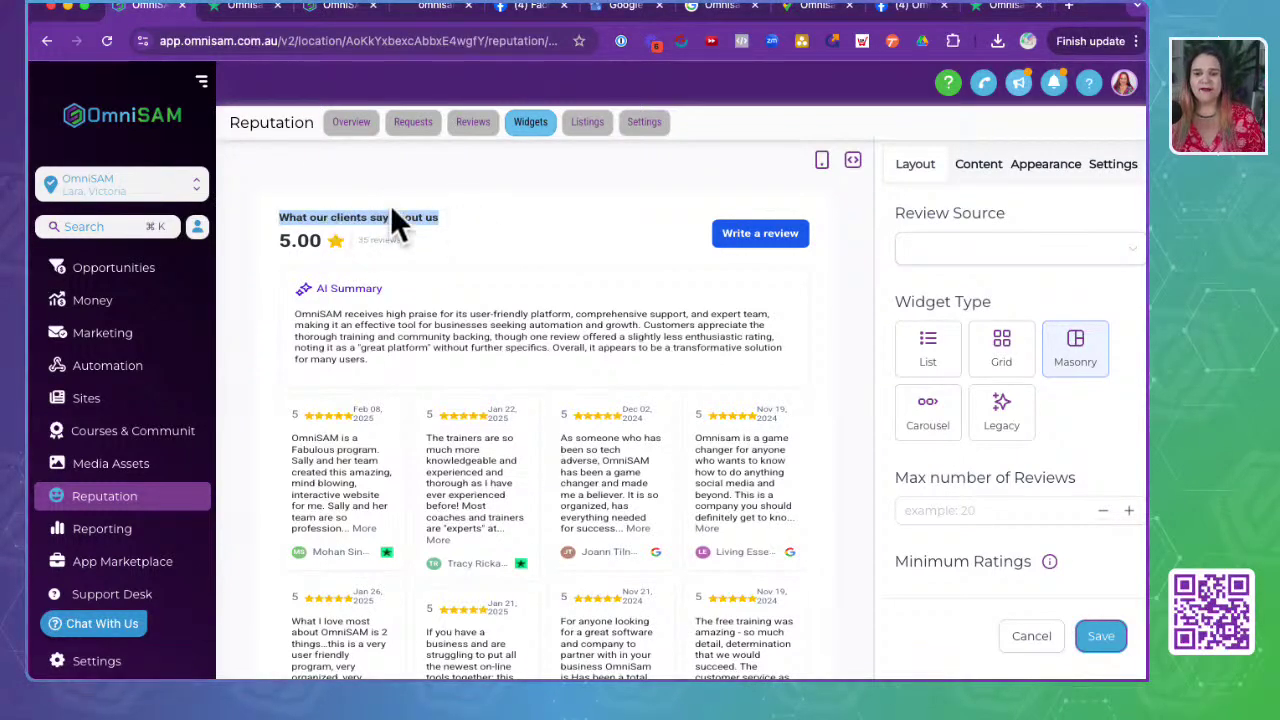
pyautogui.click(990, 249)
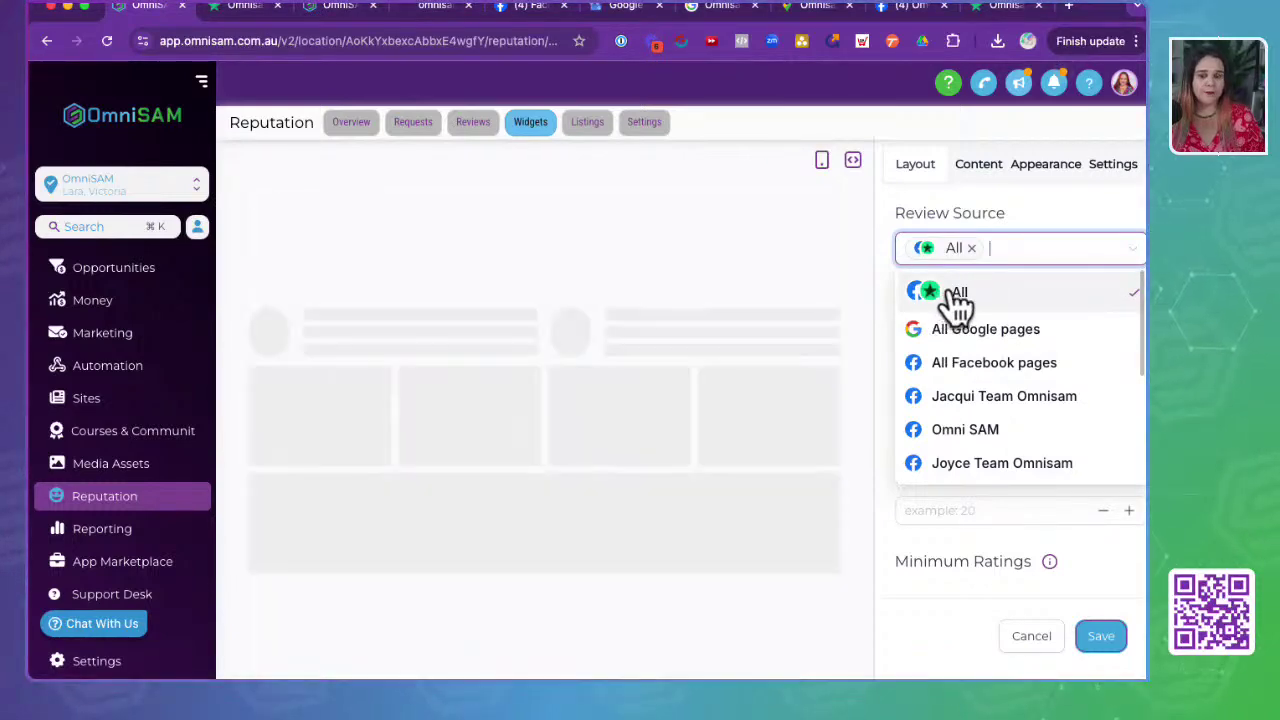
# - Keep Review Source as All and preview the new widget in the List layout
pyautogui.click(1056, 213)
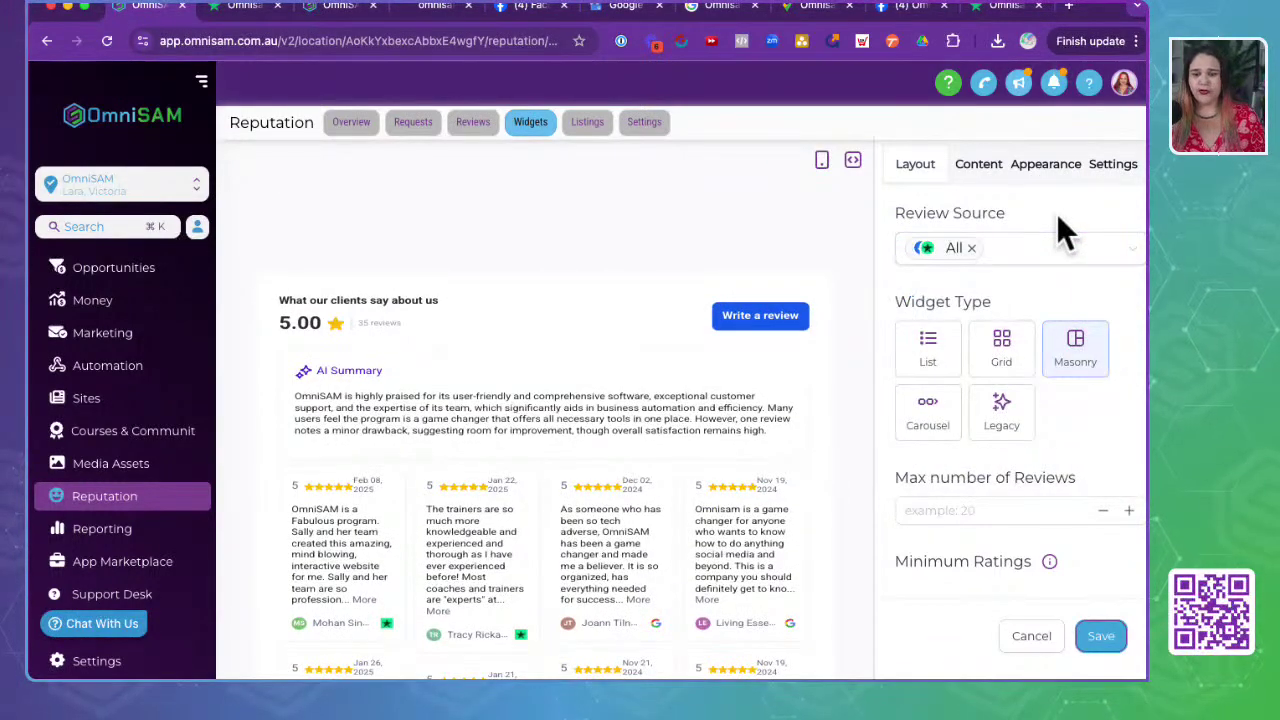
pyautogui.click(928, 355)
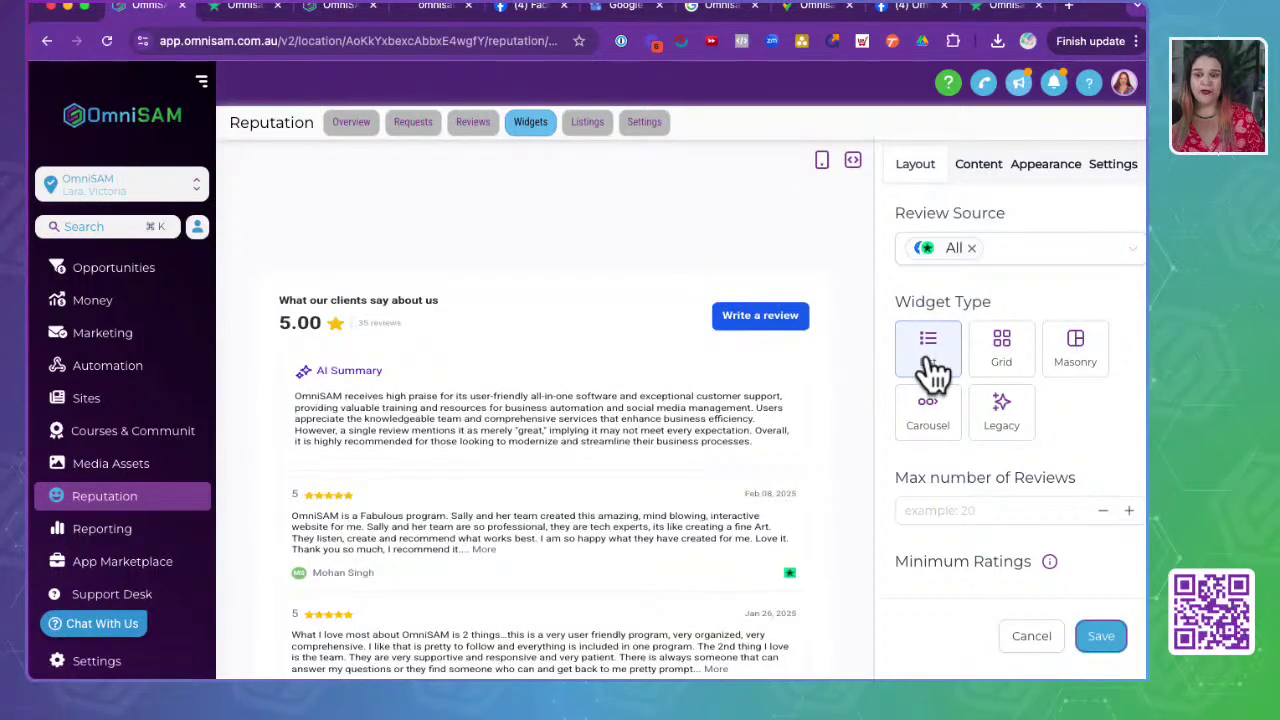
pyautogui.scroll(-5, 511, 524)
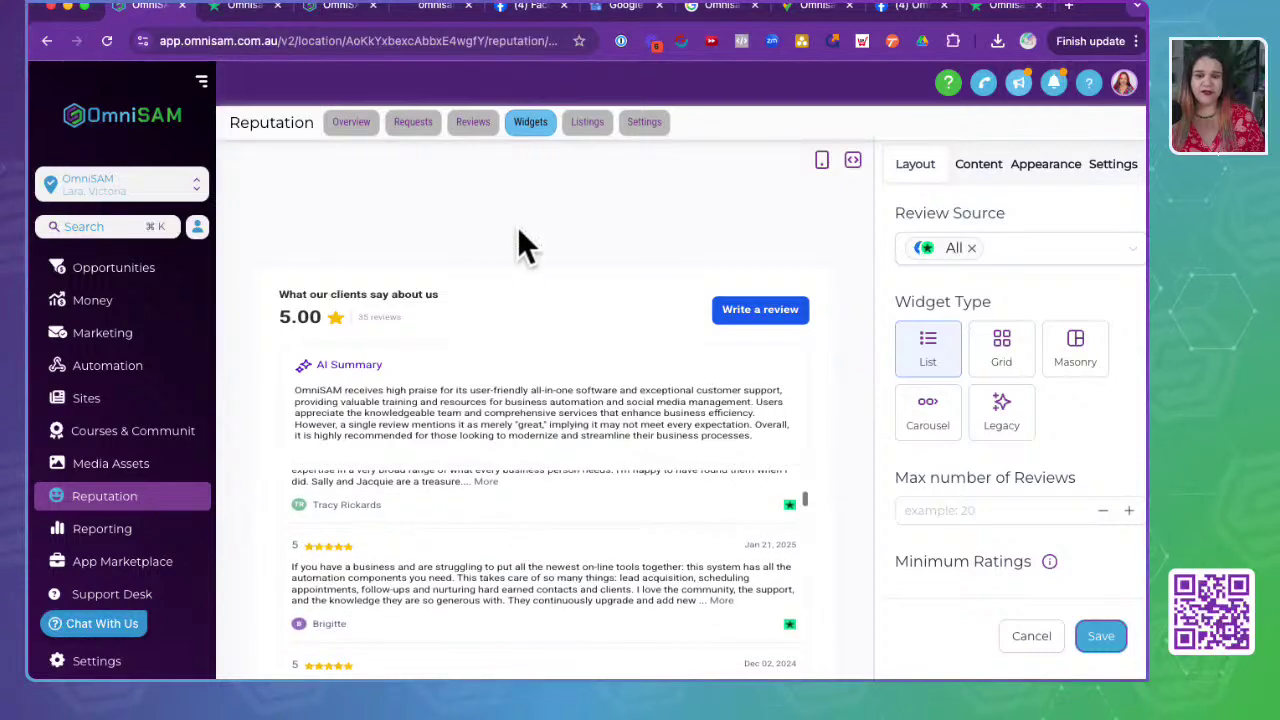
pyautogui.scroll(-2, 517, 226)
pyautogui.scroll(5, 498, 540)
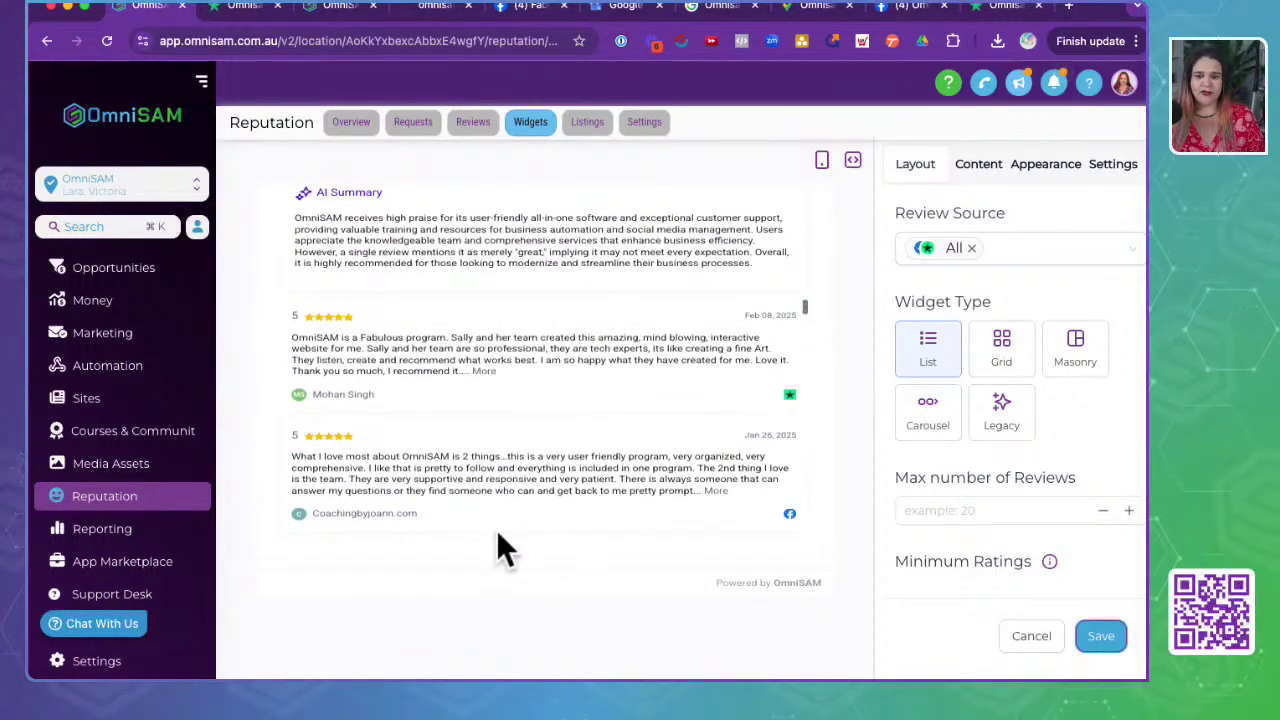
pyautogui.scroll(2, 498, 545)
# - Try the Grid layout with Load More, then Masonry, and settle on the Carousel widget type
pyautogui.click(1002, 348)
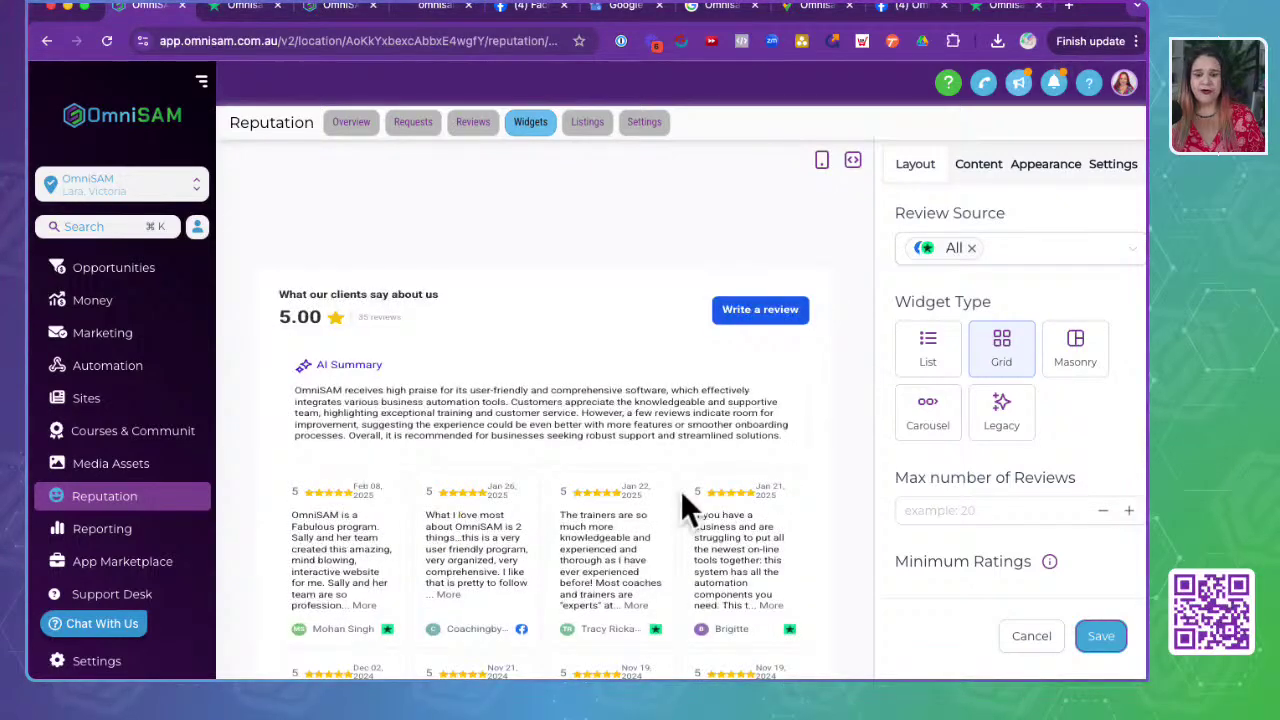
pyautogui.scroll(-1, 683, 497)
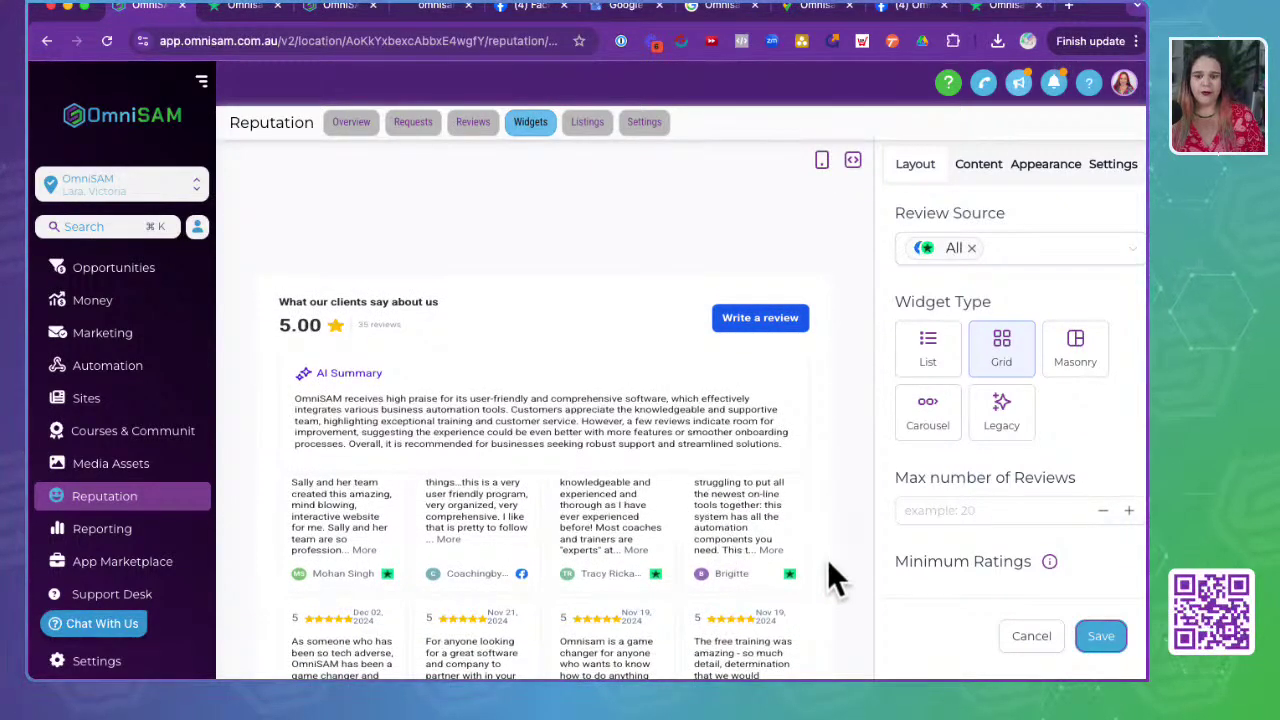
pyautogui.scroll(-3, 827, 563)
pyautogui.click(572, 580)
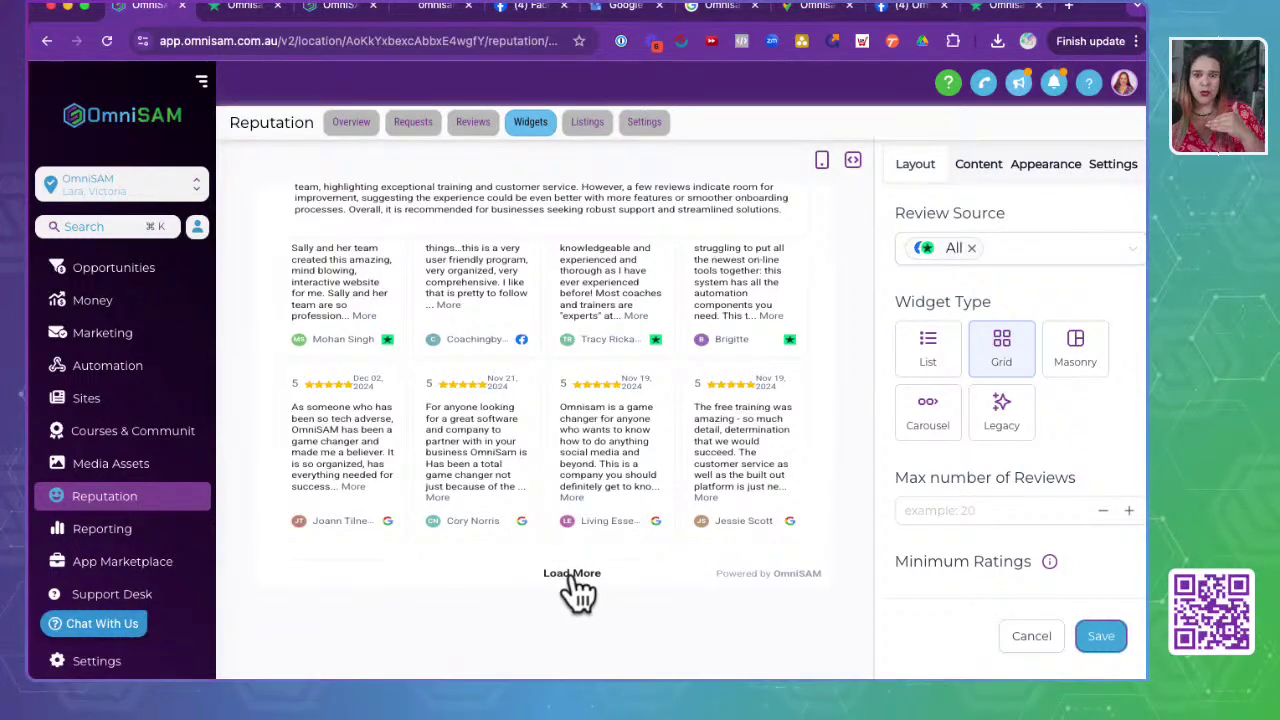
pyautogui.click(1080, 358)
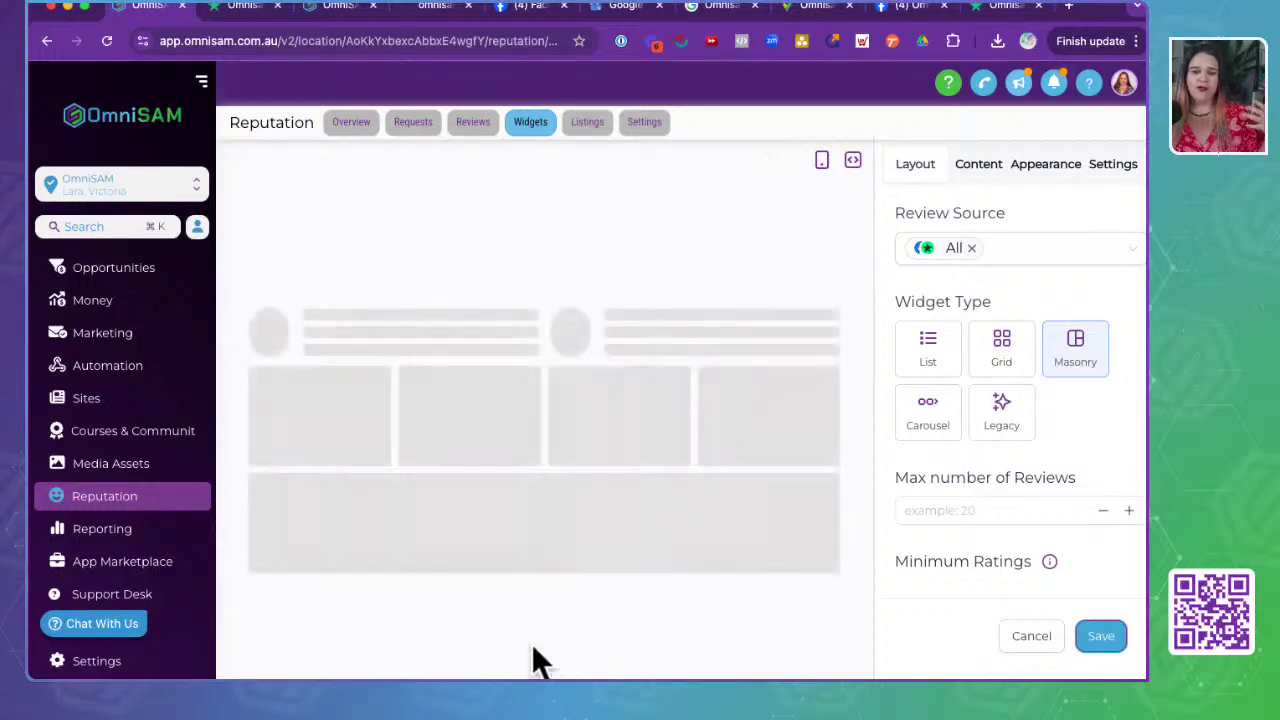
pyautogui.scroll(-3, 500, 570)
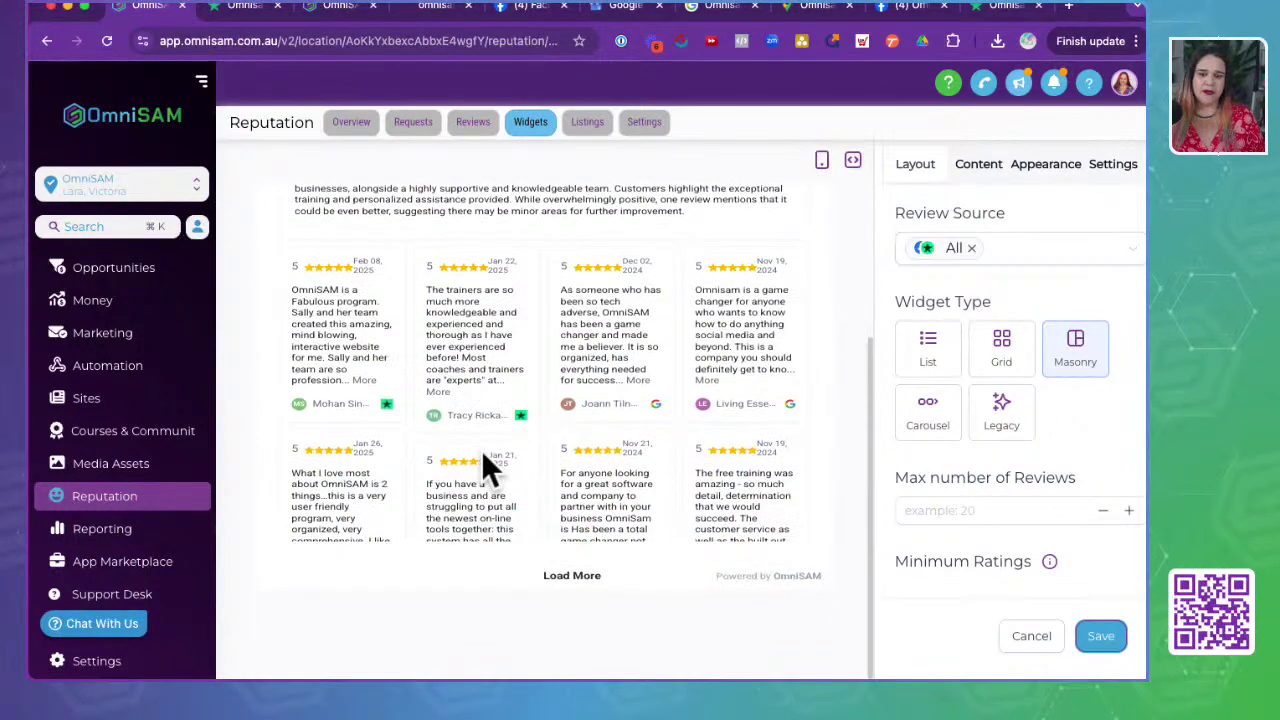
pyautogui.click(927, 428)
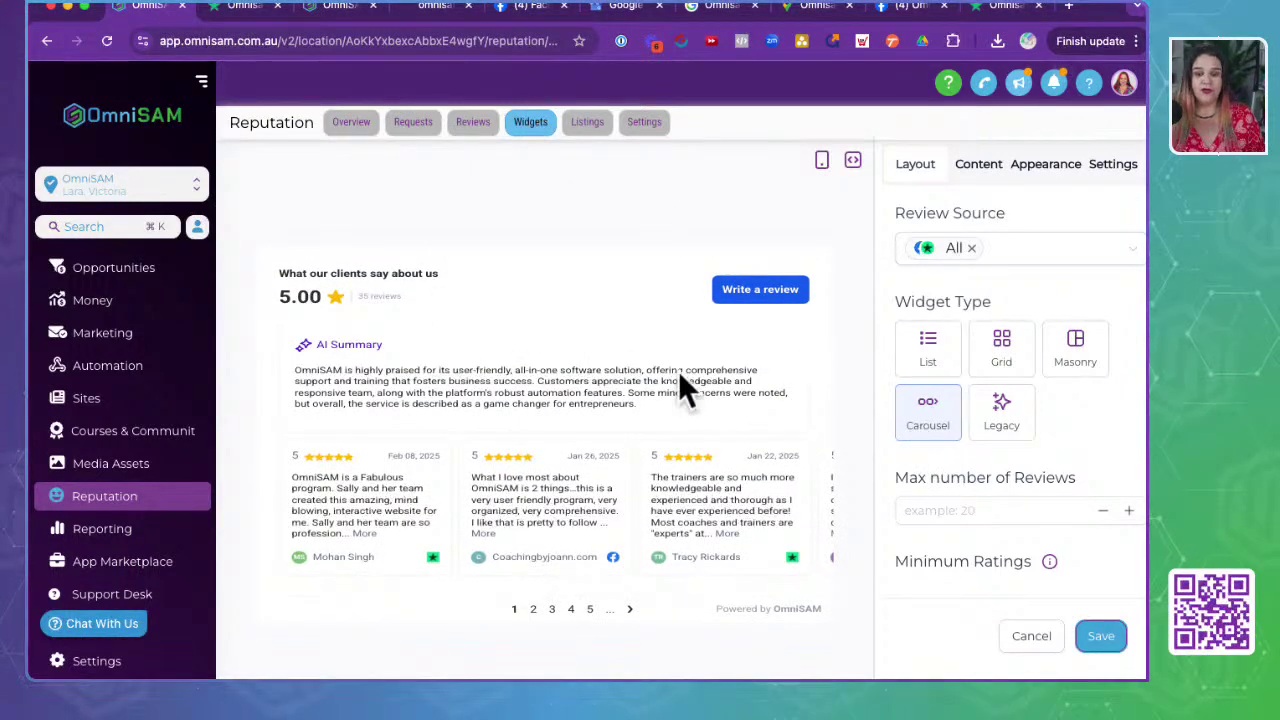
pyautogui.click(1003, 412)
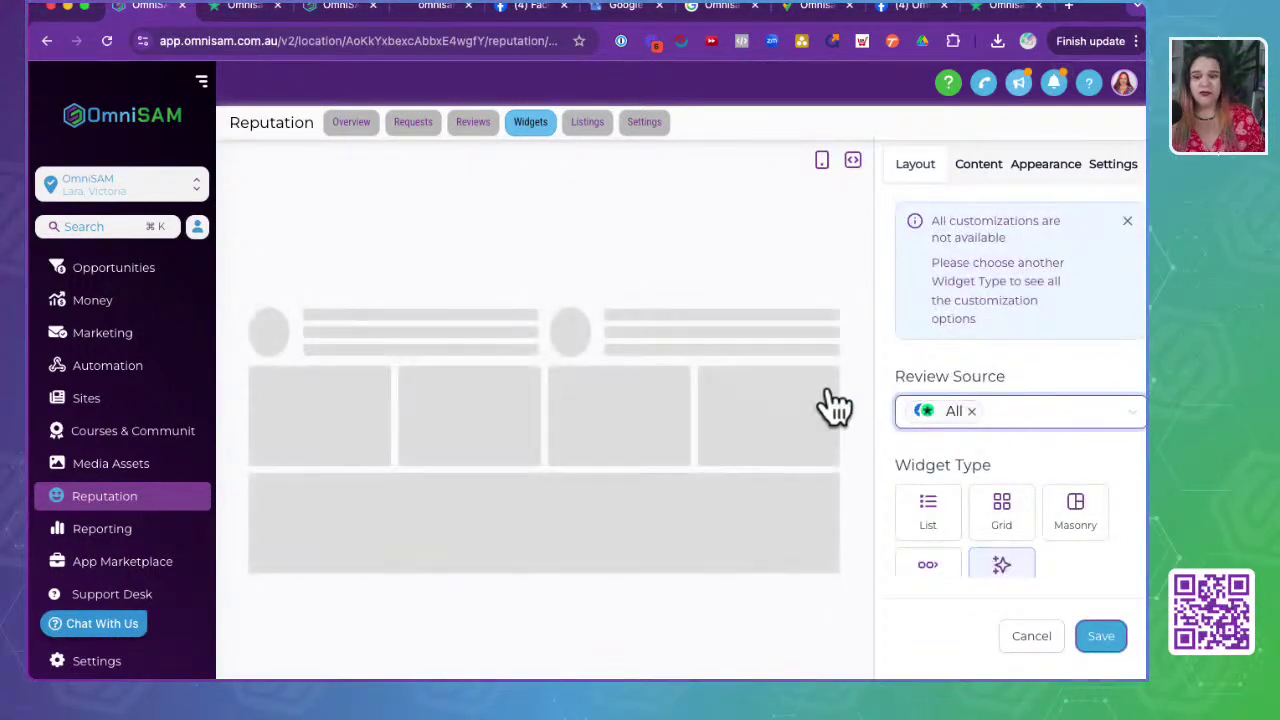
pyautogui.scroll(-2, 1057, 313)
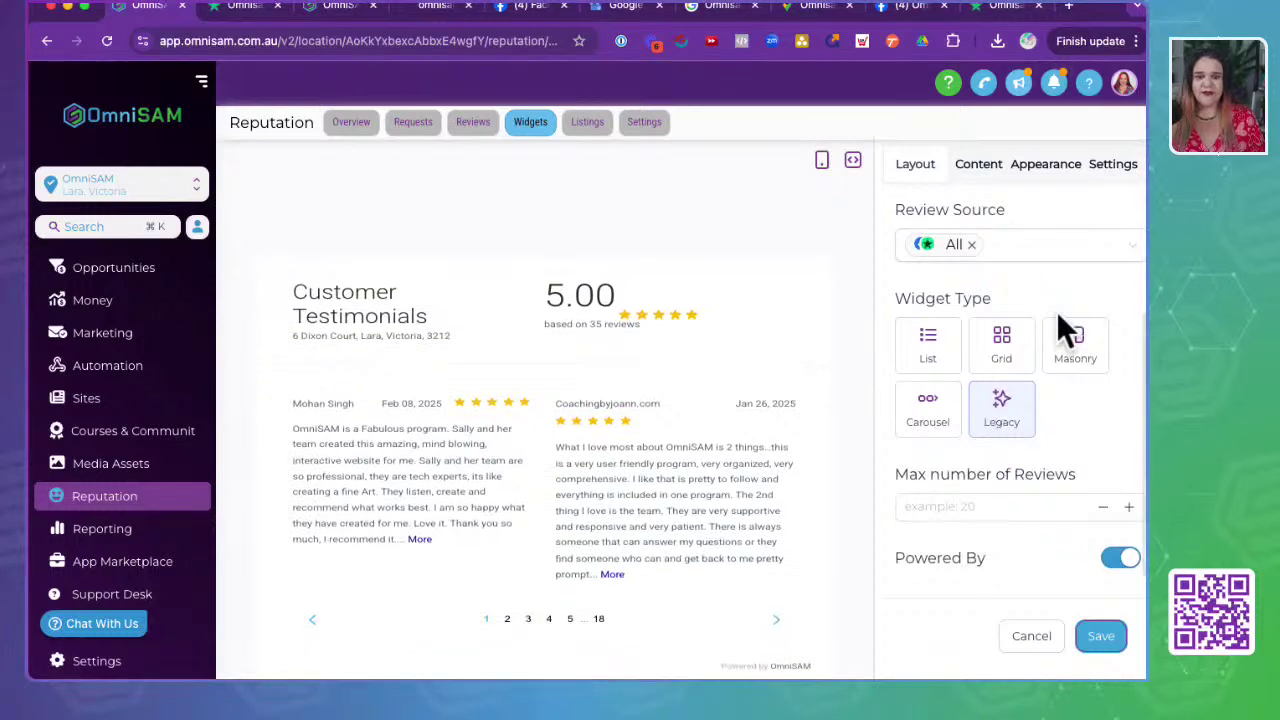
pyautogui.click(928, 425)
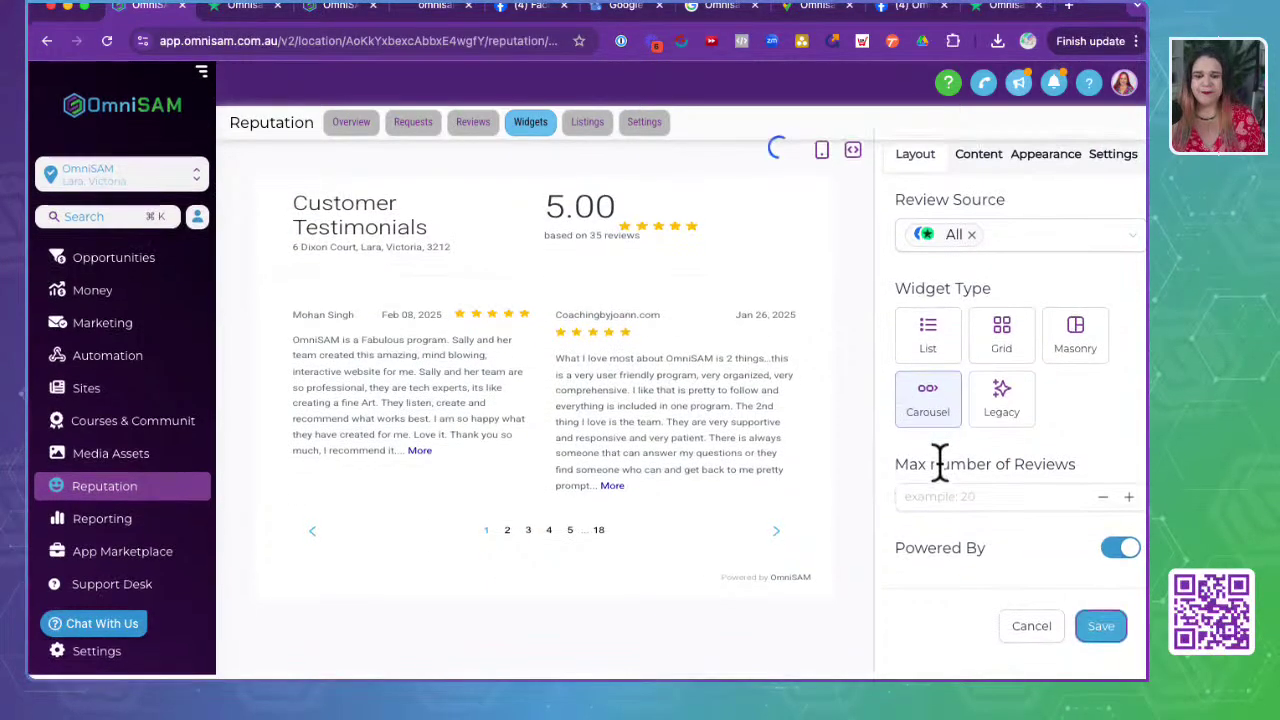
pyautogui.scroll(-2, 930, 464)
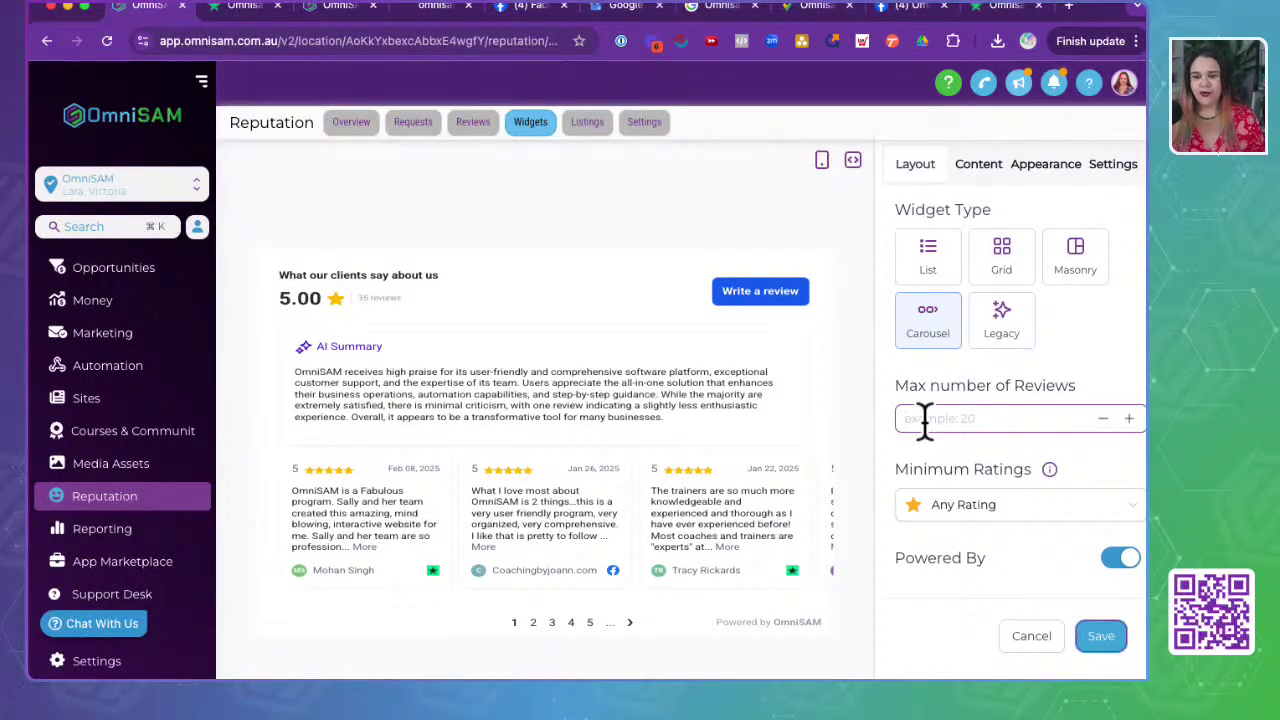
pyautogui.click(925, 418)
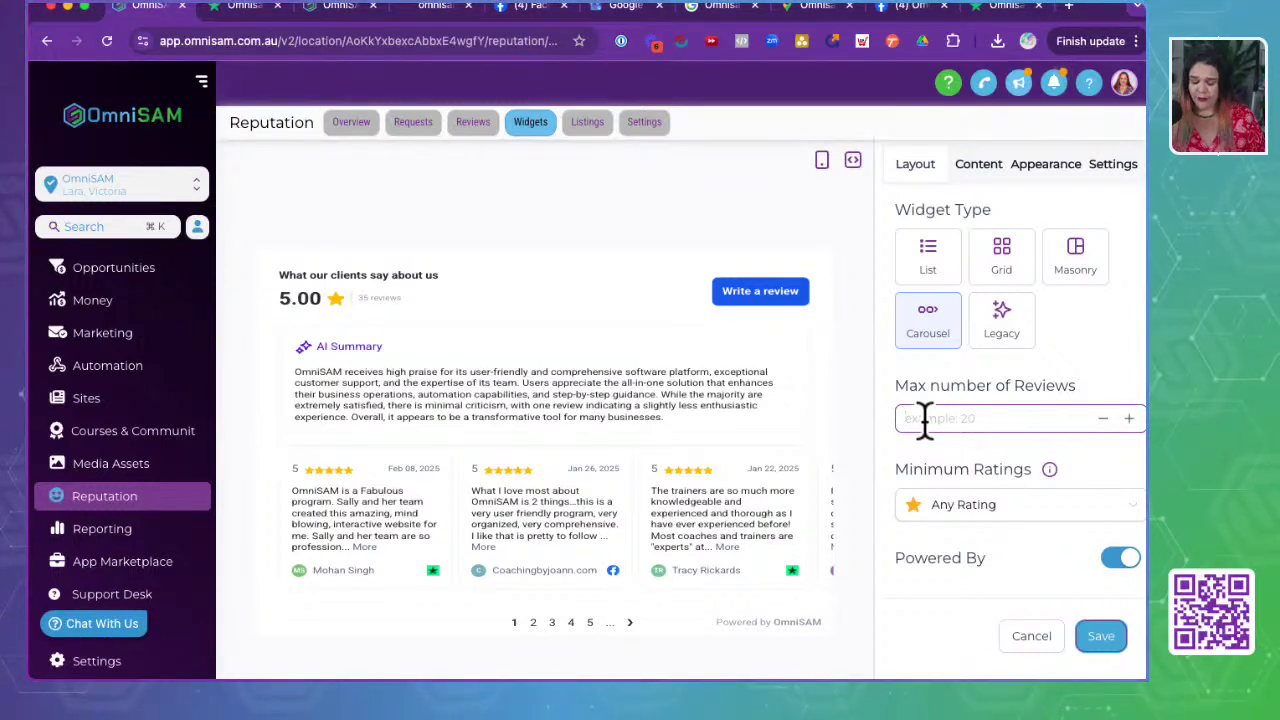
# - Clear the Max number of Reviews field so the carousel has no review limit
pyautogui.click(934, 642)
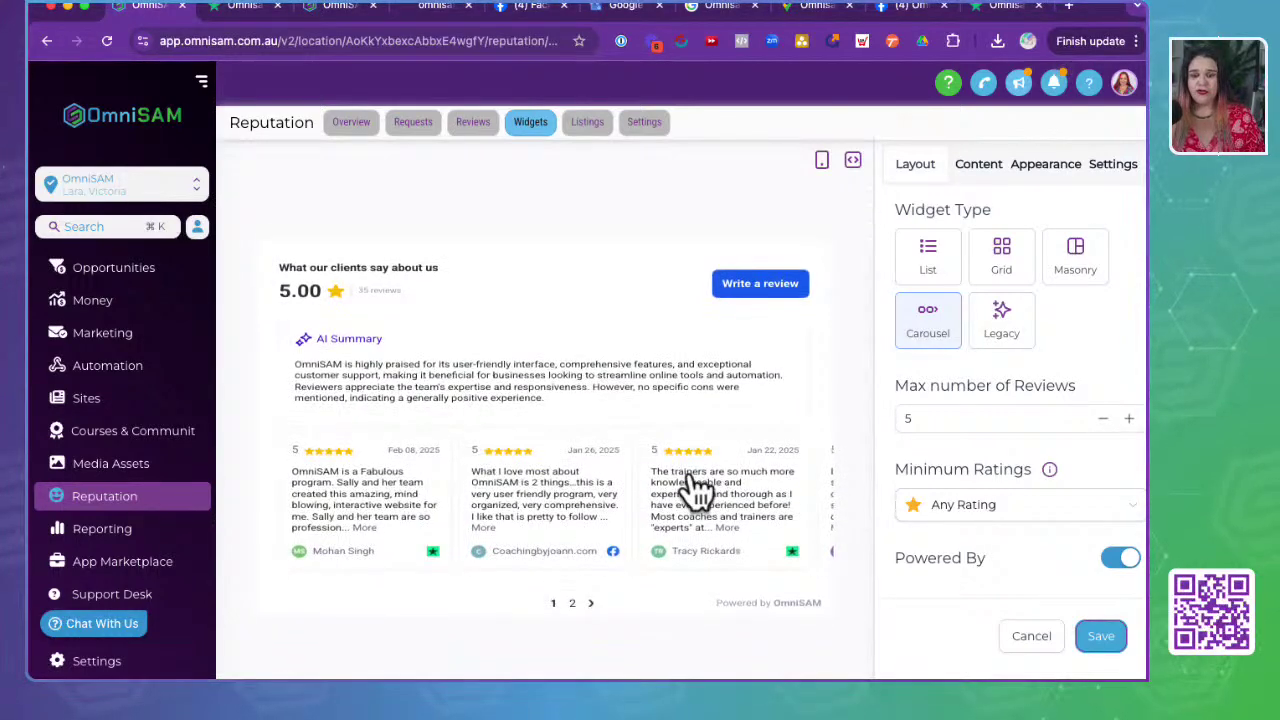
pyautogui.click(1014, 420)
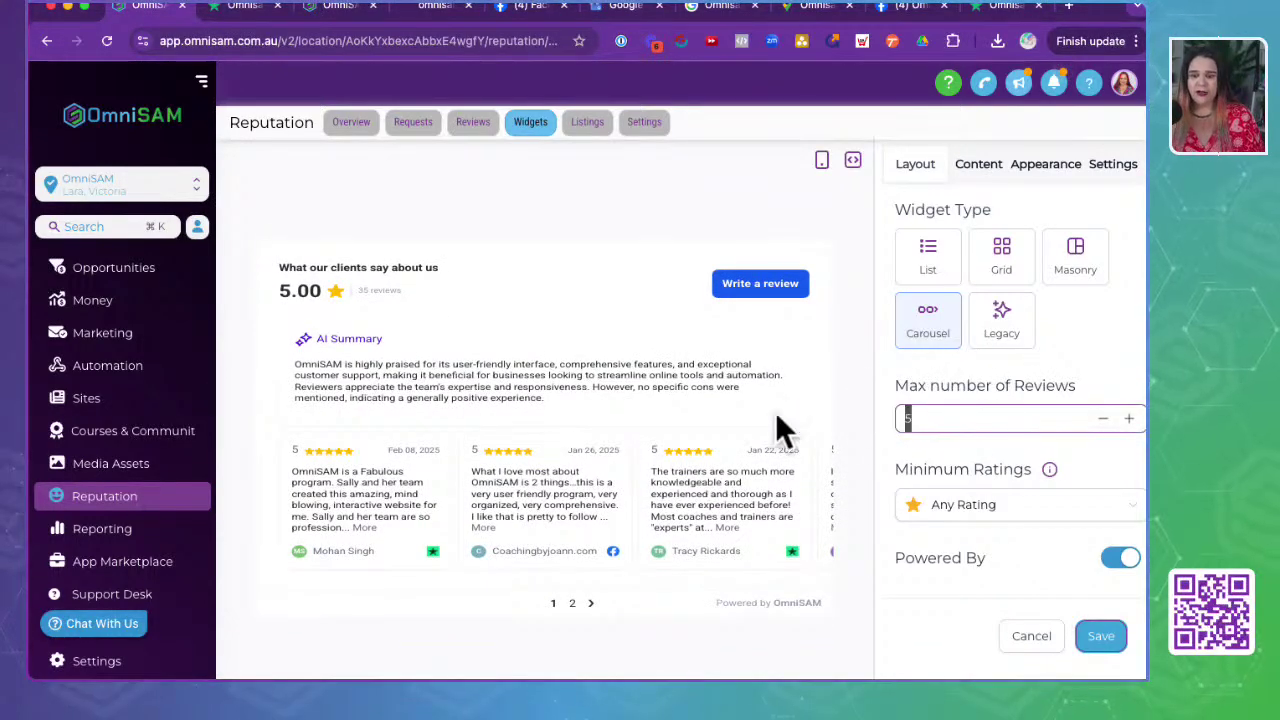
pyautogui.press('BackSpace')
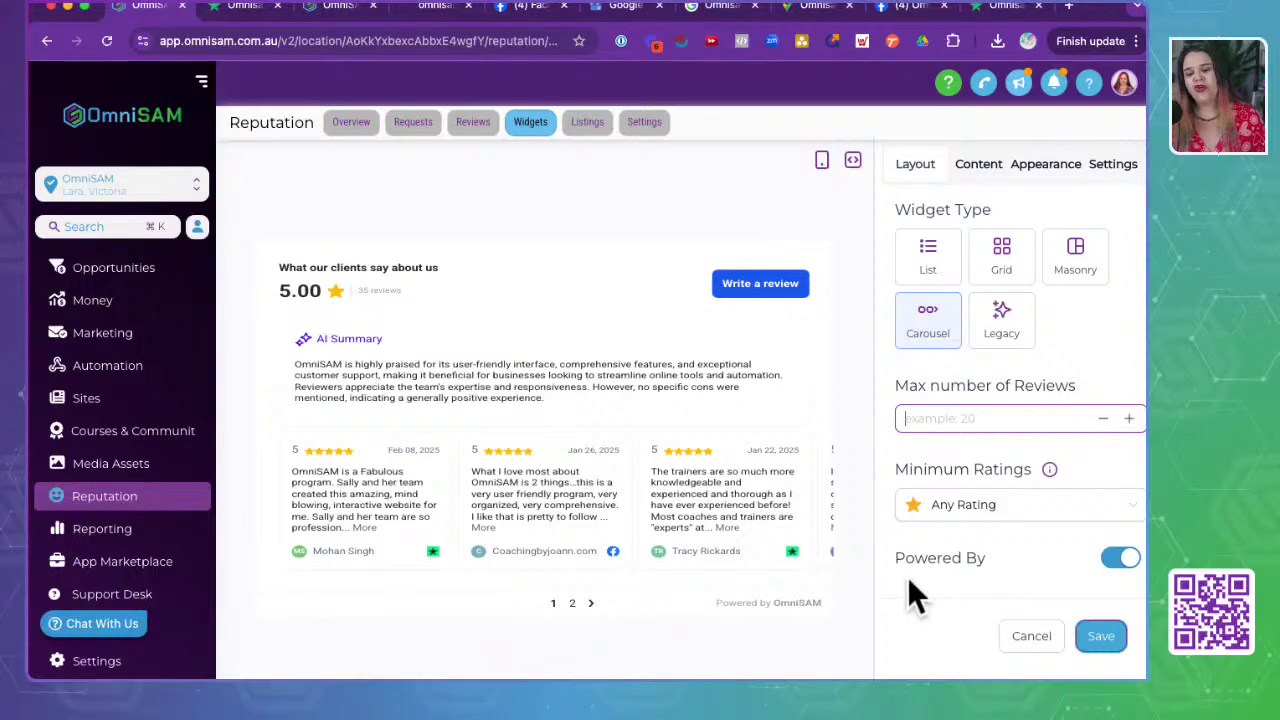
pyautogui.click(907, 577)
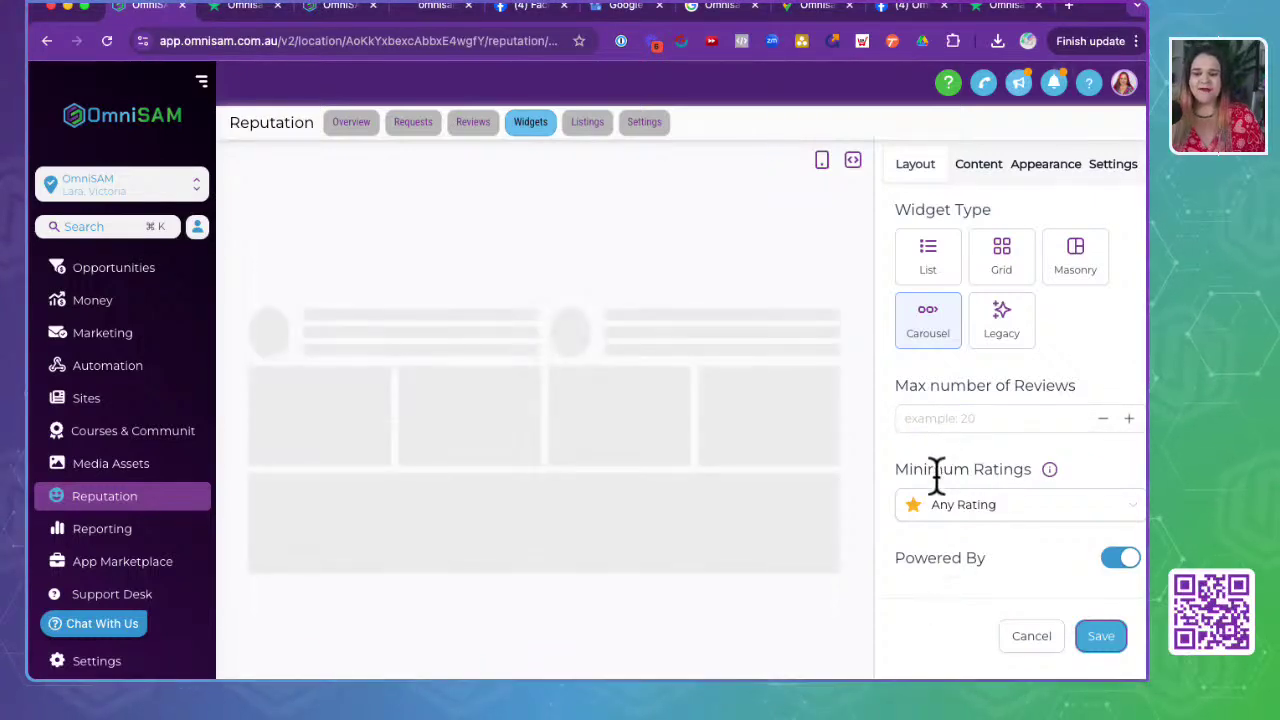
pyautogui.moveTo(908, 466); pyautogui.dragTo(1076, 472)
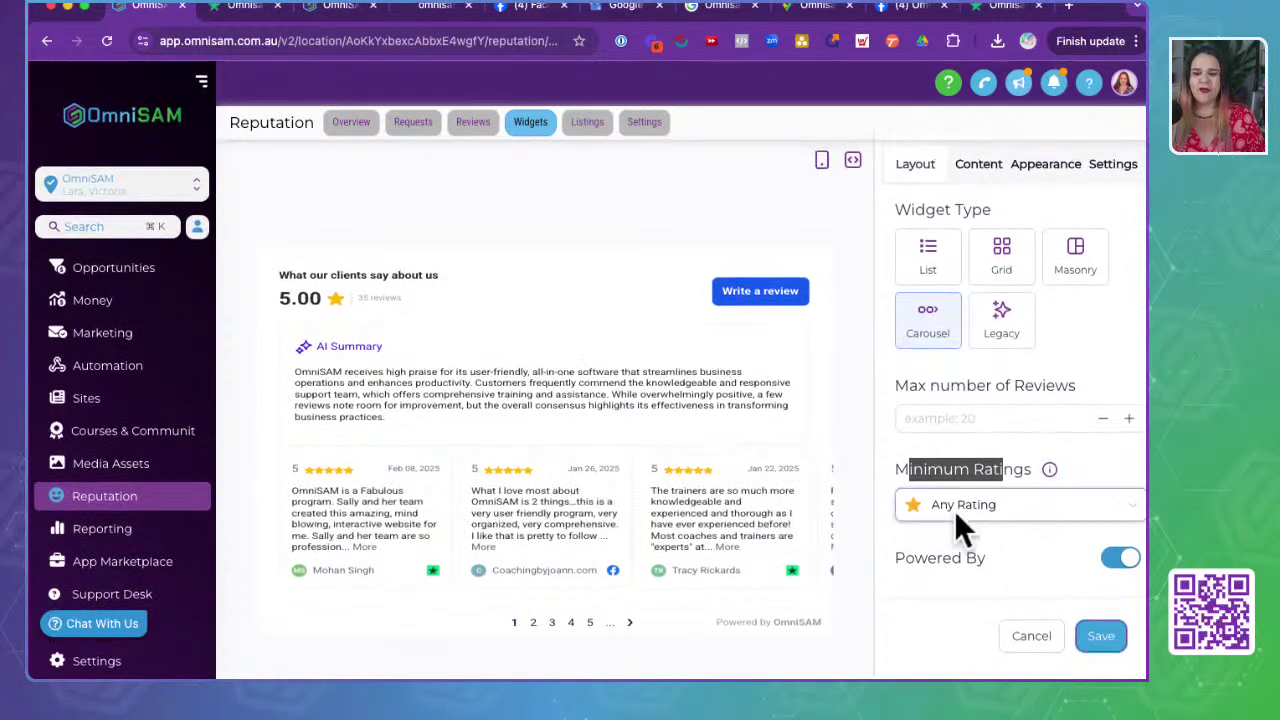
# - Set Minimum Ratings to '4 Stars and Above', save, and select the AI Summary text
pyautogui.click(950, 505)
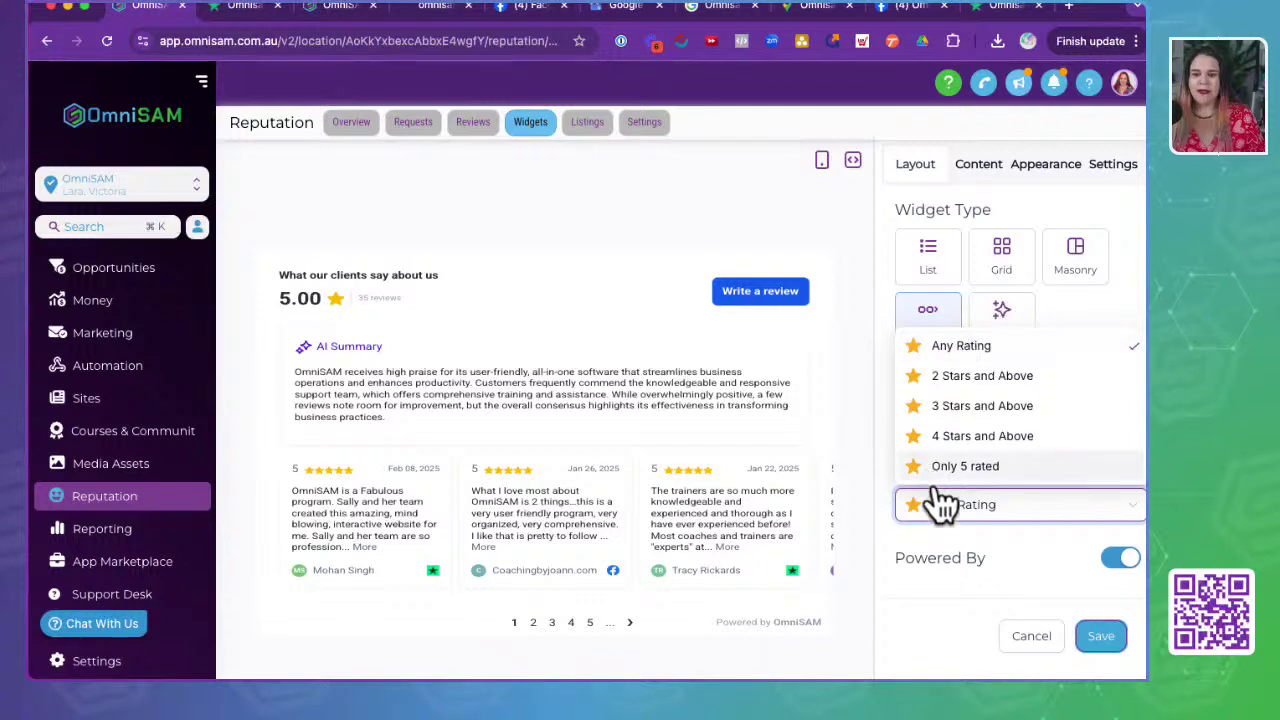
pyautogui.click(945, 436)
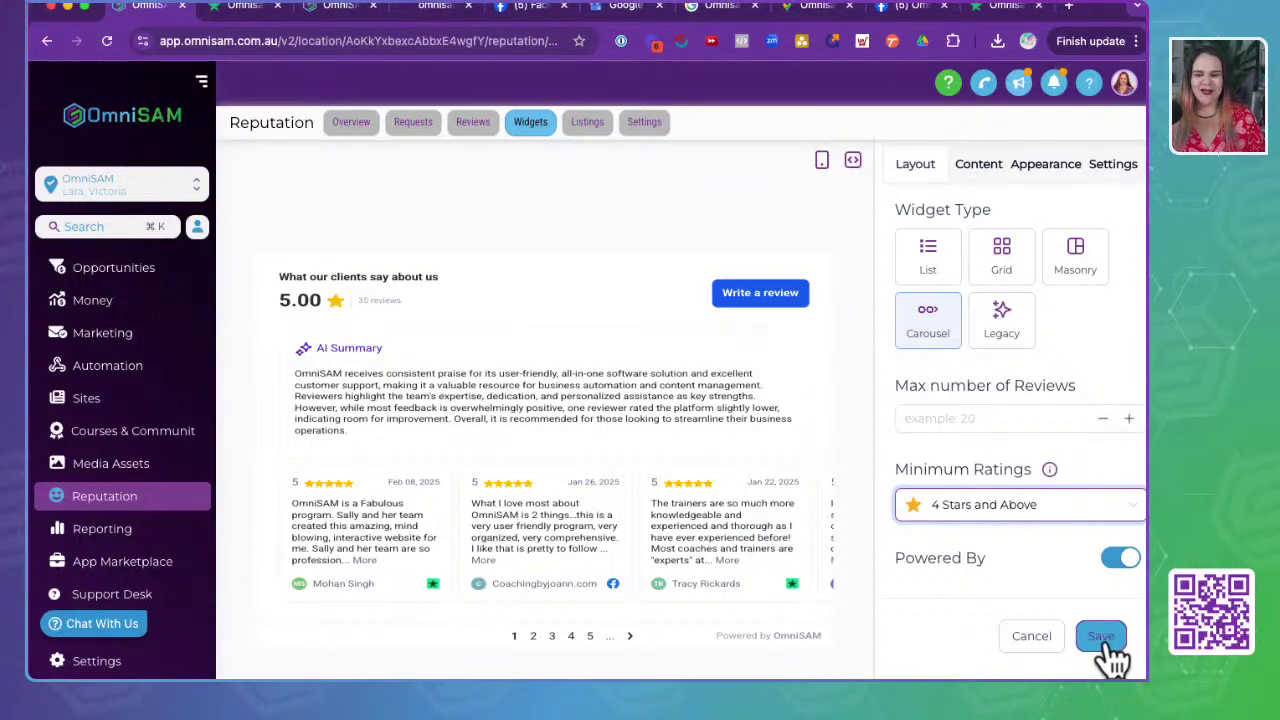
pyautogui.click(385, 383)
pyautogui.click(349, 386)
pyautogui.click(388, 426)
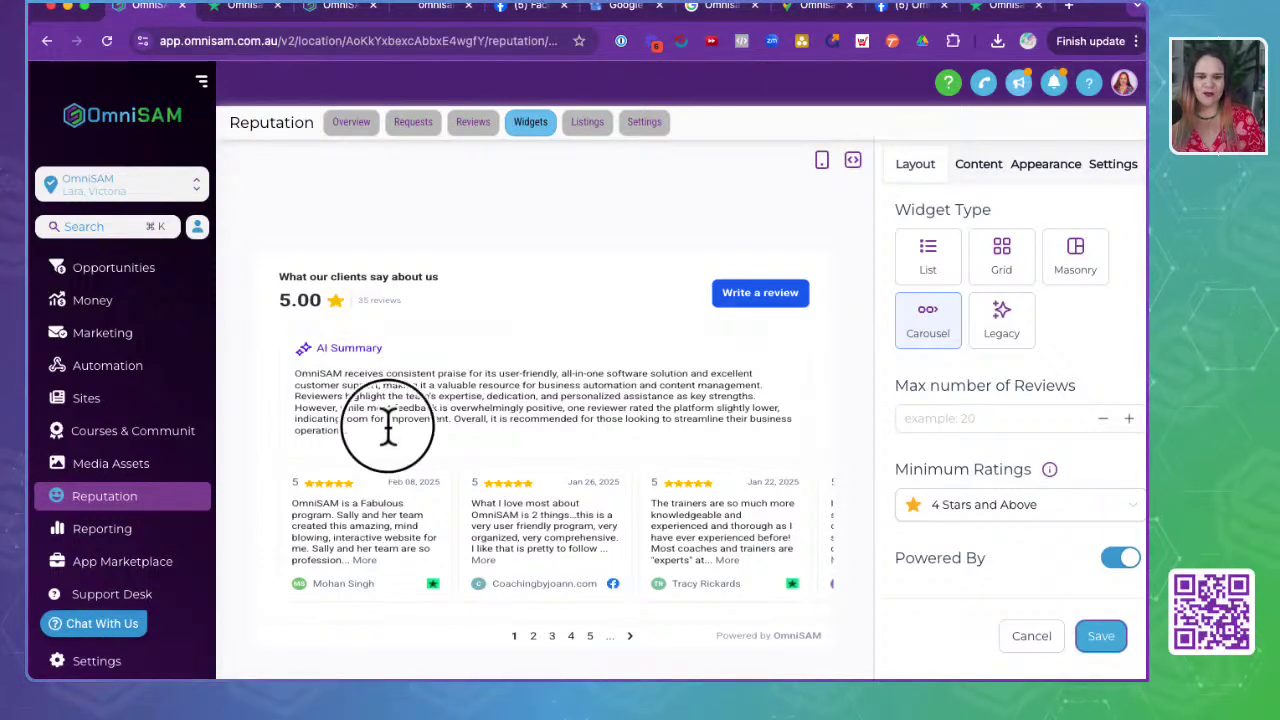
pyautogui.moveTo(388, 426); pyautogui.dragTo(275, 344)
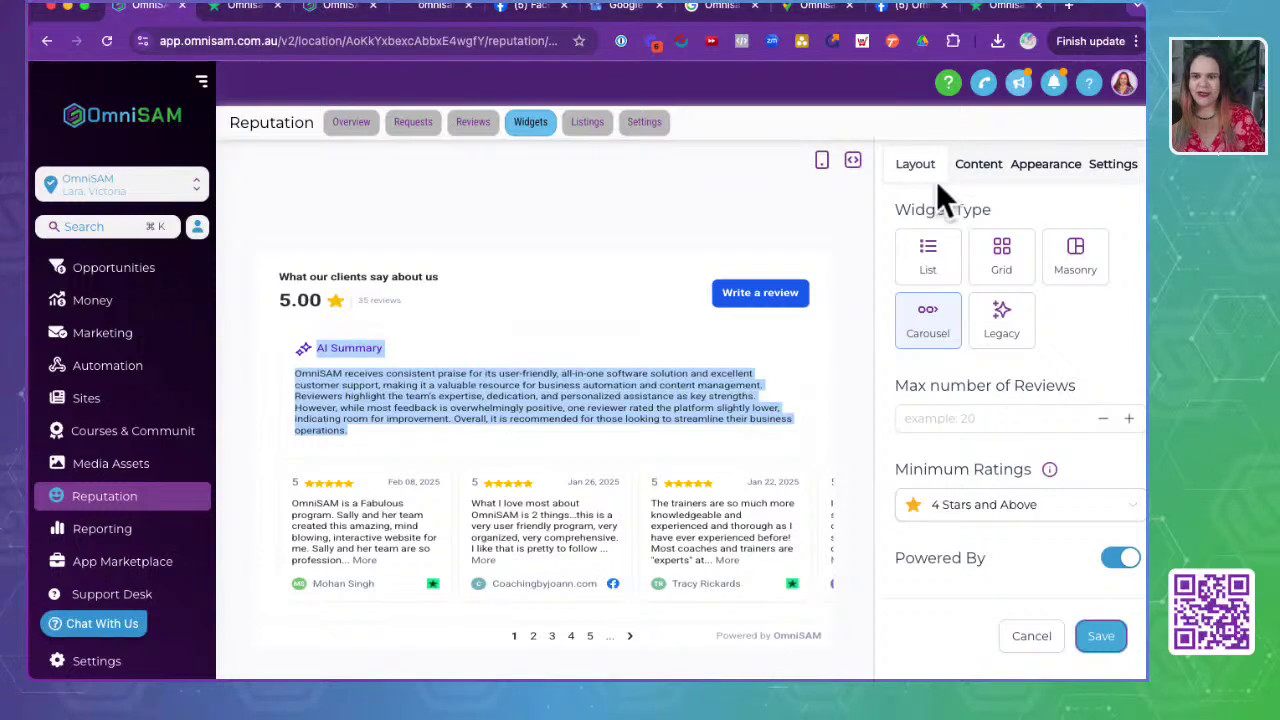
pyautogui.click(980, 170)
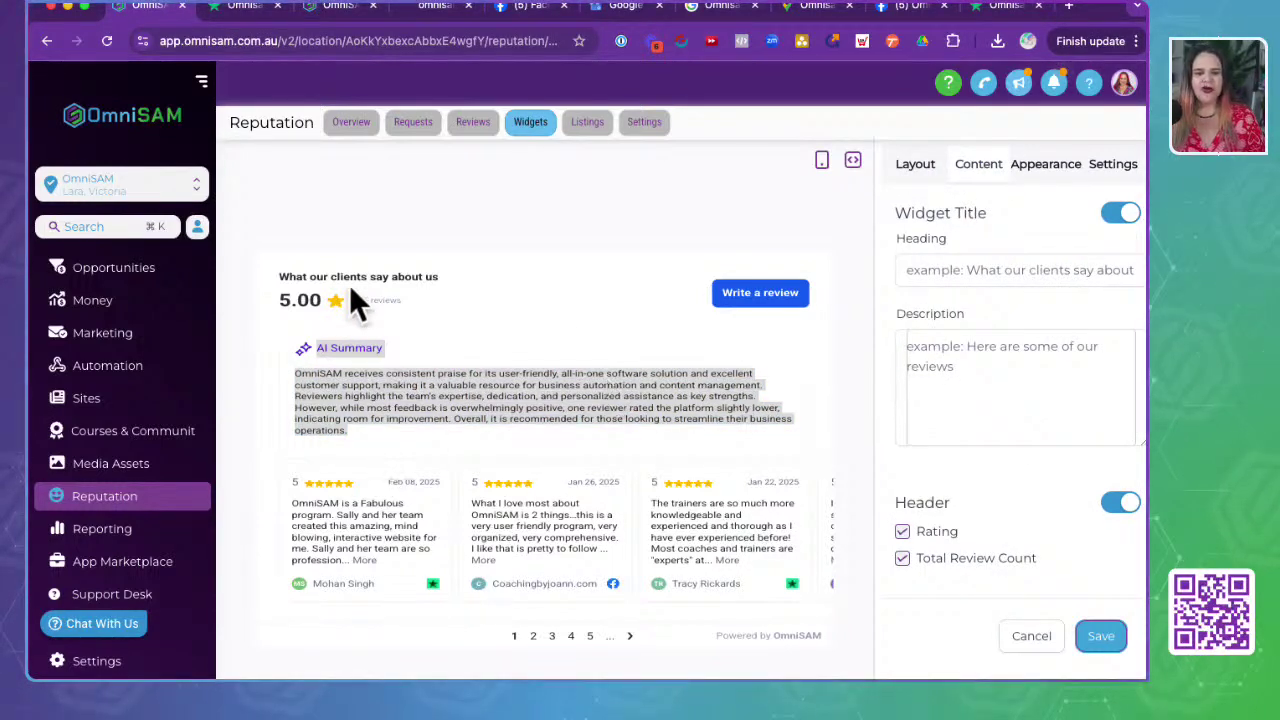
# - Enter 'What other are saying about OmniSAM' as the widget heading
pyautogui.moveTo(283, 276); pyautogui.dragTo(463, 272)
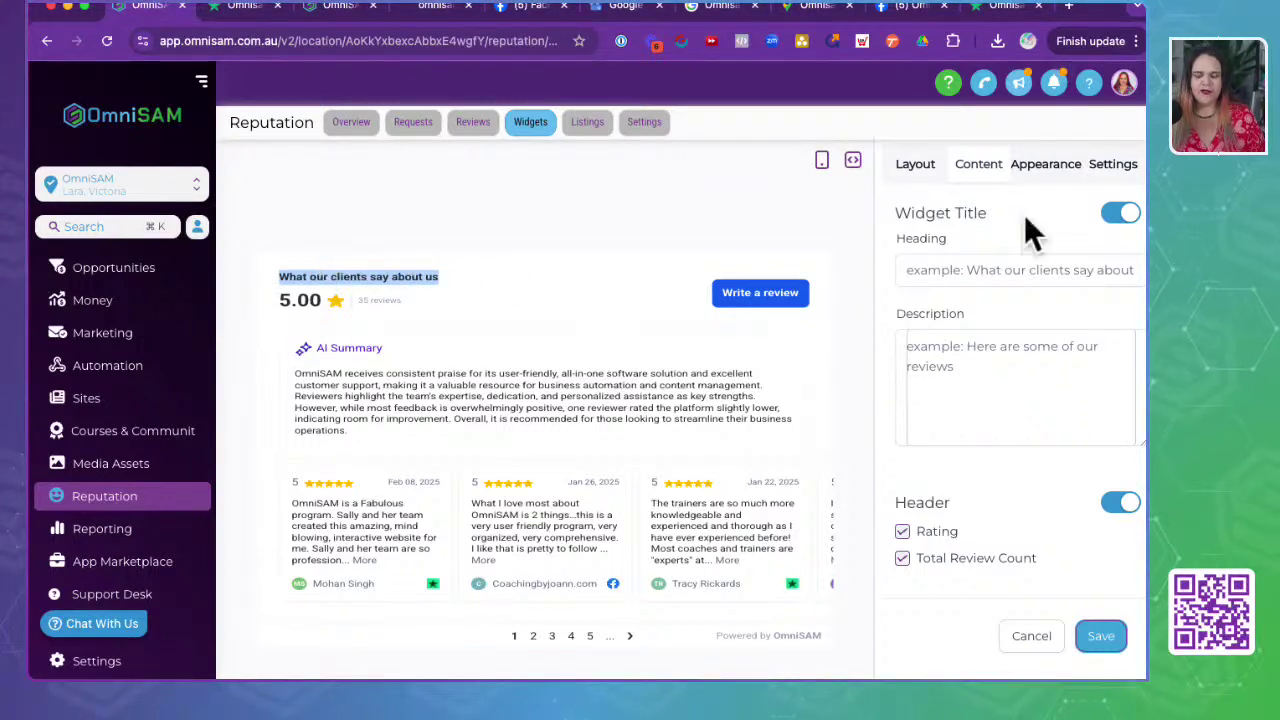
pyautogui.click(1001, 272)
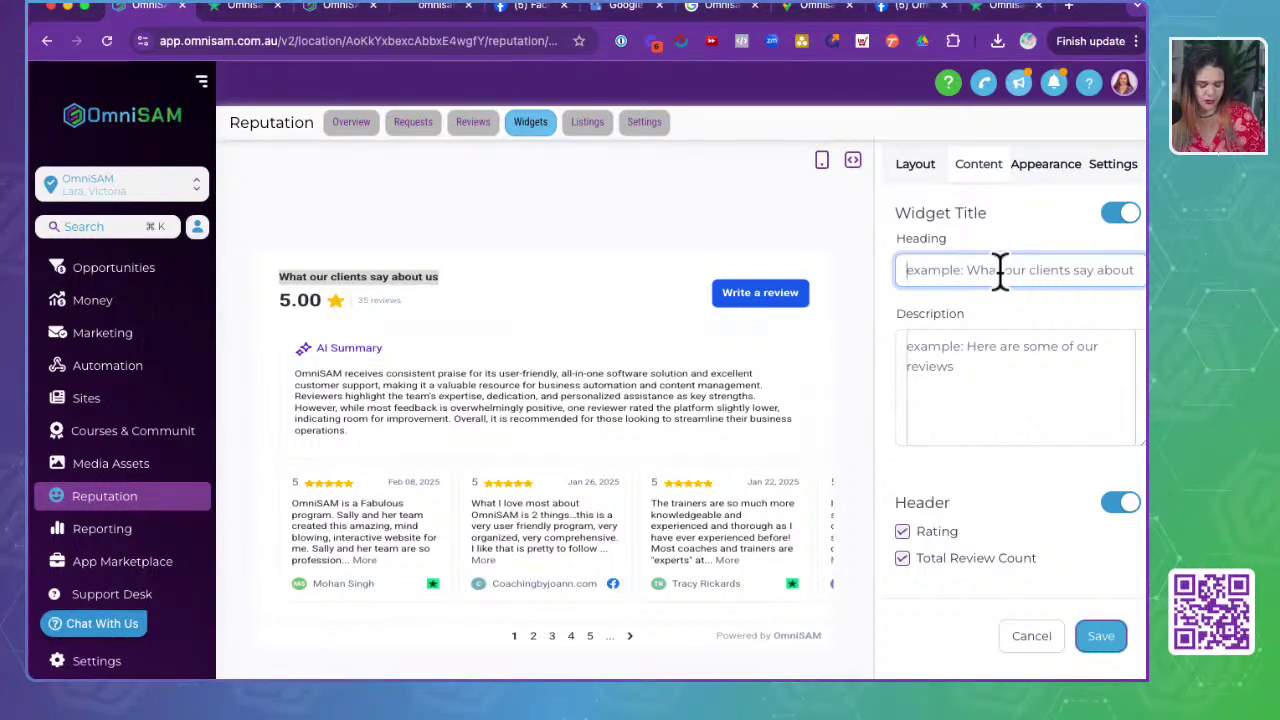
pyautogui.write('What other')
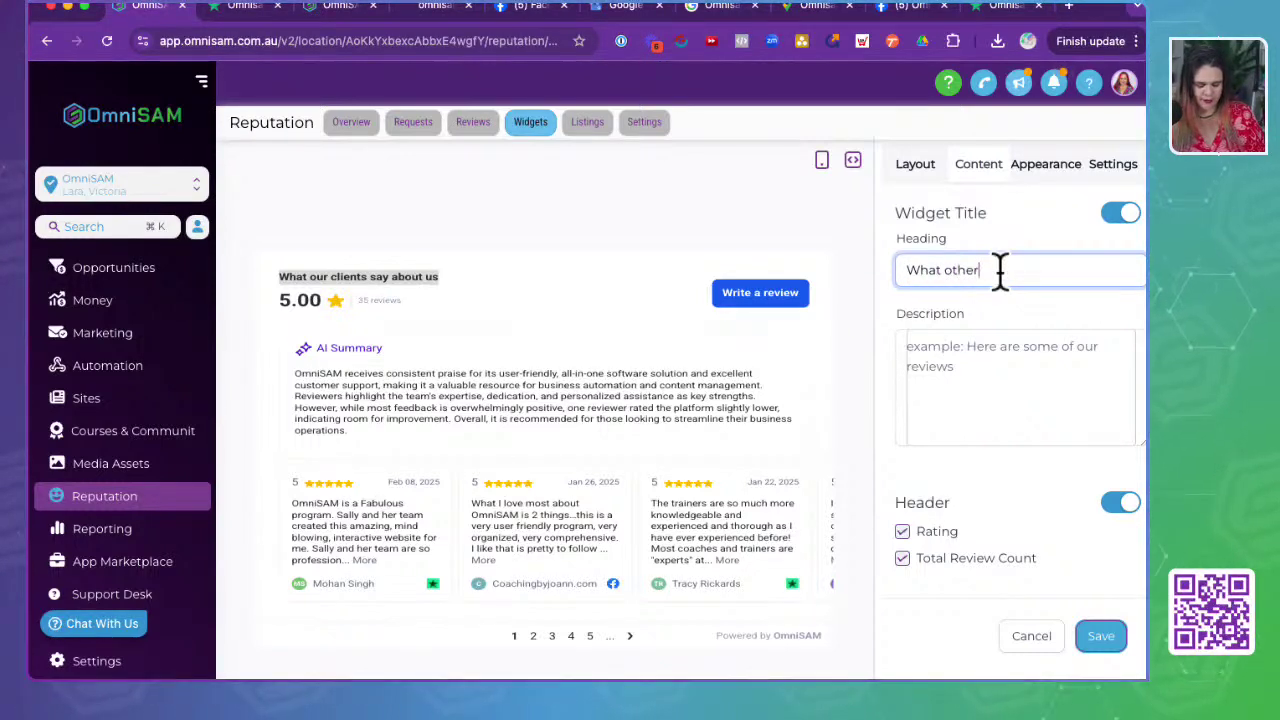
pyautogui.write(' are sayi')
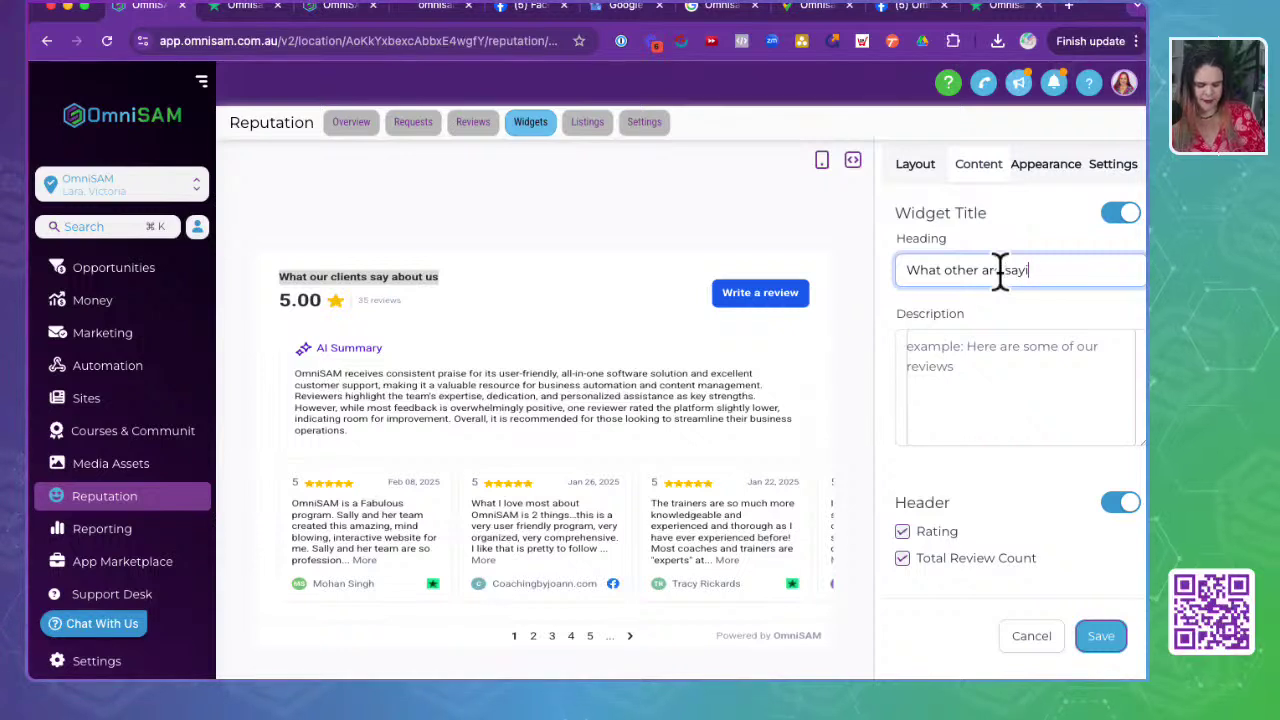
pyautogui.write('ng about Om')
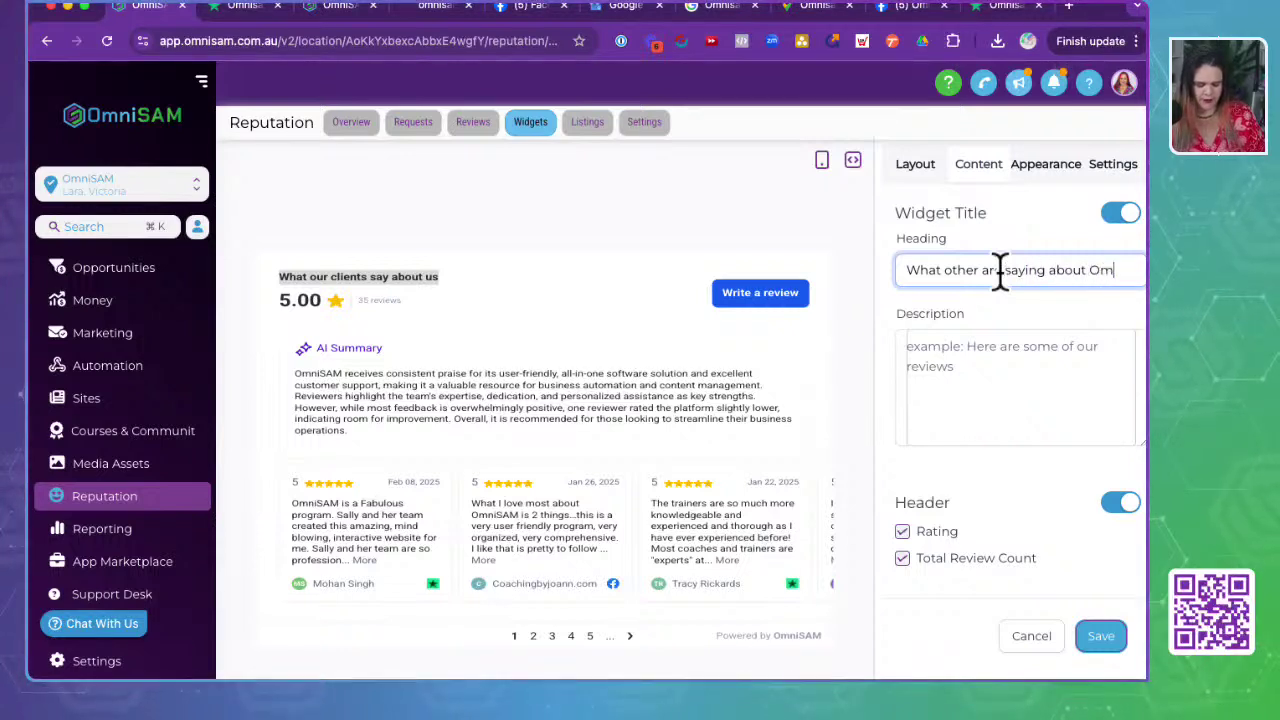
pyautogui.write('niSAM')
pyautogui.click(1006, 372)
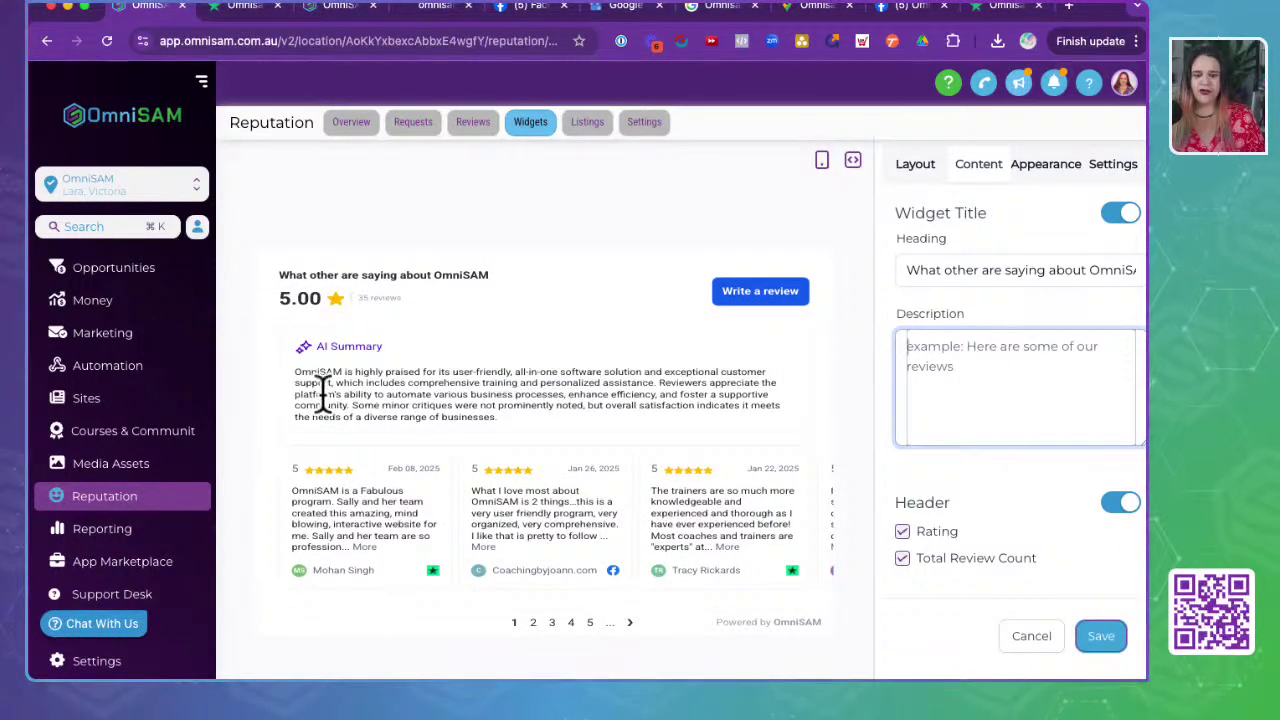
pyautogui.moveTo(534, 425); pyautogui.dragTo(289, 365)
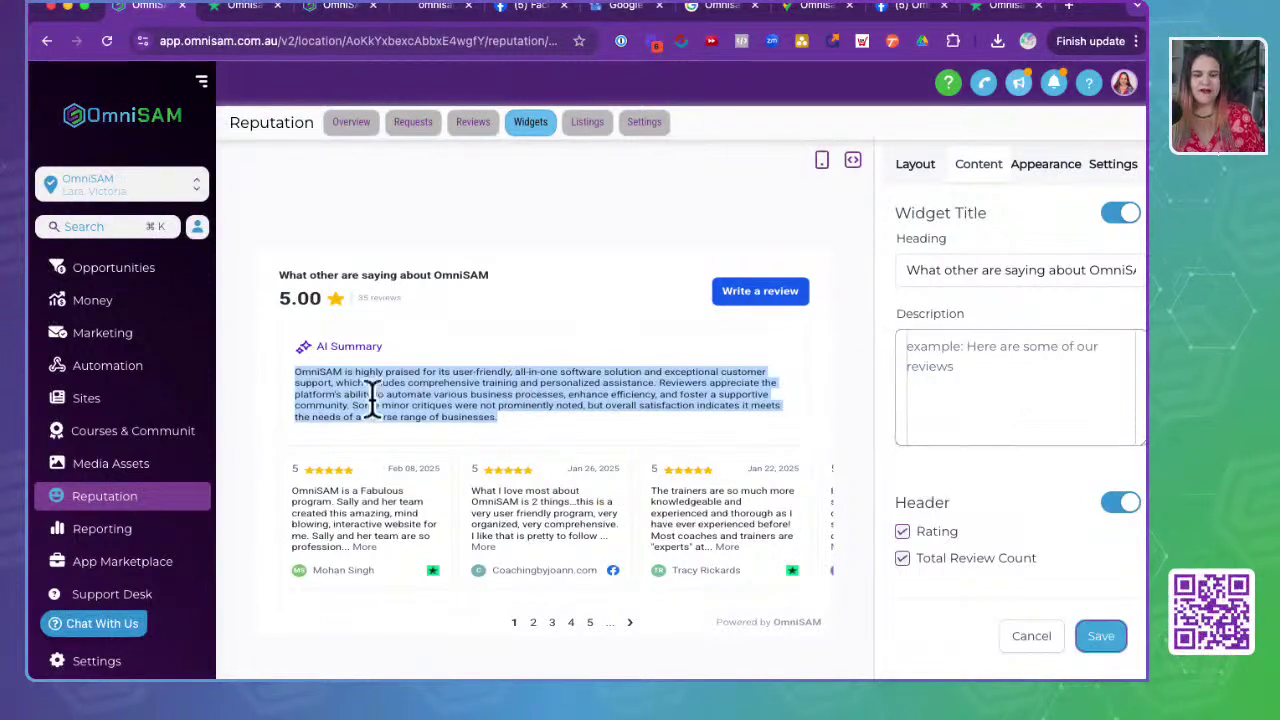
# - Replace the Trustpilot link in the Description with the copied AI Summary paragraph and save the widget
pyautogui.click(1093, 371)
pyautogui.write('https://au.trustpilot.com/review/omnisam.com.au')
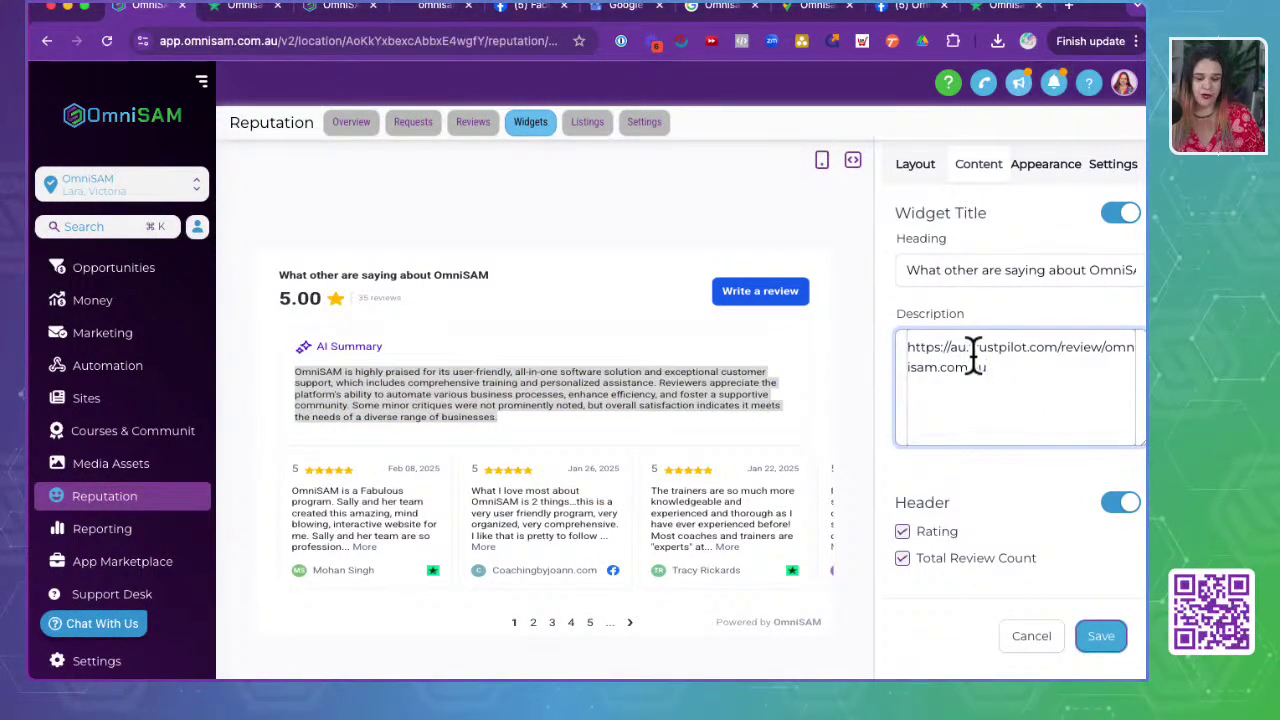
pyautogui.click(465, 385)
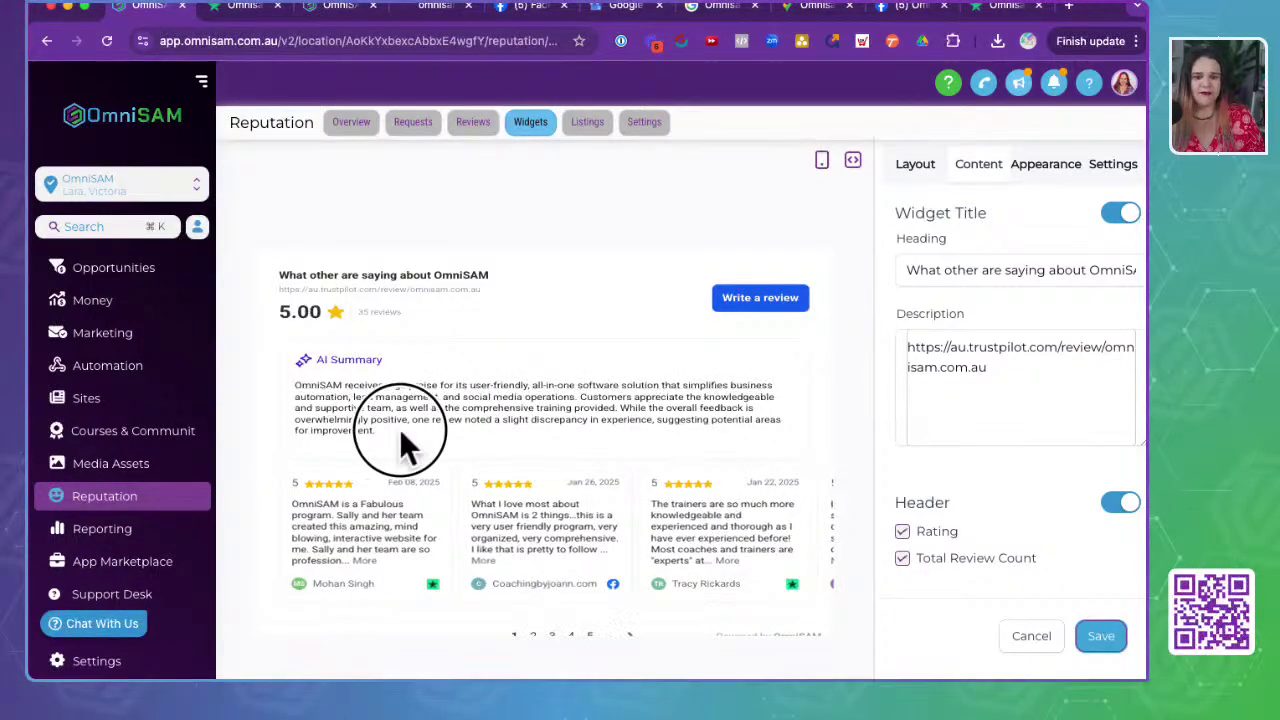
pyautogui.moveTo(401, 434); pyautogui.dragTo(277, 378)
pyautogui.click(350, 425)
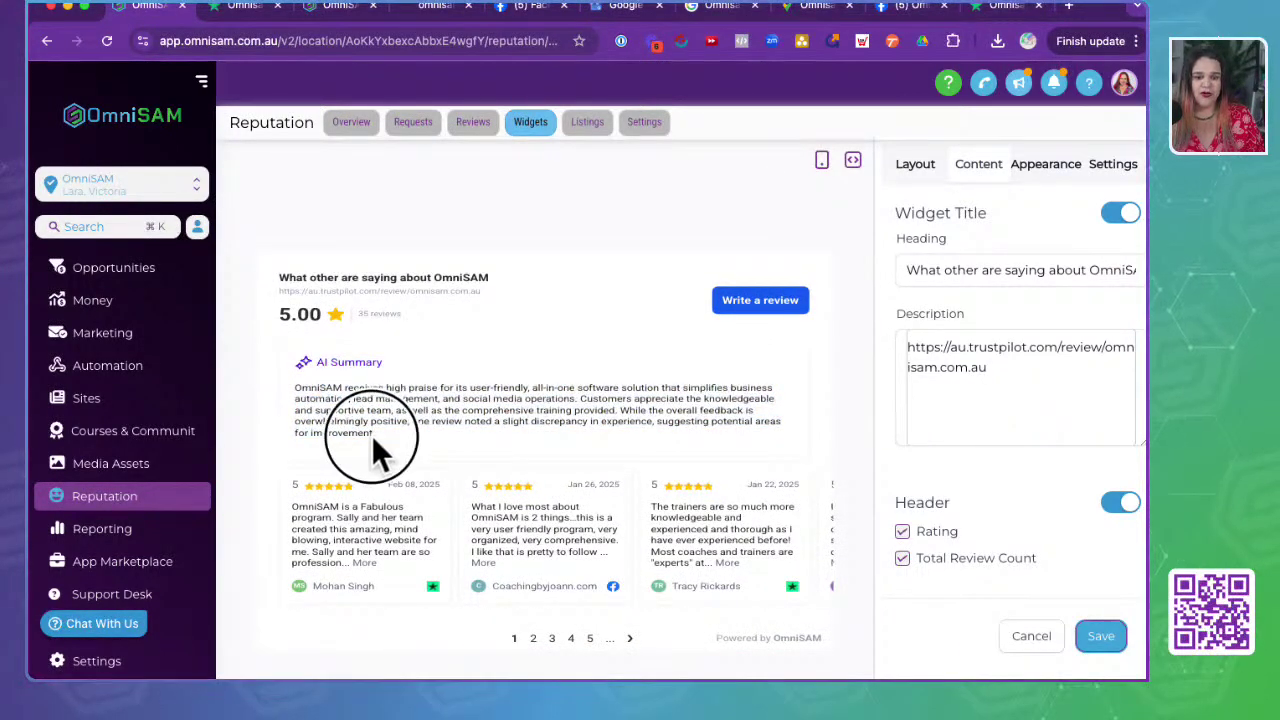
pyautogui.moveTo(374, 438); pyautogui.dragTo(303, 386)
pyautogui.hotkey('ctrl', 'c')
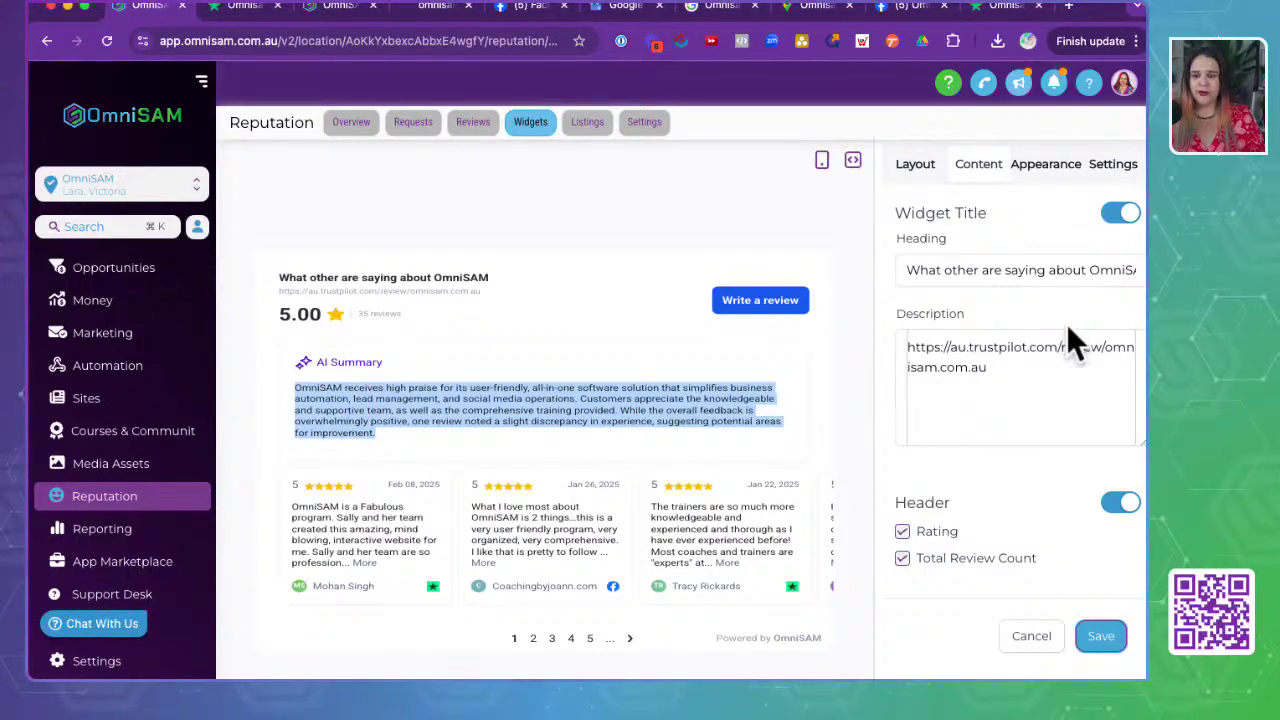
pyautogui.moveTo(1037, 363); pyautogui.dragTo(894, 323)
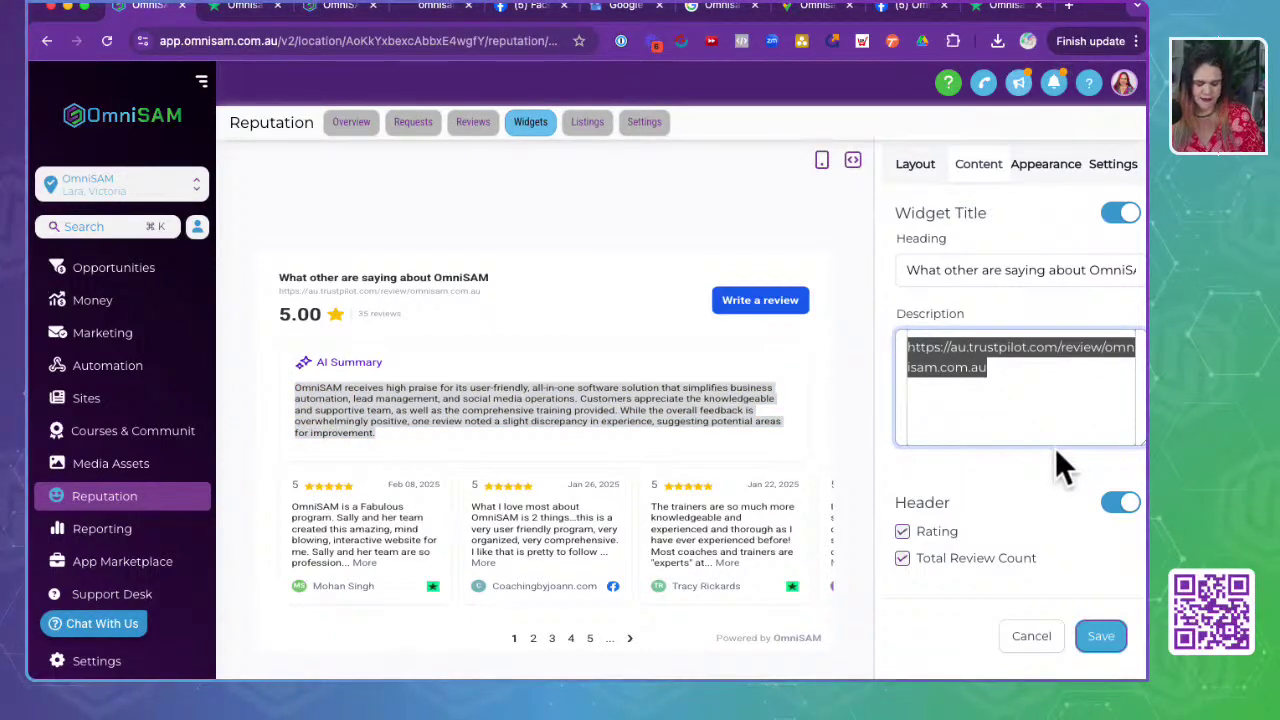
pyautogui.hotkey('ctrl', 'v')
pyautogui.click(1120, 628)
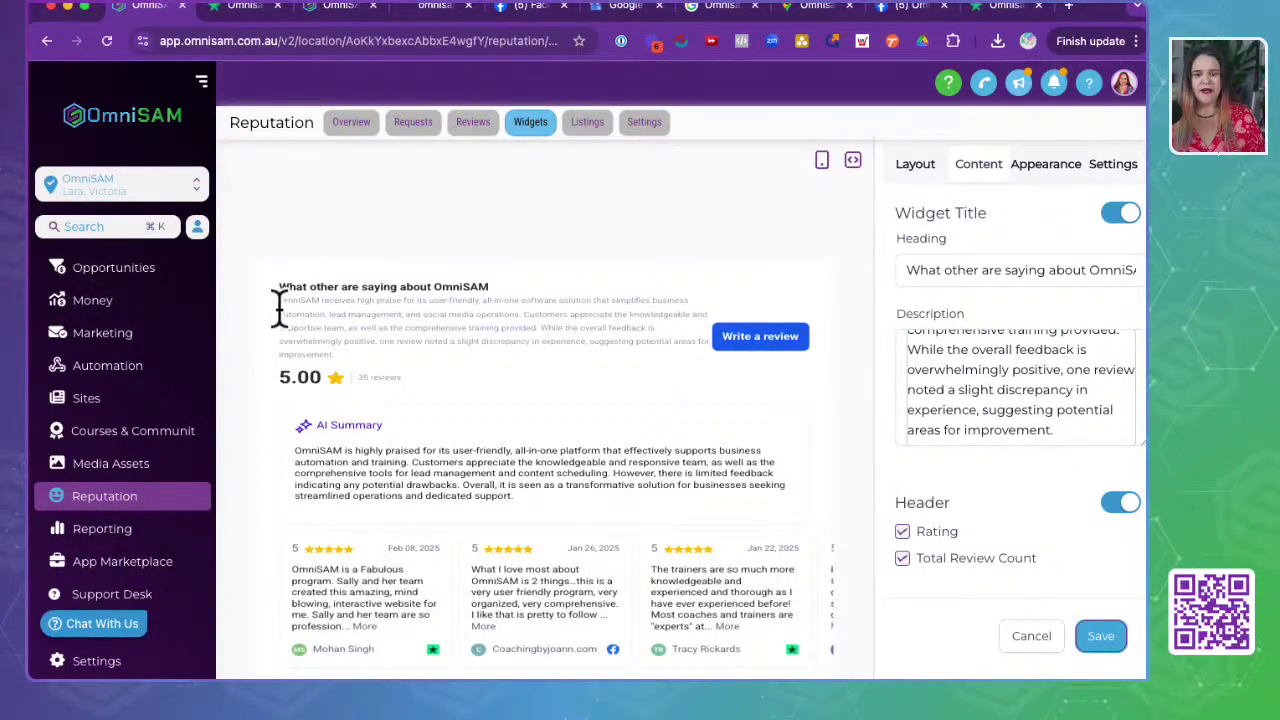
pyautogui.moveTo(268, 292); pyautogui.dragTo(698, 350)
pyautogui.click(577, 350)
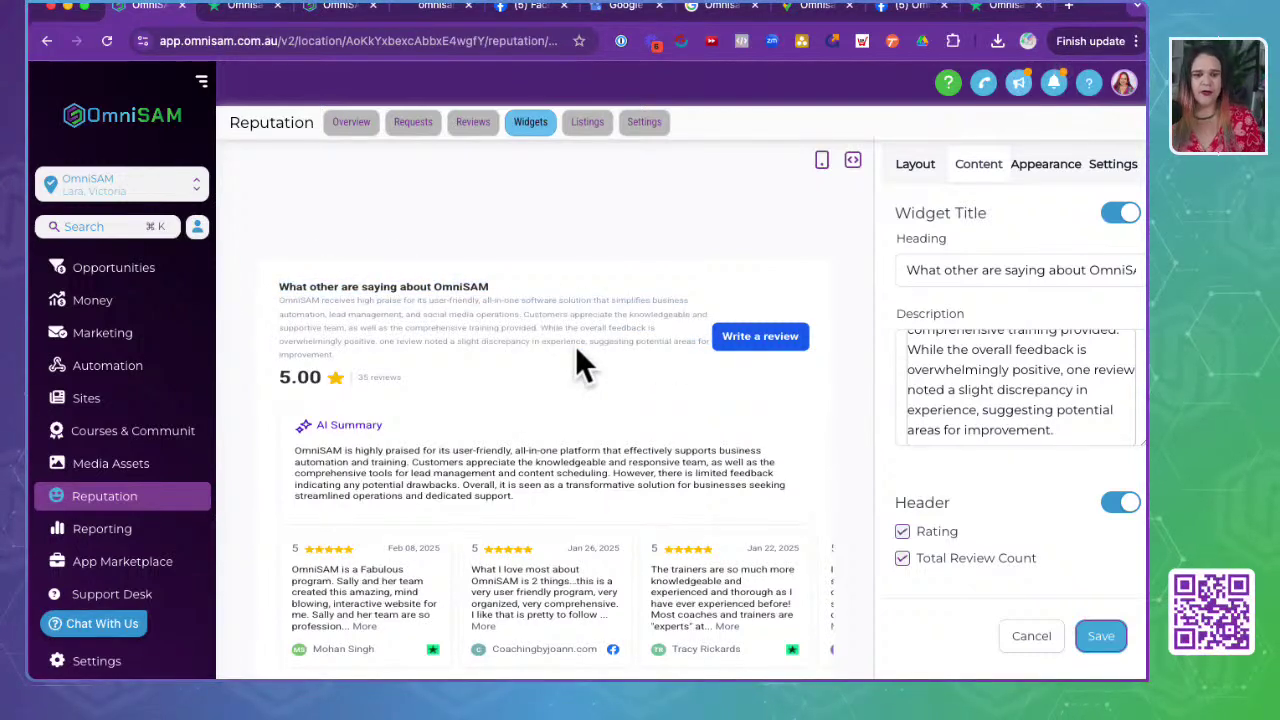
pyautogui.scroll(-2, 903, 465)
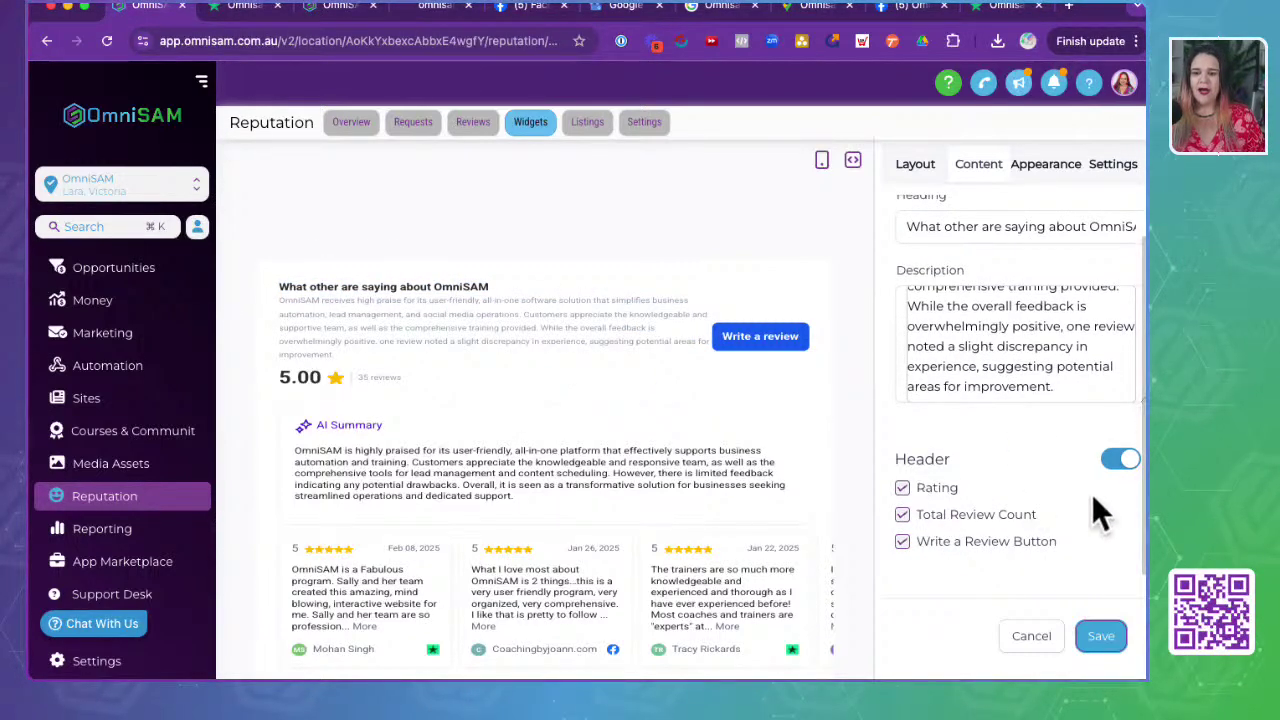
pyautogui.click(902, 488)
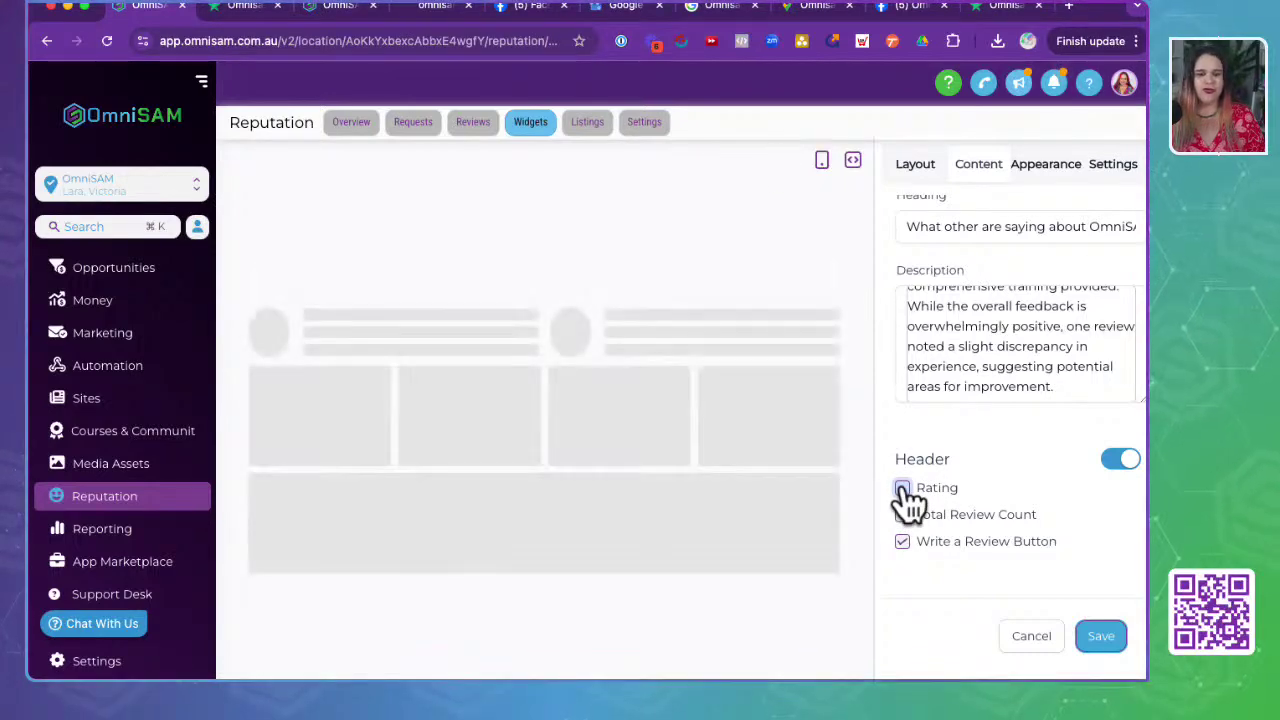
pyautogui.click(902, 488)
pyautogui.click(903, 515)
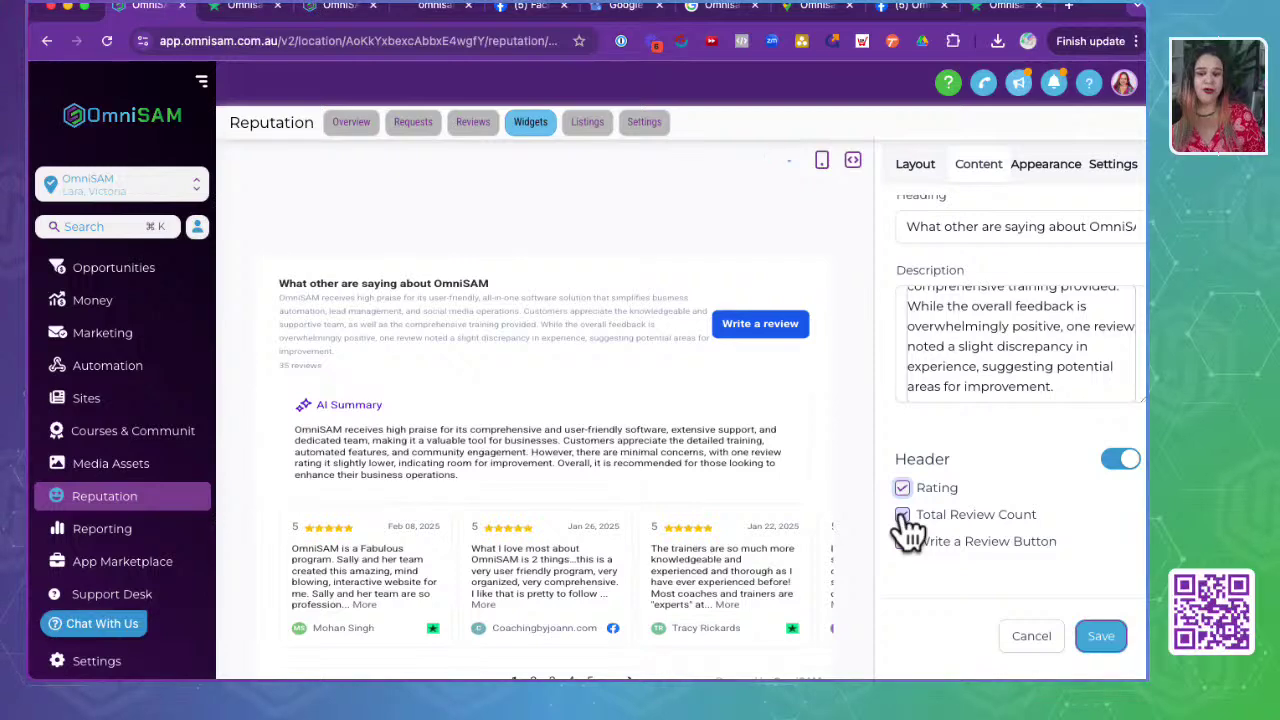
pyautogui.click(902, 541)
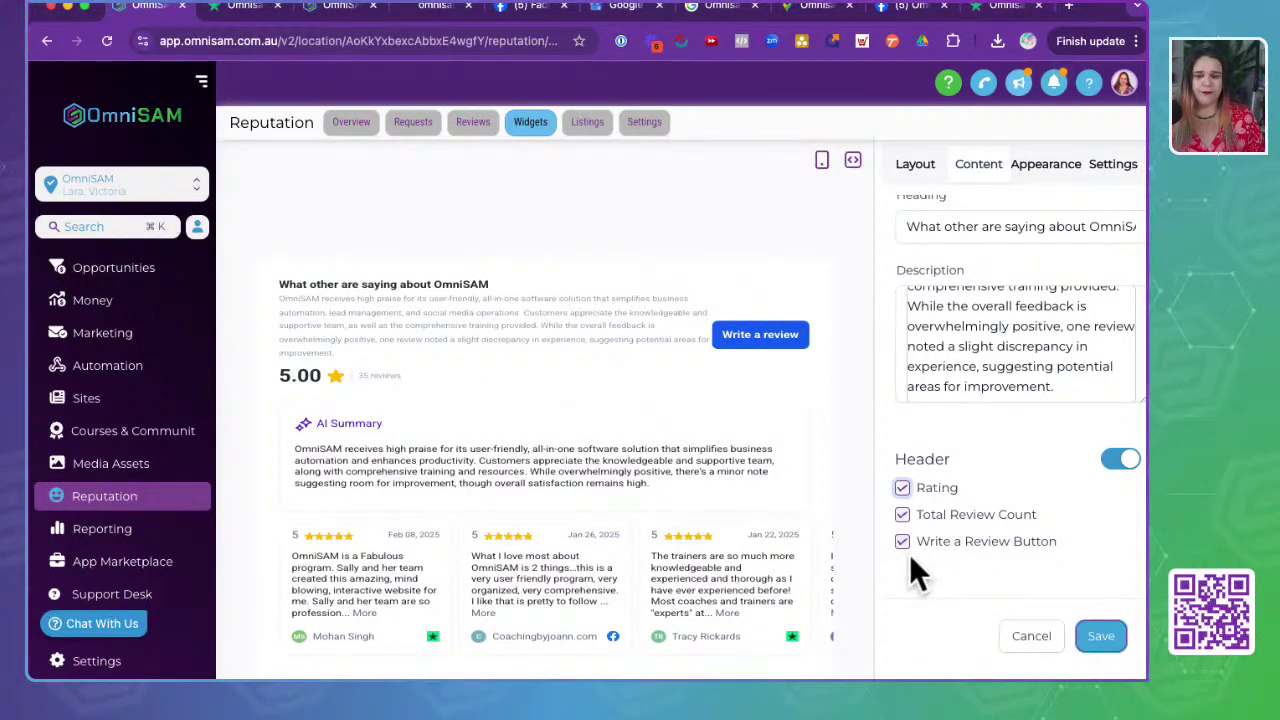
pyautogui.click(1048, 172)
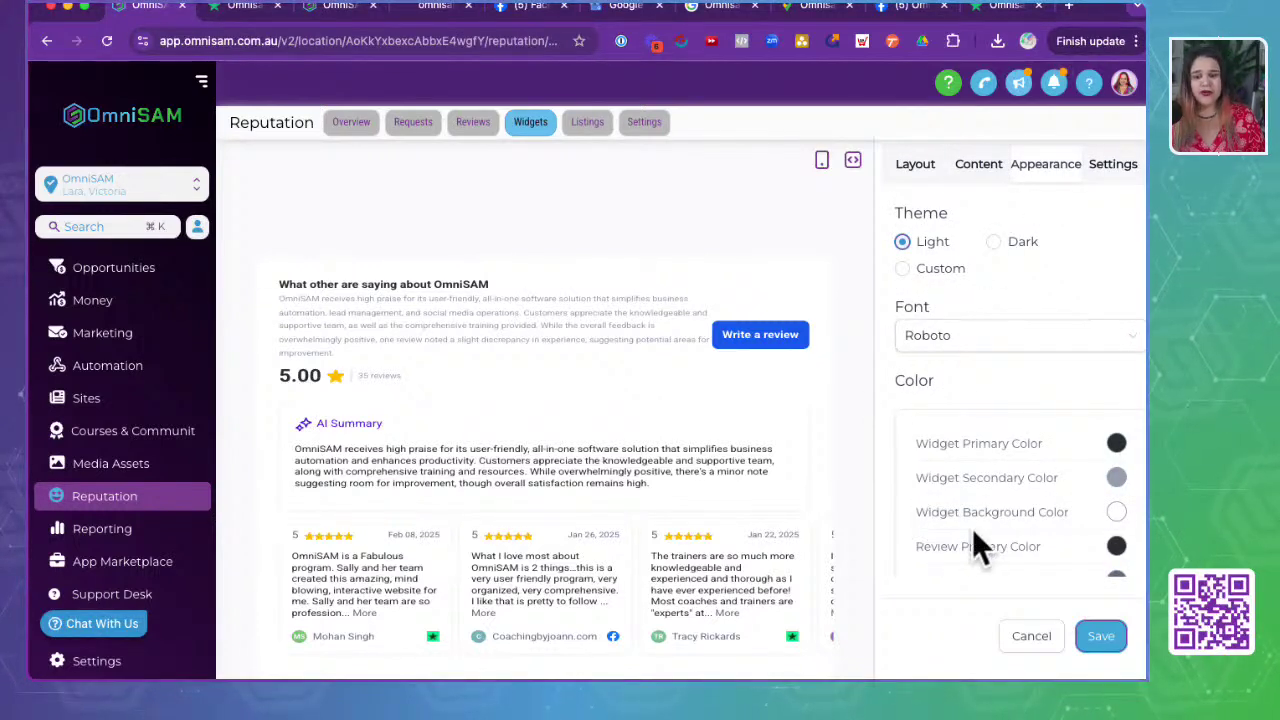
# - Switch the widget font briefly to Sans-serif, then set it to Verdana
pyautogui.click(970, 342)
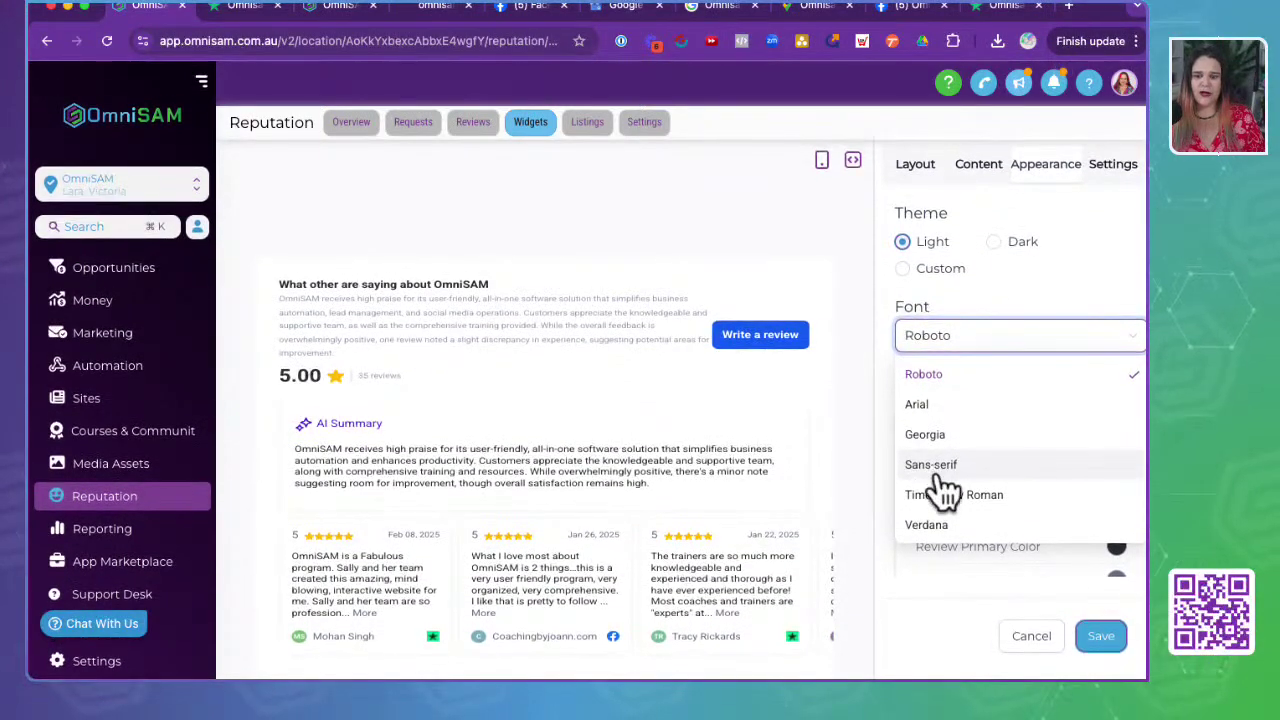
pyautogui.click(938, 470)
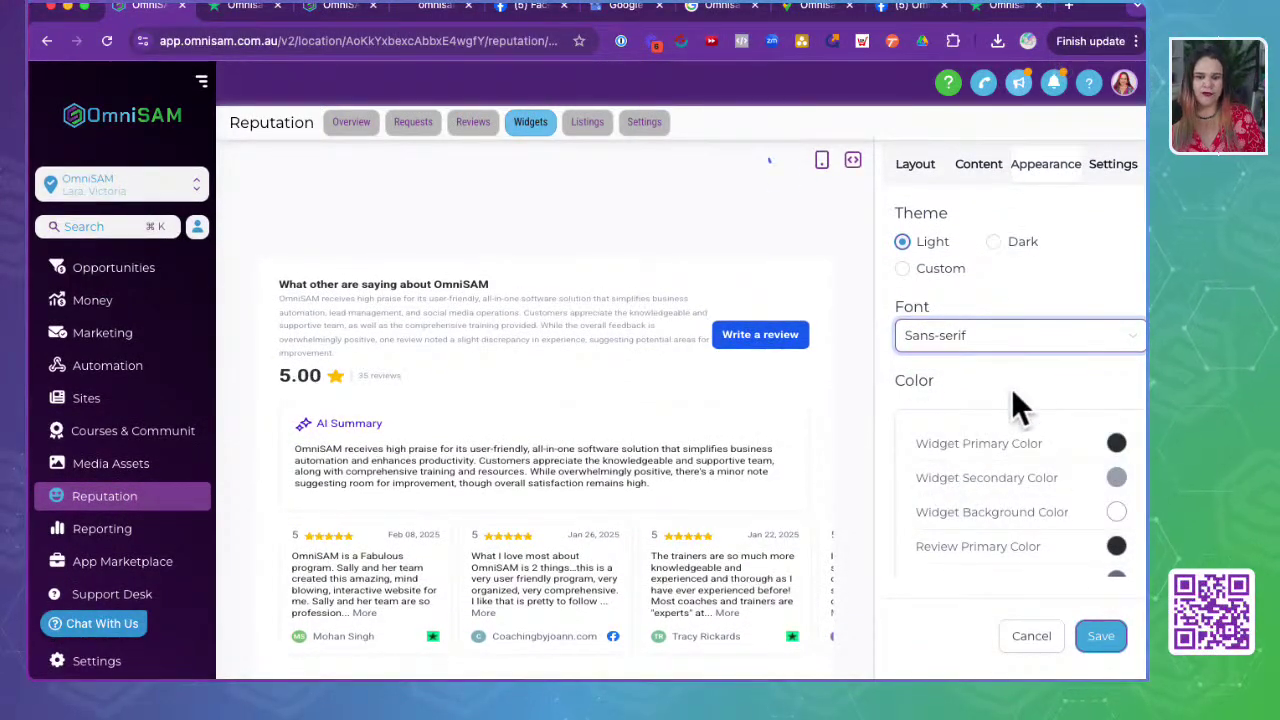
pyautogui.click(966, 340)
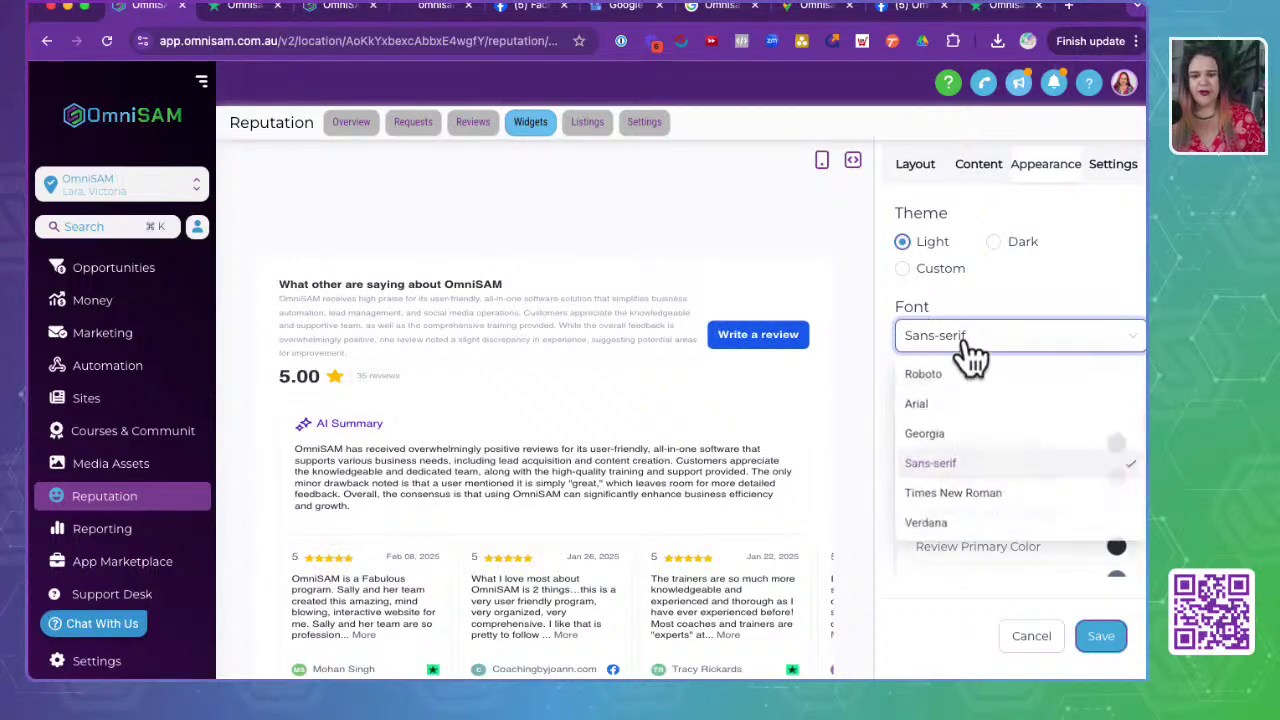
pyautogui.click(940, 528)
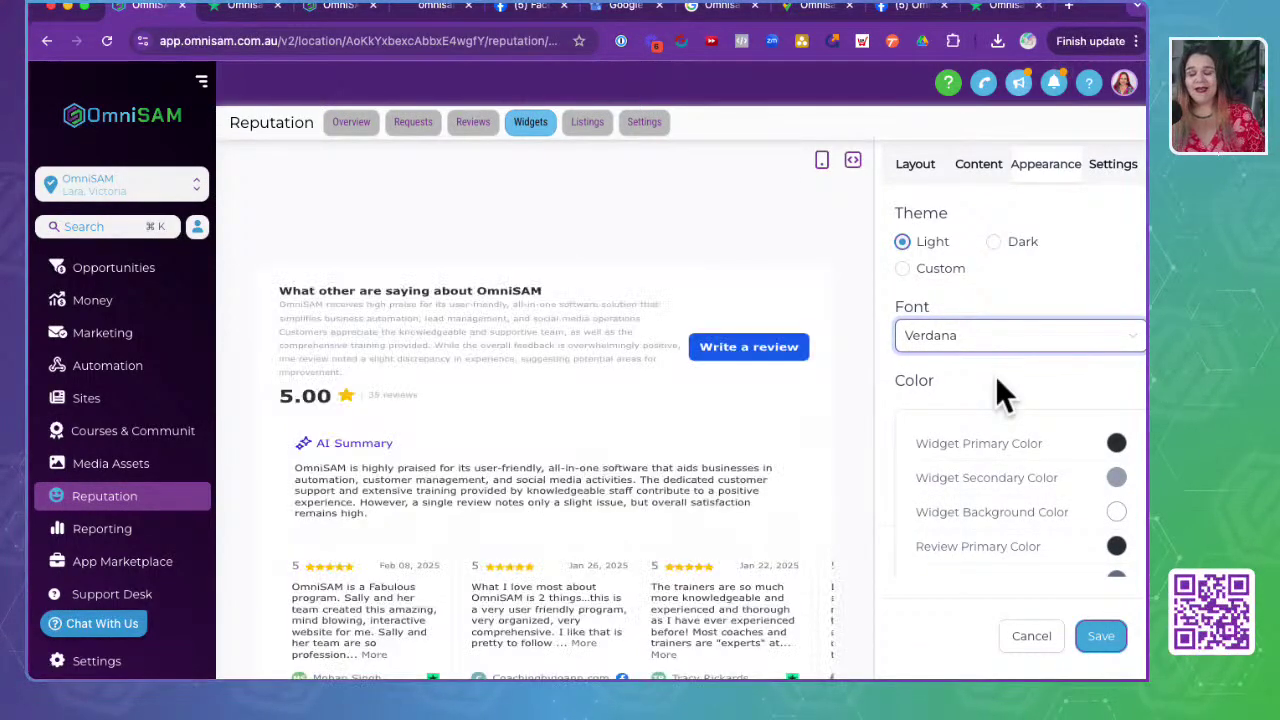
# - Set the widget primary colour to purple #AA1DE7FF in the colour picker
pyautogui.scroll(-3, 646, 578)
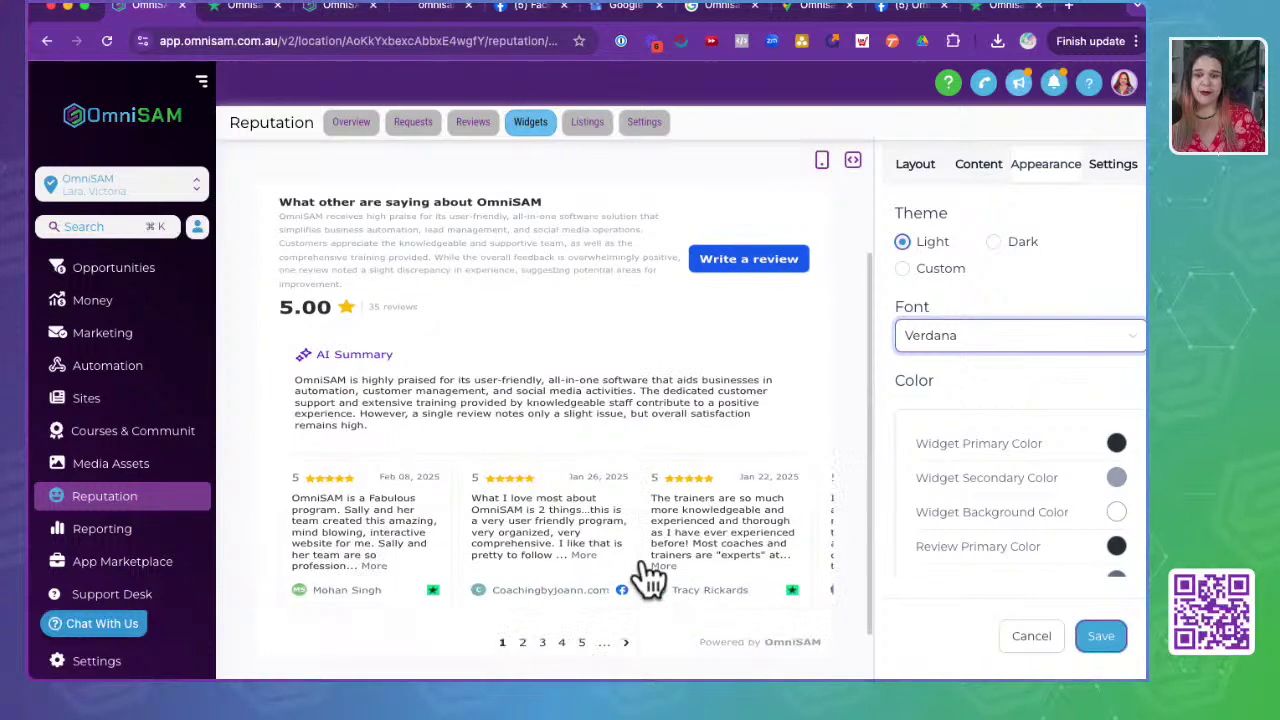
pyautogui.scroll(-3, 1000, 375)
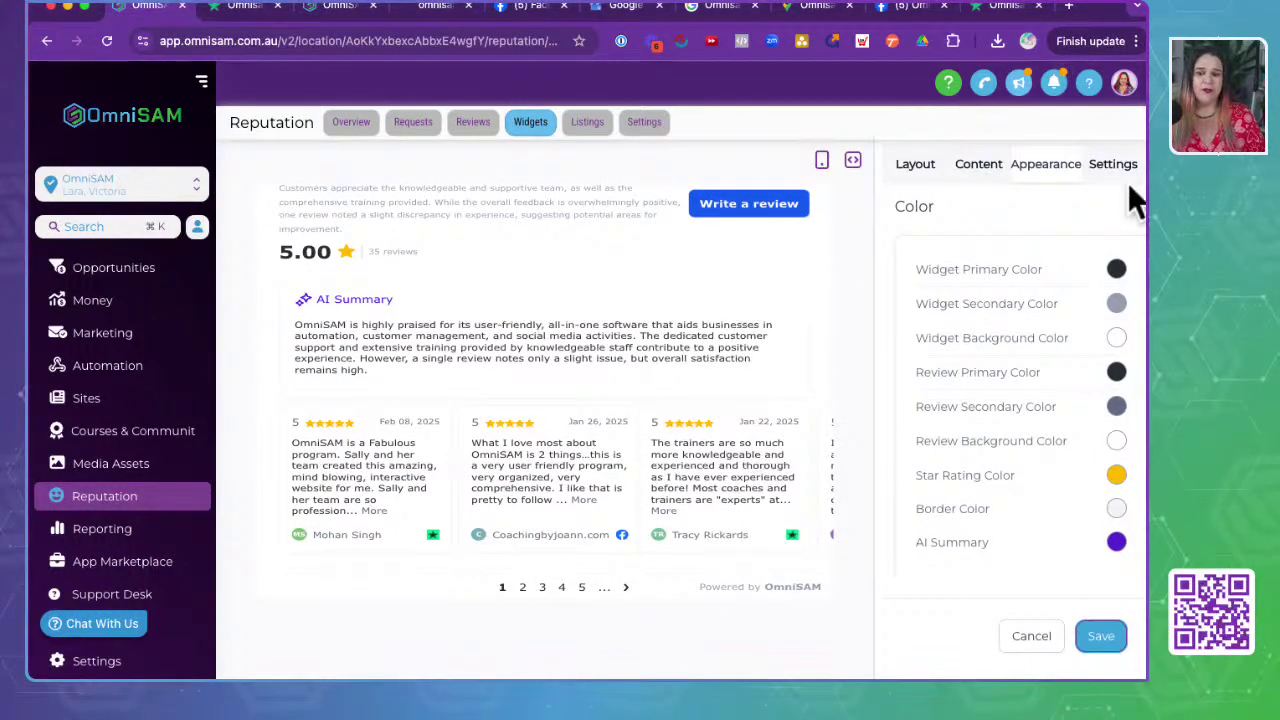
pyautogui.scroll(1, 530, 490)
pyautogui.scroll(1, 530, 491)
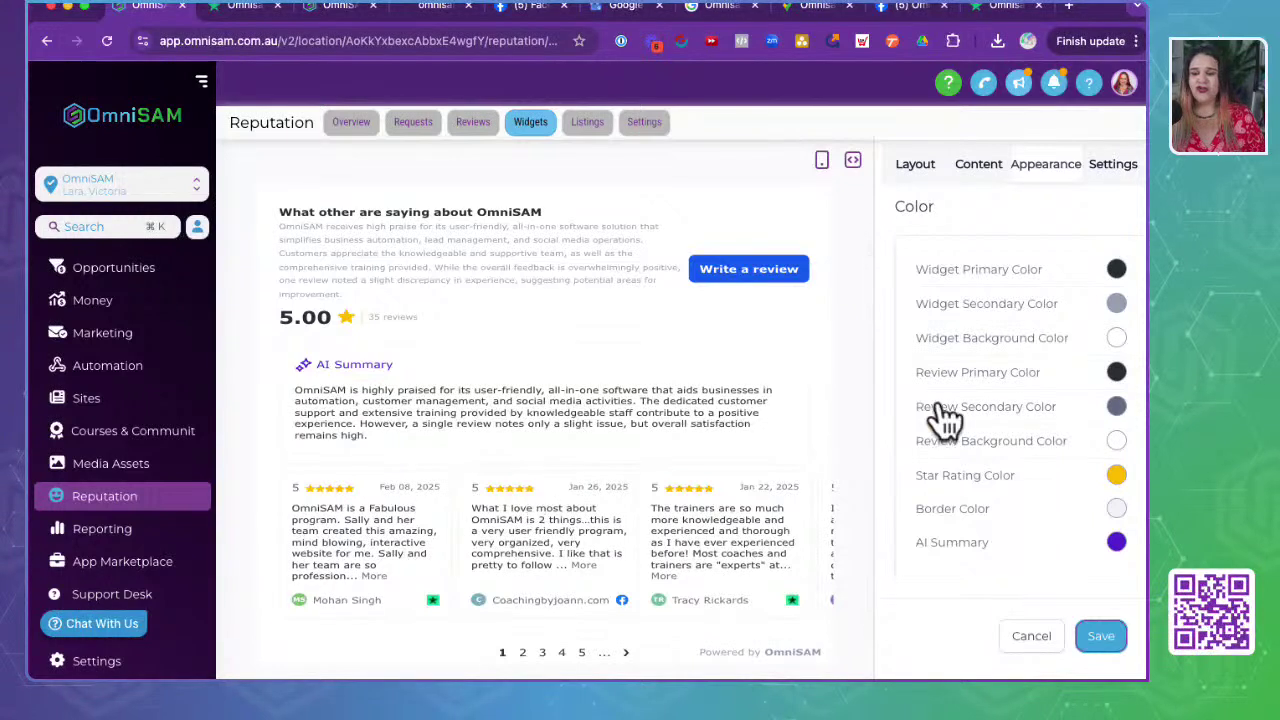
pyautogui.click(1117, 270)
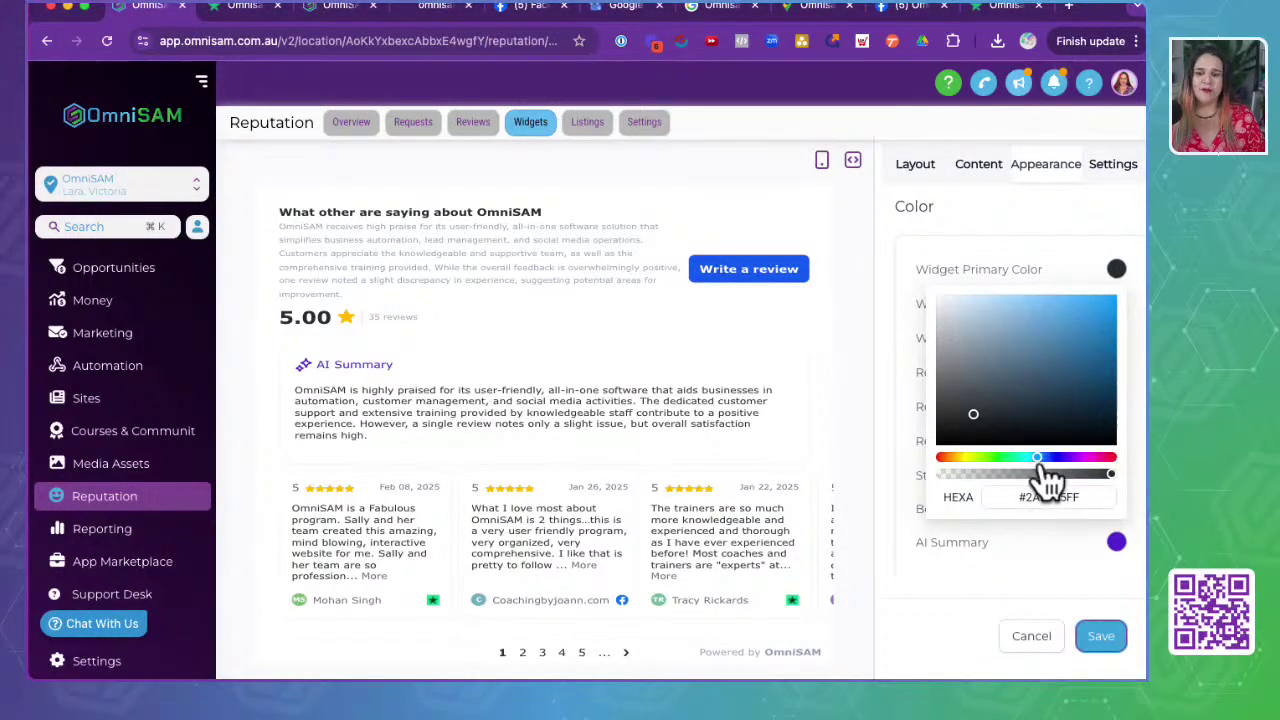
pyautogui.click(1073, 457)
pyautogui.click(1090, 307)
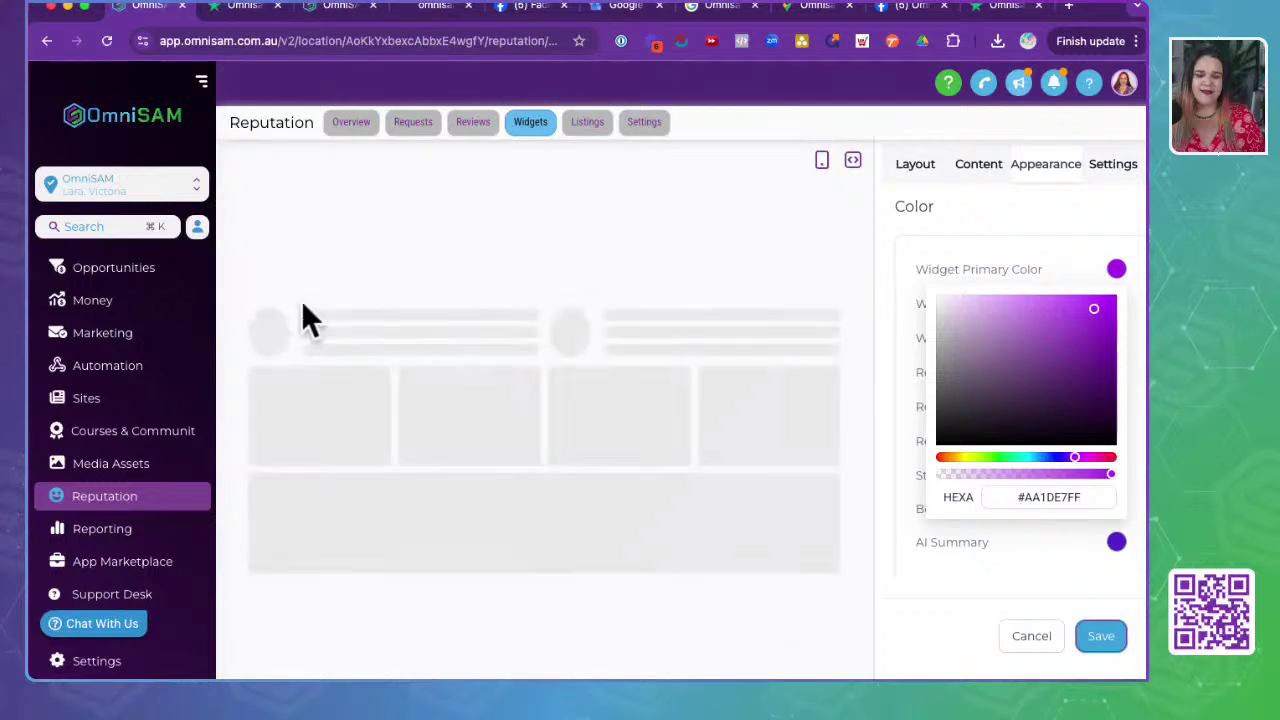
pyautogui.click(1034, 277)
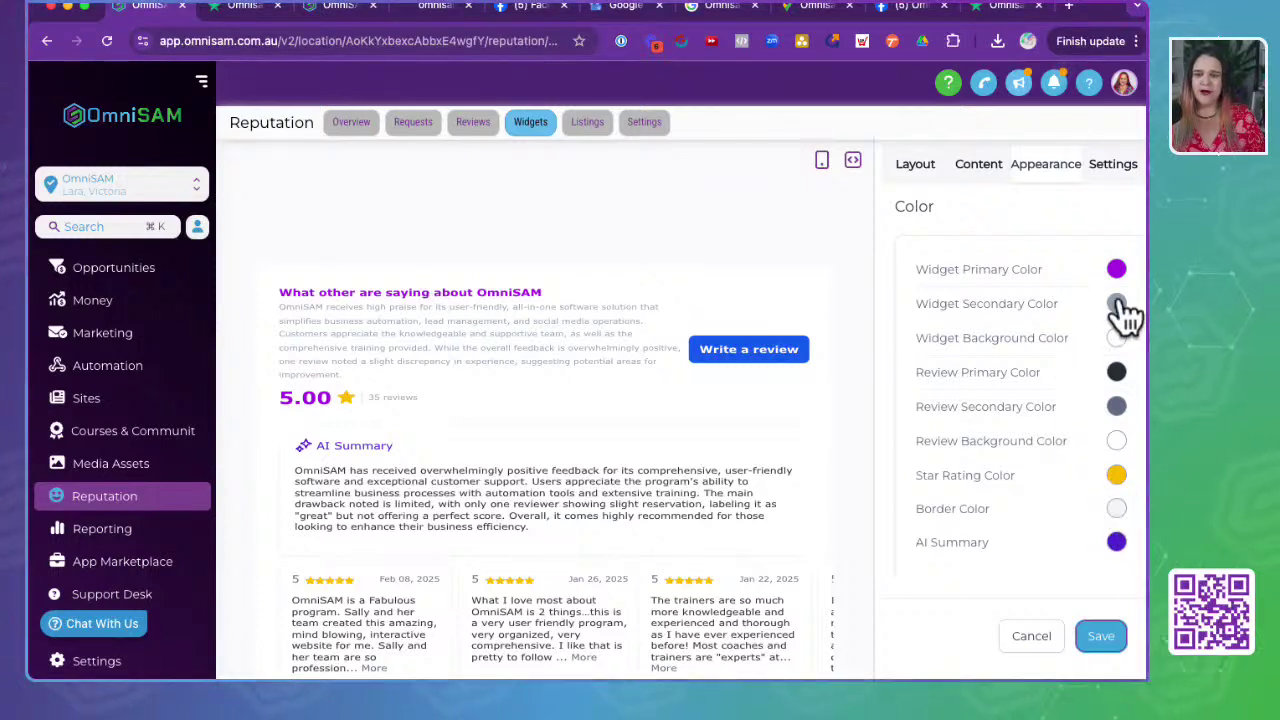
# - Check the purple heading and rating in the preview, then open the widget's content options
pyautogui.scroll(3, 1090, 500)
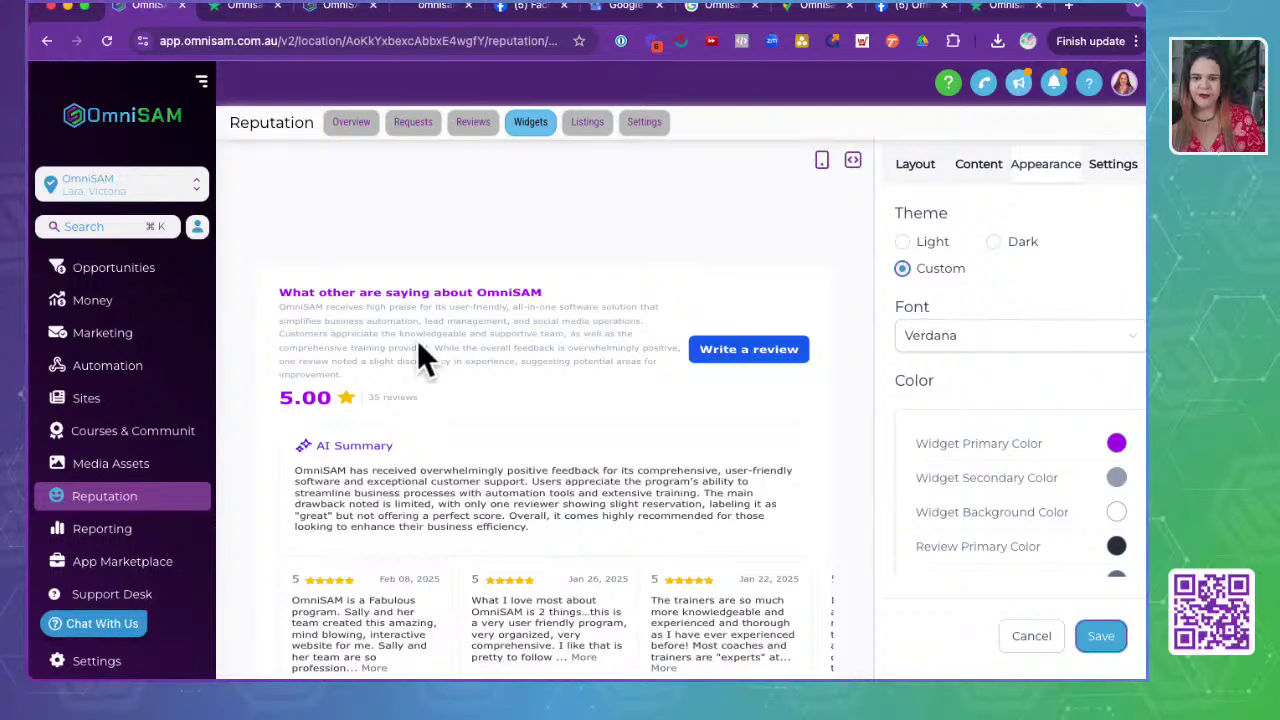
pyautogui.click(466, 321)
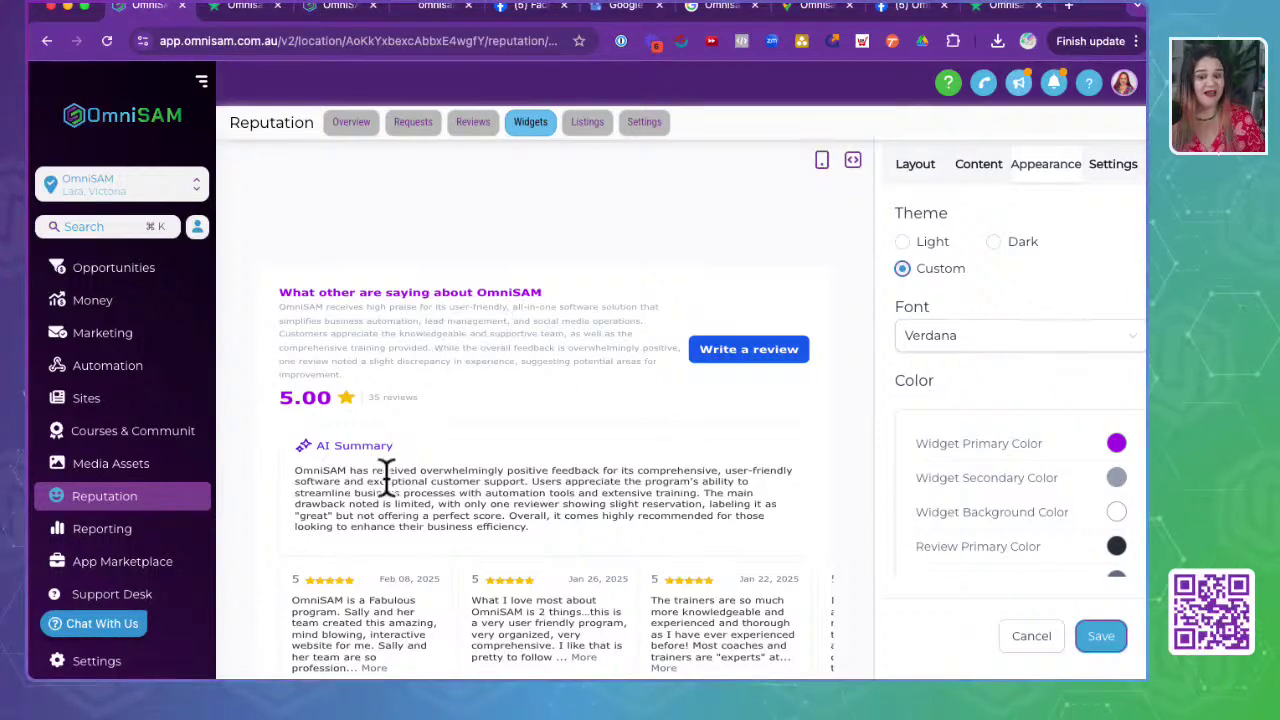
pyautogui.scroll(-2, 369, 486)
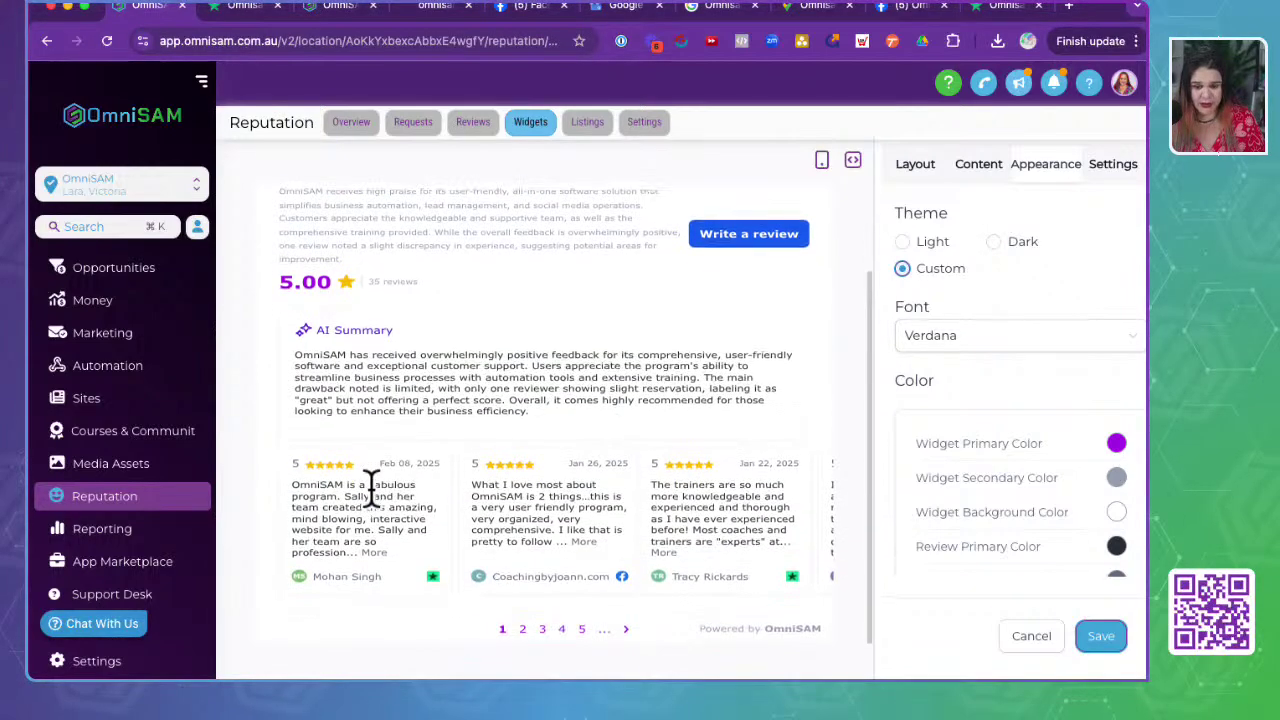
pyautogui.click(430, 440)
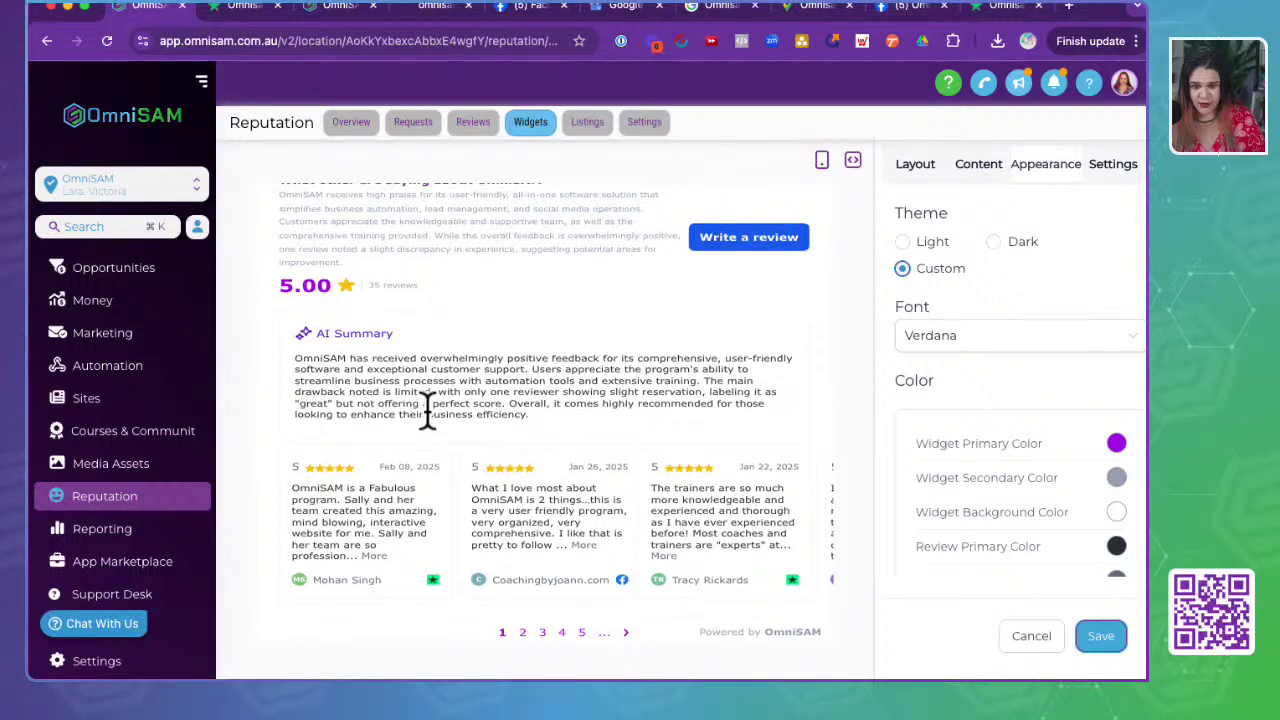
pyautogui.scroll(2, 427, 410)
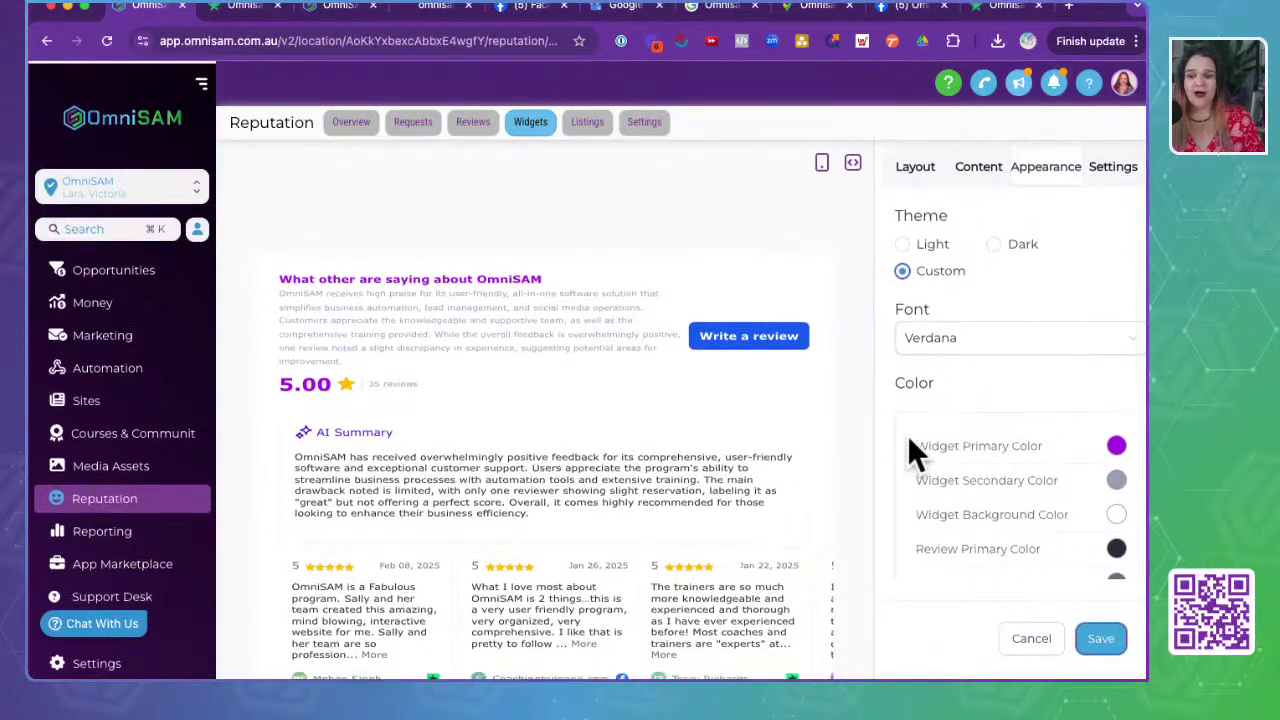
pyautogui.click(970, 175)
# - Tick 'Exclude review containing no description' under Review Elements in the widget Settings
pyautogui.click(1105, 183)
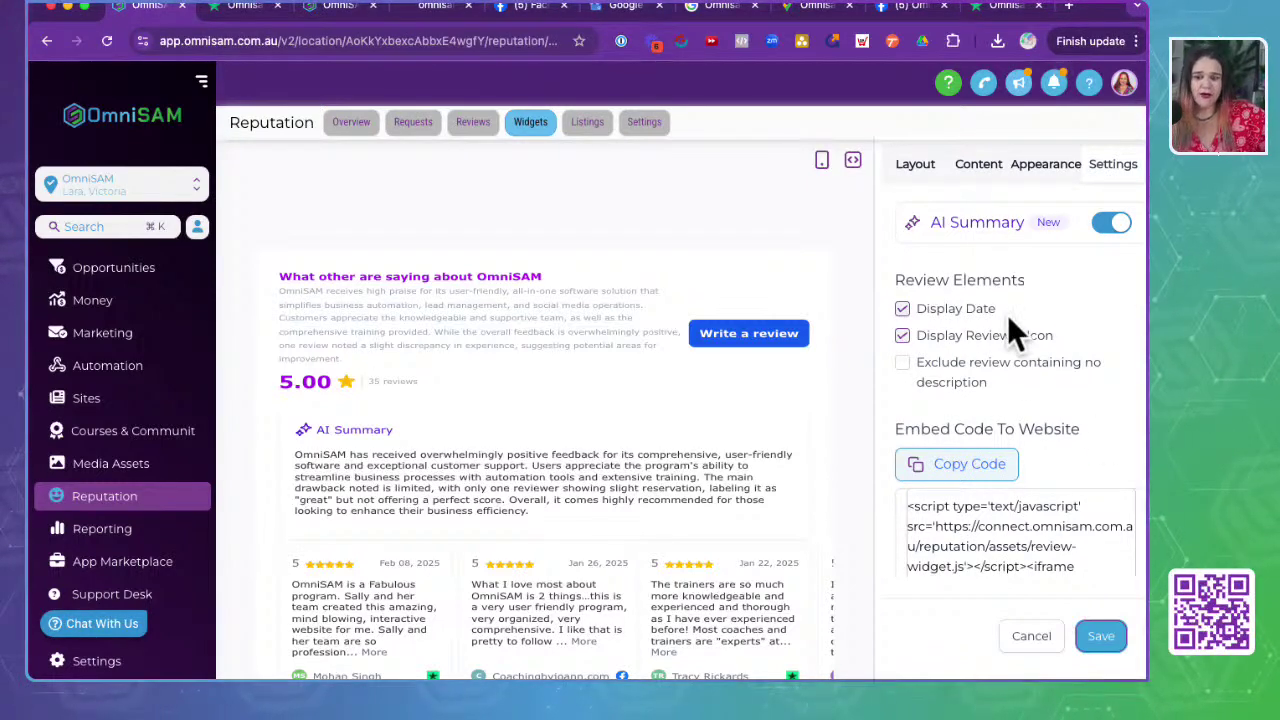
pyautogui.moveTo(895, 284); pyautogui.dragTo(1026, 286)
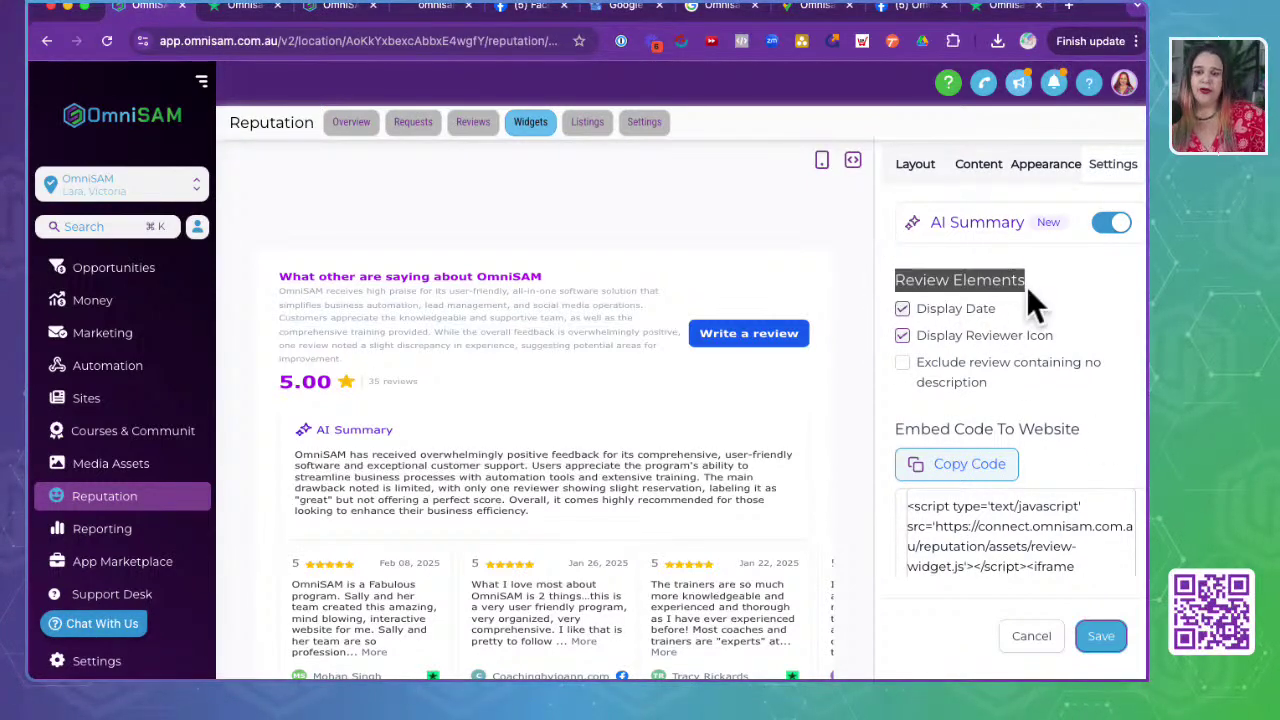
pyautogui.scroll(-1, 370, 630)
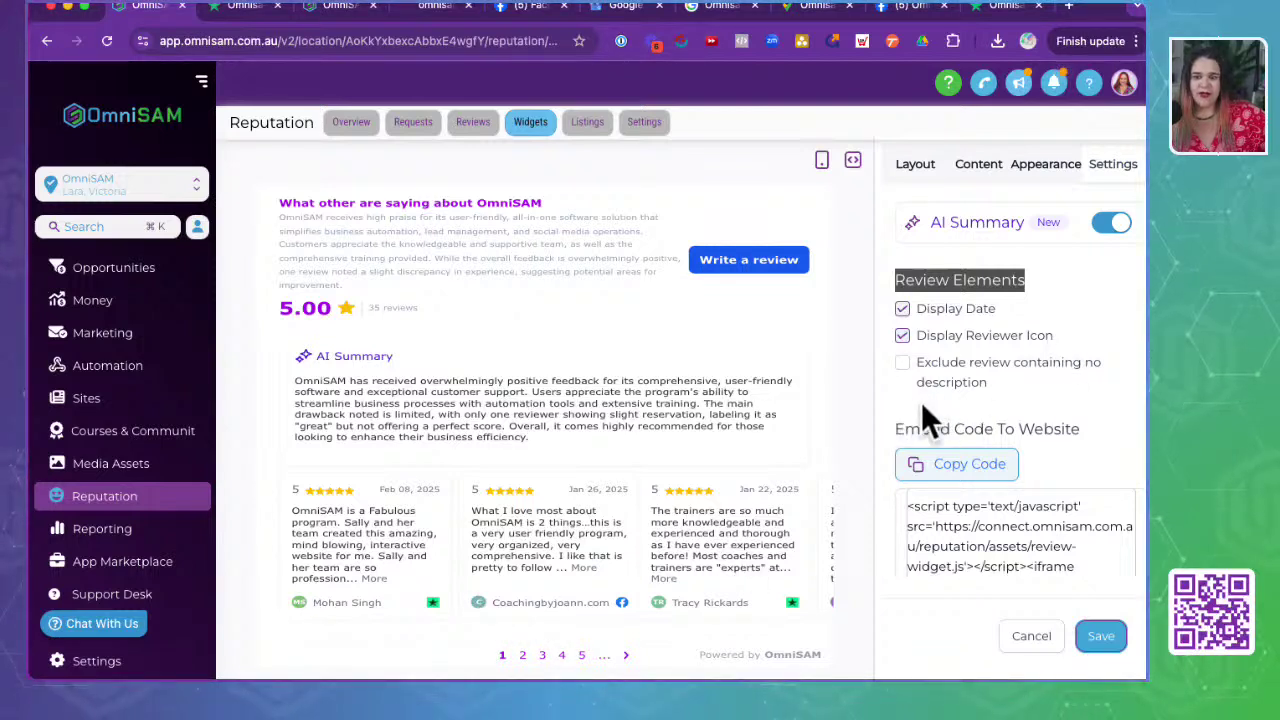
pyautogui.click(950, 384)
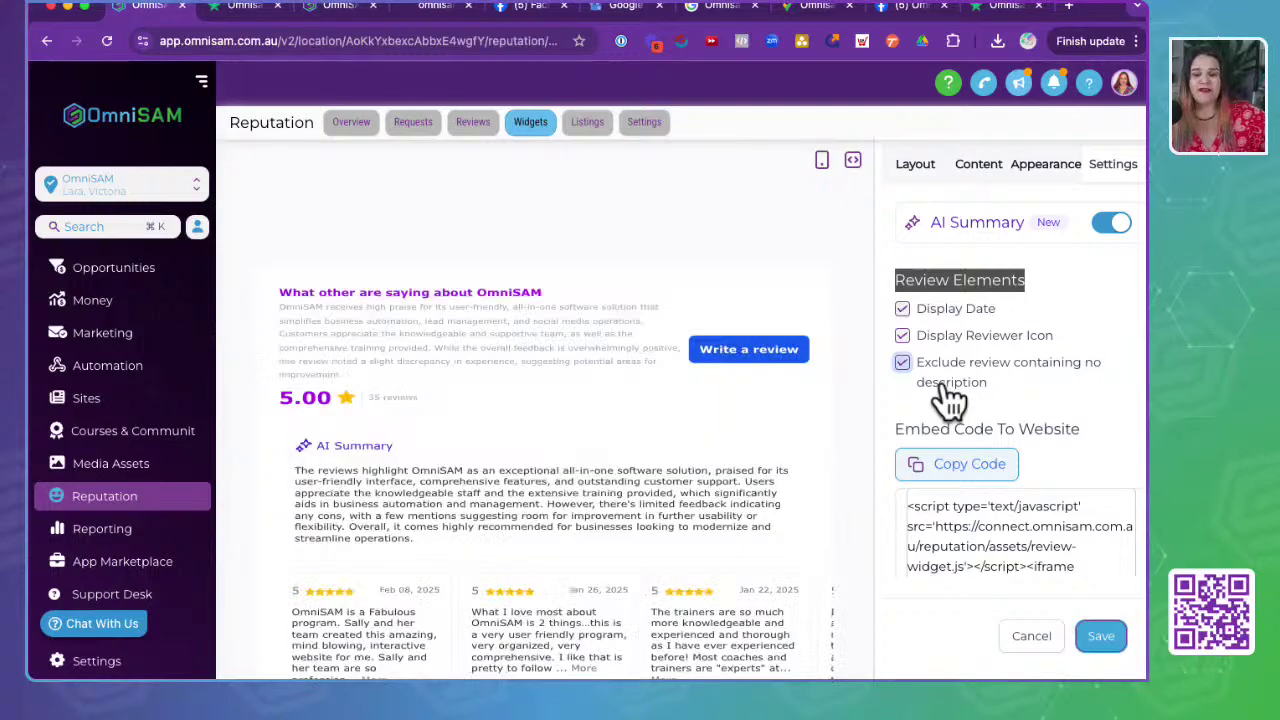
pyautogui.click(905, 366)
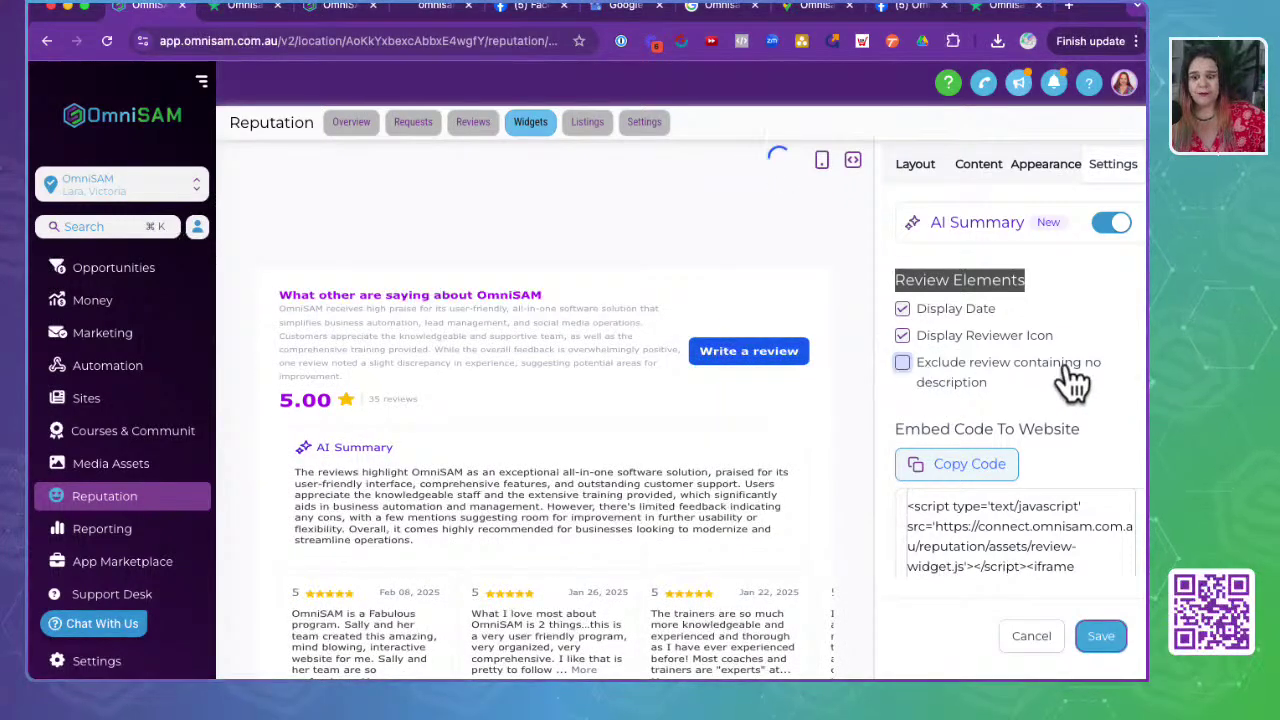
pyautogui.click(1073, 378)
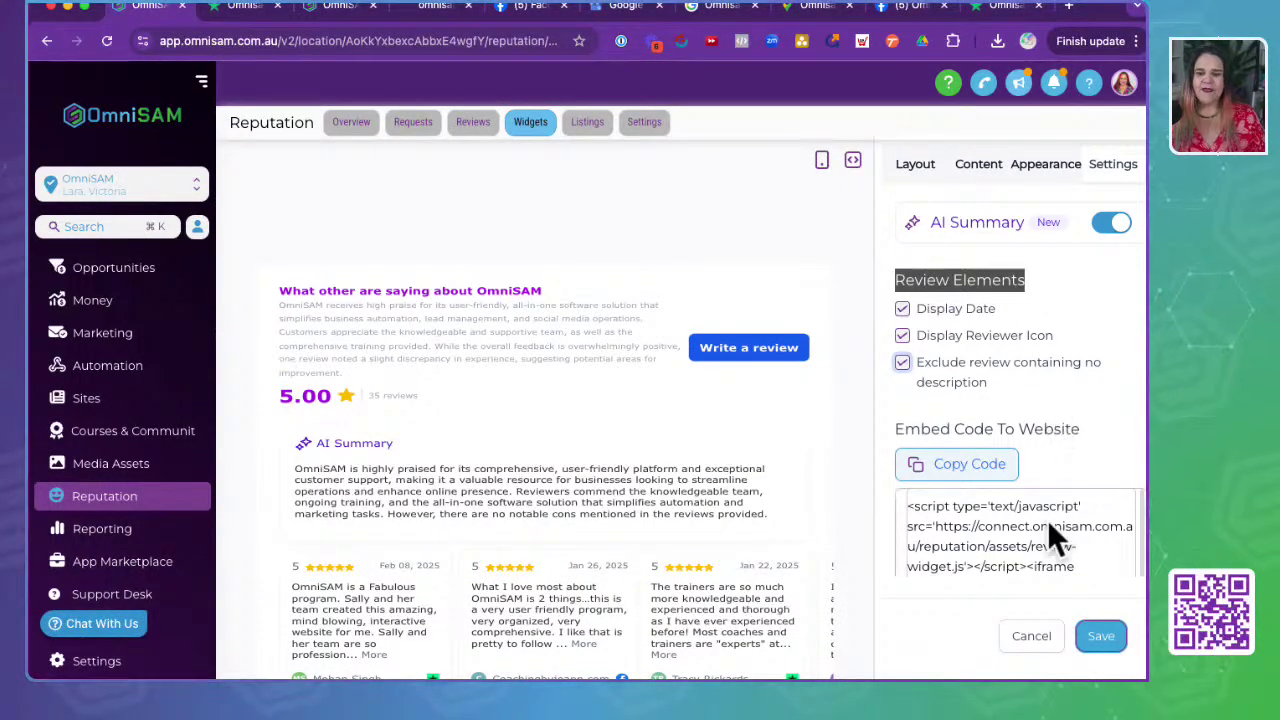
pyautogui.click(985, 546)
pyautogui.moveTo(1117, 560); pyautogui.dragTo(889, 486)
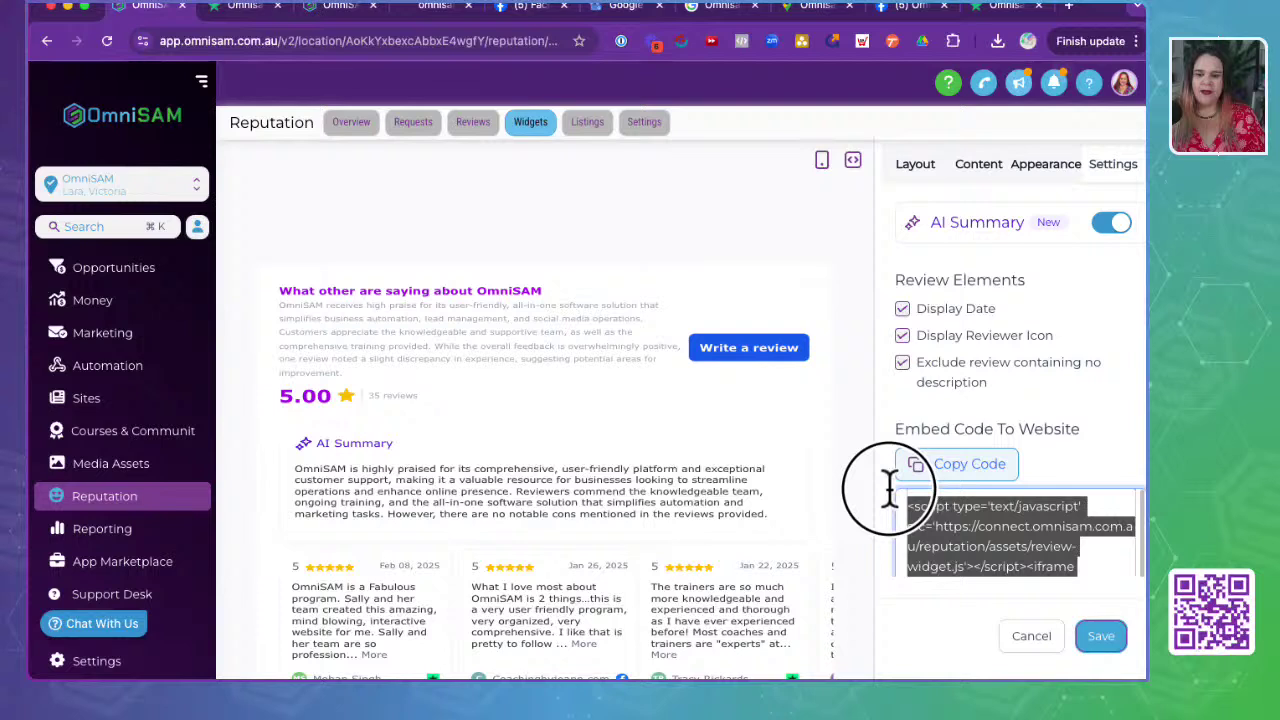
pyautogui.scroll(-2, 997, 546)
pyautogui.doubleClick(993, 547)
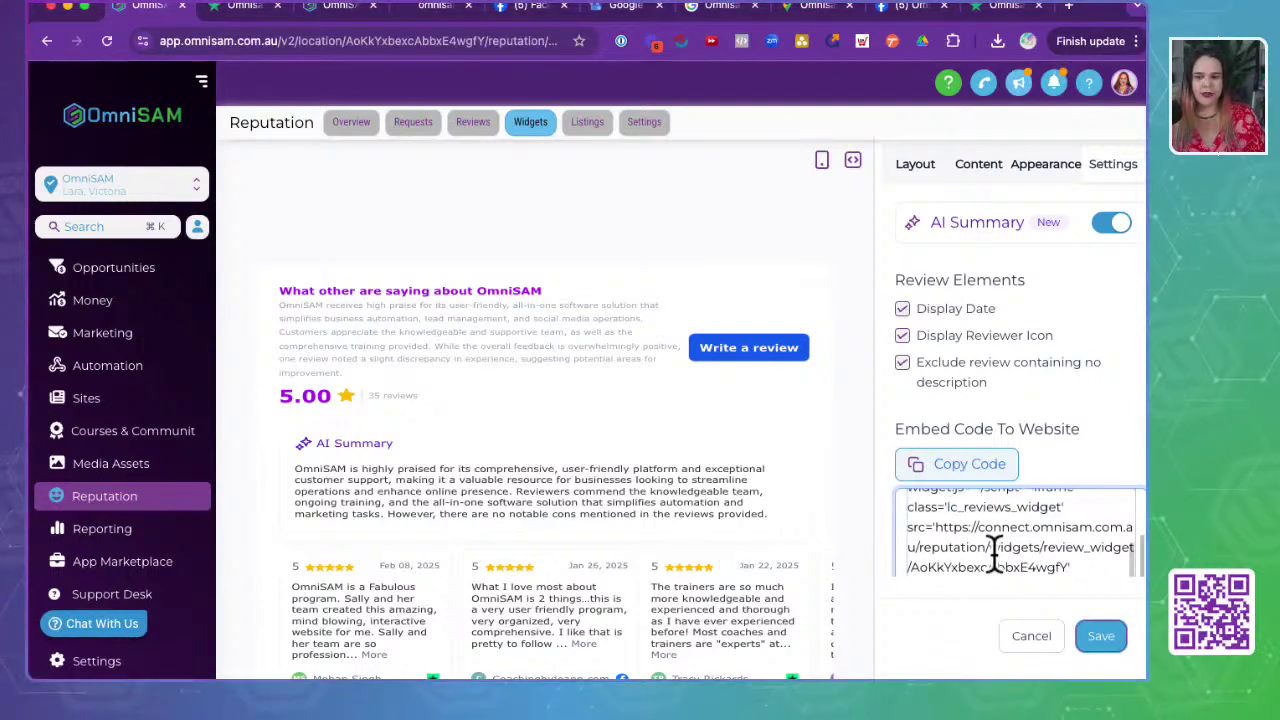
pyautogui.scroll(2, 995, 547)
pyautogui.scroll(-2, 995, 547)
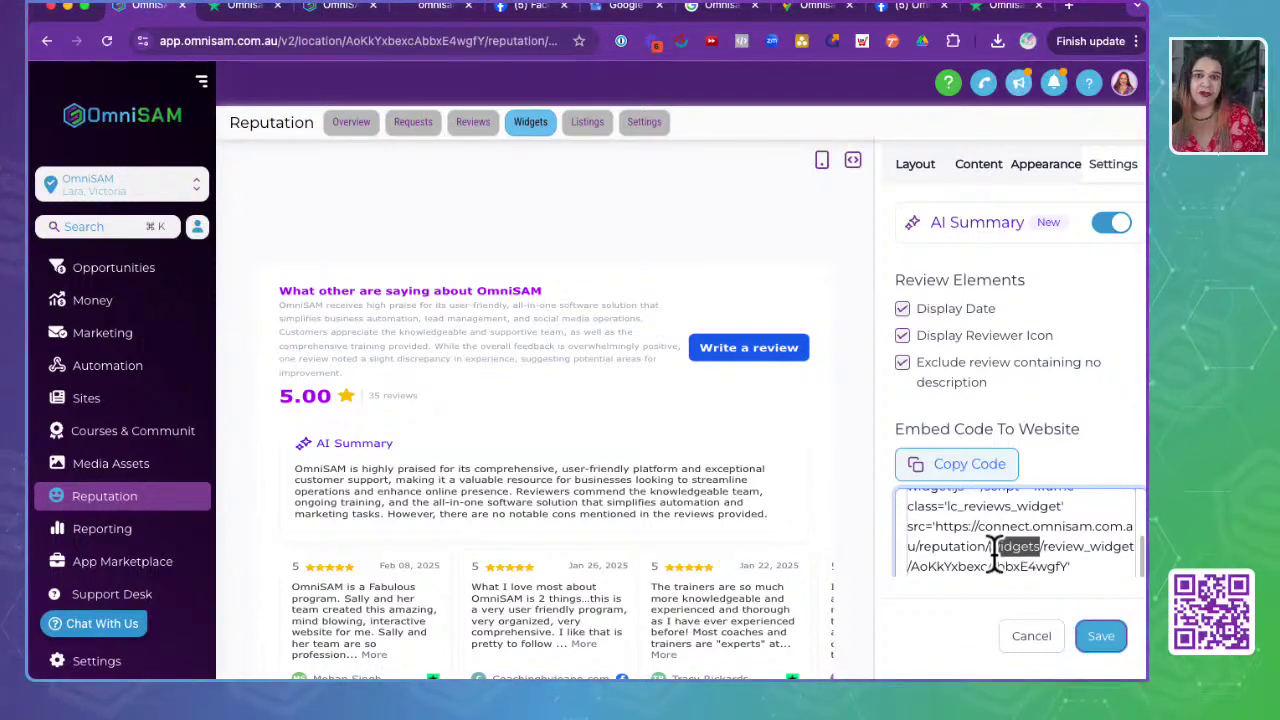
pyautogui.scroll(-2, 457, 571)
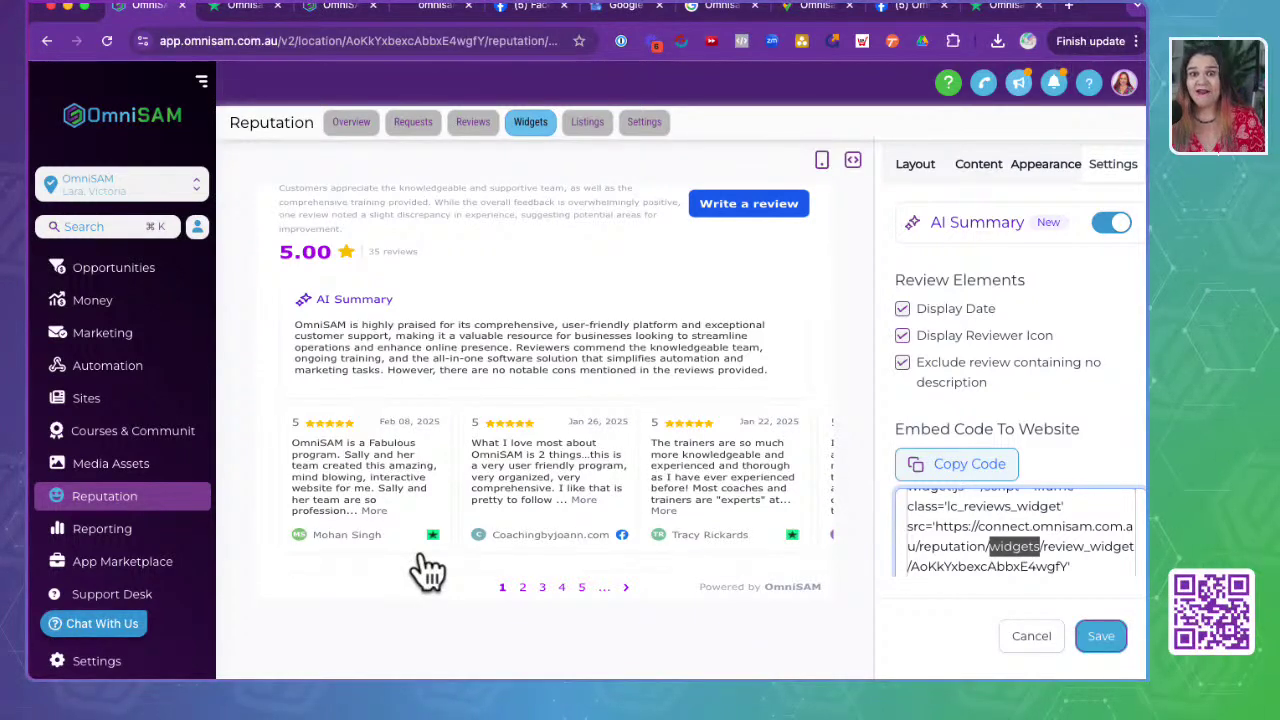
pyautogui.scroll(1, 955, 537)
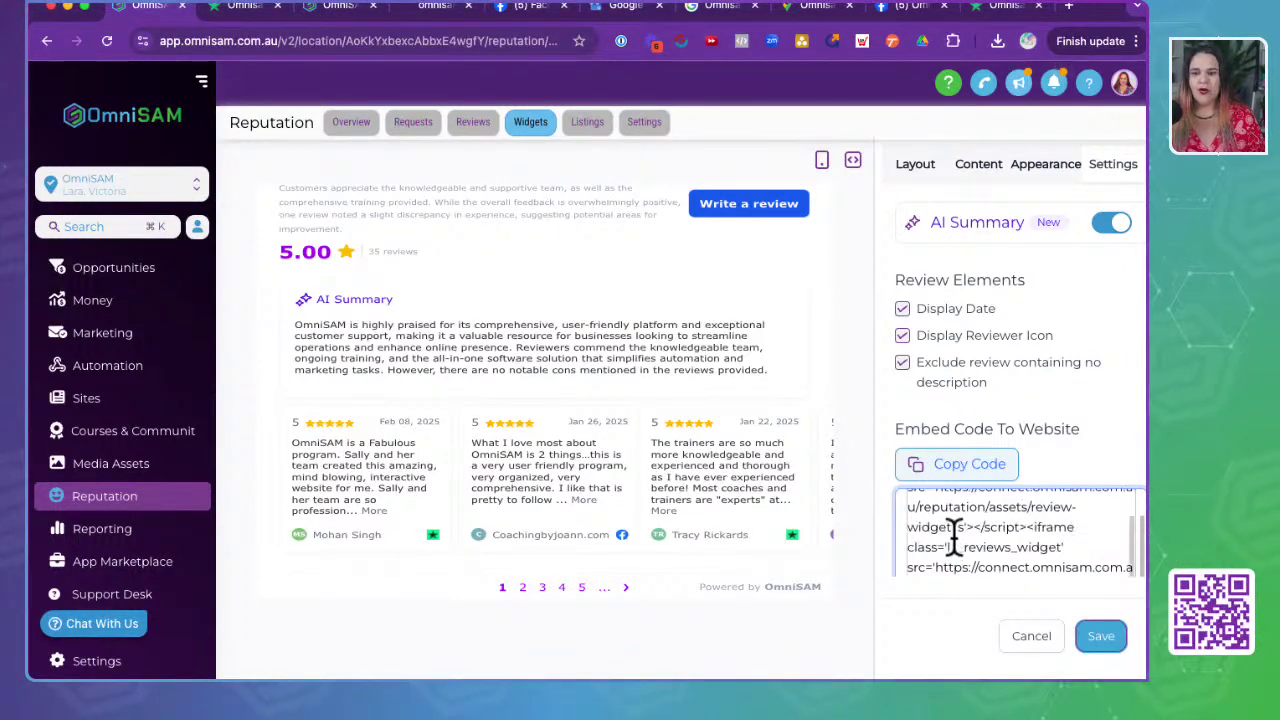
pyautogui.scroll(1, 955, 537)
pyautogui.scroll(-1, 1051, 320)
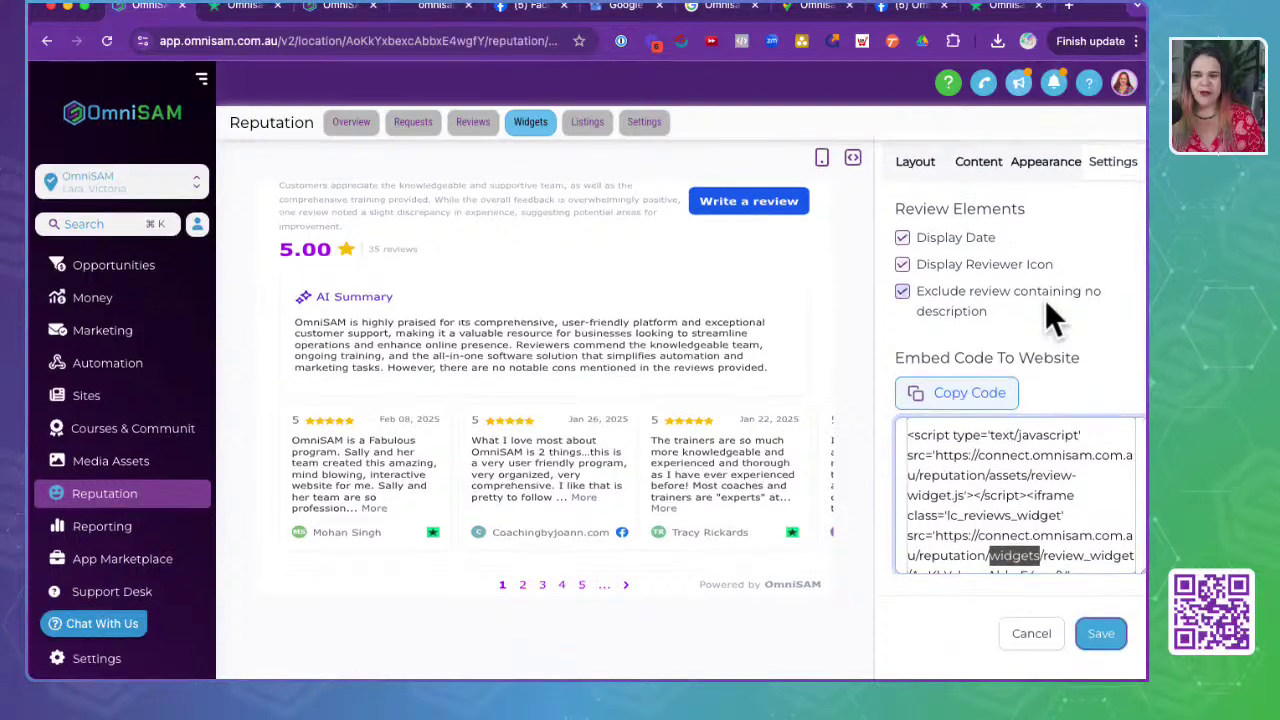
# - Save the customised review widget under the name 'test'
pyautogui.click(1100, 633)
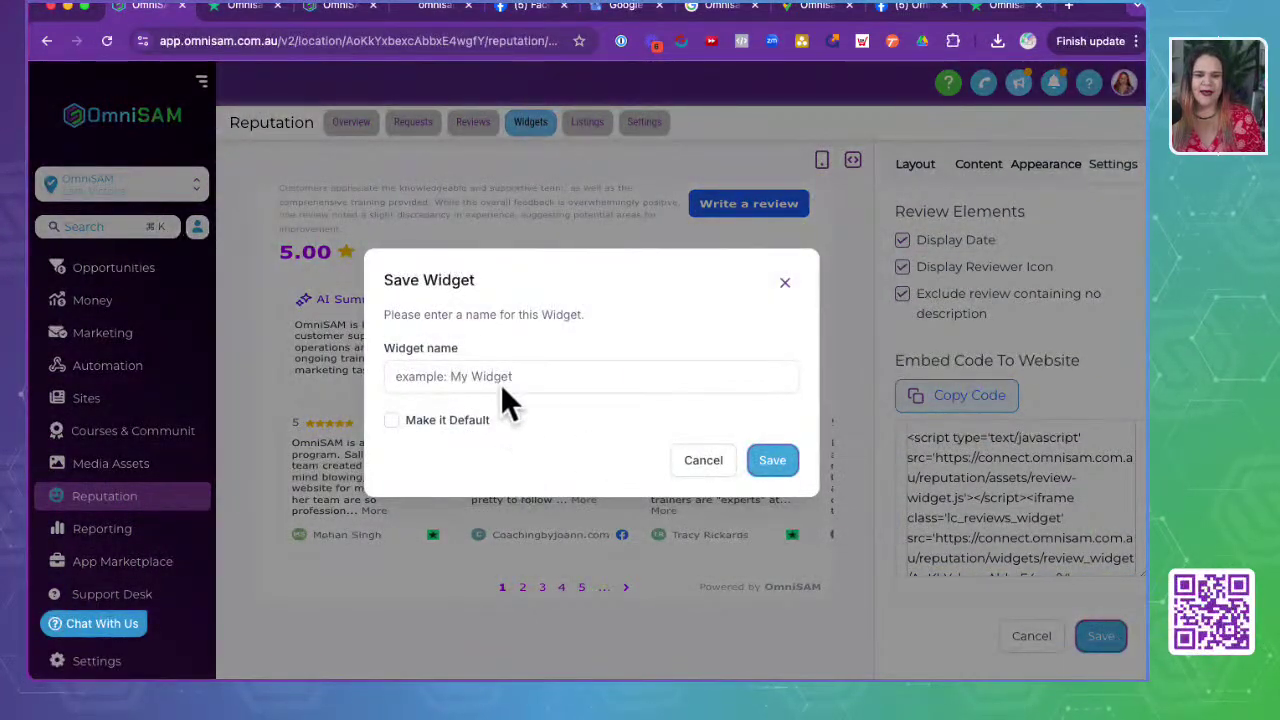
pyautogui.click(501, 379)
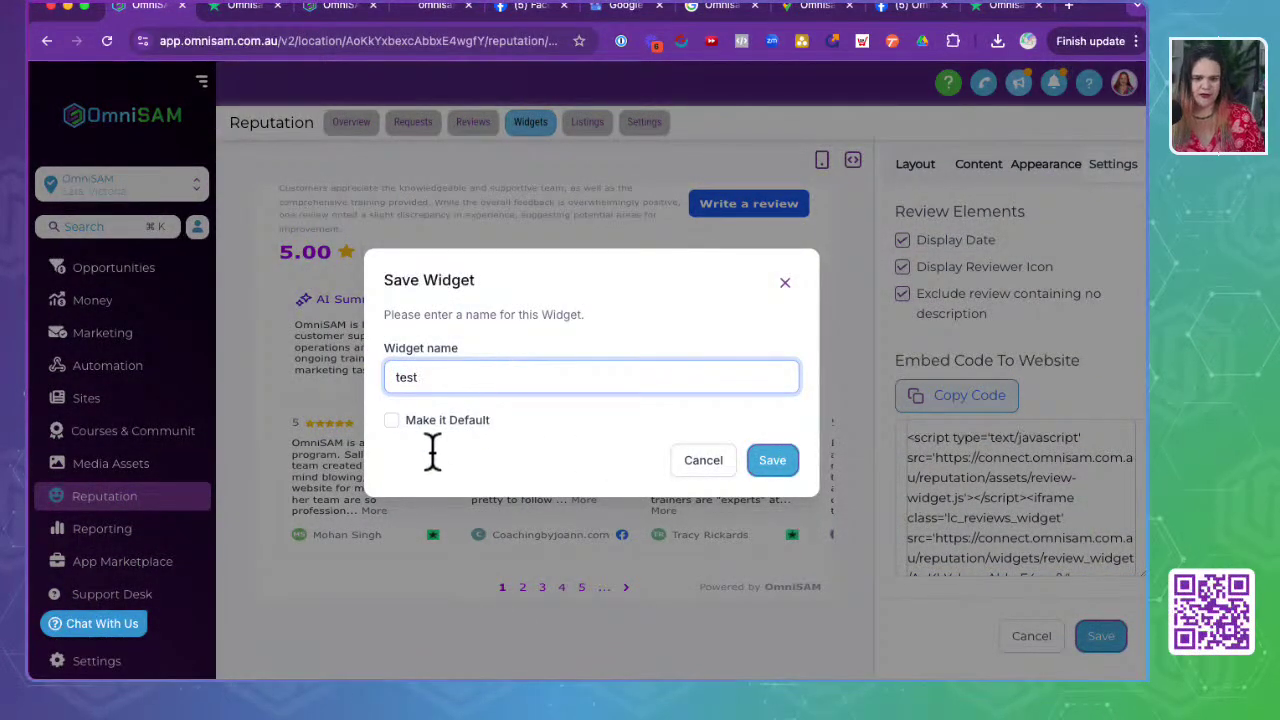
pyautogui.click(772, 461)
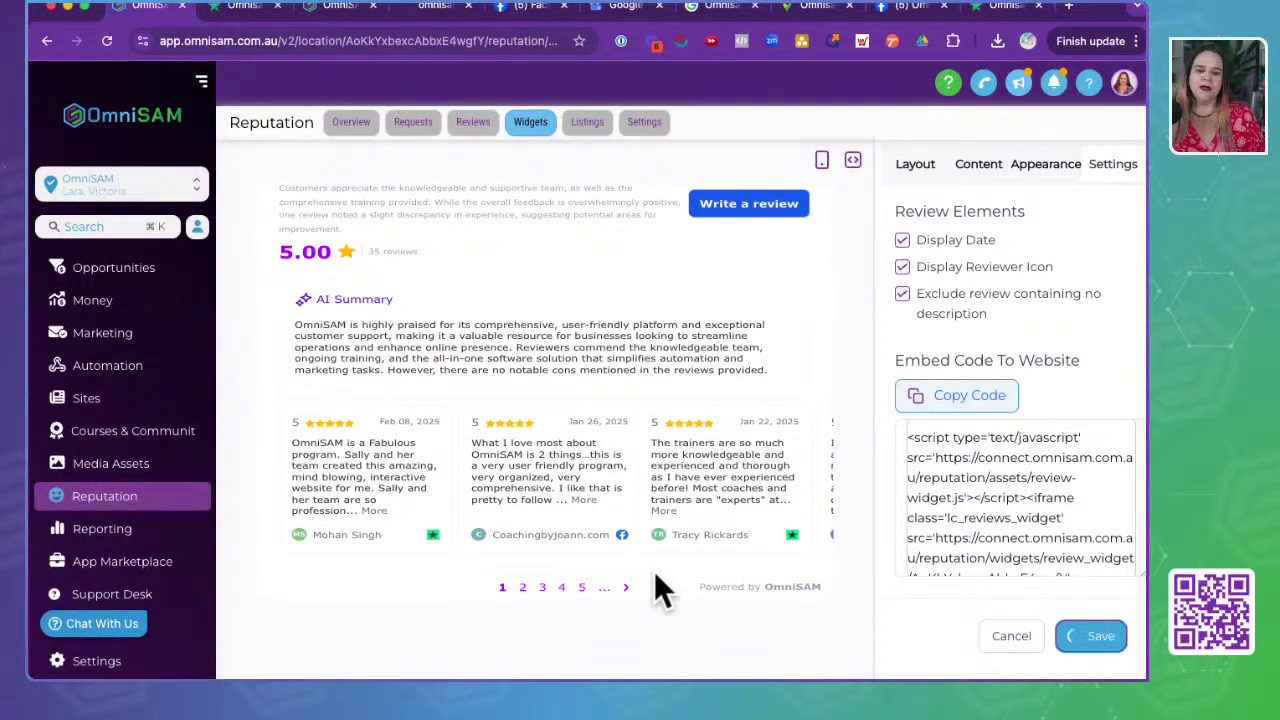
# - Open the Sites funnels section in a new tab and switch to it
pyautogui.scroll(-2, 1066, 420)
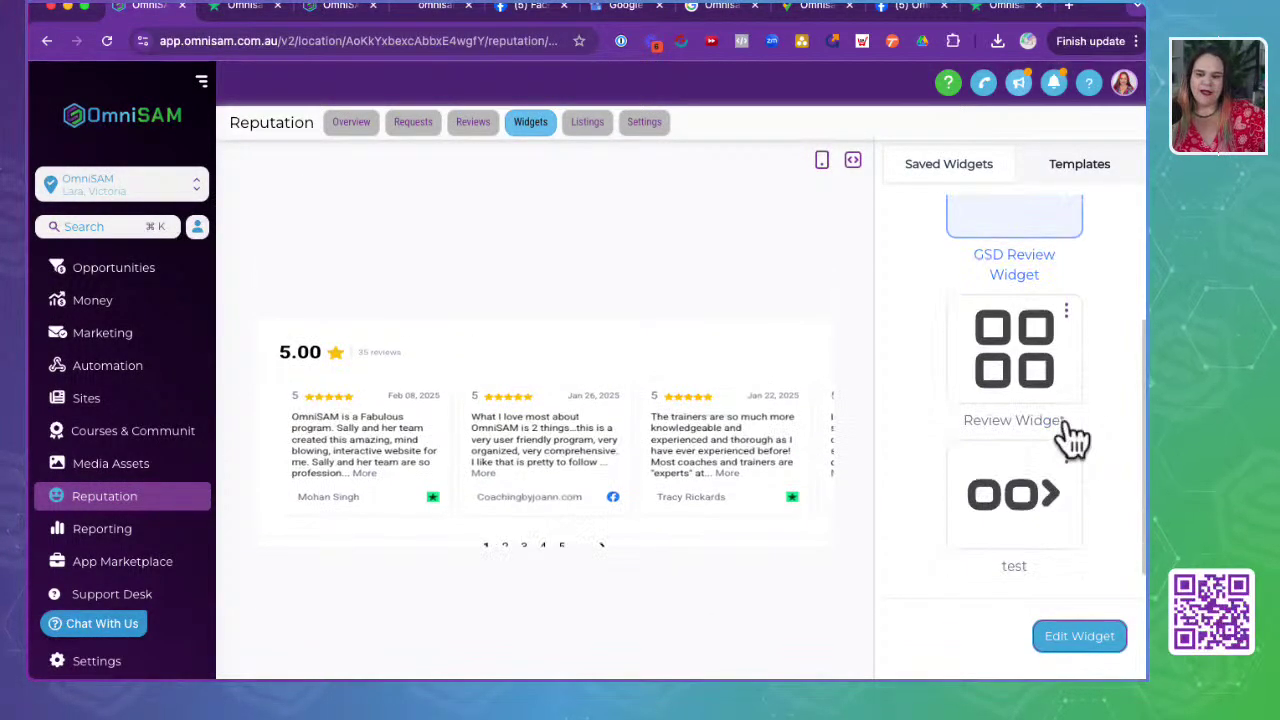
pyautogui.scroll(2, 955, 349)
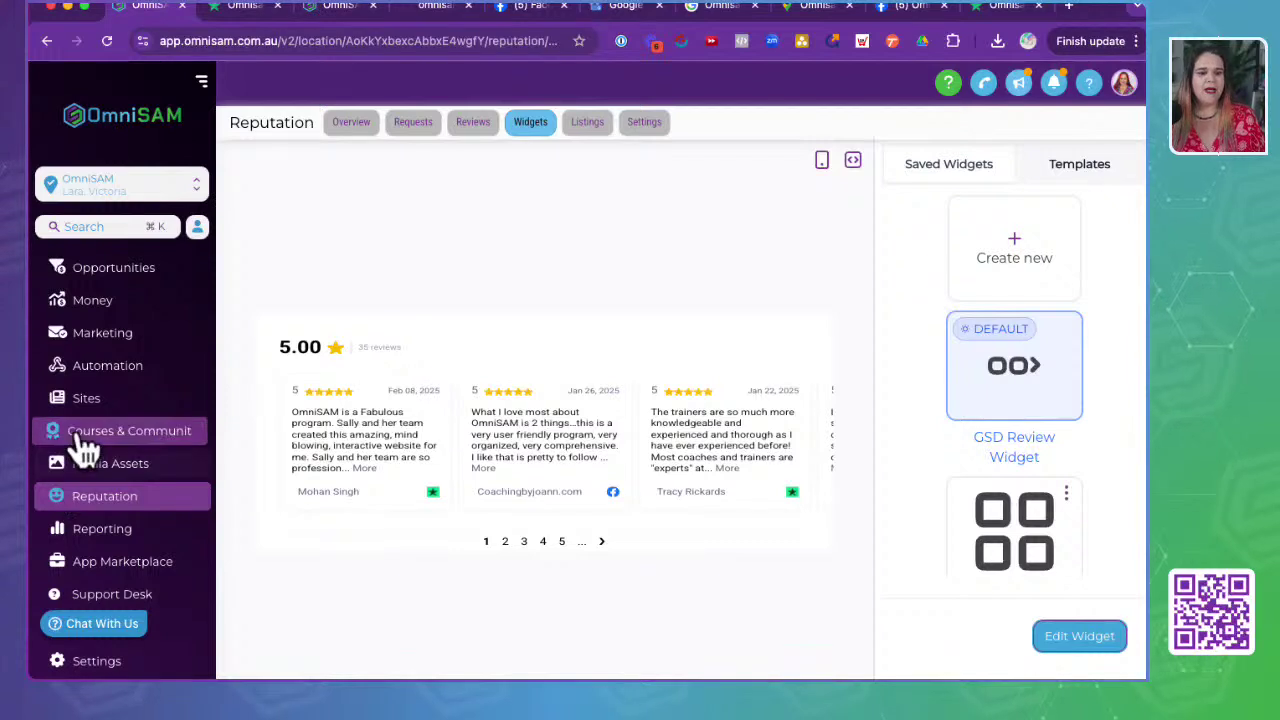
pyautogui.click(145, 414)
pyautogui.click(312, 12)
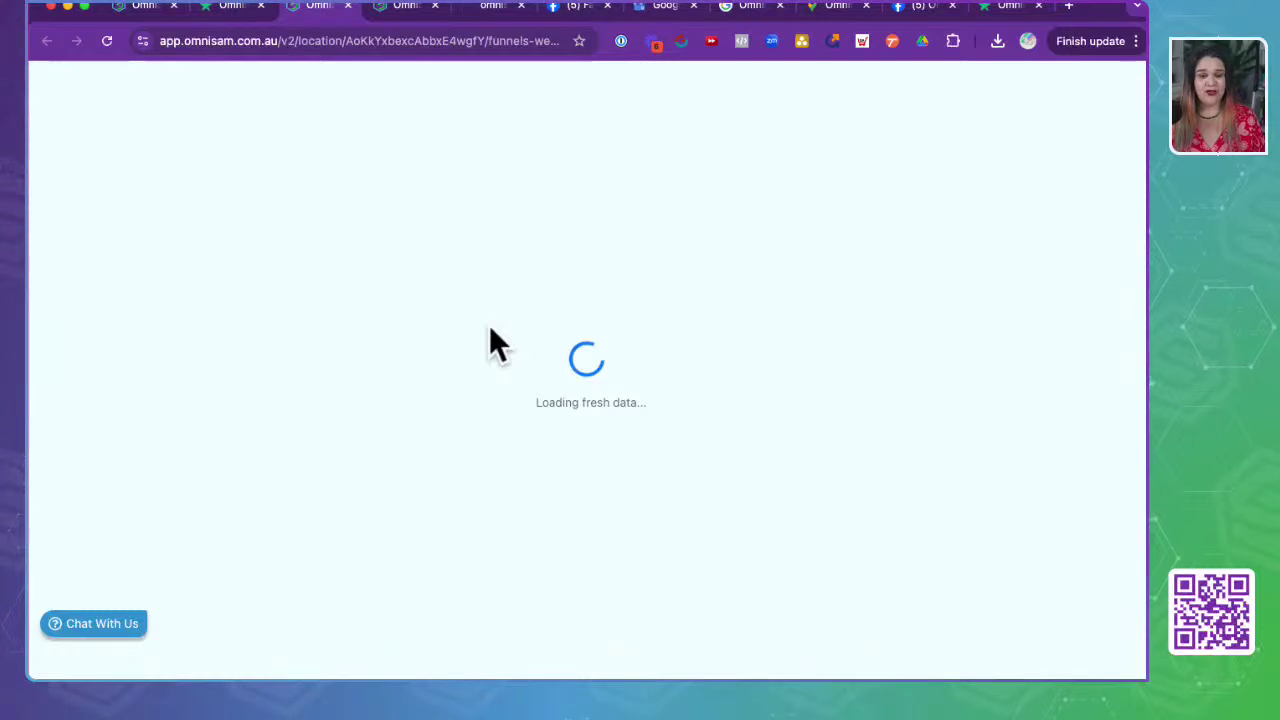
# - Load omnisam.com.au in a new tab, open its Watch Demo form, then return to Reputation
pyautogui.click(1069, 7)
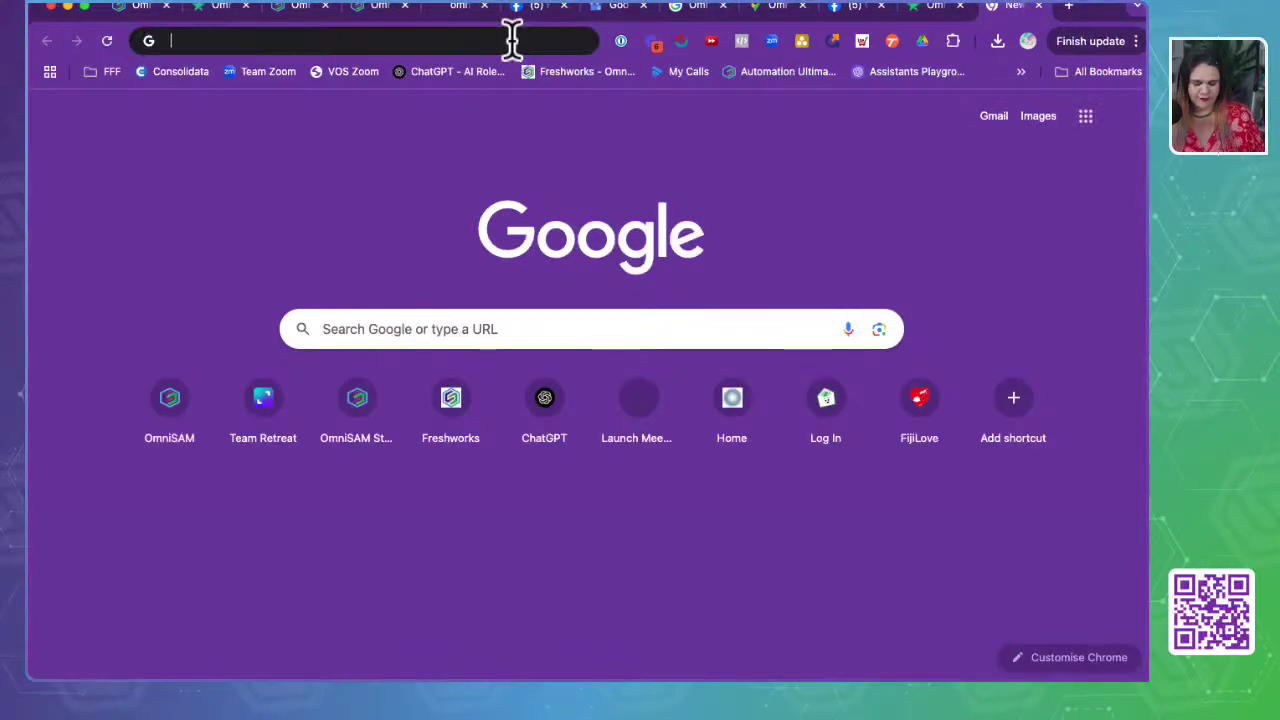
pyautogui.write('omnisam.com.au')
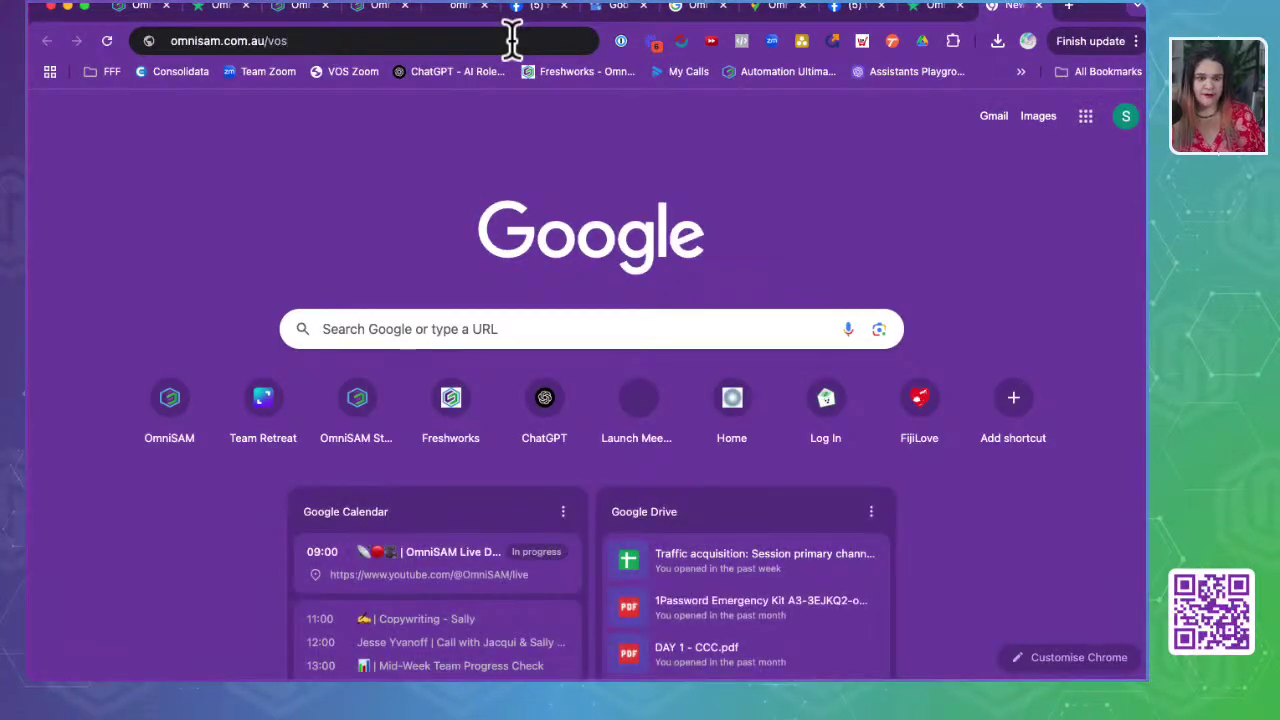
pyautogui.press('Return')
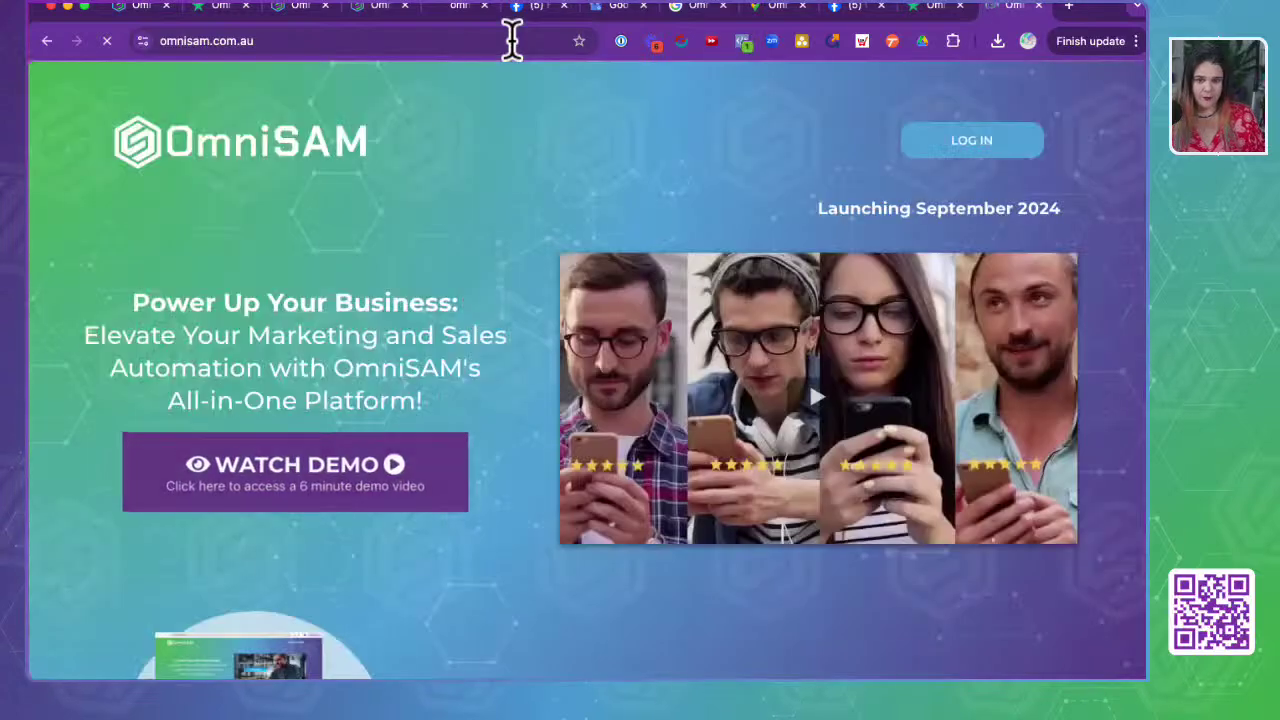
pyautogui.scroll(-1, 476, 410)
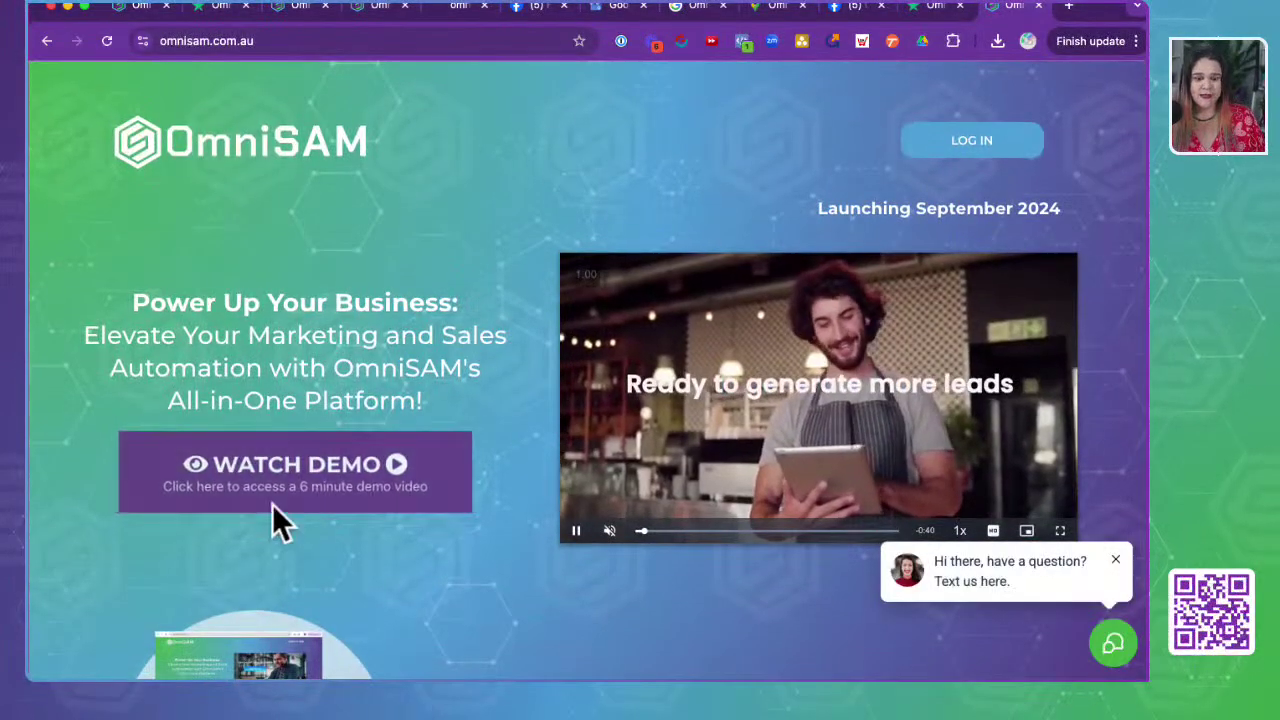
pyautogui.click(272, 504)
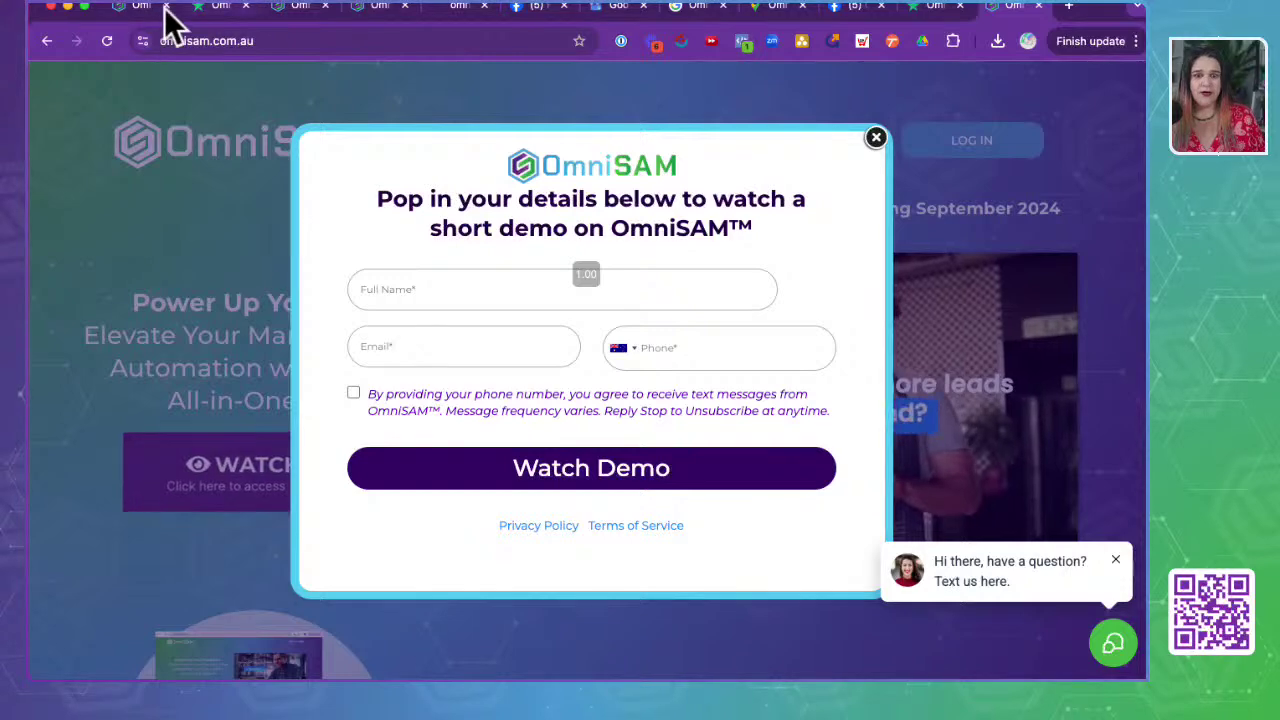
pyautogui.click(125, 14)
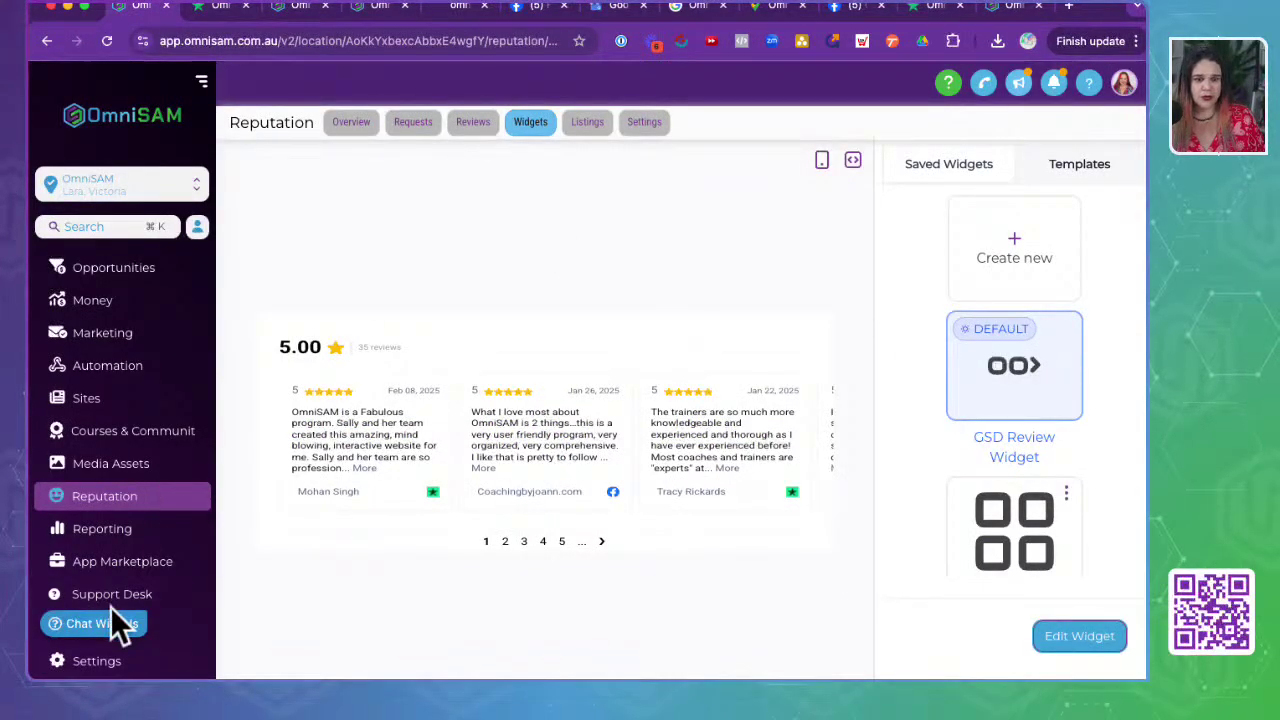
# - Go to the funnels list tab and page through to its second page
pyautogui.click(370, 12)
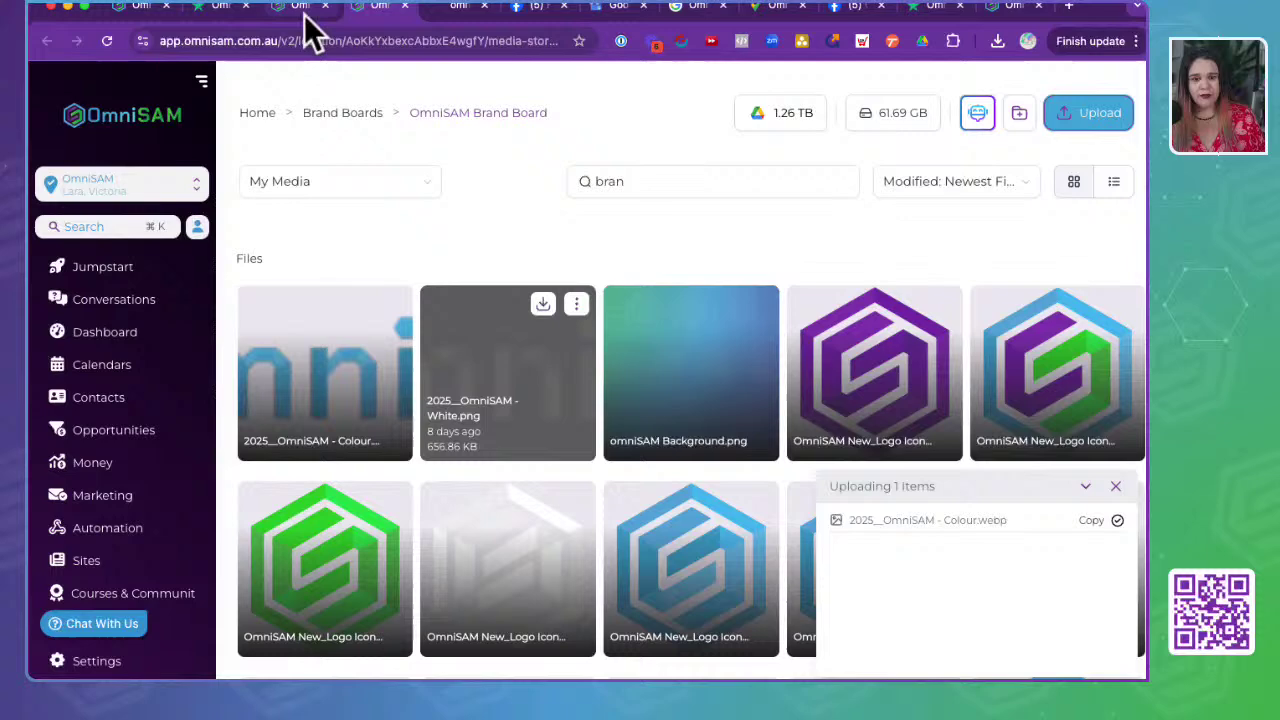
pyautogui.click(303, 12)
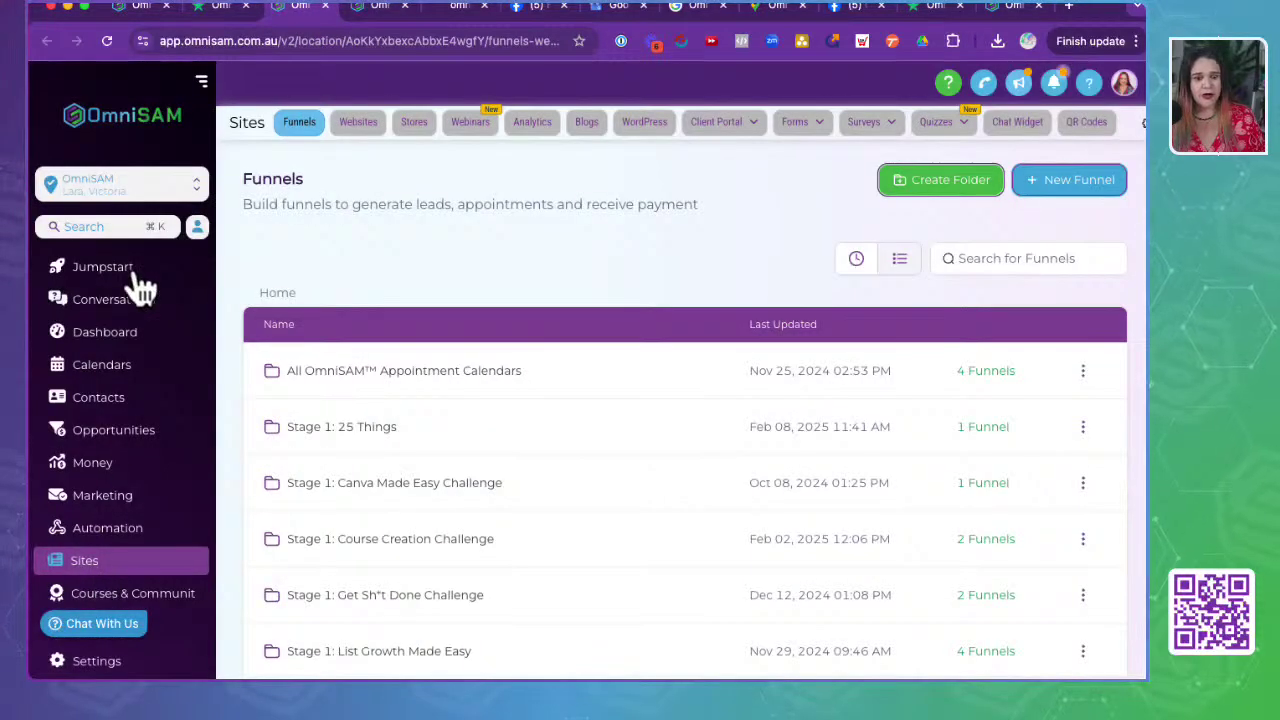
pyautogui.scroll(-3, 510, 430)
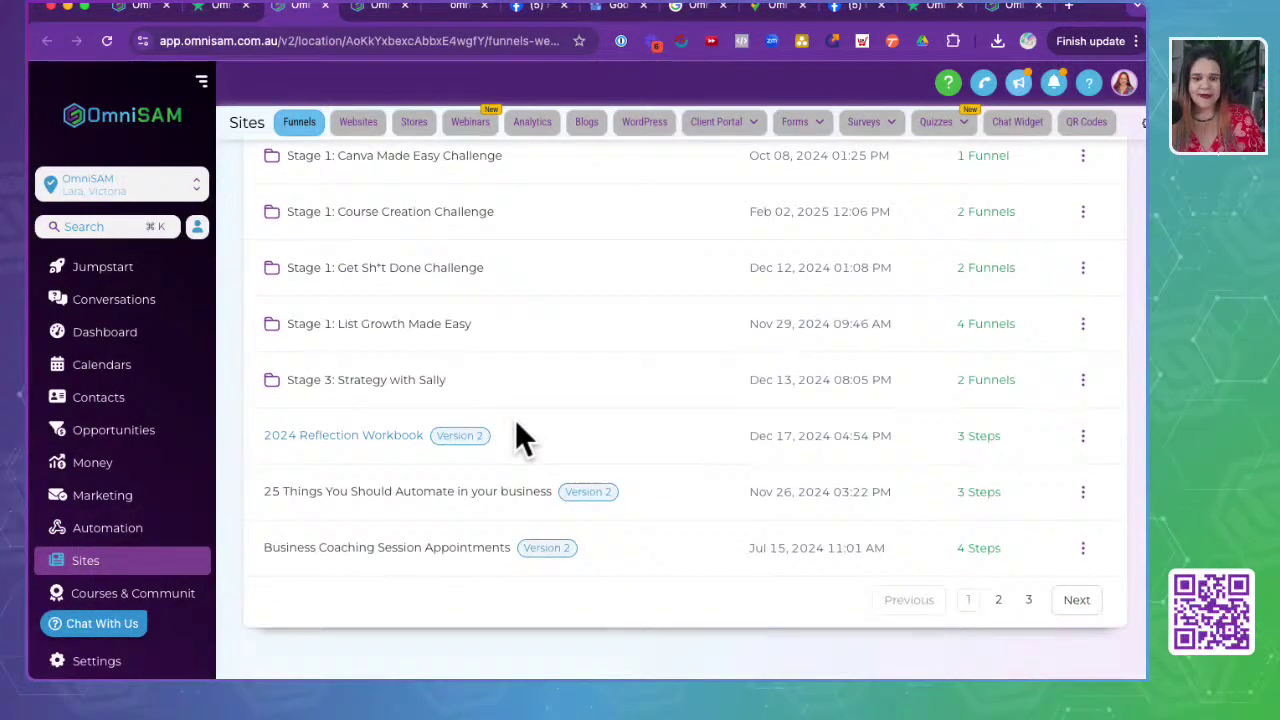
pyautogui.click(1028, 600)
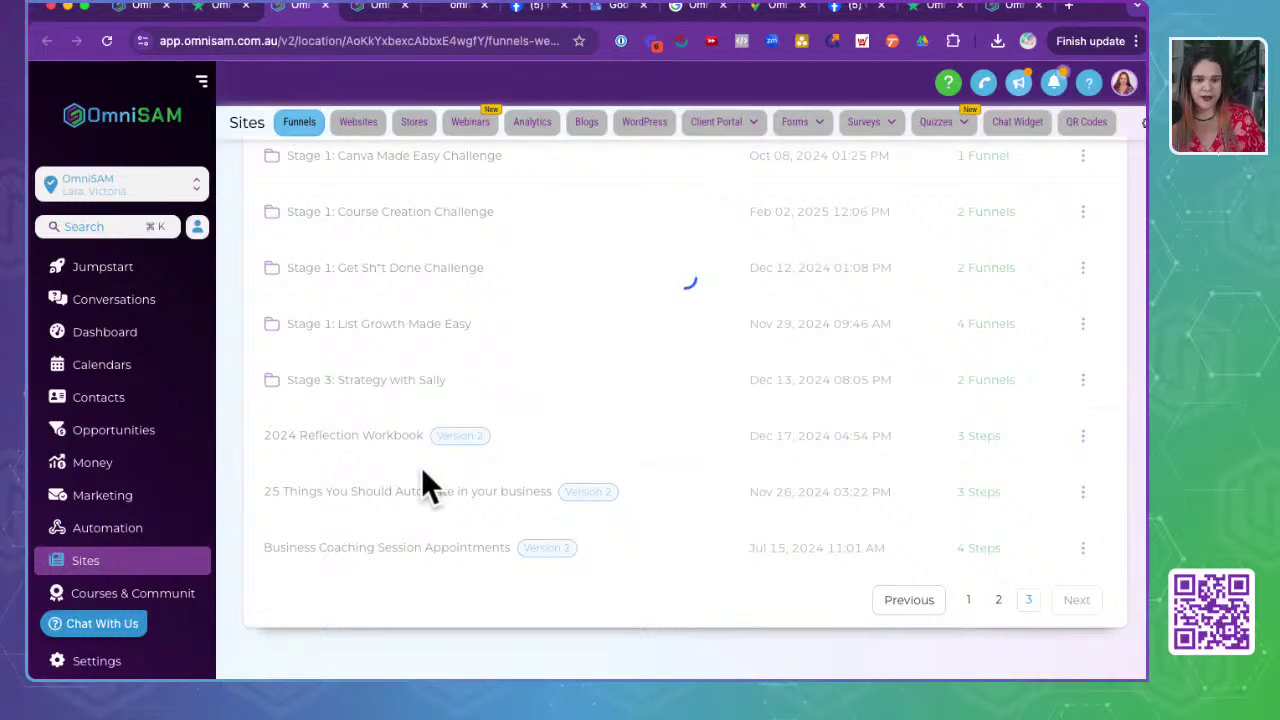
pyautogui.scroll(5, 421, 467)
pyautogui.scroll(-5, 421, 467)
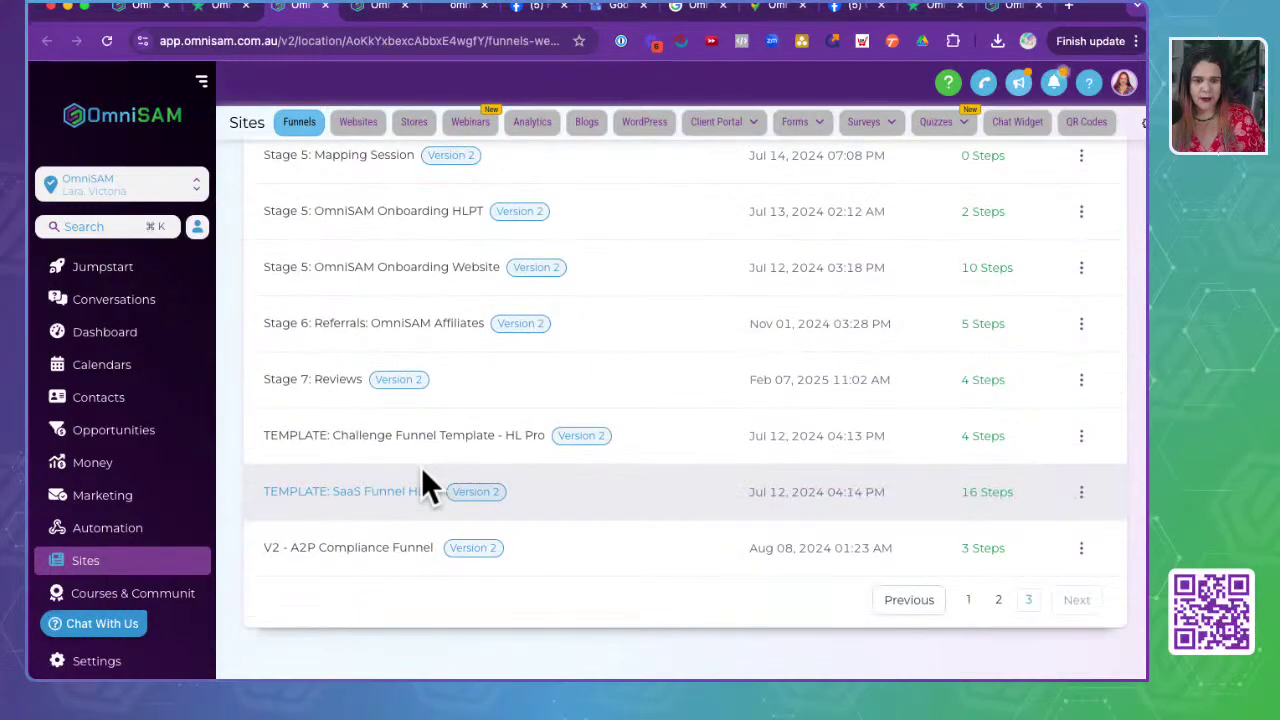
pyautogui.click(998, 605)
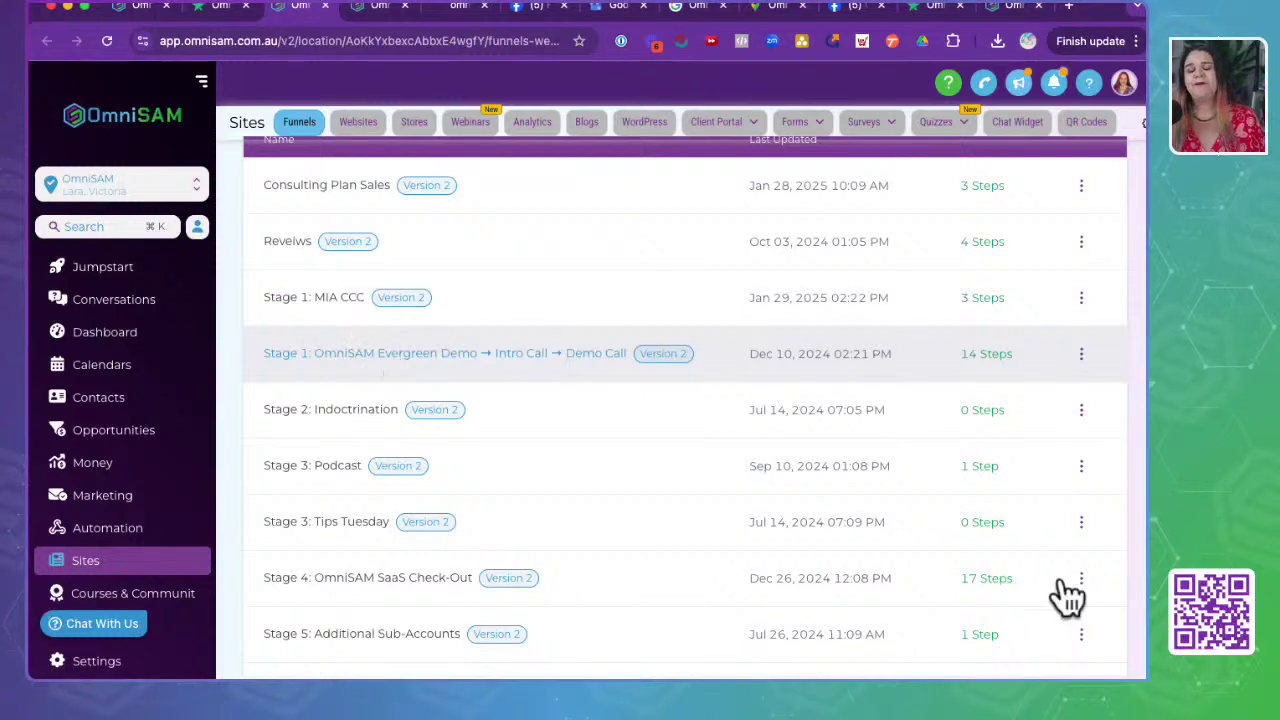
# - Open the Stage 1 OmniSAM Evergreen Demo funnel's OmniSAM Demo step live page
pyautogui.click(1060, 582)
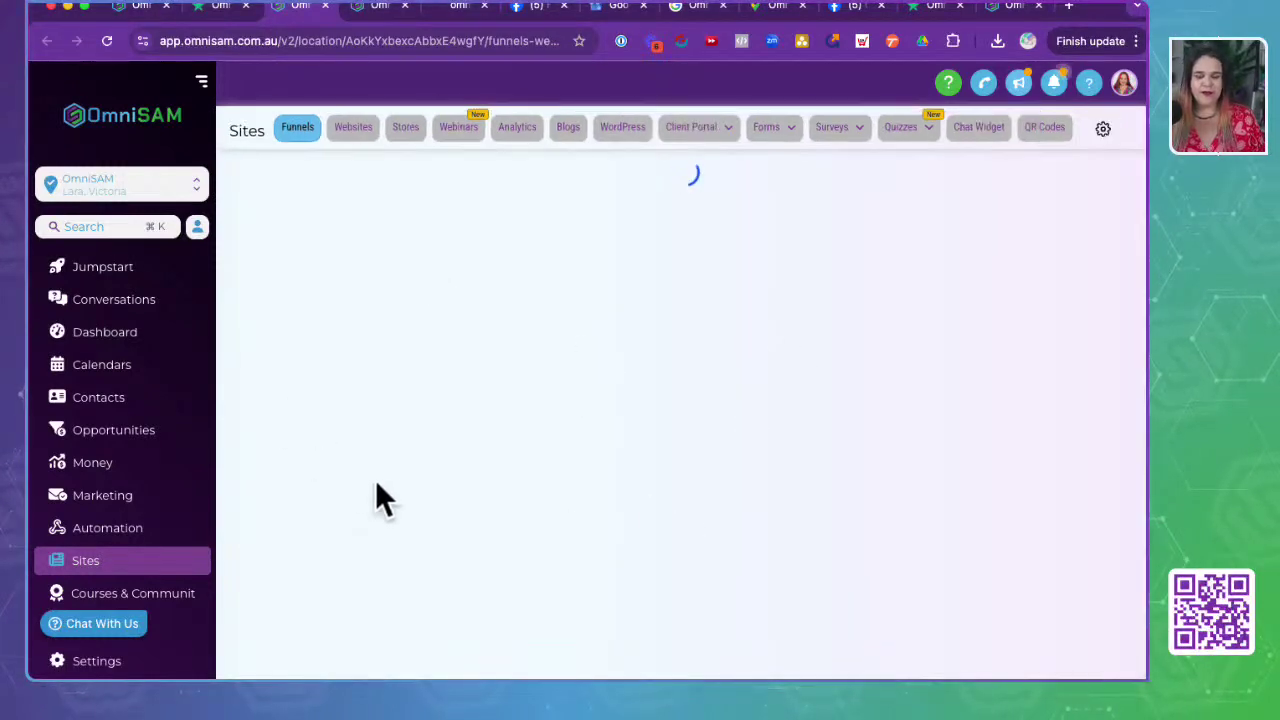
pyautogui.click(375, 335)
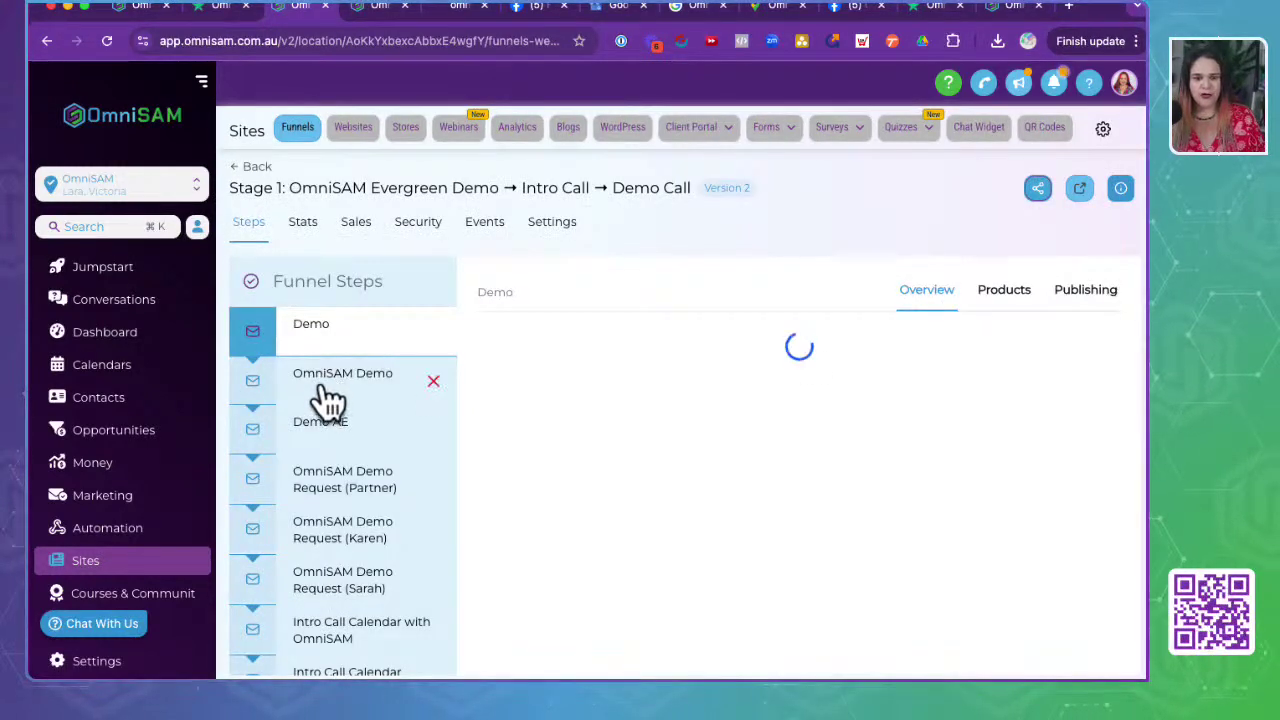
pyautogui.click(364, 390)
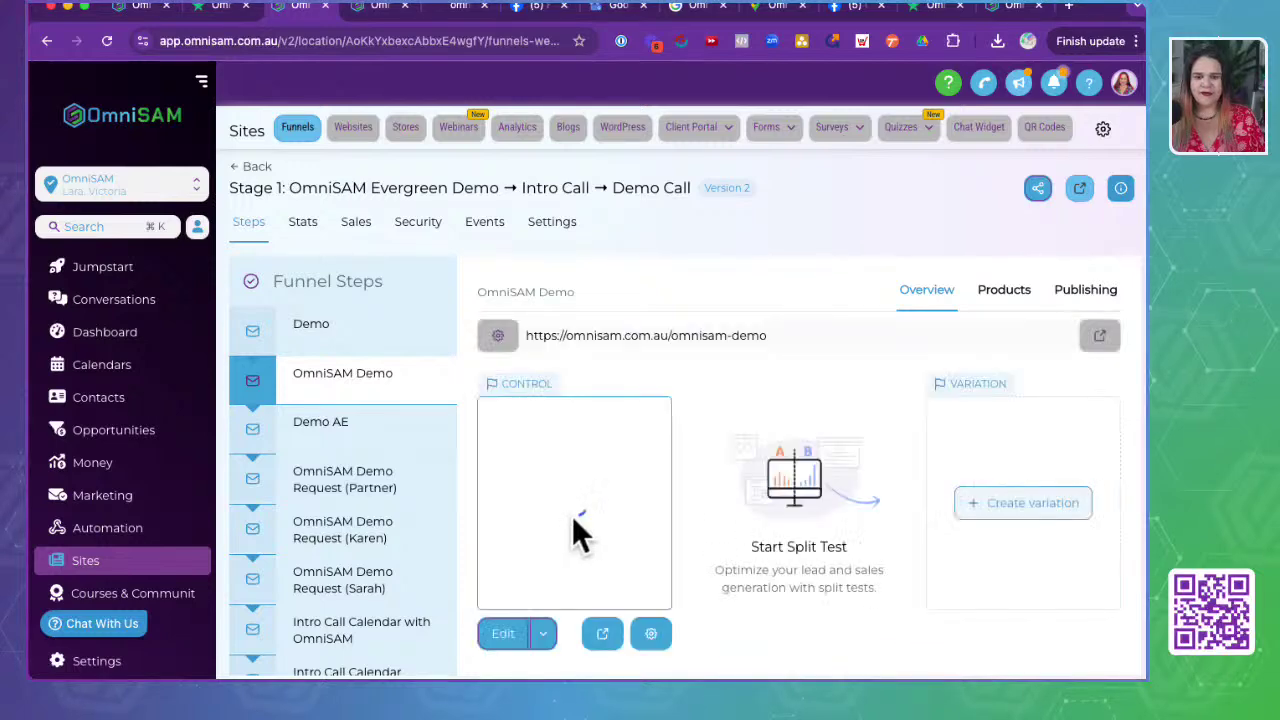
pyautogui.click(603, 636)
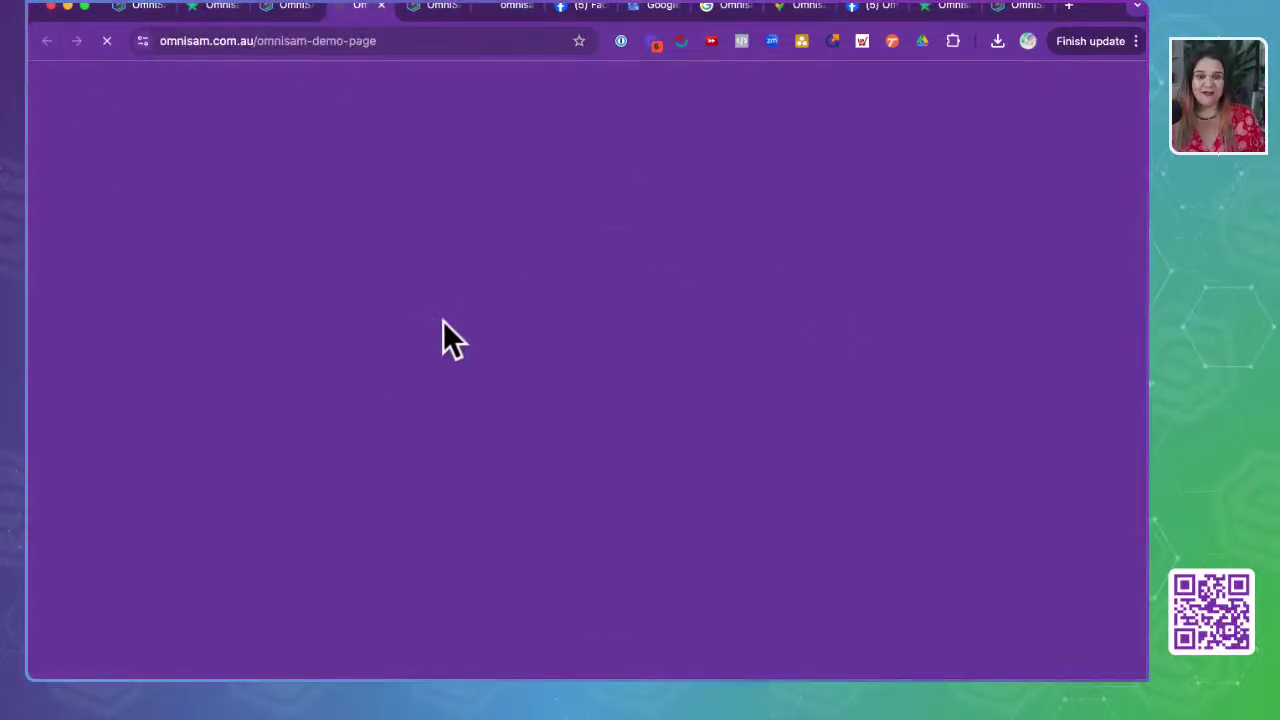
# - Scroll the live demo page down to the 5.00-star widget showing 35 reviews
pyautogui.scroll(-9, 541, 438)
pyautogui.scroll(-15, 541, 438)
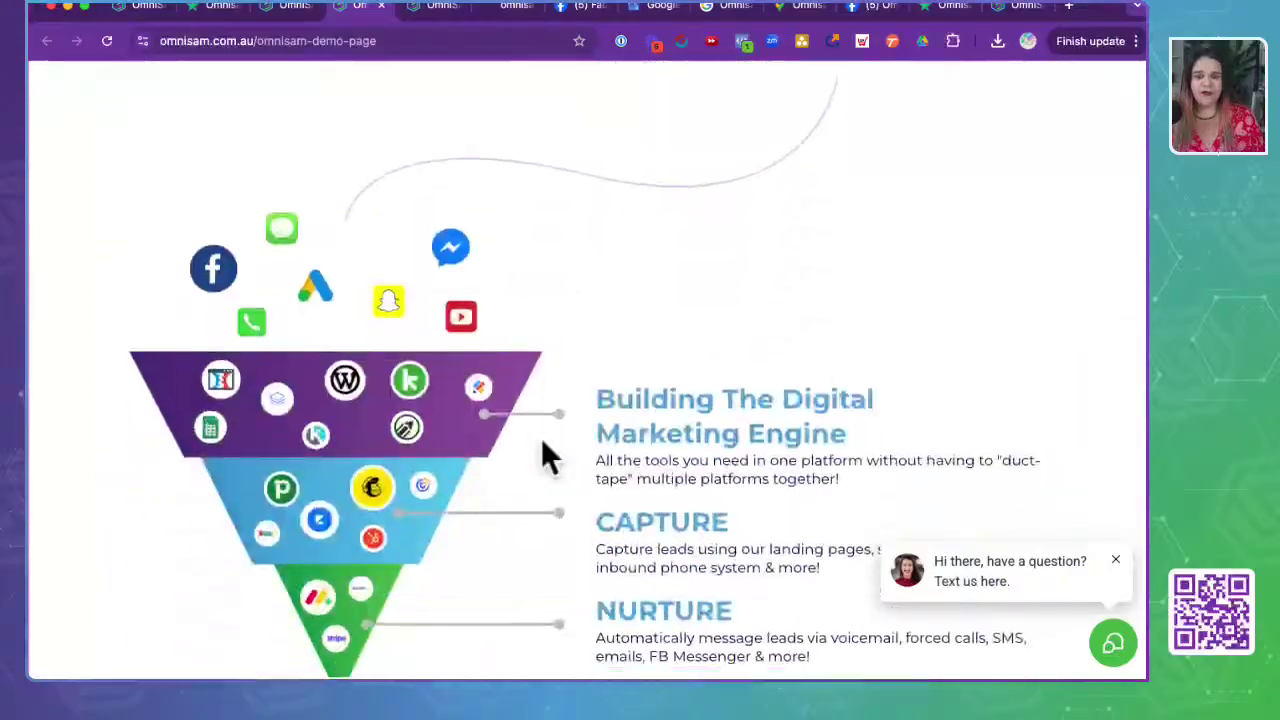
pyautogui.scroll(-15, 549, 458)
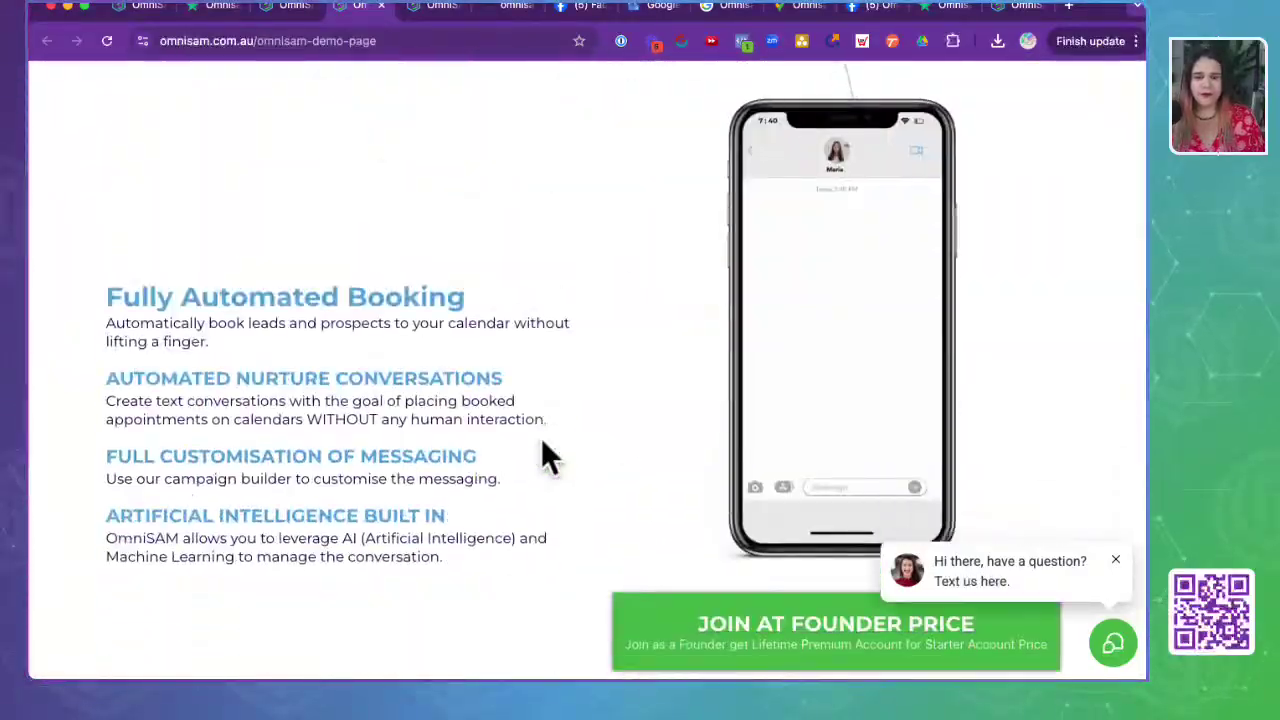
pyautogui.scroll(-20, 549, 458)
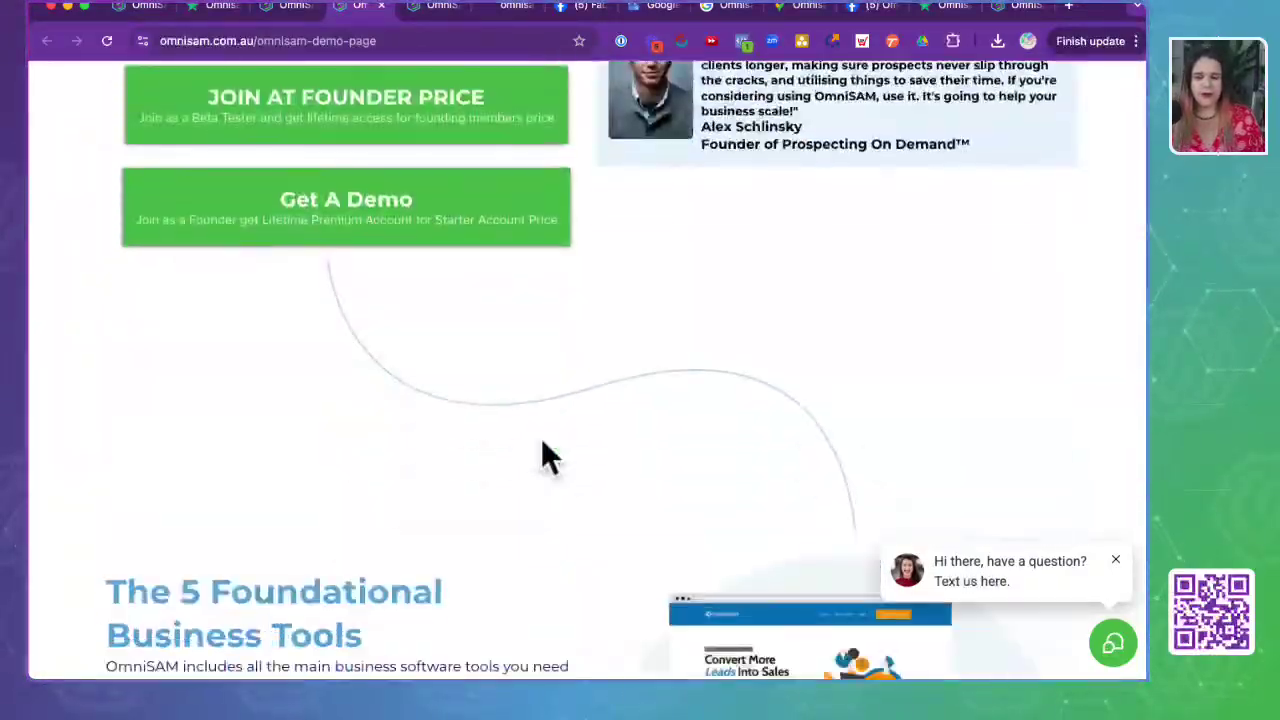
pyautogui.scroll(-20, 549, 458)
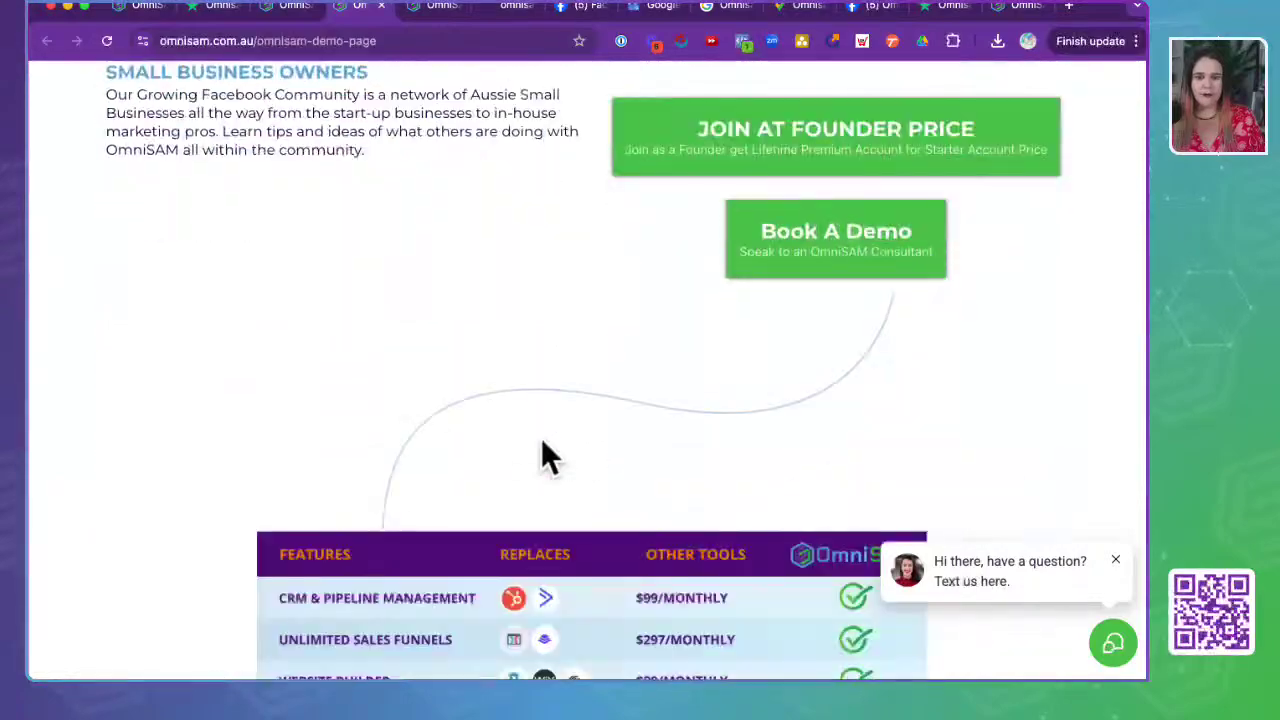
pyautogui.scroll(-20, 549, 458)
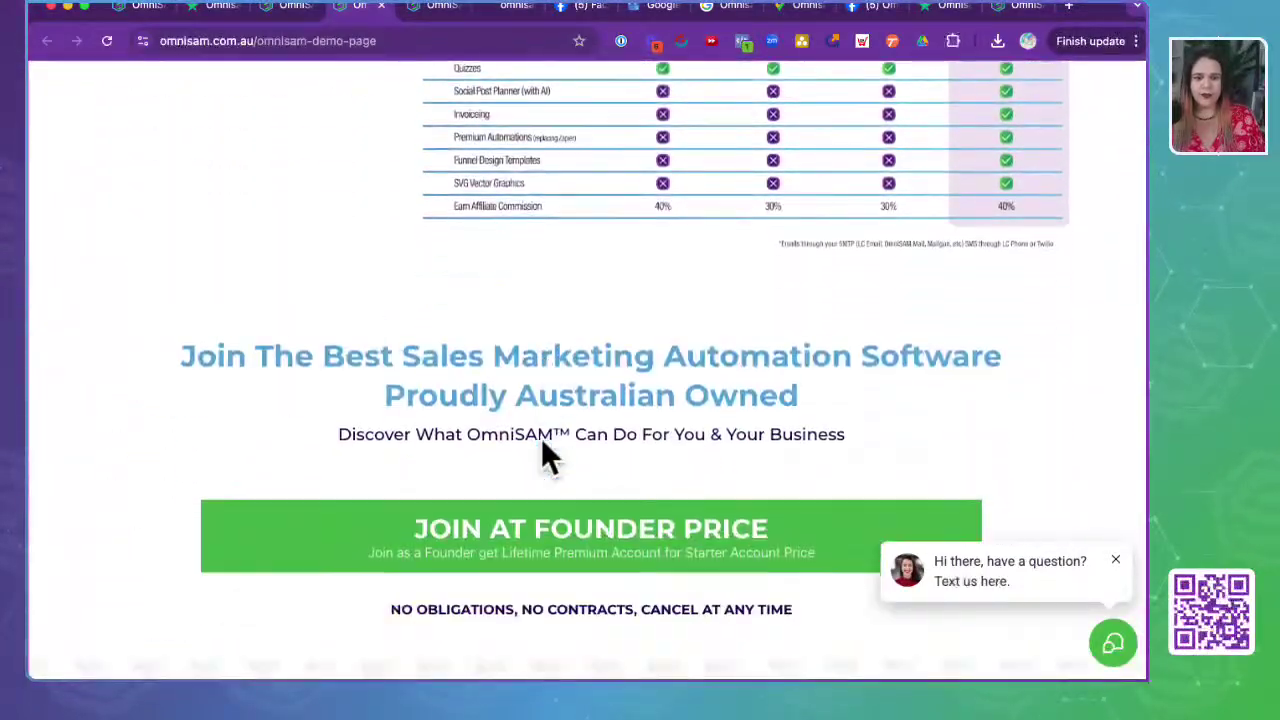
pyautogui.scroll(3, 549, 458)
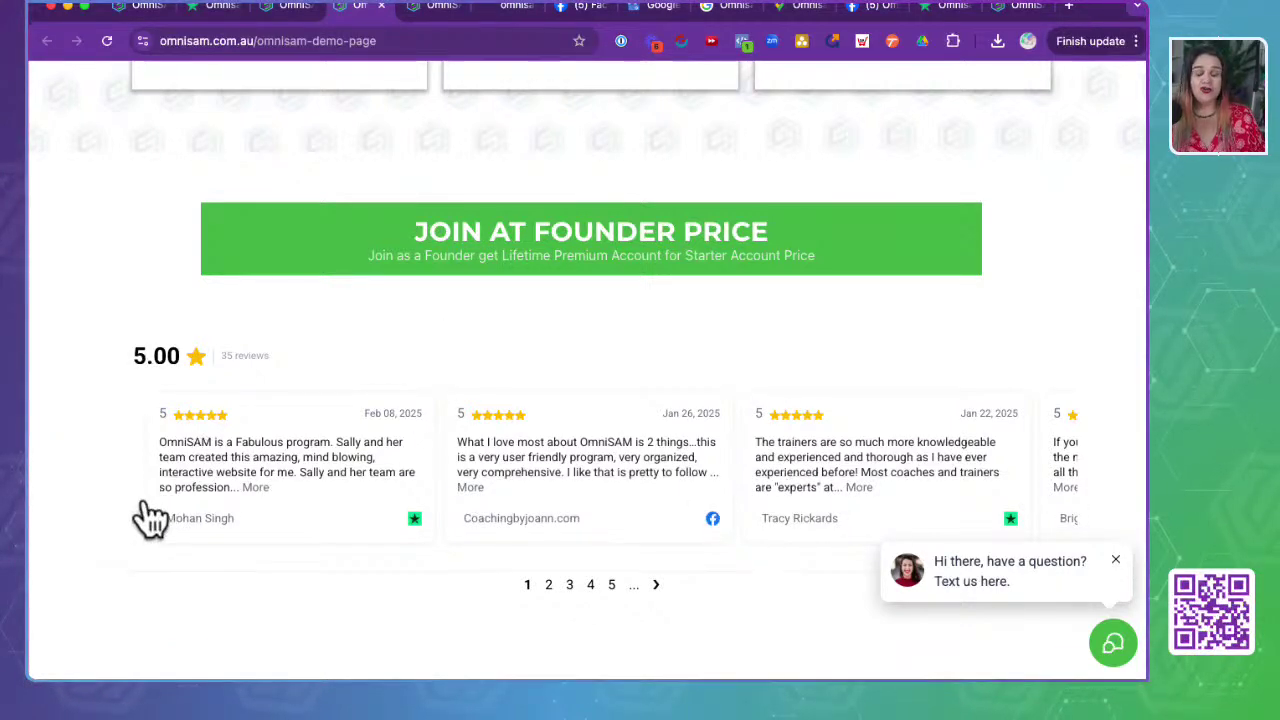
# - Flick between the Reputation, media storage and demo tabs, ending on the funnel steps page
pyautogui.click(140, 8)
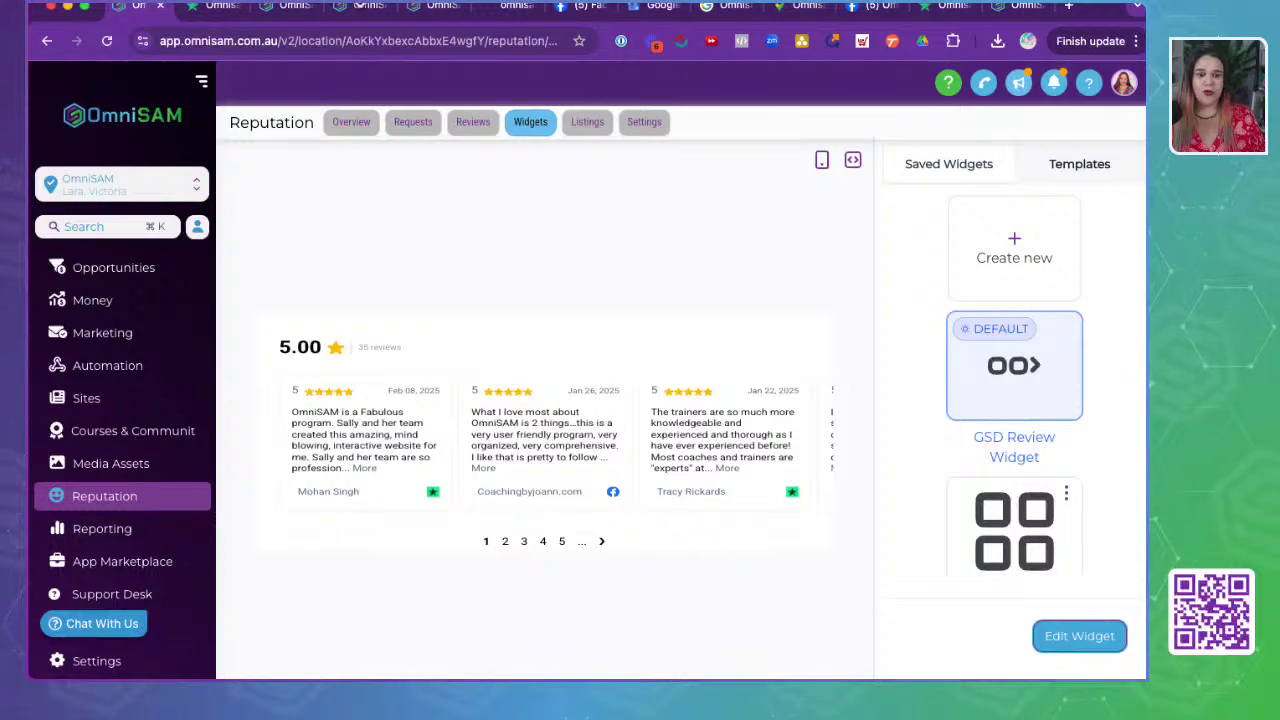
pyautogui.click(440, 8)
pyautogui.click(382, 8)
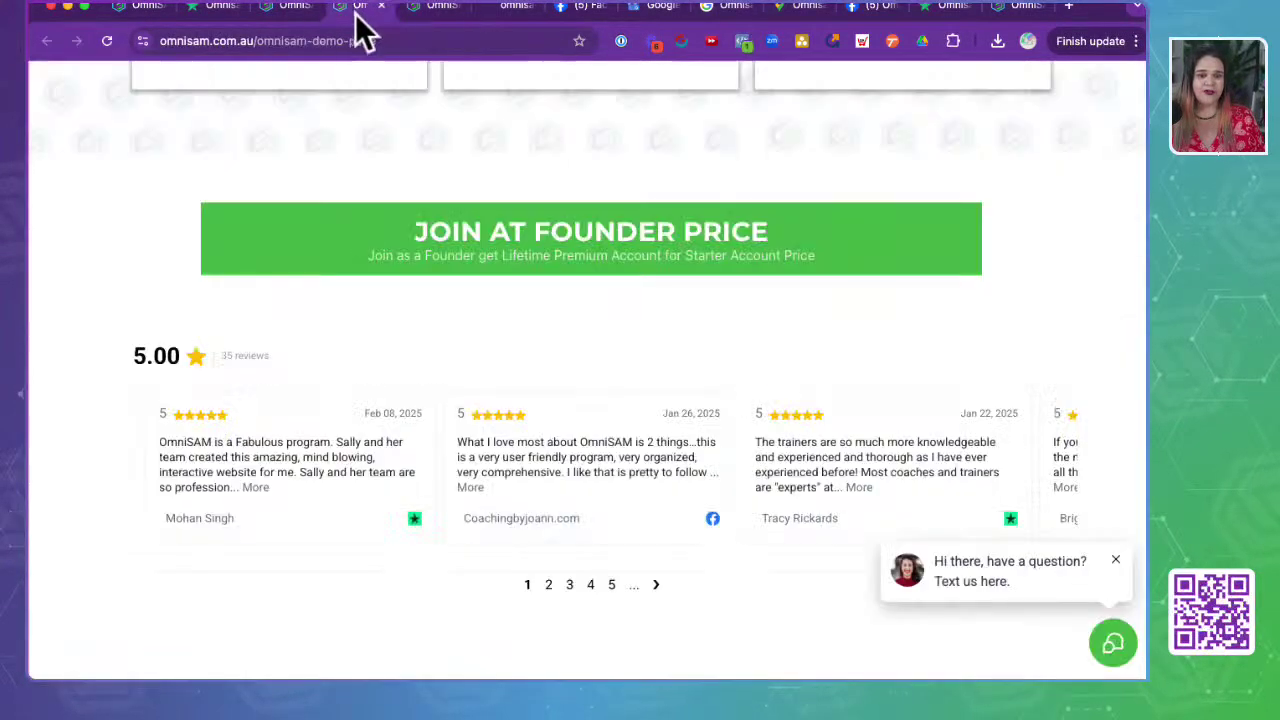
pyautogui.click(290, 8)
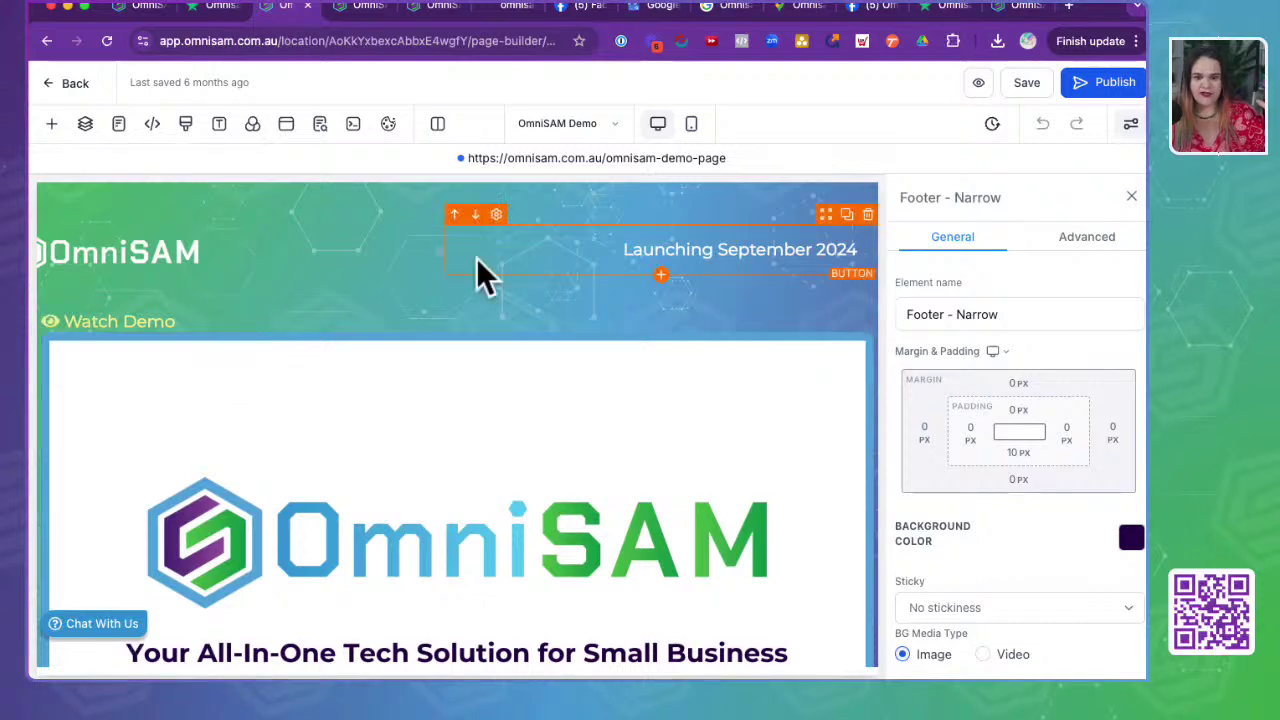
# - Select the Review Widget under Join At Founder Price, then bring up the Add an Element list
pyautogui.scroll(-10, 490, 280)
pyautogui.scroll(5, 778, 288)
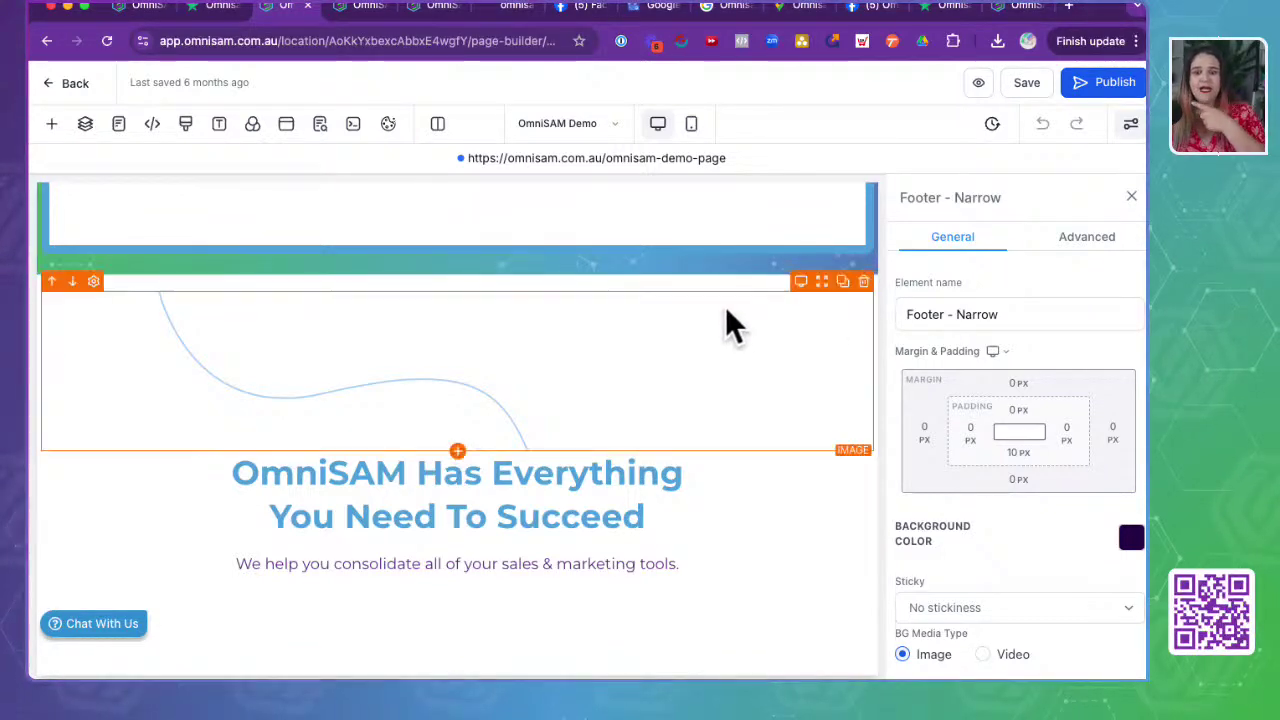
pyautogui.scroll(-6, 726, 323)
pyautogui.scroll(-4, 728, 385)
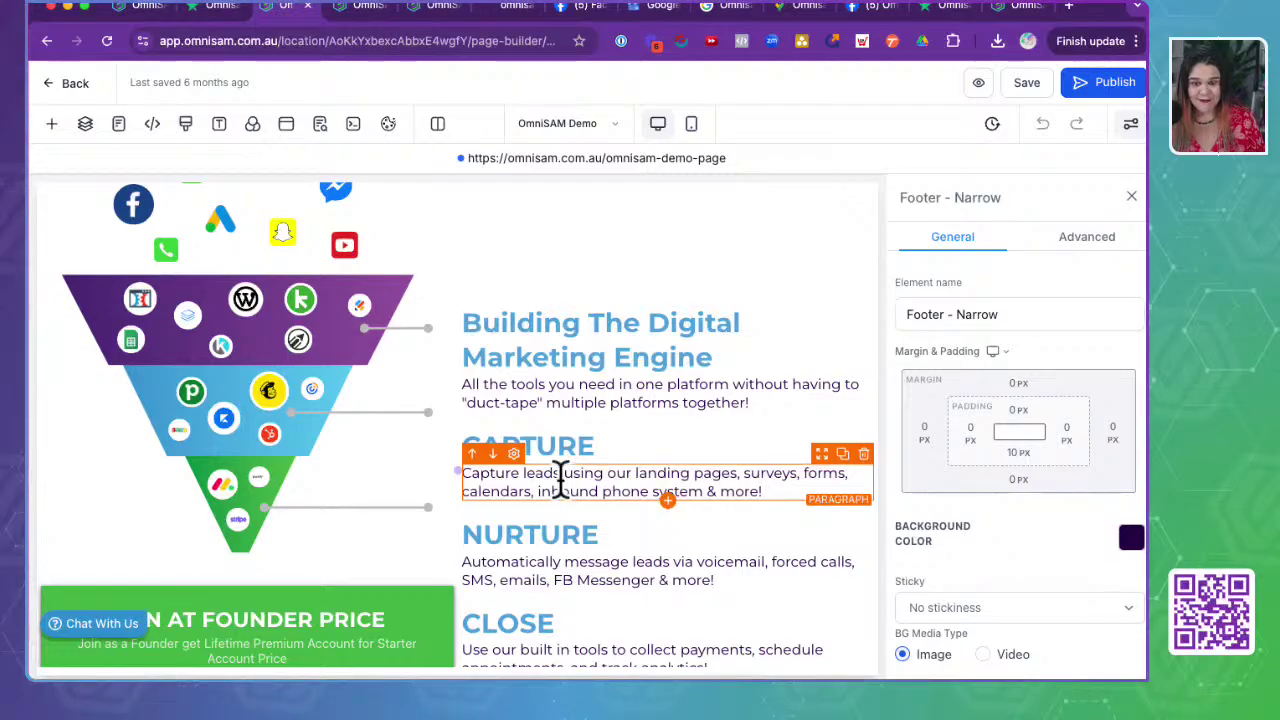
pyautogui.scroll(-20, 560, 477)
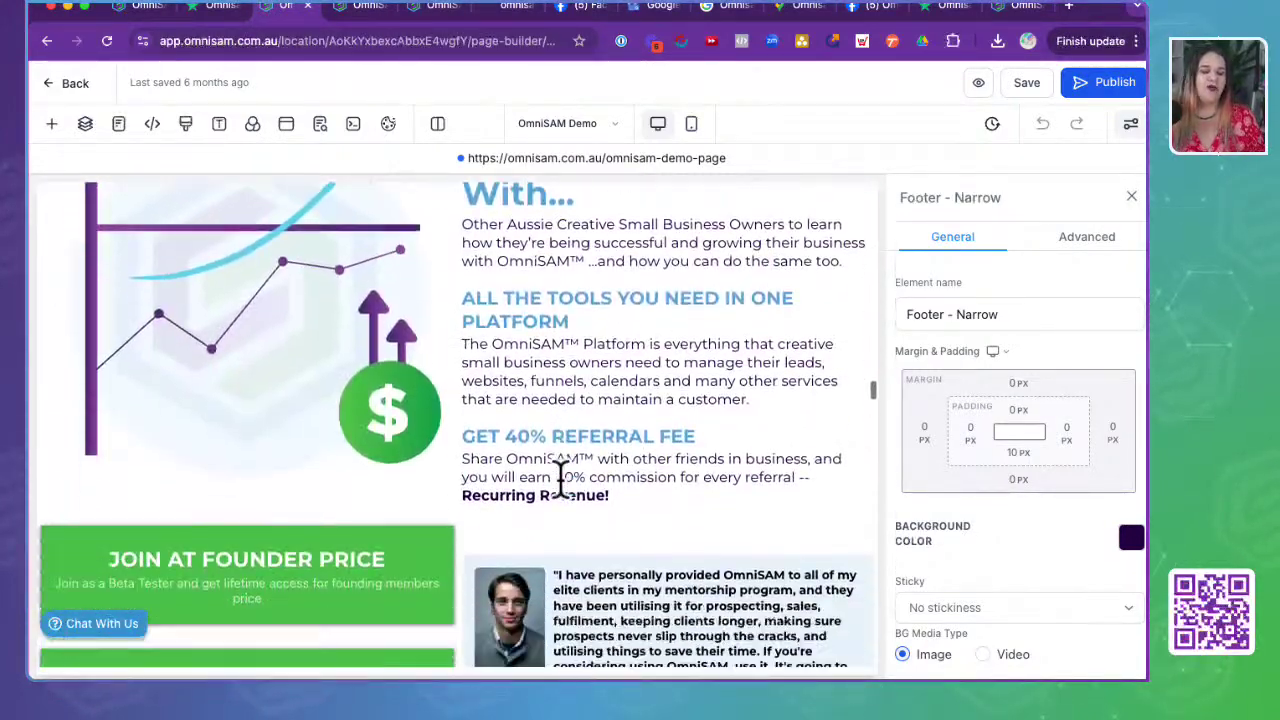
pyautogui.scroll(-15, 560, 477)
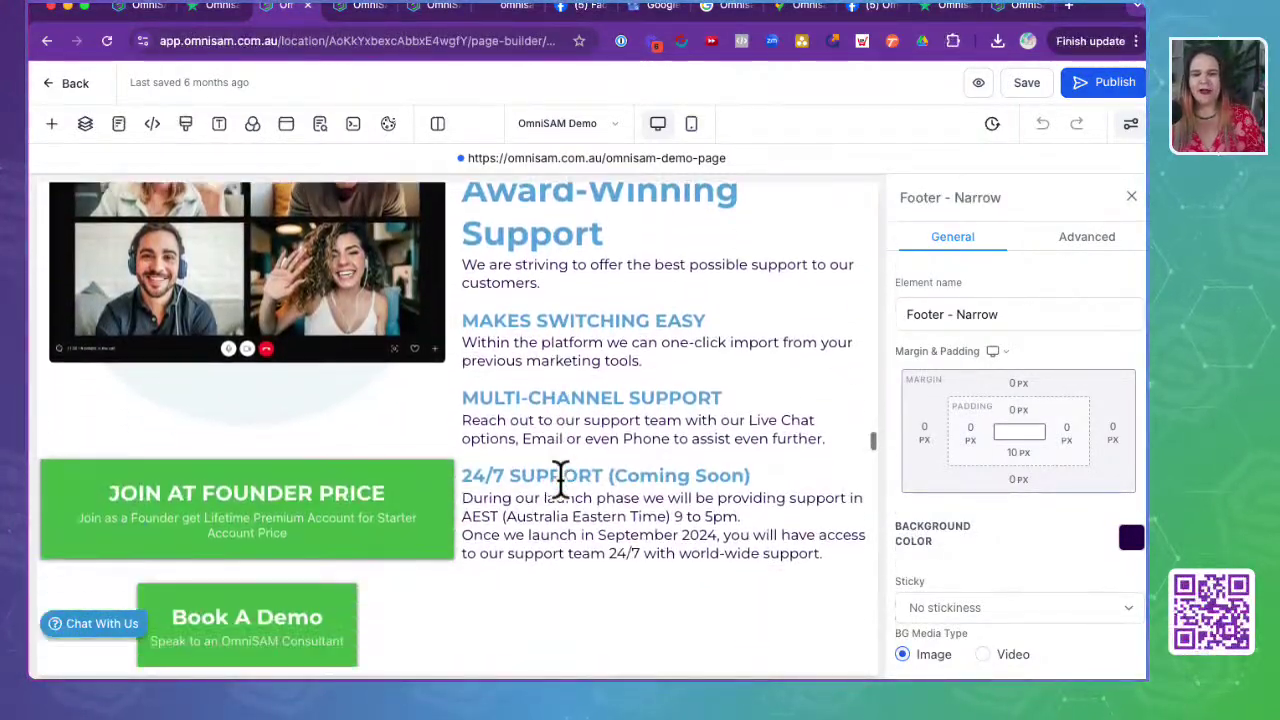
pyautogui.scroll(-15, 560, 477)
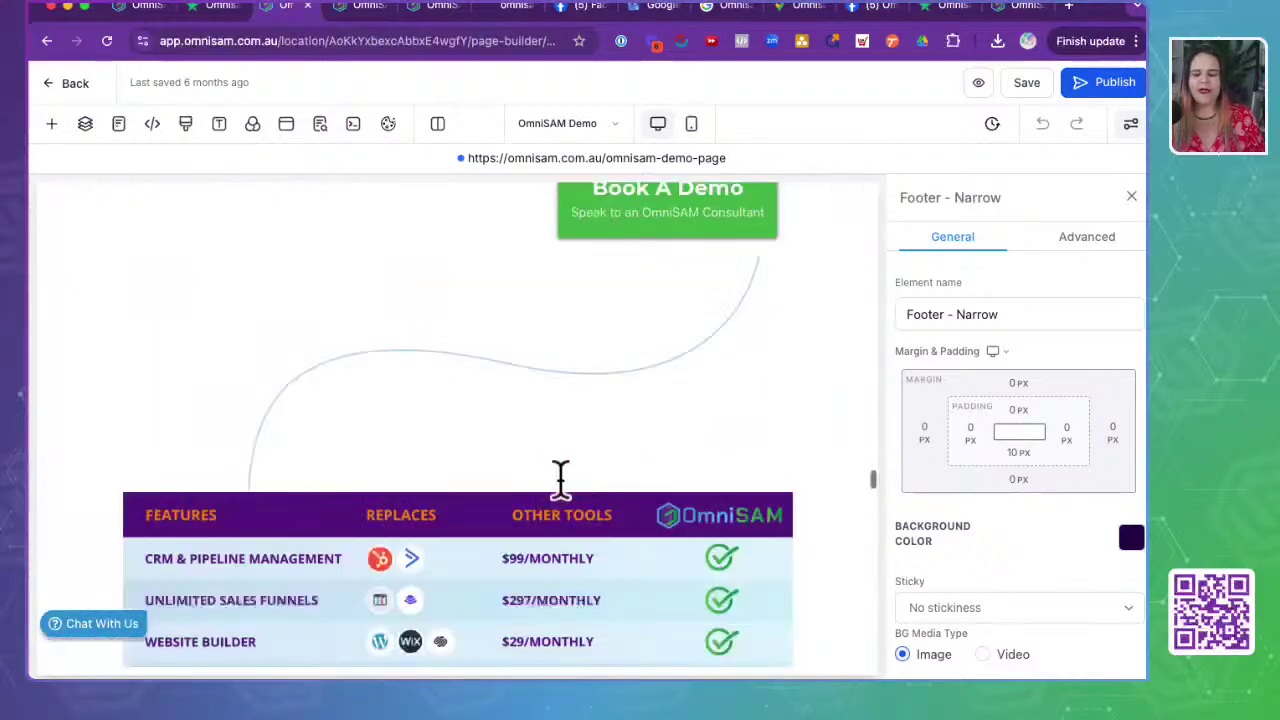
pyautogui.scroll(-15, 560, 477)
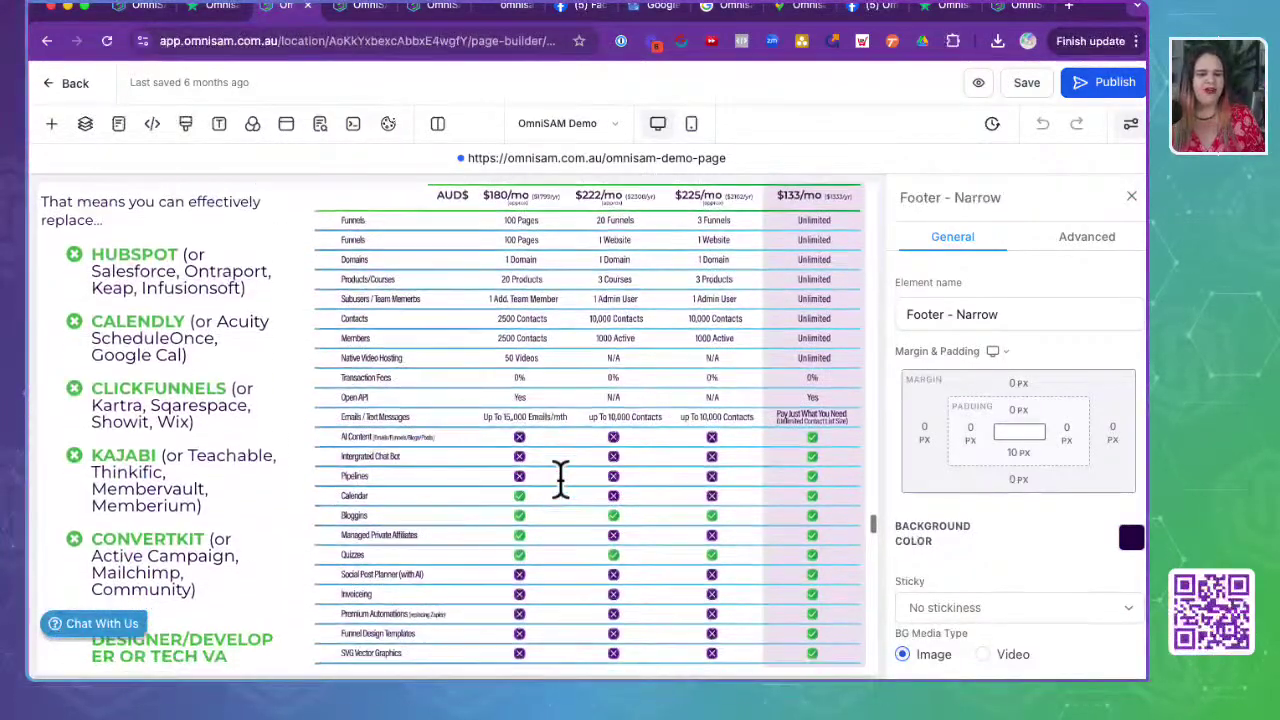
pyautogui.scroll(15, 560, 477)
pyautogui.scroll(-10, 557, 465)
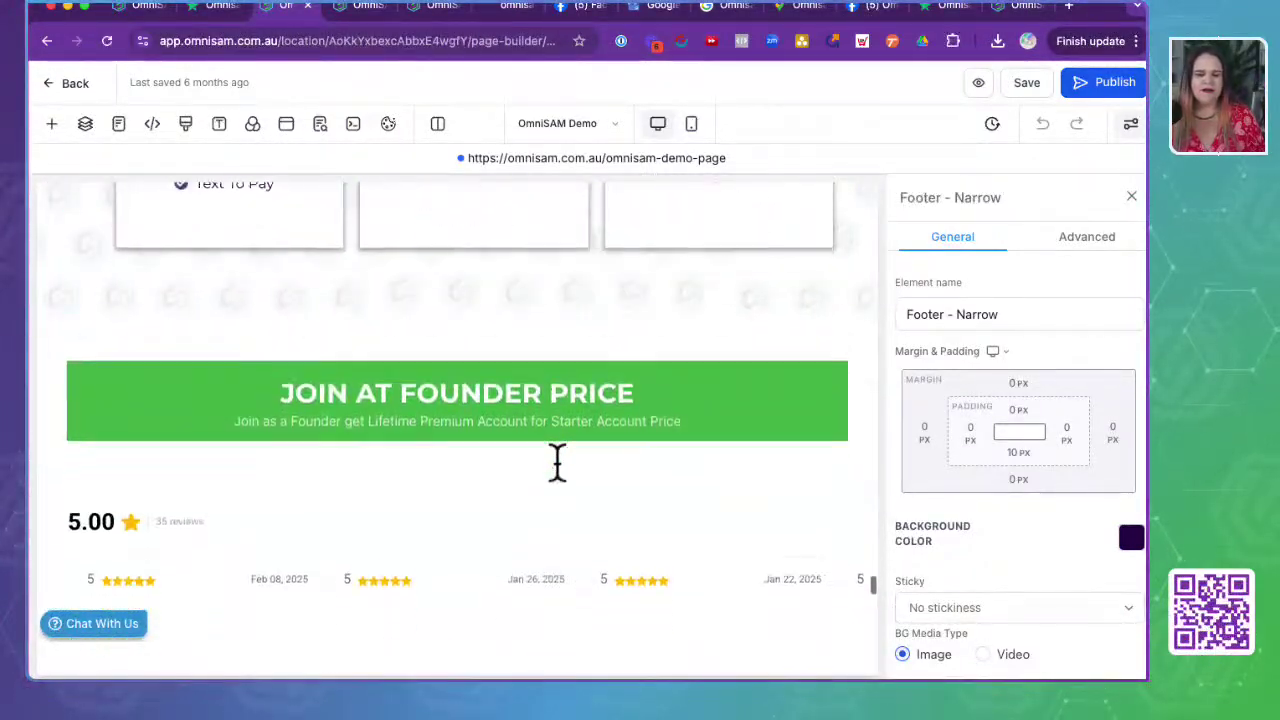
pyautogui.scroll(-7, 554, 453)
pyautogui.scroll(6, 554, 453)
pyautogui.click(430, 530)
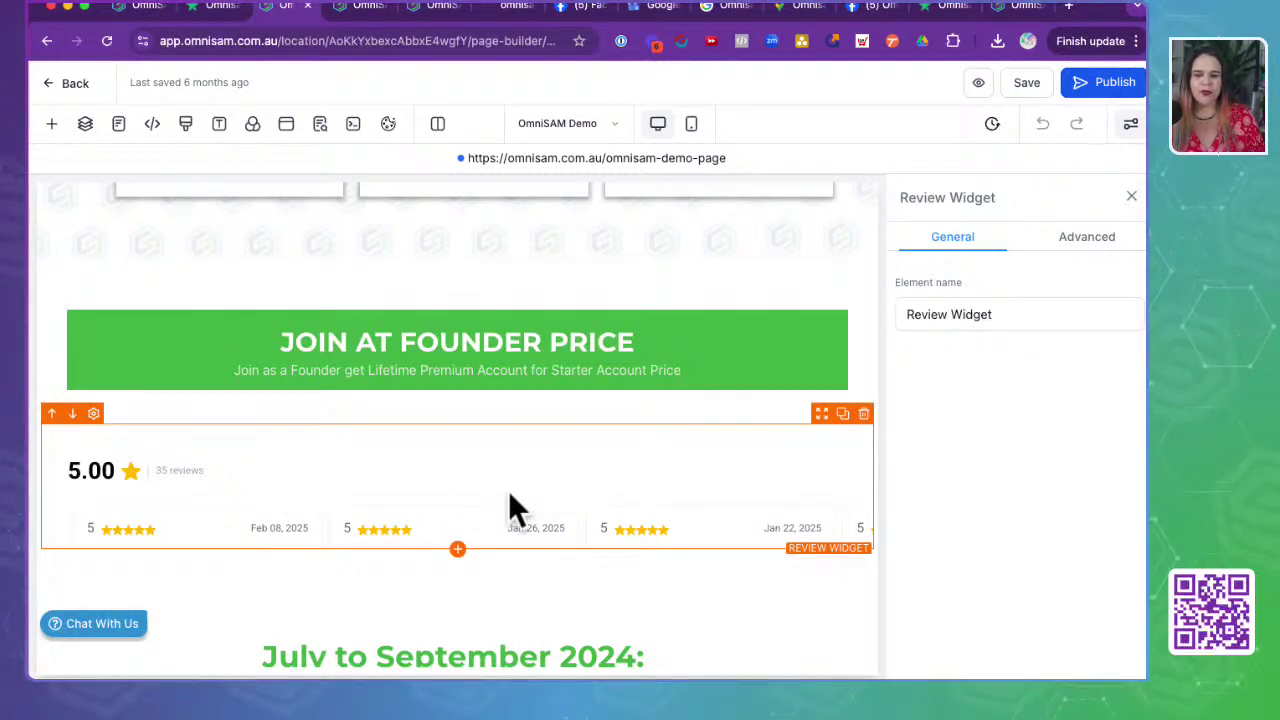
pyautogui.click(50, 125)
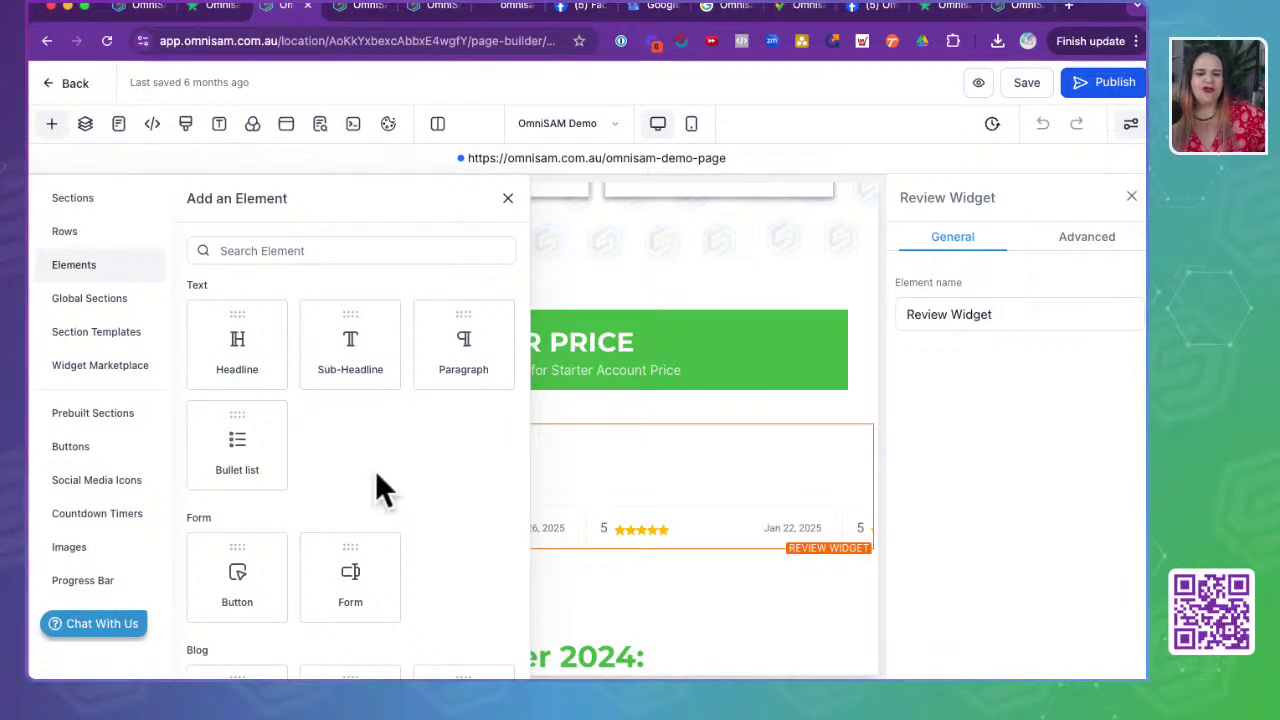
pyautogui.click(284, 248)
pyautogui.write('r')
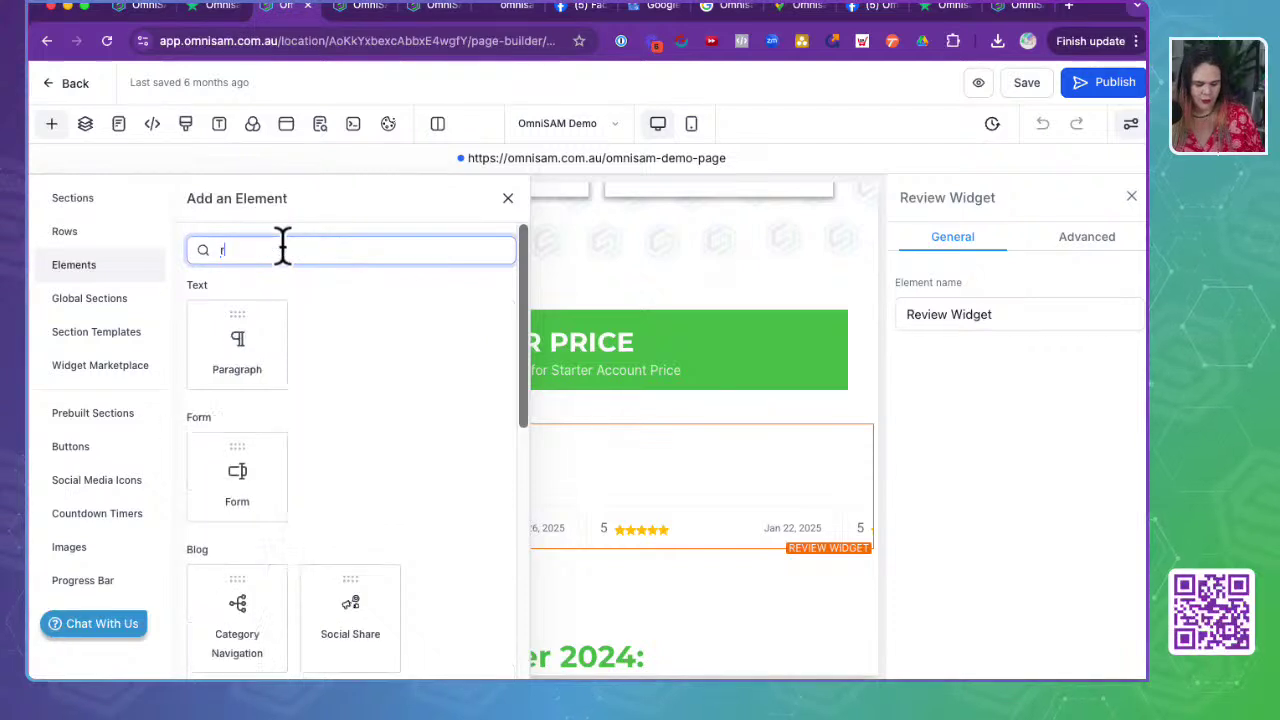
pyautogui.write('ev')
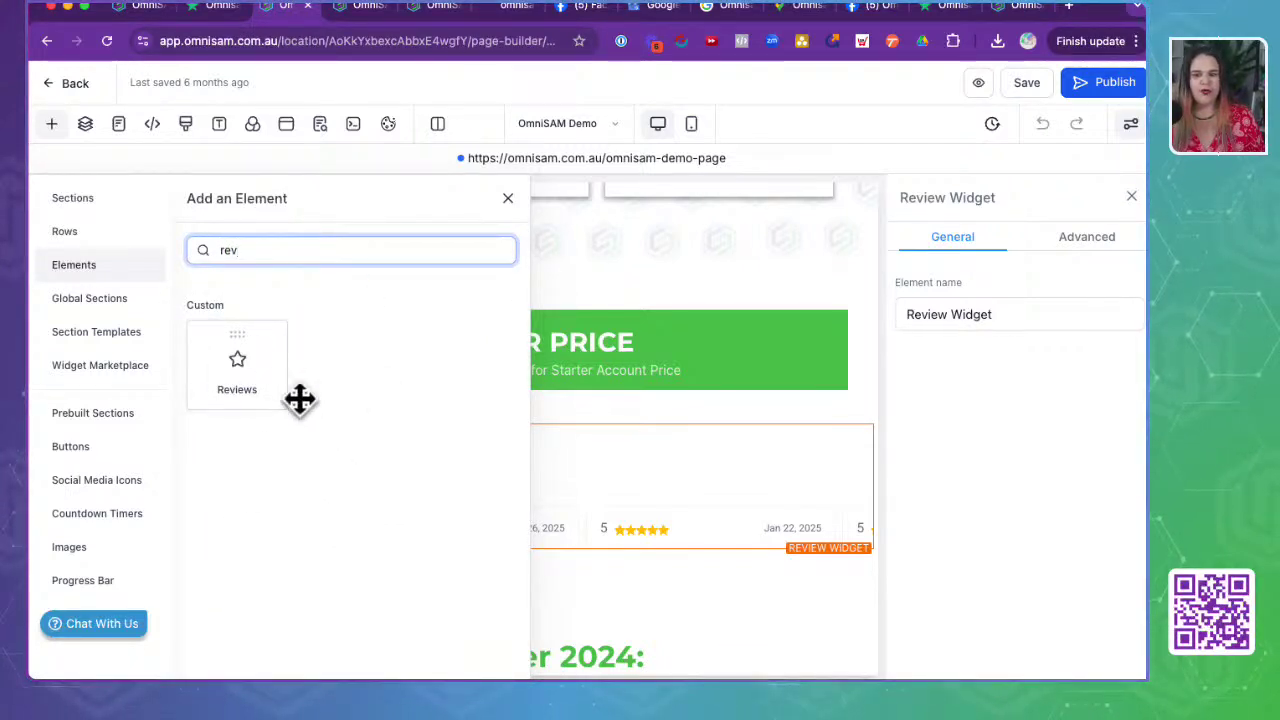
pyautogui.moveTo(222, 383); pyautogui.dragTo(550, 452)
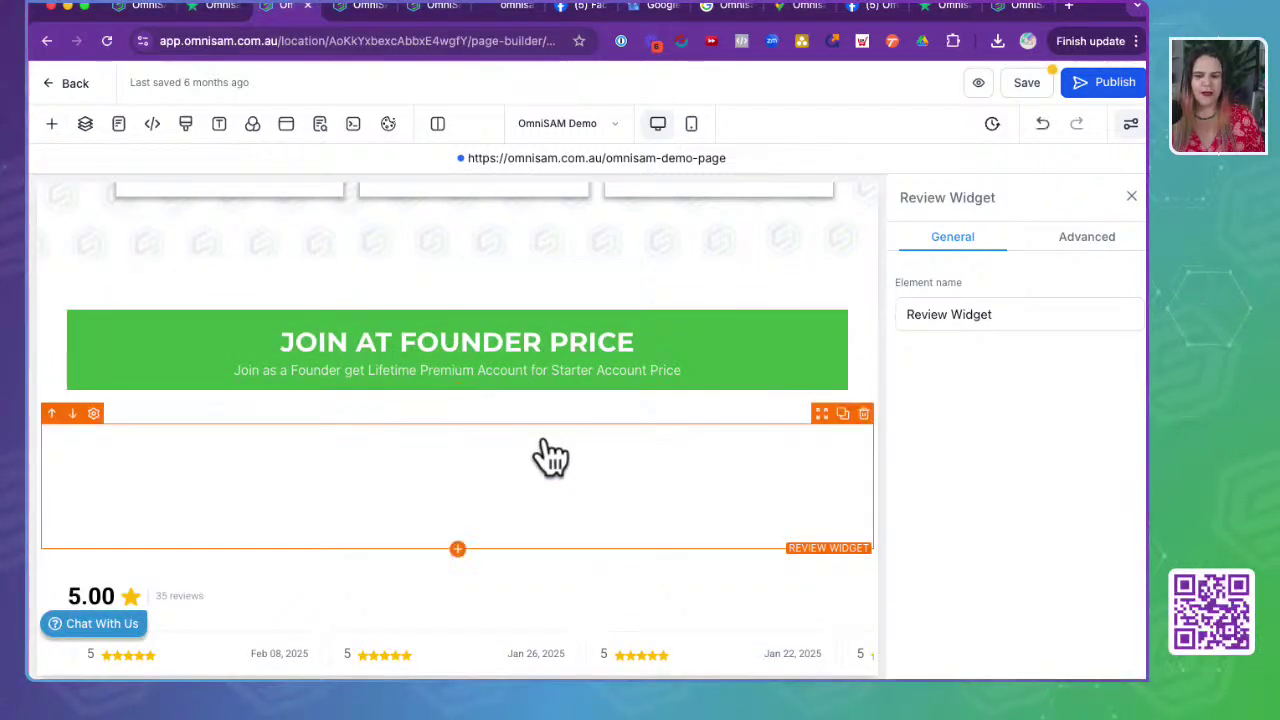
pyautogui.click(520, 476)
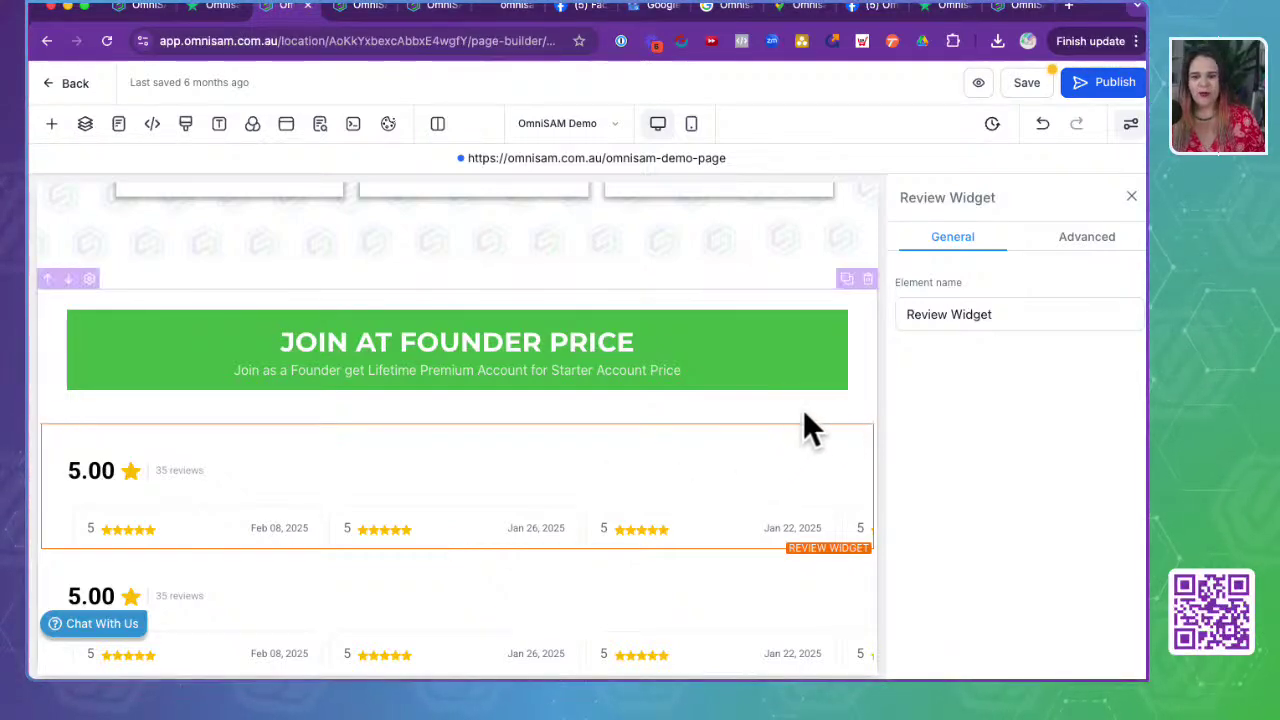
pyautogui.click(866, 421)
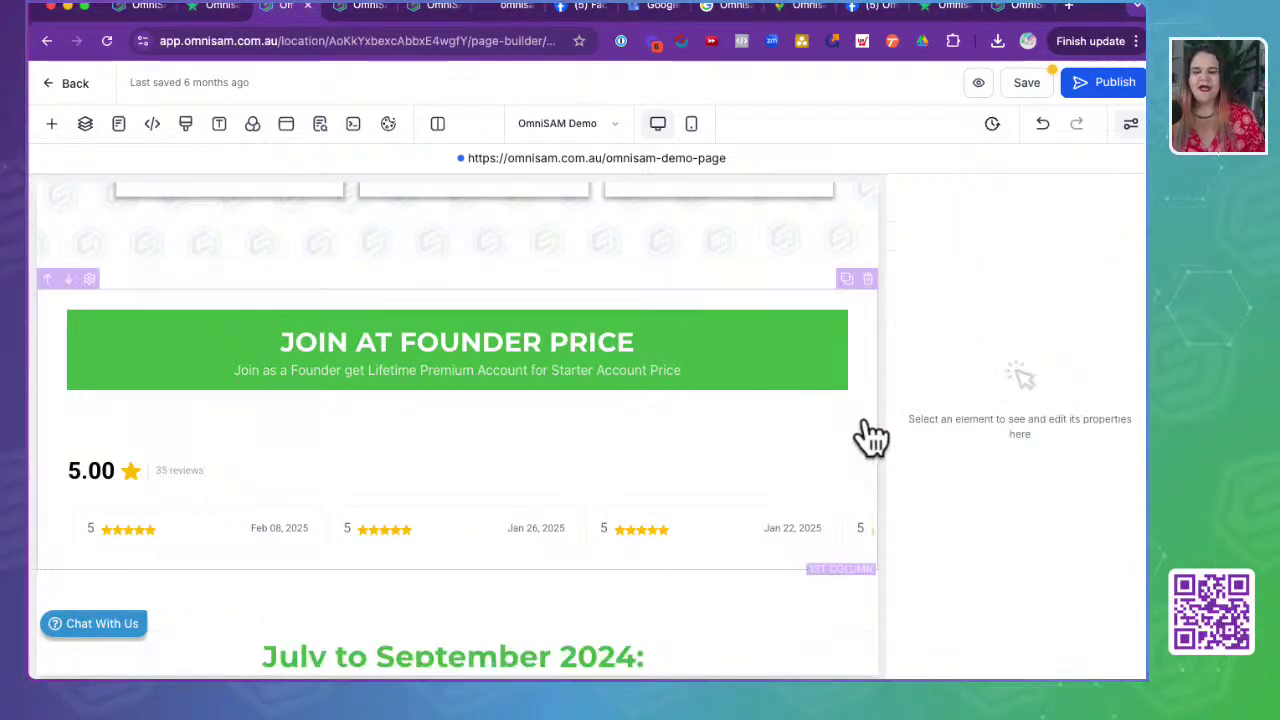
# - Return to the Reputation Widgets tab and look over the saved widgets, including 'test'
pyautogui.scroll(-3, 795, 585)
pyautogui.scroll(-20, 792, 575)
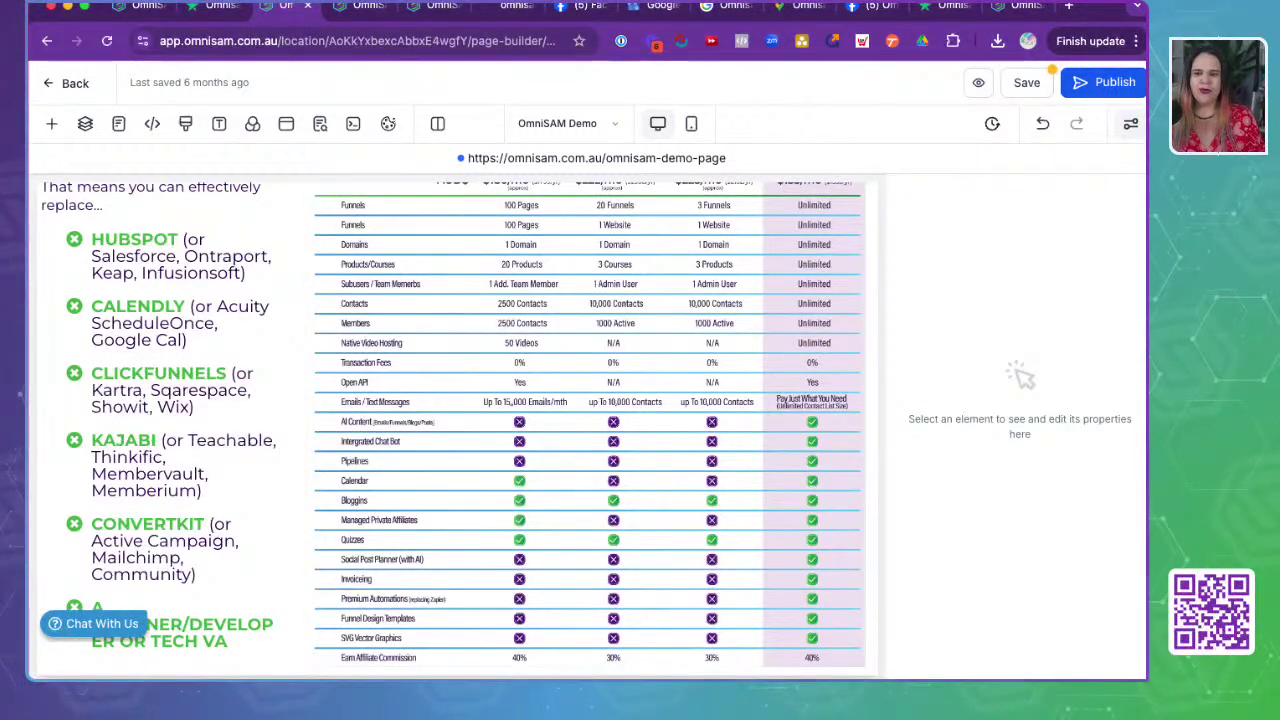
pyautogui.click(138, 8)
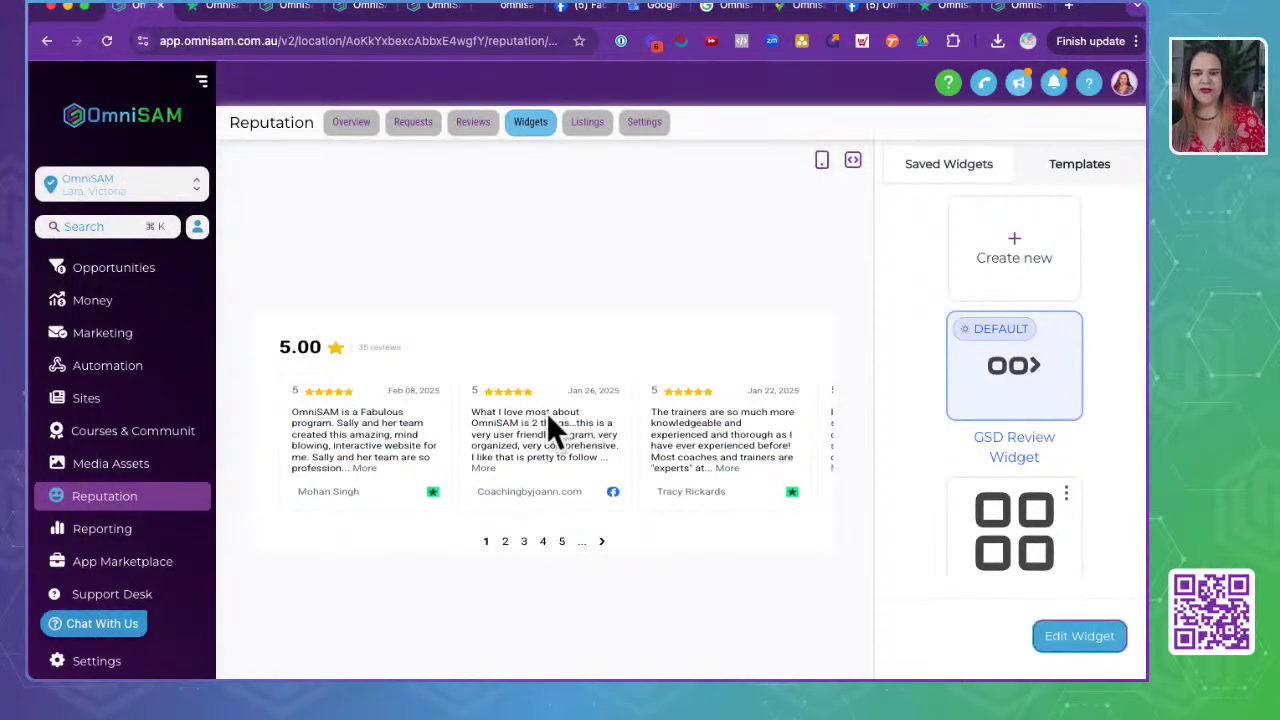
pyautogui.scroll(-3, 1004, 530)
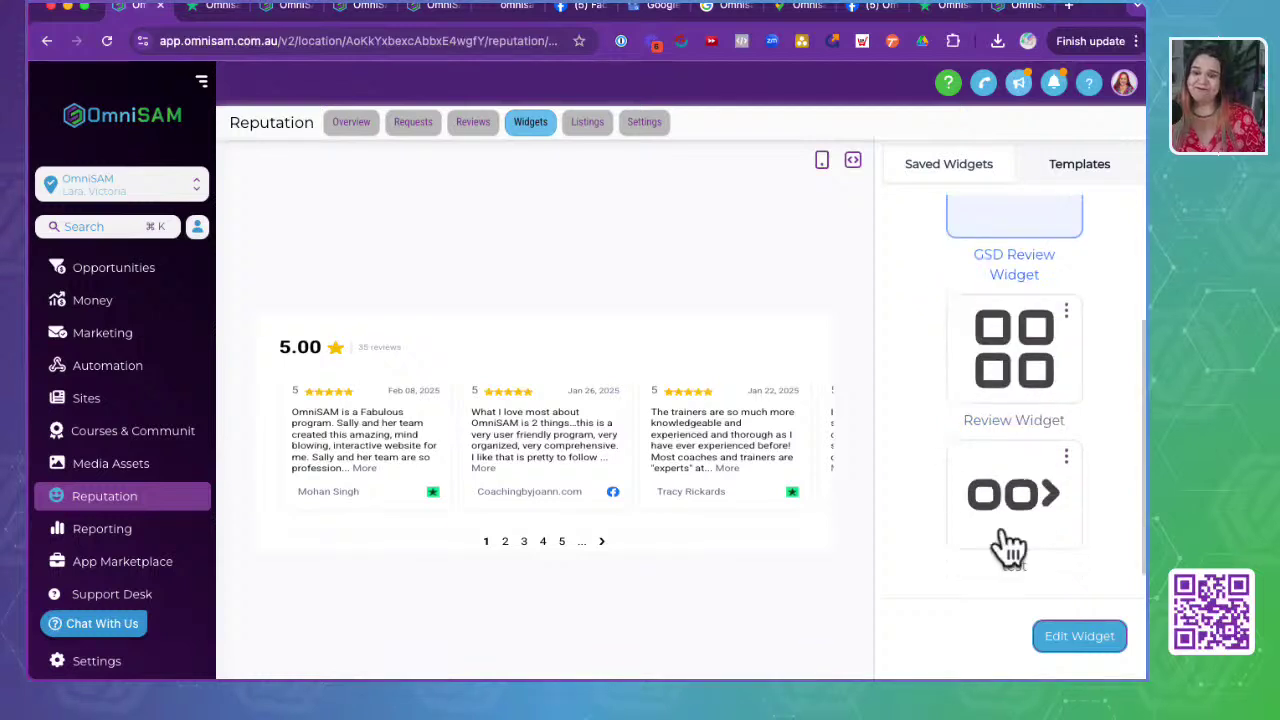
pyautogui.scroll(3, 1006, 543)
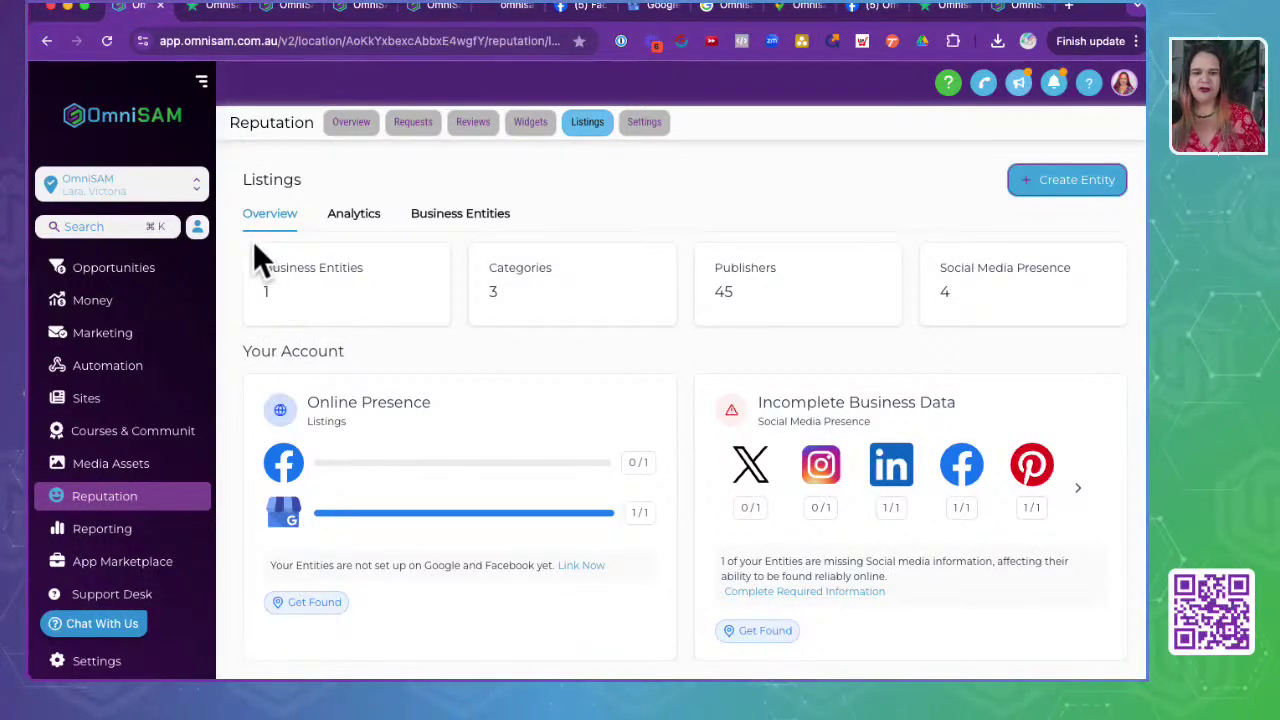
pyautogui.moveTo(258, 288); pyautogui.dragTo(424, 310)
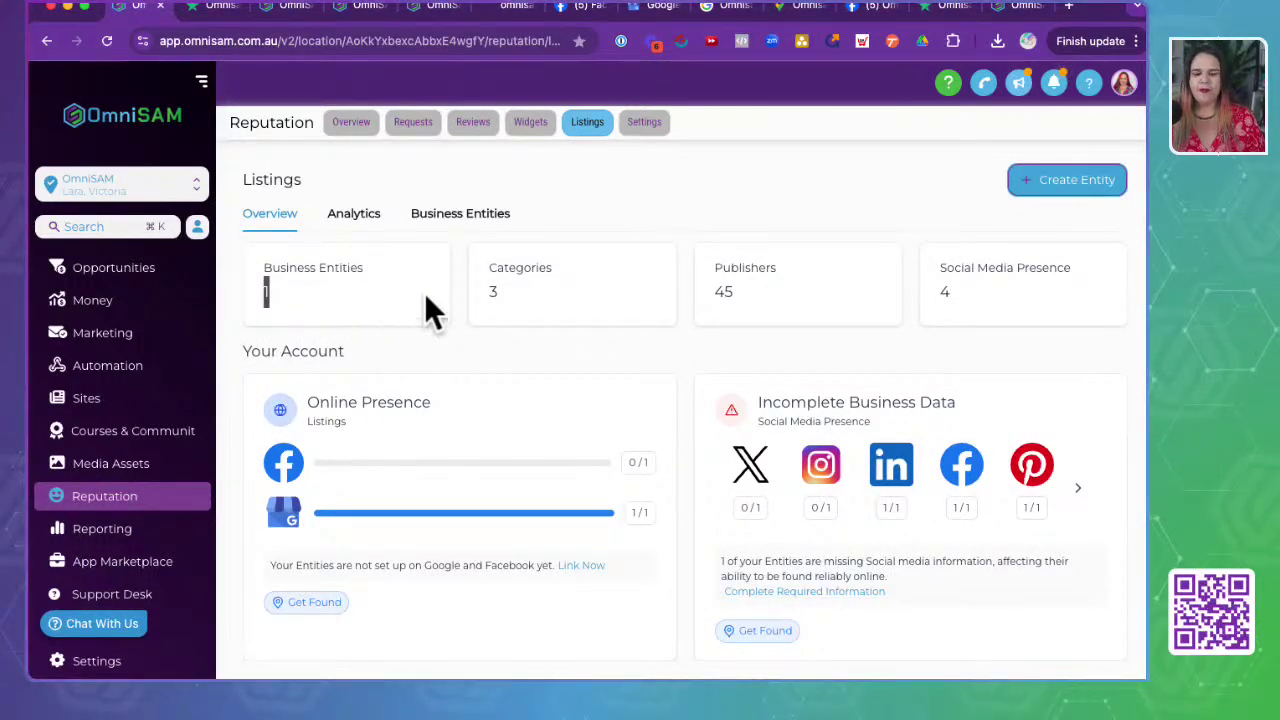
pyautogui.moveTo(484, 262); pyautogui.dragTo(634, 314)
pyautogui.moveTo(711, 271); pyautogui.dragTo(838, 318)
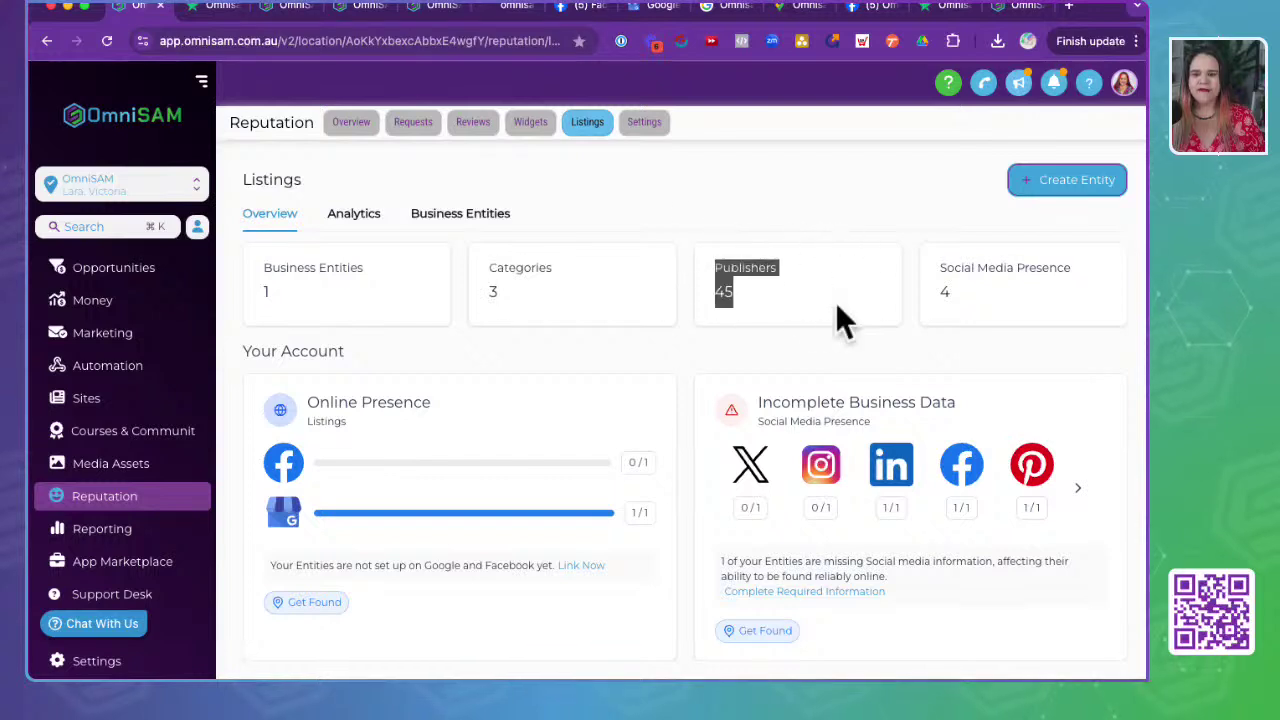
pyautogui.moveTo(936, 266); pyautogui.dragTo(1028, 322)
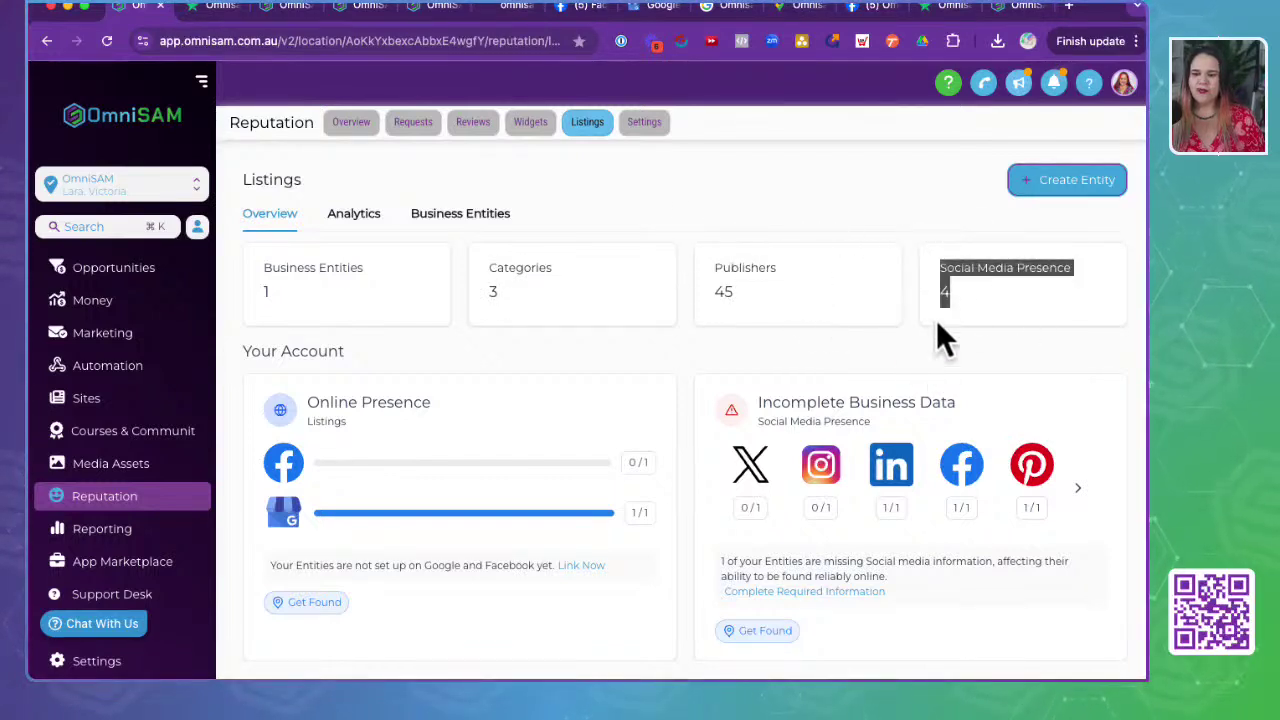
pyautogui.scroll(-2, 794, 410)
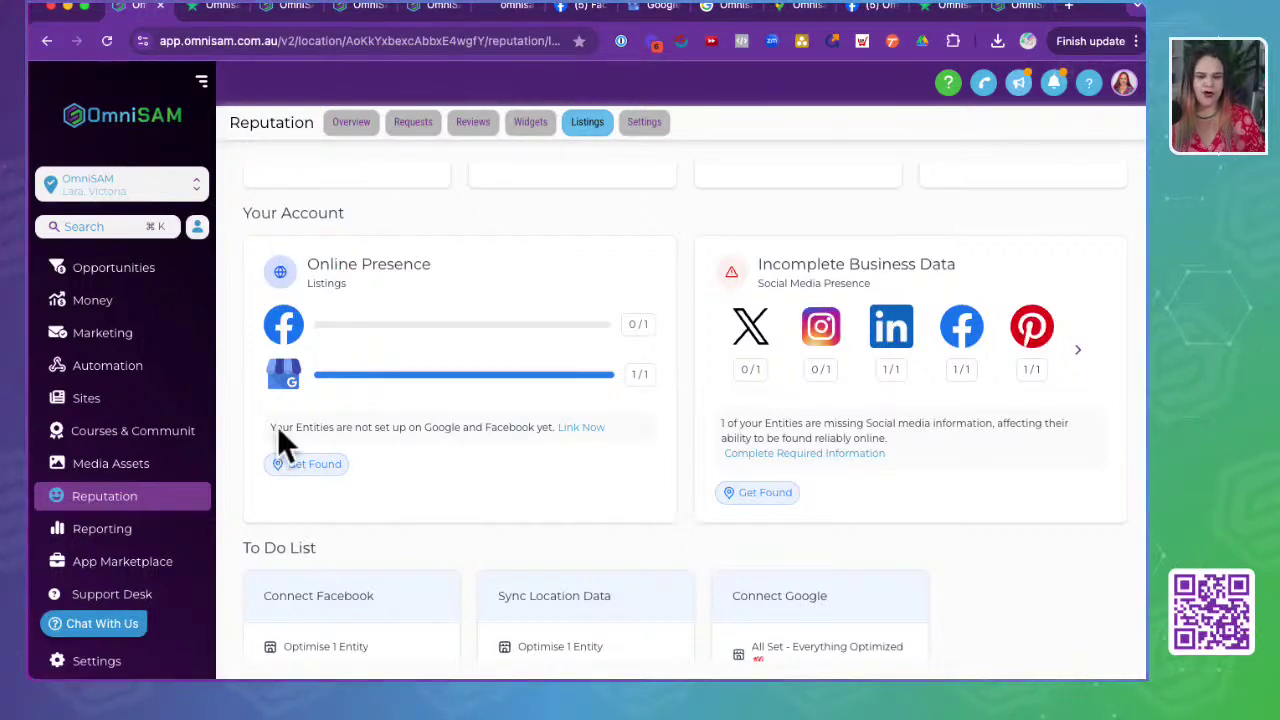
pyautogui.moveTo(283, 427); pyautogui.dragTo(560, 427)
pyautogui.click(490, 485)
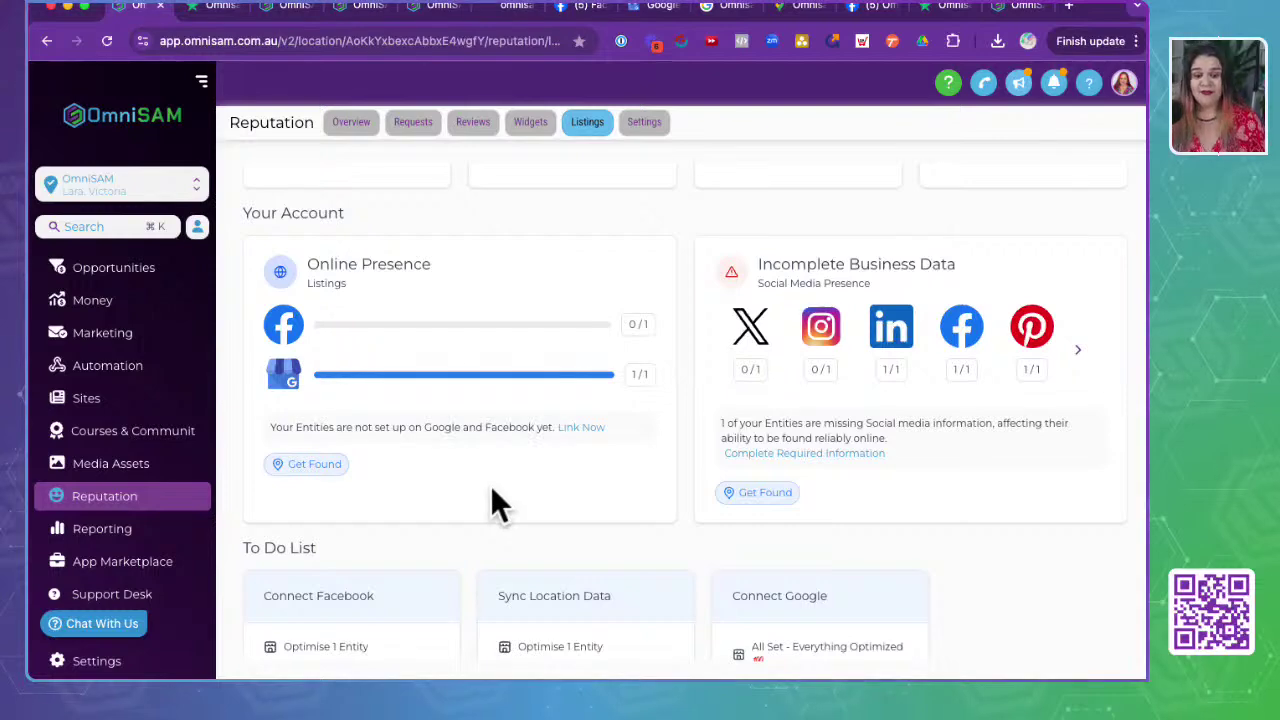
pyautogui.scroll(-2, 490, 485)
pyautogui.scroll(-2, 490, 485)
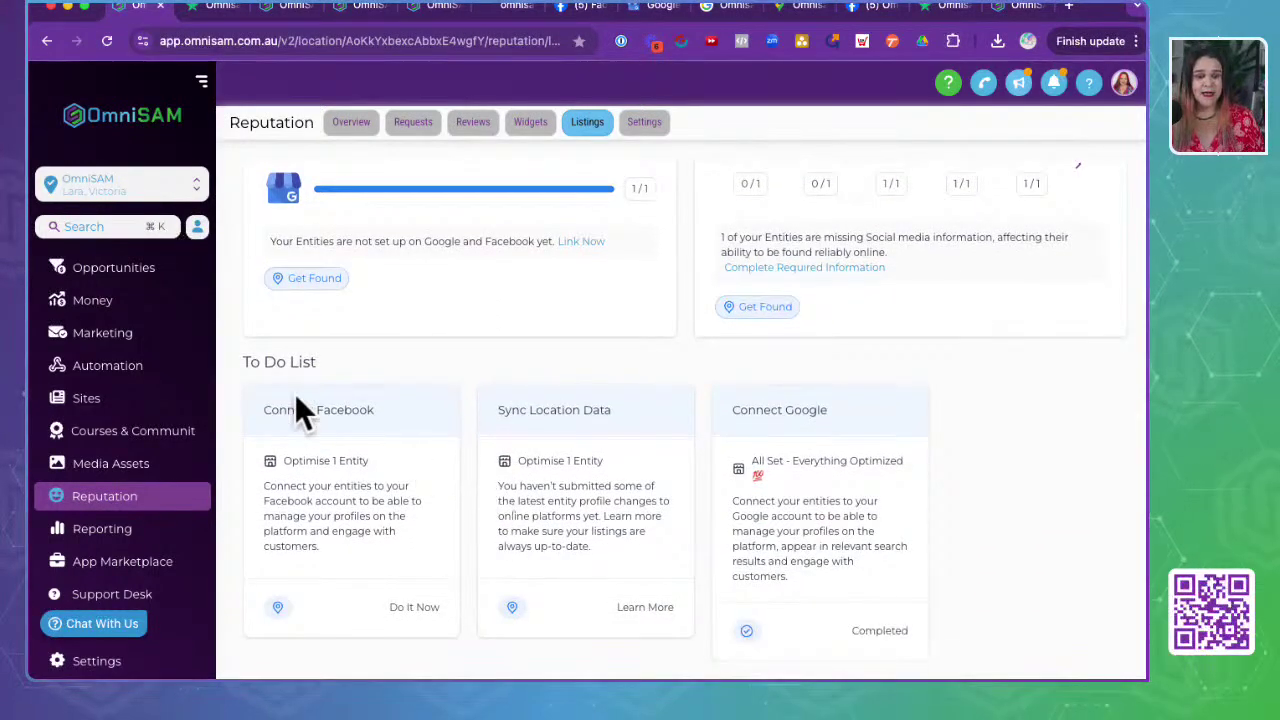
pyautogui.click(241, 364)
pyautogui.moveTo(241, 364); pyautogui.dragTo(357, 374)
pyautogui.moveTo(285, 460); pyautogui.dragTo(479, 475)
pyautogui.click(480, 462)
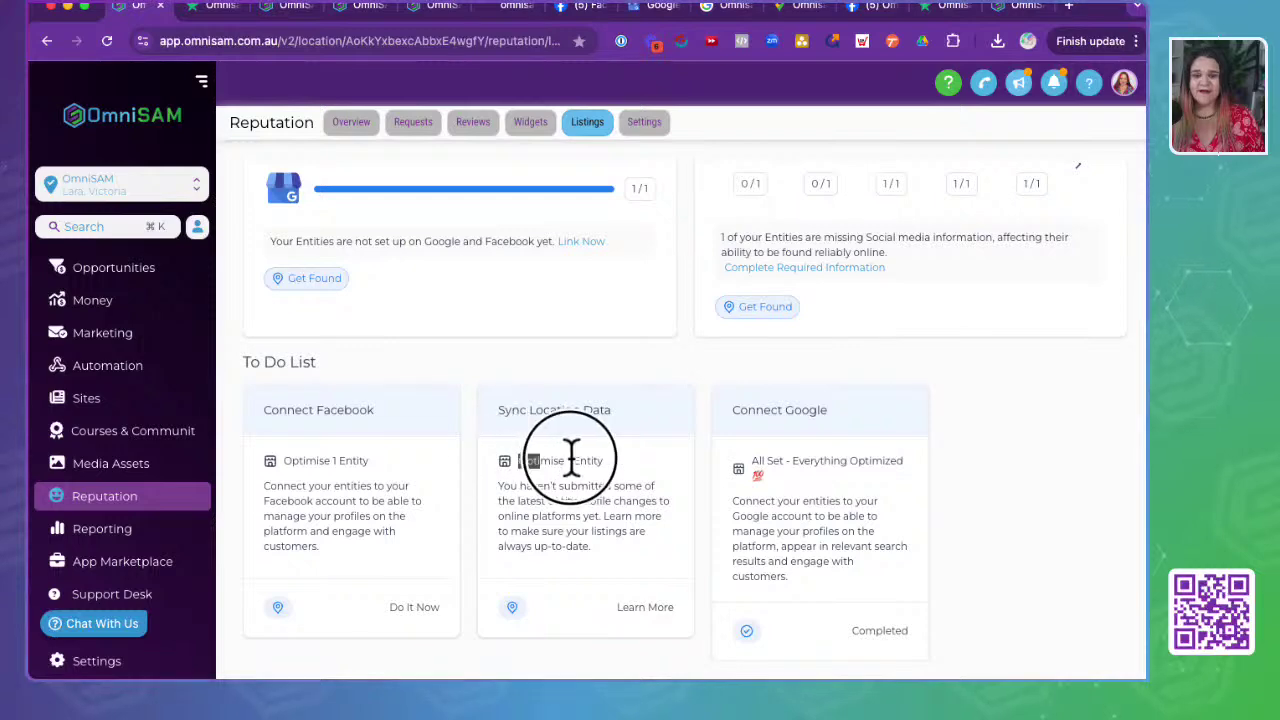
pyautogui.tripleClick(566, 460)
pyautogui.moveTo(753, 465); pyautogui.dragTo(943, 457)
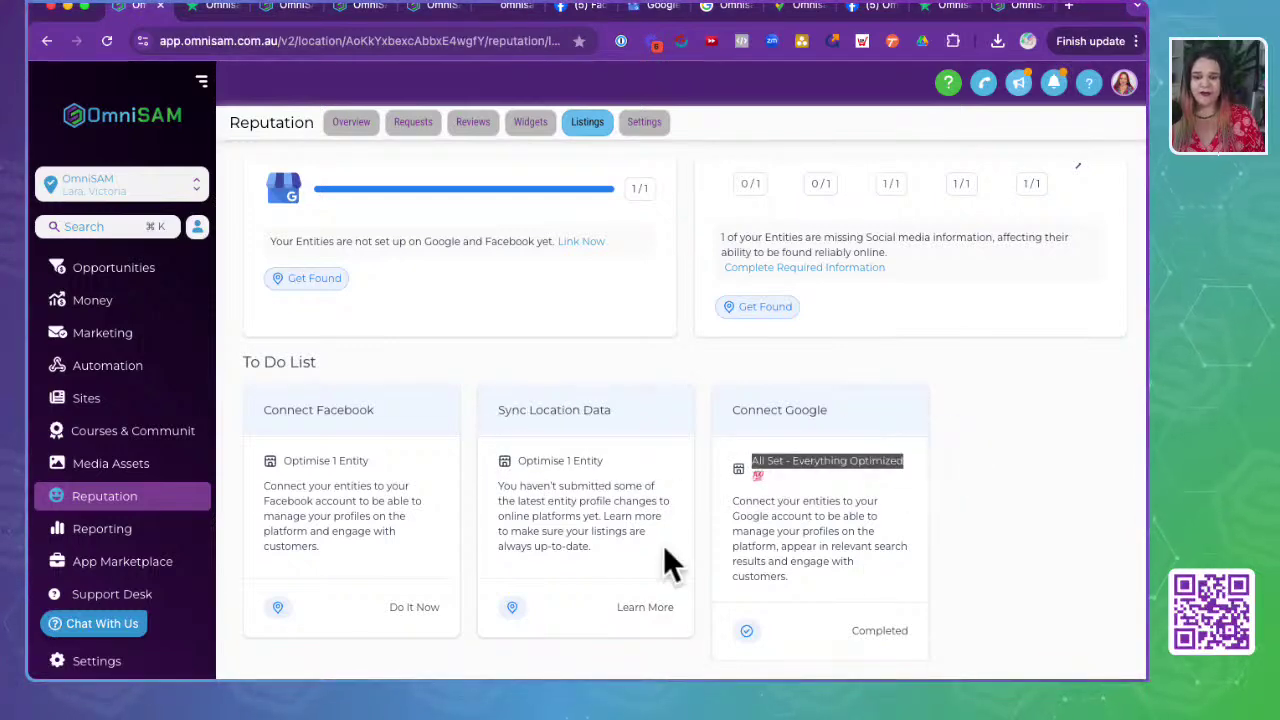
pyautogui.scroll(5, 413, 513)
pyautogui.scroll(-3, 414, 517)
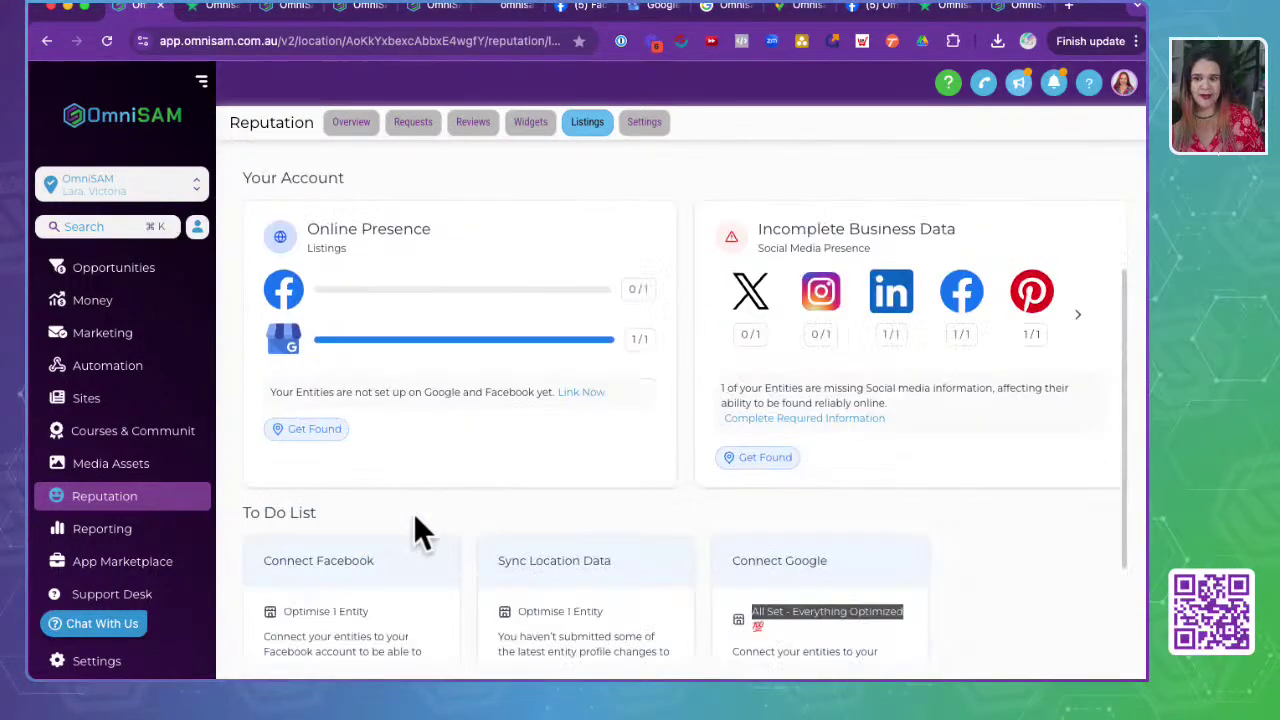
pyautogui.scroll(3, 414, 517)
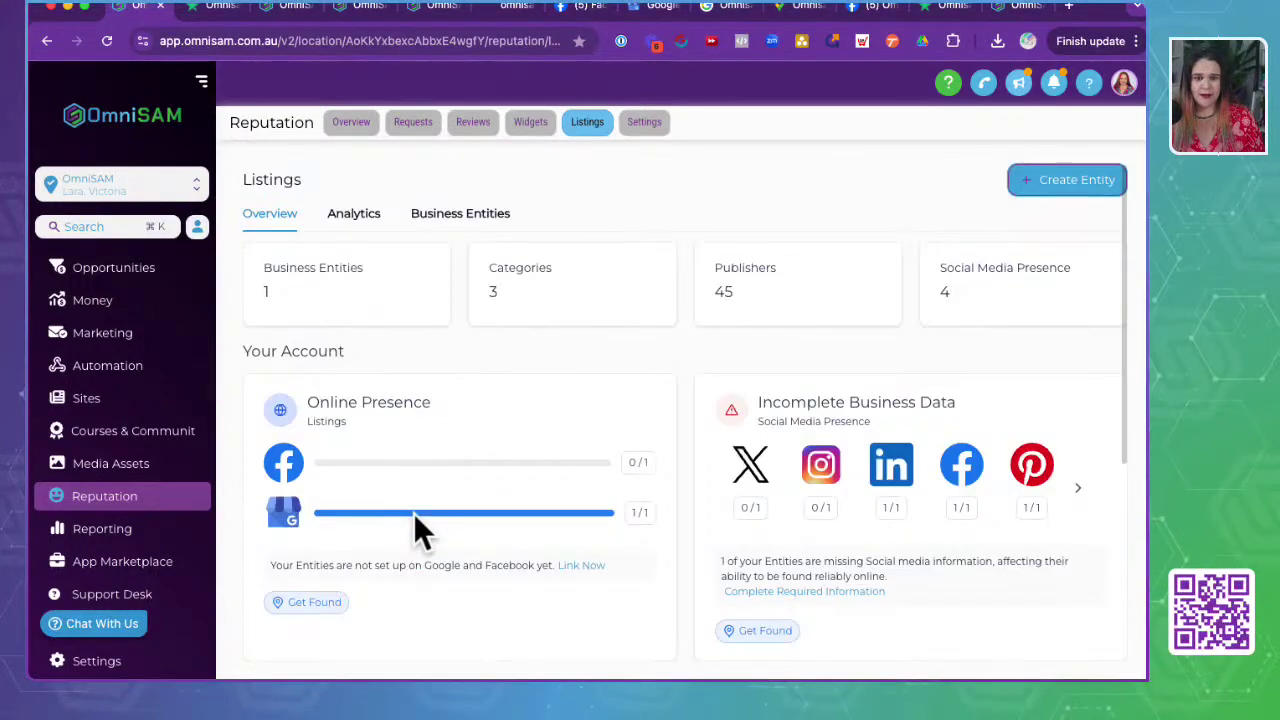
pyautogui.click(1078, 185)
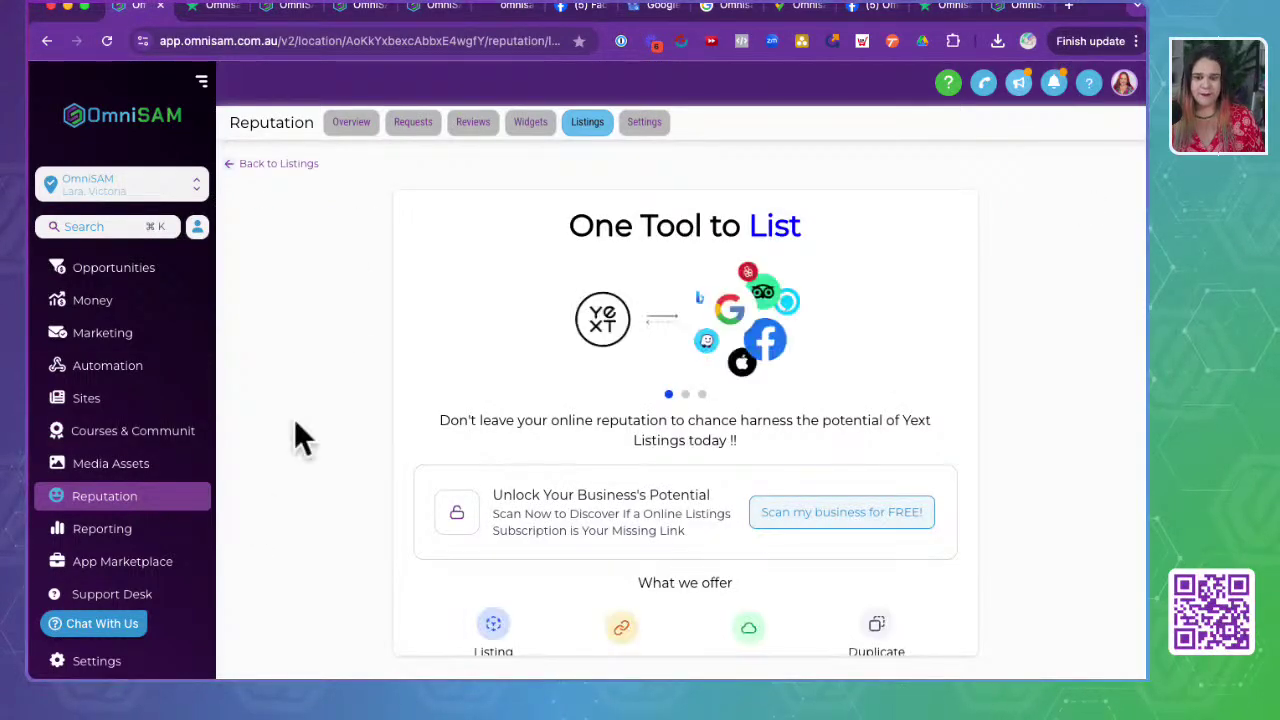
# - Review the Listings Overview counts, then view the Omnisam business entity under Business Entities
pyautogui.scroll(-1, 318, 545)
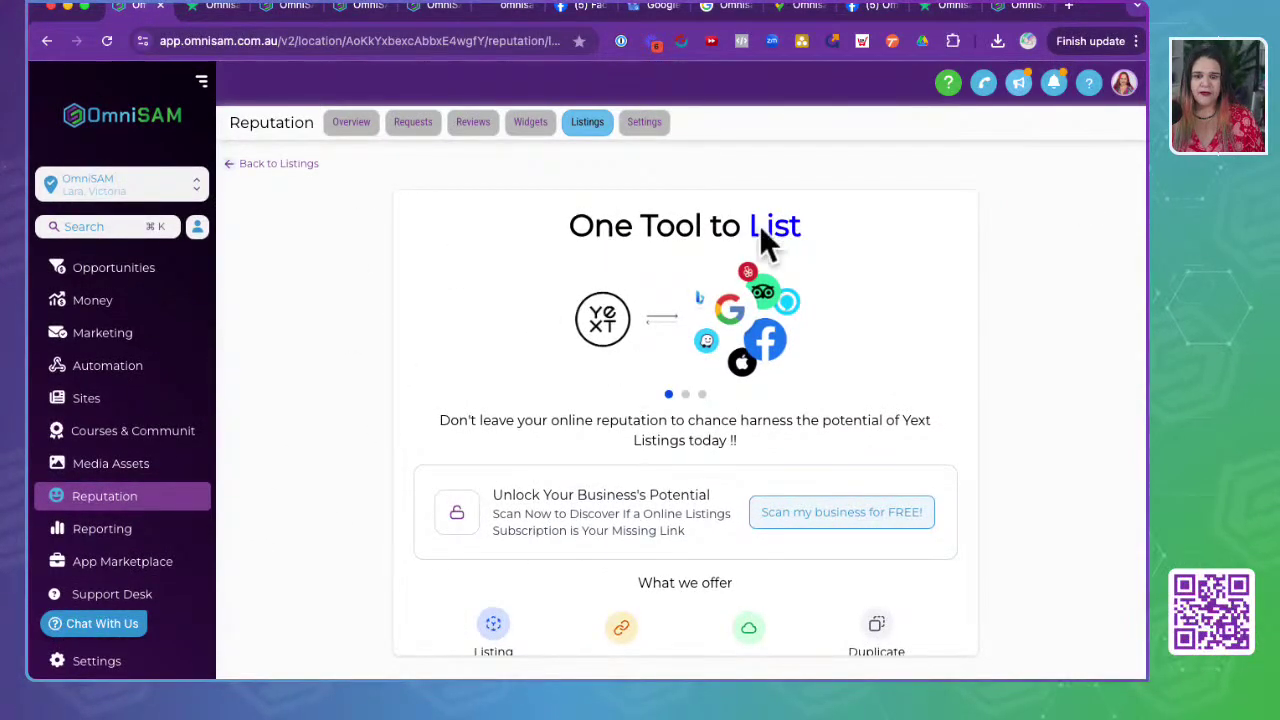
pyautogui.scroll(-1, 686, 515)
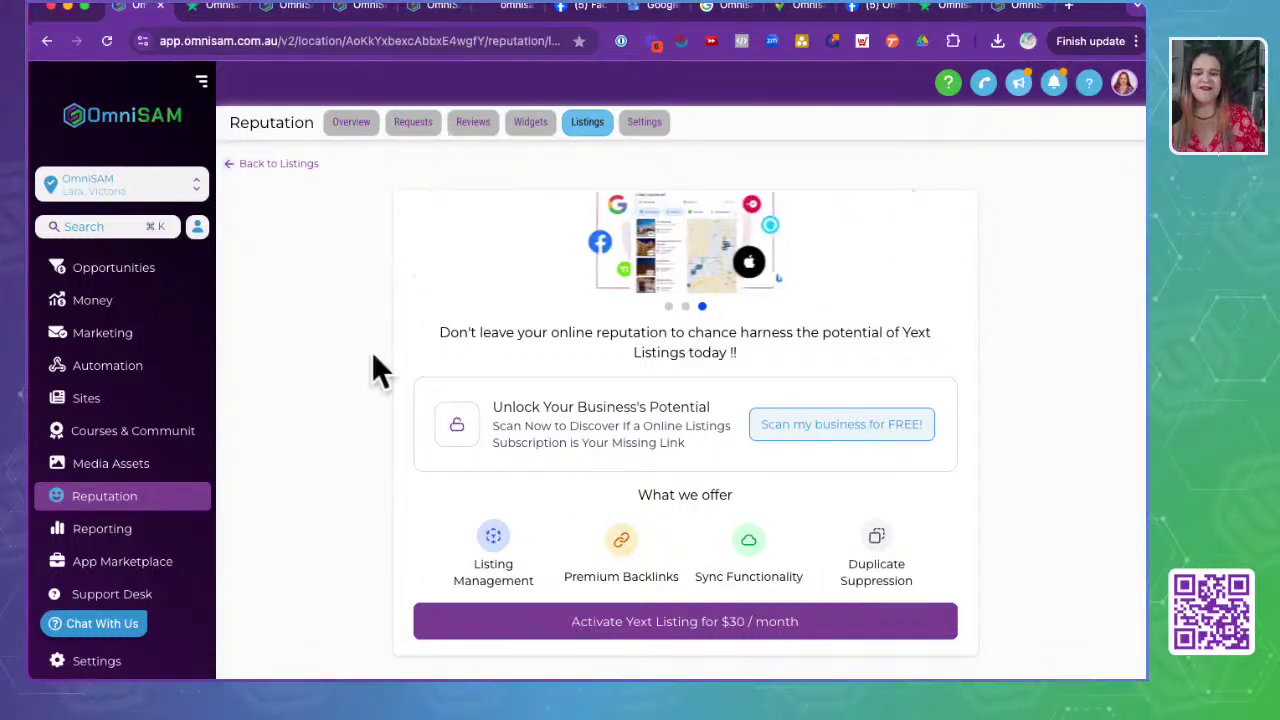
pyautogui.click(281, 165)
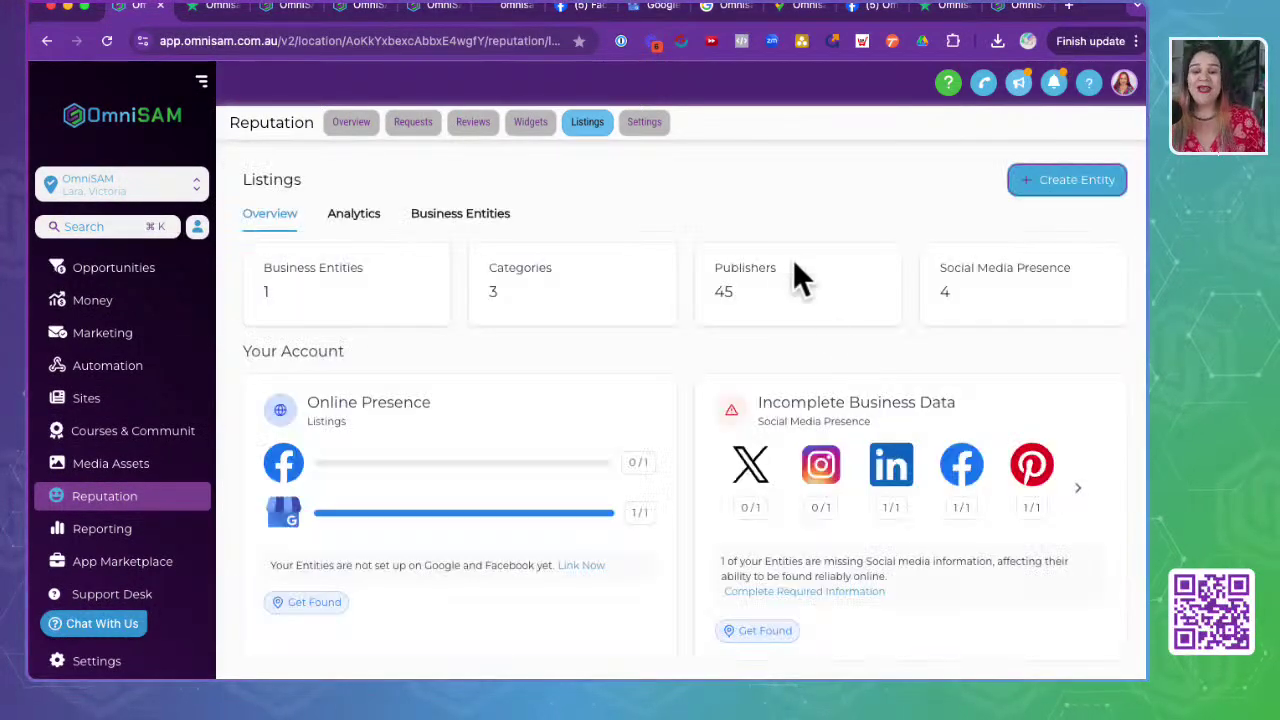
pyautogui.scroll(-1, 575, 394)
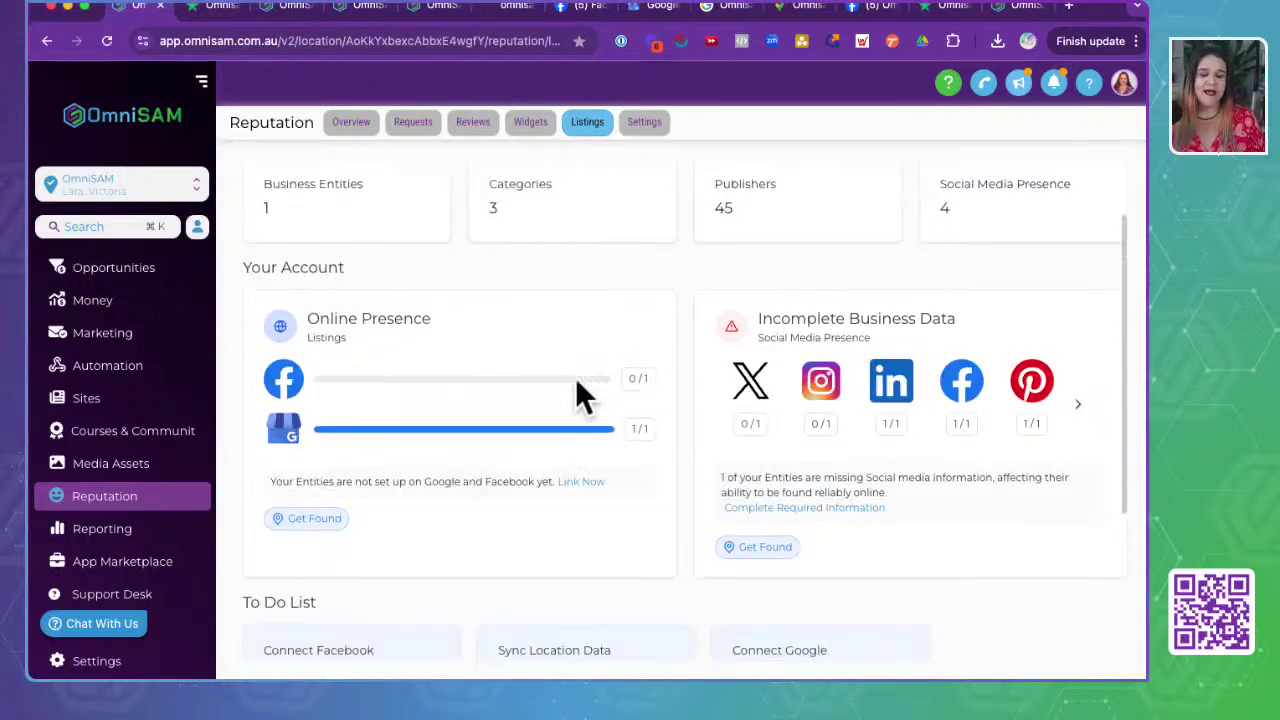
pyautogui.scroll(1, 575, 394)
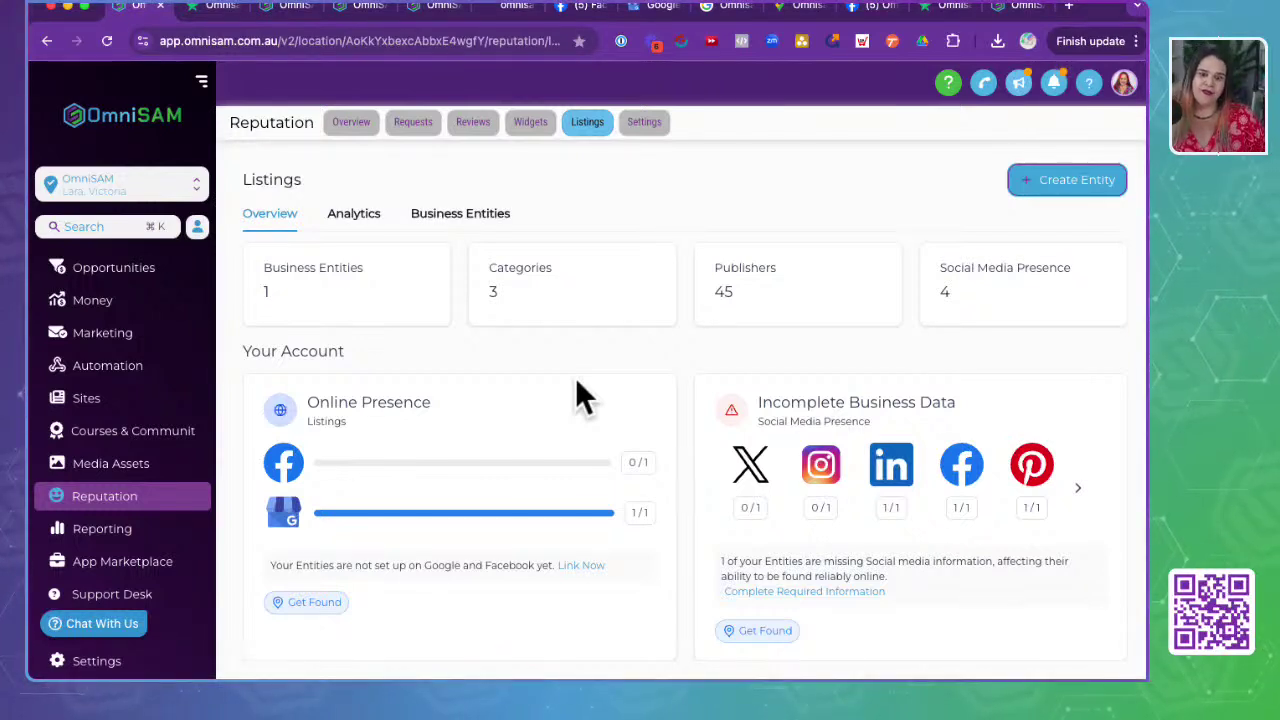
pyautogui.click(486, 230)
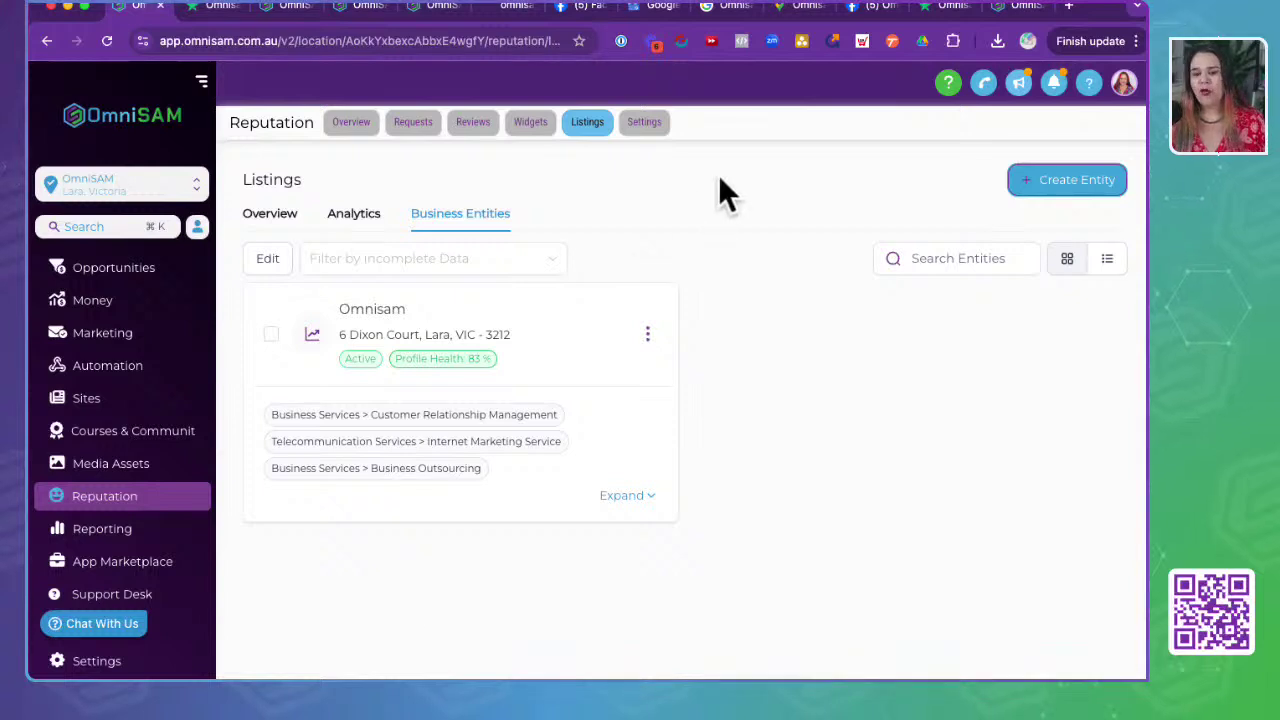
pyautogui.click(632, 188)
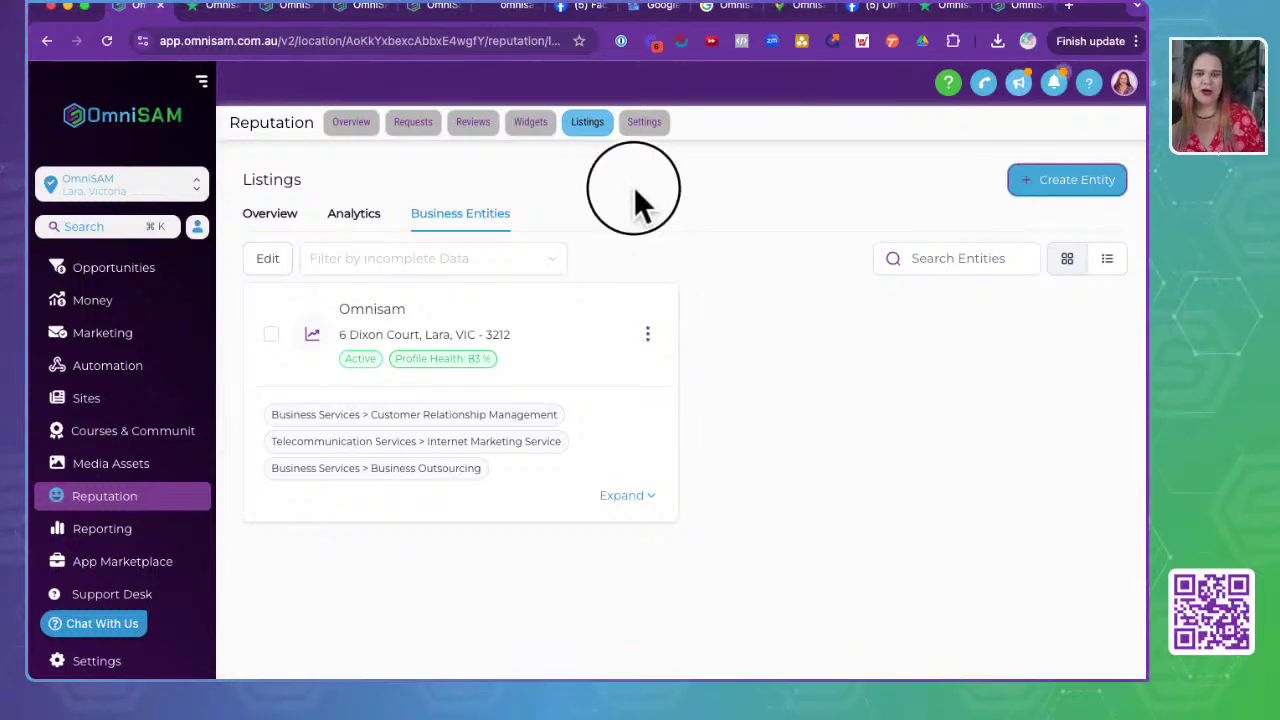
pyautogui.click(352, 222)
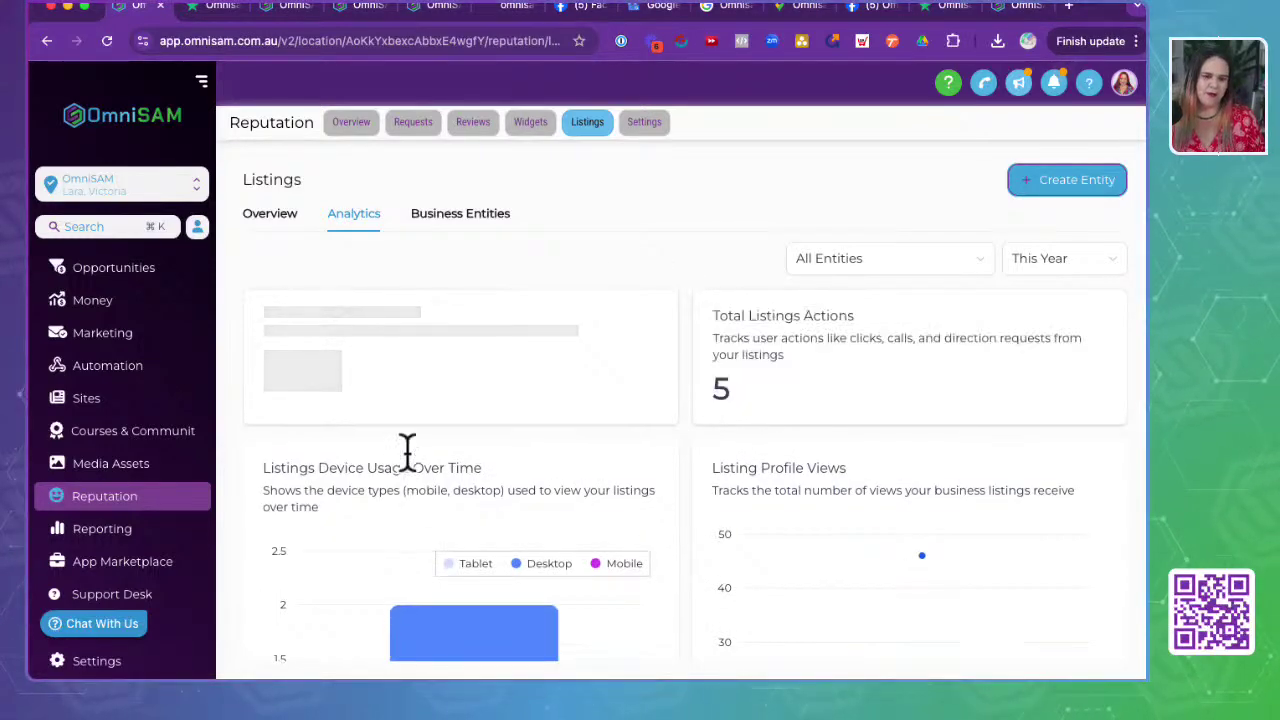
pyautogui.scroll(-1, 406, 451)
pyautogui.scroll(-7, 407, 453)
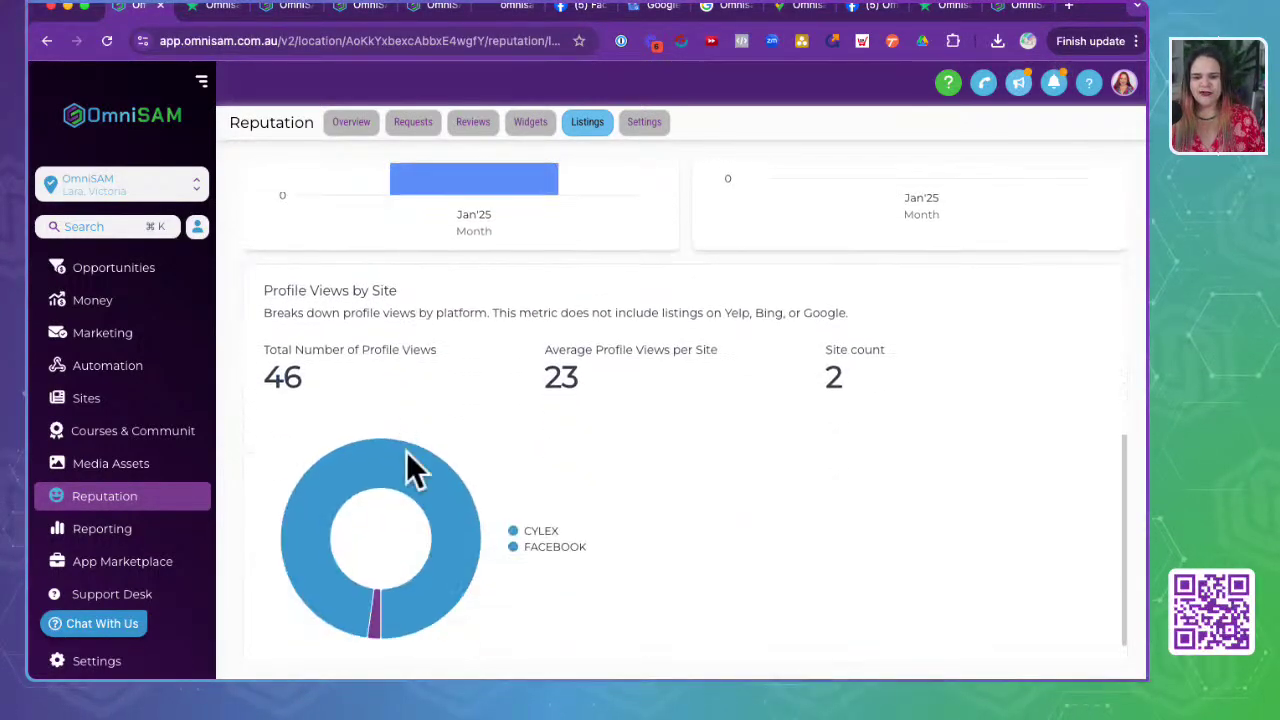
pyautogui.scroll(8, 414, 473)
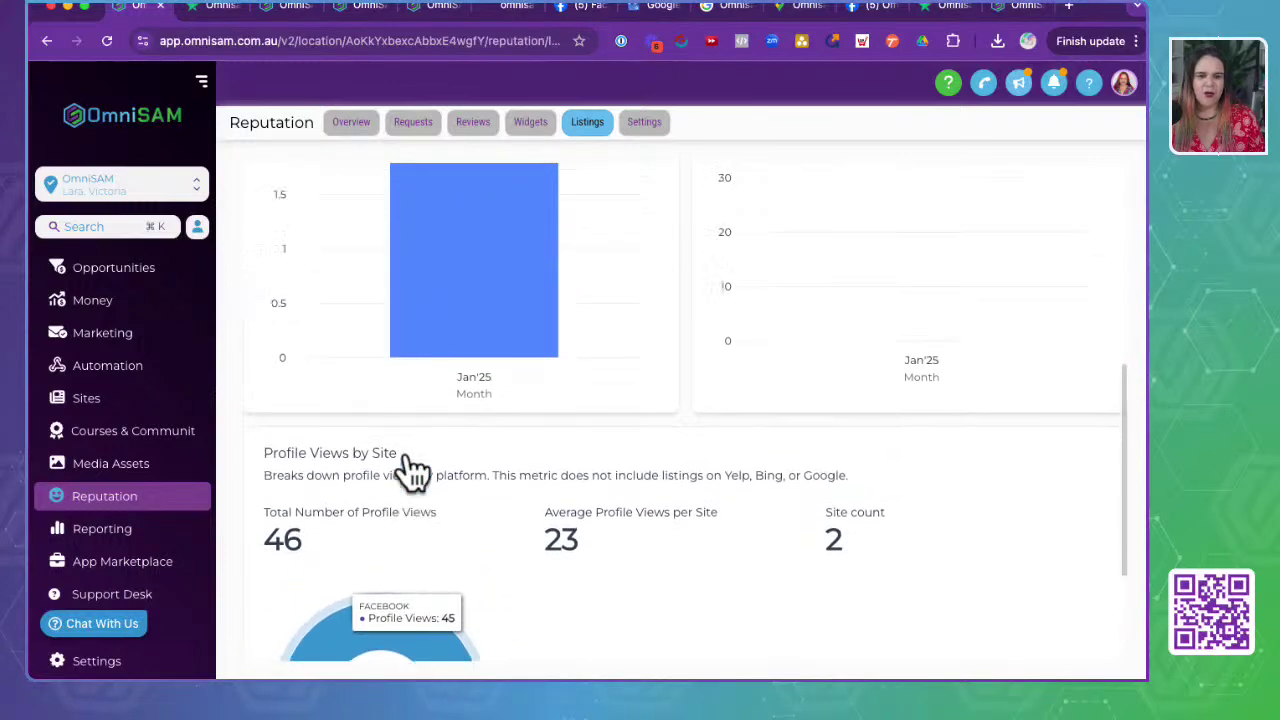
pyautogui.click(482, 214)
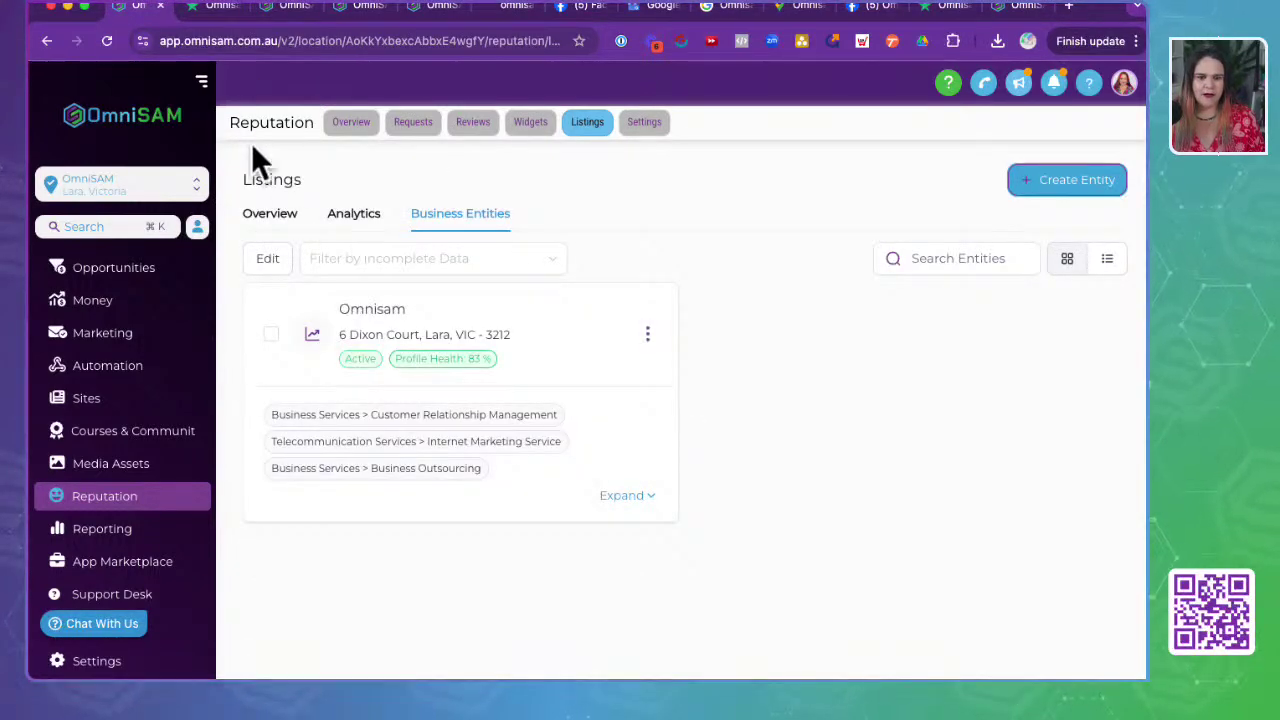
pyautogui.click(270, 214)
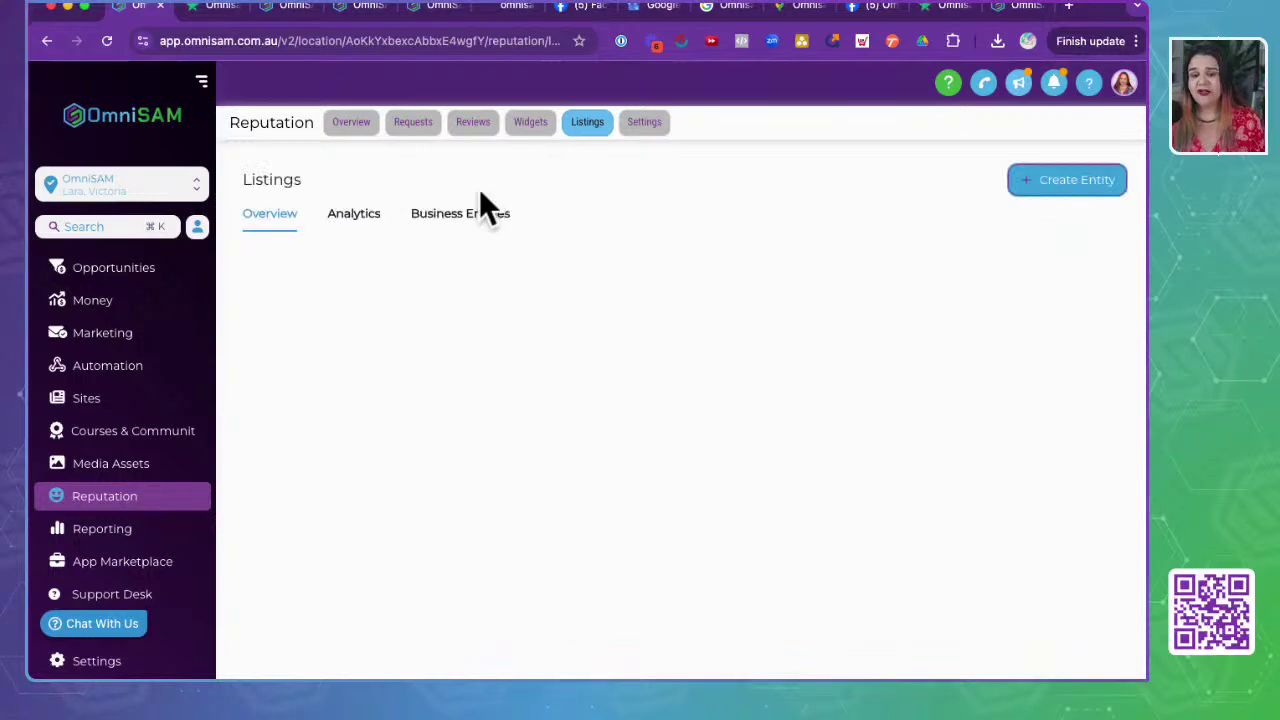
pyautogui.scroll(-5, 606, 449)
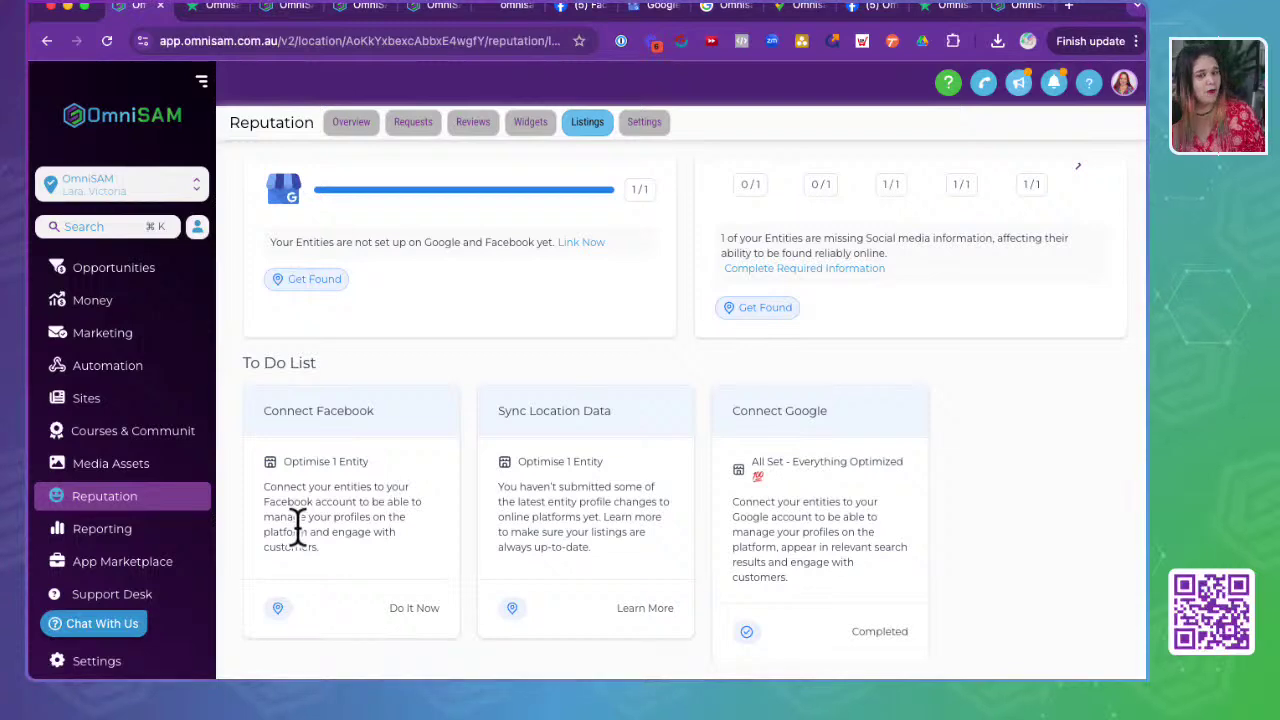
pyautogui.scroll(5, 298, 525)
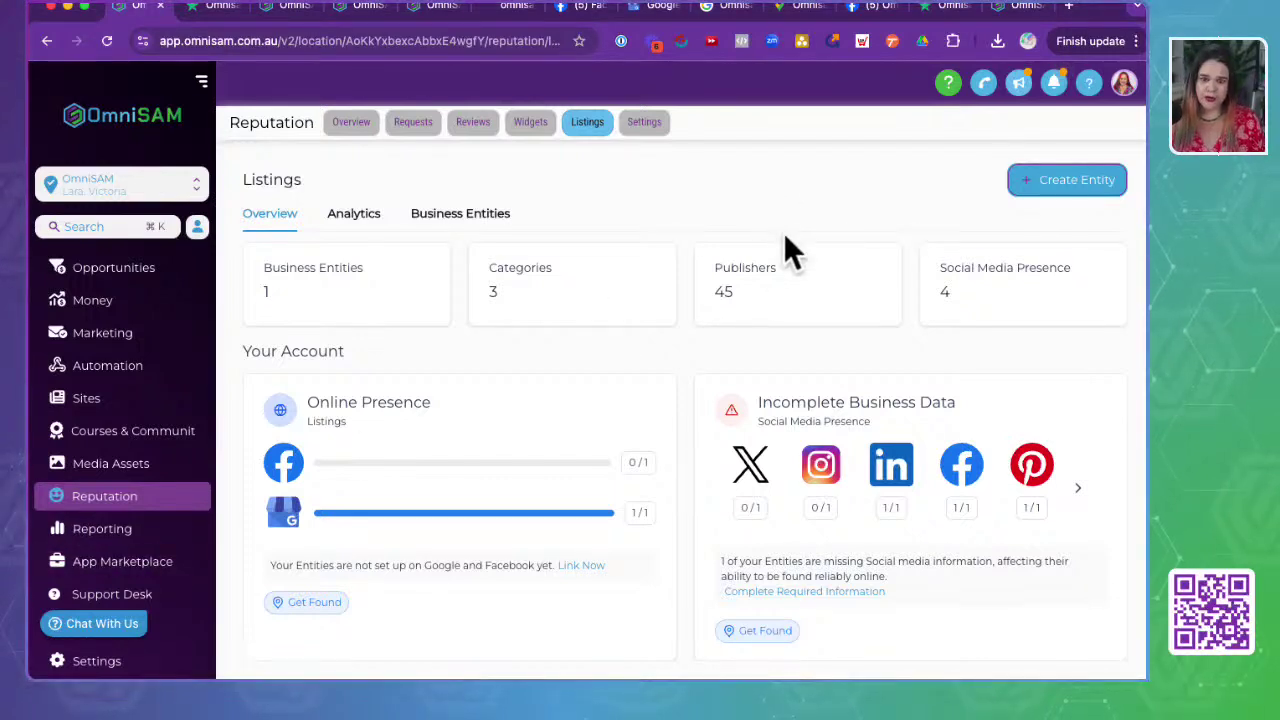
# - Search the account switcher for the client and switch to the burnout coach sub-account
pyautogui.click(102, 186)
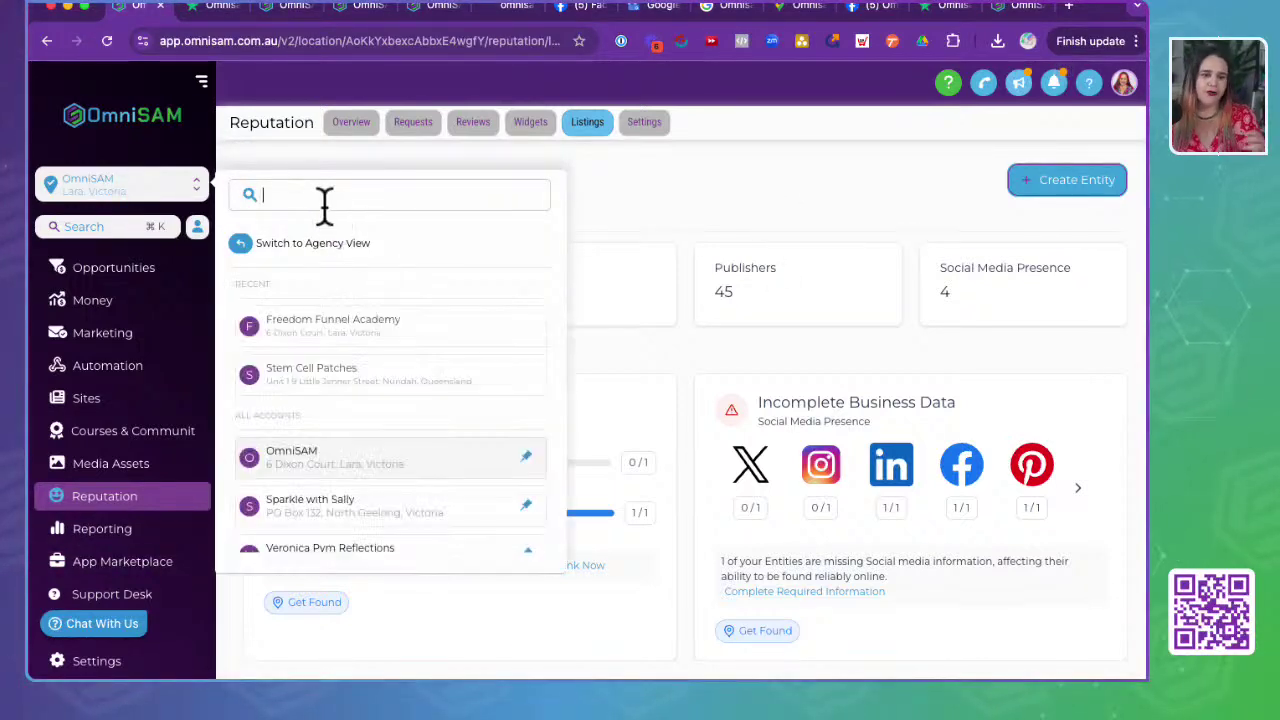
pyautogui.write('jack')
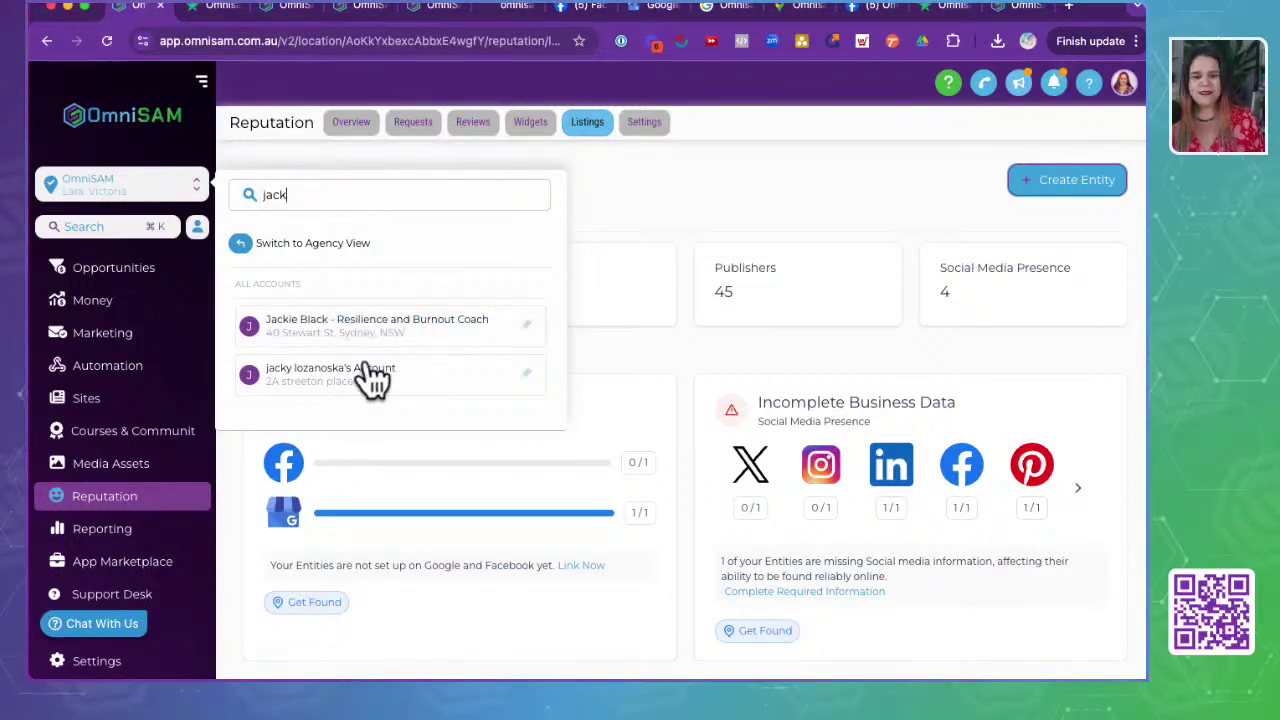
pyautogui.click(330, 328)
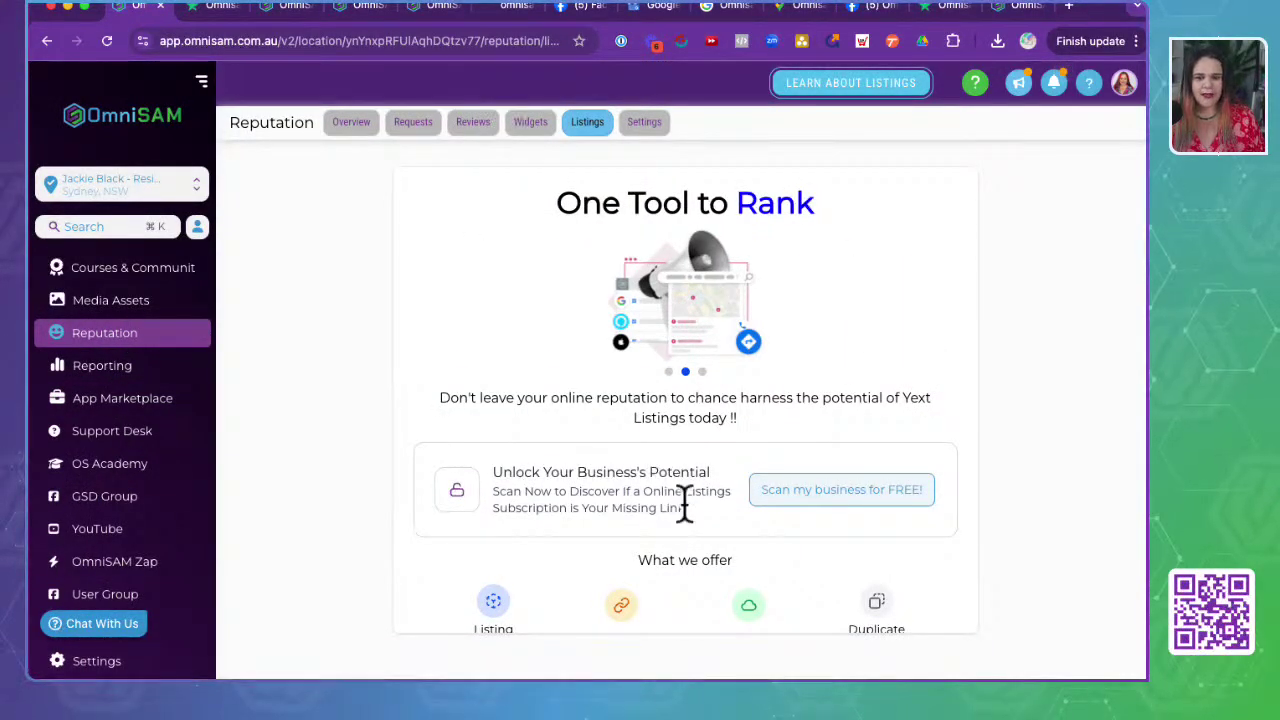
pyautogui.scroll(-2, 686, 502)
pyautogui.scroll(2, 684, 505)
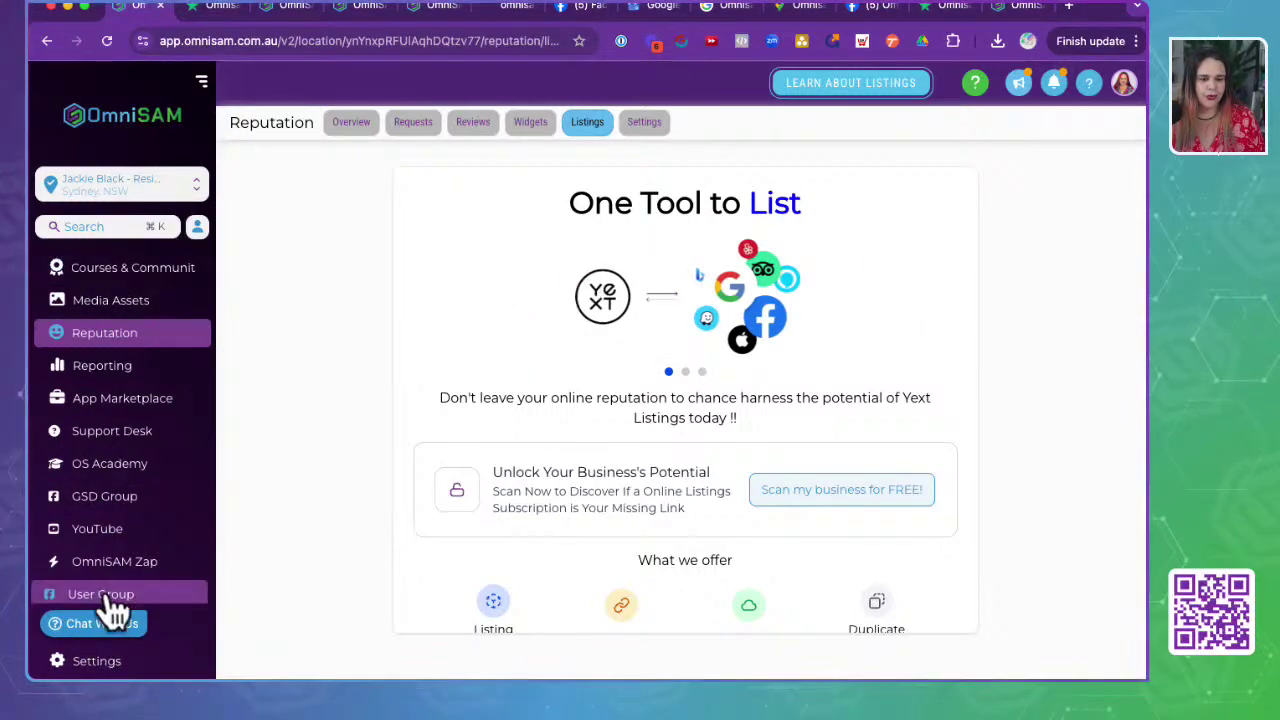
pyautogui.scroll(3, 129, 394)
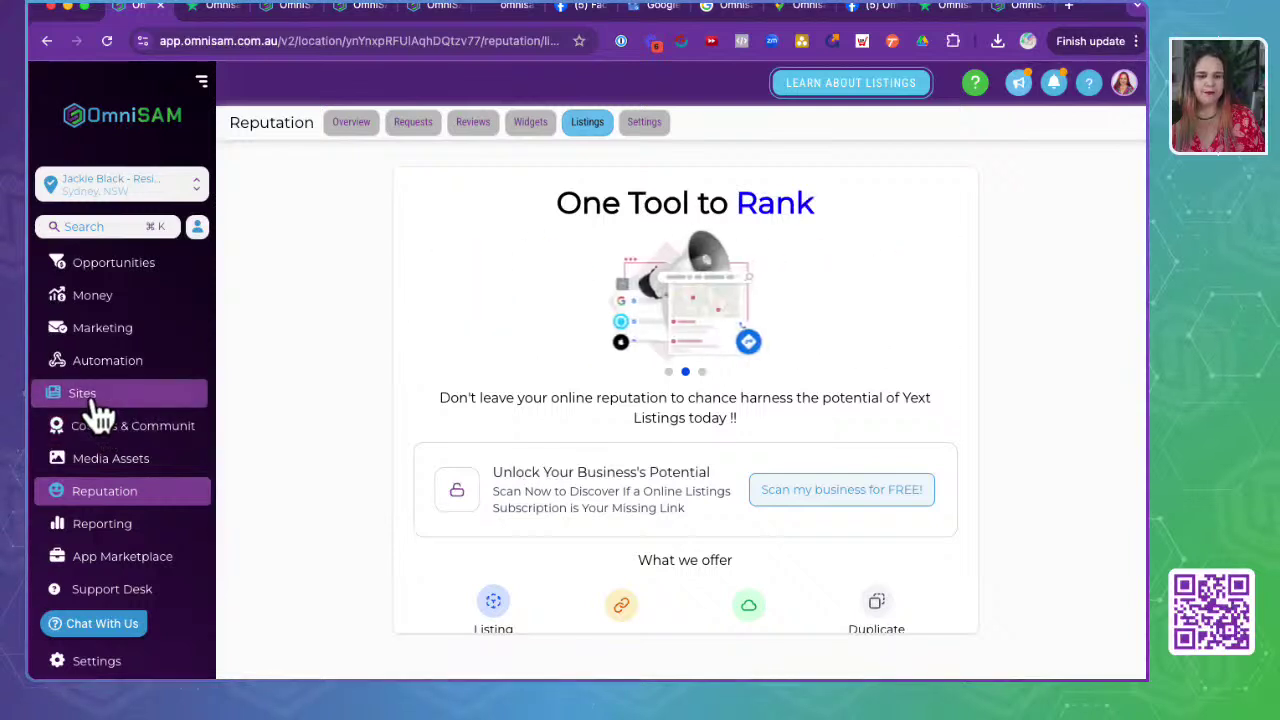
# - From Sites, open the Stage 7: Reviews & Referrals (1) funnel and launch its Referral Page live in a new tab
pyautogui.click(95, 400)
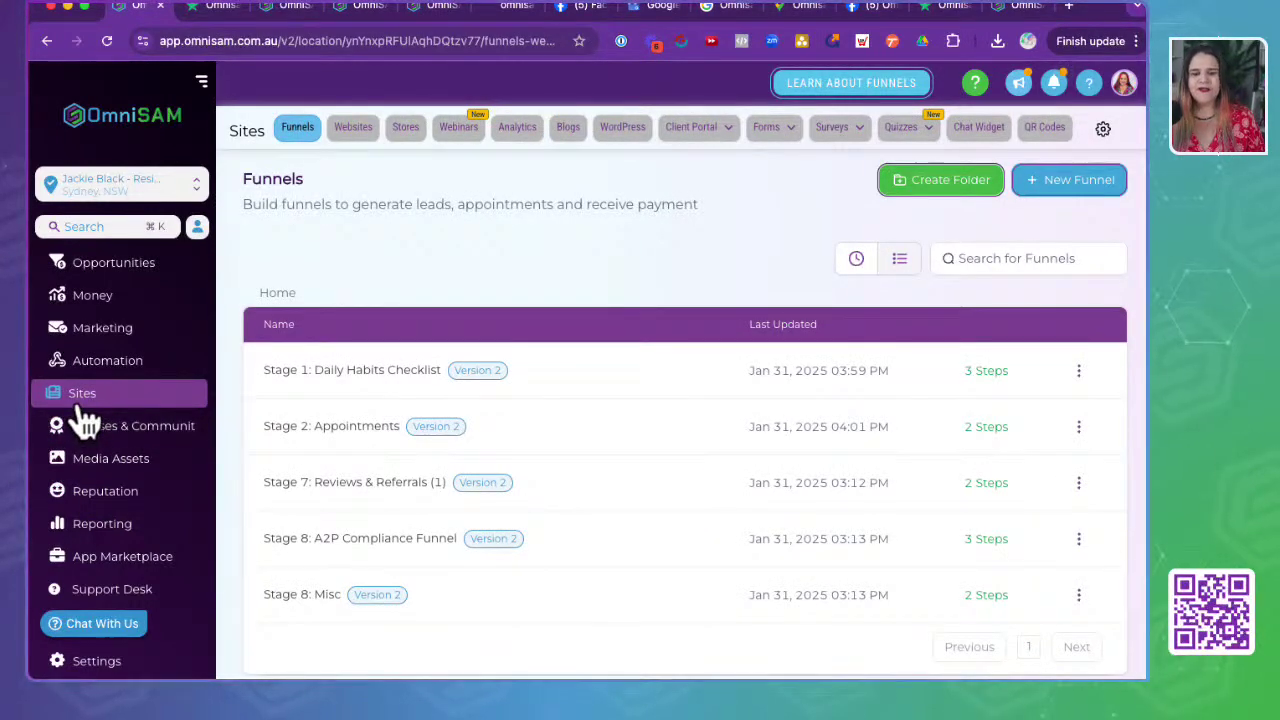
pyautogui.click(372, 486)
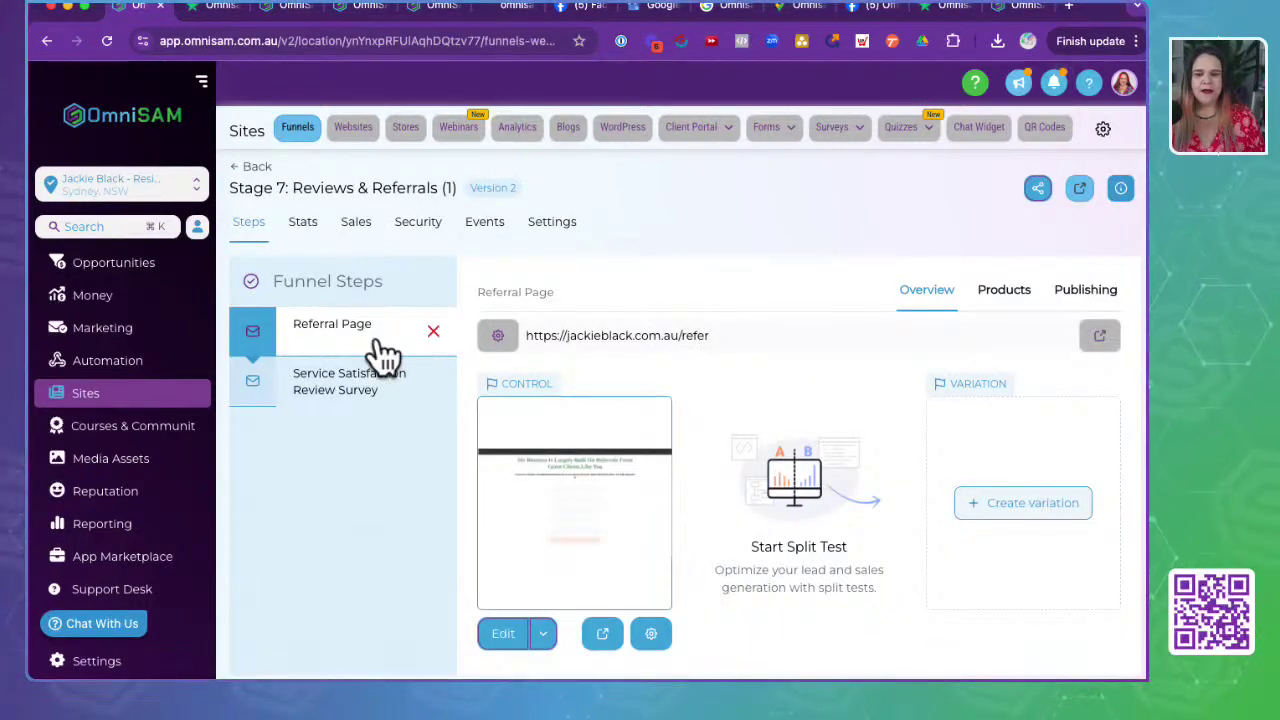
pyautogui.moveTo(709, 335); pyautogui.dragTo(503, 334)
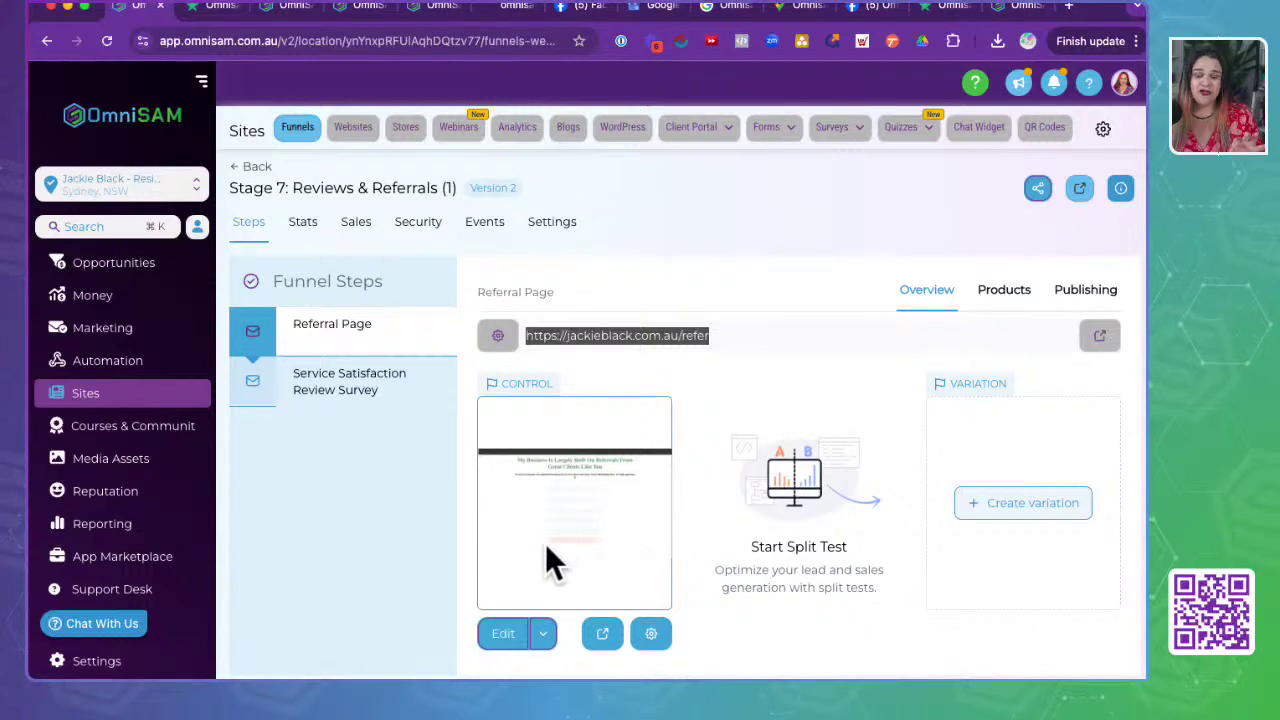
pyautogui.tripleClick(636, 342)
pyautogui.click(636, 342)
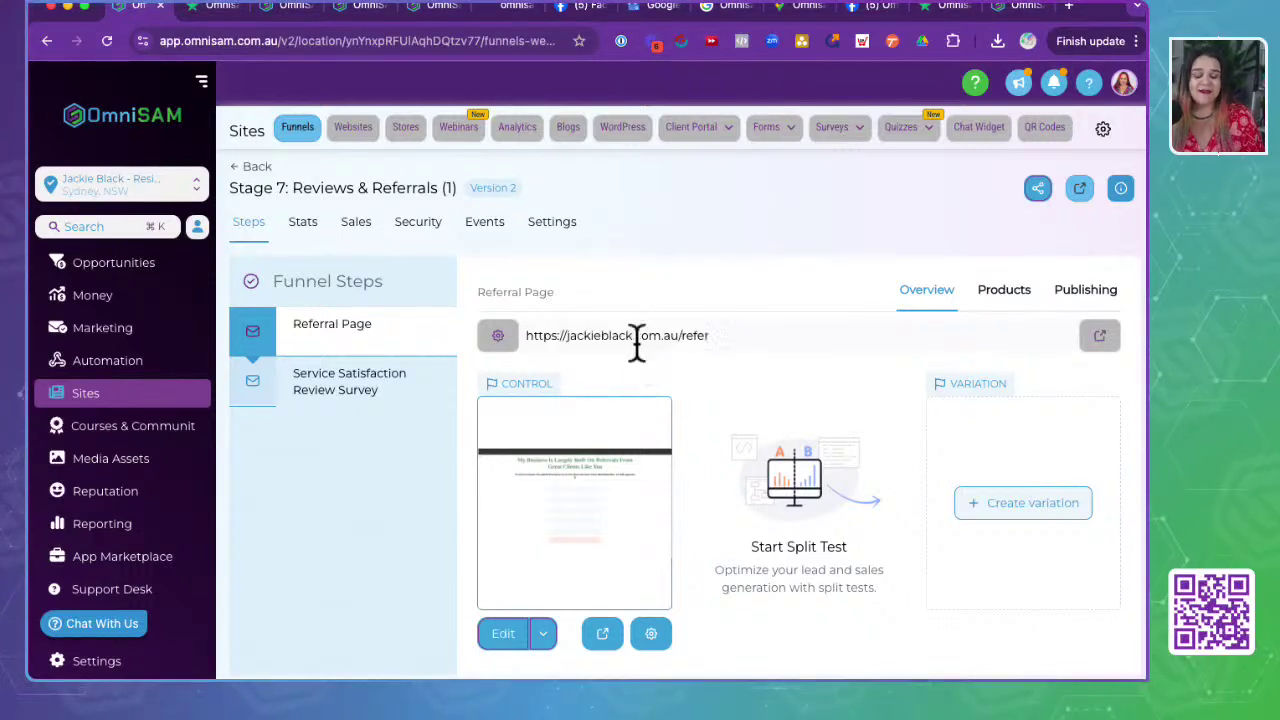
pyautogui.click(605, 633)
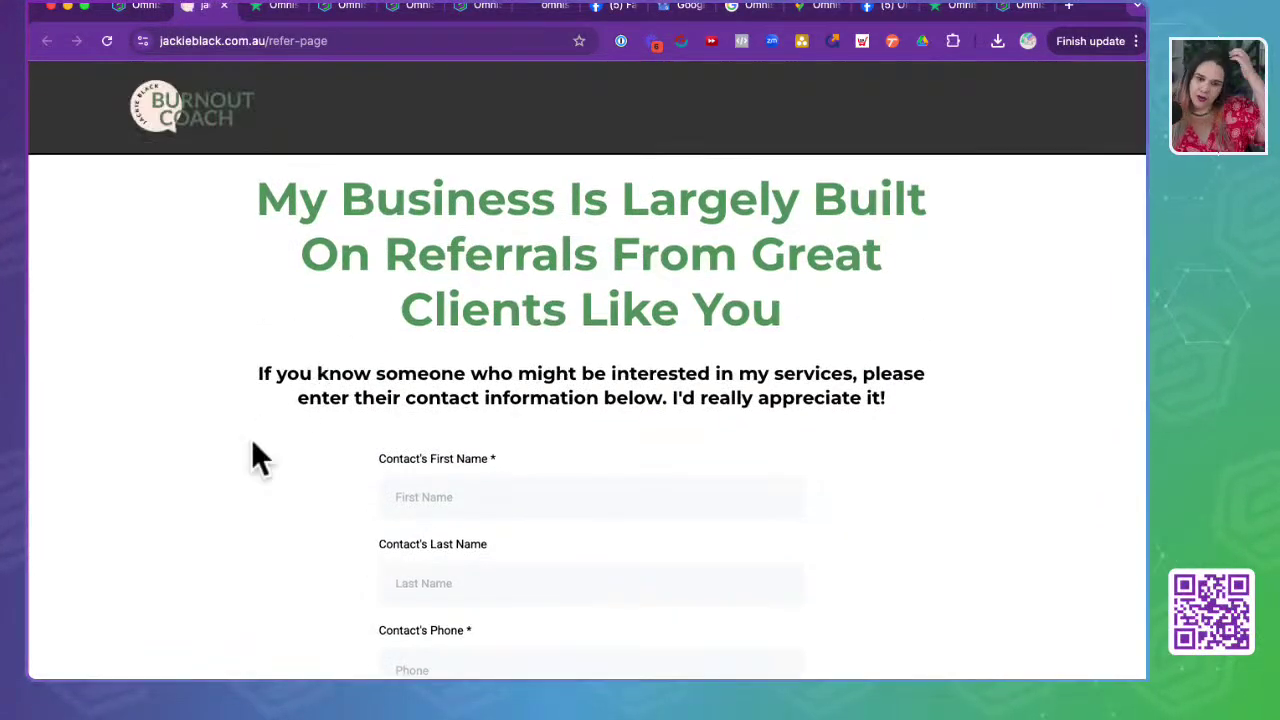
# - Back in the funnel, open the Service Satisfaction Review Survey step's live page in a new tab
pyautogui.scroll(-4, 251, 455)
pyautogui.scroll(4, 251, 455)
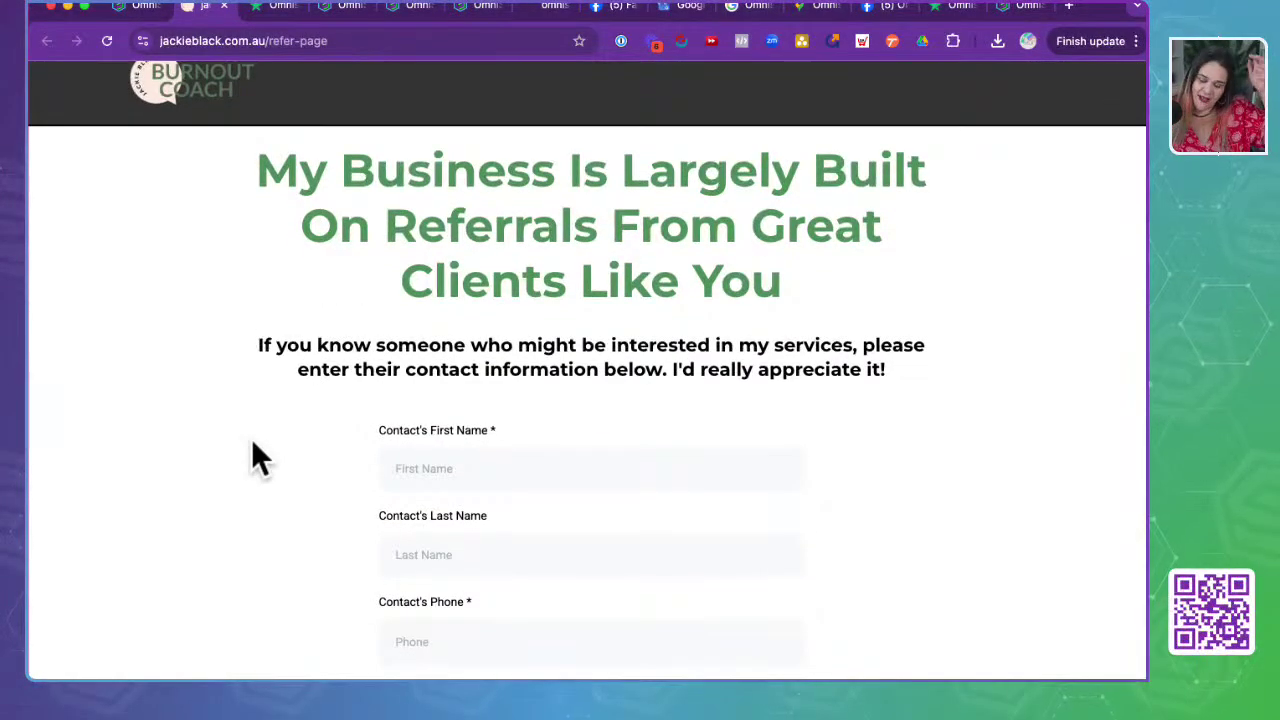
pyautogui.scroll(-5, 253, 445)
pyautogui.scroll(6, 253, 445)
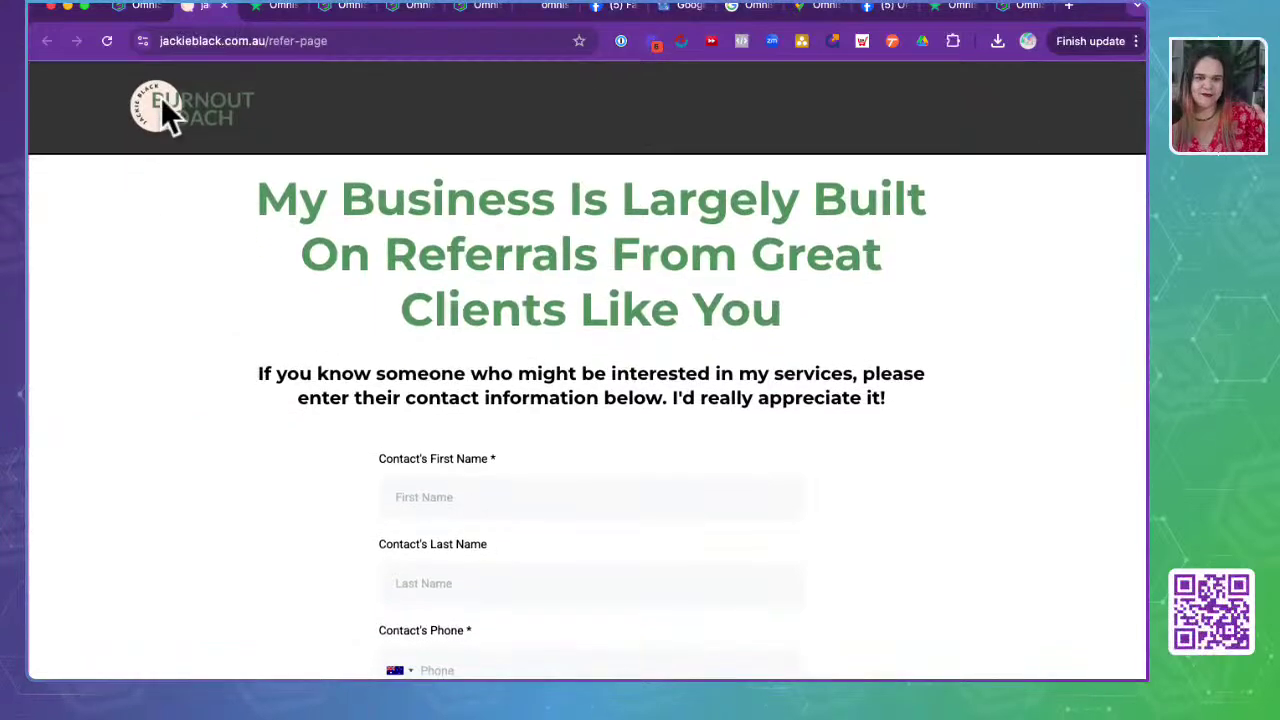
pyautogui.click(138, 7)
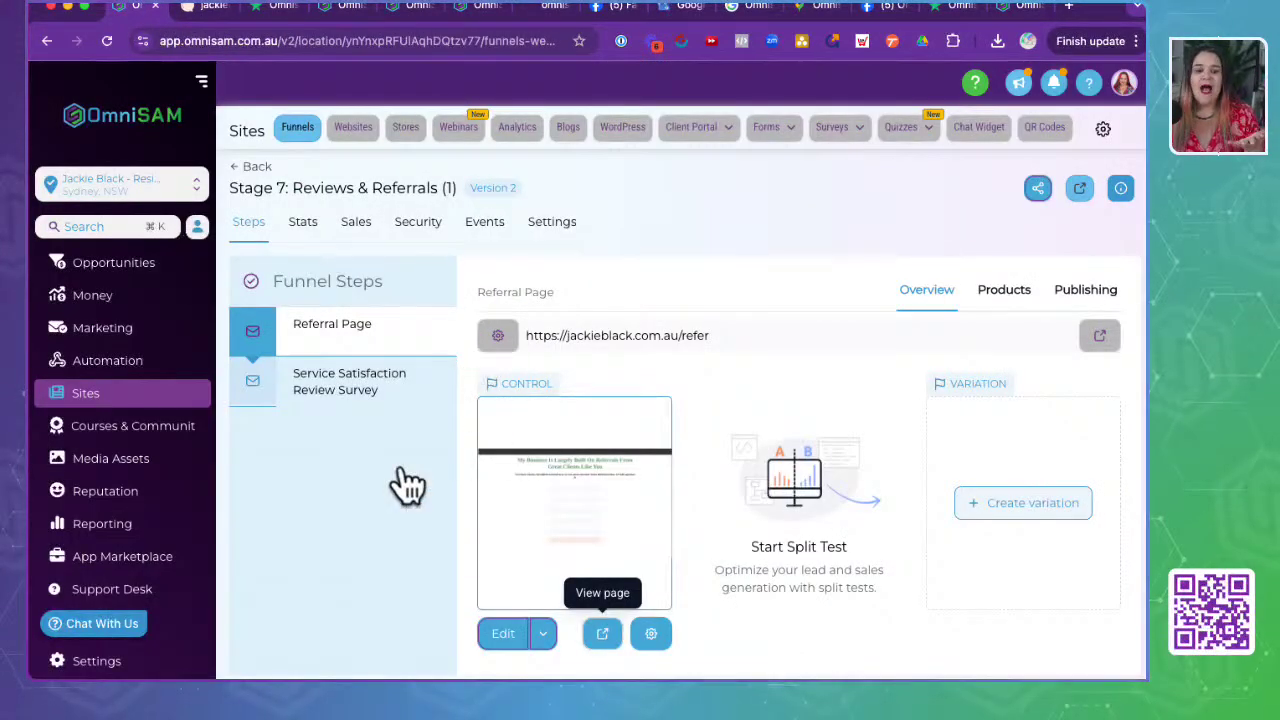
pyautogui.click(340, 390)
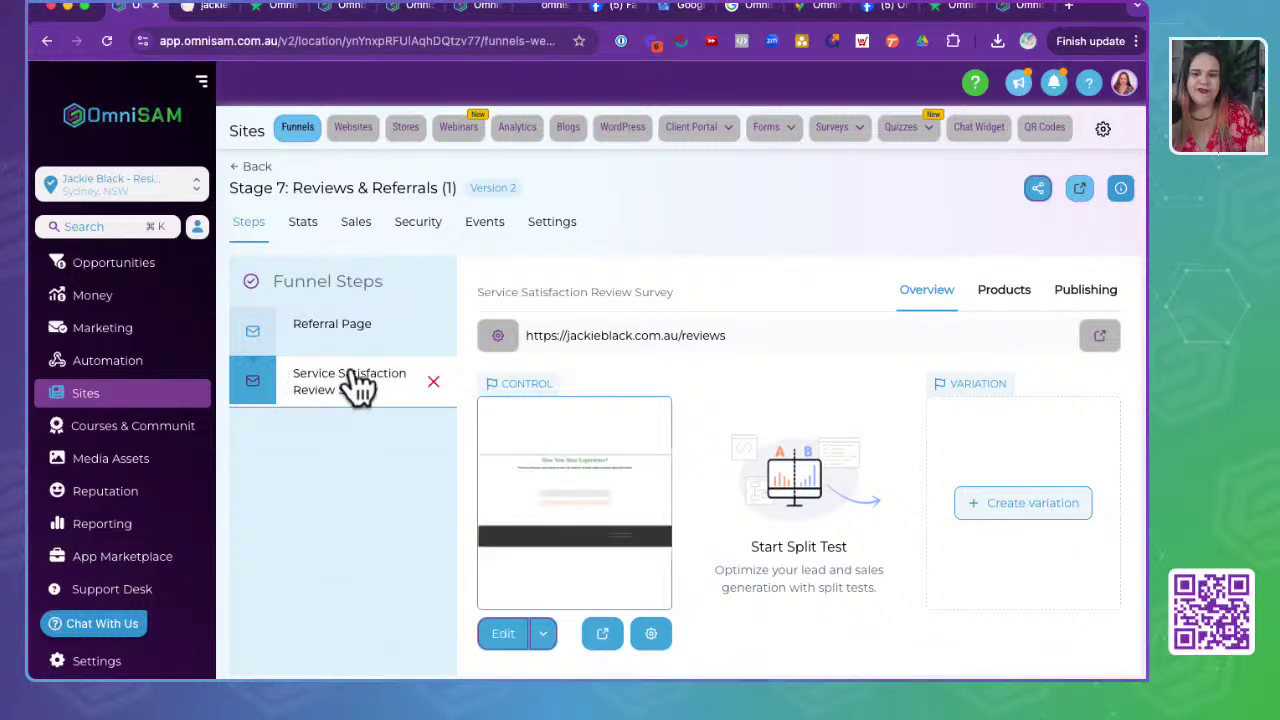
pyautogui.click(602, 634)
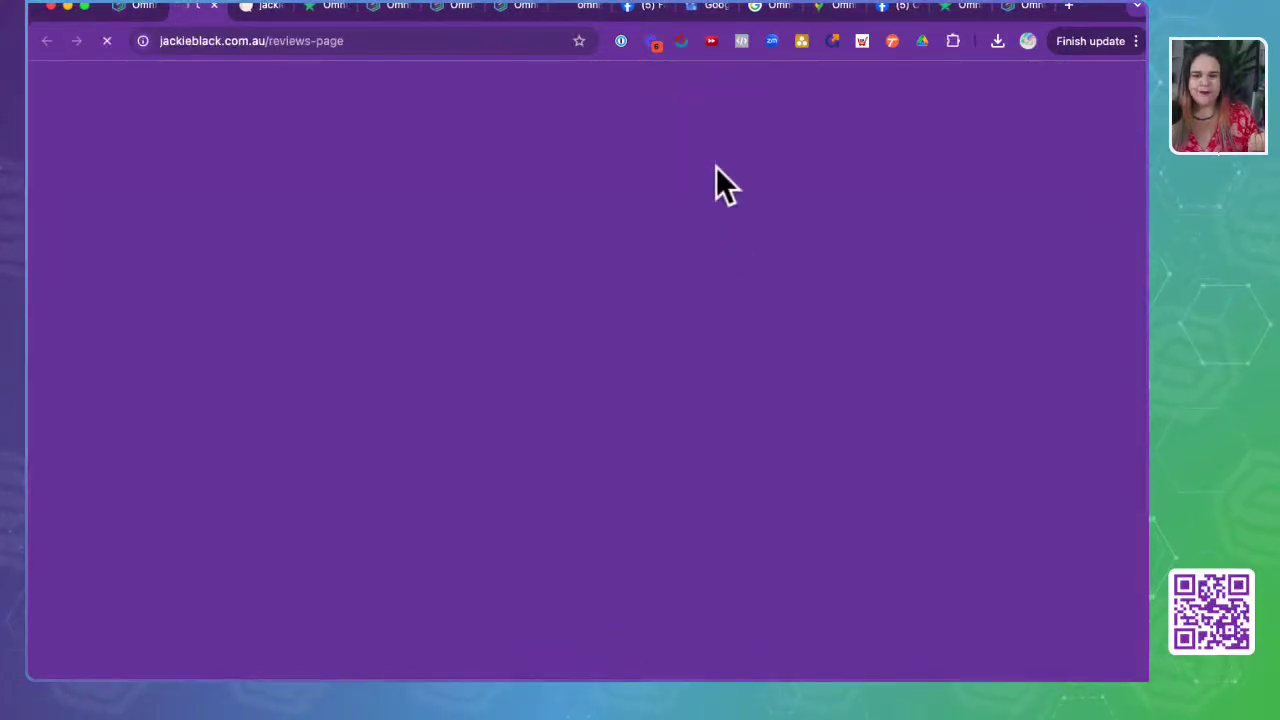
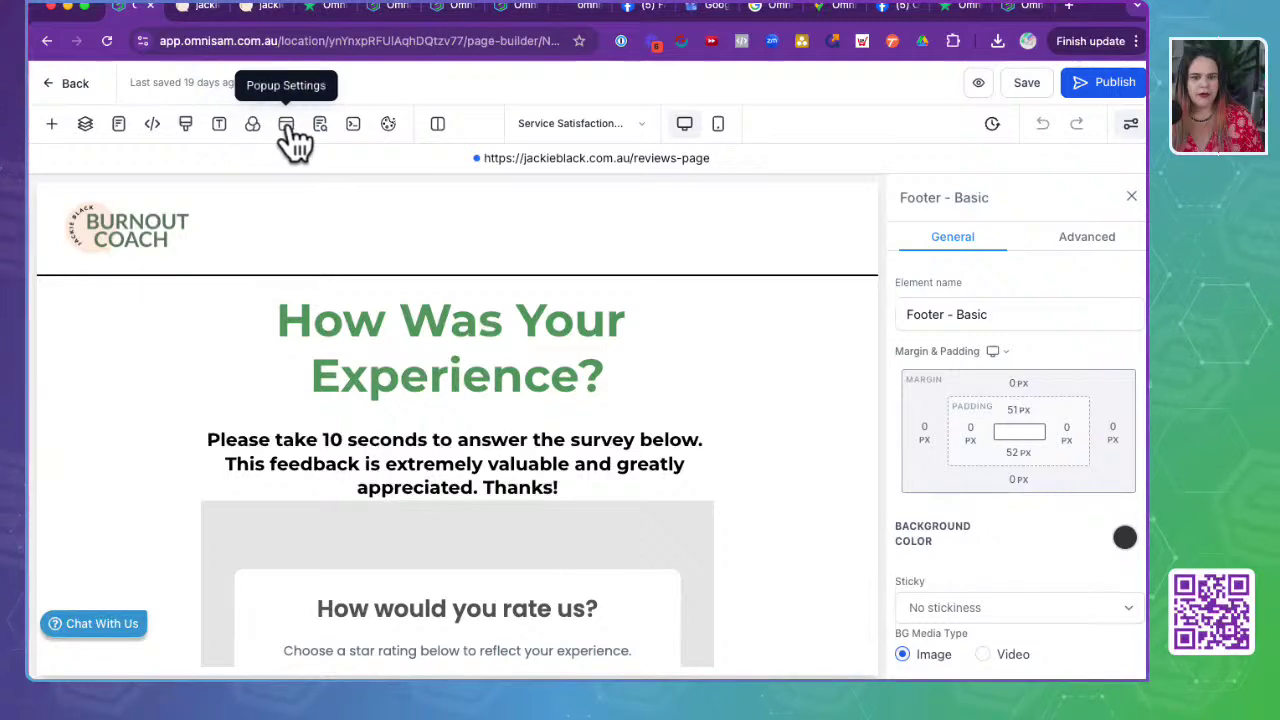
# - Select the star-rating review form on the reviews page to show its Form settings
pyautogui.scroll(-5, 310, 430)
pyautogui.click(310, 429)
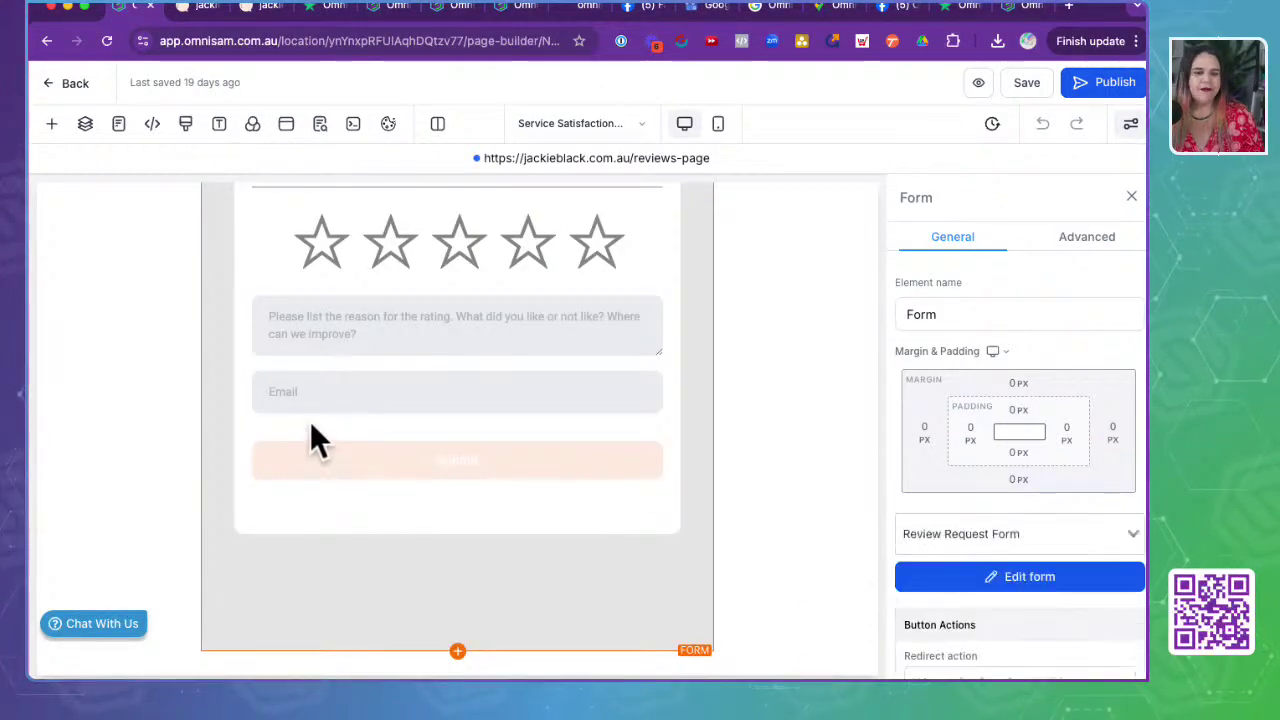
# - Open the Review Request Form in the form builder with the Edit form button
pyautogui.click(403, 445)
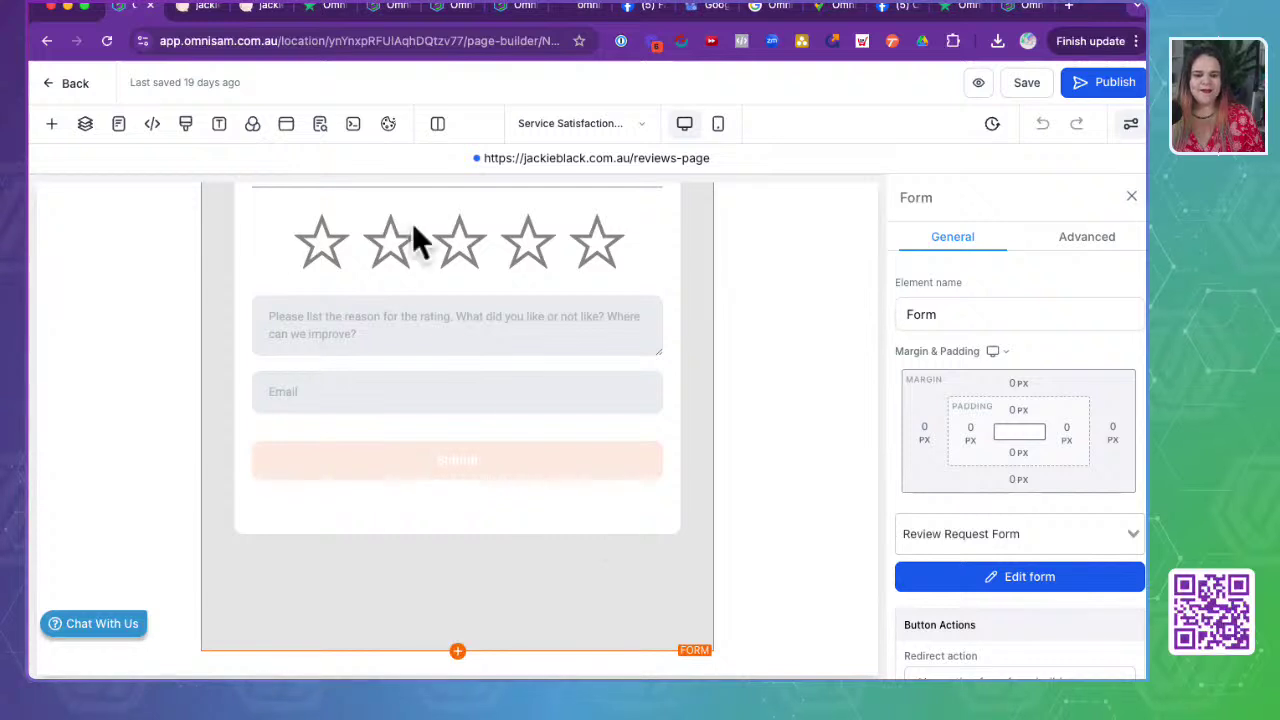
pyautogui.scroll(-3, 451, 443)
pyautogui.scroll(-1, 1045, 505)
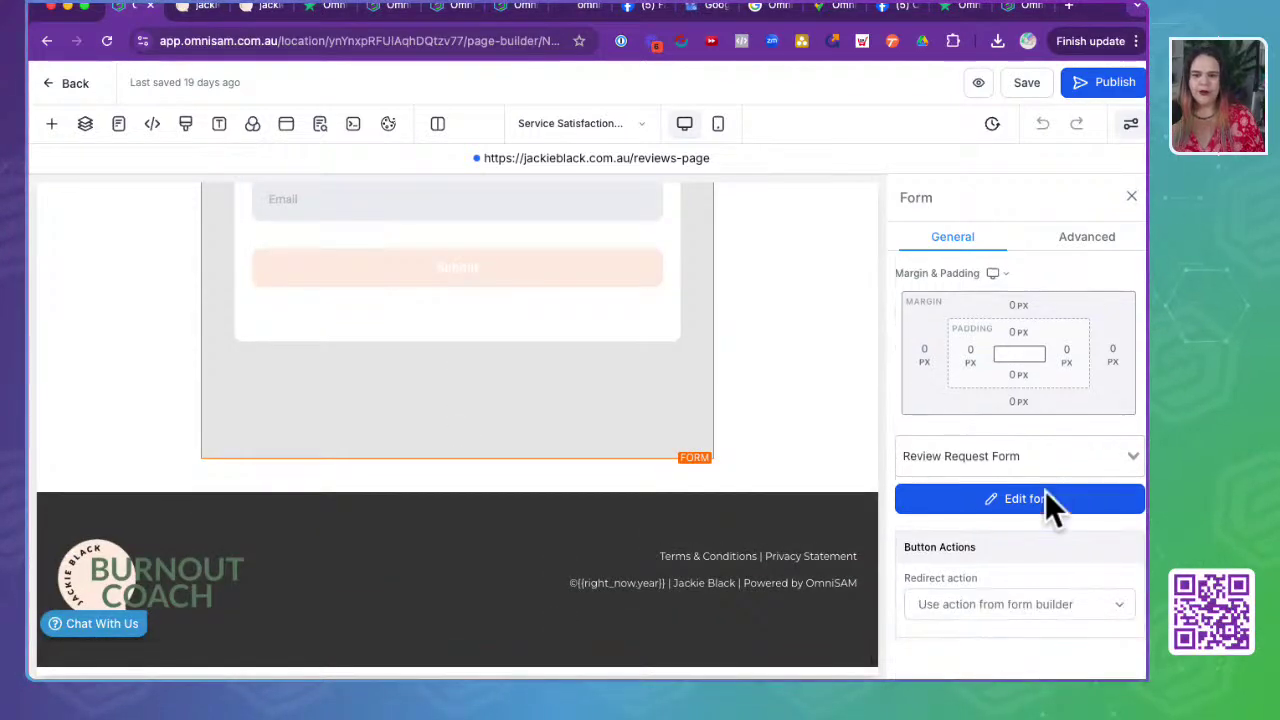
pyautogui.click(1006, 502)
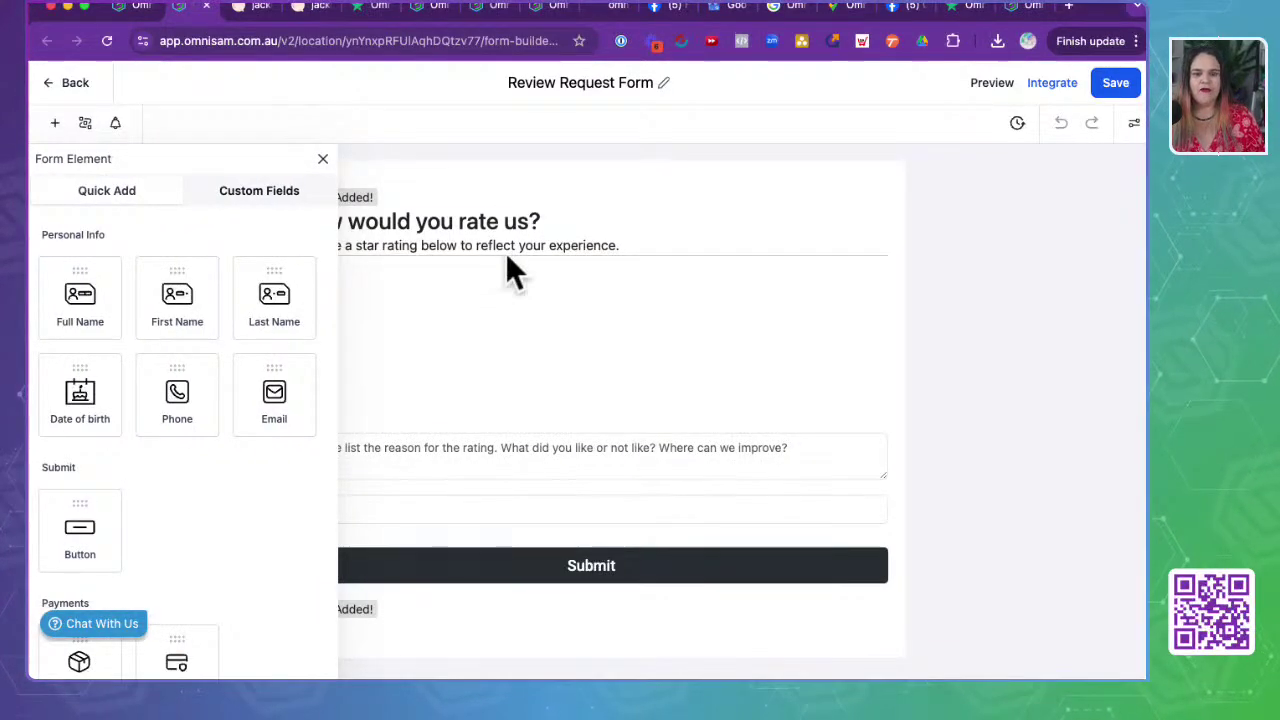
# - Close the element list, inspect the Email field's Hidden setting, and open Add Conditional Logic
pyautogui.click(323, 159)
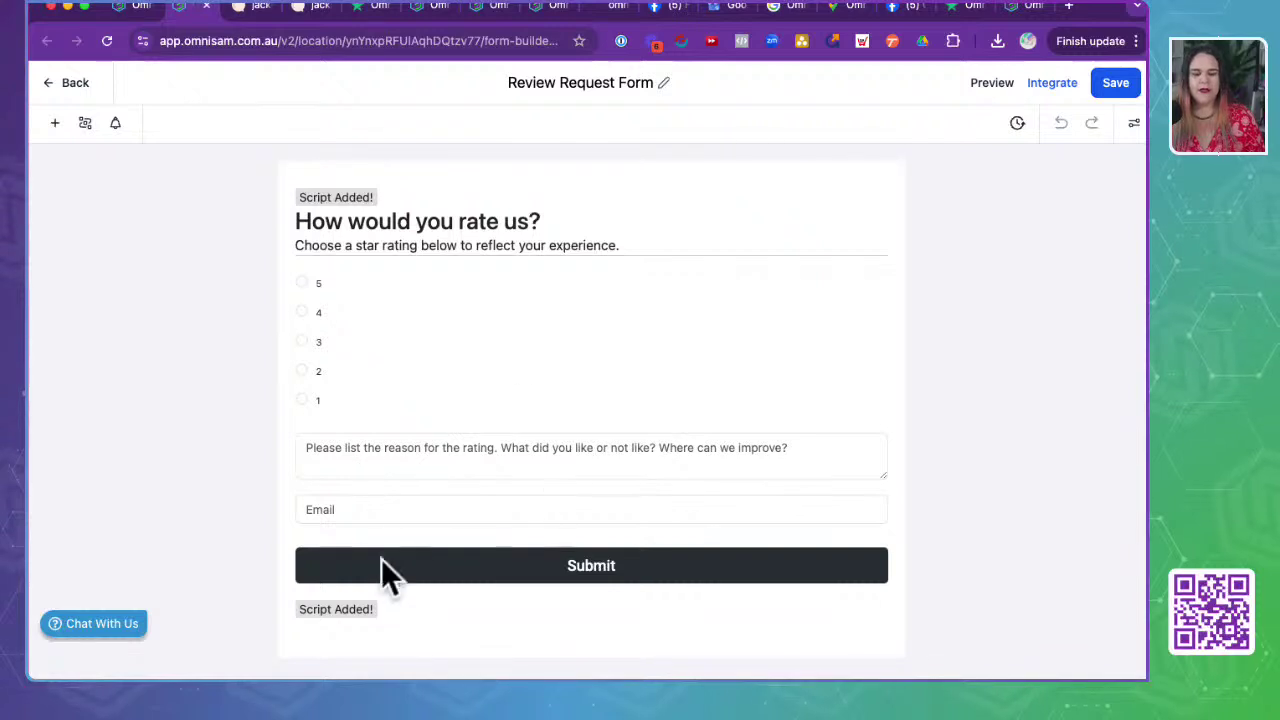
pyautogui.click(326, 513)
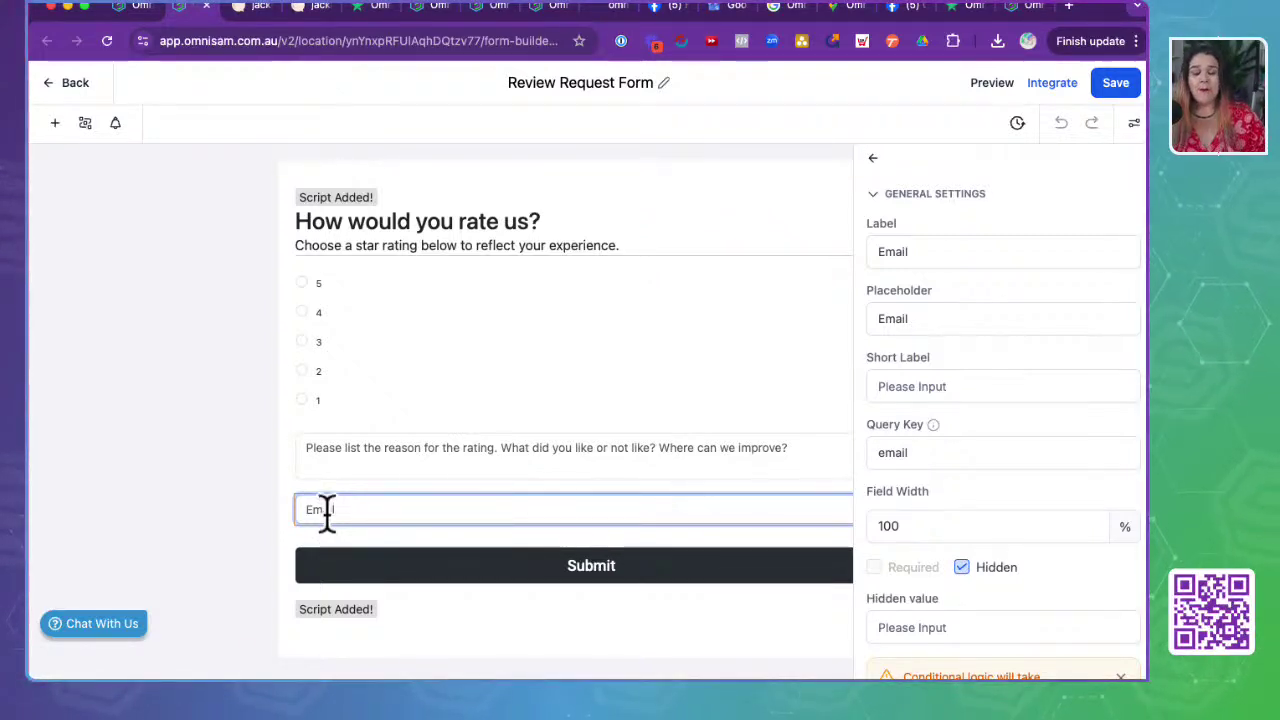
pyautogui.click(308, 507)
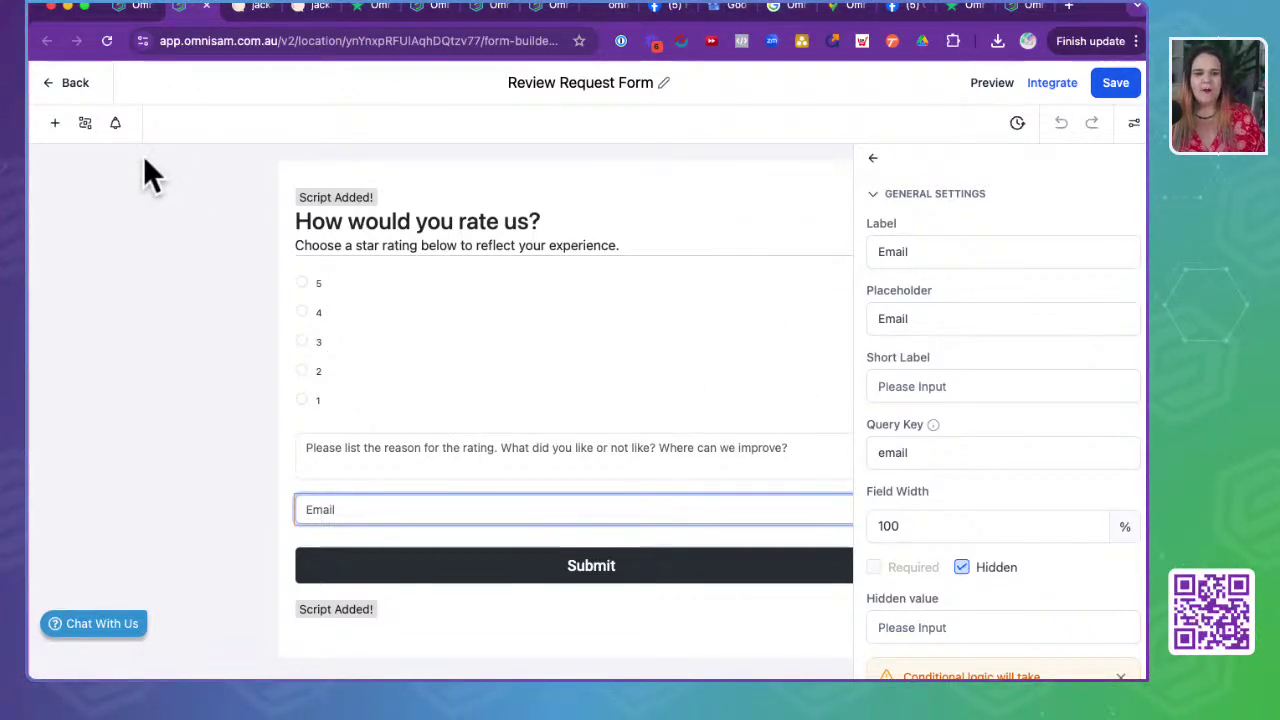
pyautogui.click(85, 122)
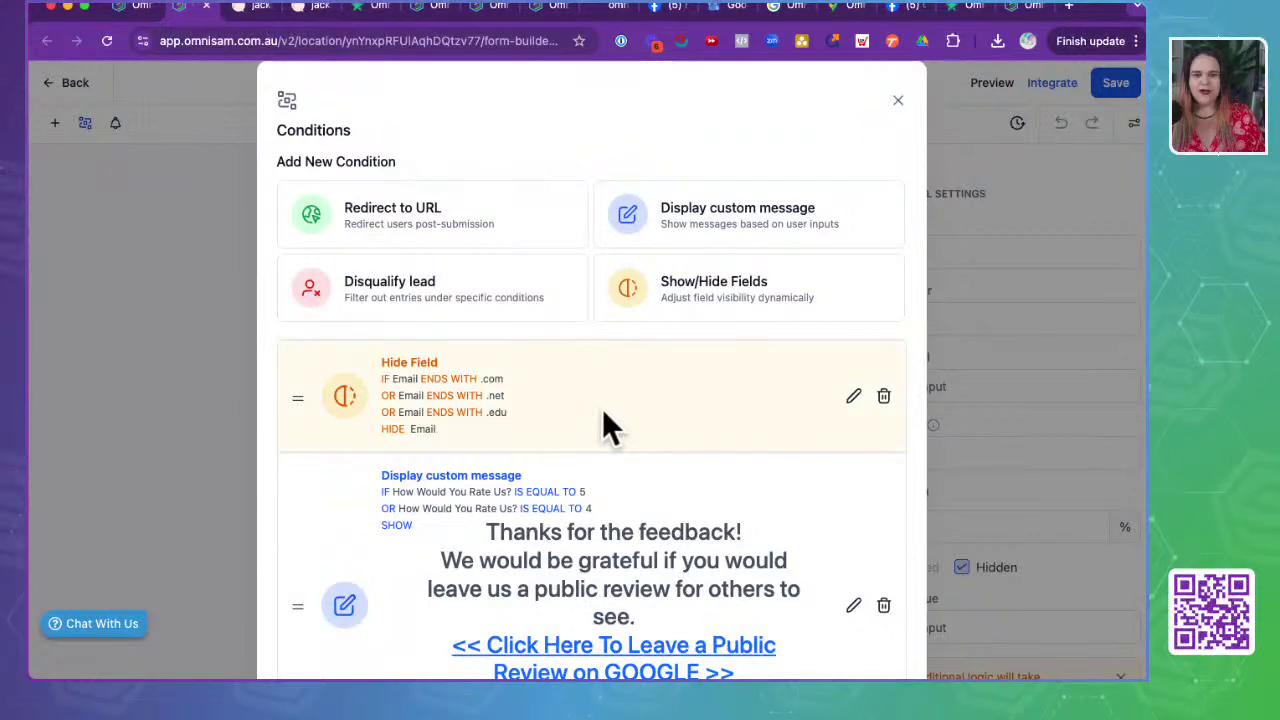
# - Open the Hide Field rule for editing in the Conditions dialog
pyautogui.scroll(-2, 602, 408)
pyautogui.scroll(2, 602, 408)
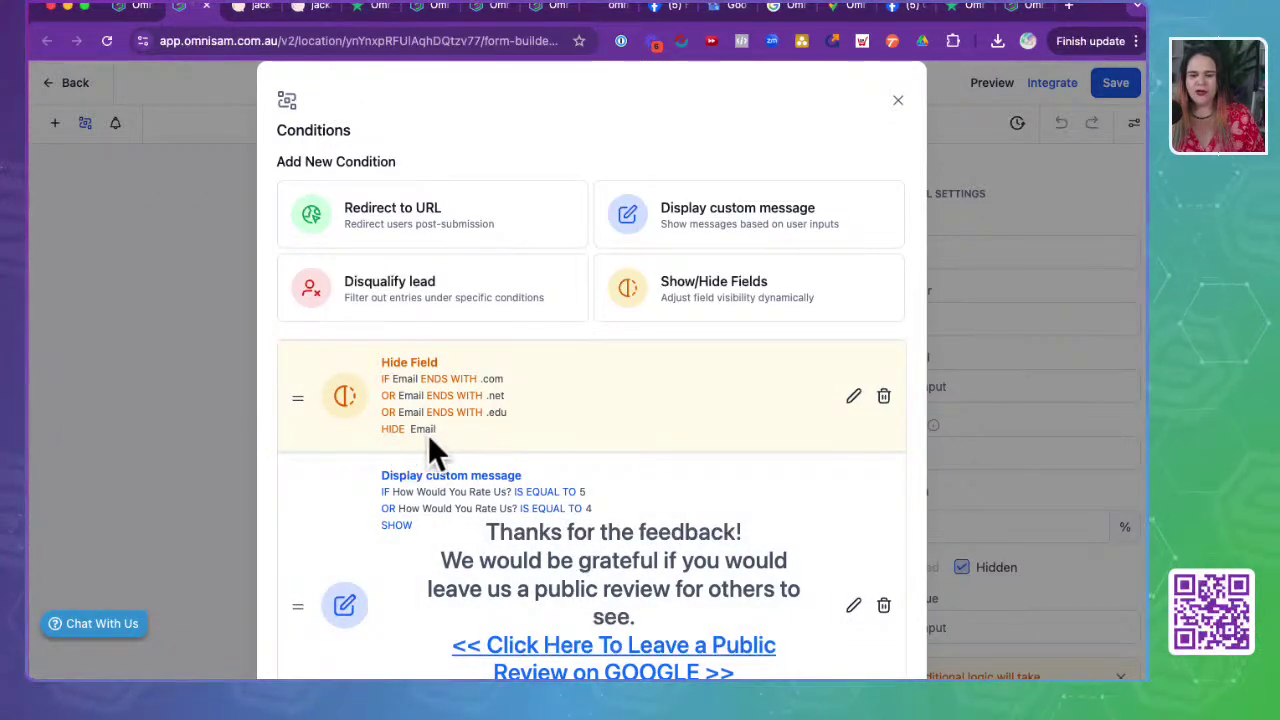
pyautogui.click(853, 398)
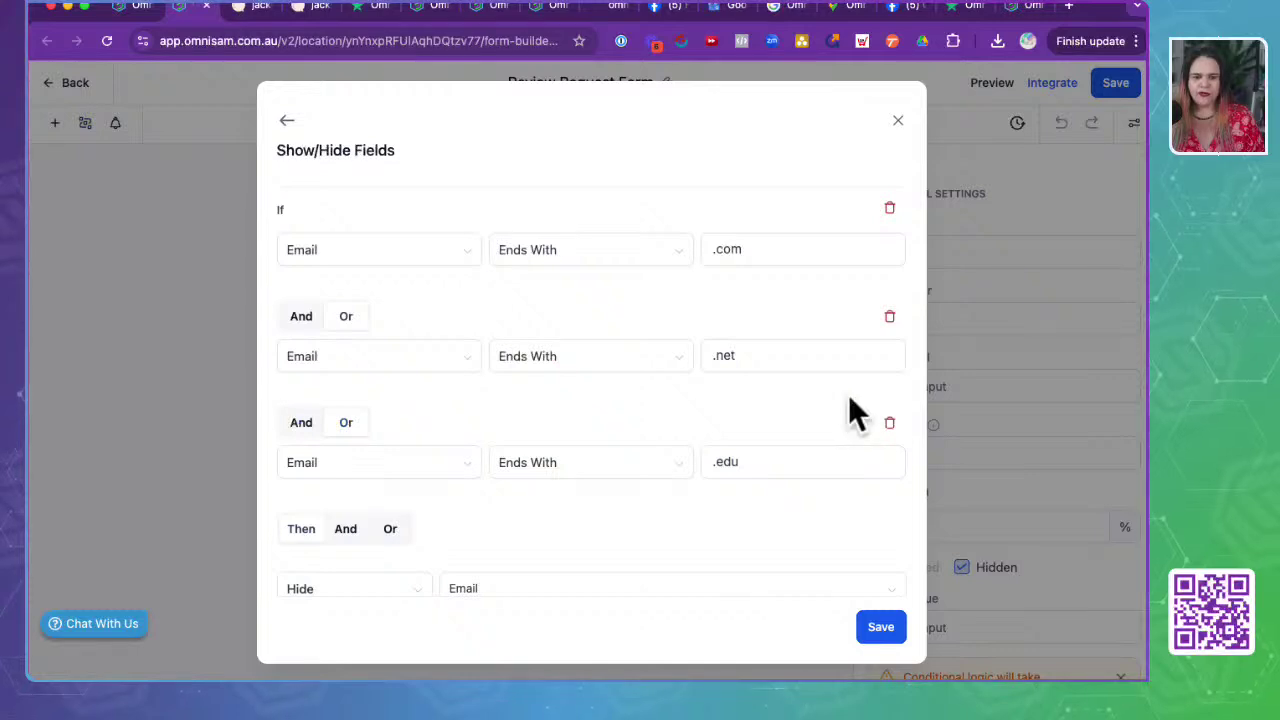
pyautogui.scroll(-1, 549, 512)
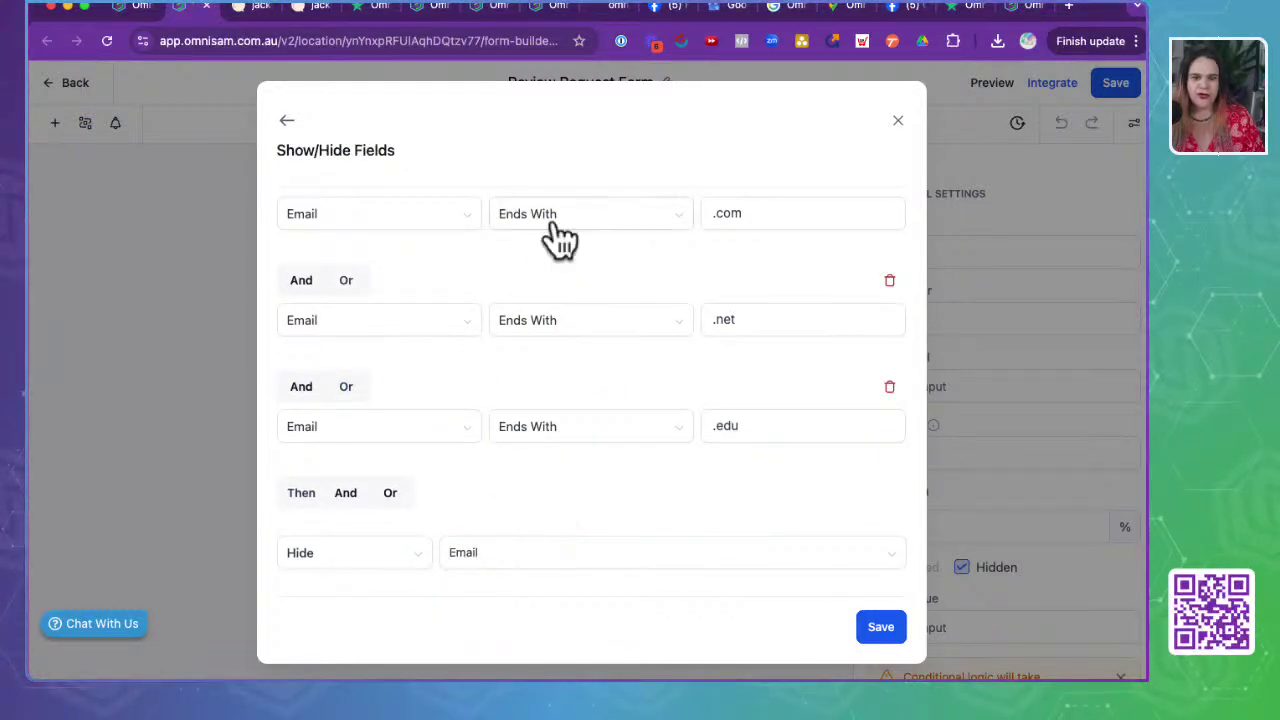
# - Add an And condition 'Email Ends With .com.au' to the rule and save it
pyautogui.click(343, 495)
pyautogui.click(350, 540)
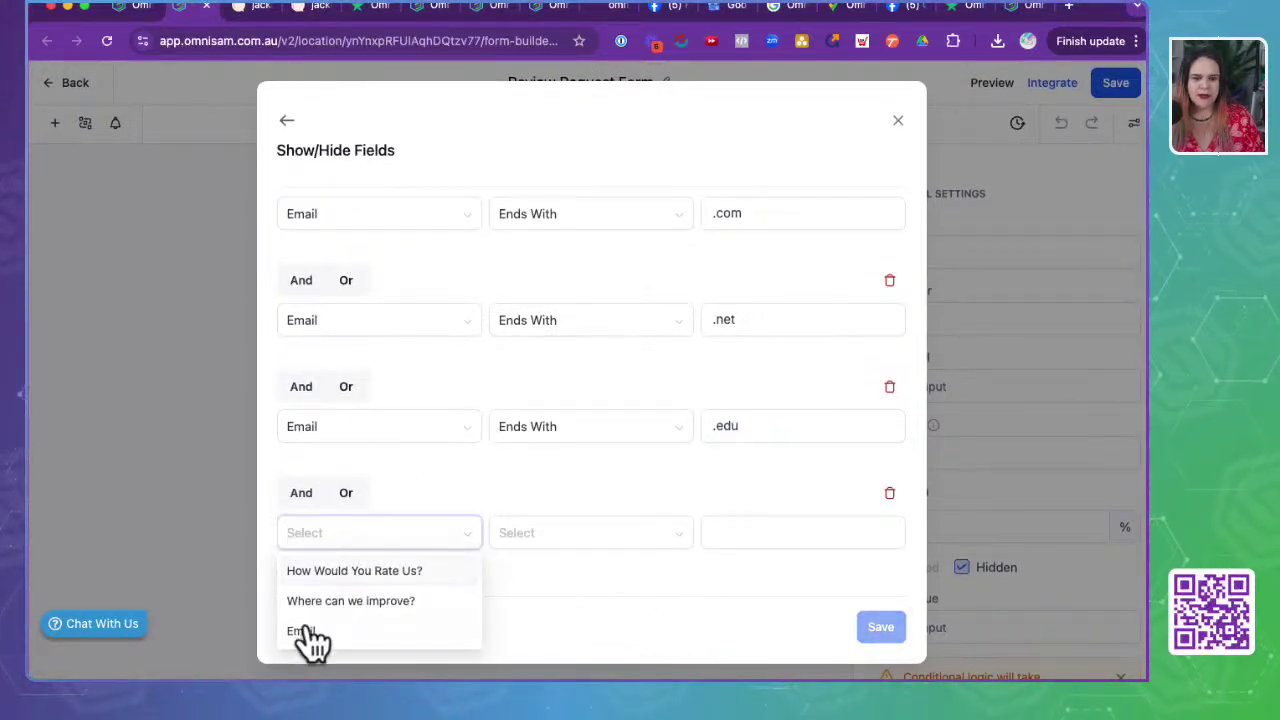
pyautogui.click(306, 630)
pyautogui.click(540, 548)
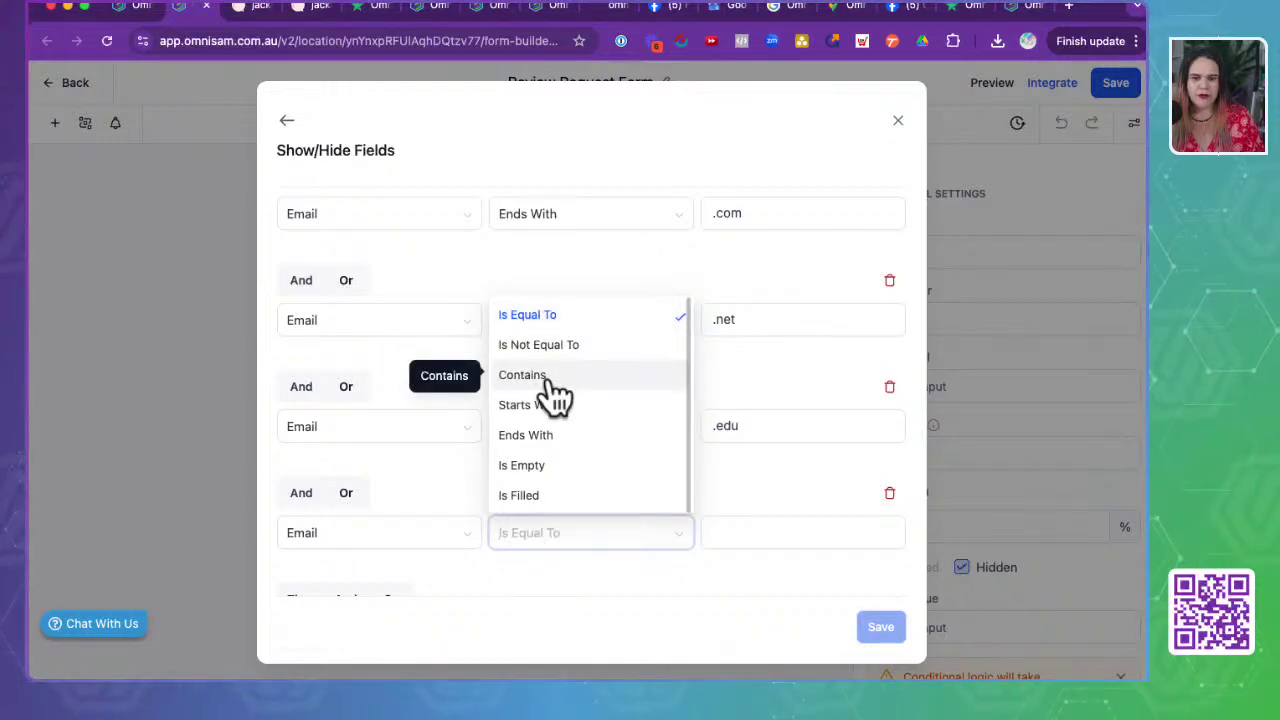
pyautogui.click(530, 437)
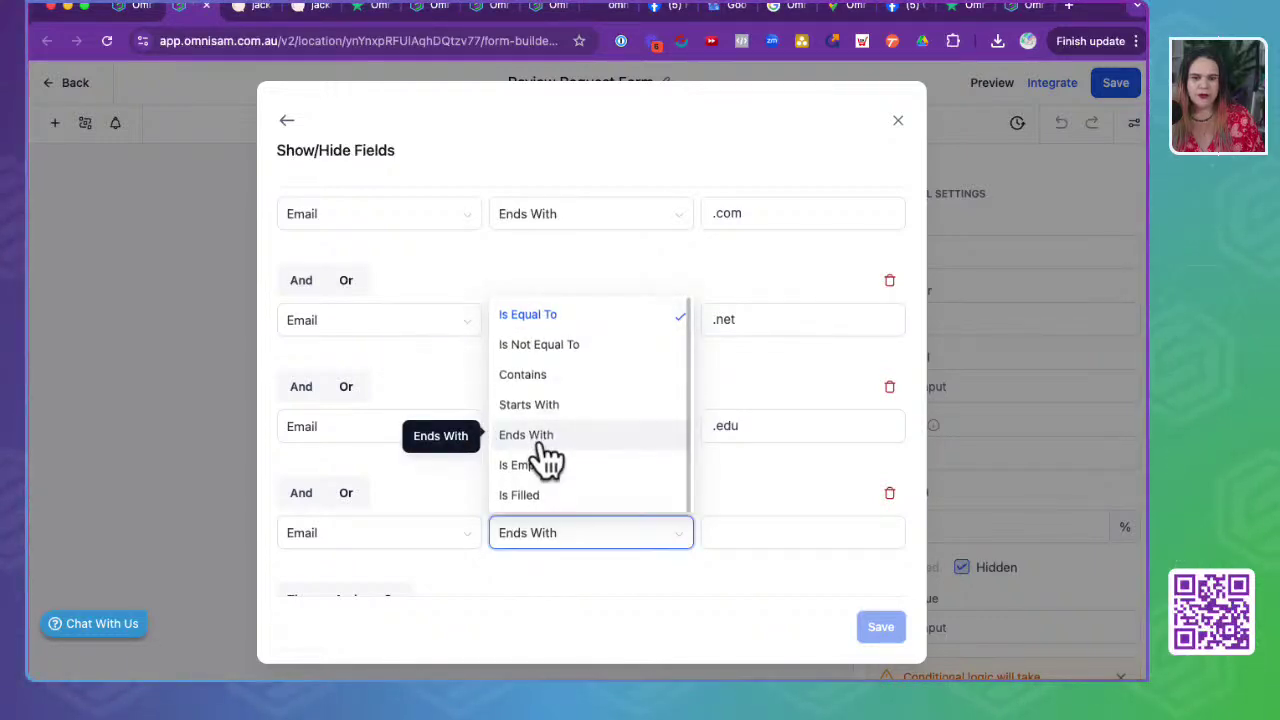
pyautogui.click(735, 532)
pyautogui.write('.com.a')
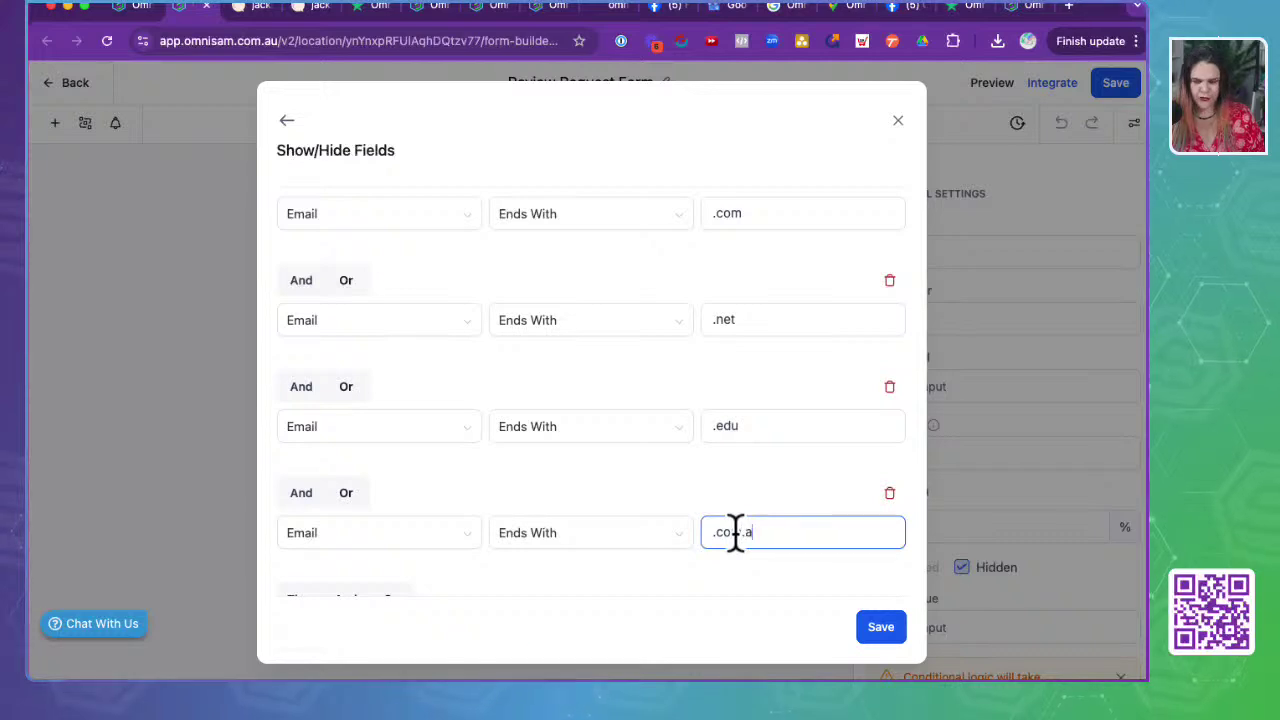
pyautogui.write('u')
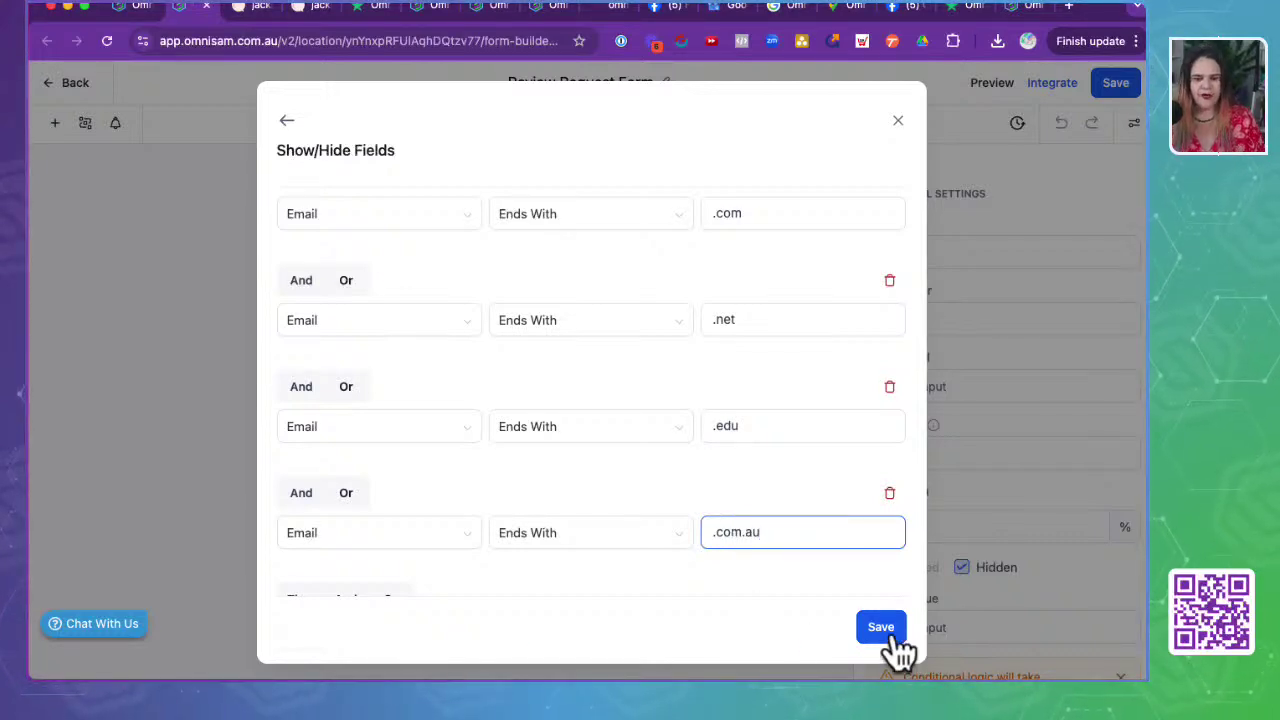
pyautogui.scroll(-2, 710, 498)
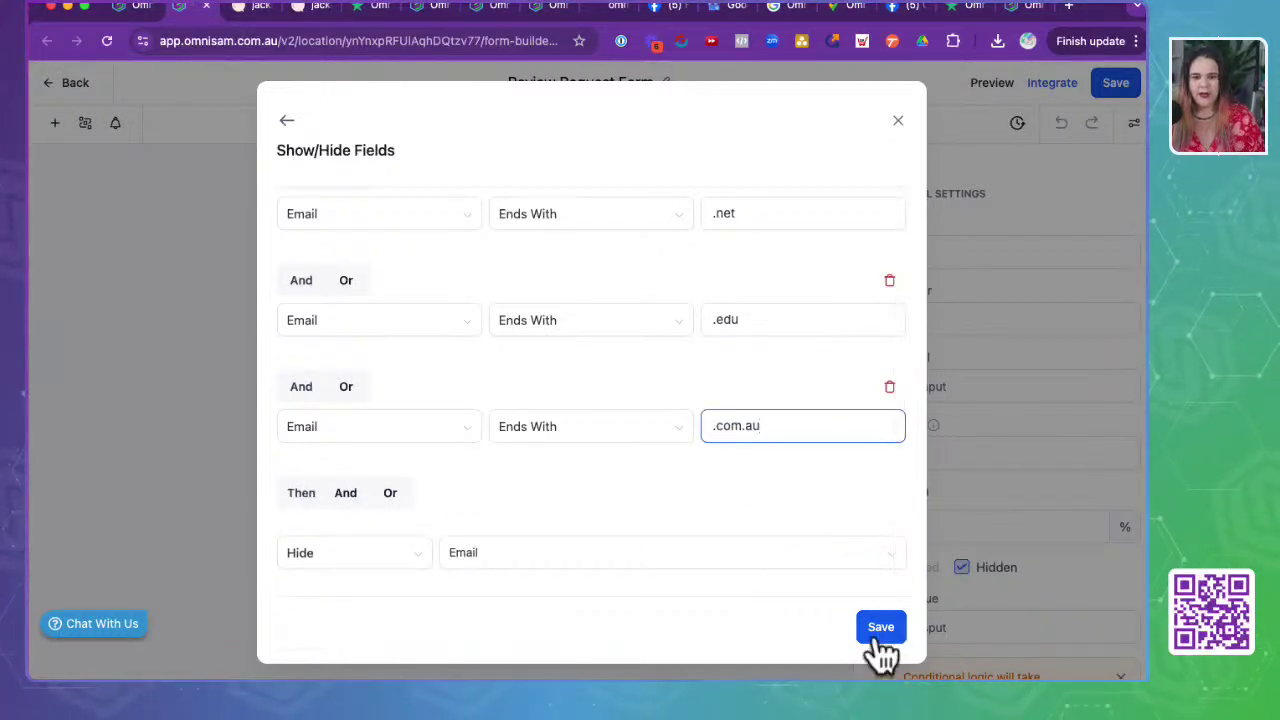
pyautogui.click(880, 638)
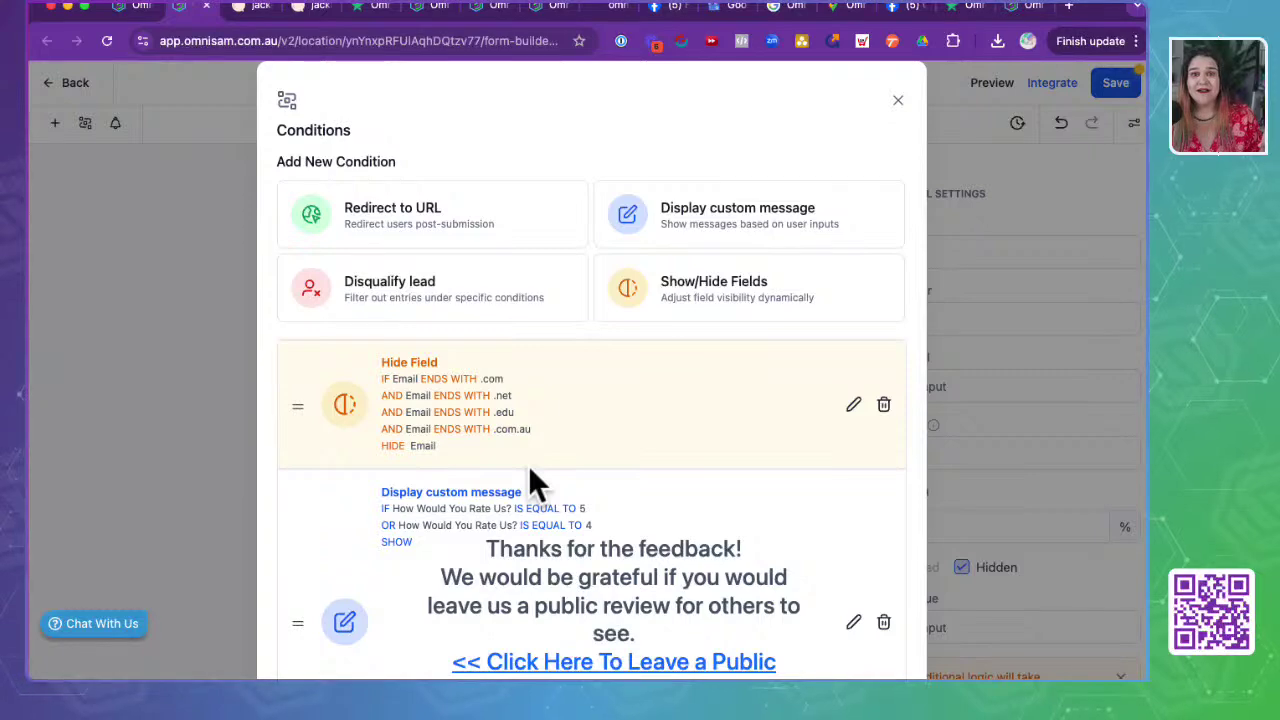
# - Open the high-rating thank-you message rule for editing
pyautogui.scroll(-5, 530, 470)
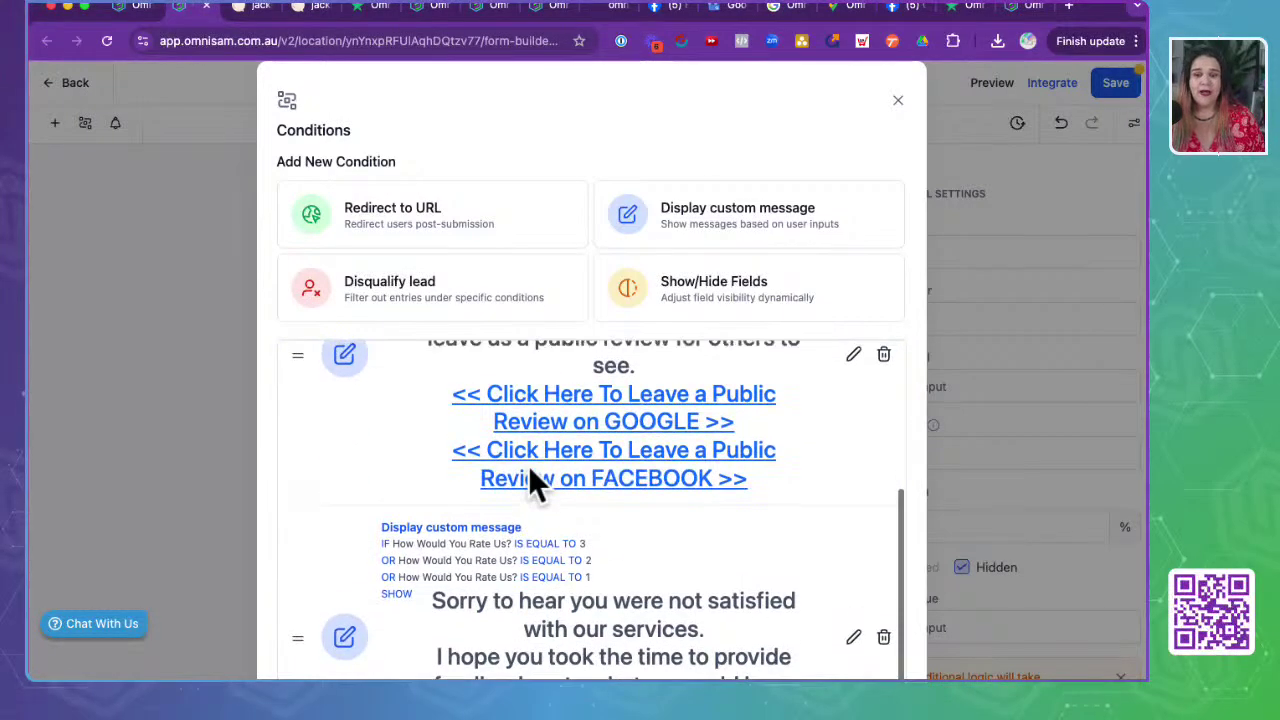
pyautogui.scroll(3, 528, 465)
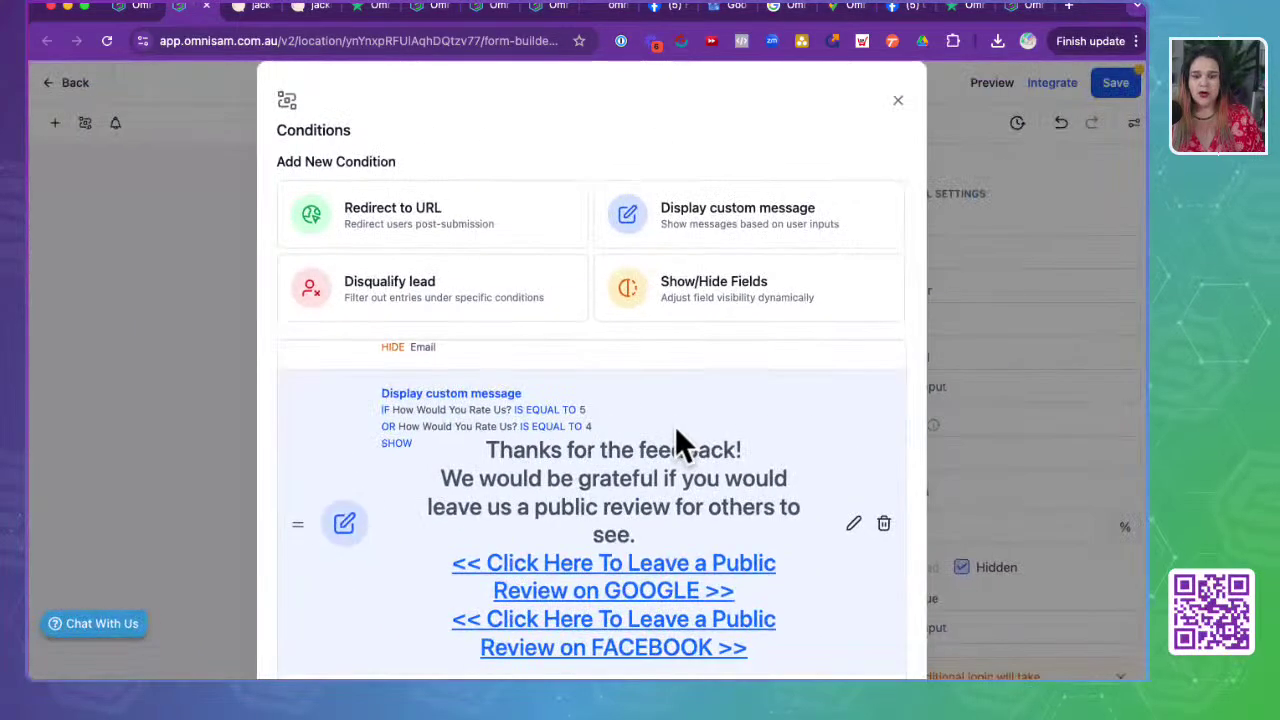
pyautogui.scroll(-2, 675, 440)
pyautogui.scroll(2, 675, 440)
pyautogui.scroll(2, 675, 430)
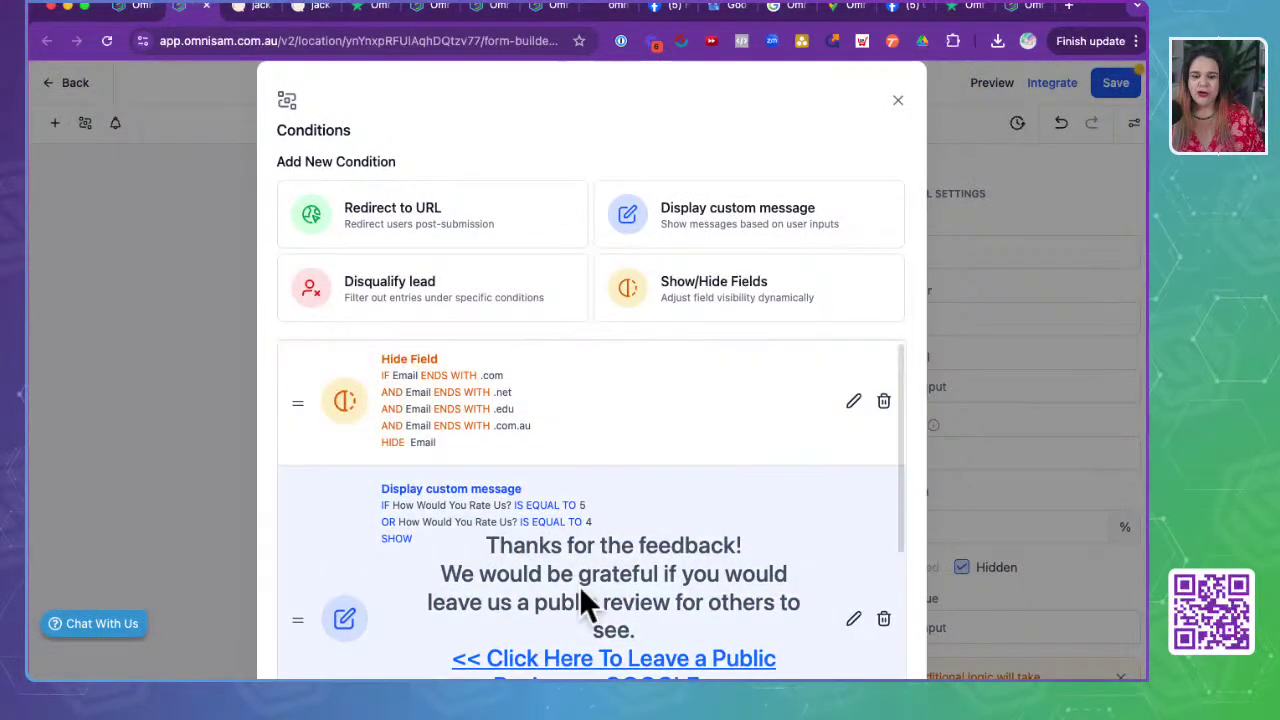
pyautogui.scroll(-3, 586, 606)
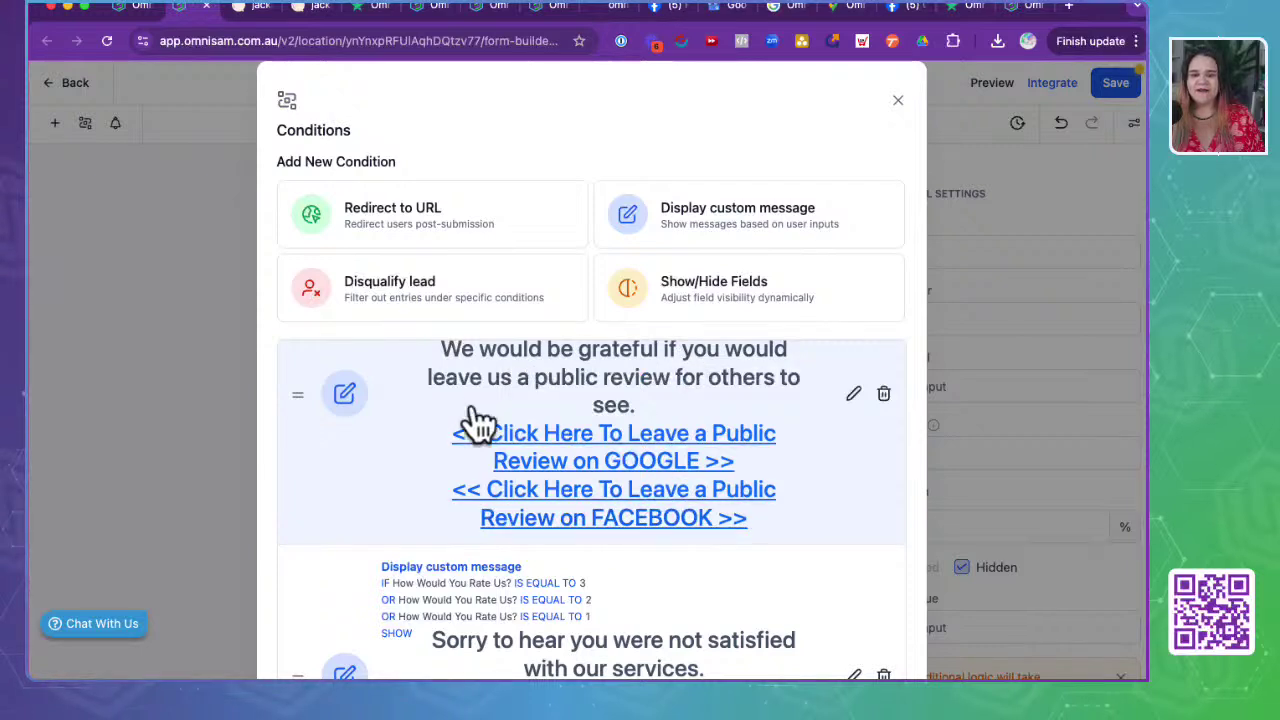
pyautogui.click(853, 394)
# - Inspect the thank-you message's GOOGLE review link, close the editor, and select the rating question
pyautogui.scroll(-1, 551, 439)
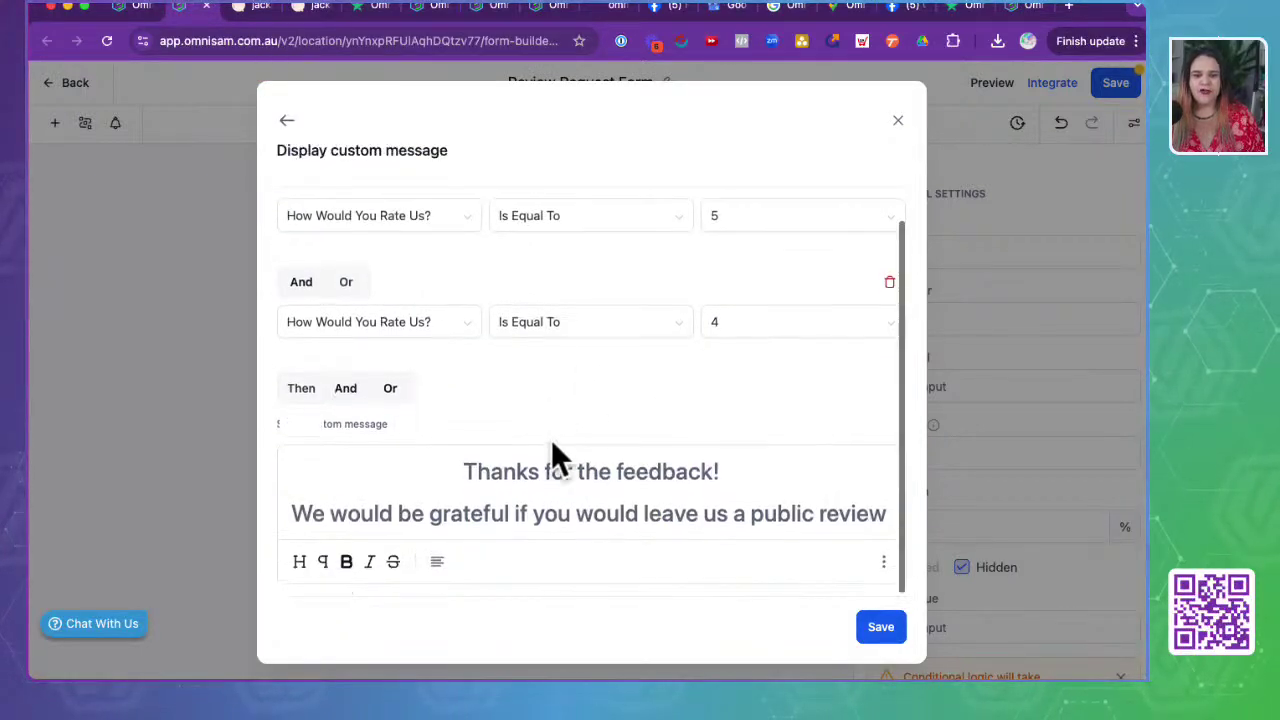
pyautogui.scroll(1, 551, 439)
pyautogui.scroll(-1, 551, 440)
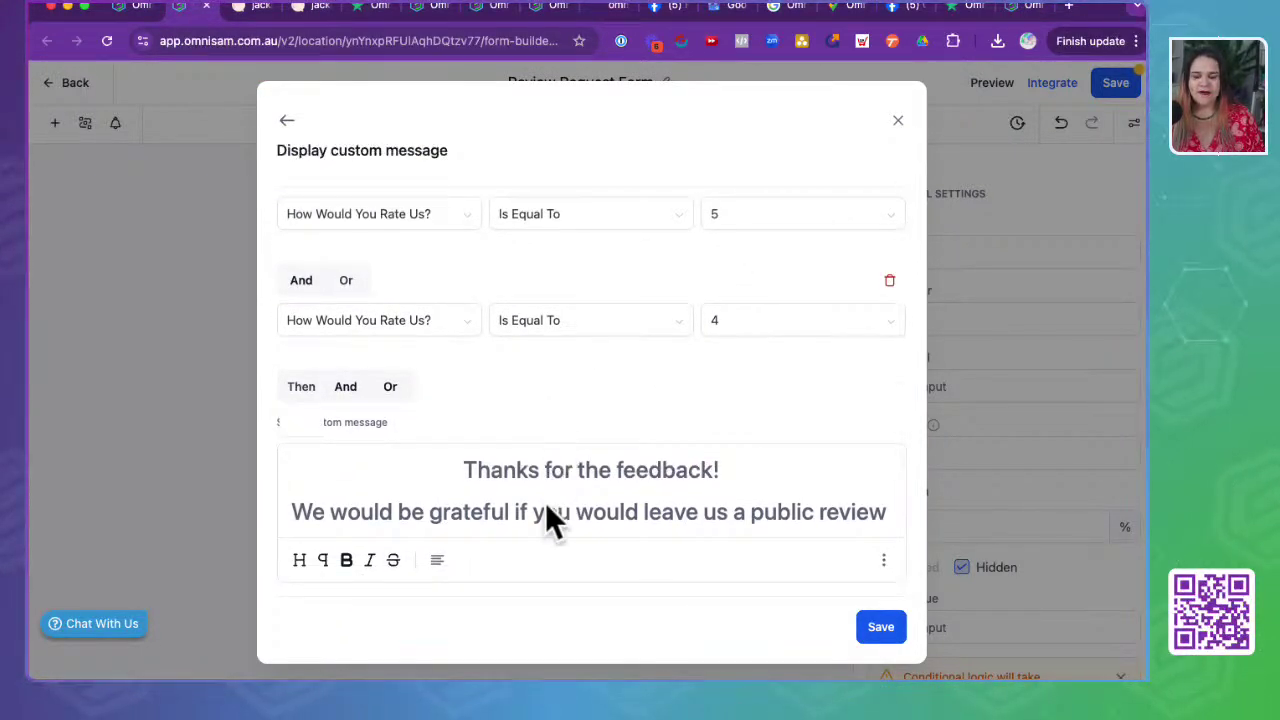
pyautogui.scroll(-4, 545, 502)
pyautogui.scroll(2, 545, 502)
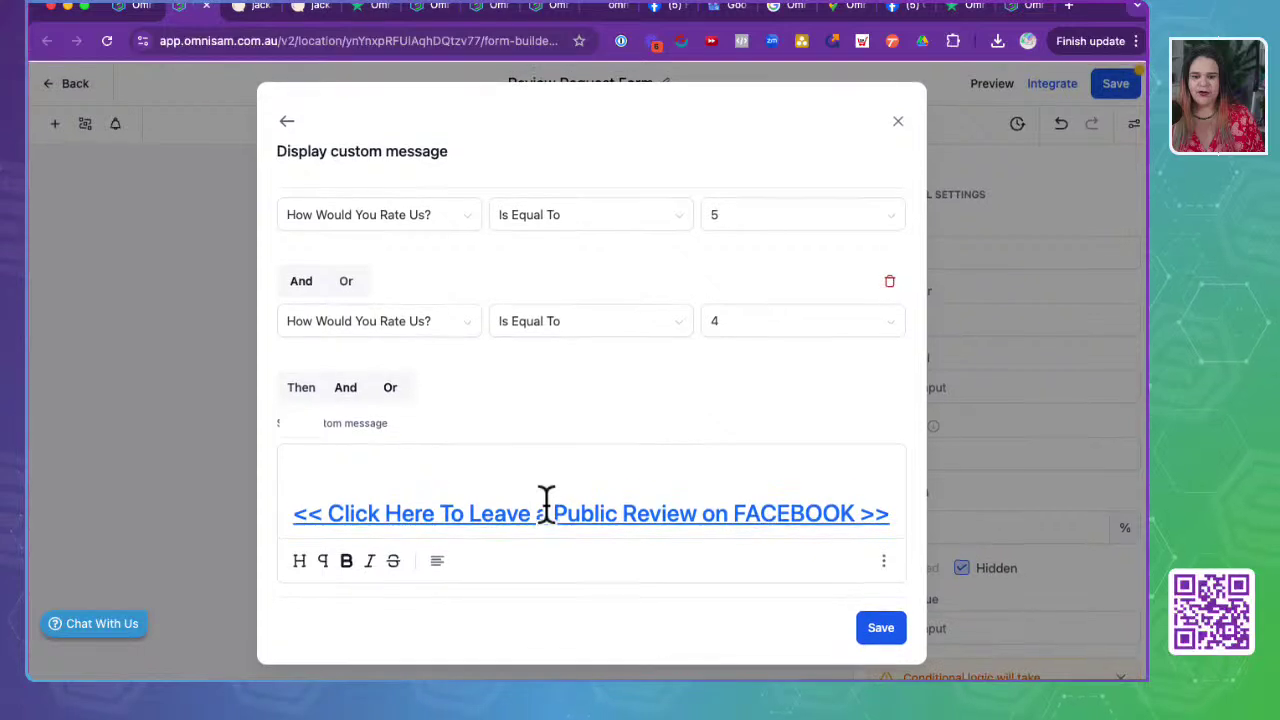
pyautogui.click(545, 502)
pyautogui.tripleClick(545, 502)
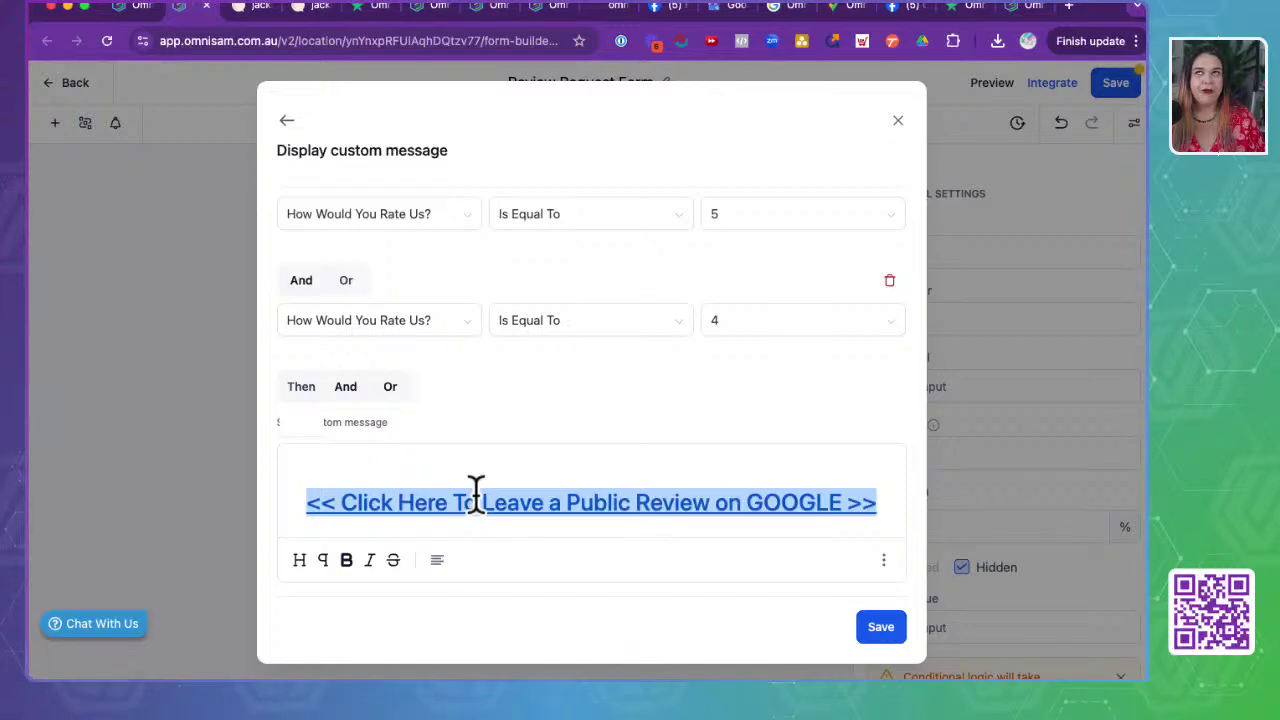
pyautogui.scroll(3, 494, 503)
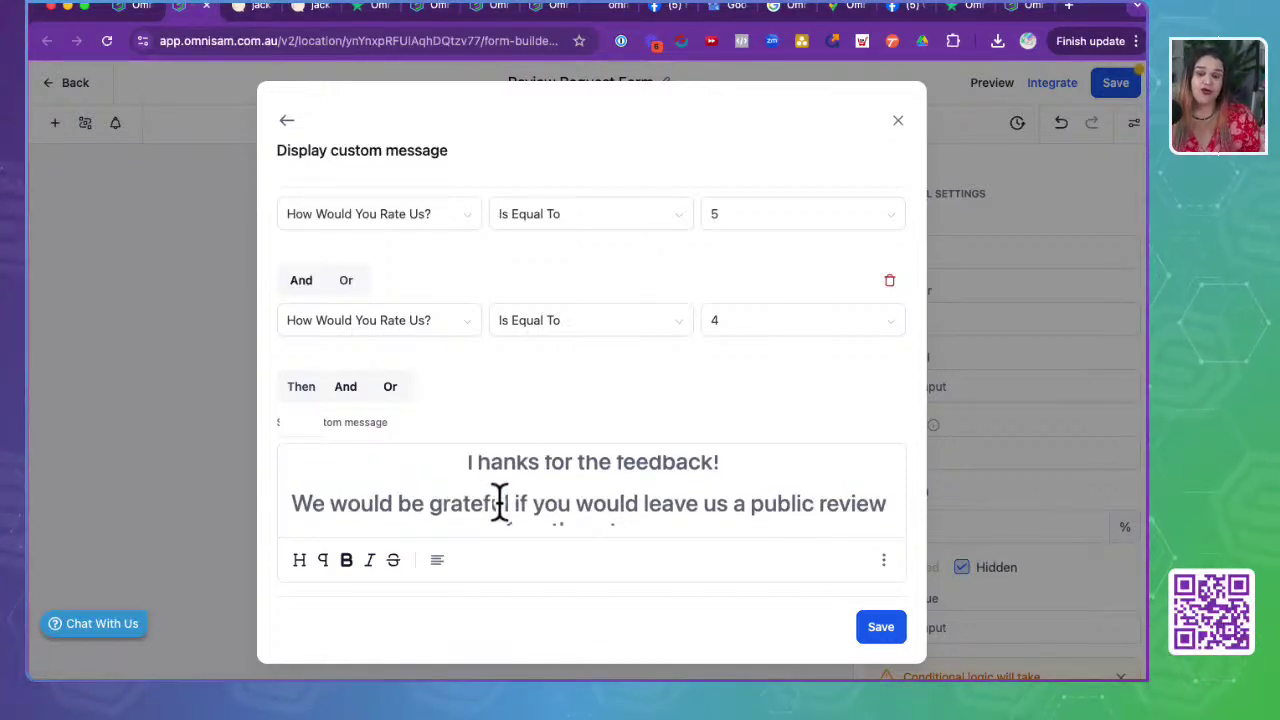
pyautogui.scroll(-3, 499, 503)
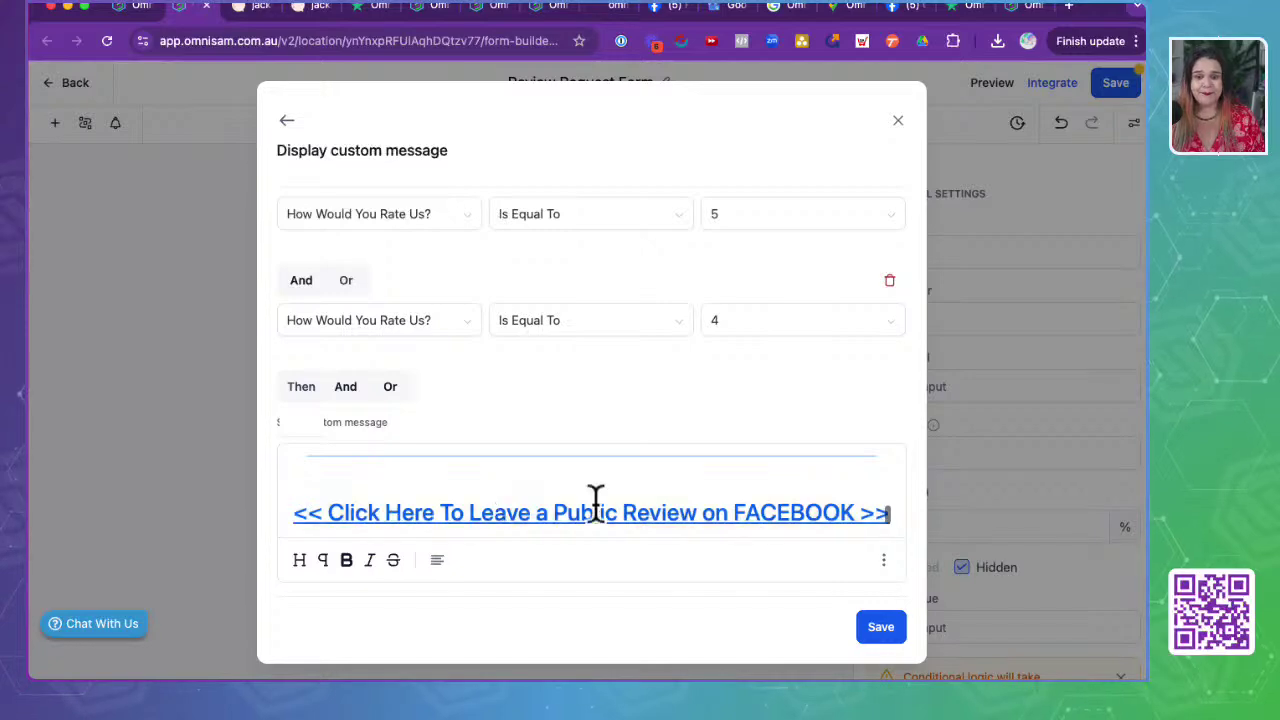
pyautogui.click(906, 133)
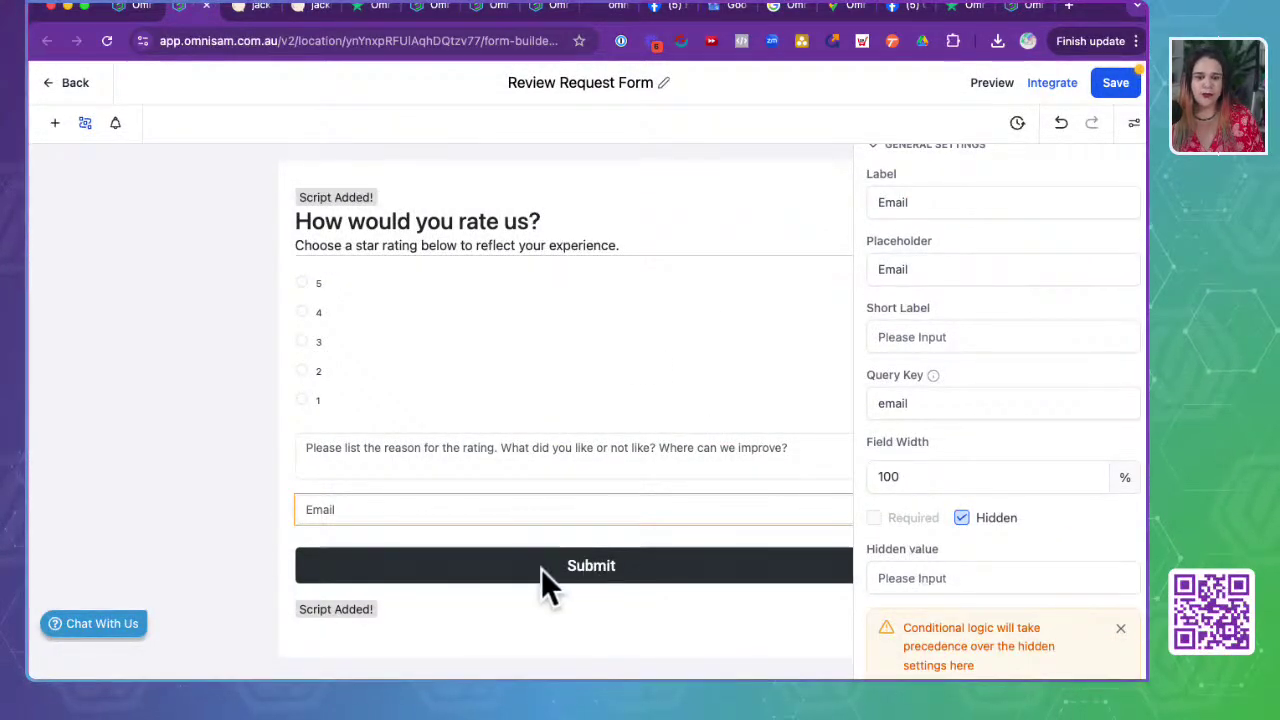
pyautogui.click(514, 391)
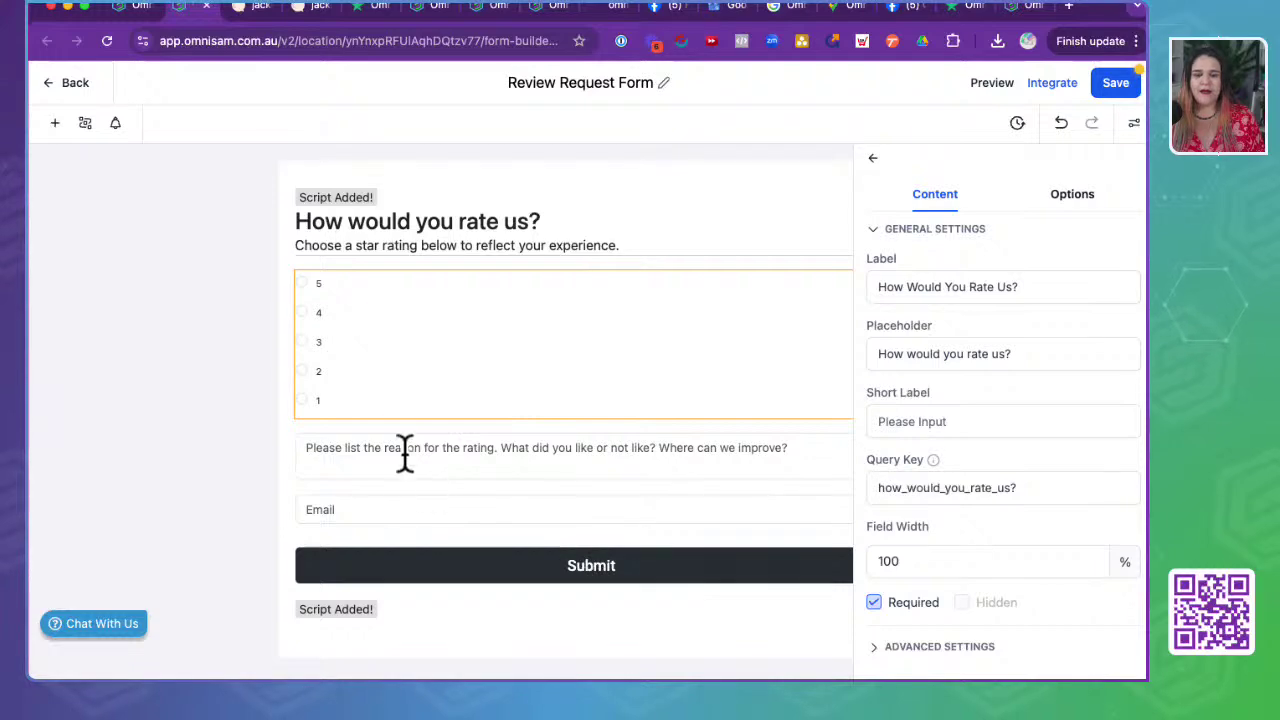
# - Glance at the form's Styles, then open and scroll the conditional logic rules
pyautogui.click(1134, 124)
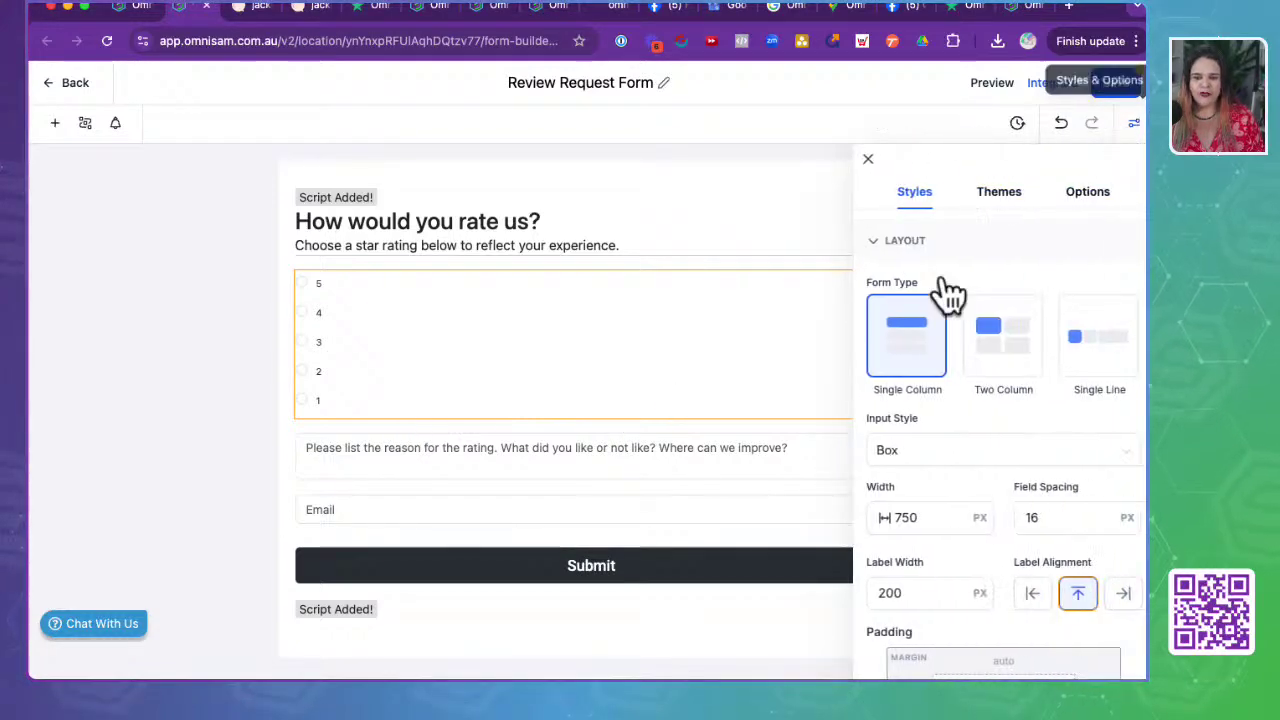
pyautogui.click(1134, 122)
pyautogui.click(85, 130)
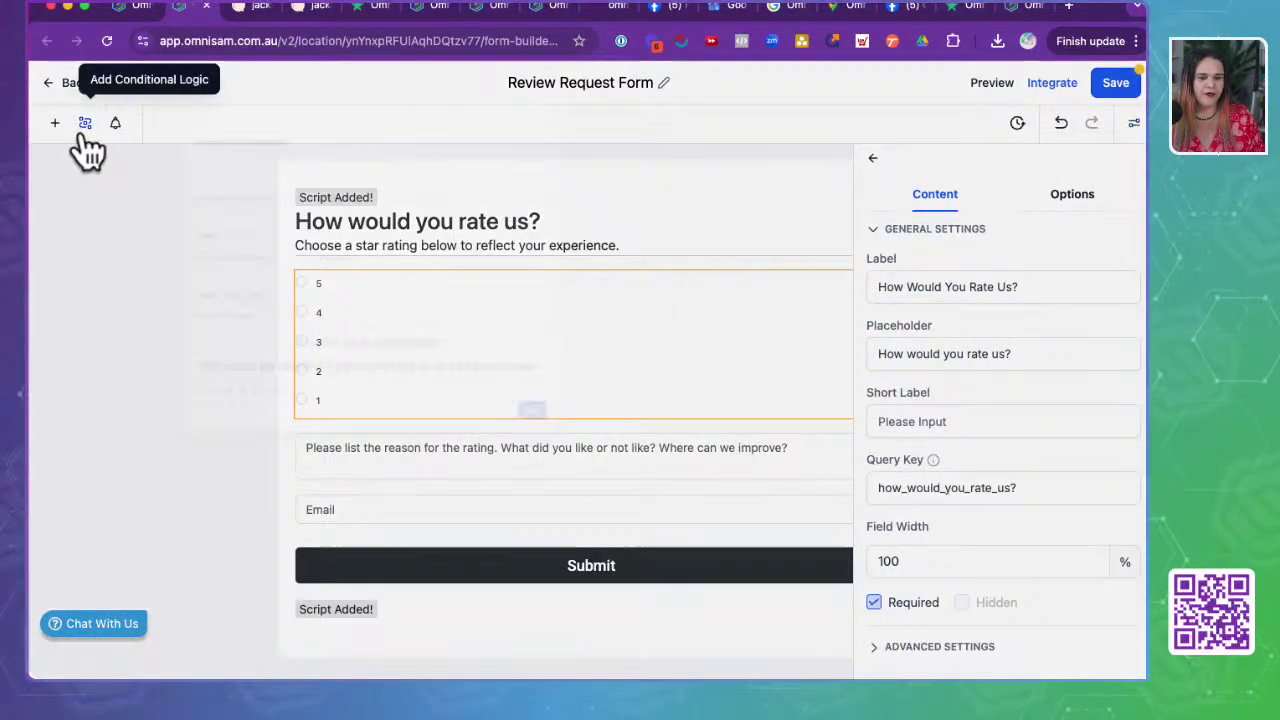
pyautogui.scroll(-2, 567, 381)
pyautogui.scroll(-1, 549, 541)
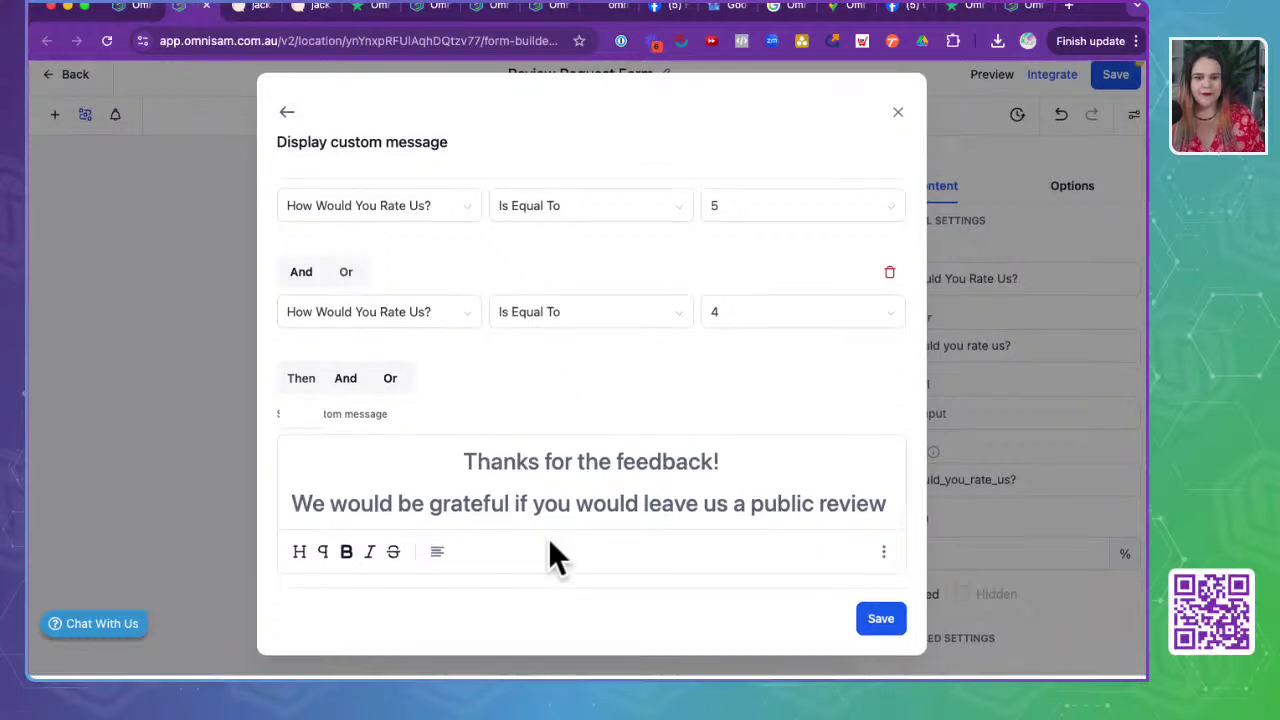
pyautogui.scroll(1, 563, 400)
pyautogui.scroll(-1, 565, 405)
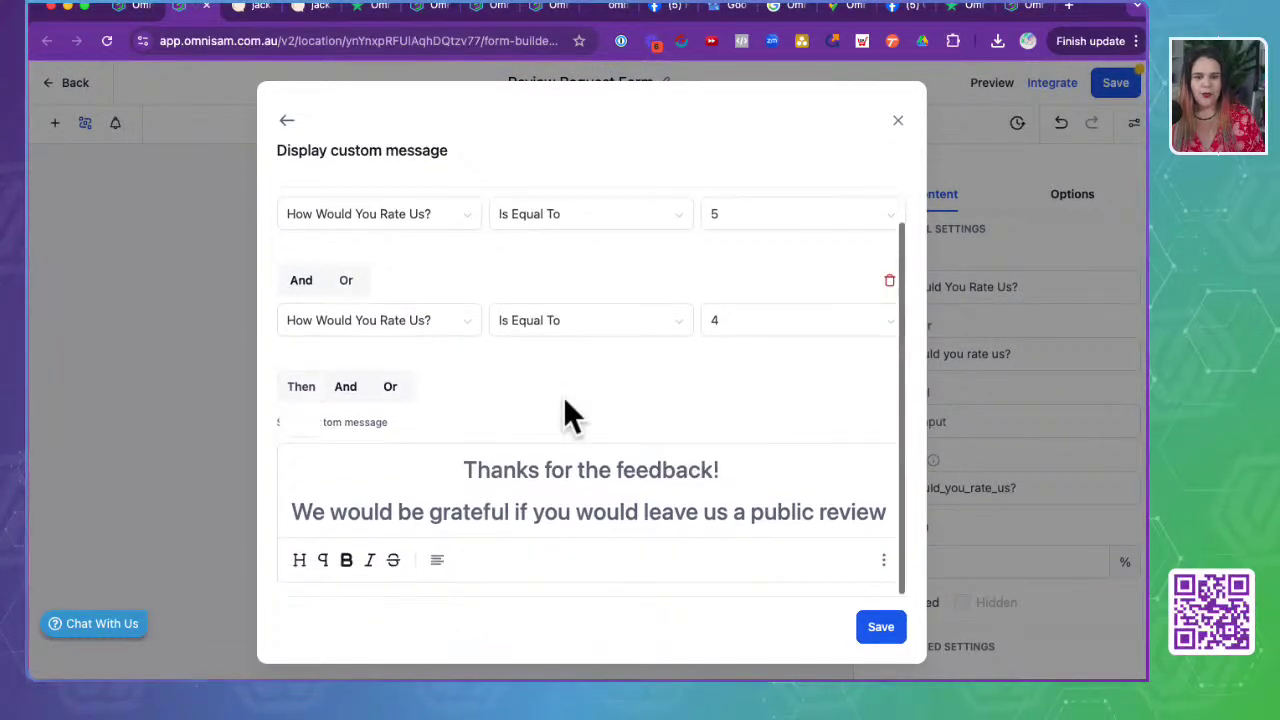
# - Review the full conditions list (thank-you for 5 or 4 stars, apology for 3 to 1), then close it
pyautogui.click(287, 120)
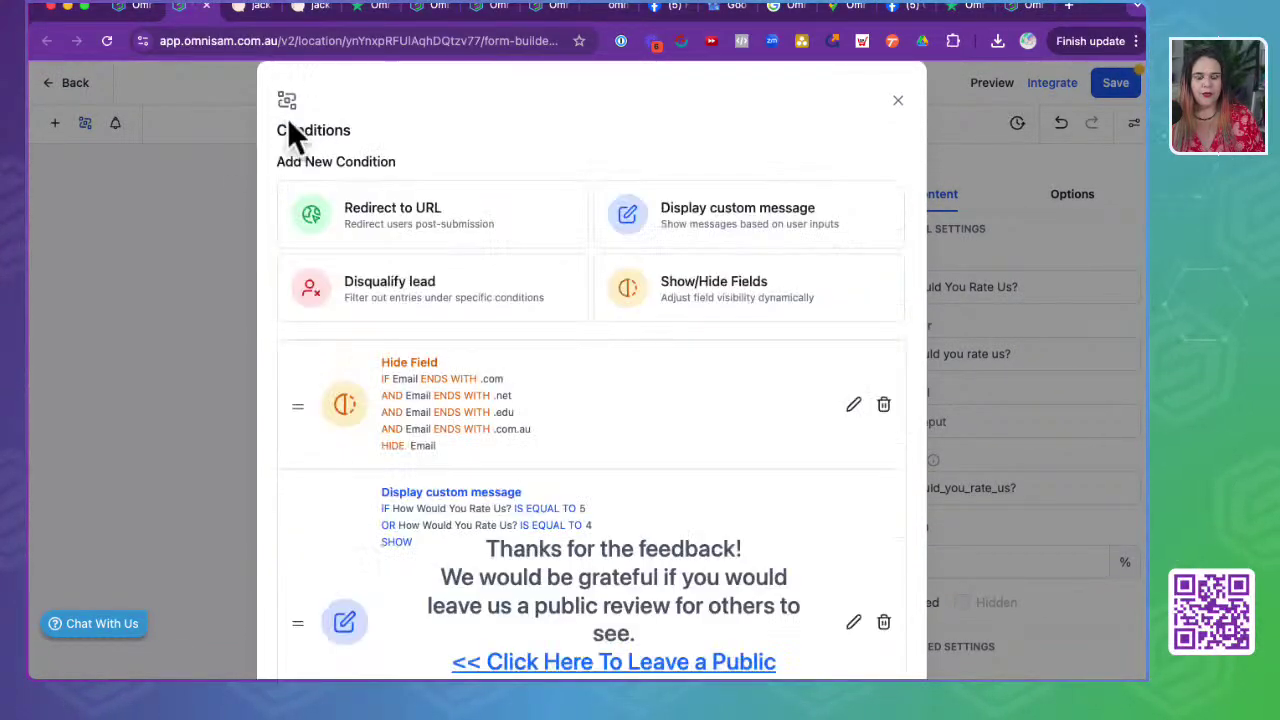
pyautogui.scroll(-6, 641, 407)
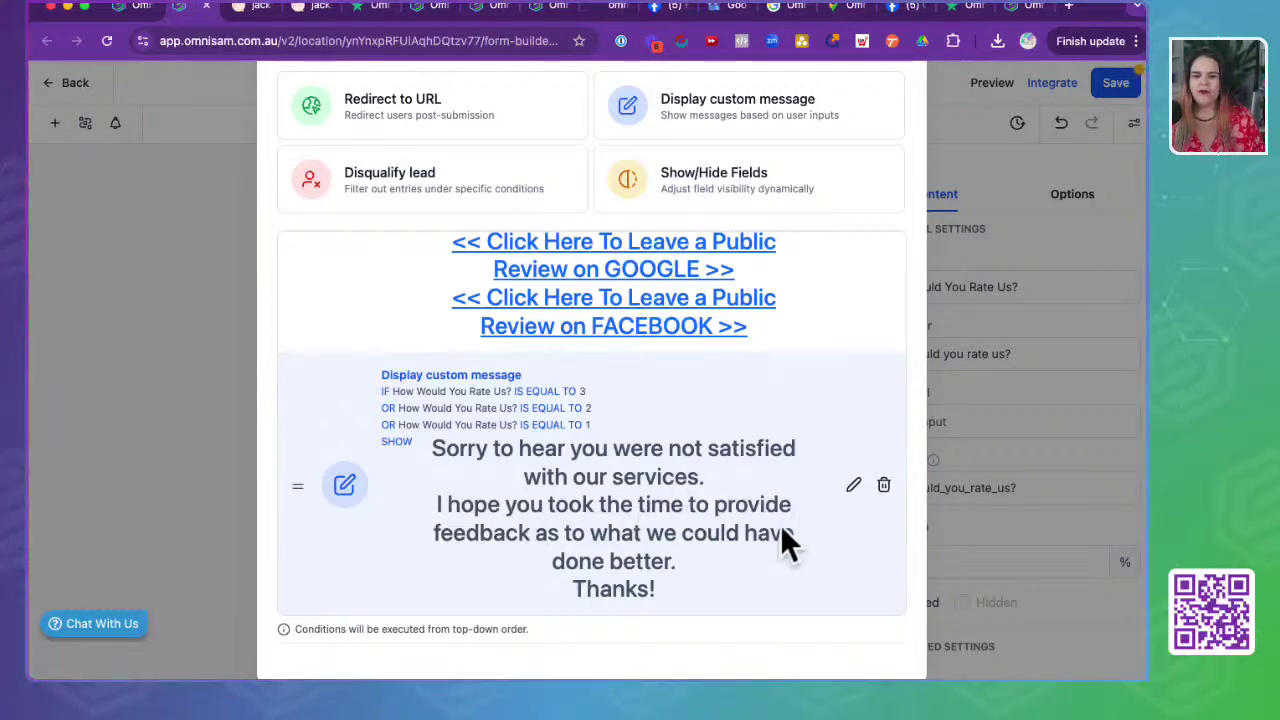
pyautogui.scroll(5, 568, 525)
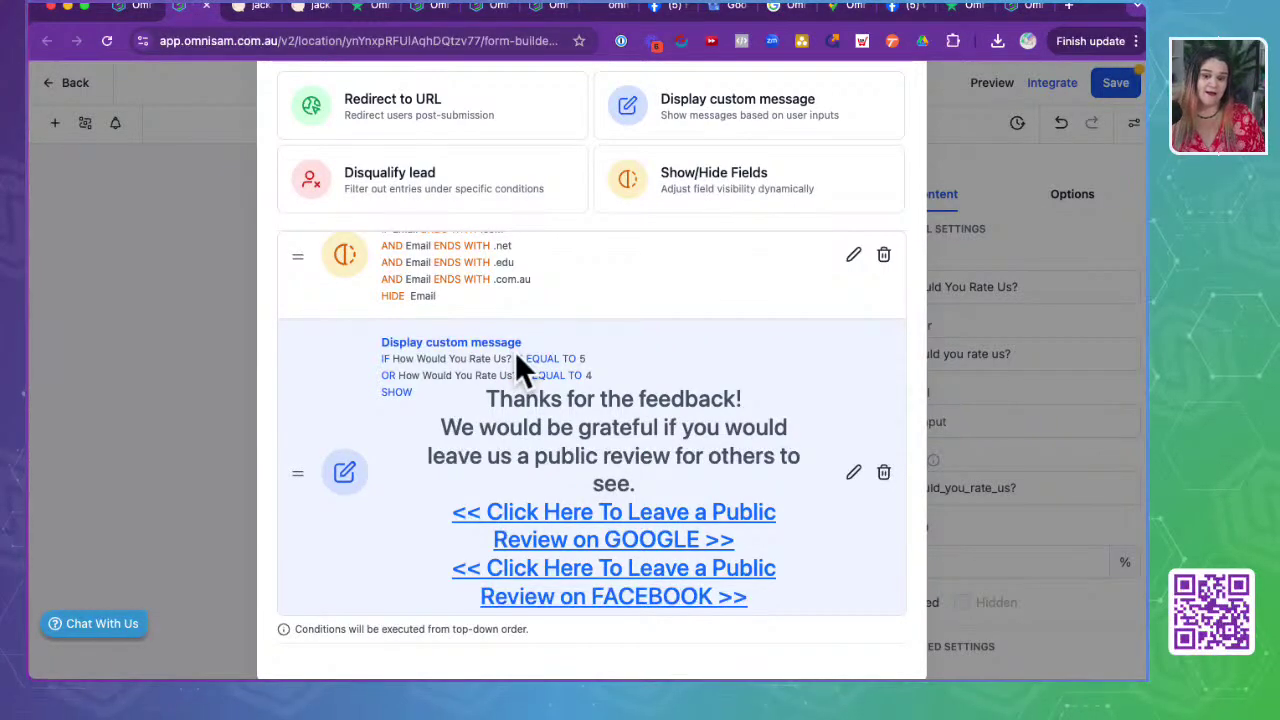
pyautogui.scroll(1, 515, 351)
pyautogui.scroll(-5, 467, 453)
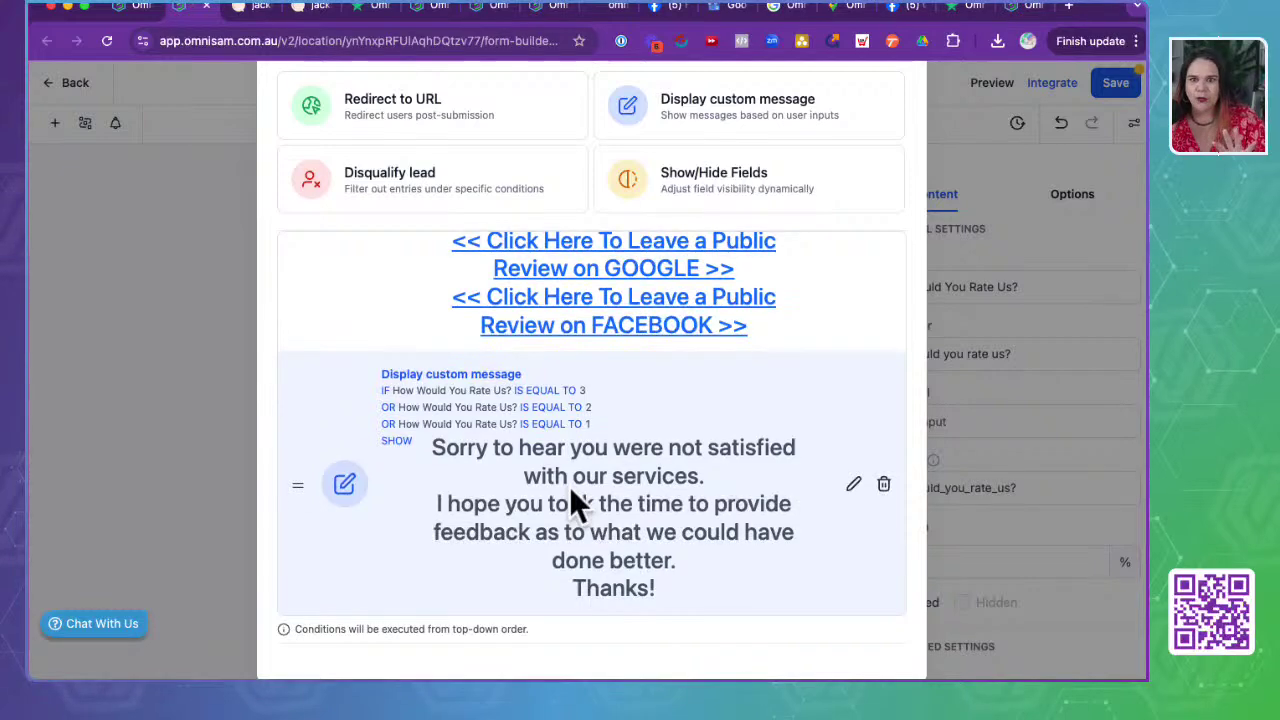
pyautogui.scroll(5, 569, 486)
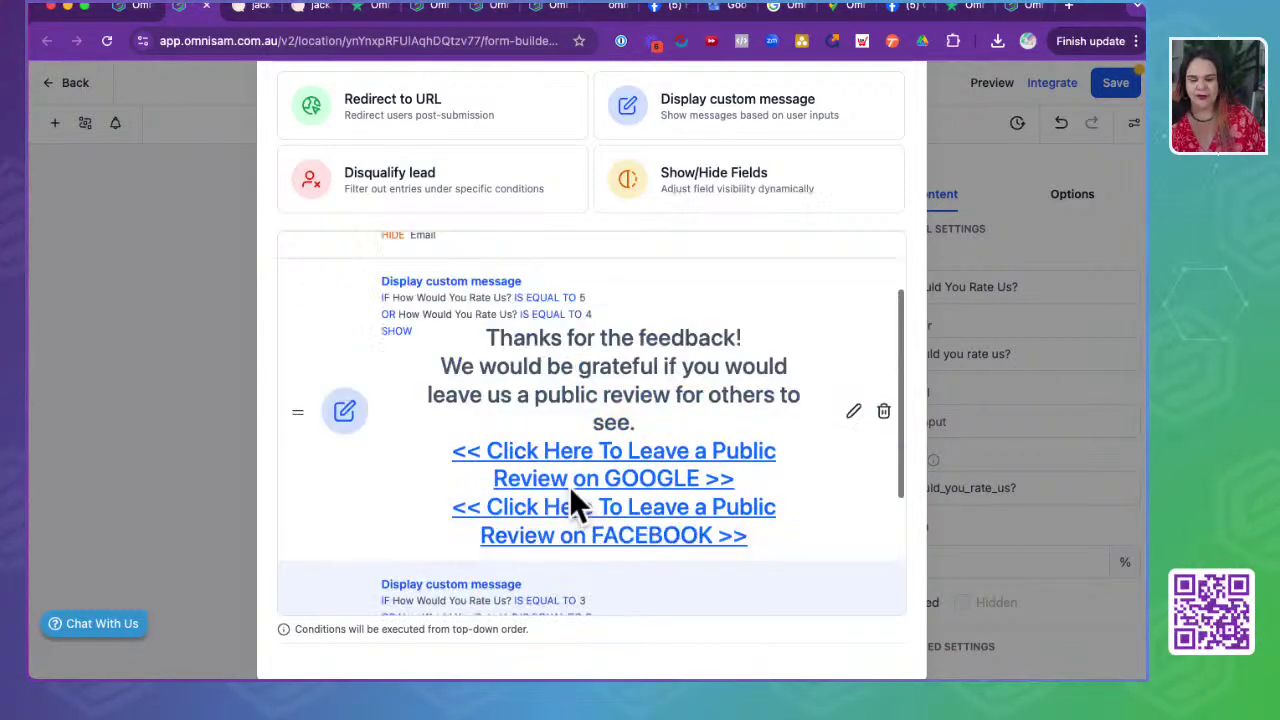
pyautogui.scroll(-5, 577, 429)
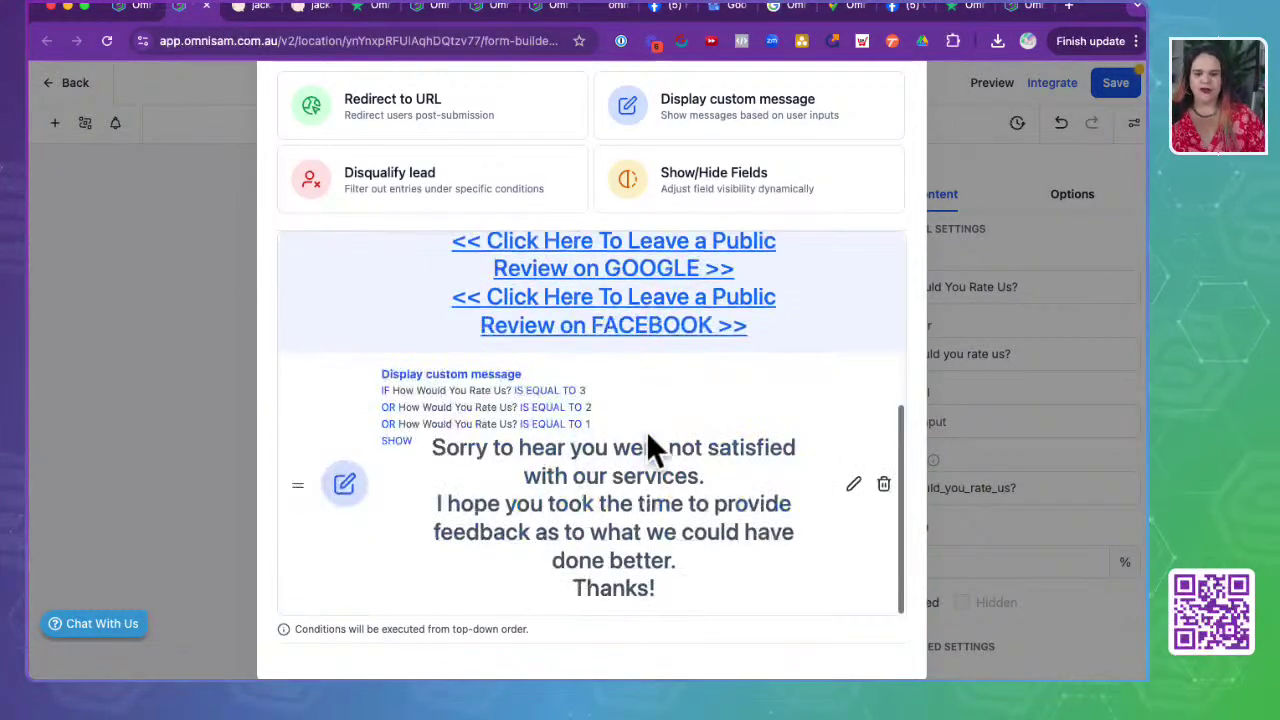
pyautogui.click(191, 489)
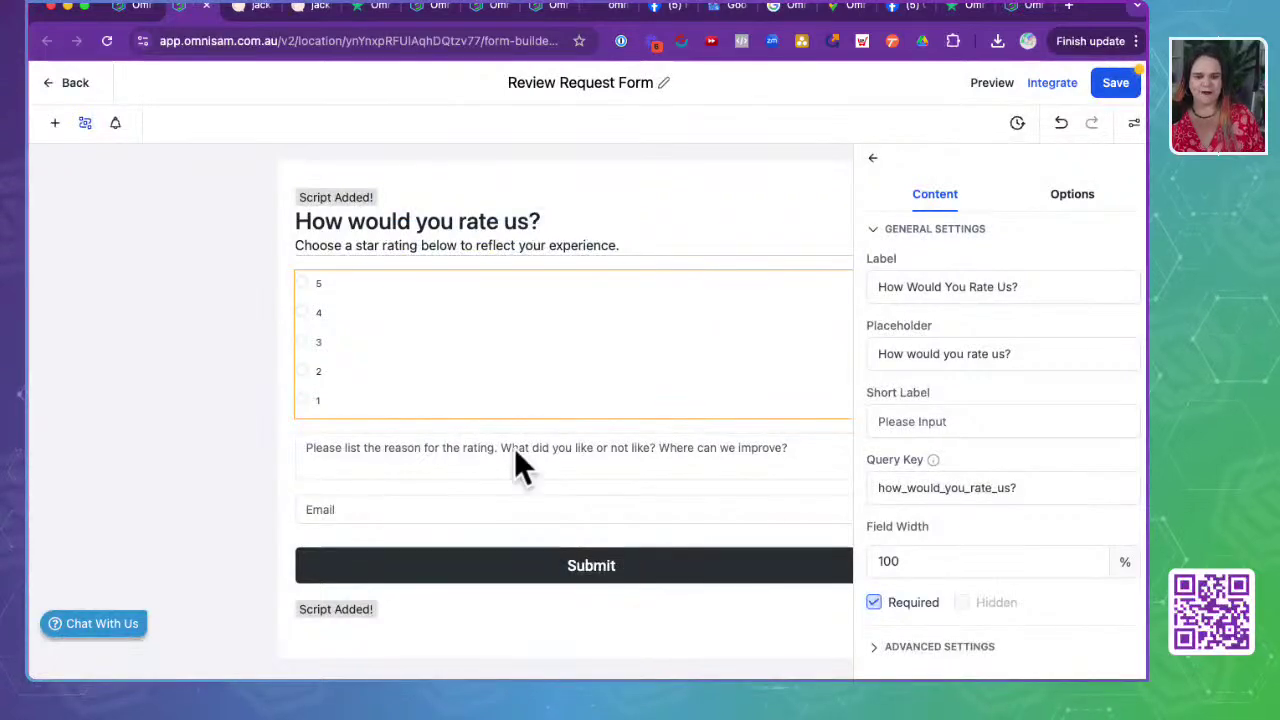
# - Leave the form builder and save the Review Request Form, cancelling the third-party script warning
pyautogui.click(56, 86)
pyautogui.click(762, 430)
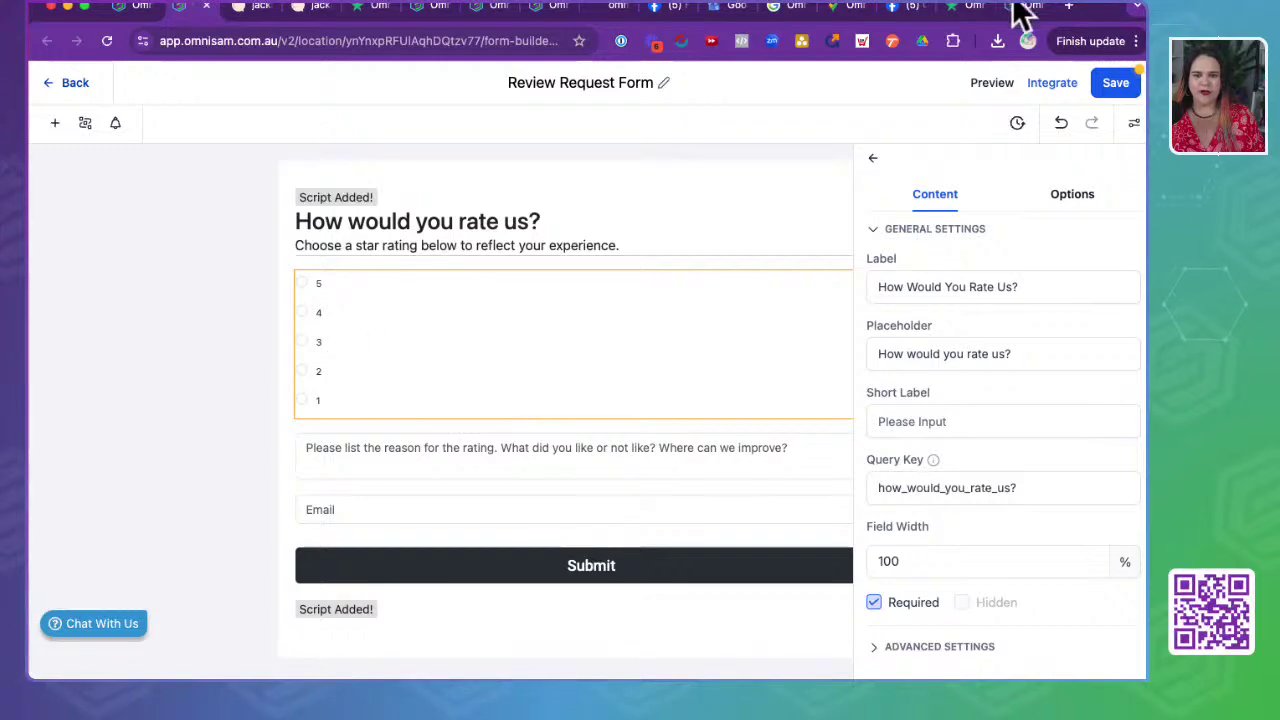
pyautogui.click(1118, 88)
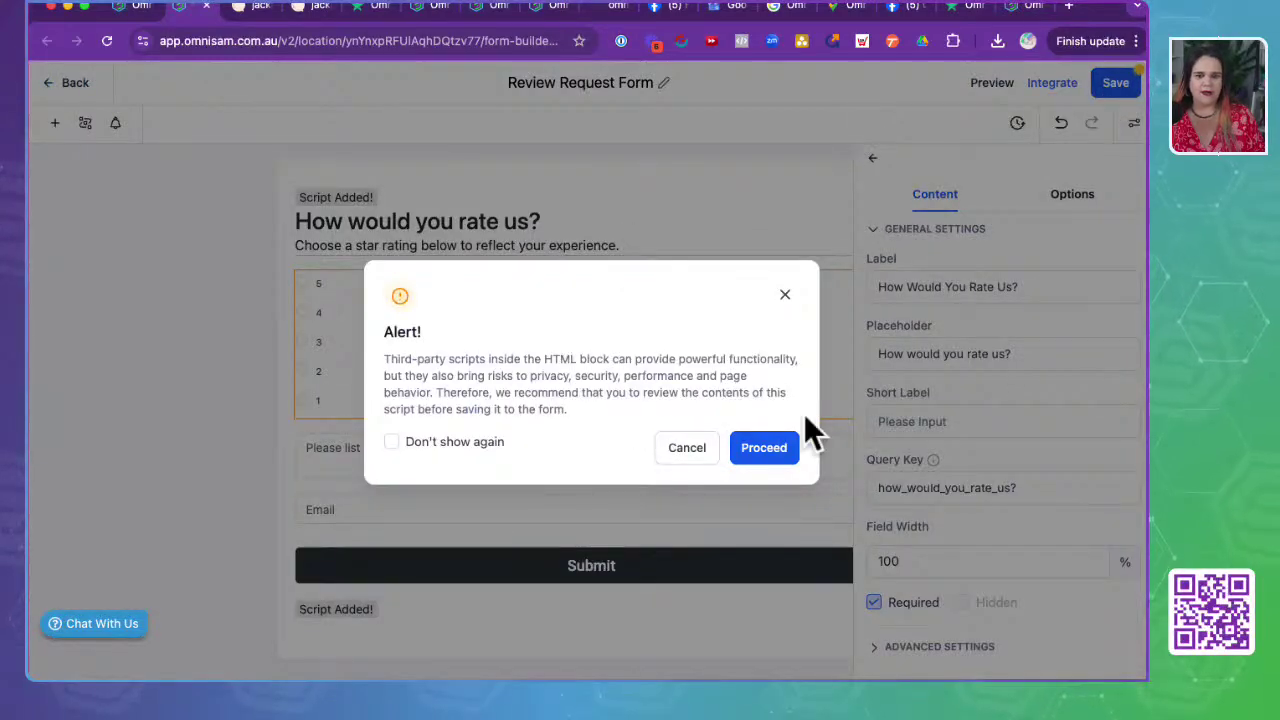
pyautogui.click(687, 452)
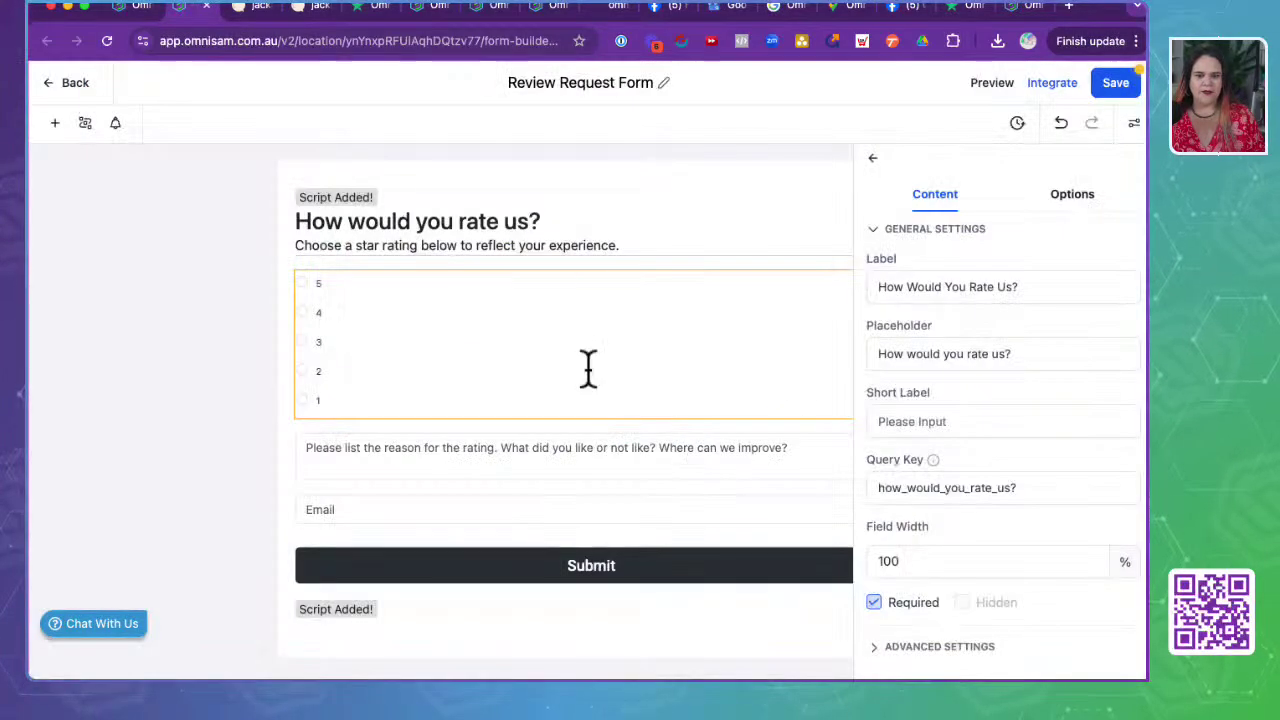
# - Exit the reviews page builder back to the Stage 7: Reviews & Referrals funnel
pyautogui.click(128, 8)
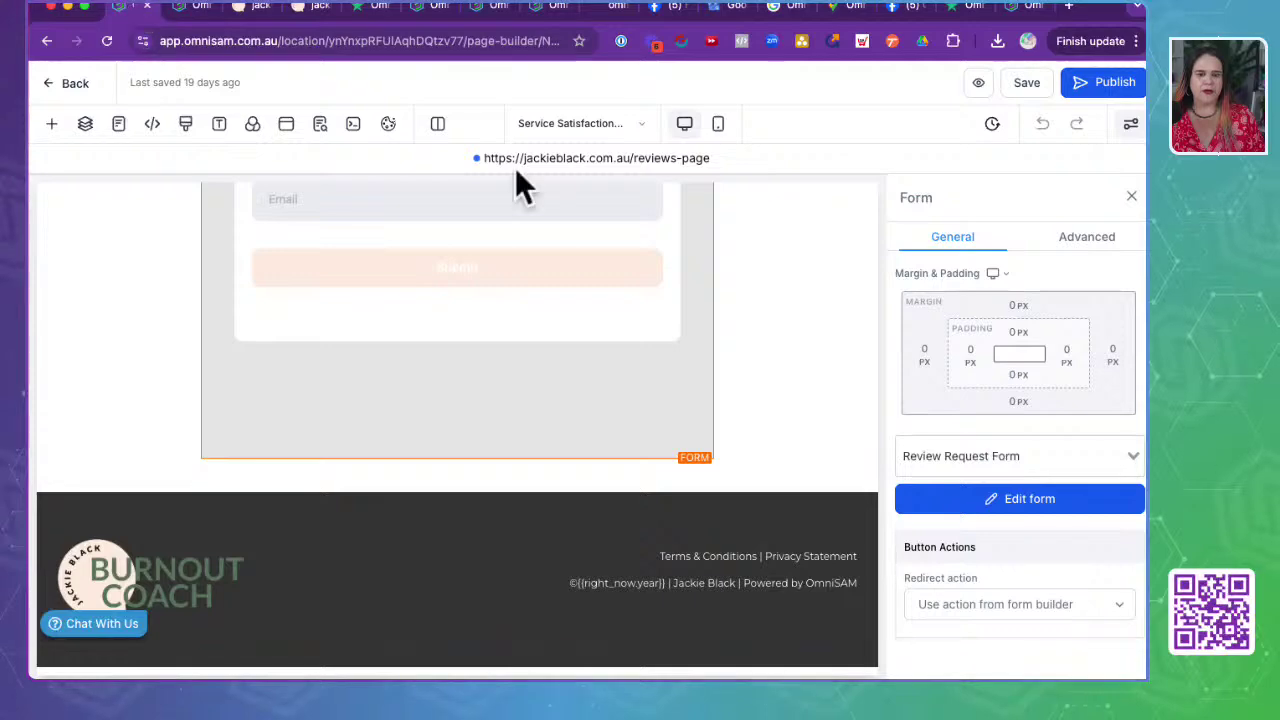
pyautogui.scroll(10, 143, 493)
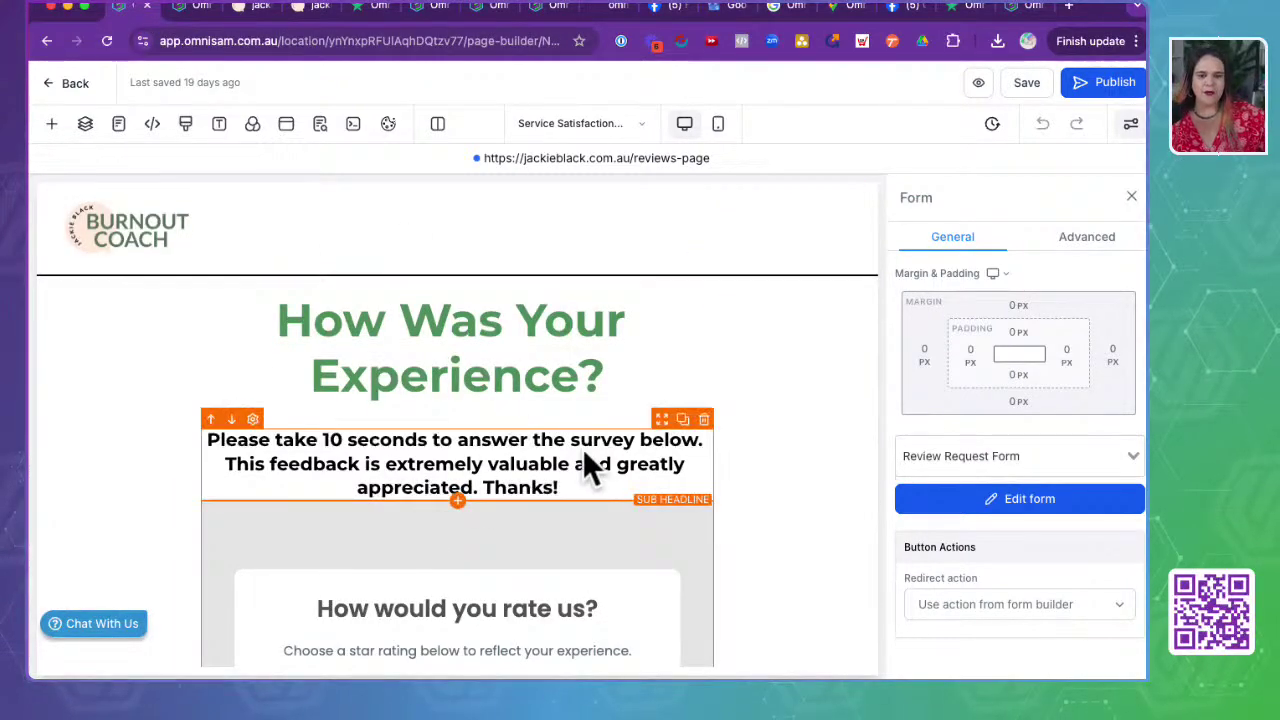
pyautogui.scroll(-10, 590, 465)
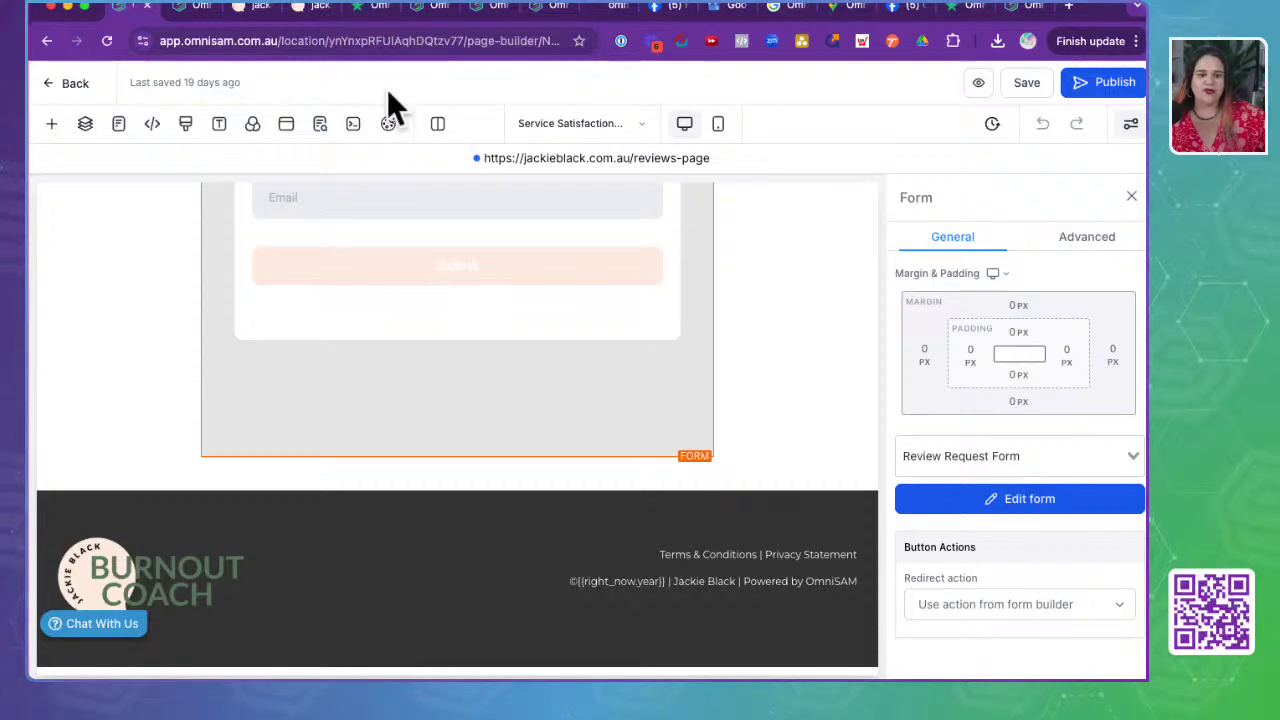
pyautogui.click(70, 84)
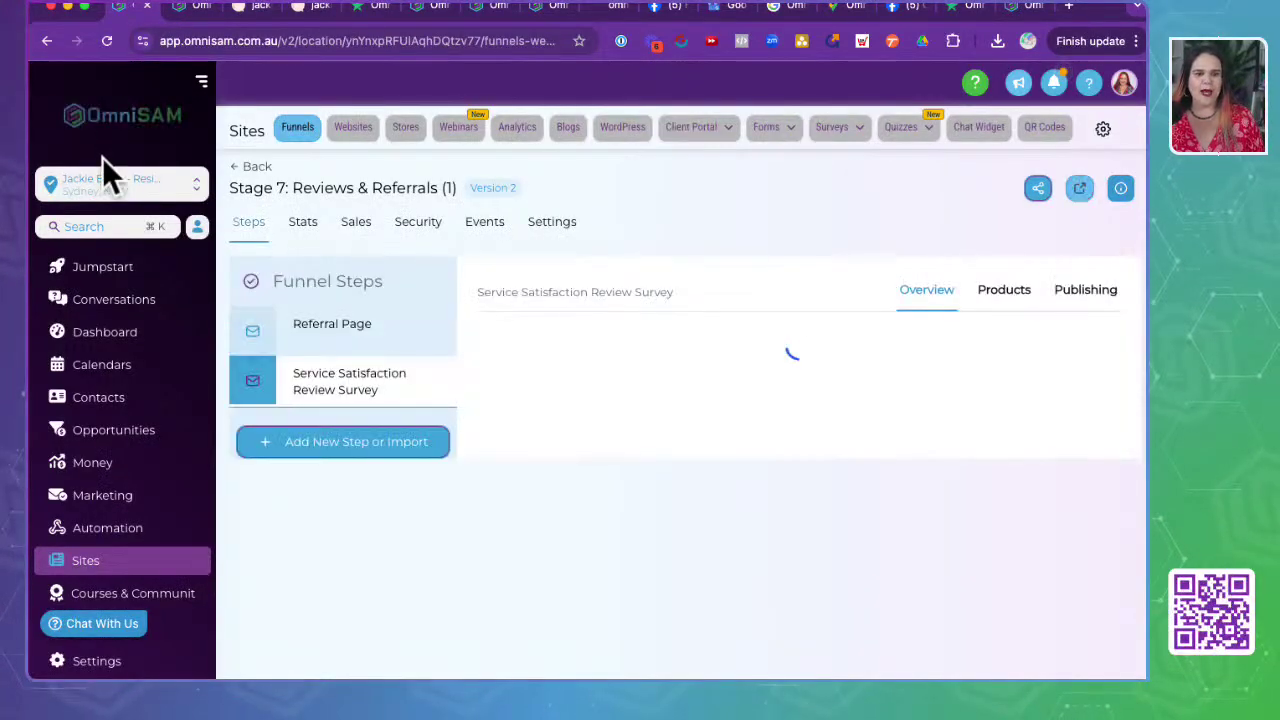
# - Switch from the burnout coach sub-account to the OmniSAM account
pyautogui.click(105, 181)
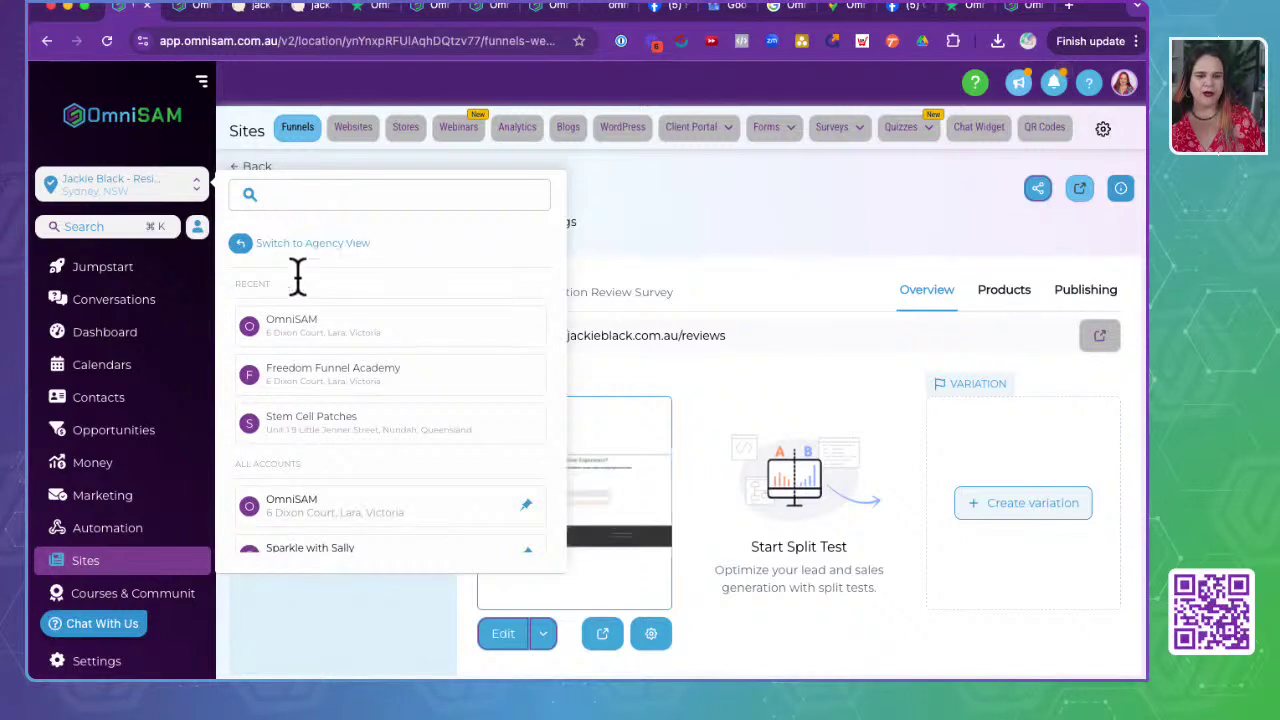
pyautogui.click(313, 340)
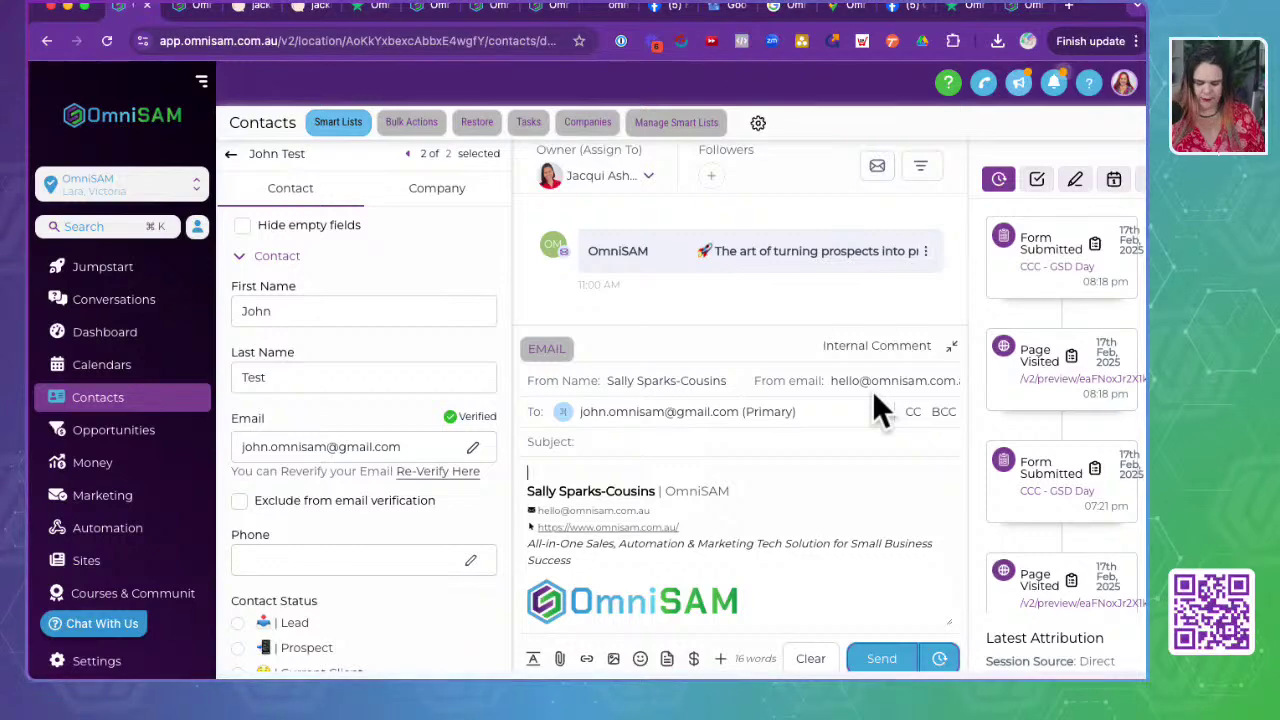
# - Zoom out and view the contact's Tasks, Notes, Appointments, Documents, Payments, Associations and email merge fields
pyautogui.hotkey('ctrl', '-')
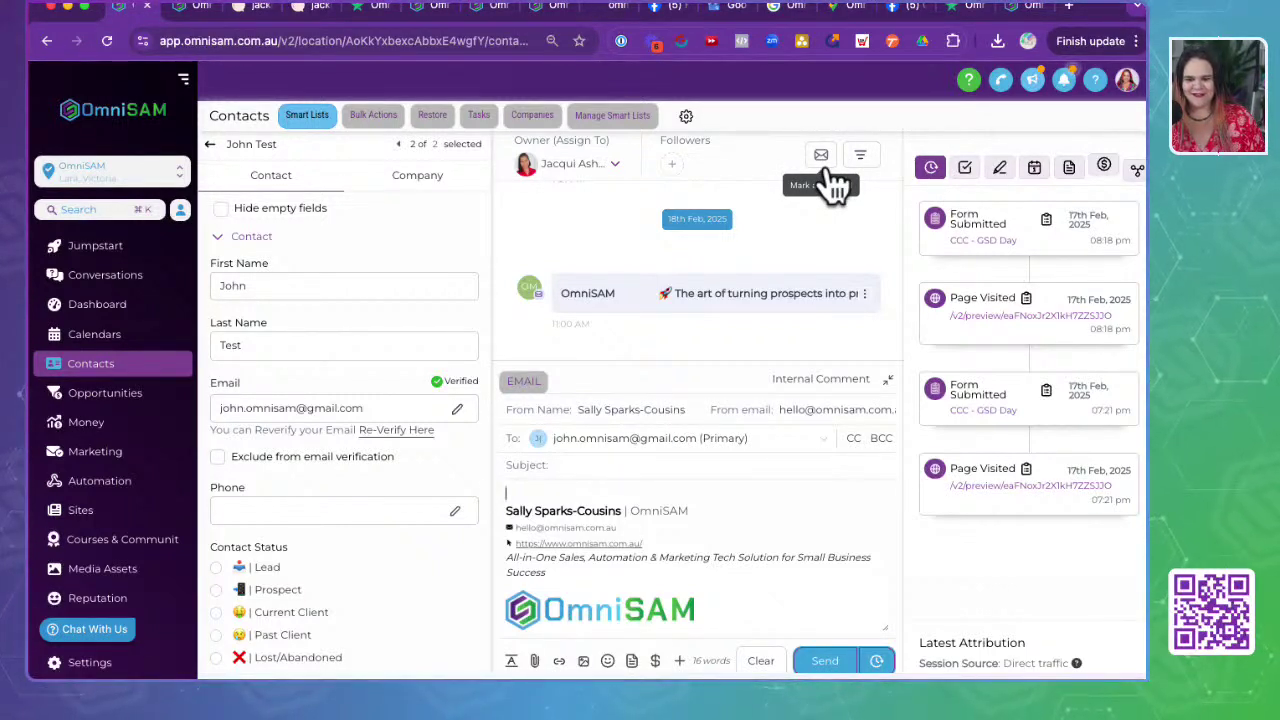
pyautogui.click(966, 170)
pyautogui.click(999, 168)
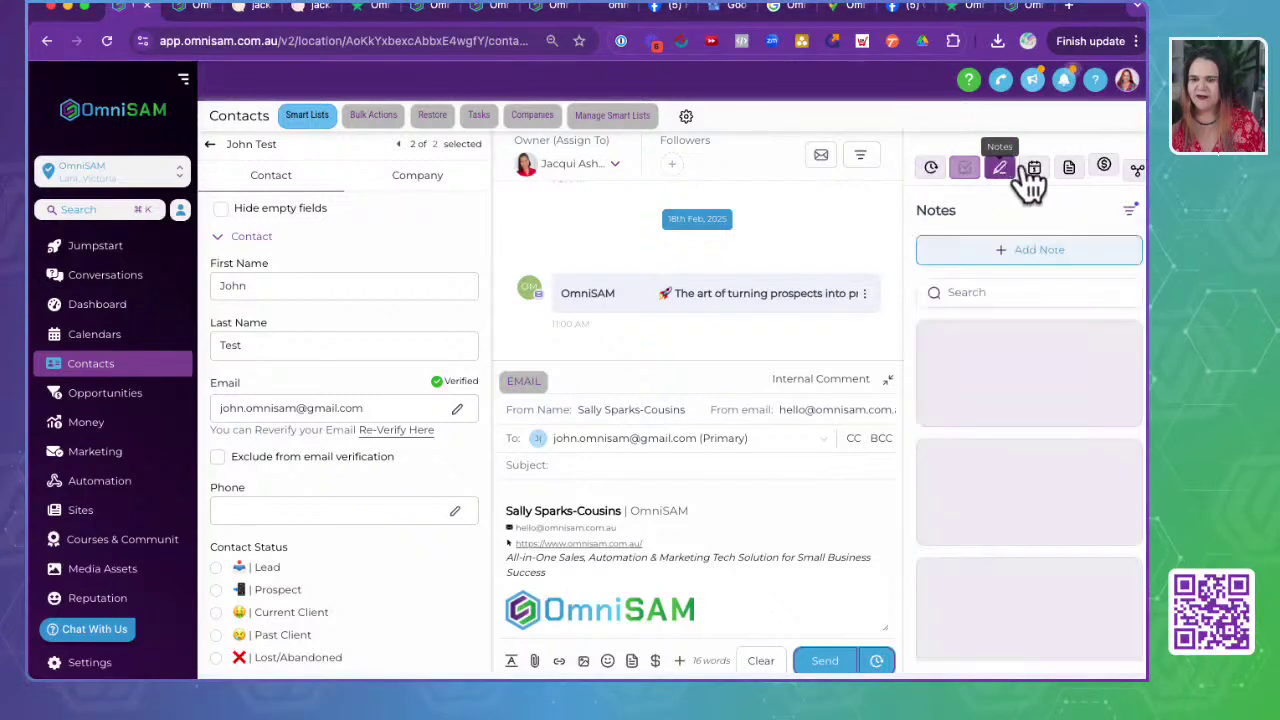
pyautogui.click(1034, 170)
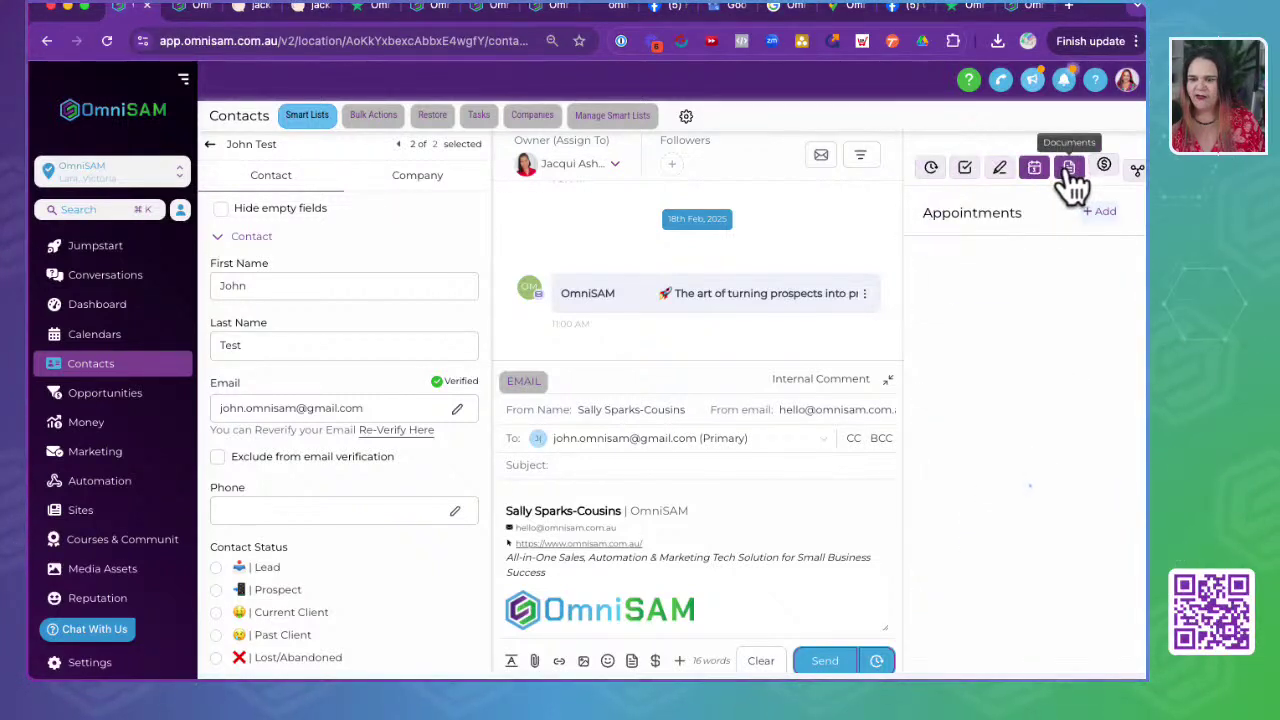
pyautogui.click(1070, 172)
pyautogui.click(1104, 170)
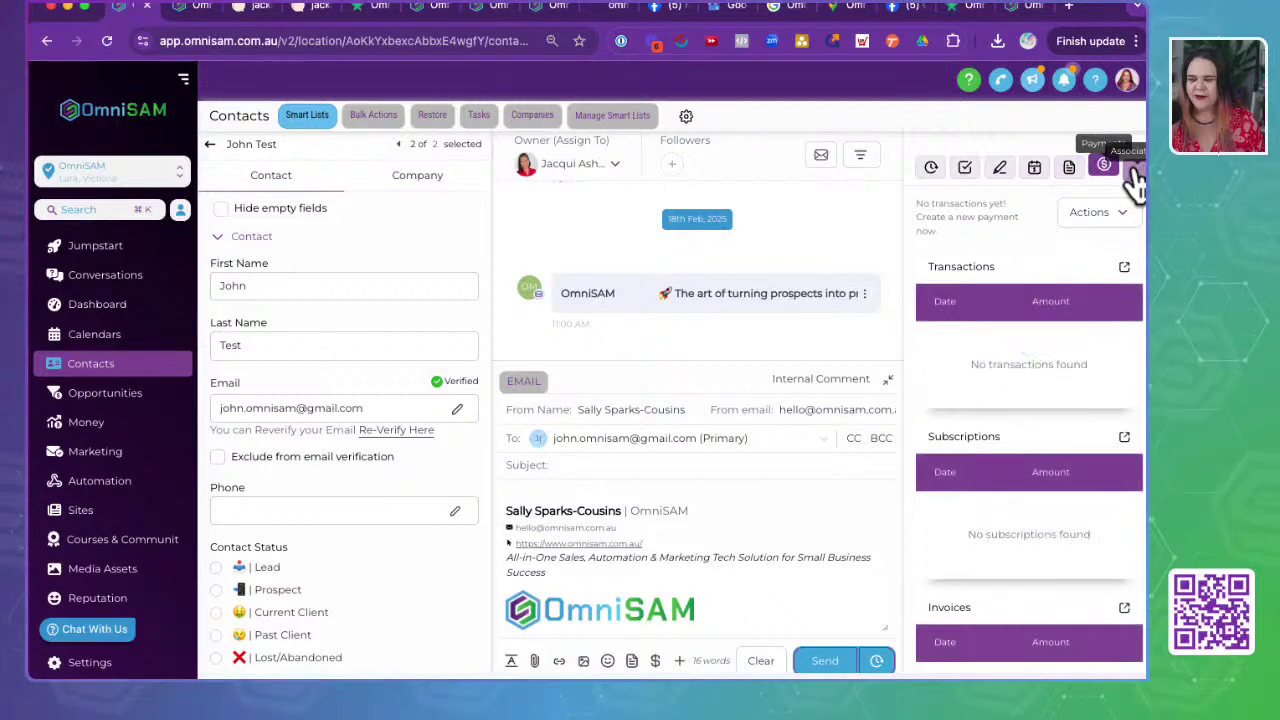
pyautogui.click(1133, 170)
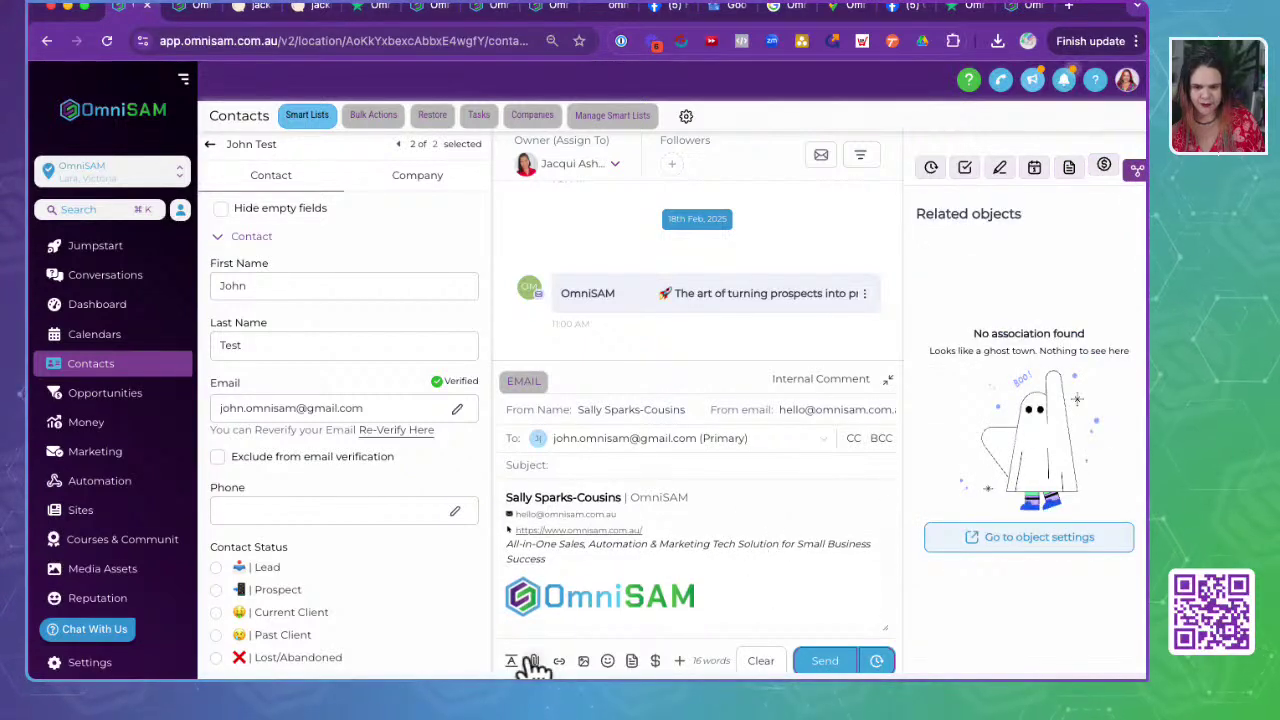
pyautogui.click(679, 660)
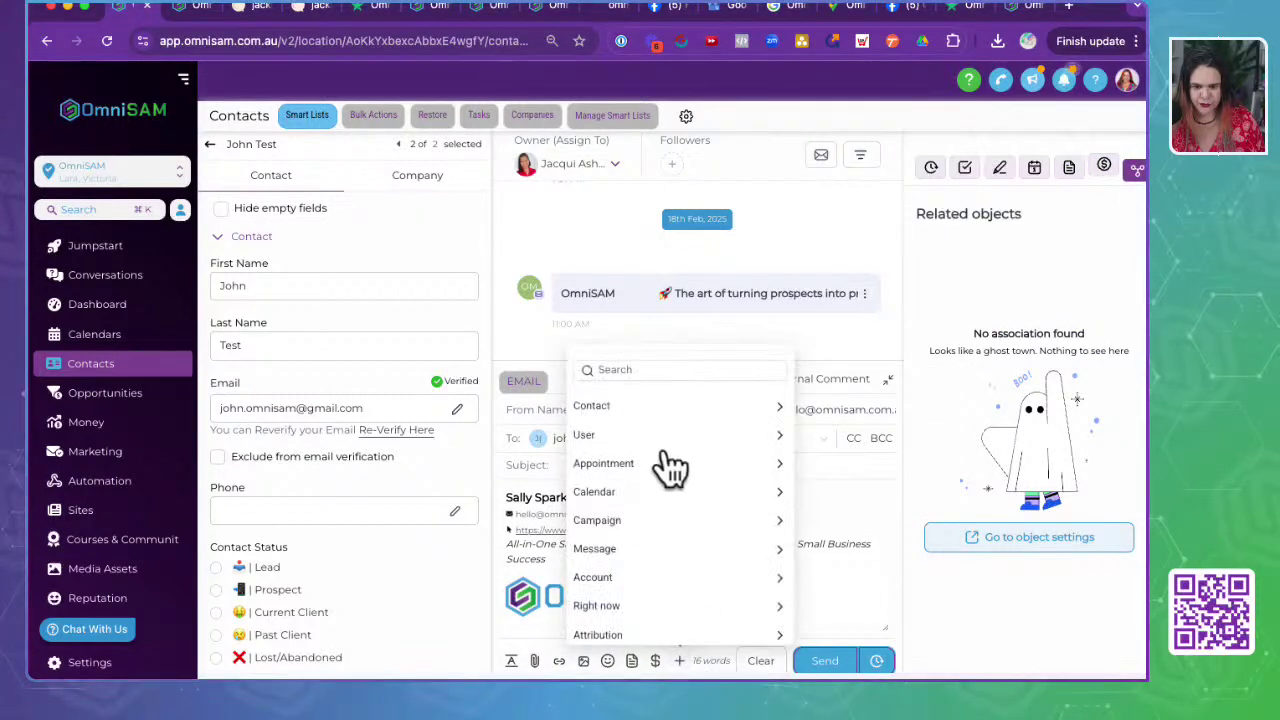
pyautogui.click(518, 600)
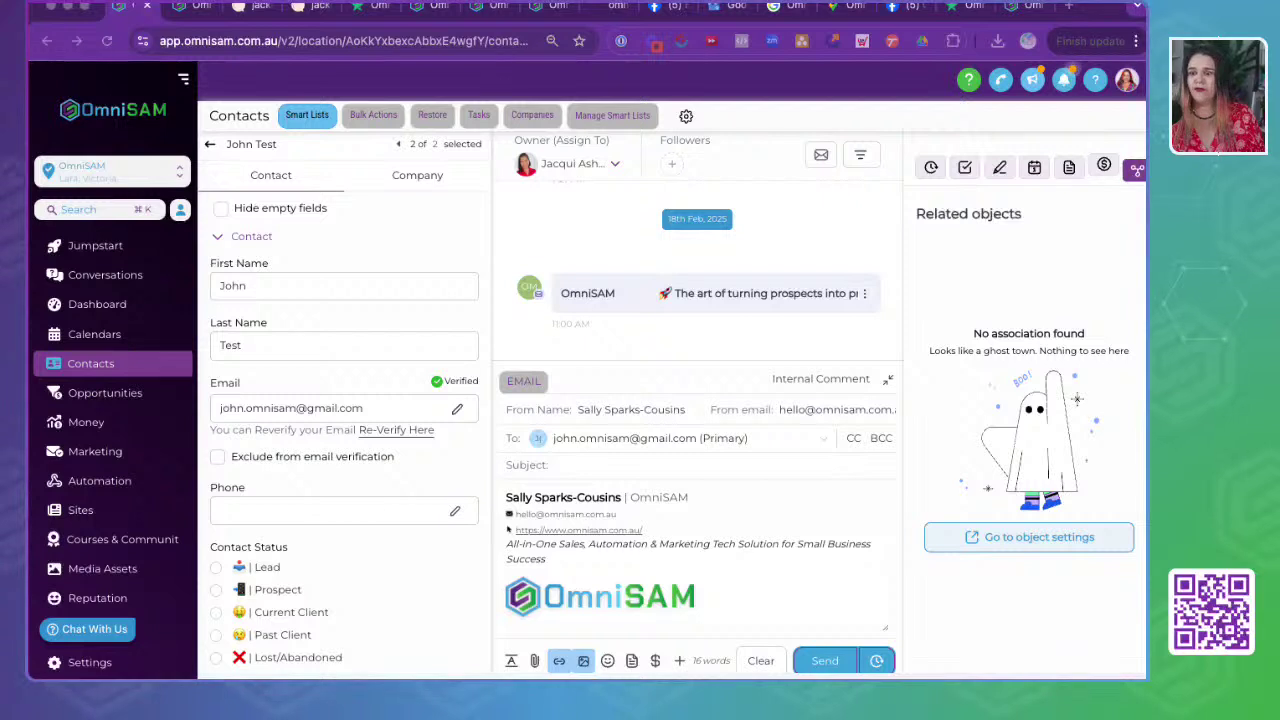
# - Switch to the mirrored iPhone home screen showing the OmniSAM app
pyautogui.click(1112, 8)
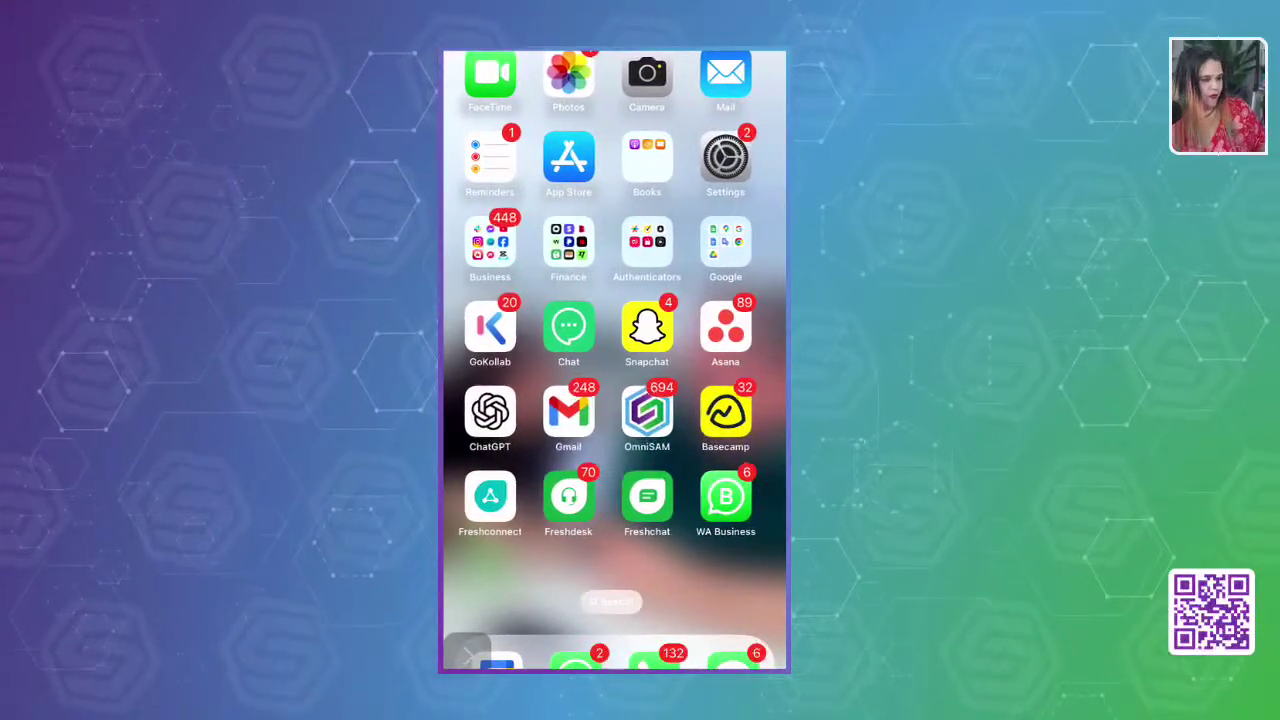
# - Launch OmniSAM on the phone and switch to its Reviews page with the invites goal
pyautogui.click(653, 412)
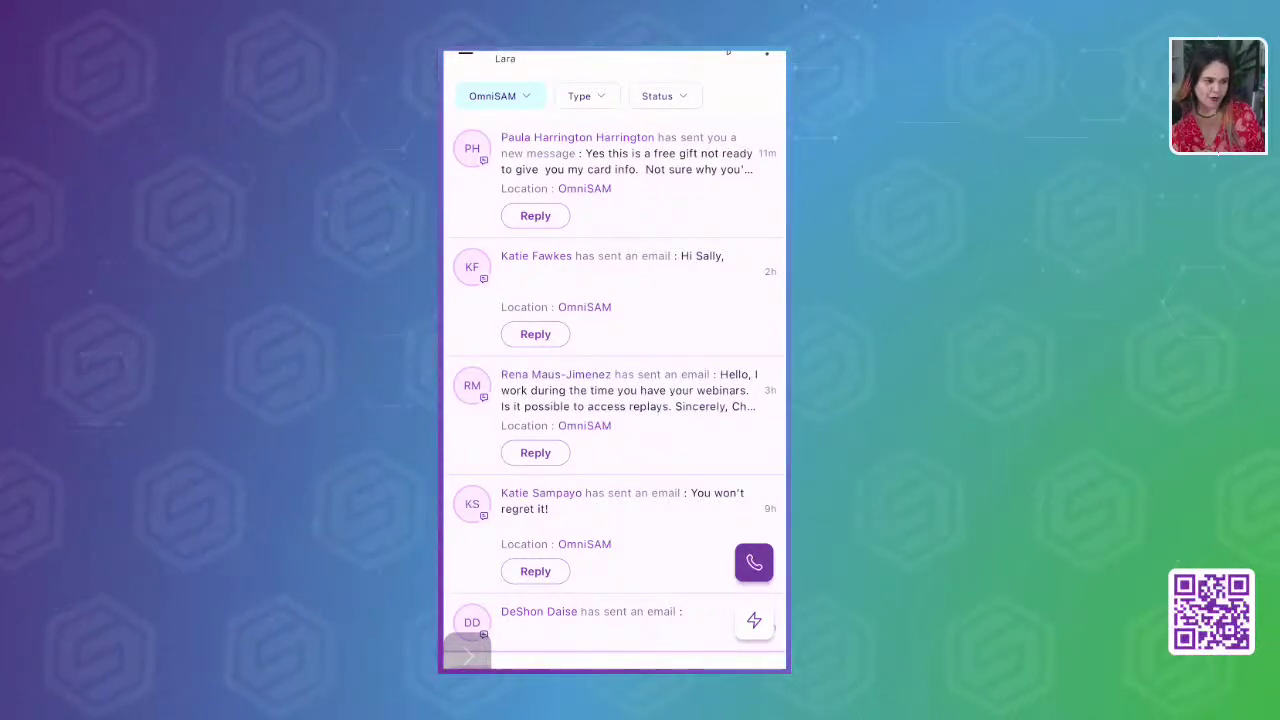
pyautogui.click(585, 666)
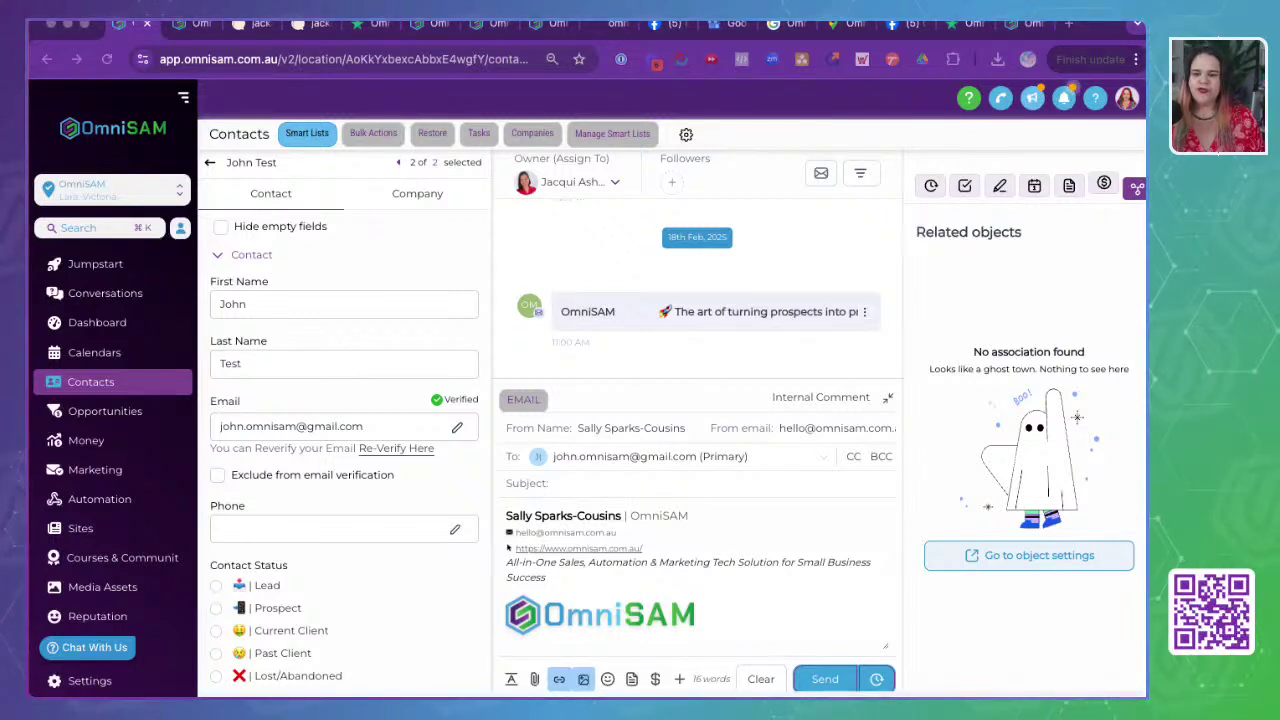
# - Search the account list for 'jack' and switch into the burnout coach client's sub-account
pyautogui.click(104, 195)
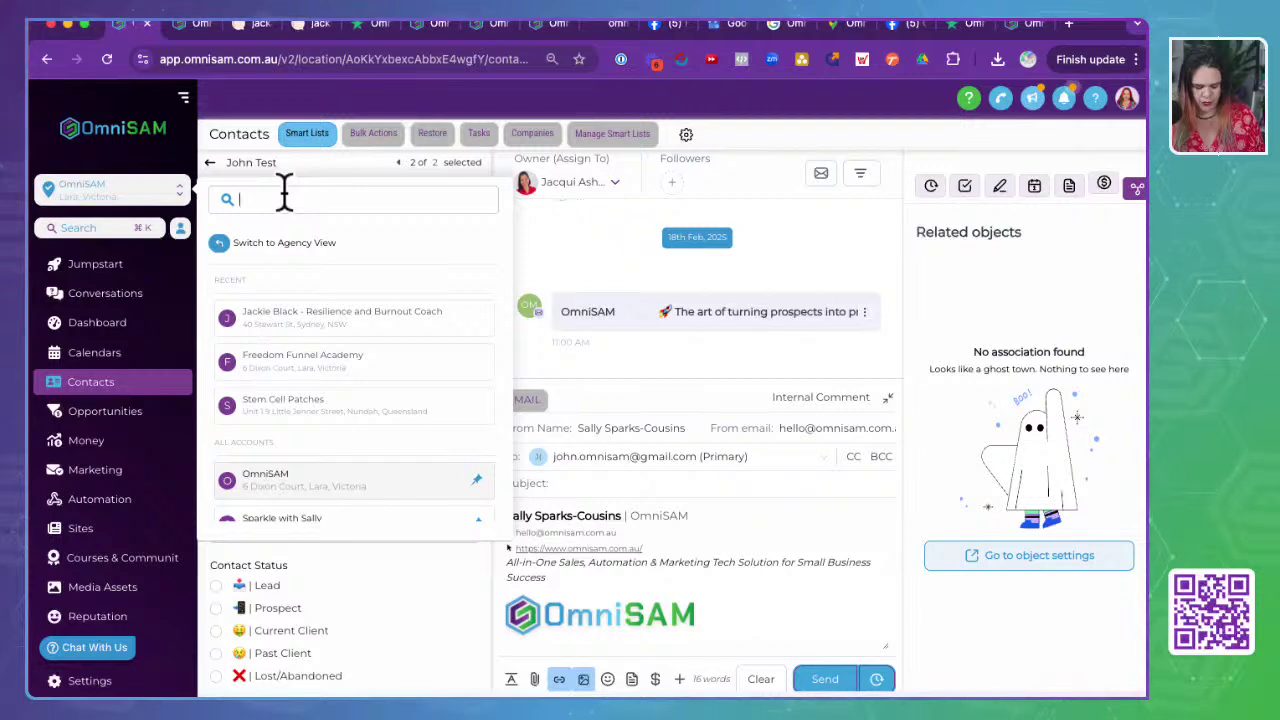
pyautogui.write('jackj')
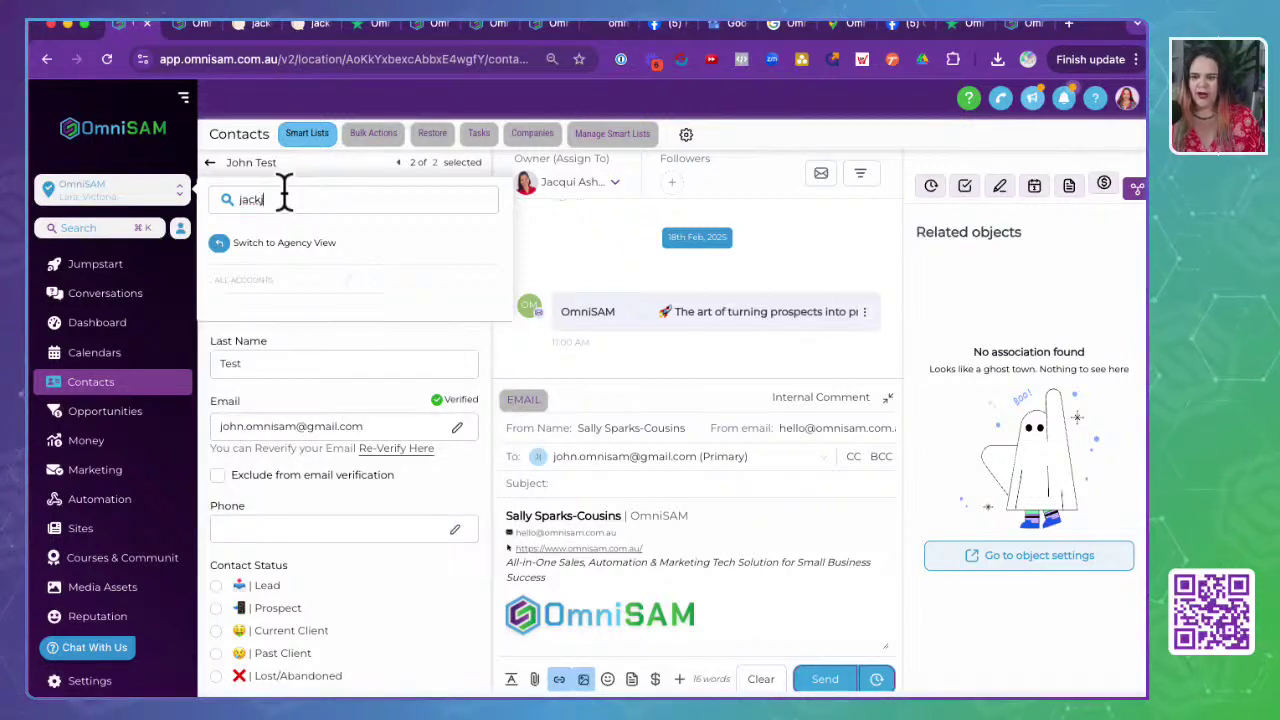
pyautogui.click(95, 505)
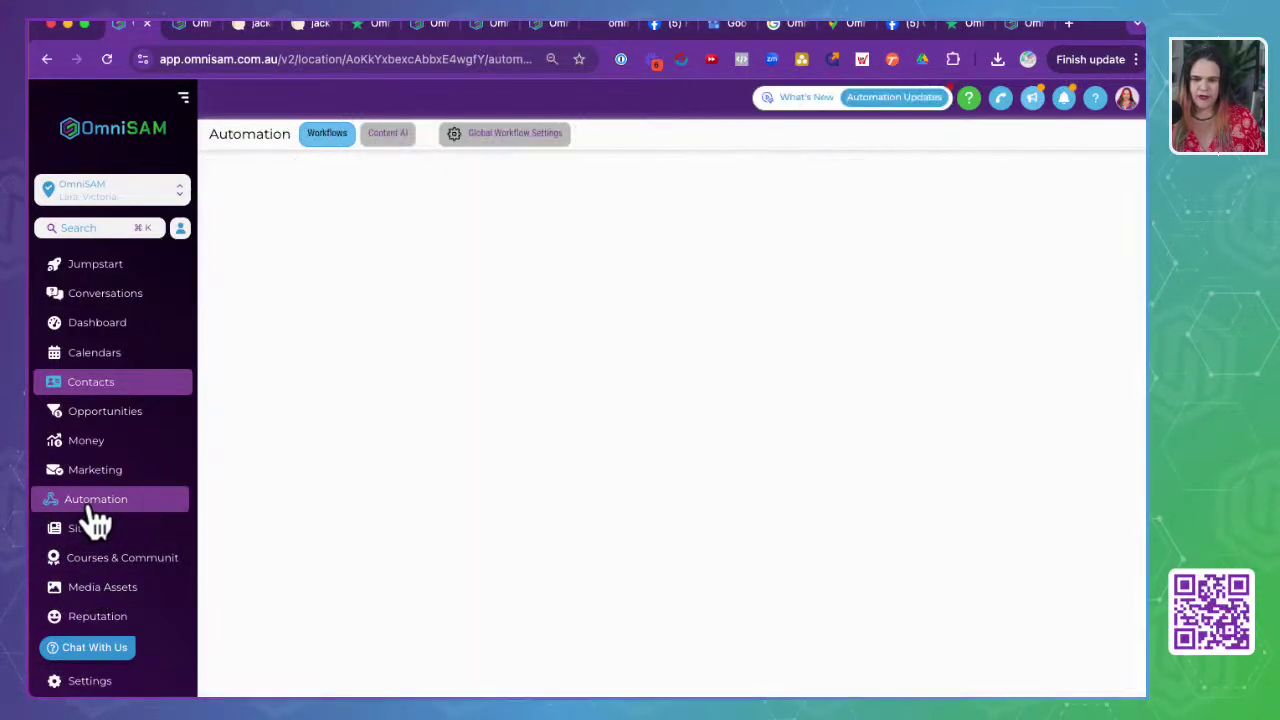
pyautogui.click(118, 205)
pyautogui.write('jac')
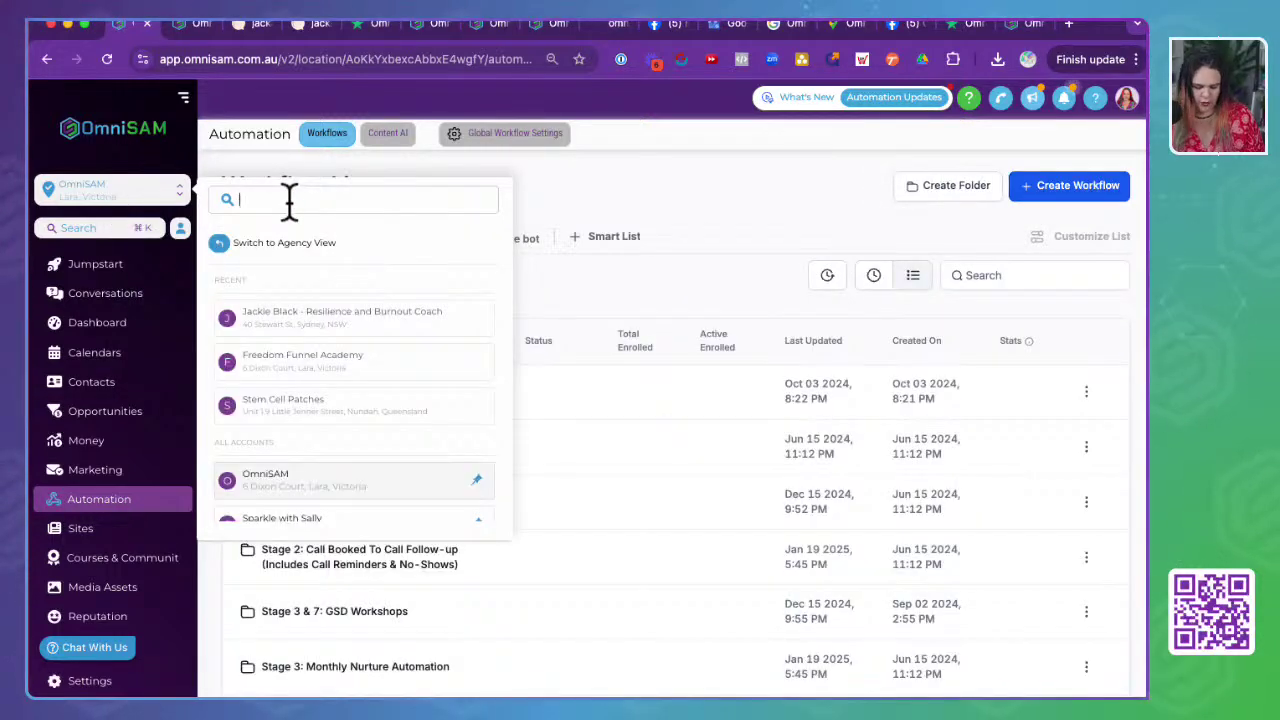
pyautogui.write('k')
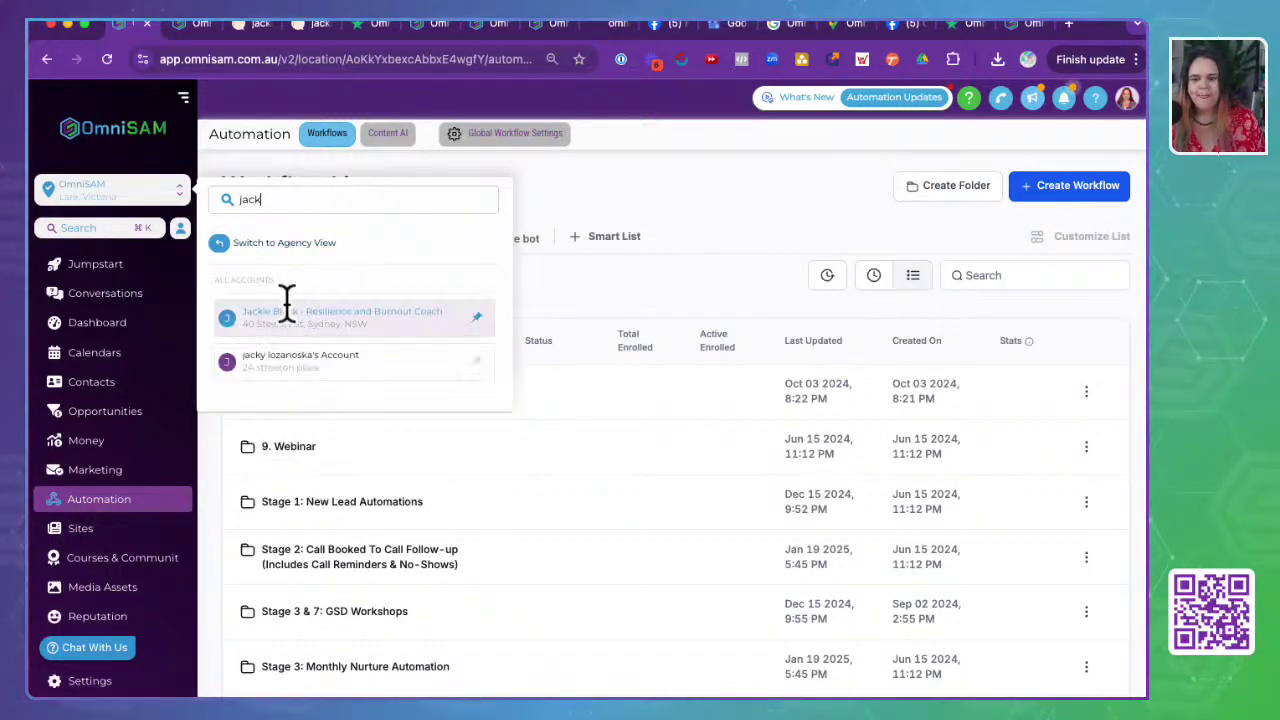
pyautogui.click(295, 330)
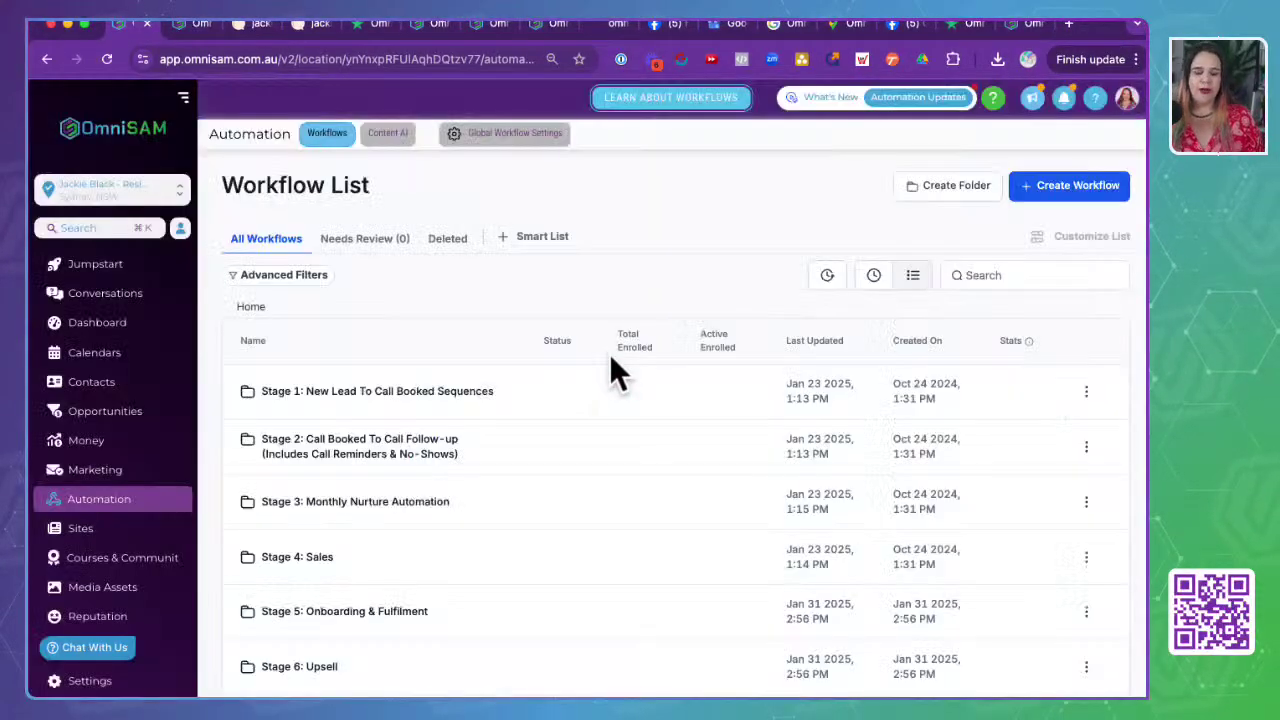
# - Open the Stage 7: Reviews & Referrals folder and its 7.01 Review Request workflow
pyautogui.scroll(-2, 414, 568)
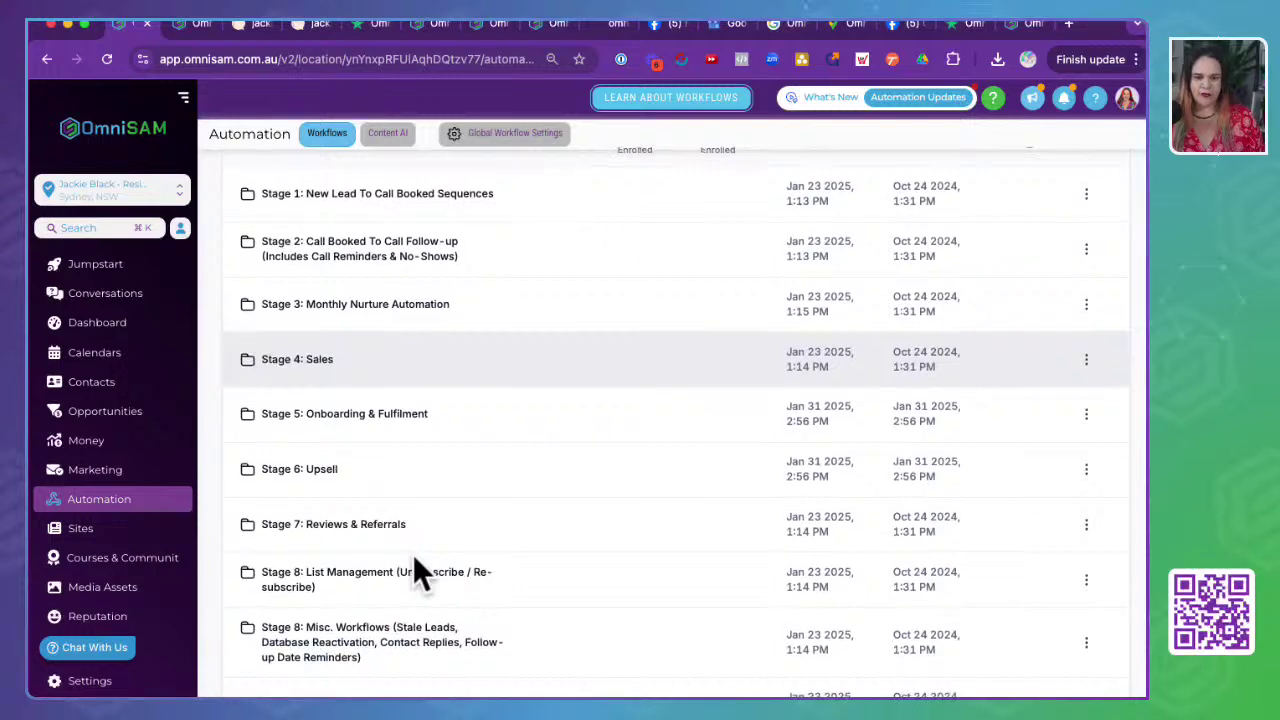
pyautogui.scroll(-1, 414, 556)
pyautogui.scroll(3, 414, 556)
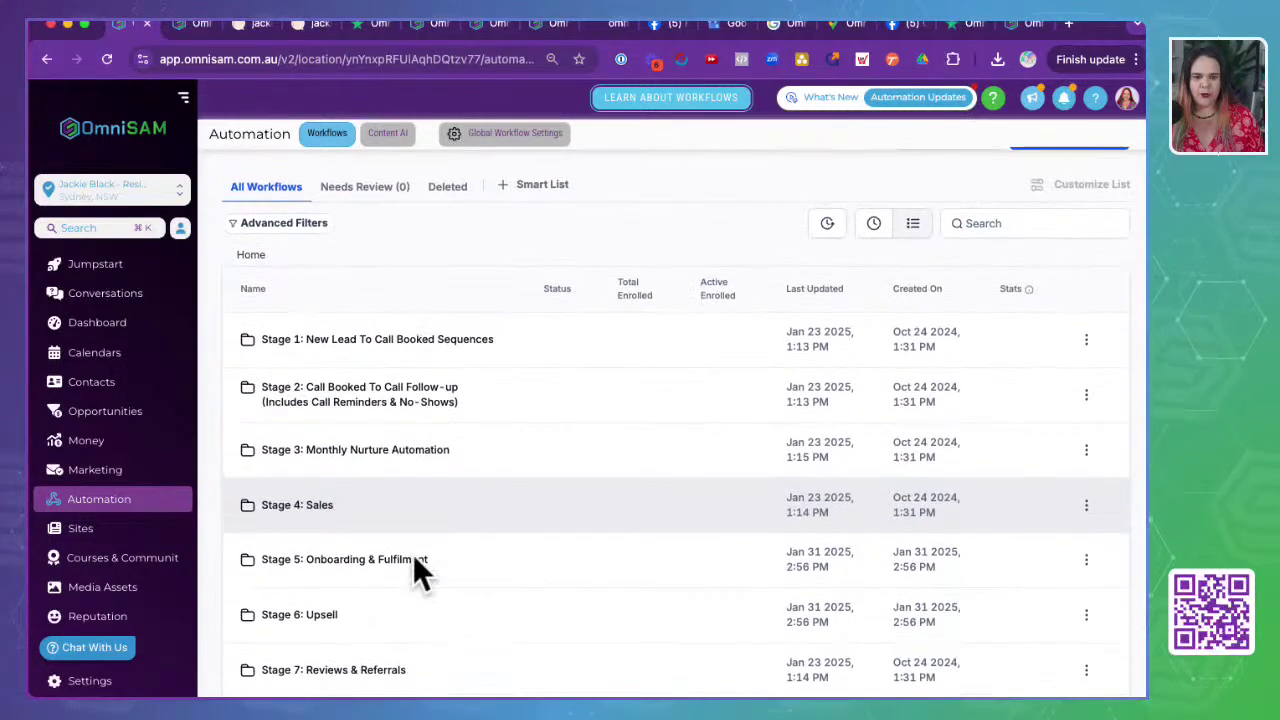
pyautogui.scroll(-2, 414, 556)
pyautogui.scroll(-1, 415, 560)
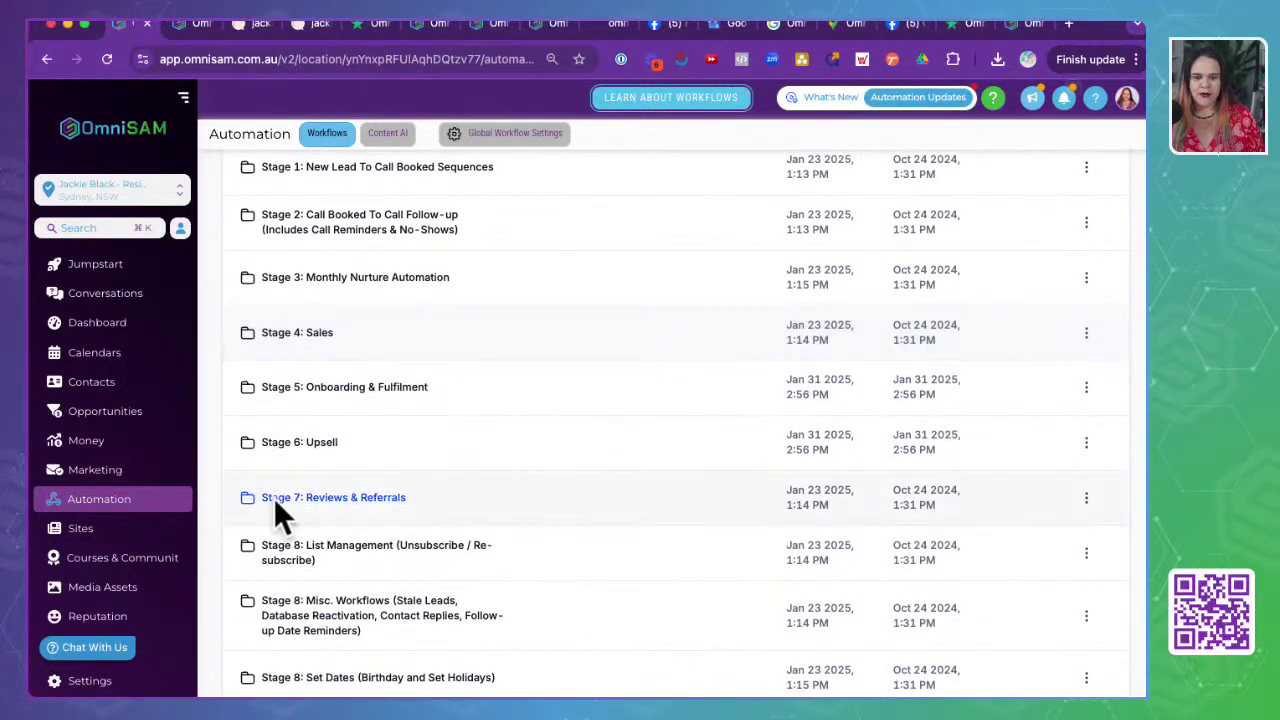
pyautogui.click(338, 508)
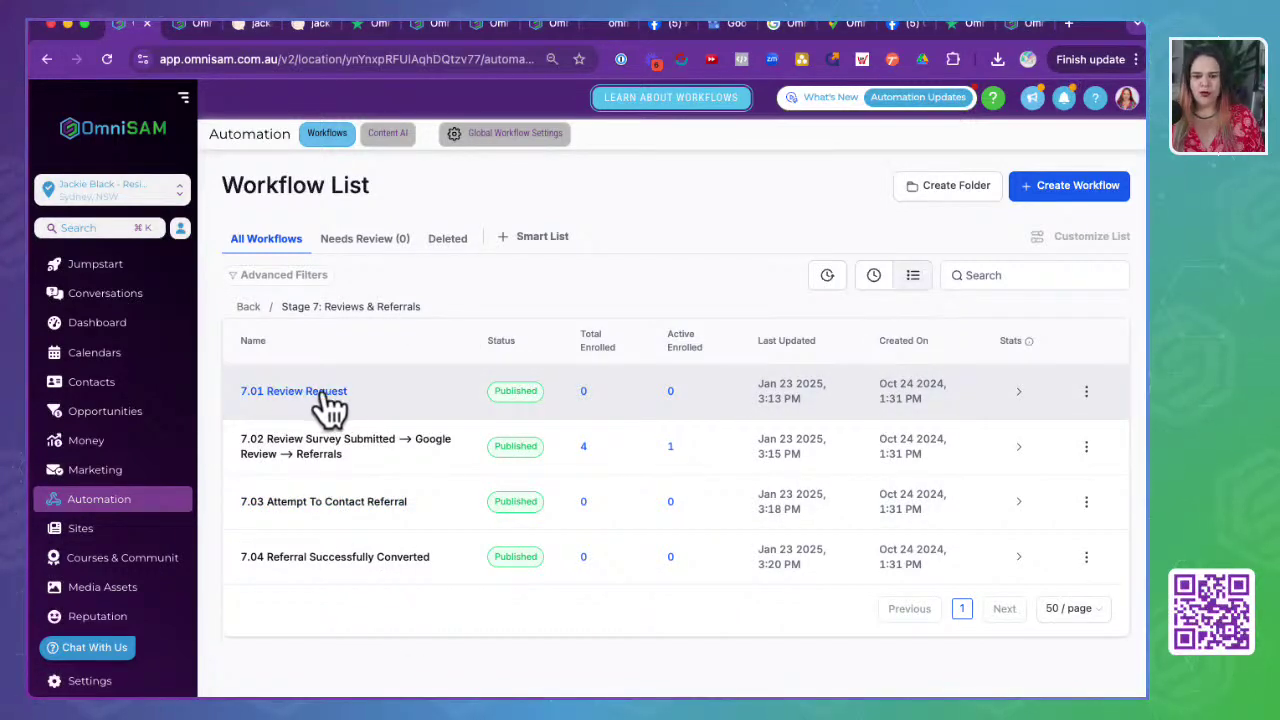
pyautogui.click(326, 393)
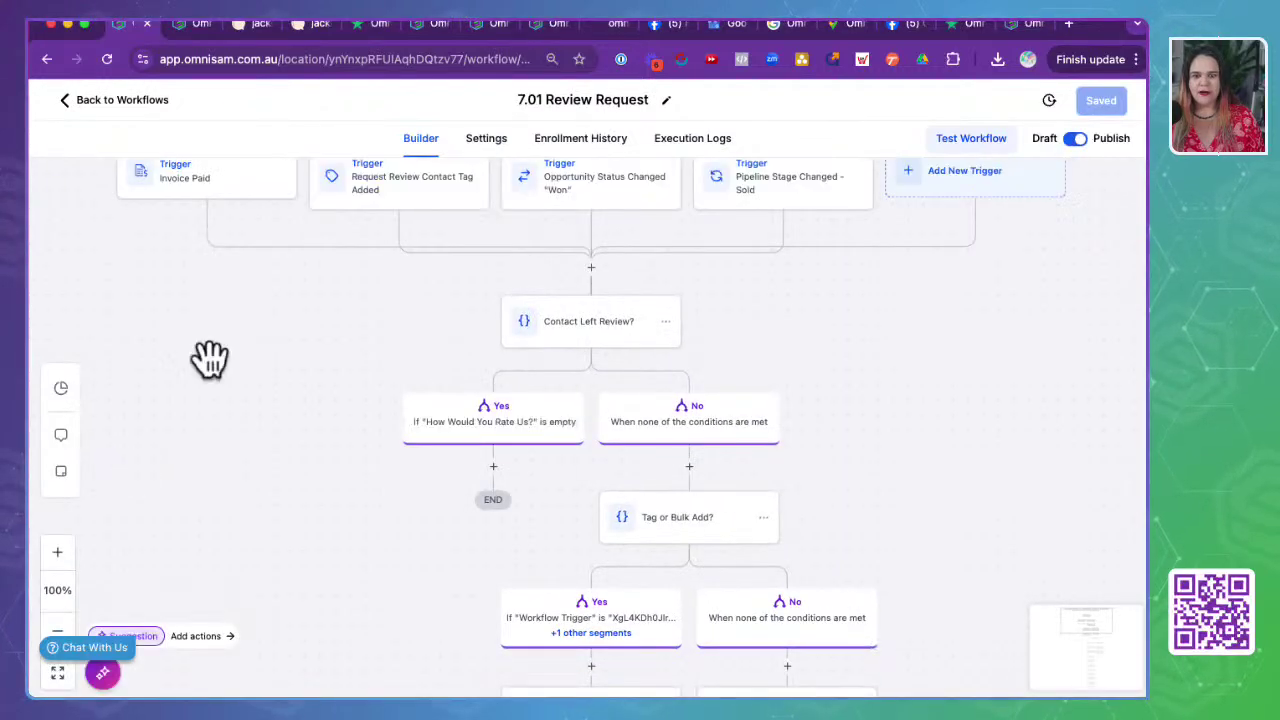
pyautogui.moveTo(210, 358); pyautogui.dragTo(374, 414)
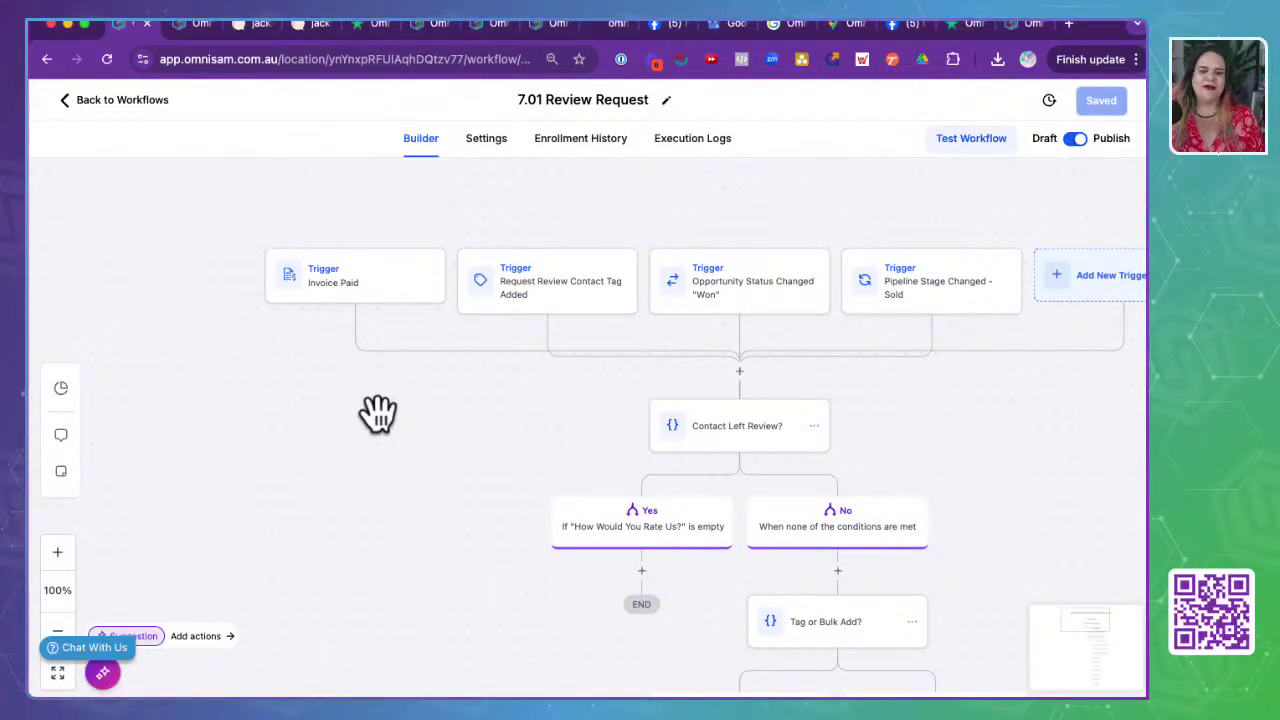
pyautogui.click(375, 298)
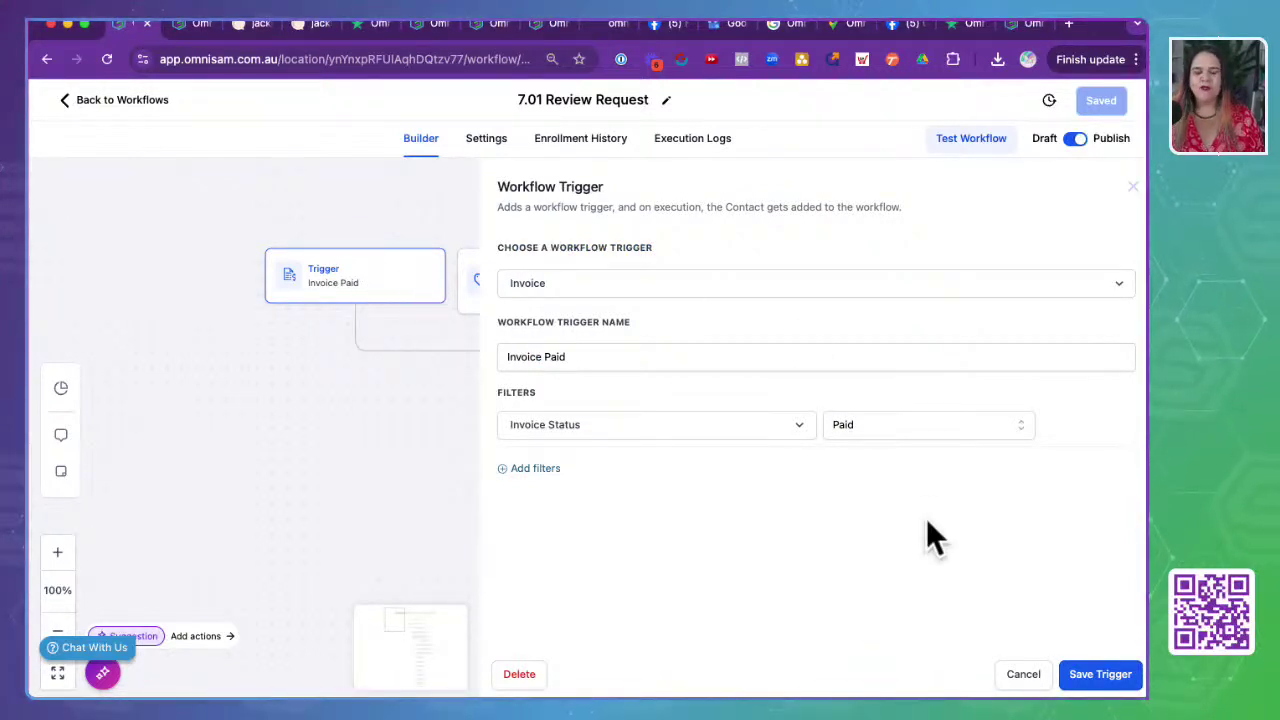
pyautogui.click(1023, 676)
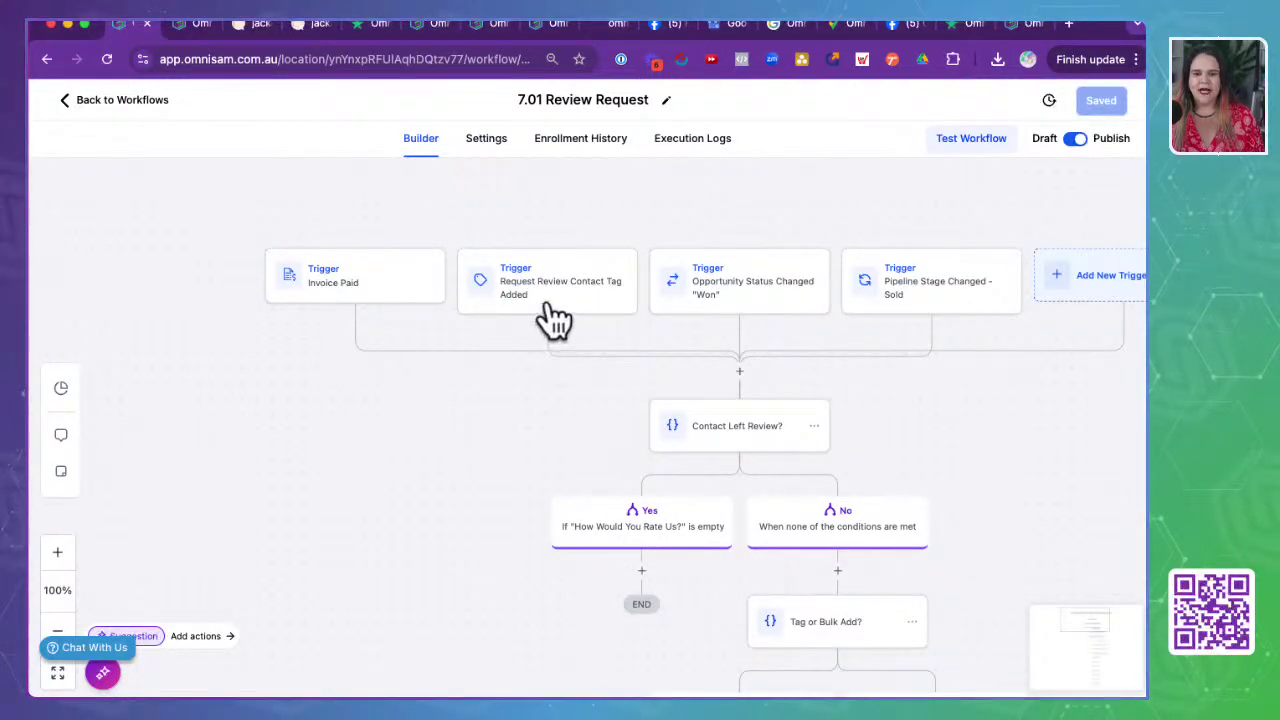
pyautogui.click(547, 300)
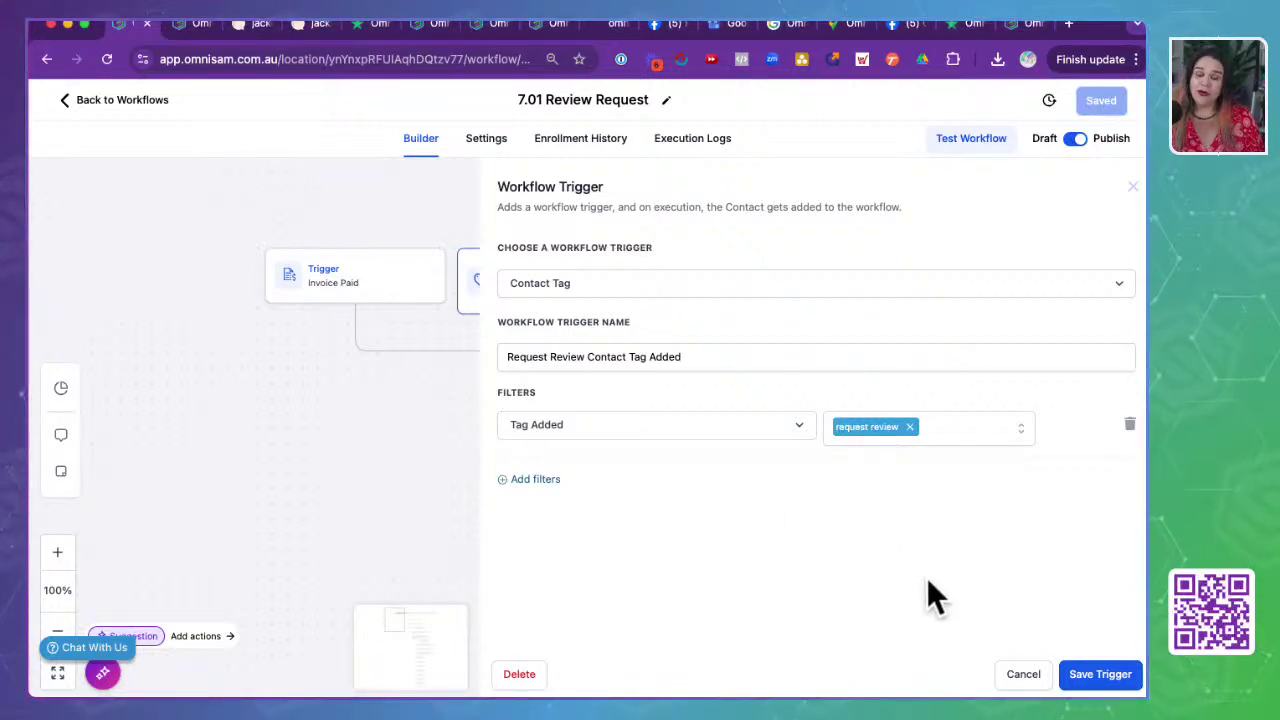
pyautogui.click(1025, 676)
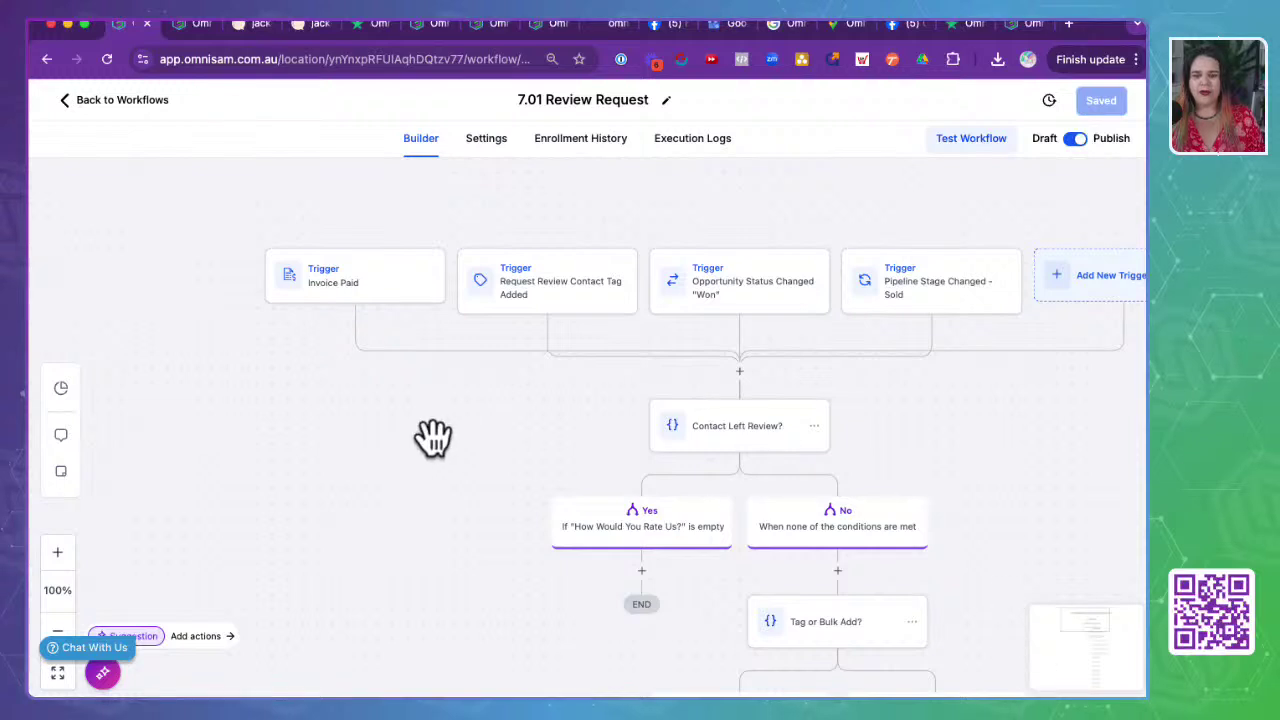
pyautogui.moveTo(451, 437); pyautogui.dragTo(312, 430)
pyautogui.click(566, 278)
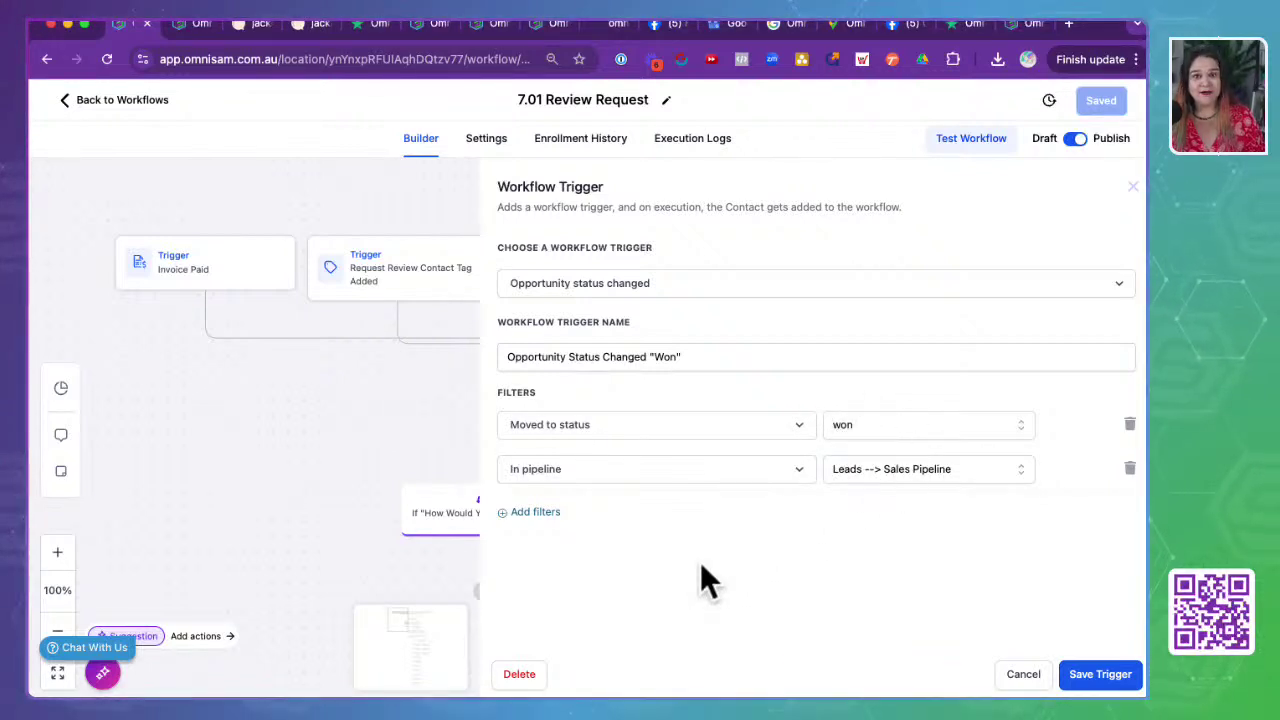
pyautogui.click(1028, 680)
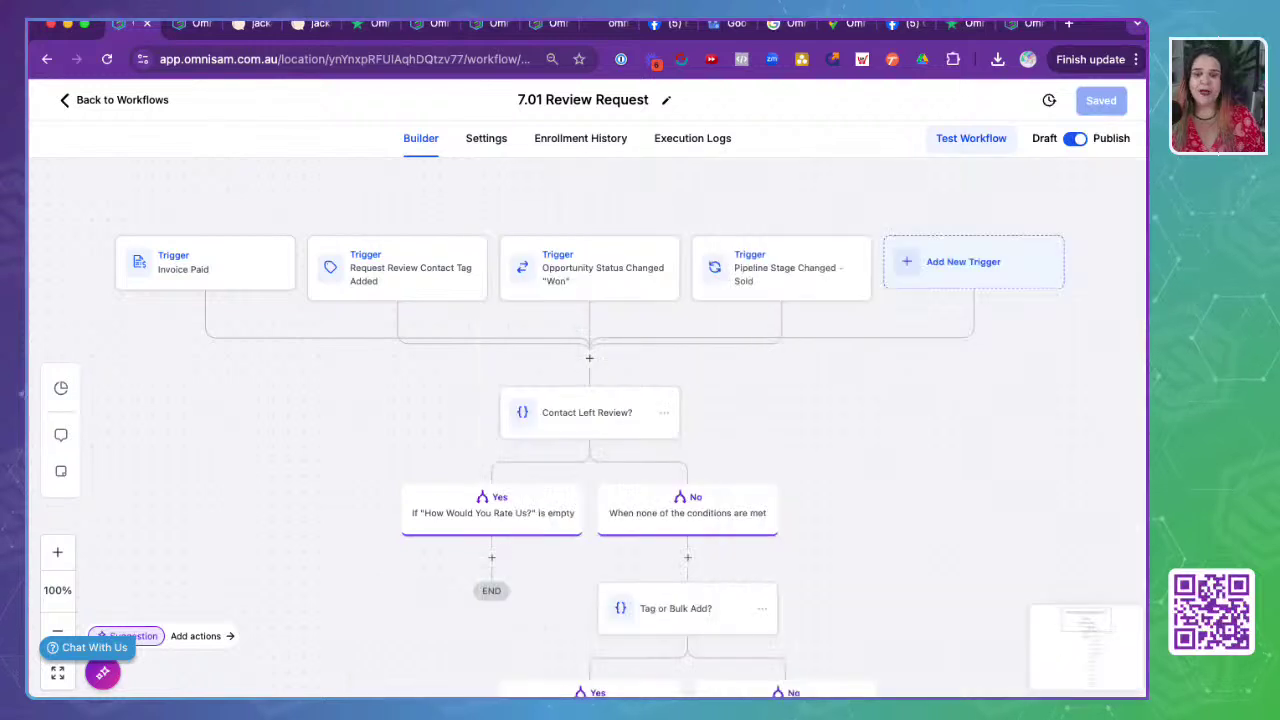
pyautogui.click(792, 270)
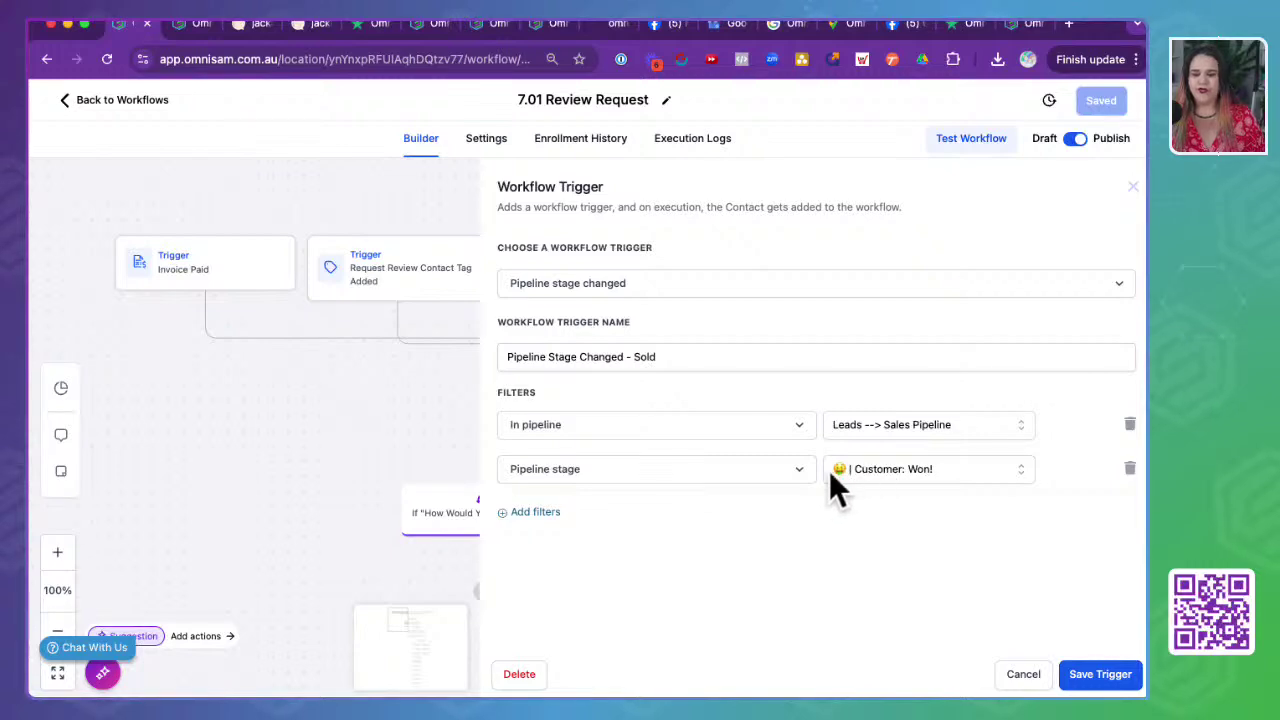
pyautogui.click(1028, 684)
pyautogui.moveTo(863, 531); pyautogui.dragTo(871, 472)
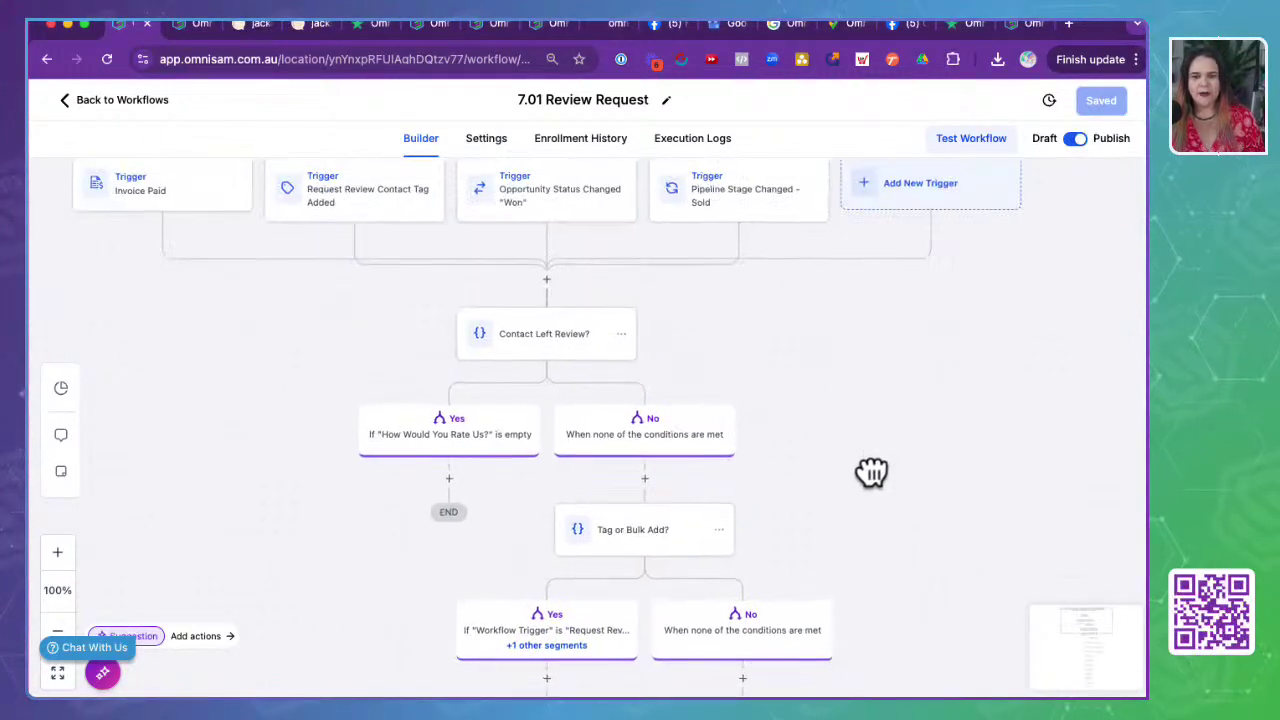
pyautogui.click(540, 350)
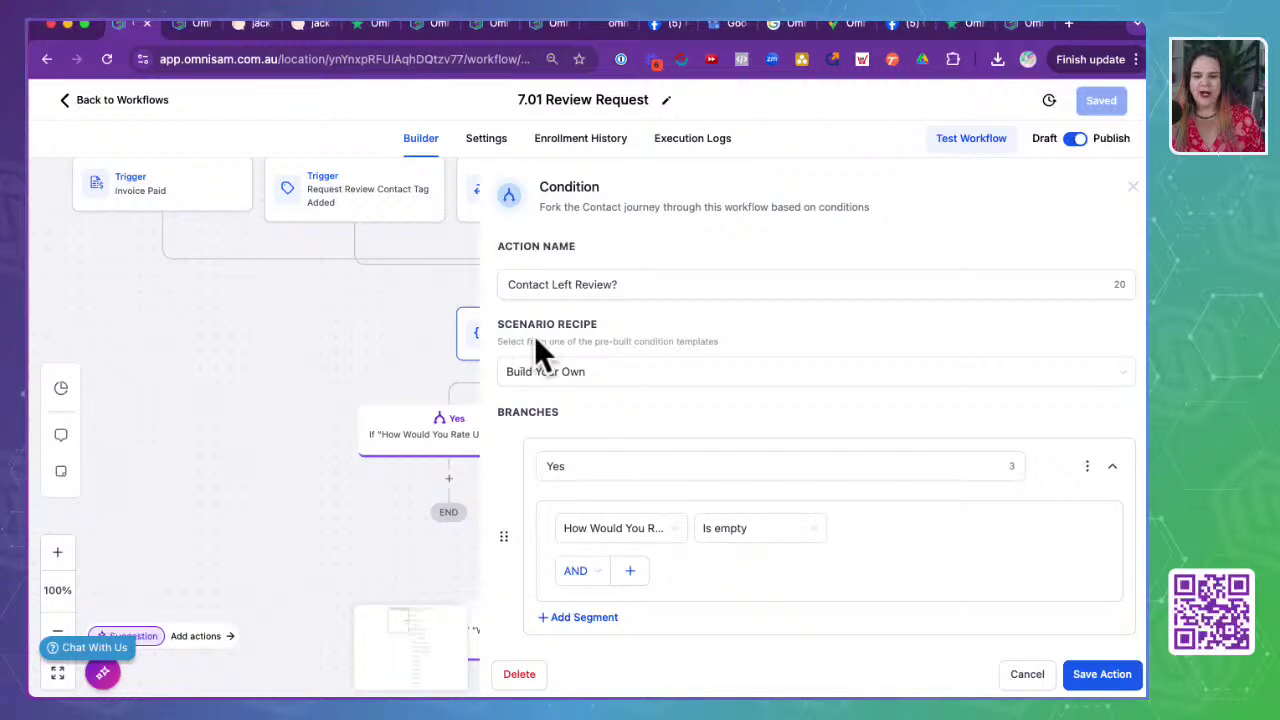
pyautogui.scroll(-2, 563, 449)
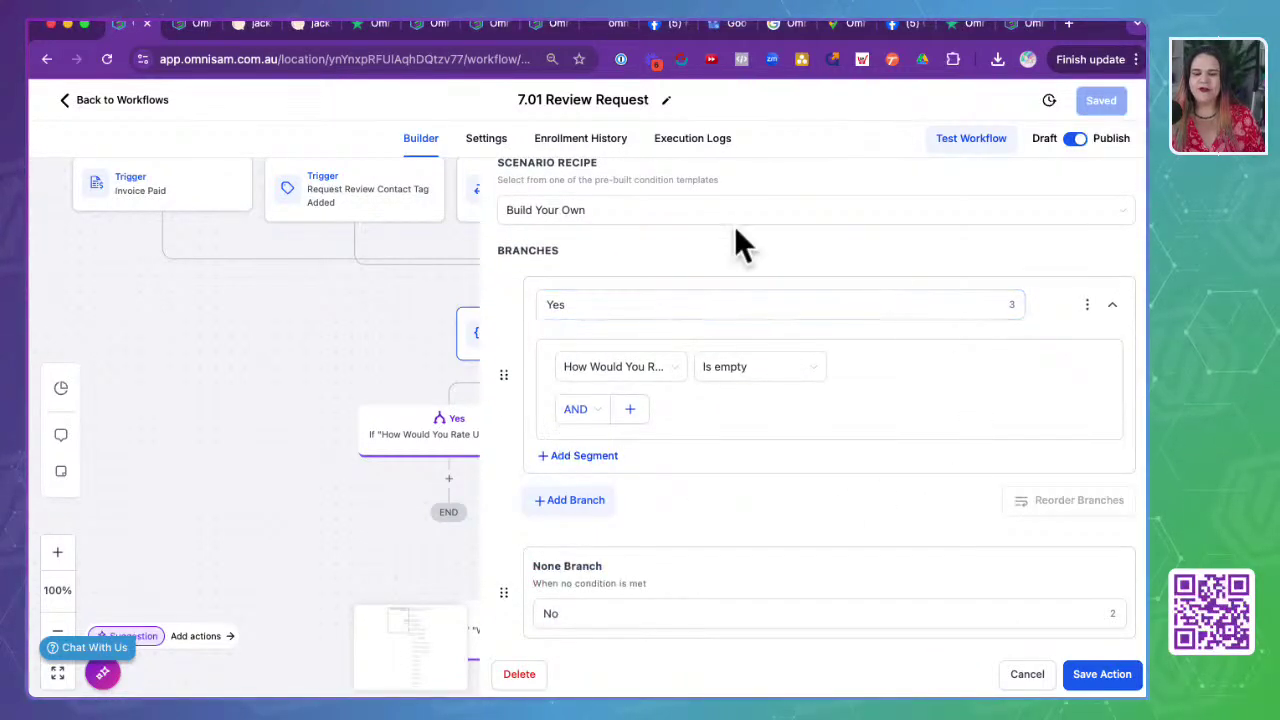
pyautogui.scroll(-1, 732, 521)
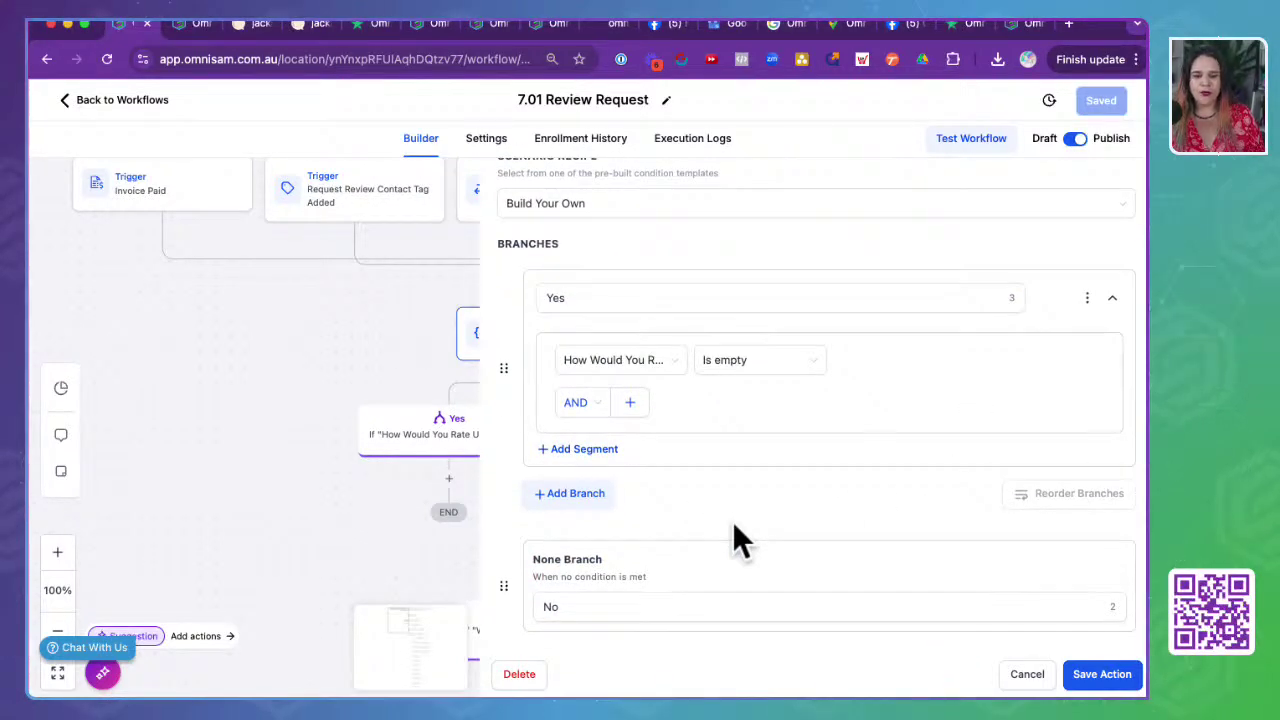
pyautogui.scroll(1, 733, 525)
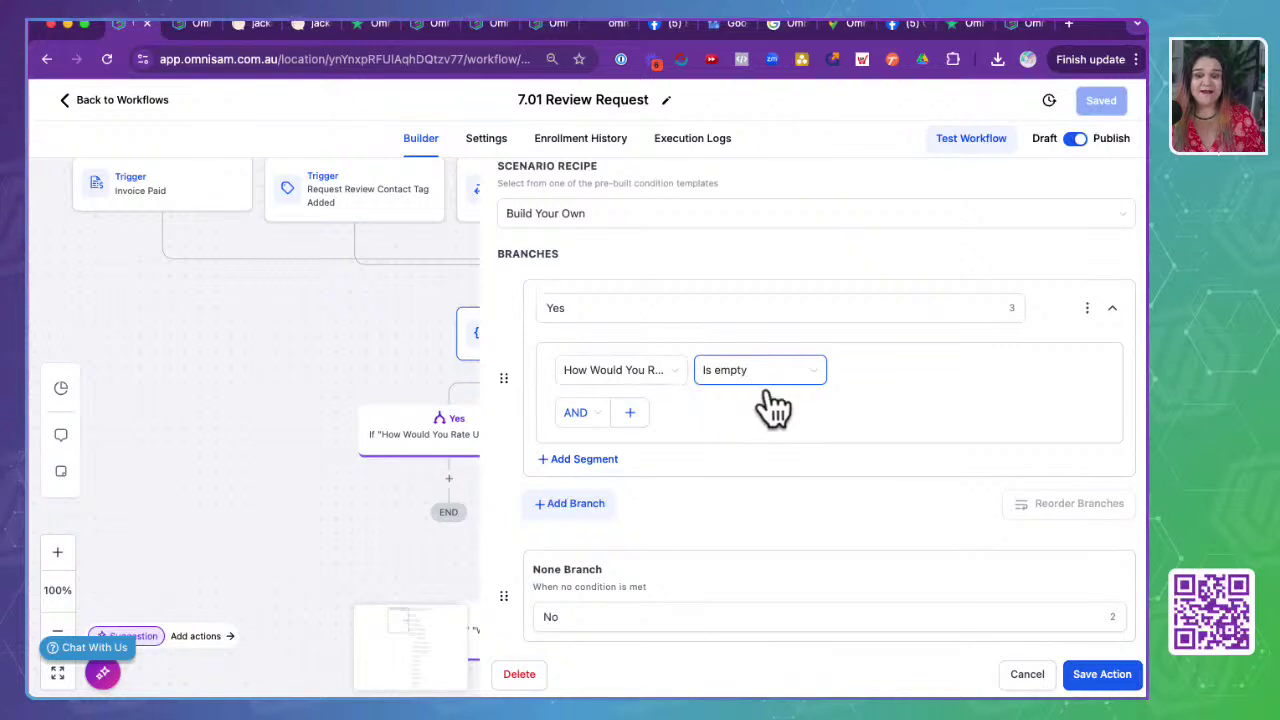
pyautogui.click(1028, 676)
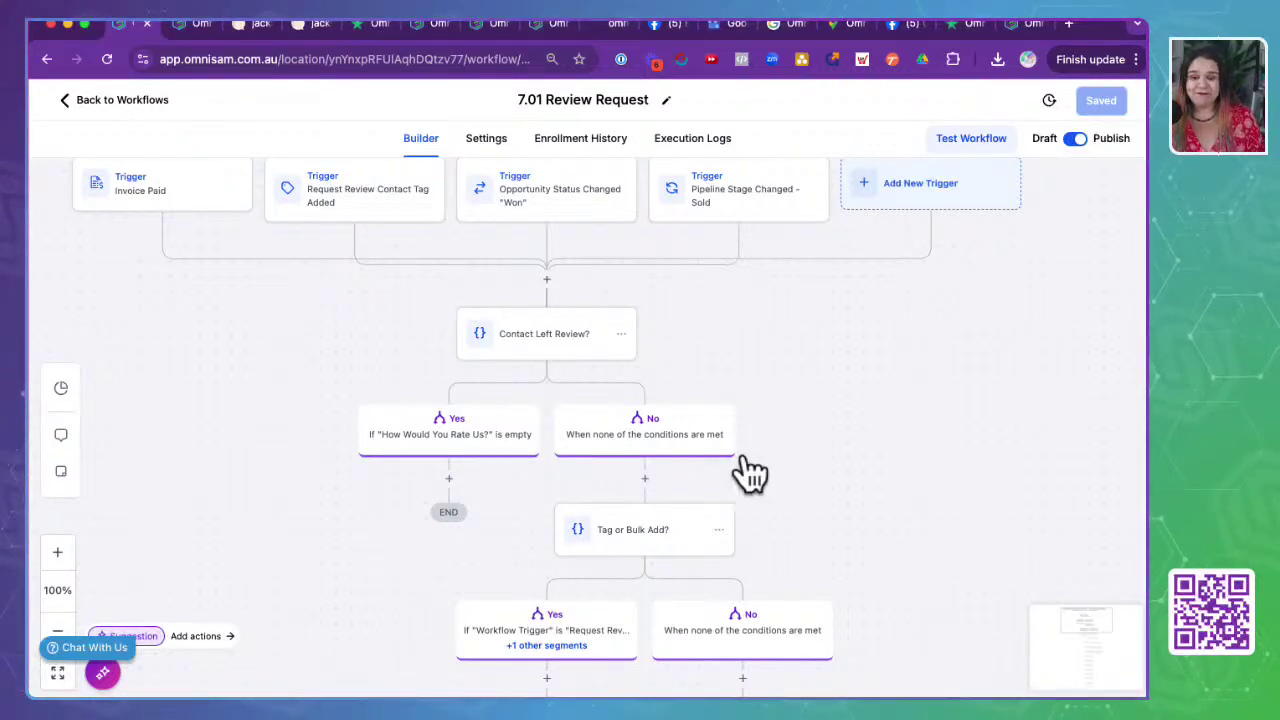
# - Inspect the Tag or Bulk Add? condition without saving, then open the Add Opportunity to won step
pyautogui.moveTo(837, 543); pyautogui.dragTo(823, 317)
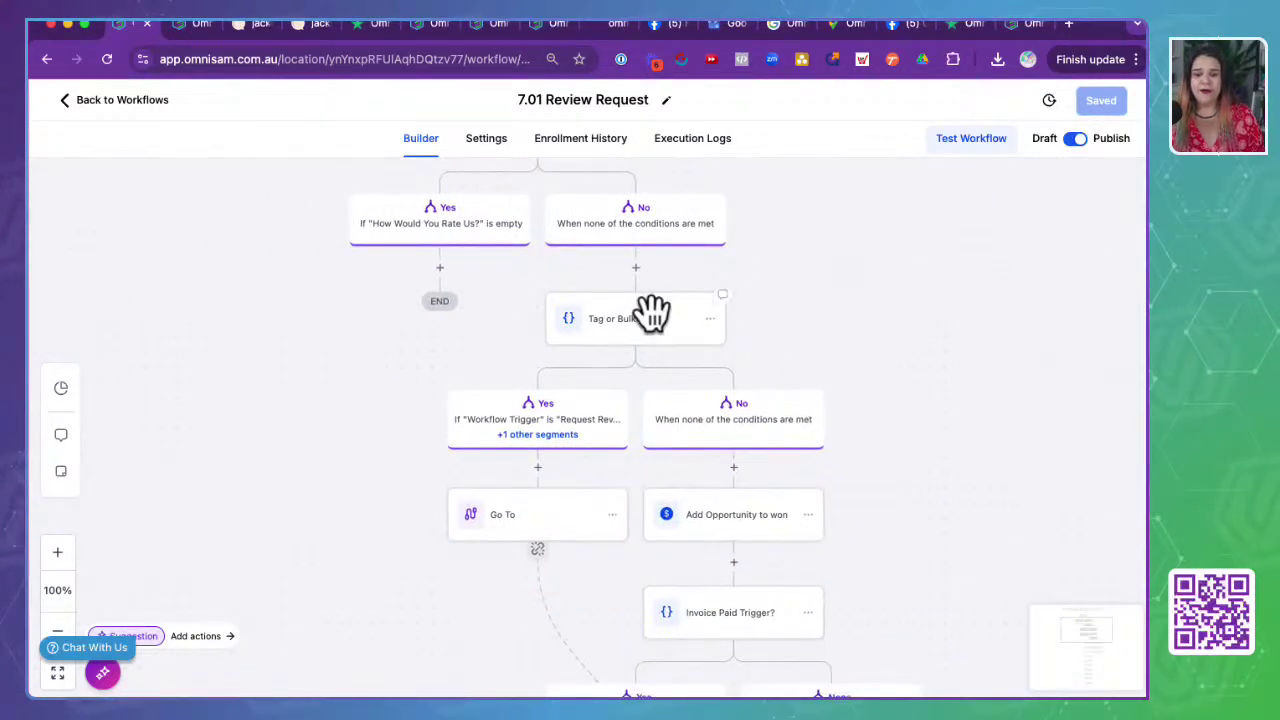
pyautogui.click(627, 332)
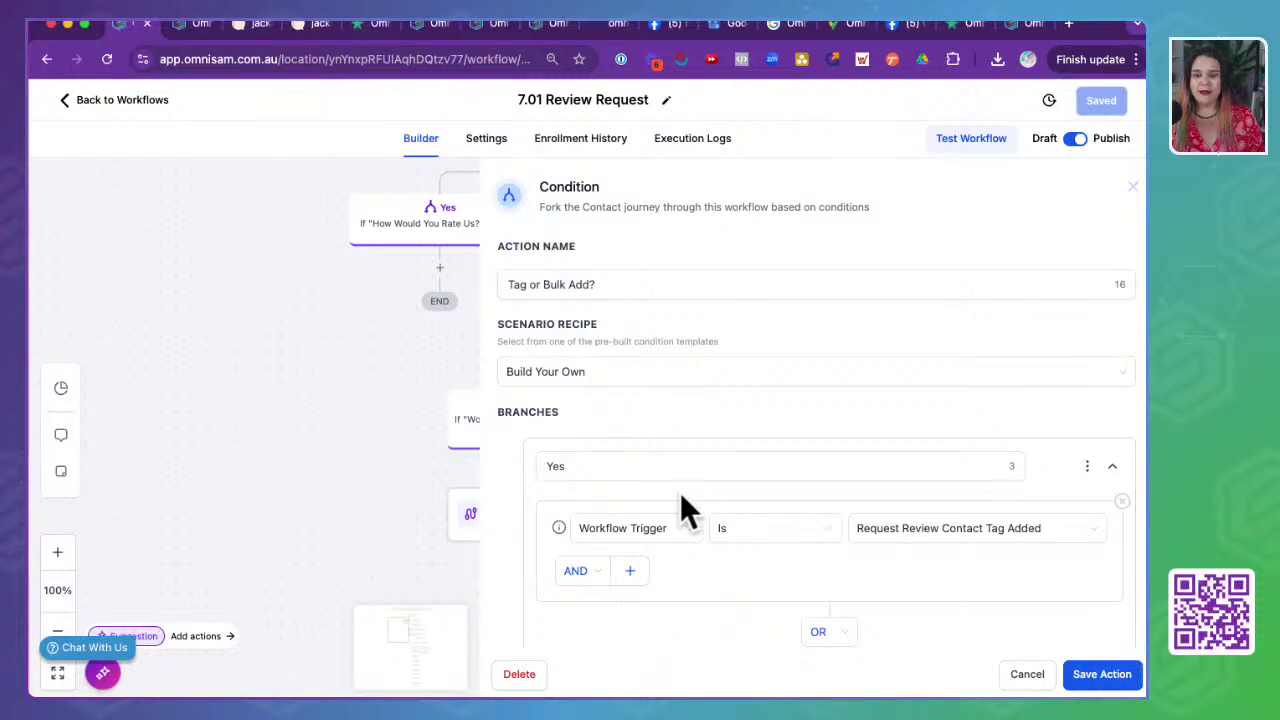
pyautogui.scroll(-2, 680, 495)
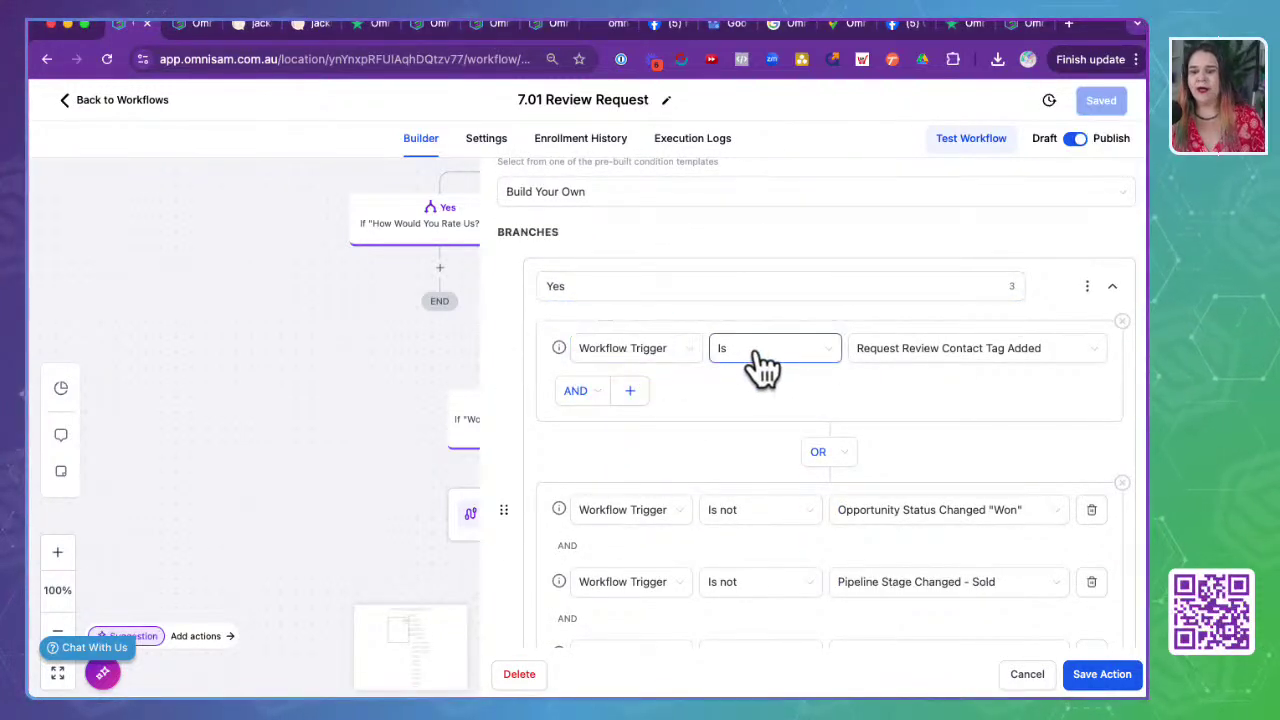
pyautogui.scroll(-1, 990, 460)
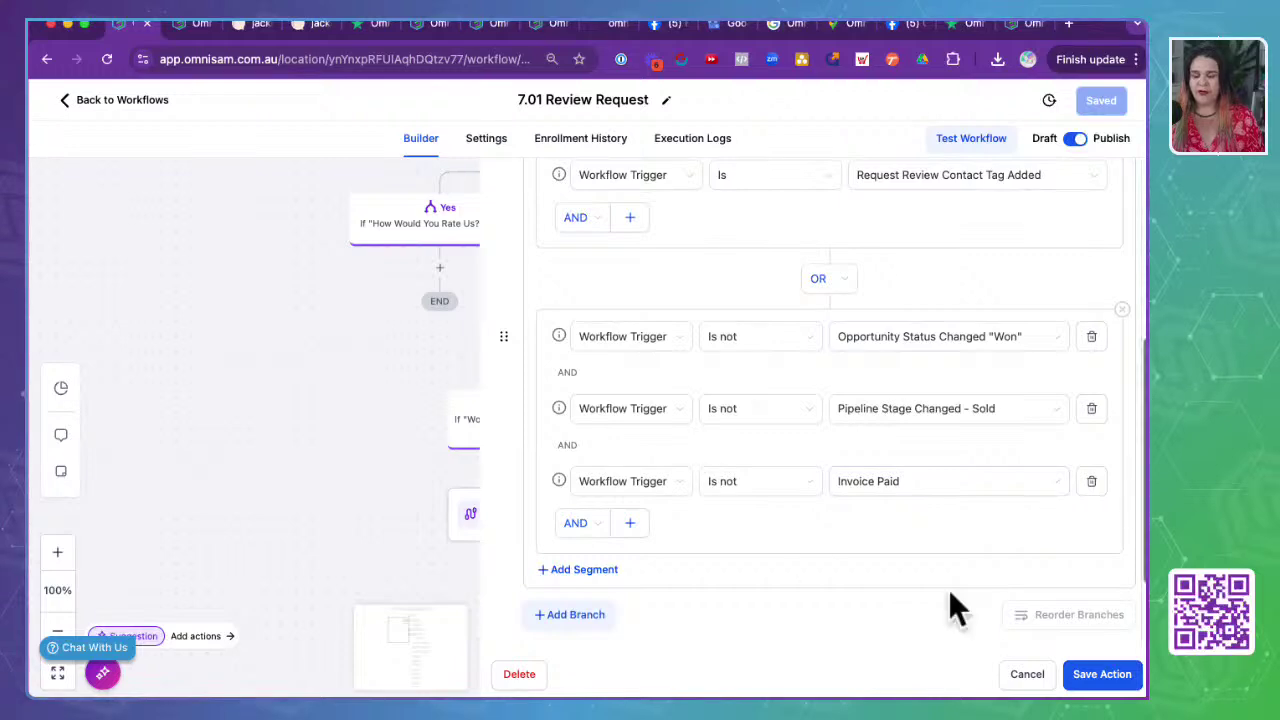
pyautogui.click(1025, 684)
pyautogui.moveTo(880, 506); pyautogui.dragTo(654, 306)
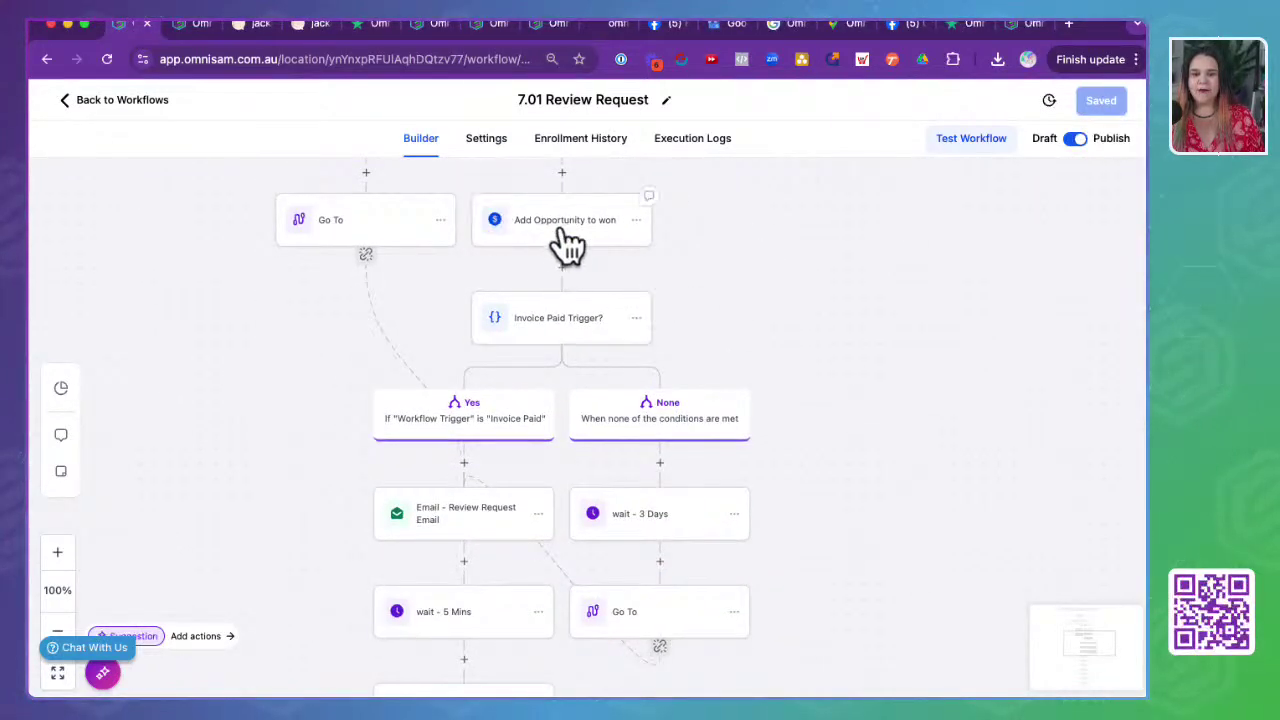
pyautogui.click(565, 225)
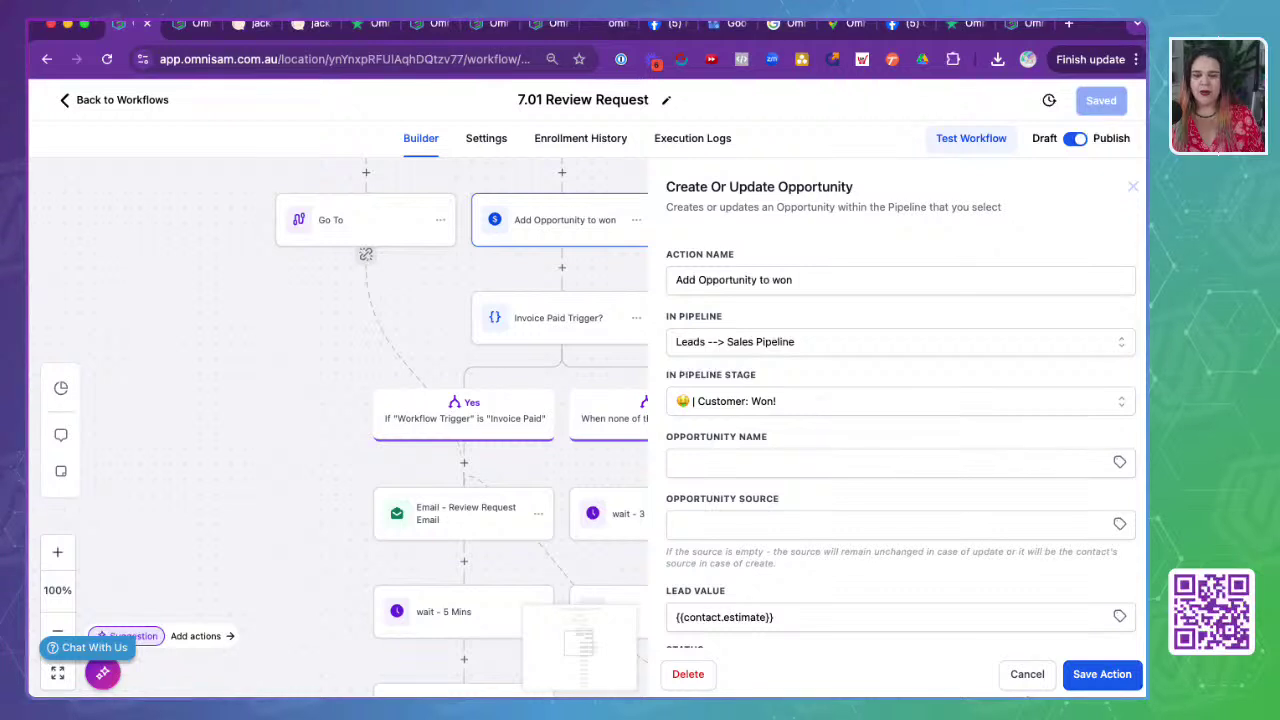
# - Check the email part of the SMS - Review Request Link message, then open the Goal step
pyautogui.click(1027, 674)
pyautogui.scroll(-5, 833, 430)
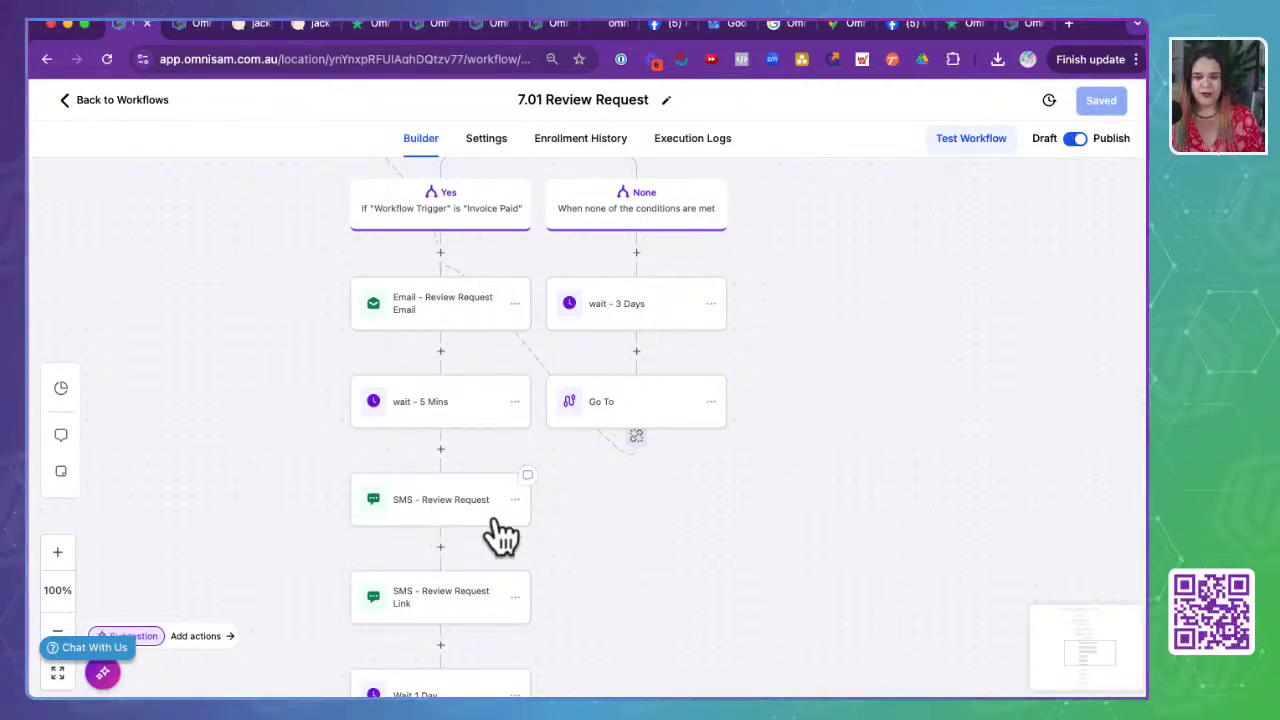
pyautogui.scroll(-3, 651, 543)
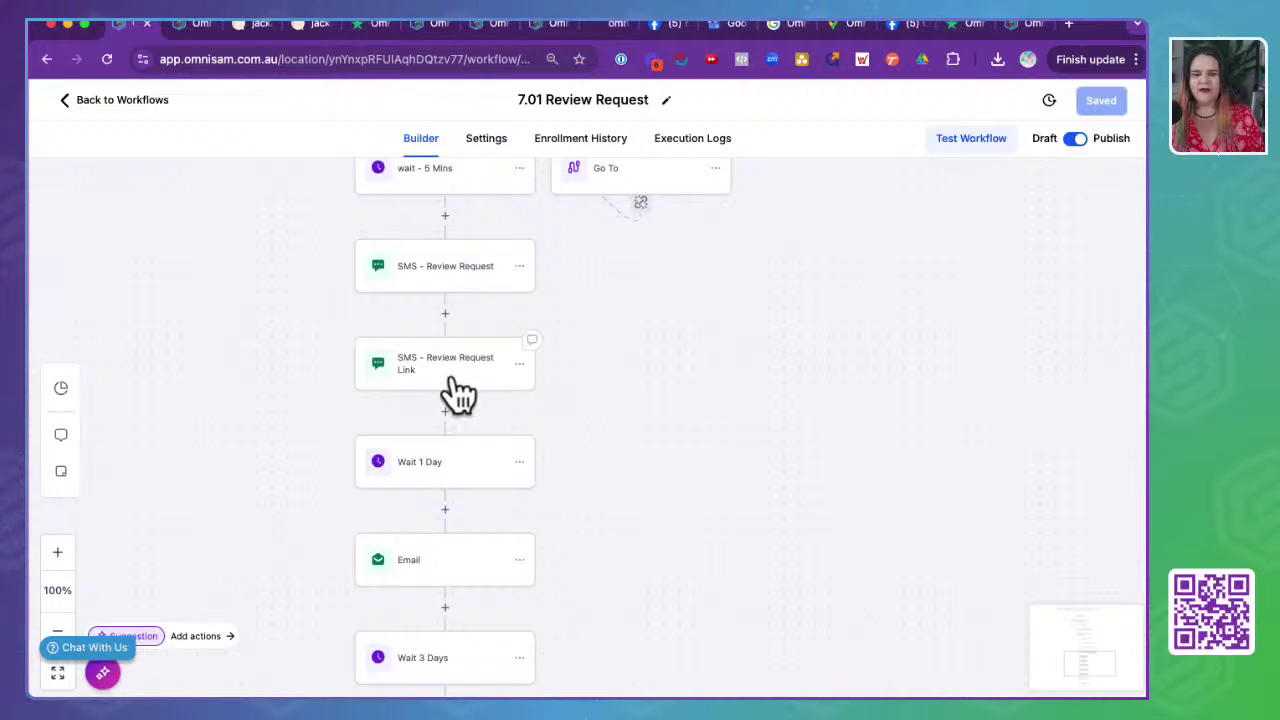
pyautogui.click(455, 370)
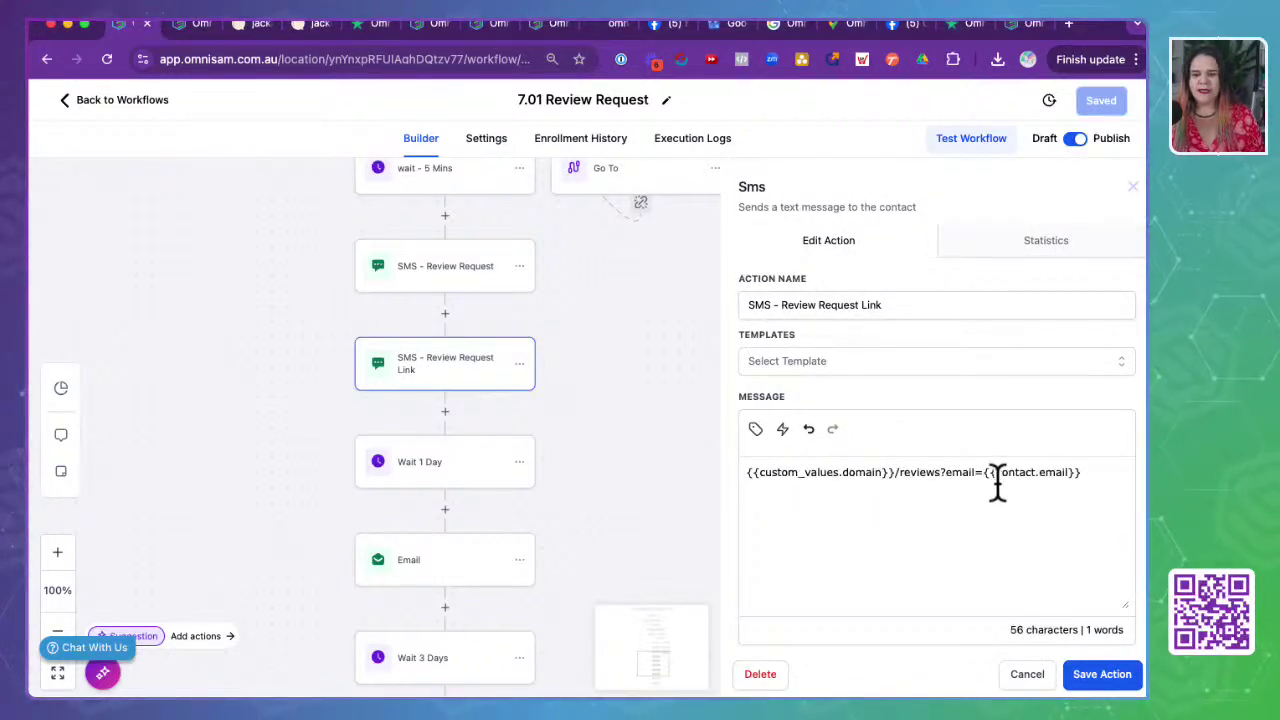
pyautogui.moveTo(938, 472); pyautogui.dragTo(1080, 471)
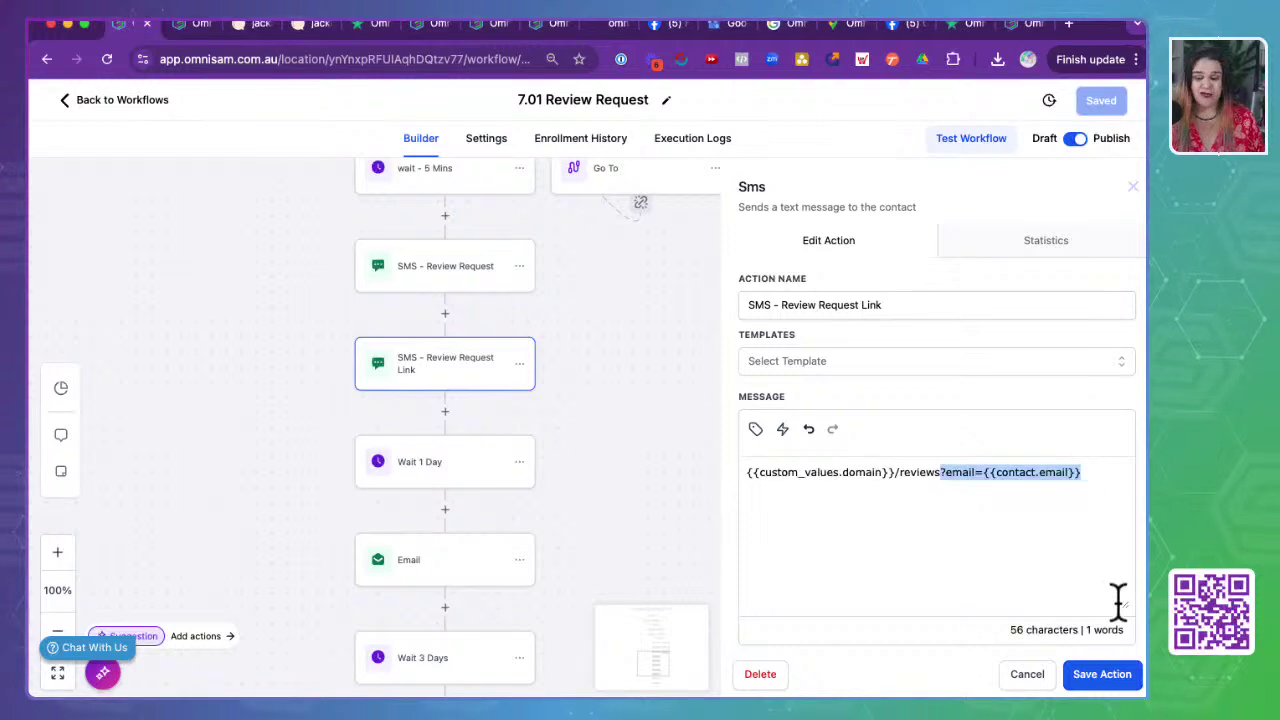
pyautogui.click(1036, 676)
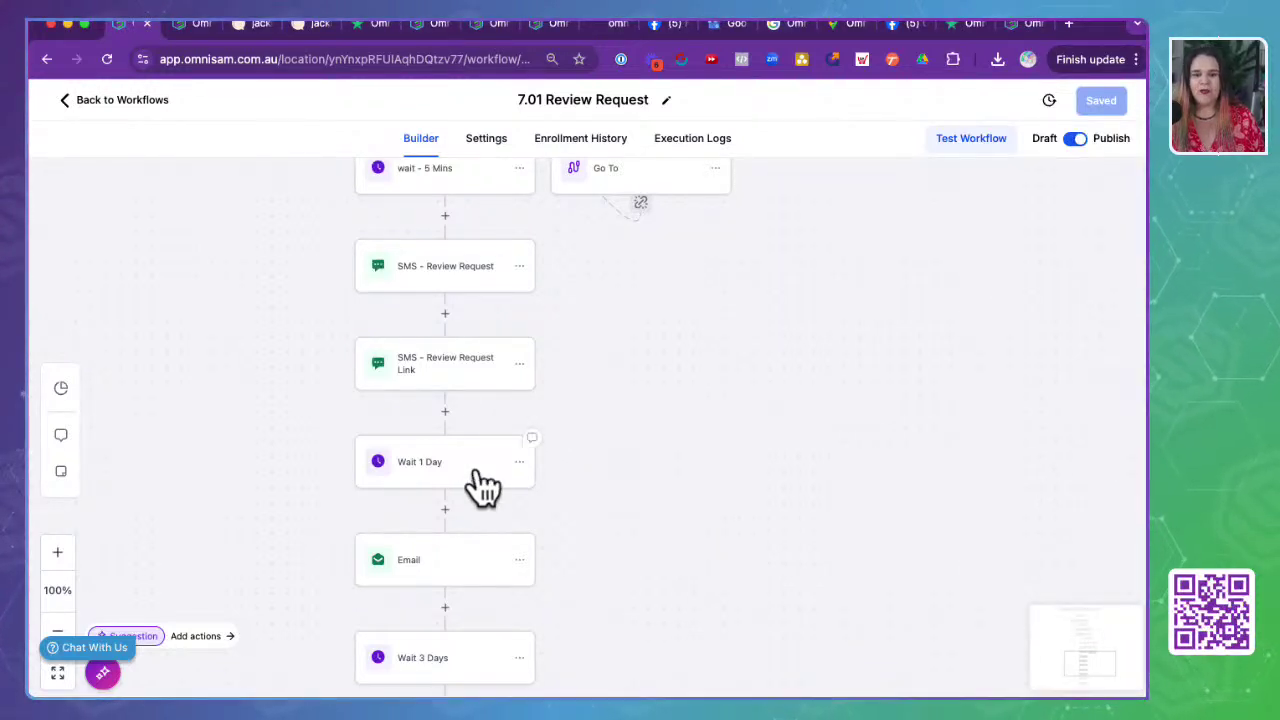
pyautogui.moveTo(634, 629); pyautogui.dragTo(651, 314)
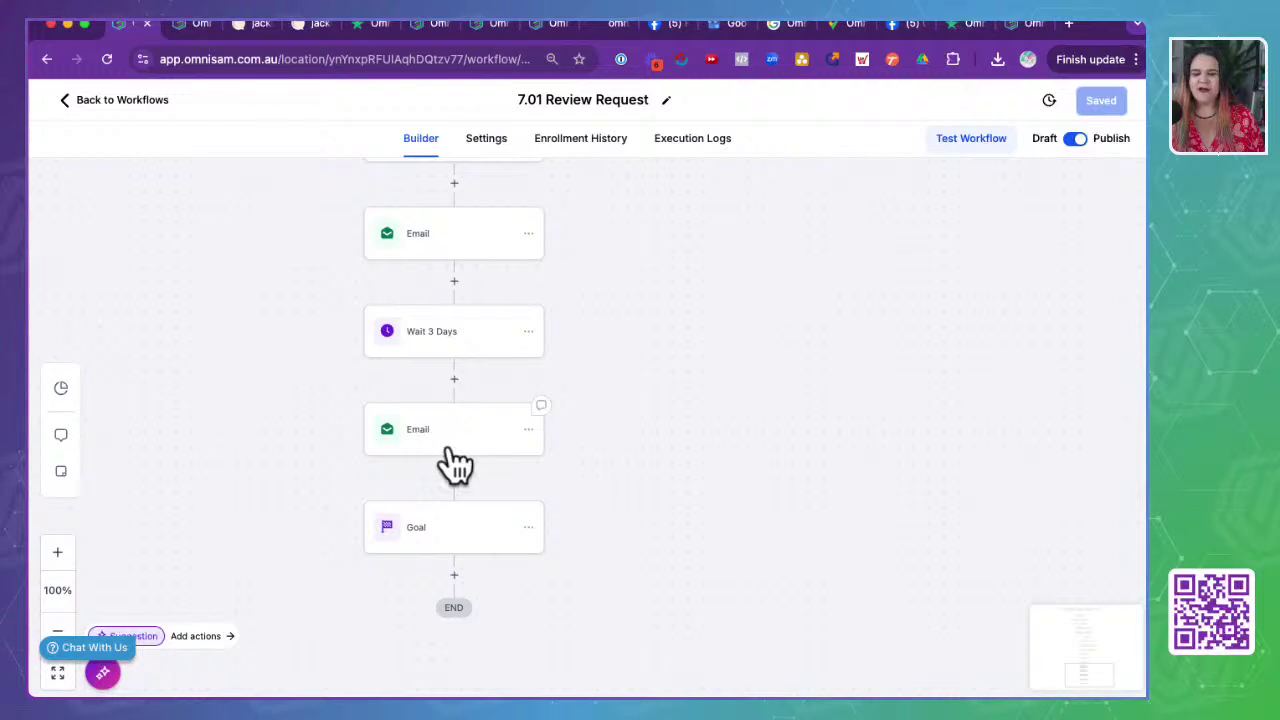
pyautogui.click(465, 540)
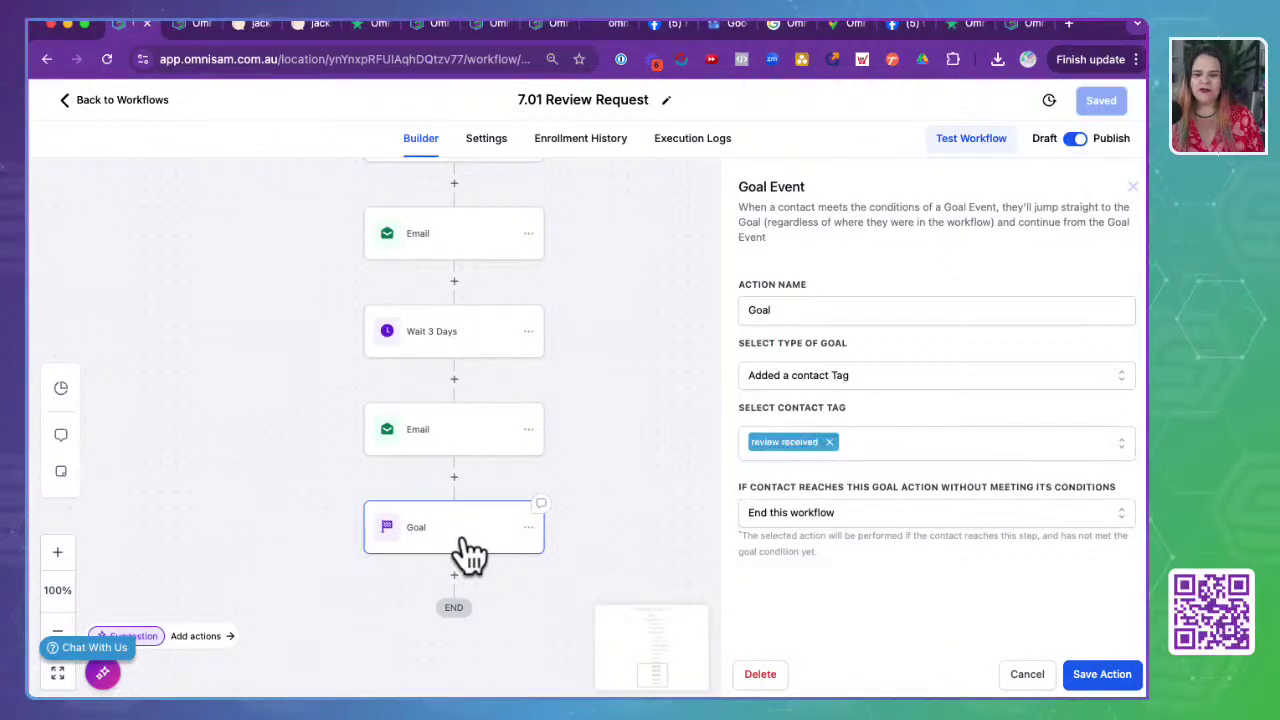
pyautogui.moveTo(741, 412); pyautogui.dragTo(864, 407)
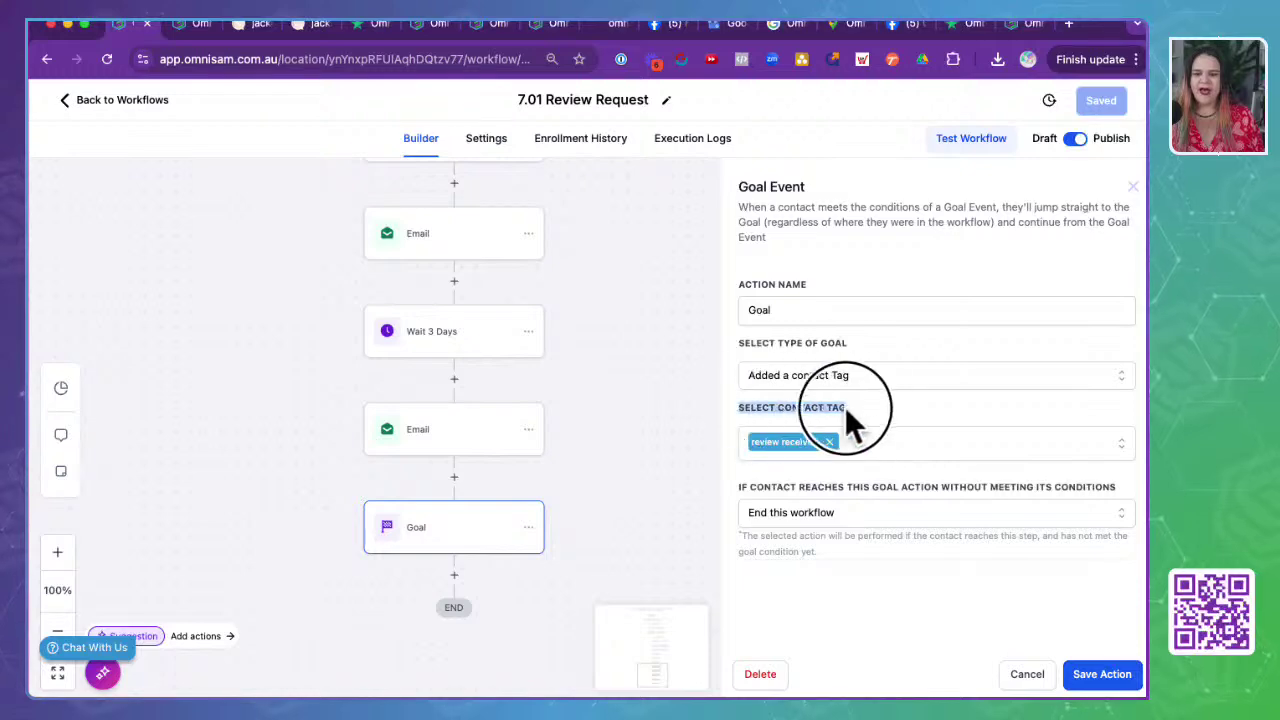
pyautogui.scroll(5, 753, 441)
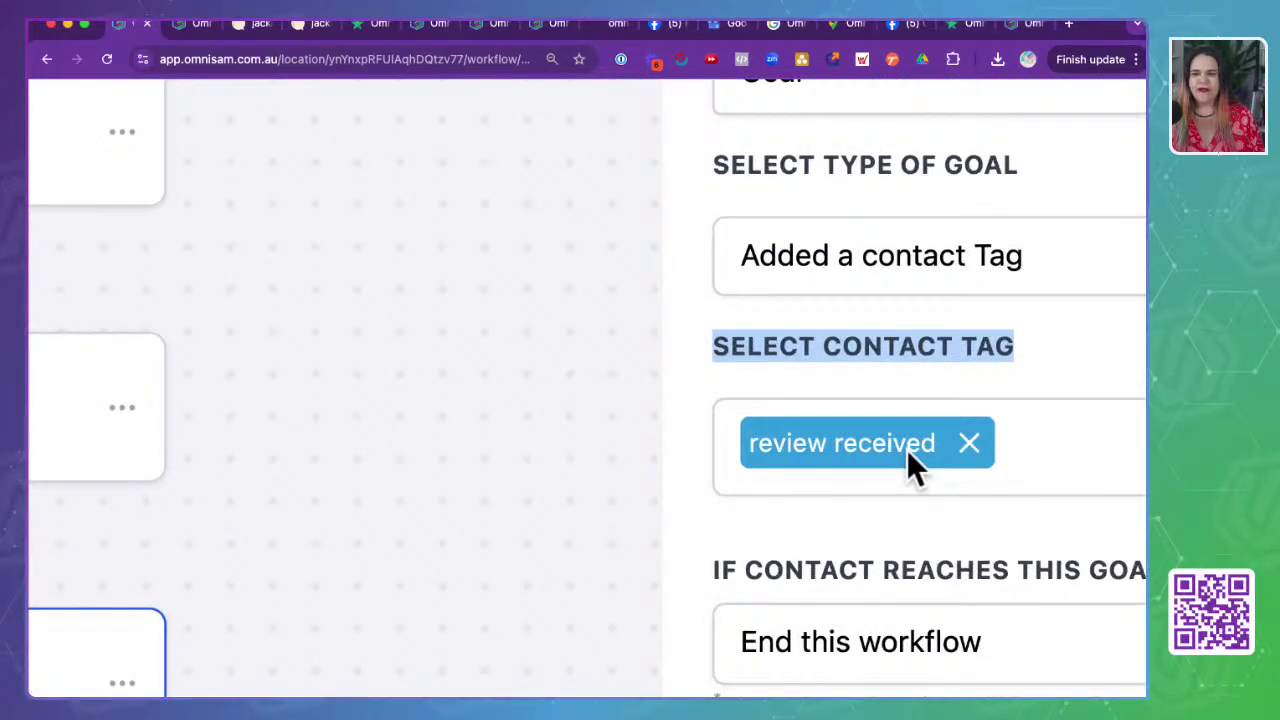
pyautogui.scroll(-5, 907, 449)
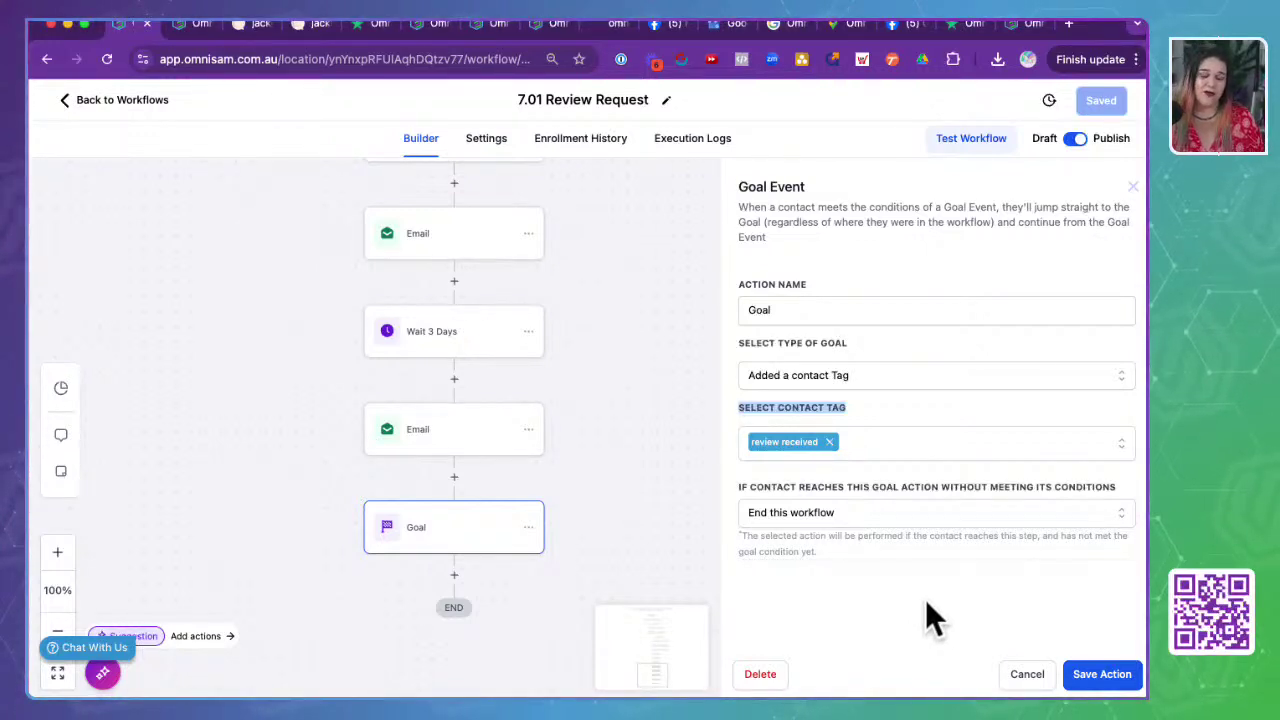
pyautogui.click(1027, 674)
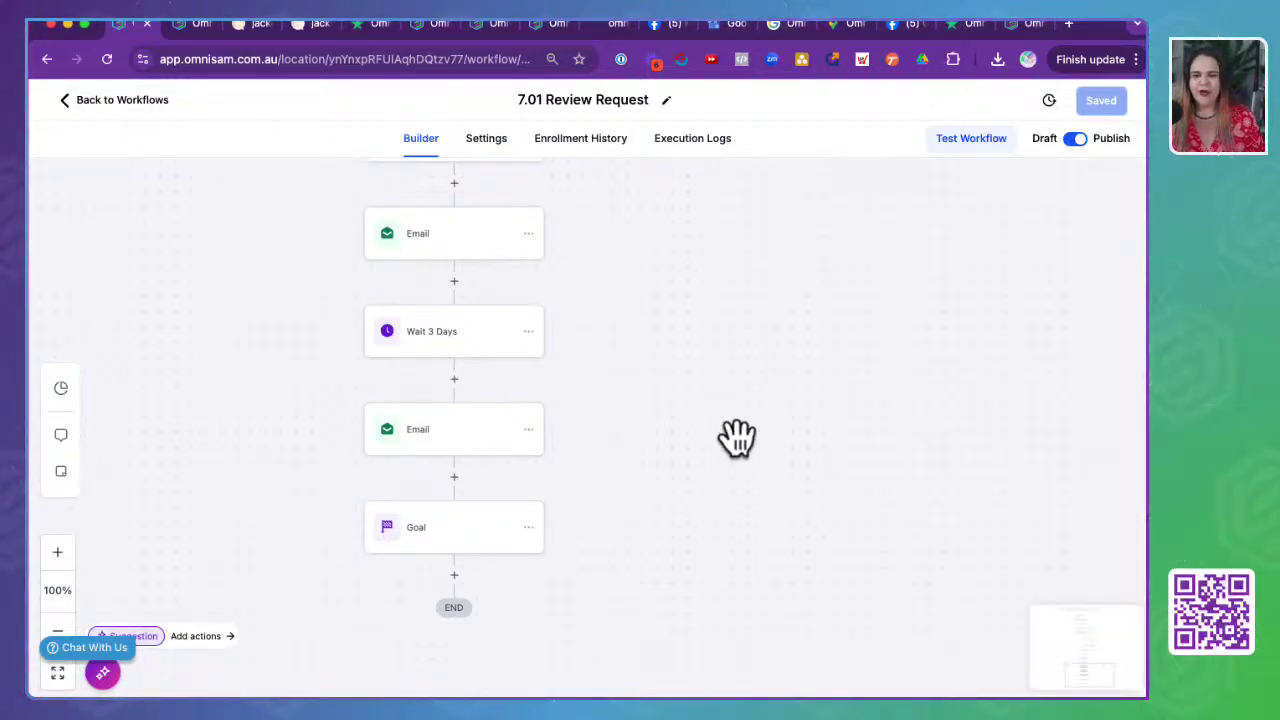
pyautogui.scroll(-5, 737, 437)
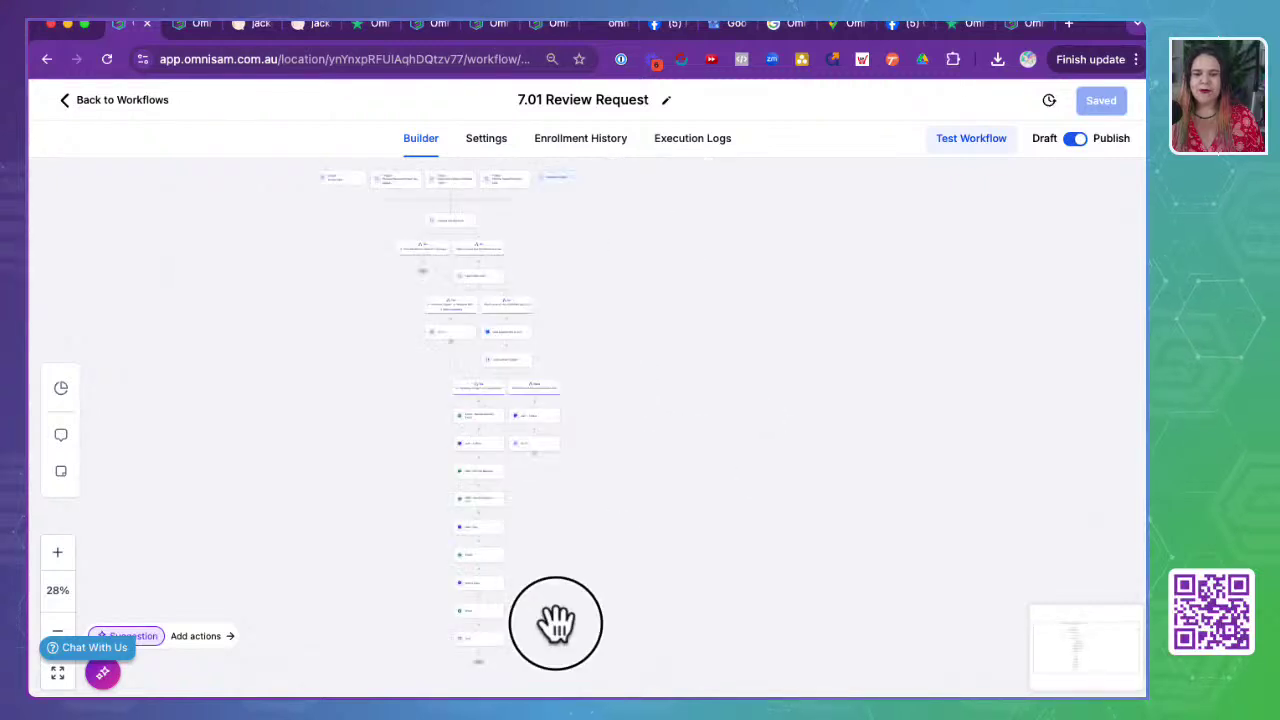
# - Pan and zoom the canvas to show the four triggers and the Contact Left Review? condition
pyautogui.scroll(10, 649, 346)
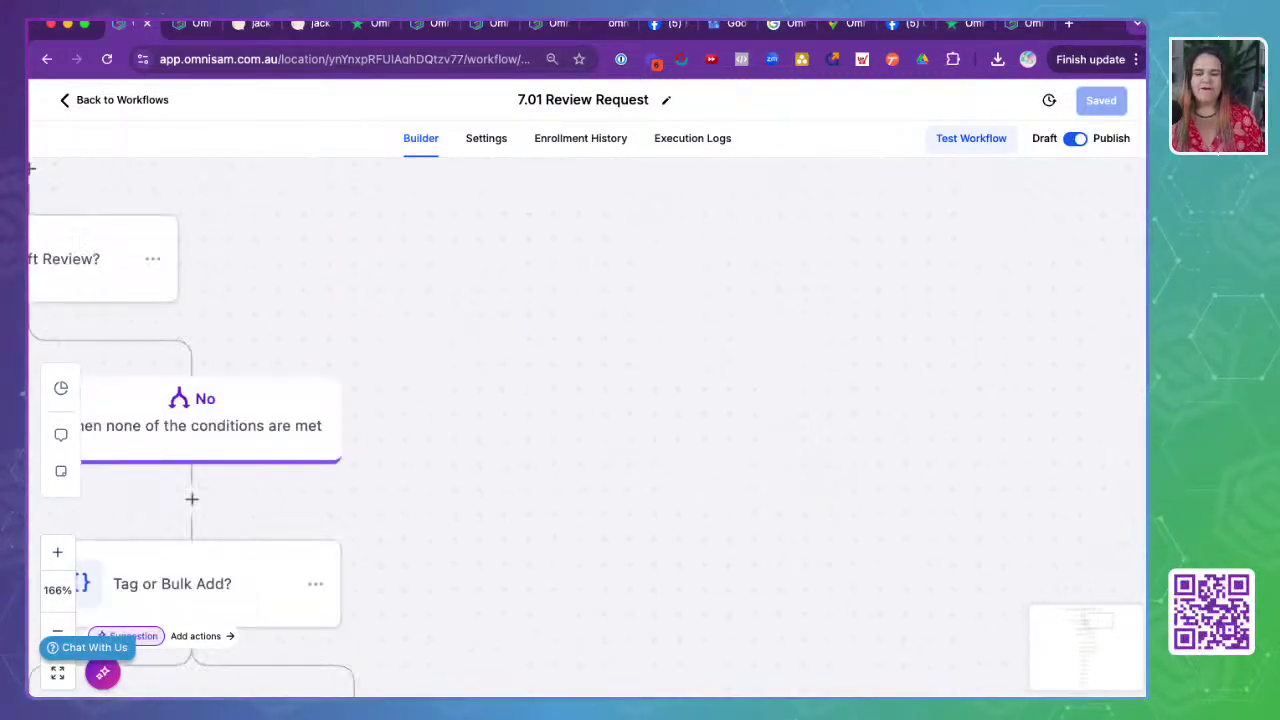
pyautogui.moveTo(551, 317)
pyautogui.mouseDown()
pyautogui.moveTo(1077, 494)
pyautogui.moveTo(1117, 494)
pyautogui.mouseUp()
pyautogui.moveTo(380, 394); pyautogui.dragTo(713, 432)
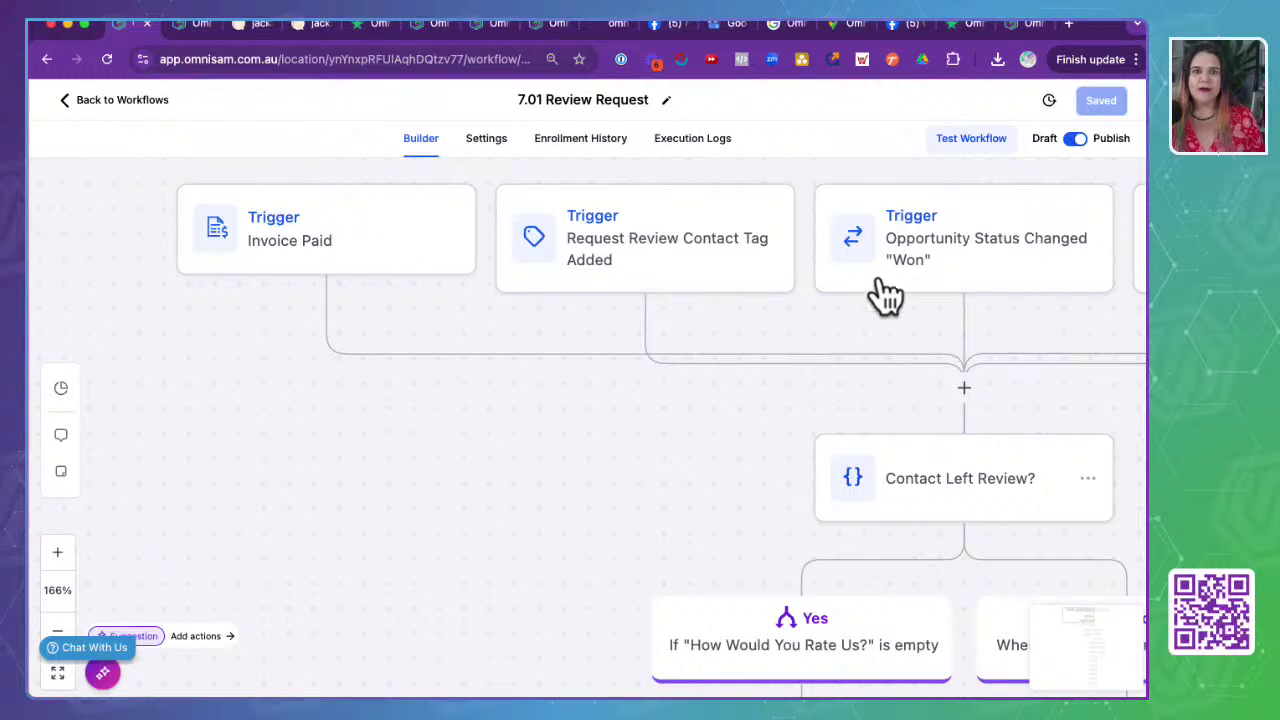
pyautogui.scroll(-3, 503, 498)
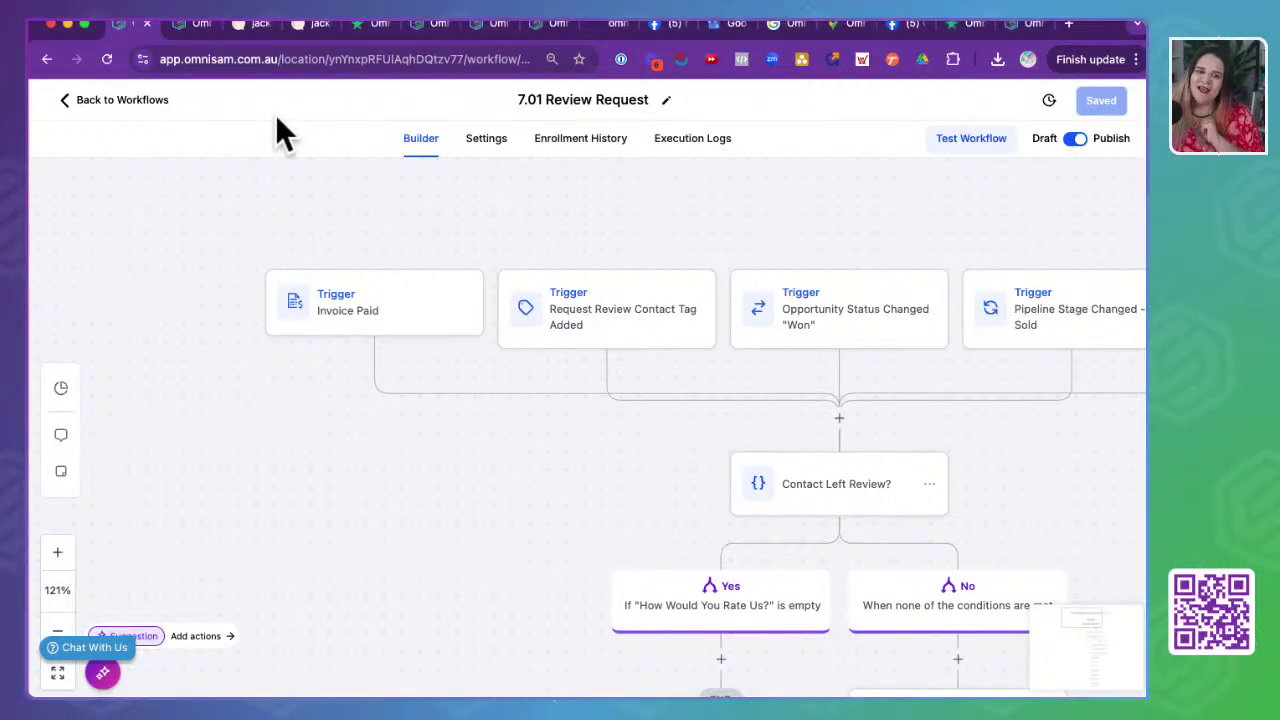
# - Open and dismiss the Chat With Us support widget, then go Back to Workflows
pyautogui.click(104, 647)
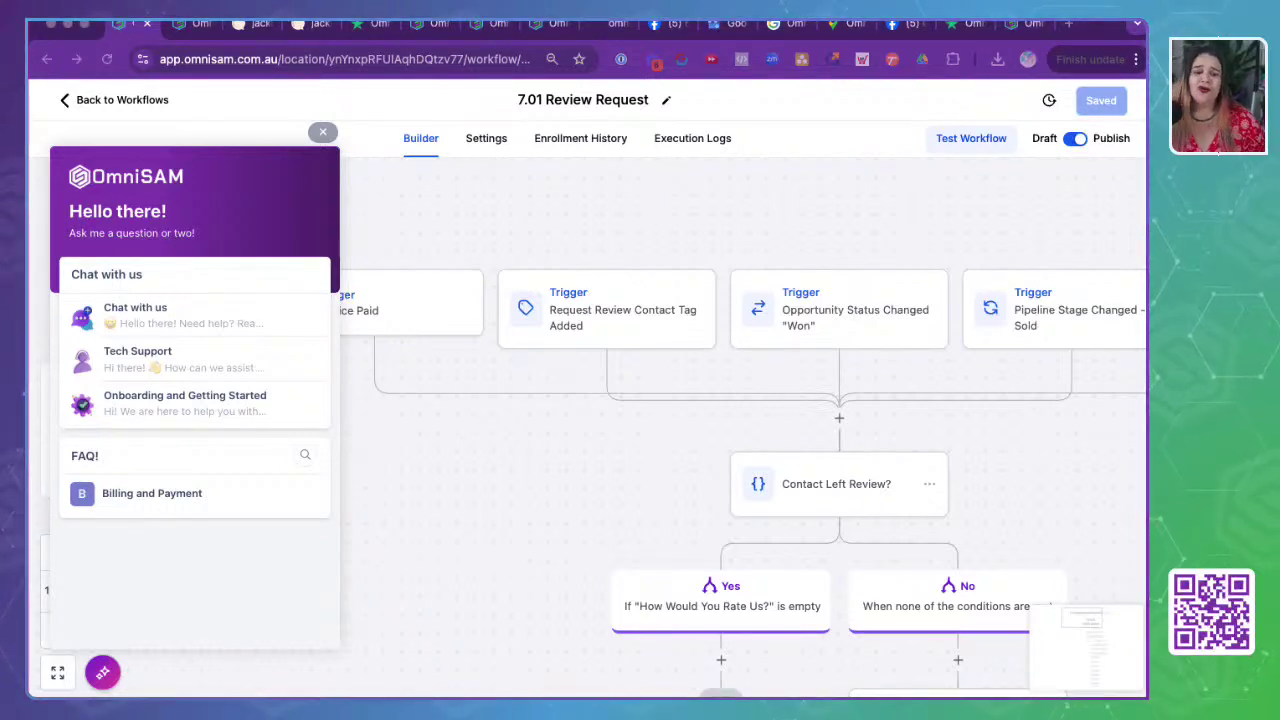
pyautogui.click(322, 133)
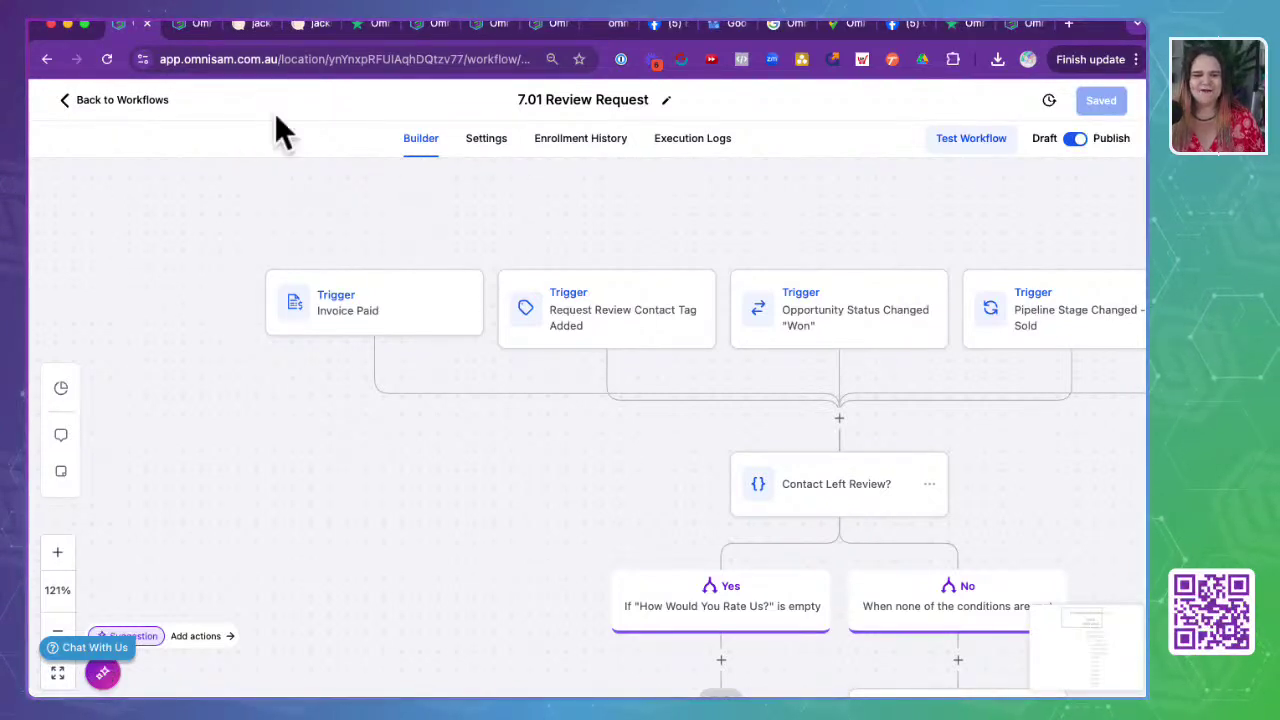
pyautogui.click(140, 104)
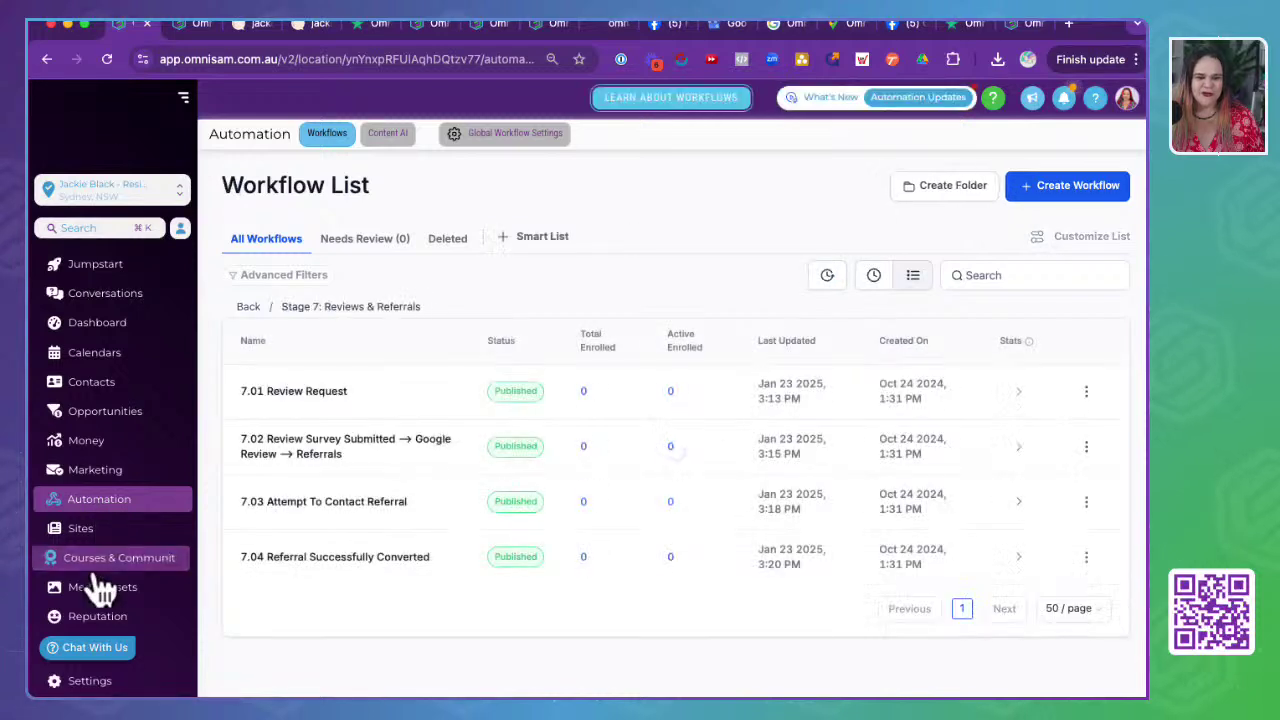
# - Scroll the left sidebar, then open the location selector to pick another sub-account
pyautogui.scroll(-2, 94, 486)
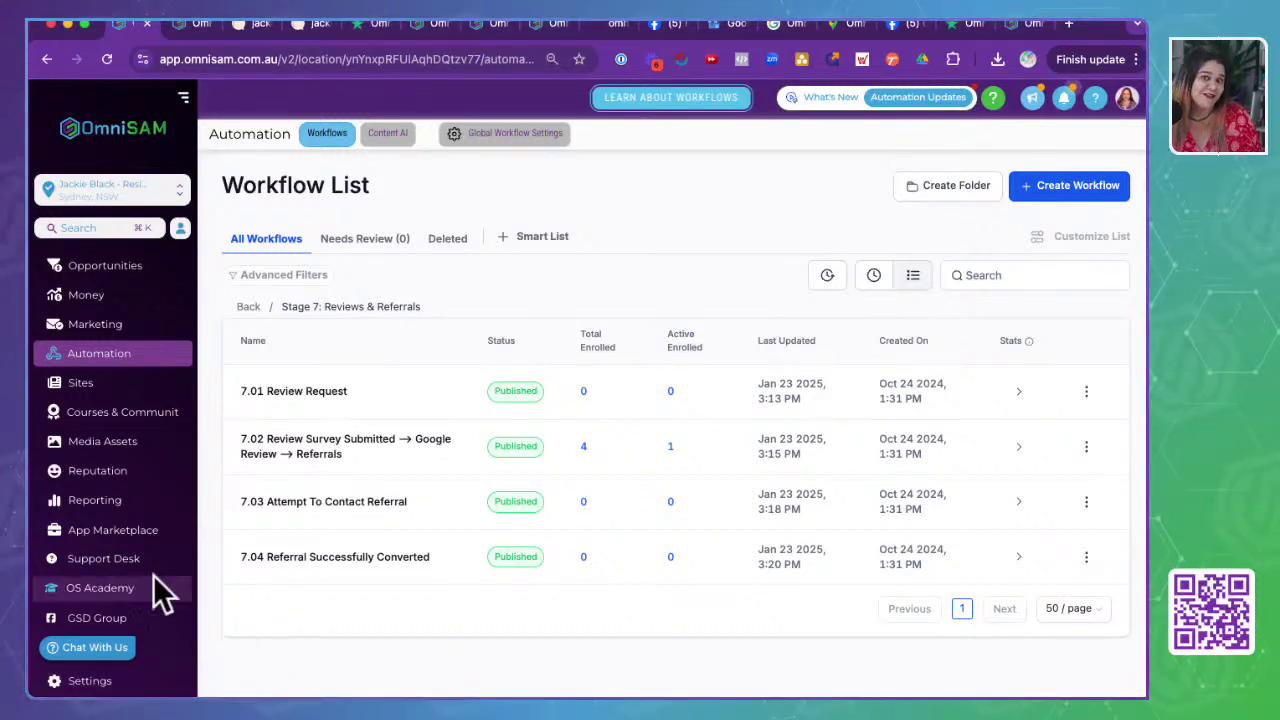
pyautogui.scroll(-2, 134, 523)
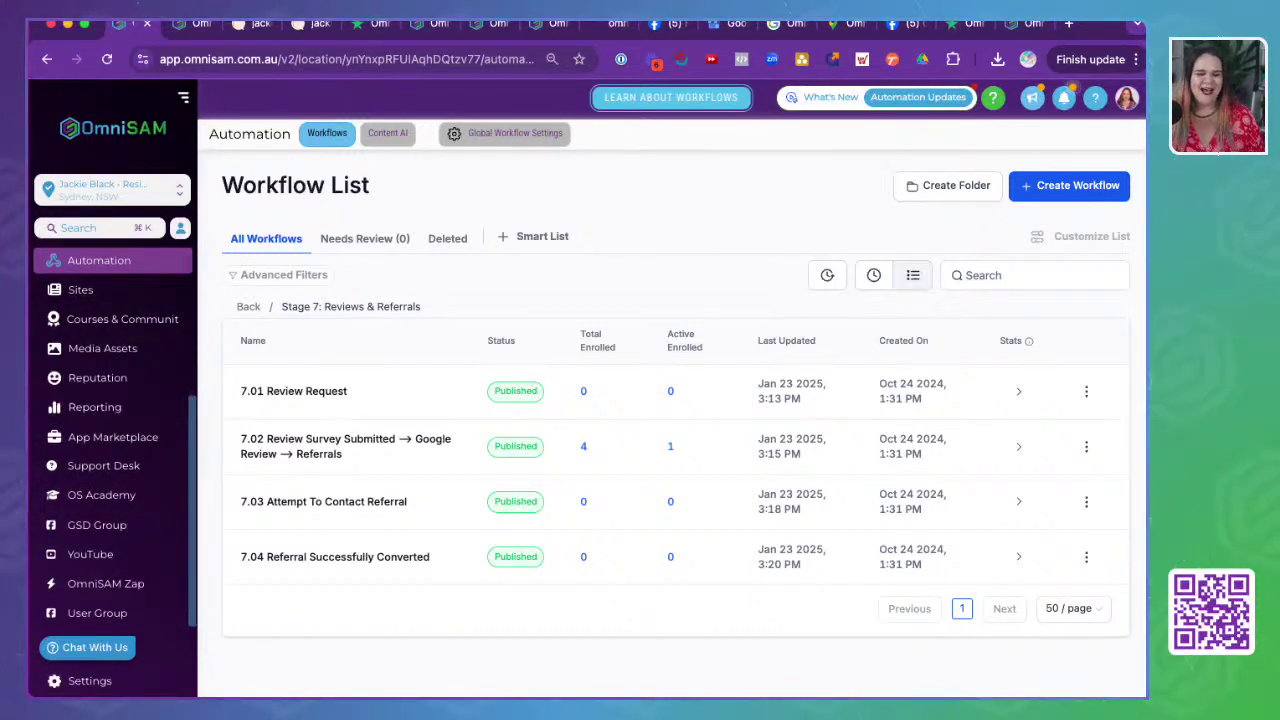
pyautogui.scroll(5, 70, 390)
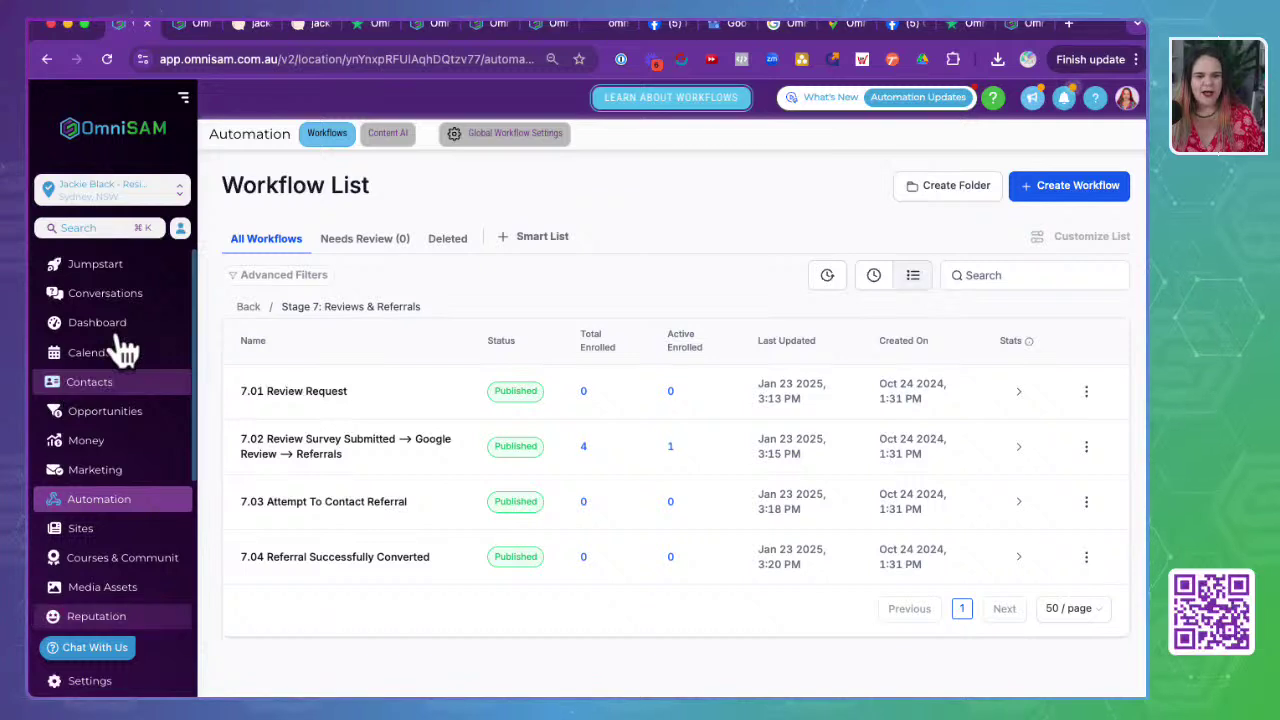
pyautogui.click(85, 192)
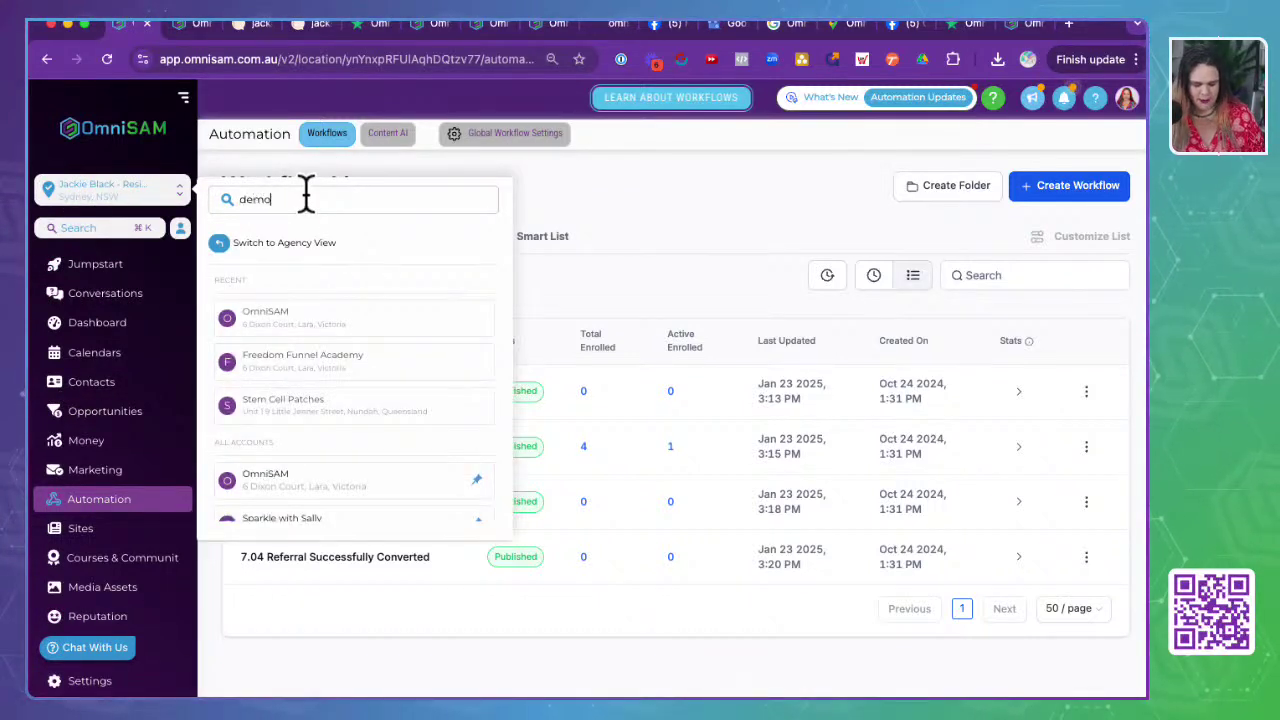
# - Switch to the Demo Account and open its Business Info settings page
pyautogui.click(325, 335)
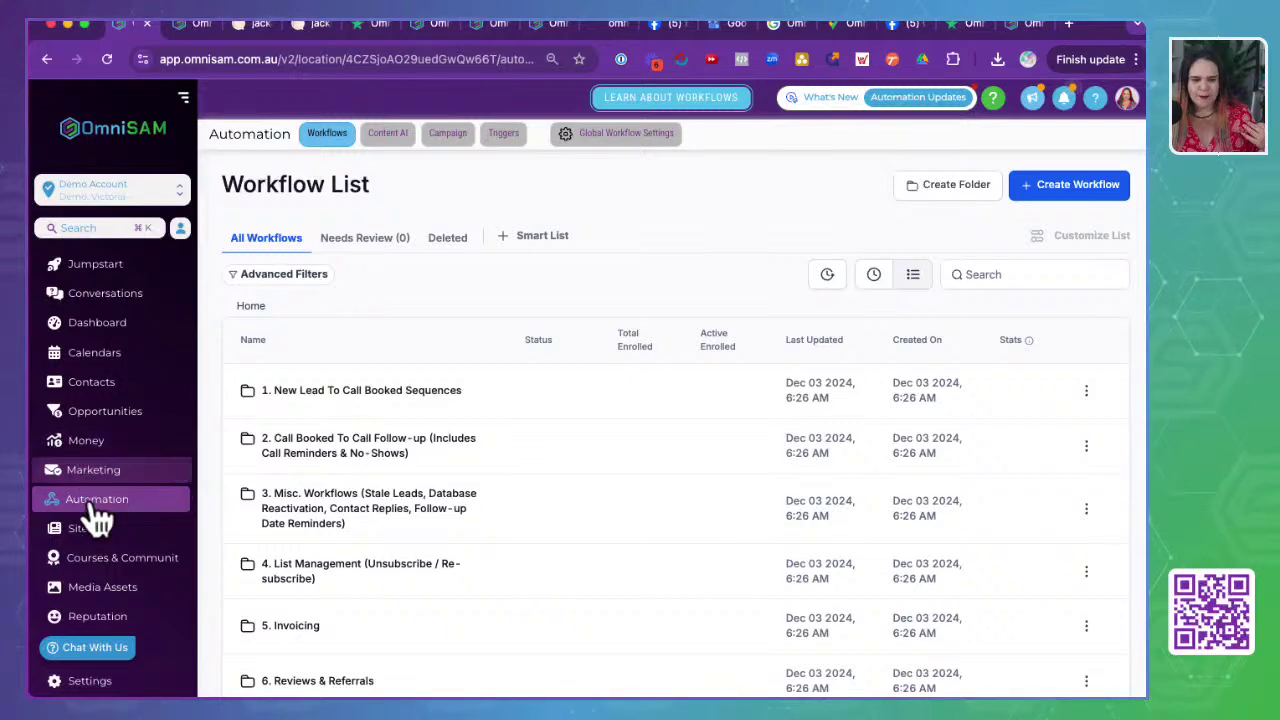
pyautogui.click(90, 682)
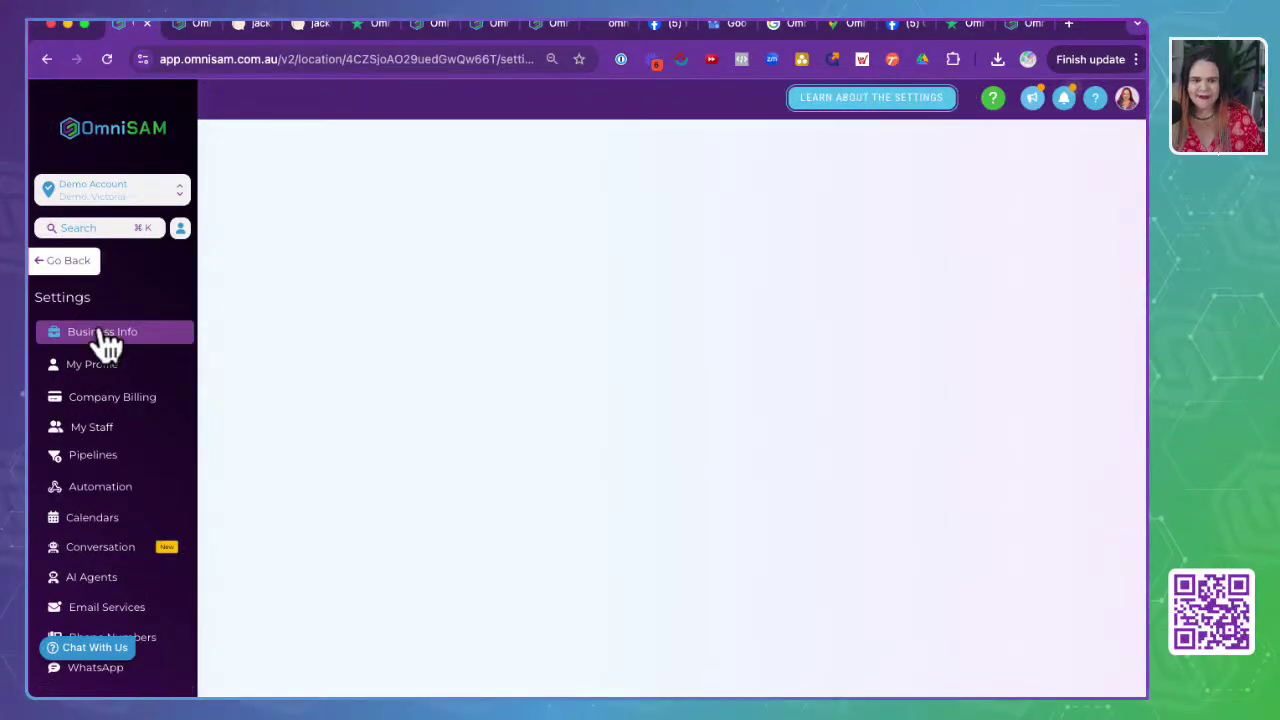
pyautogui.click(80, 262)
# - Open the Reporting area's Custom Reports overview from the sidebar
pyautogui.scroll(-1, 160, 555)
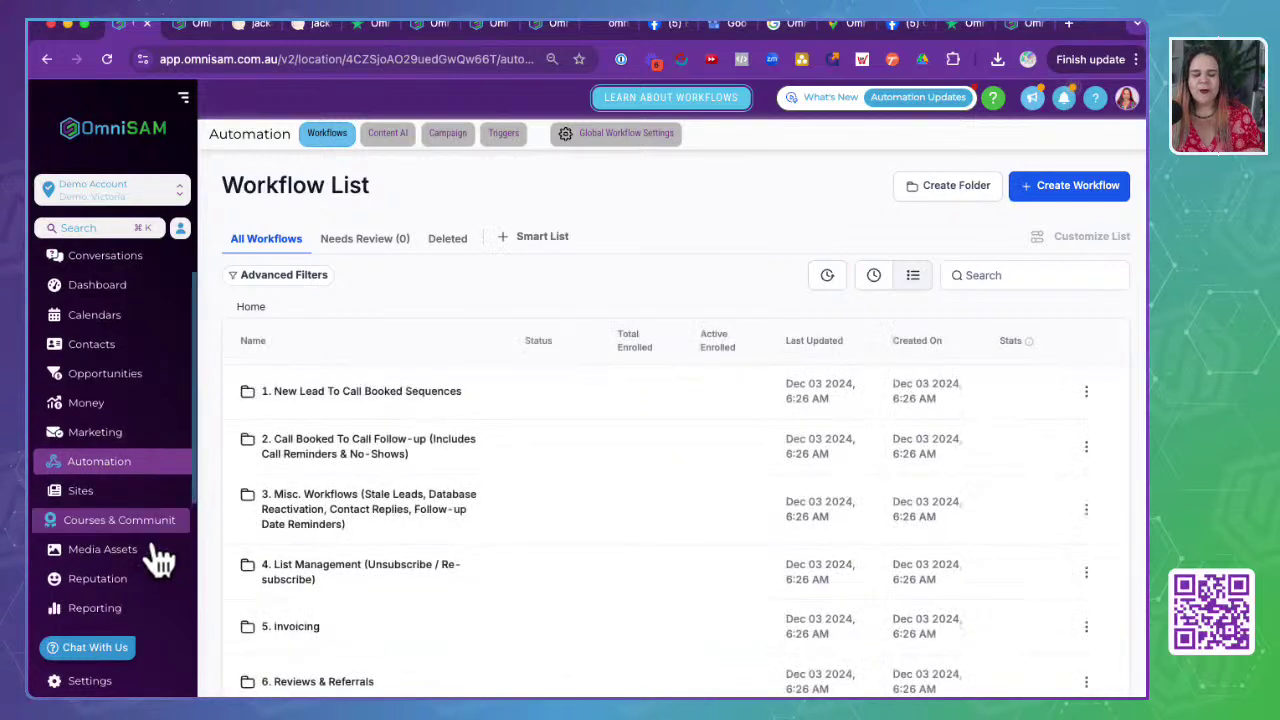
pyautogui.scroll(-1, 162, 552)
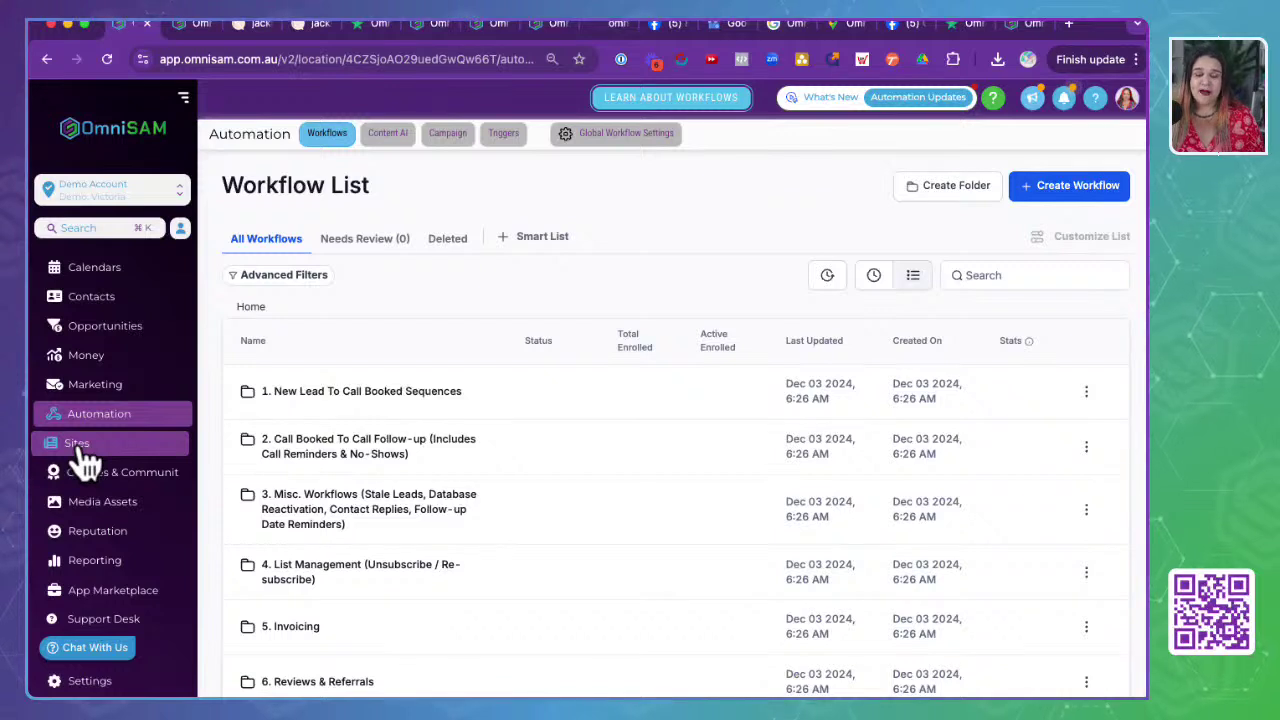
pyautogui.scroll(-1, 95, 555)
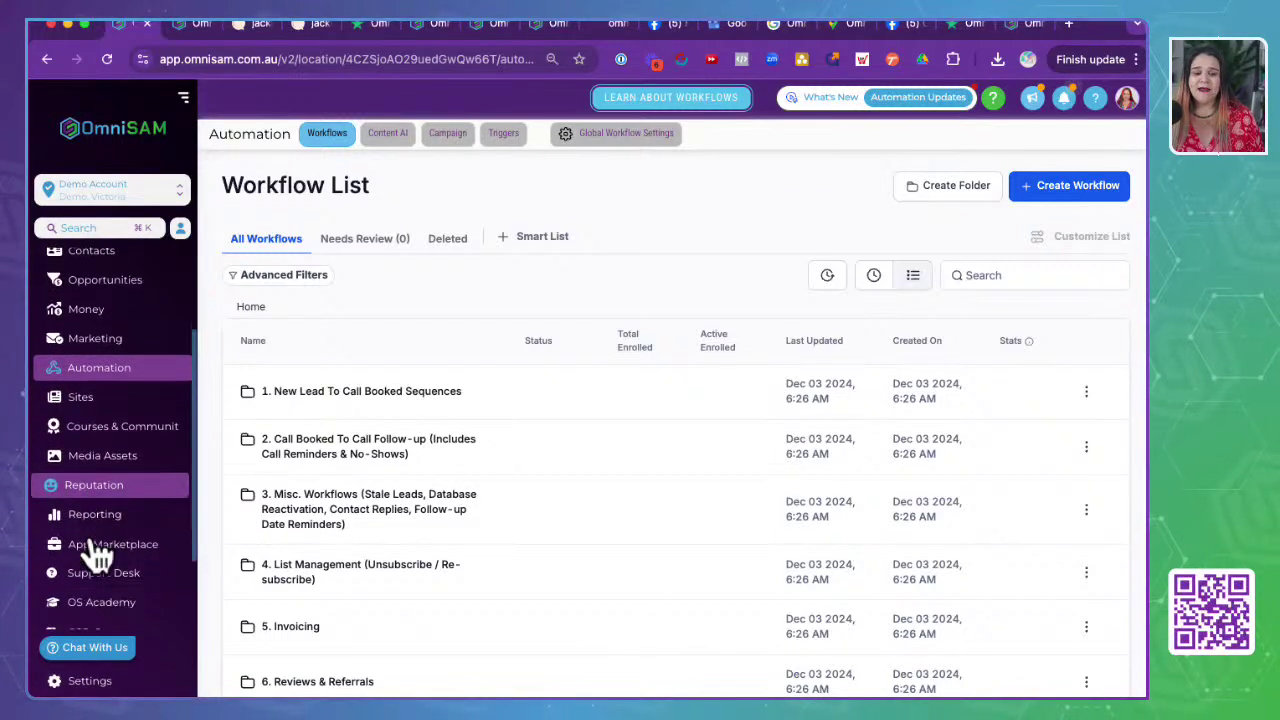
pyautogui.scroll(-1, 95, 555)
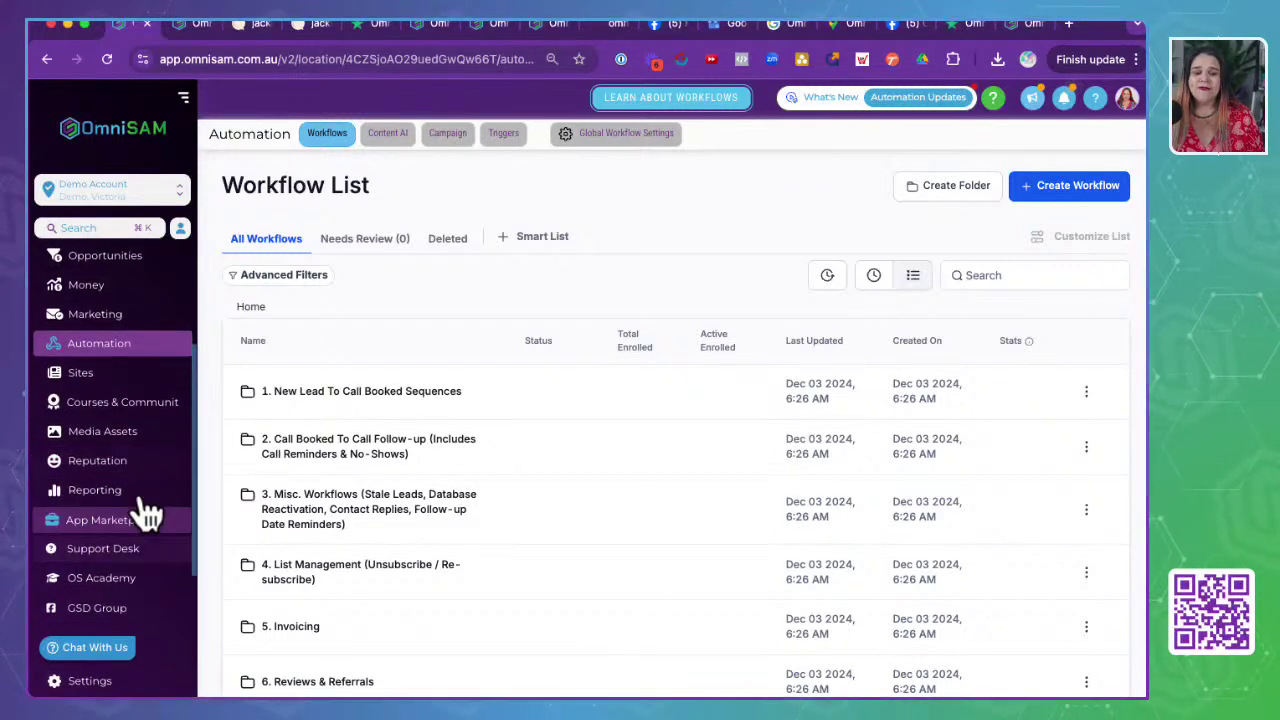
pyautogui.click(88, 490)
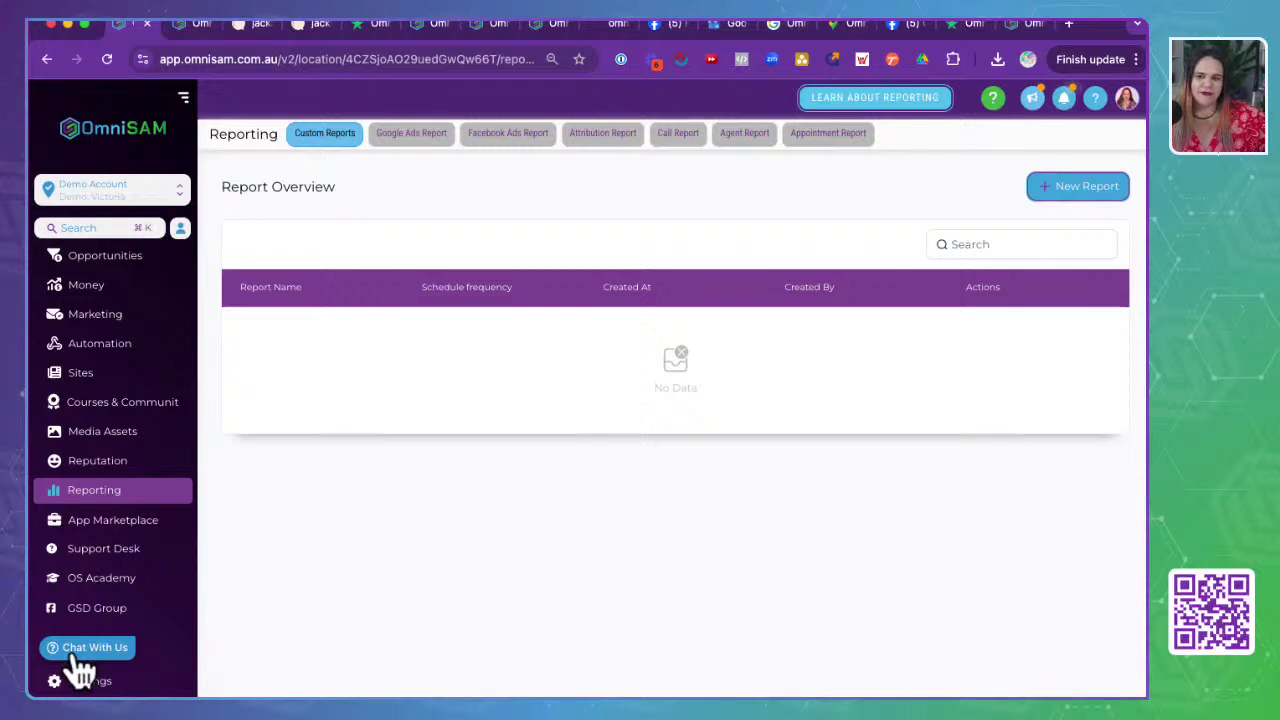
# - Open the Support Desk knowledge base from the left sidebar
pyautogui.click(100, 550)
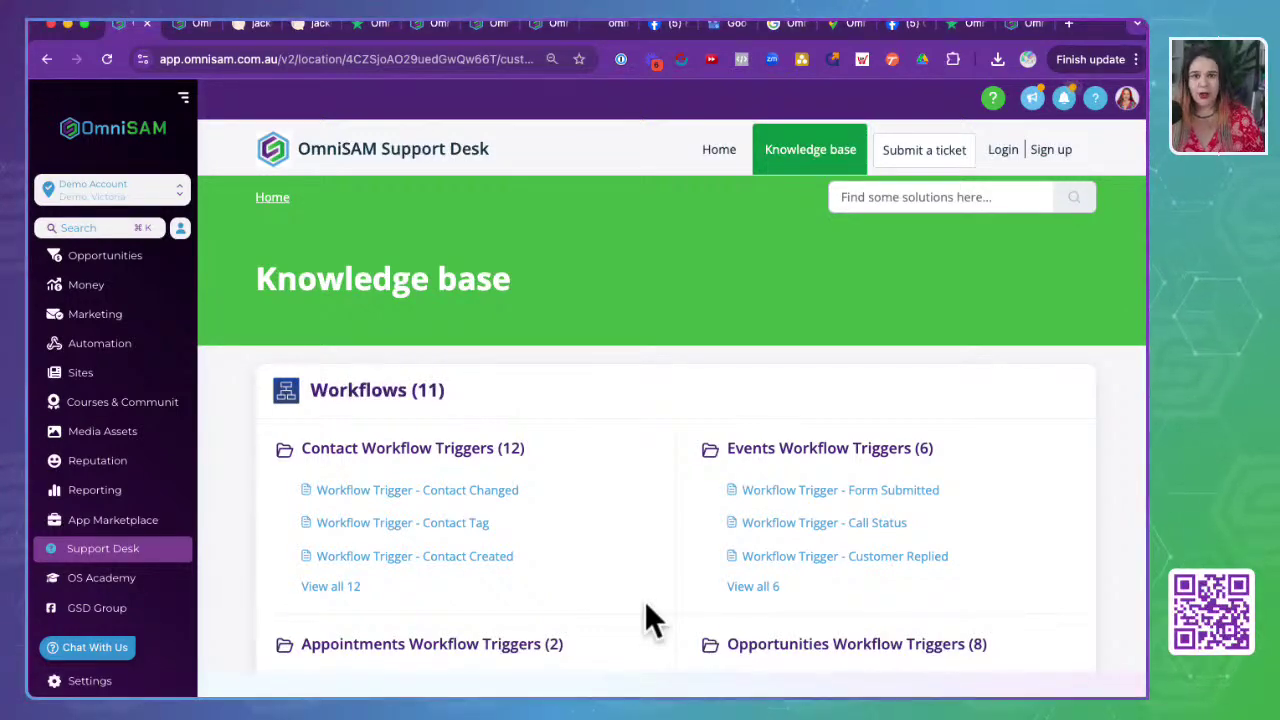
# - Scroll the knowledge base past the Sites (1) category down to the Contact Us footer
pyautogui.scroll(-5, 646, 606)
pyautogui.scroll(-3, 646, 606)
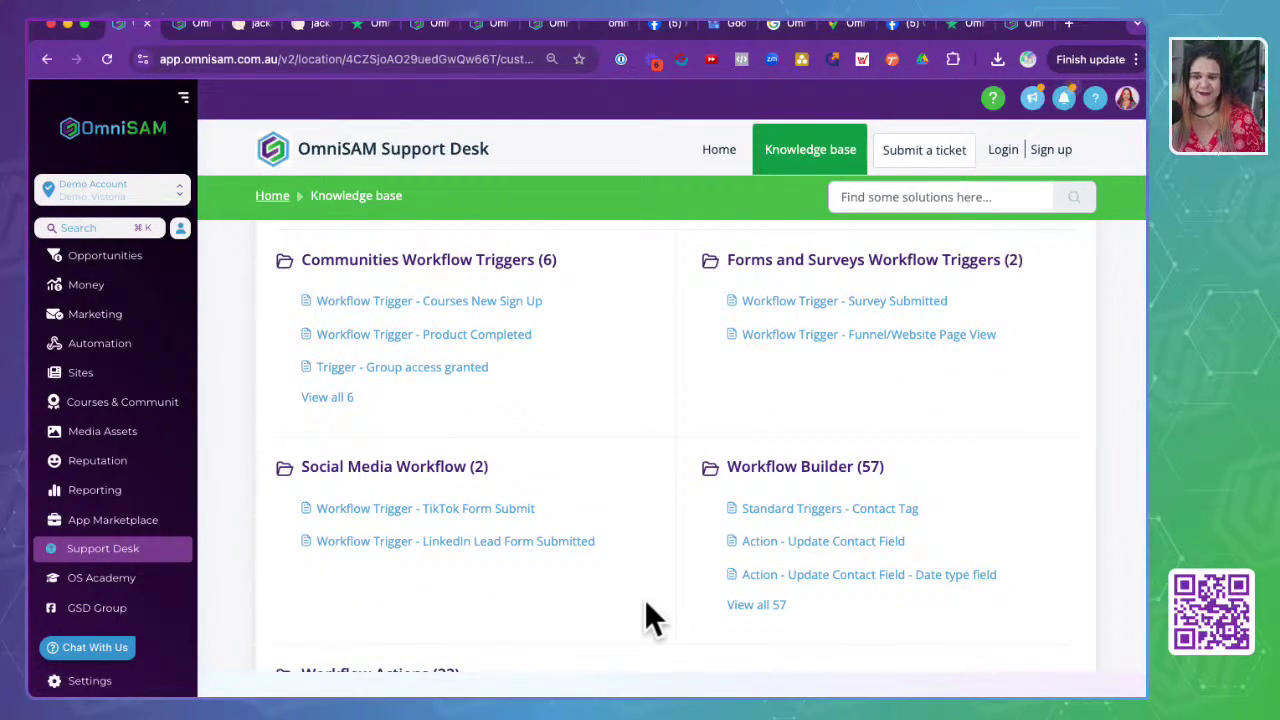
pyautogui.scroll(-6, 645, 603)
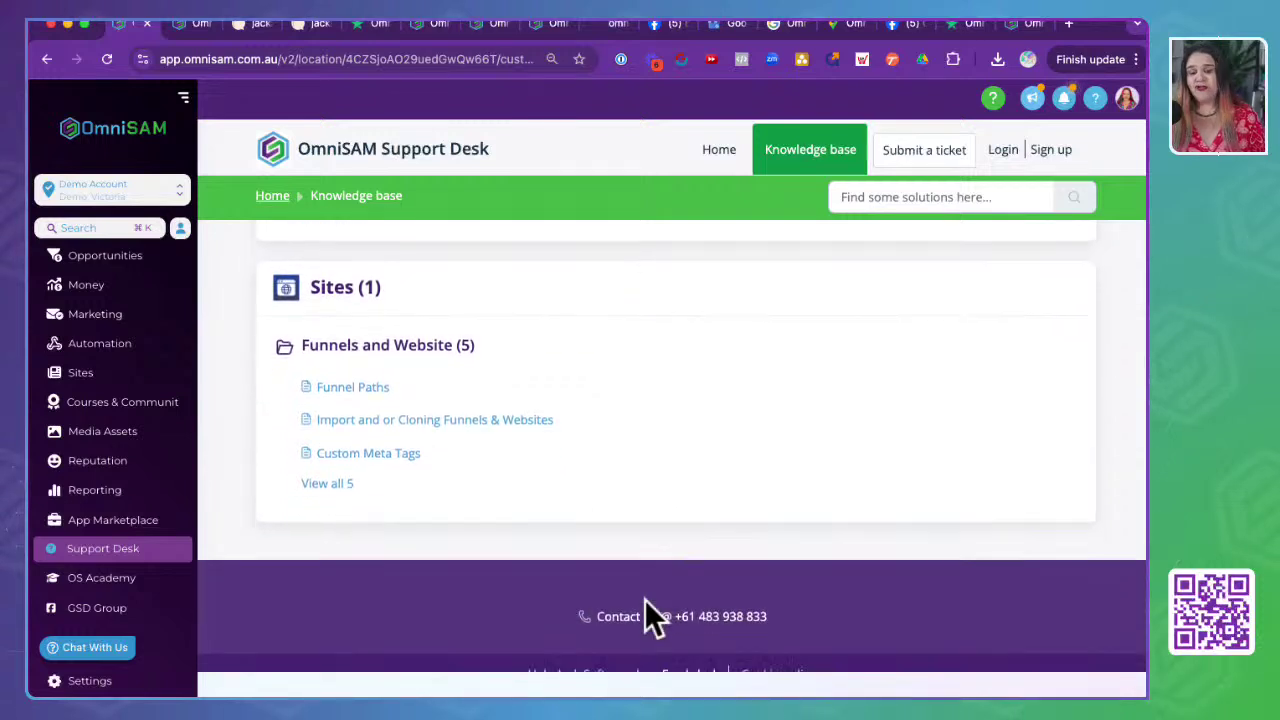
pyautogui.scroll(-1, 645, 600)
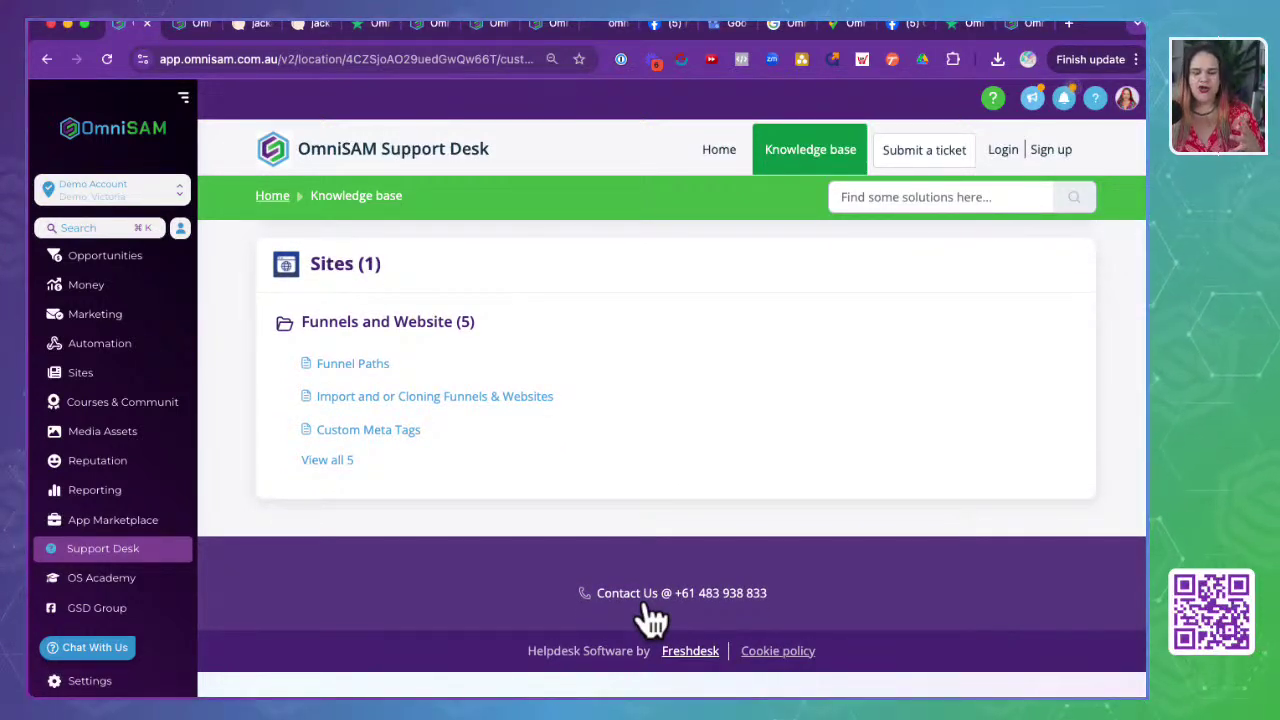
# - Load help.omnisam.com.au in a new tab, skim its article categories, then return to the Support Desk
pyautogui.click(1069, 23)
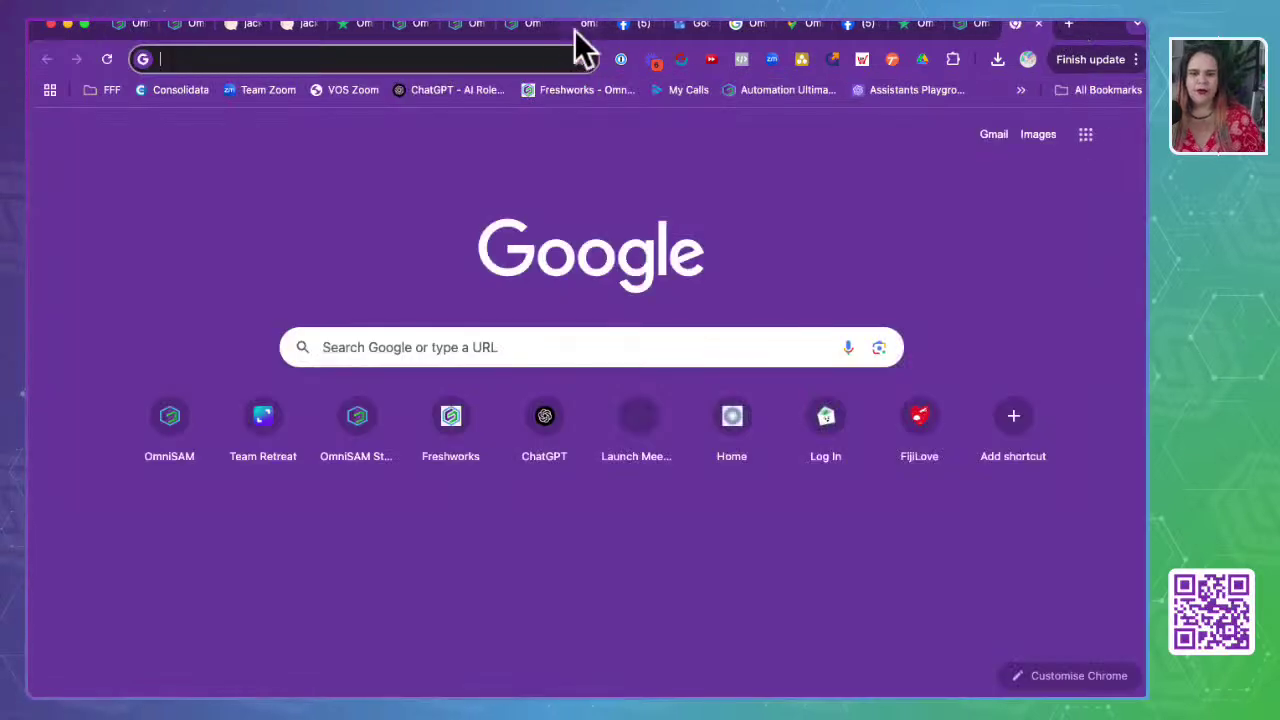
pyautogui.write('he')
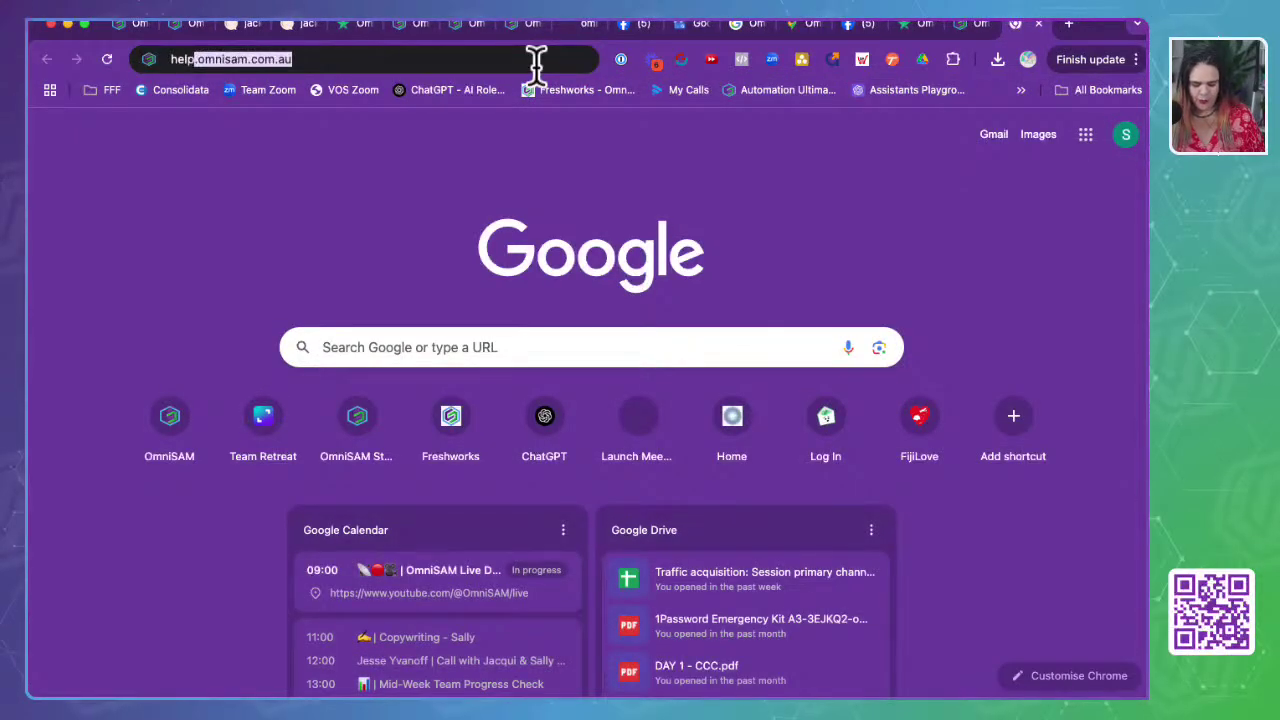
pyautogui.write('lp.omnisam.co')
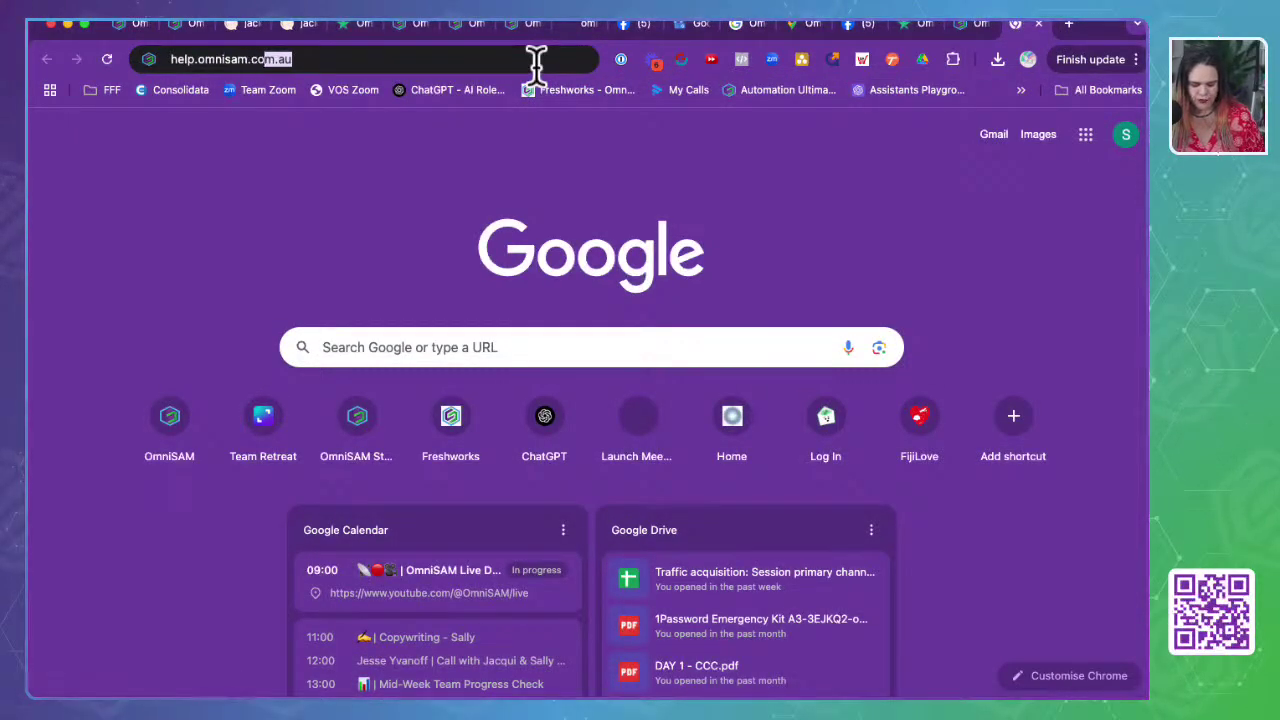
pyautogui.write('m.au')
pyautogui.press('Return')
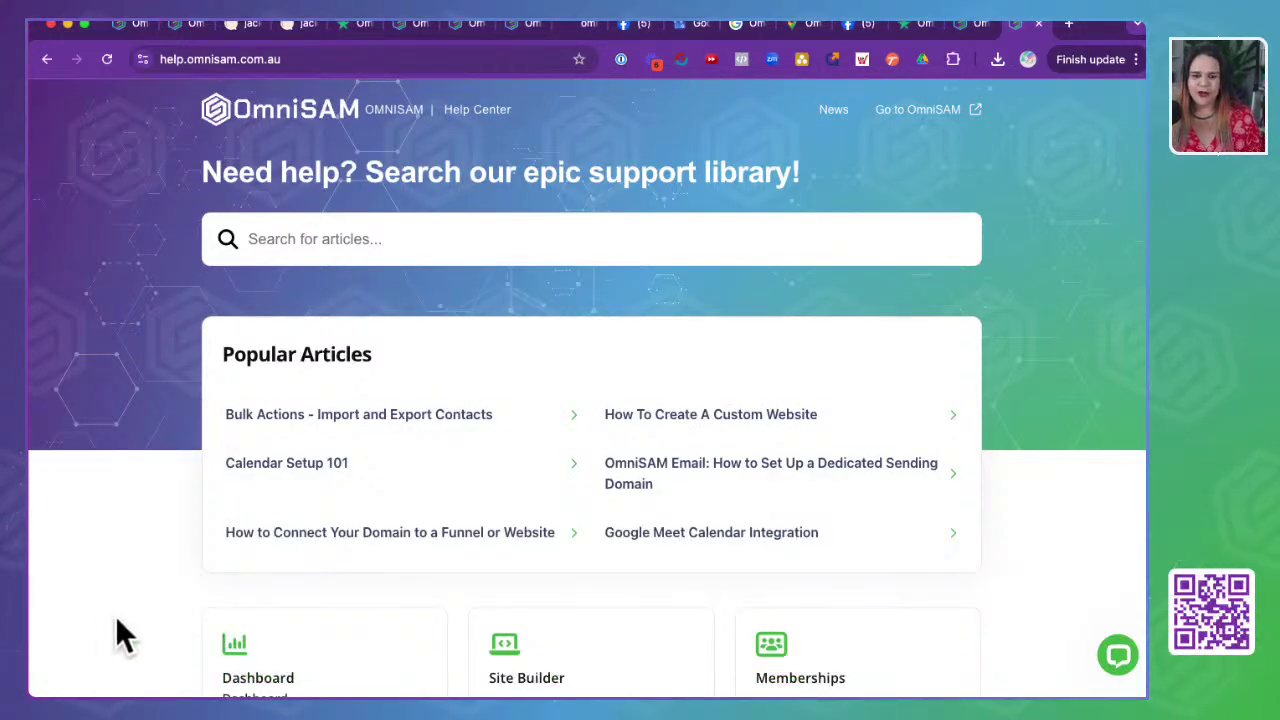
pyautogui.scroll(-12, 116, 620)
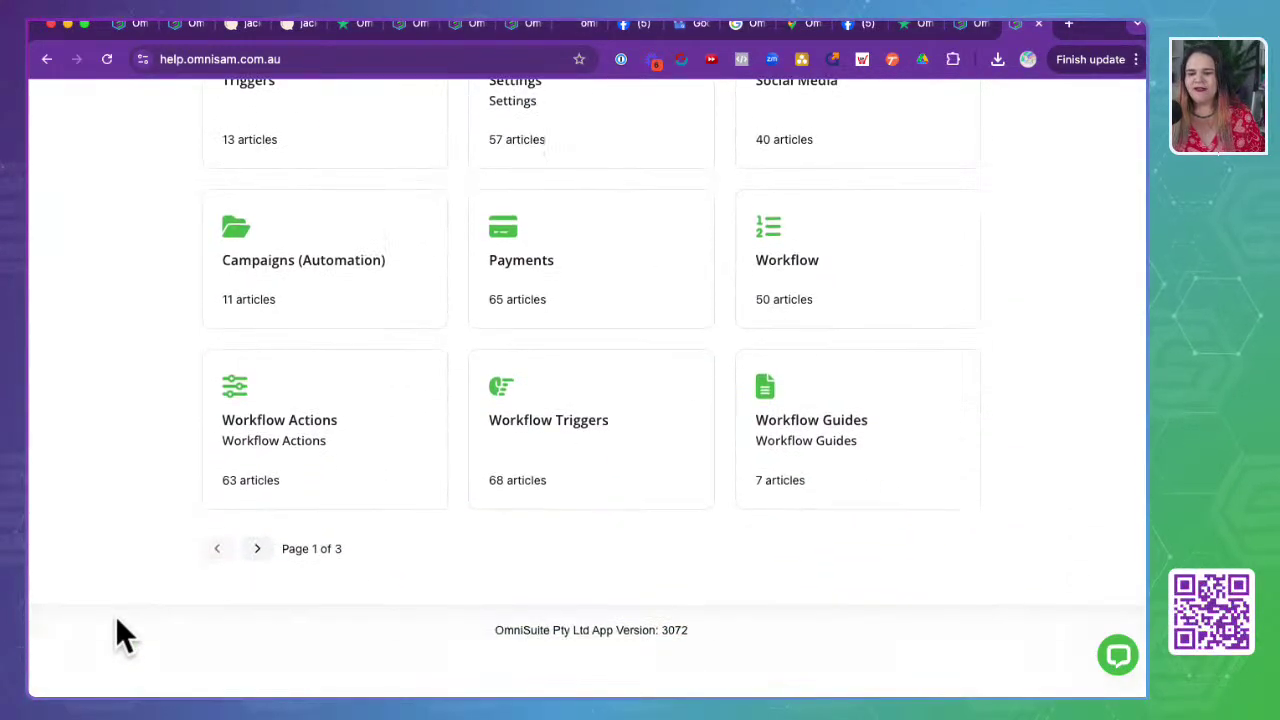
pyautogui.scroll(12, 116, 630)
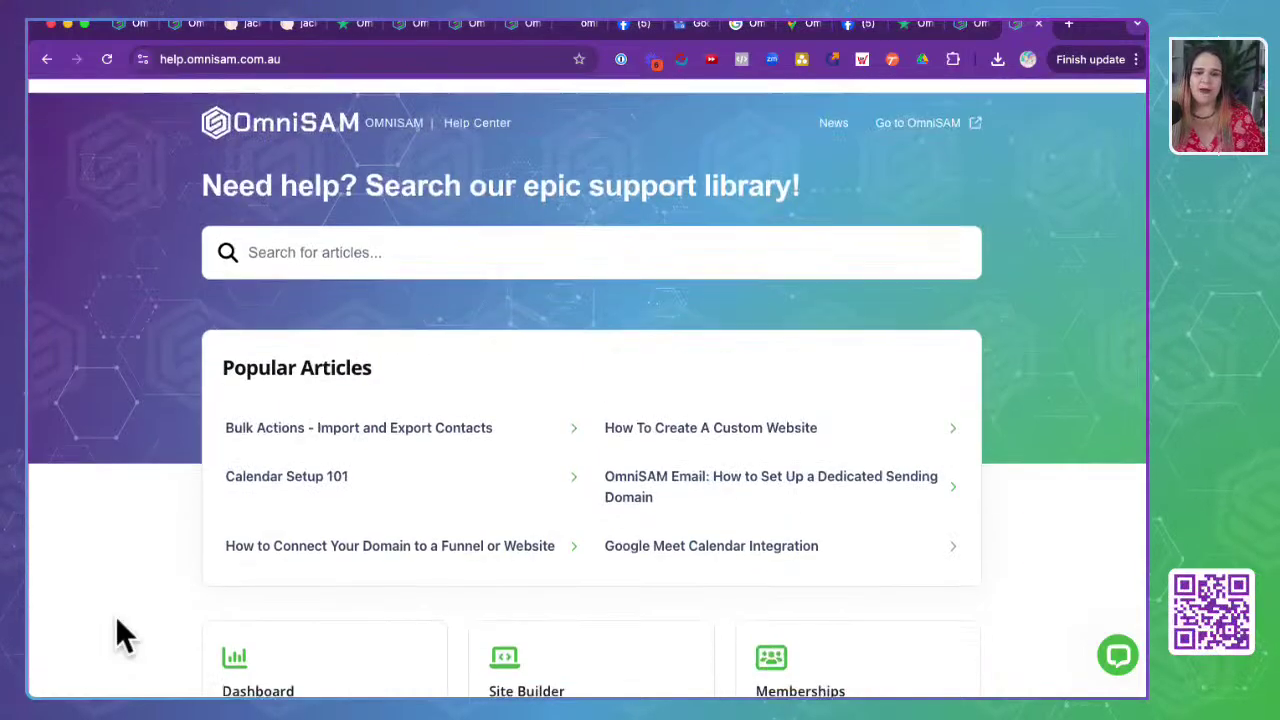
pyautogui.click(128, 30)
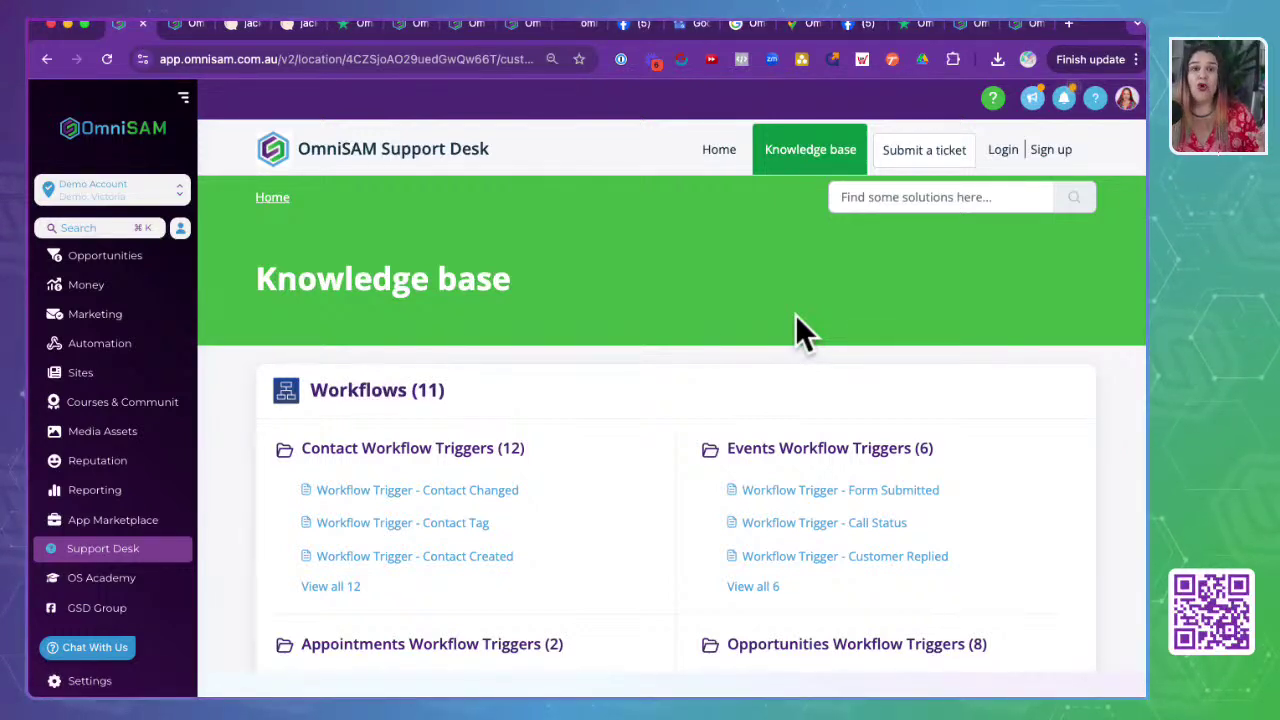
# - Reload the blank Support Desk page and reopen the Submit a ticket form
pyautogui.click(941, 160)
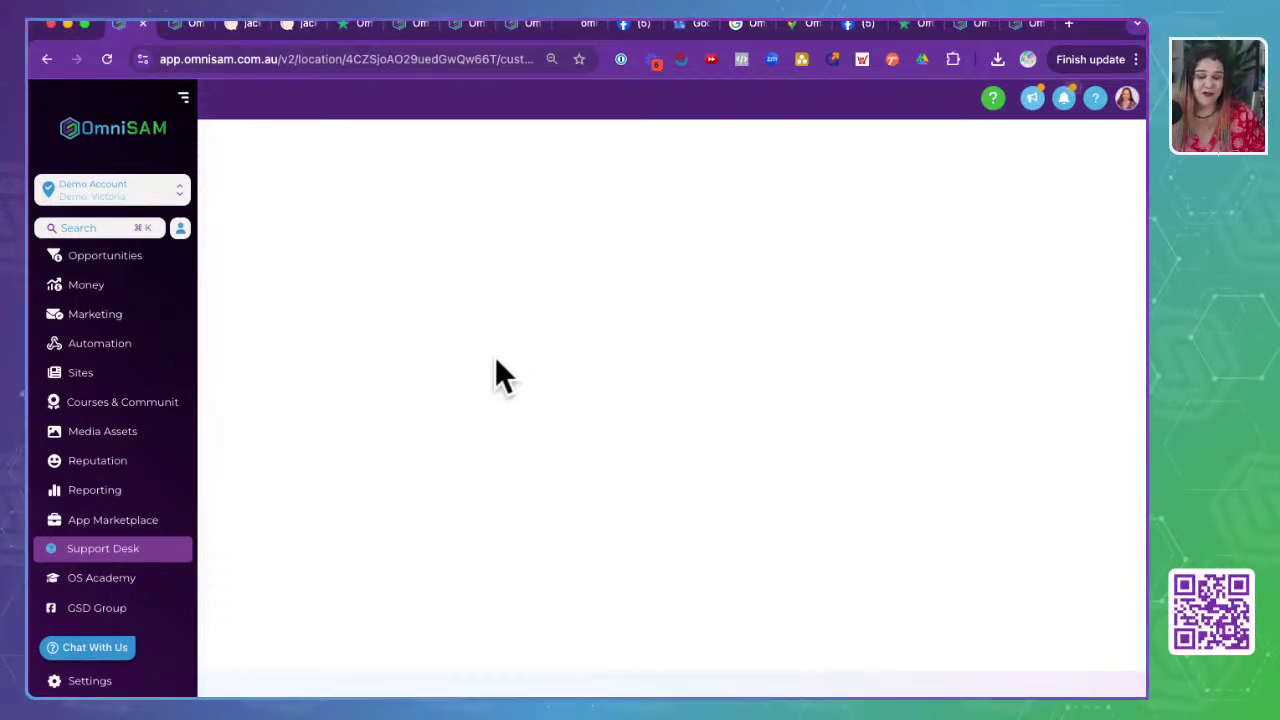
pyautogui.click(390, 57)
pyautogui.press('Return')
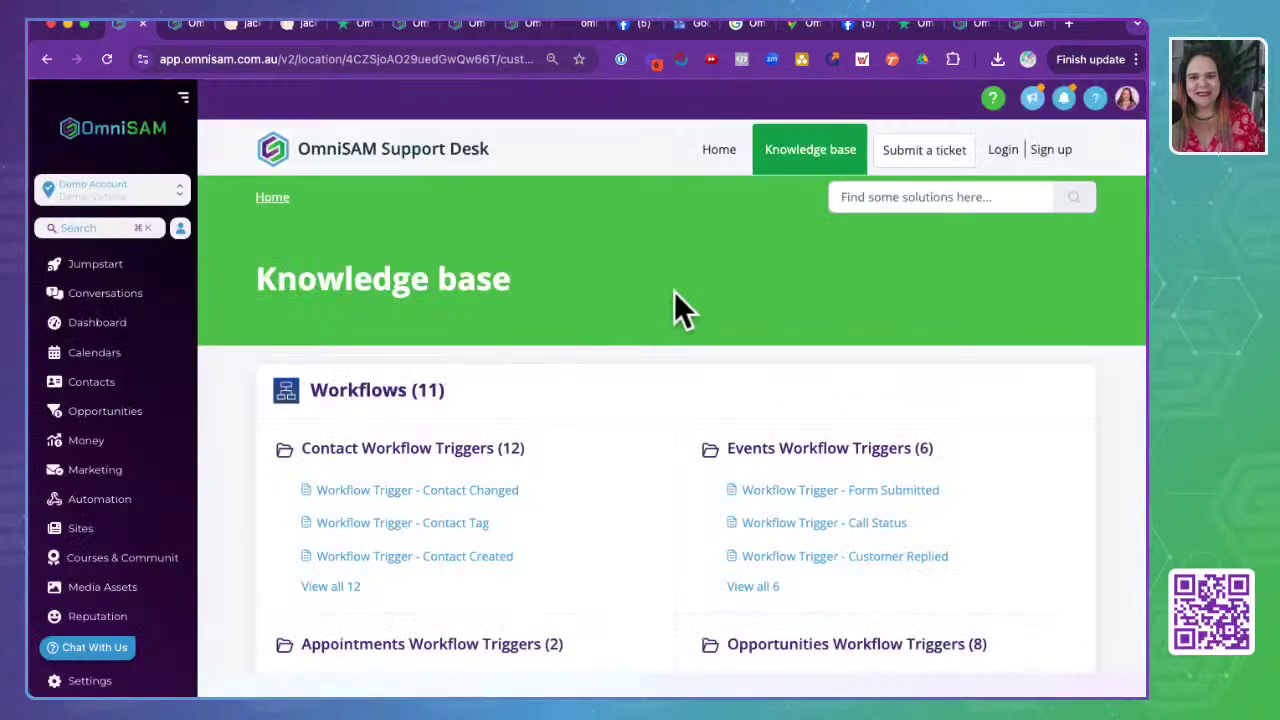
pyautogui.click(940, 157)
# - Review the ticket form's email, subject, Priority (Low) and Product (OmniSAM) fields, then open OS Academy
pyautogui.scroll(-5, 521, 560)
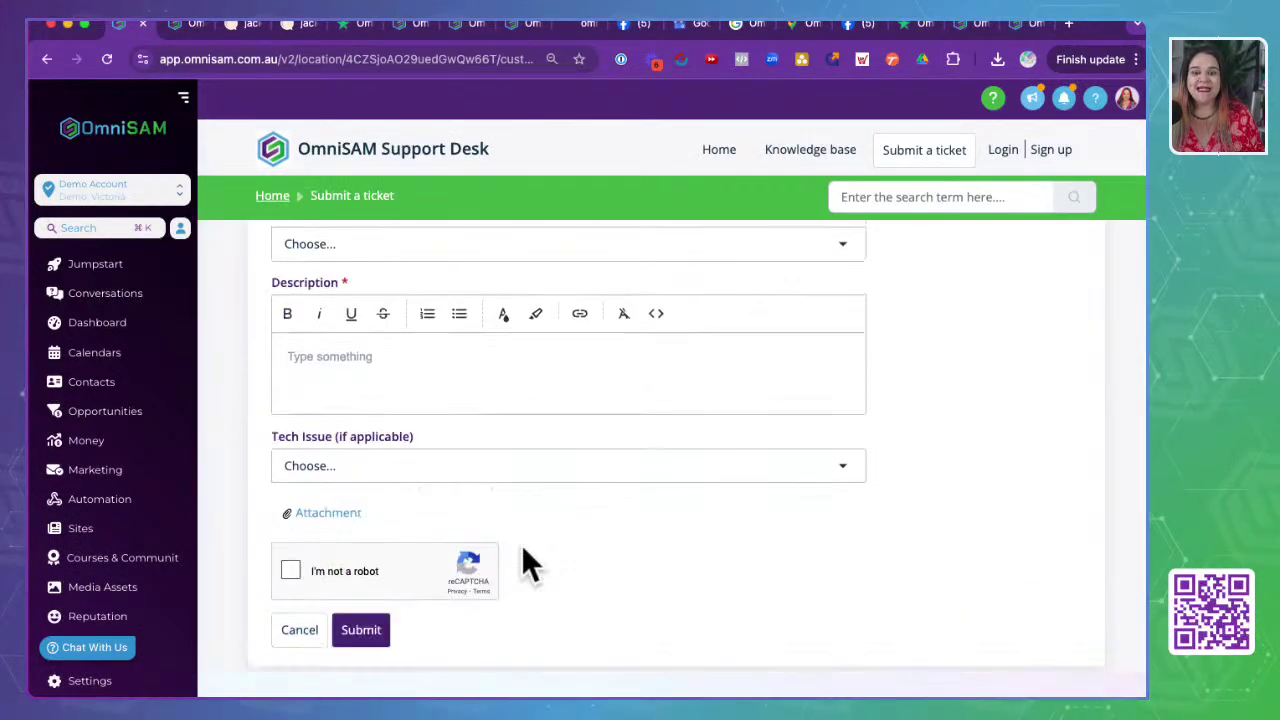
pyautogui.scroll(-1, 521, 544)
pyautogui.scroll(10, 521, 544)
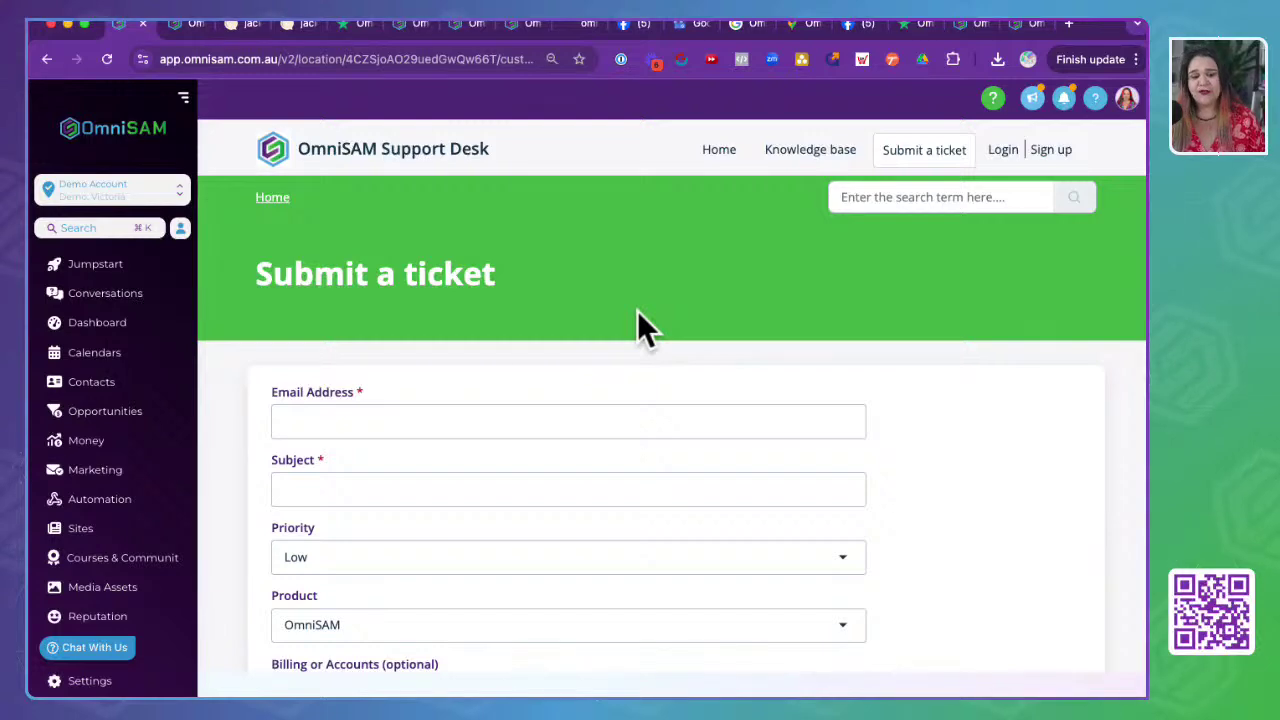
pyautogui.scroll(-5, 129, 429)
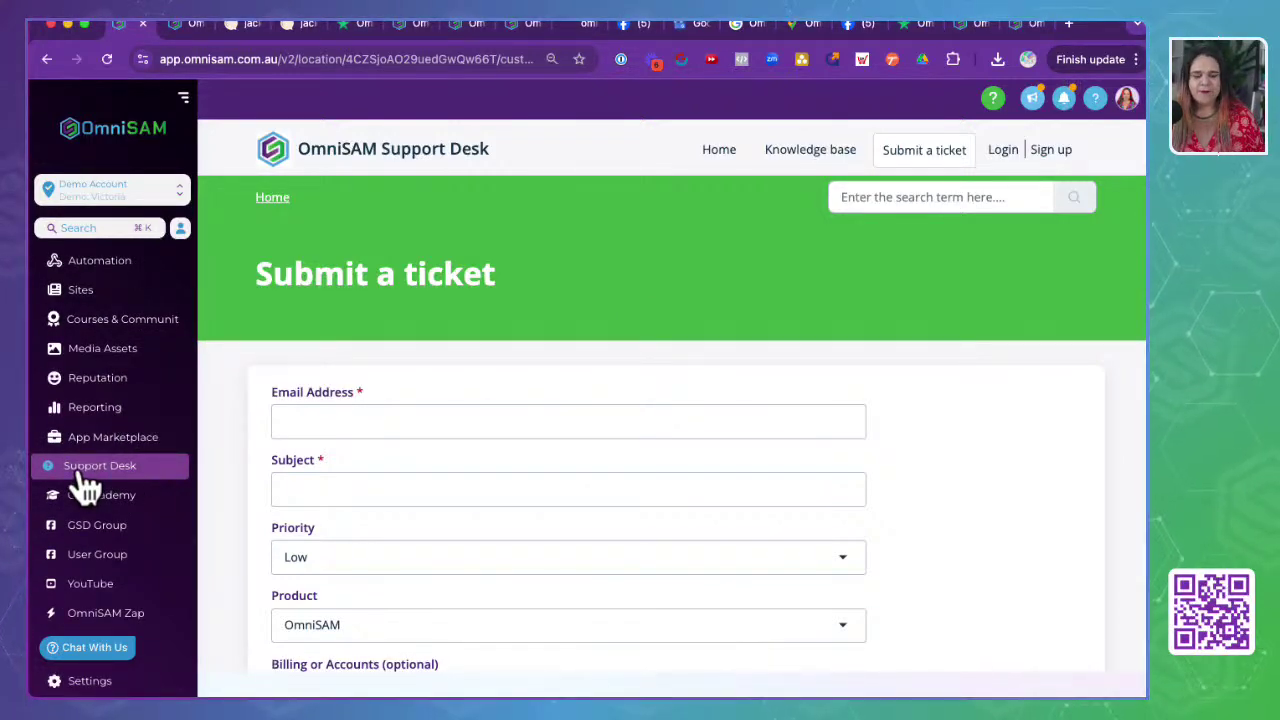
pyautogui.scroll(5, 98, 499)
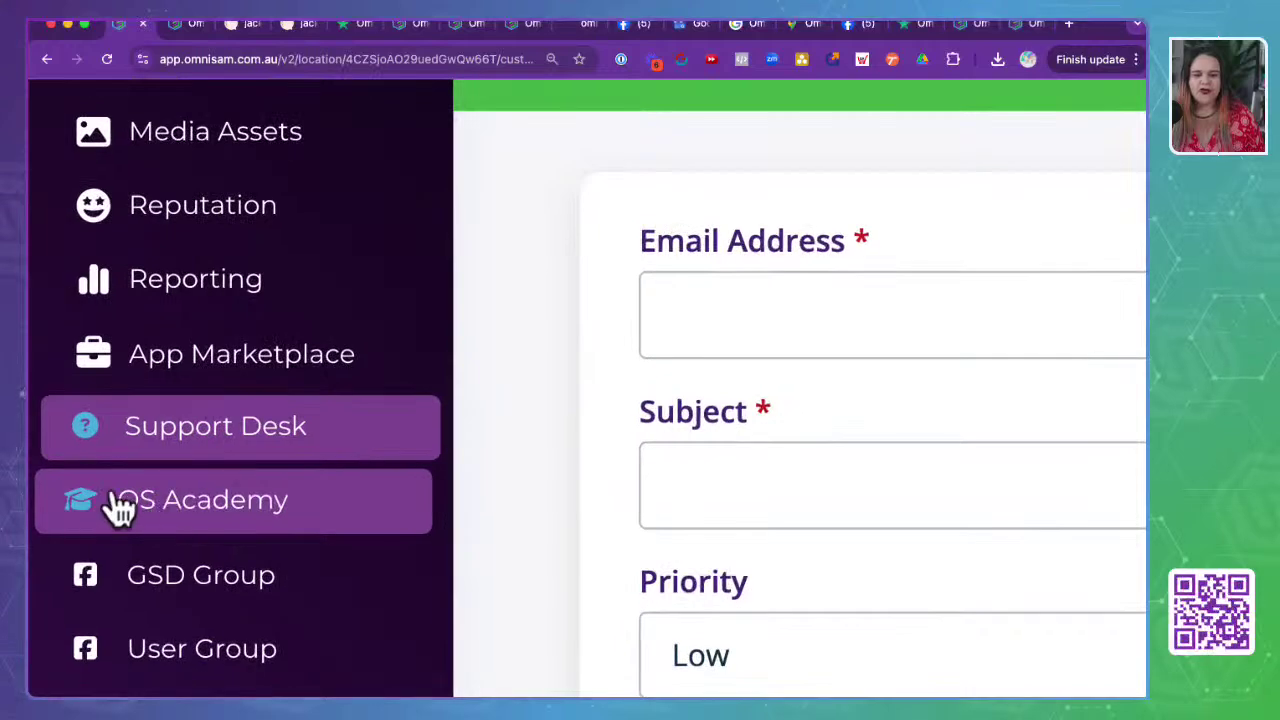
pyautogui.scroll(-5, 186, 520)
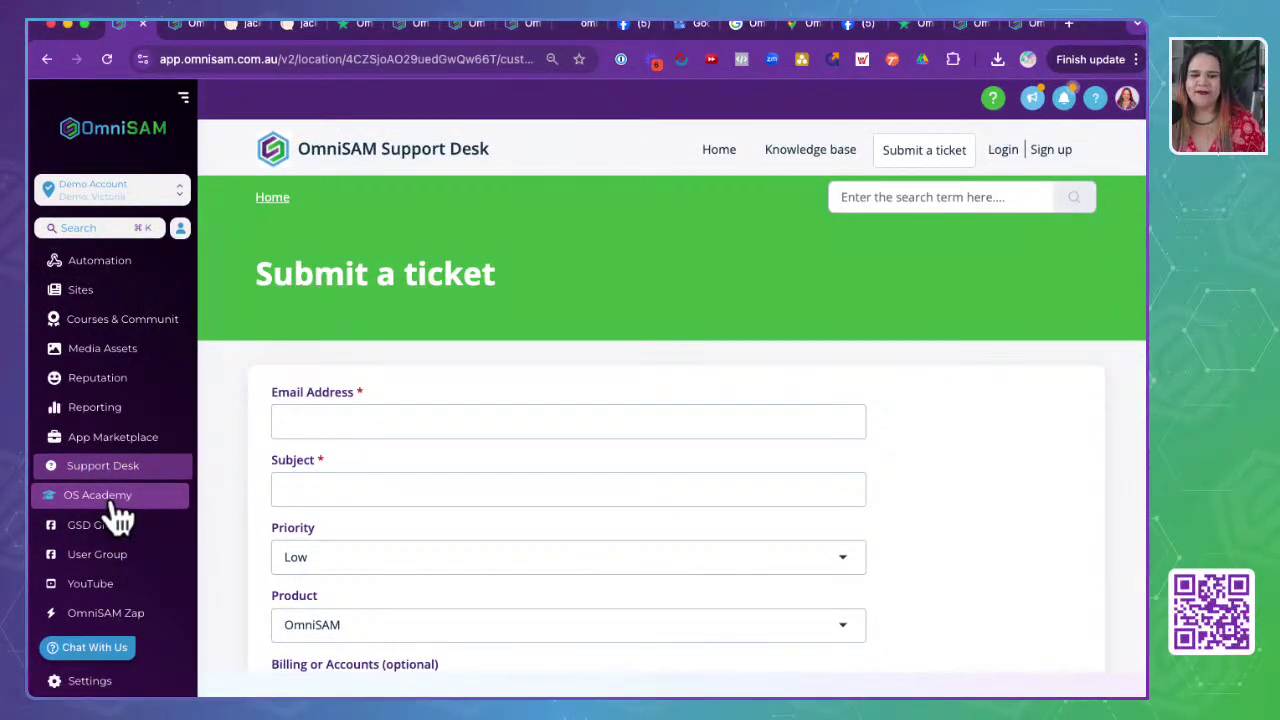
pyautogui.click(116, 508)
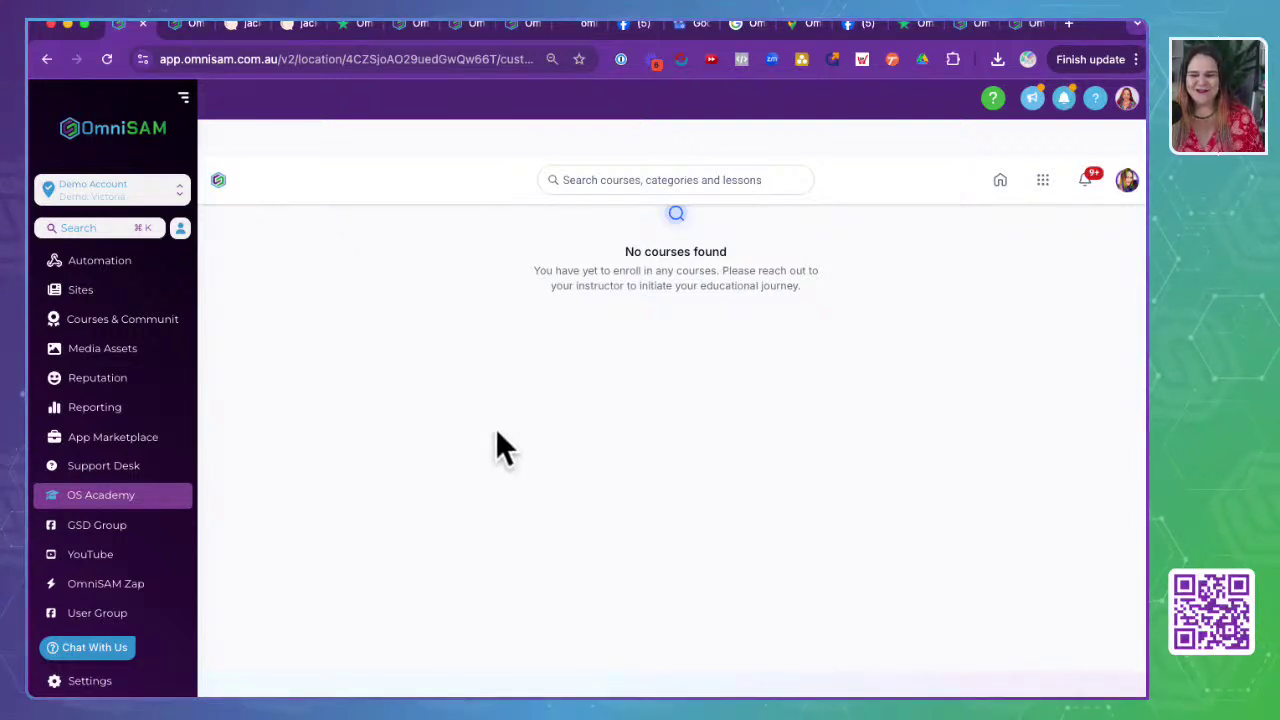
# - Move on from OS Academy's 'No courses found' page to the GSD Group community
pyautogui.click(87, 535)
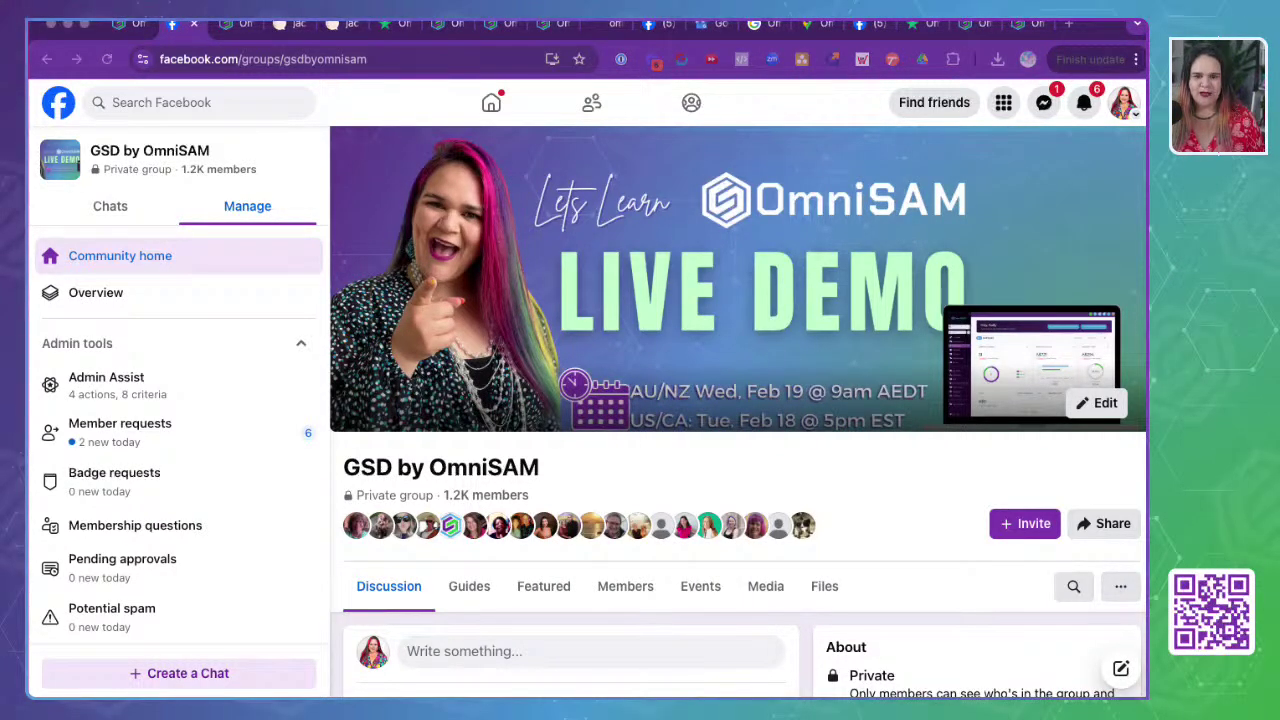
# - Highlight the 'GSD by OmniSAM' group name at the top of the Facebook page
pyautogui.click(402, 19)
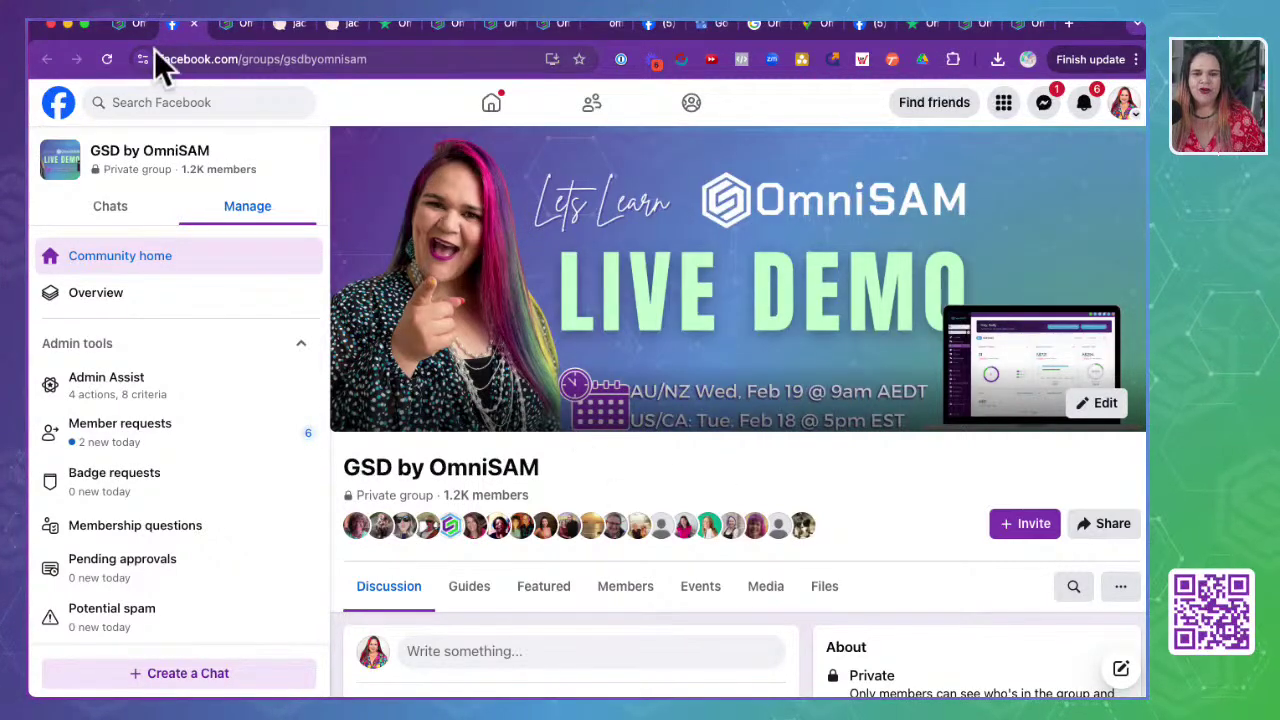
pyautogui.scroll(-2, 525, 358)
pyautogui.scroll(1, 528, 358)
pyautogui.moveTo(545, 438); pyautogui.dragTo(345, 434)
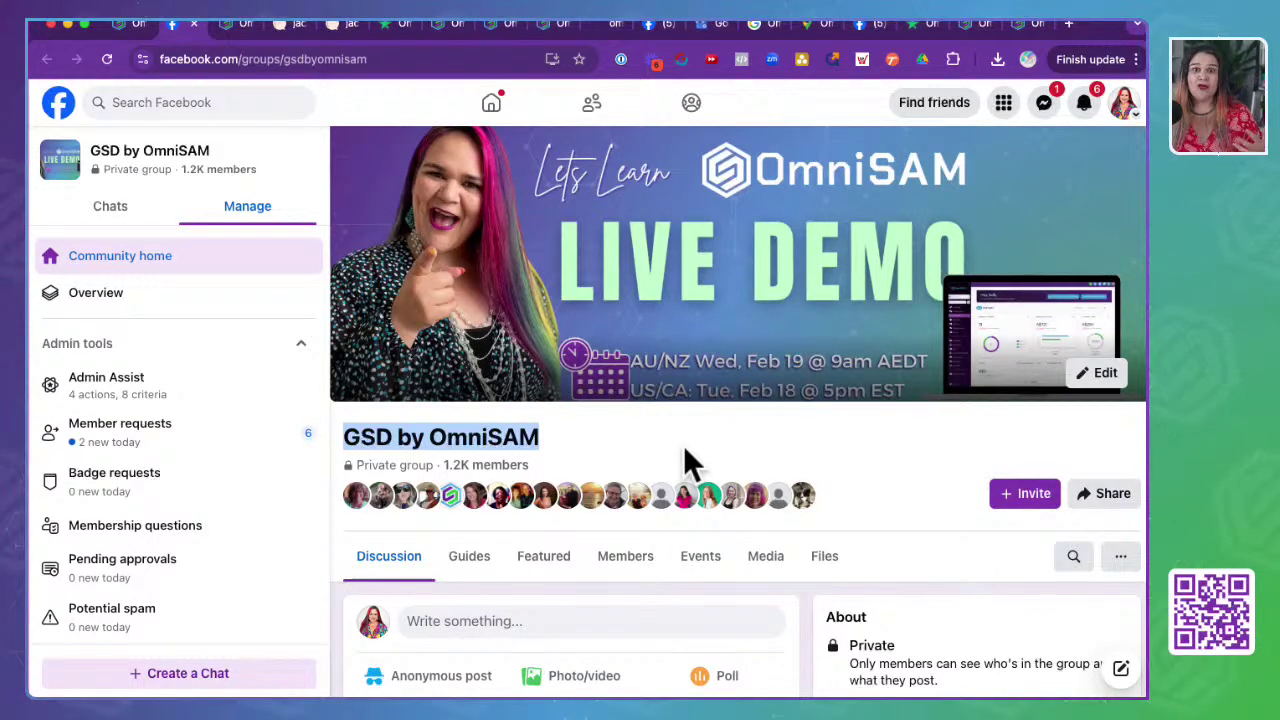
# - Scroll through recent group posts, select the Week 3 post text, and return to OmniSAM
pyautogui.scroll(-3, 683, 445)
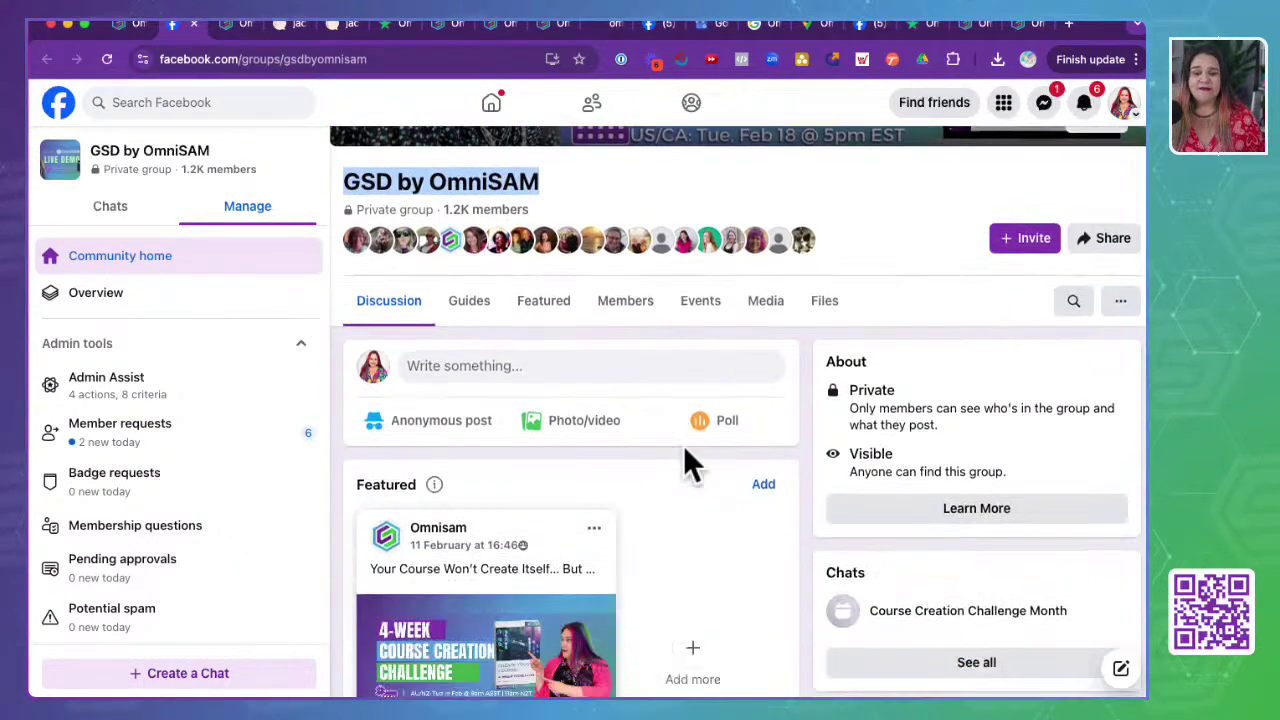
pyautogui.scroll(-5, 683, 445)
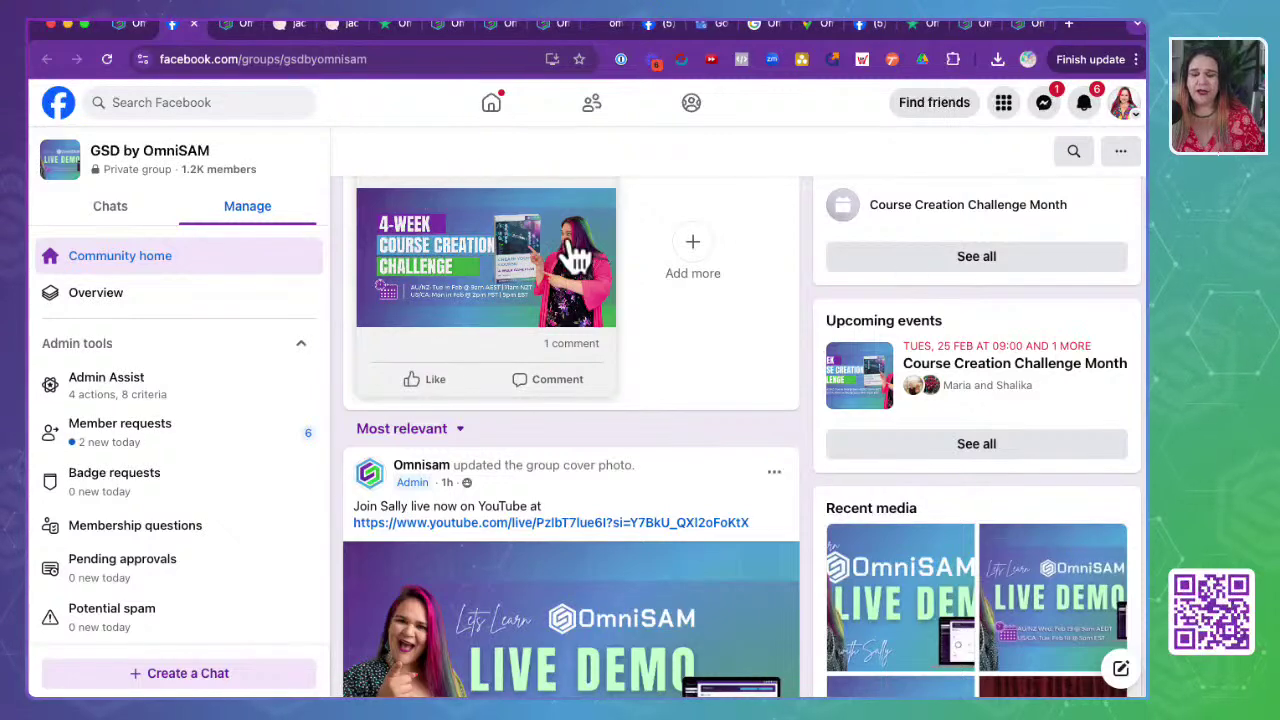
pyautogui.scroll(-5, 657, 508)
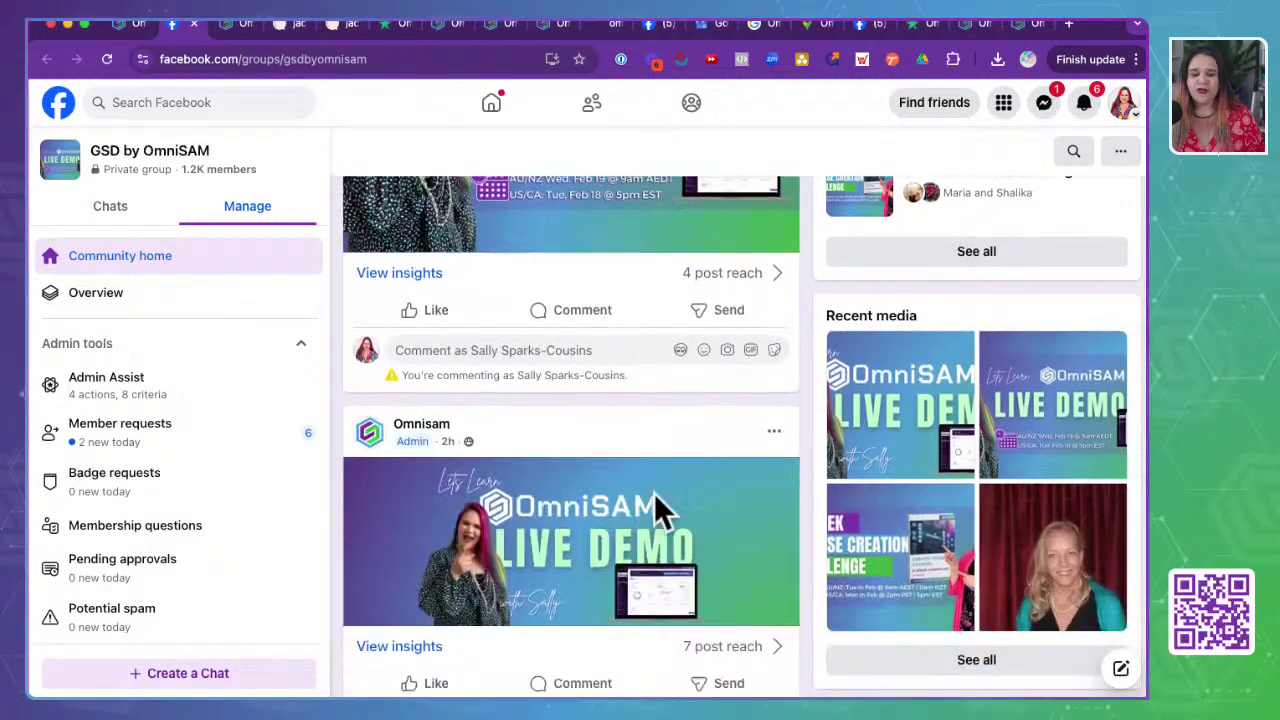
pyautogui.scroll(-10, 657, 508)
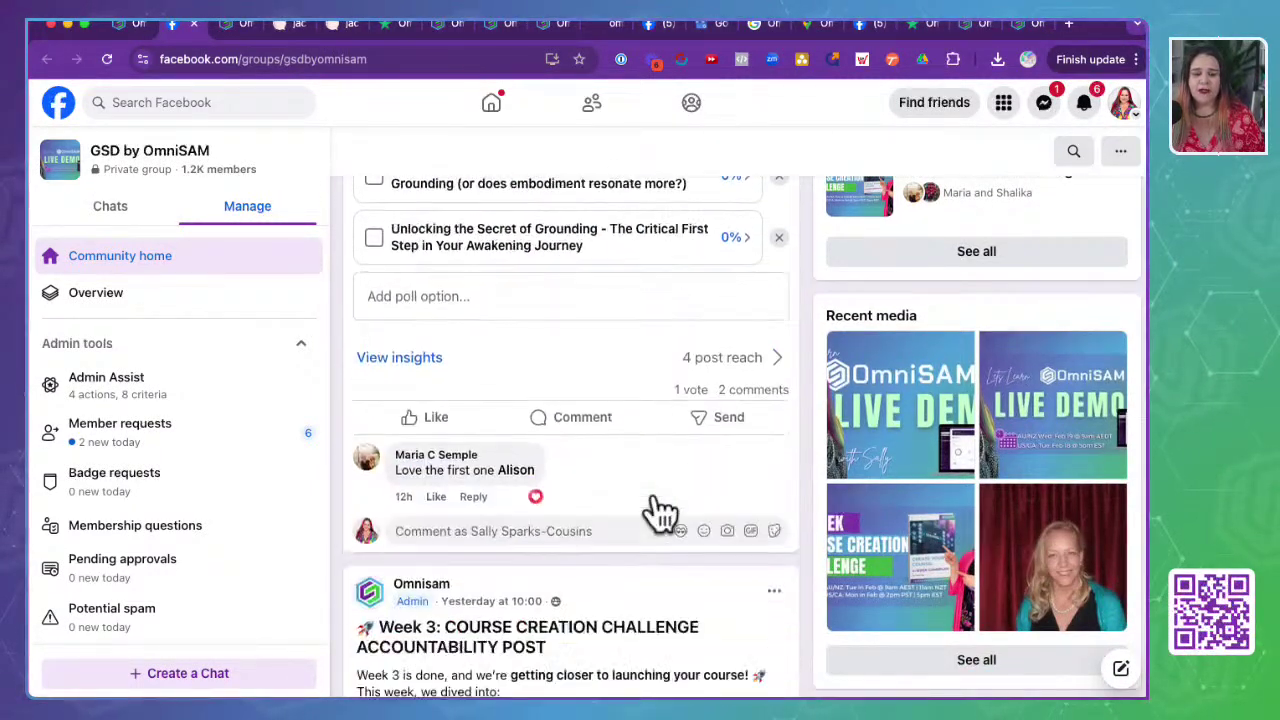
pyautogui.scroll(-4, 657, 508)
pyautogui.moveTo(357, 246); pyautogui.dragTo(583, 354)
pyautogui.scroll(-7, 586, 368)
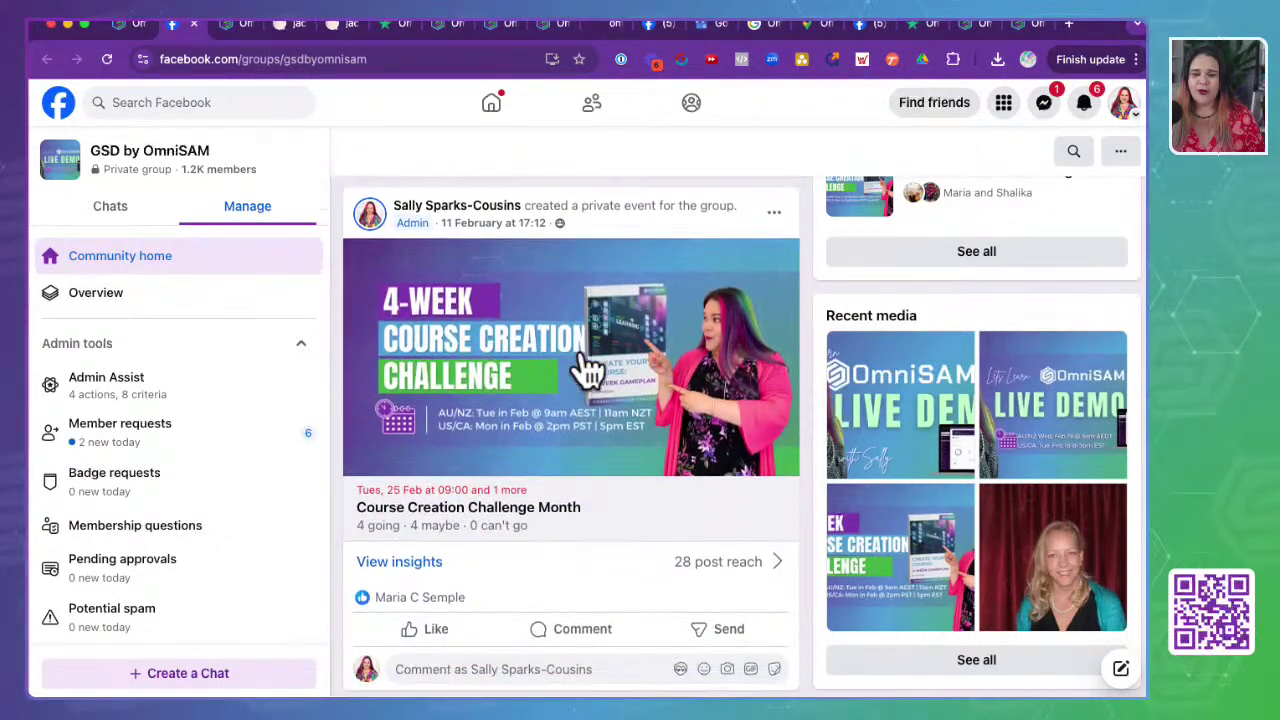
pyautogui.click(128, 30)
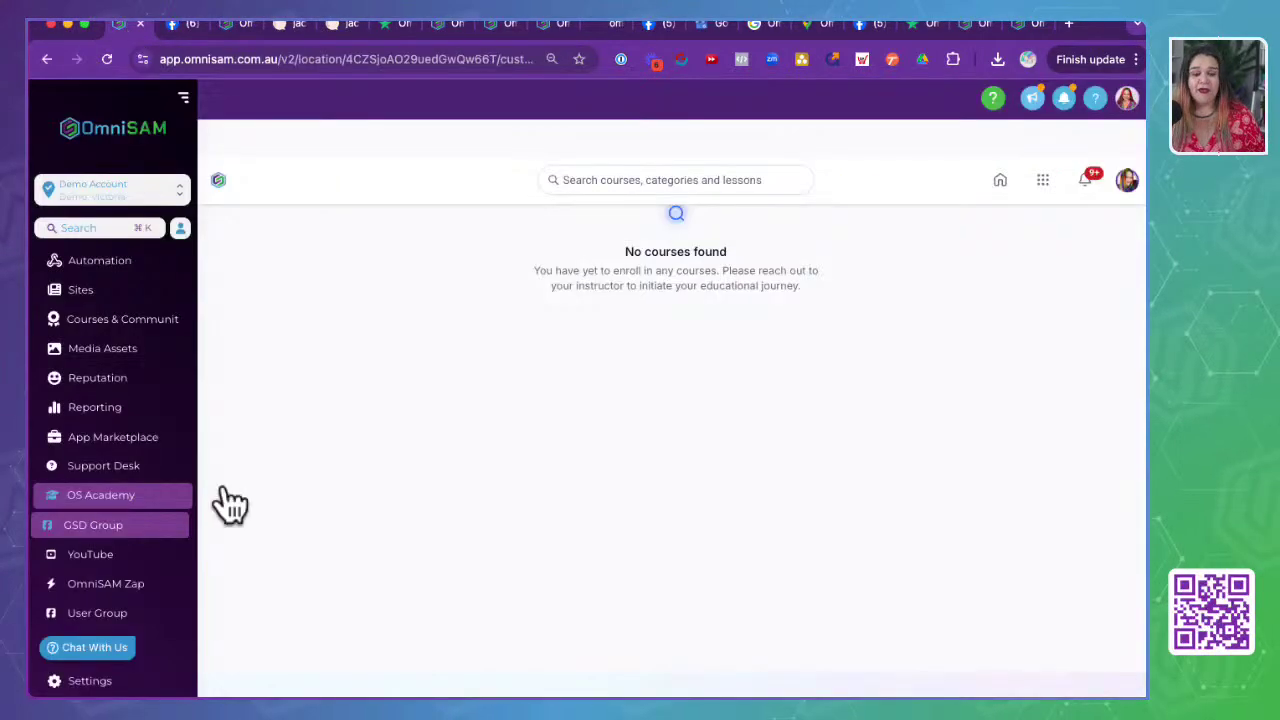
# - Browse the OmniSAM Users group feed, highlight its '99 members' count, and return to OmniSAM
pyautogui.click(100, 614)
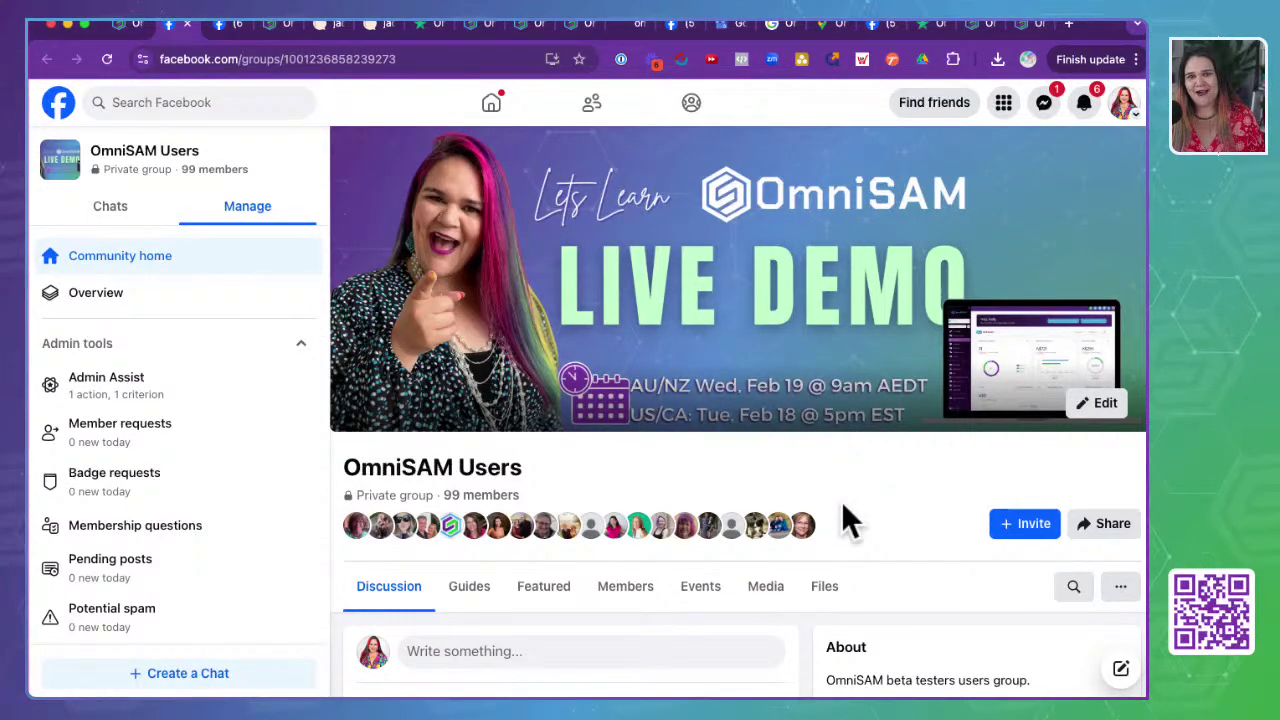
pyautogui.scroll(-4, 604, 452)
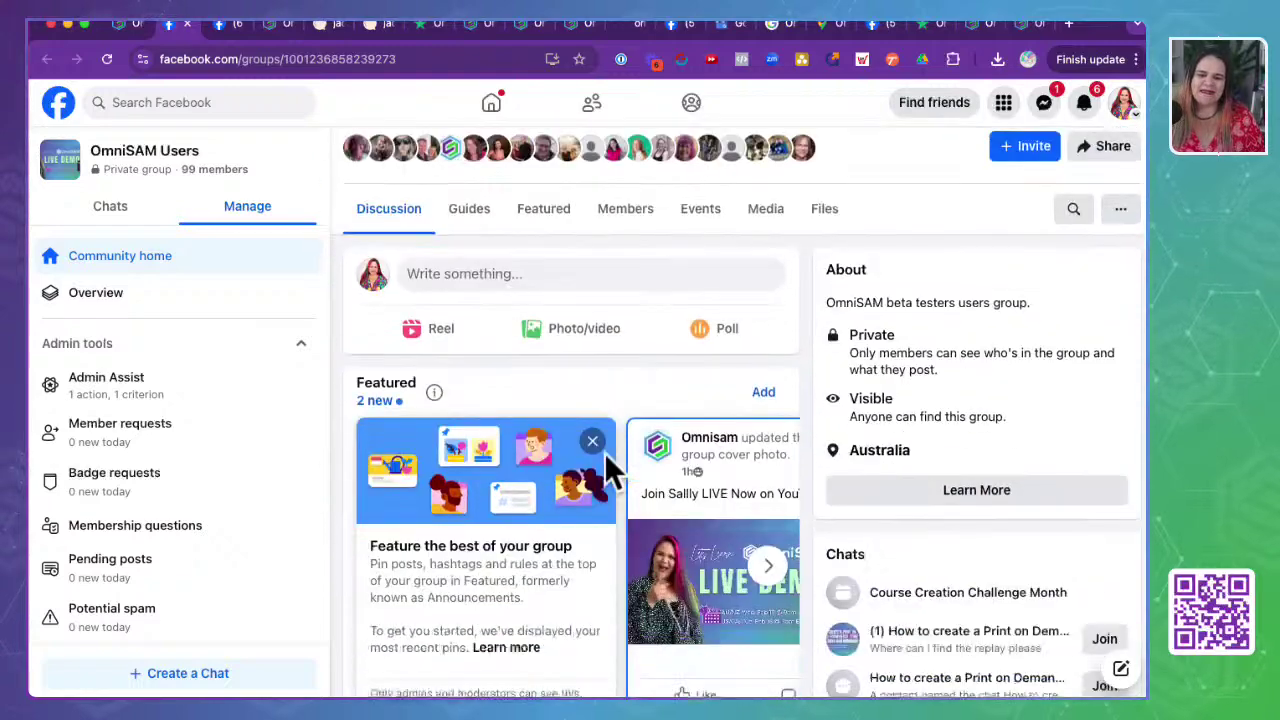
pyautogui.scroll(-10, 604, 452)
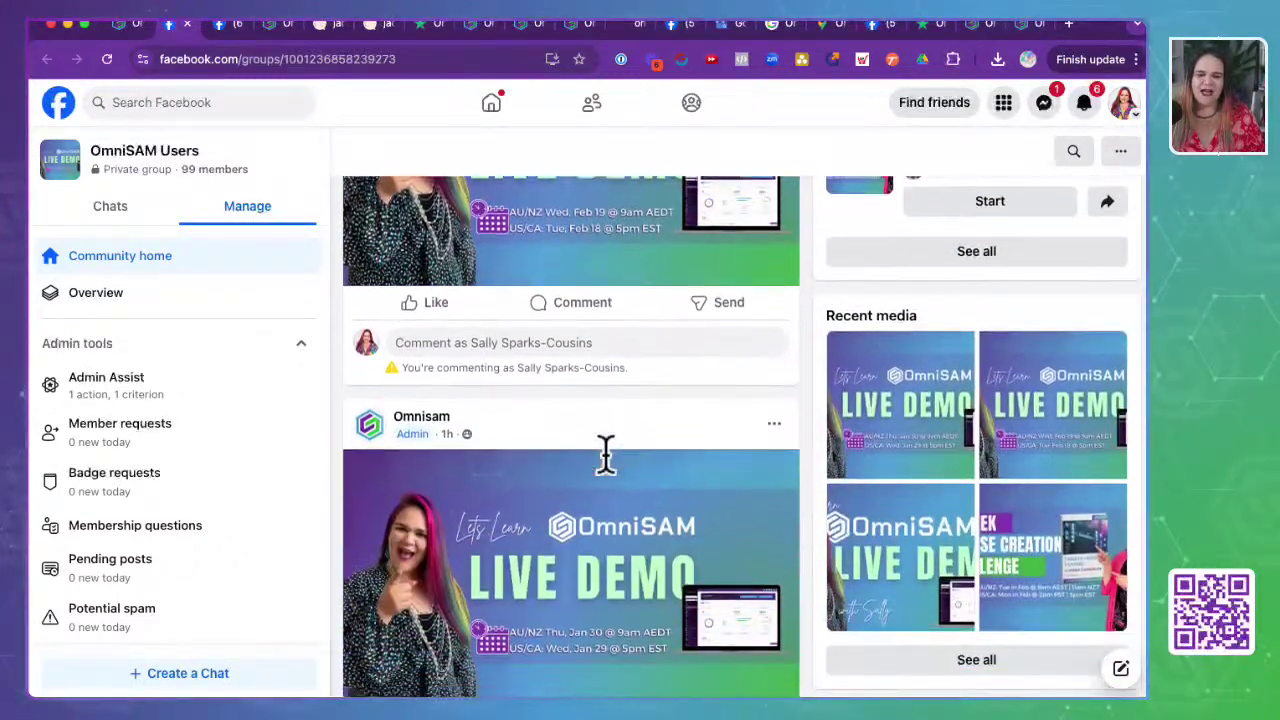
pyautogui.scroll(-12, 606, 455)
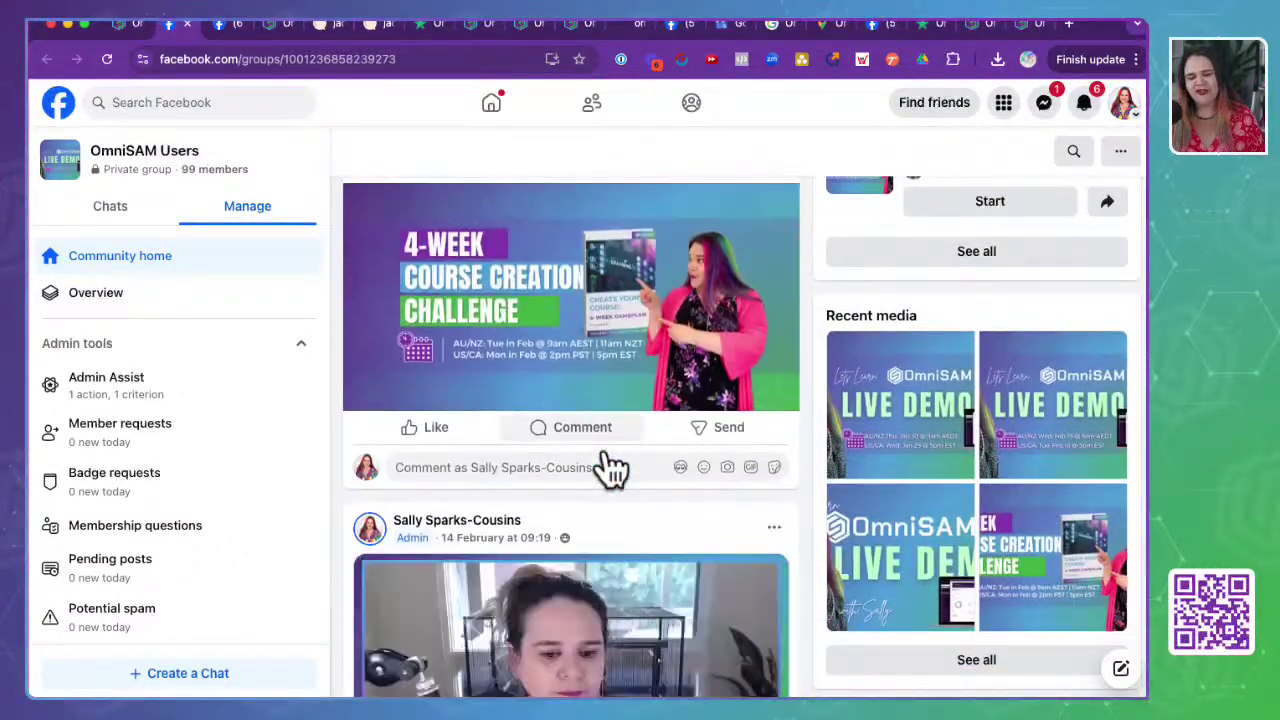
pyautogui.scroll(-15, 610, 465)
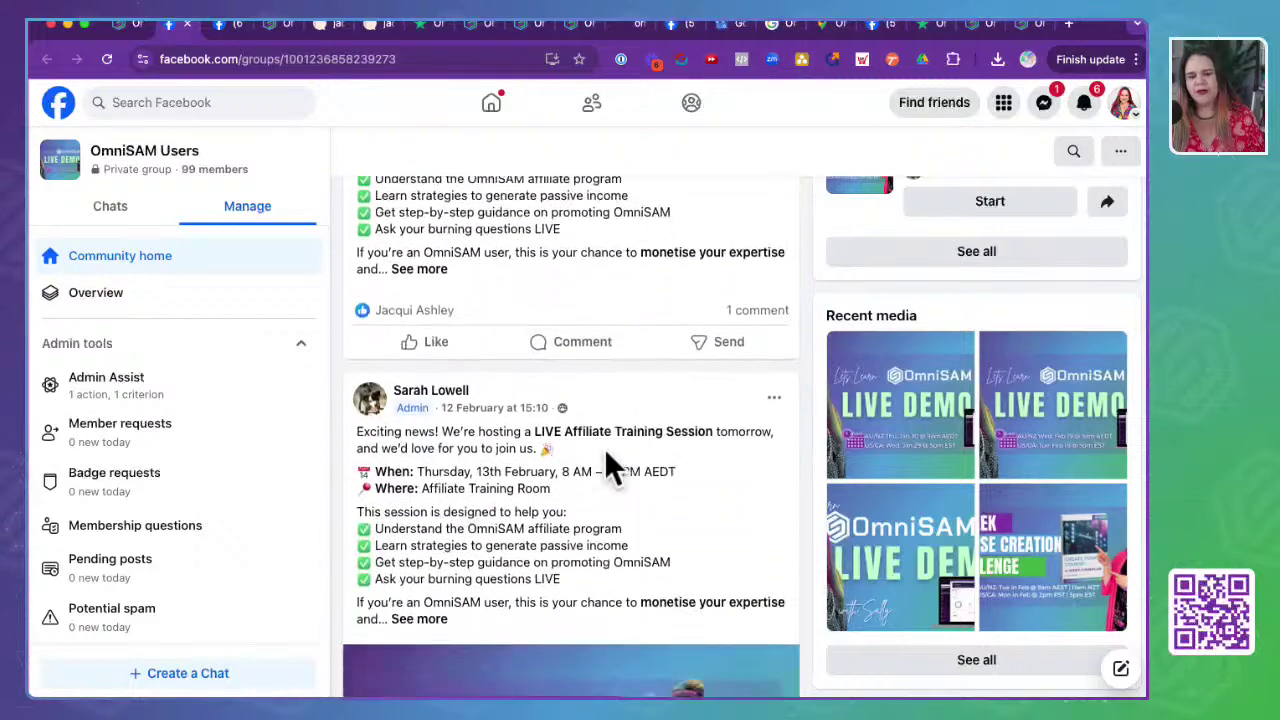
pyautogui.scroll(20, 604, 448)
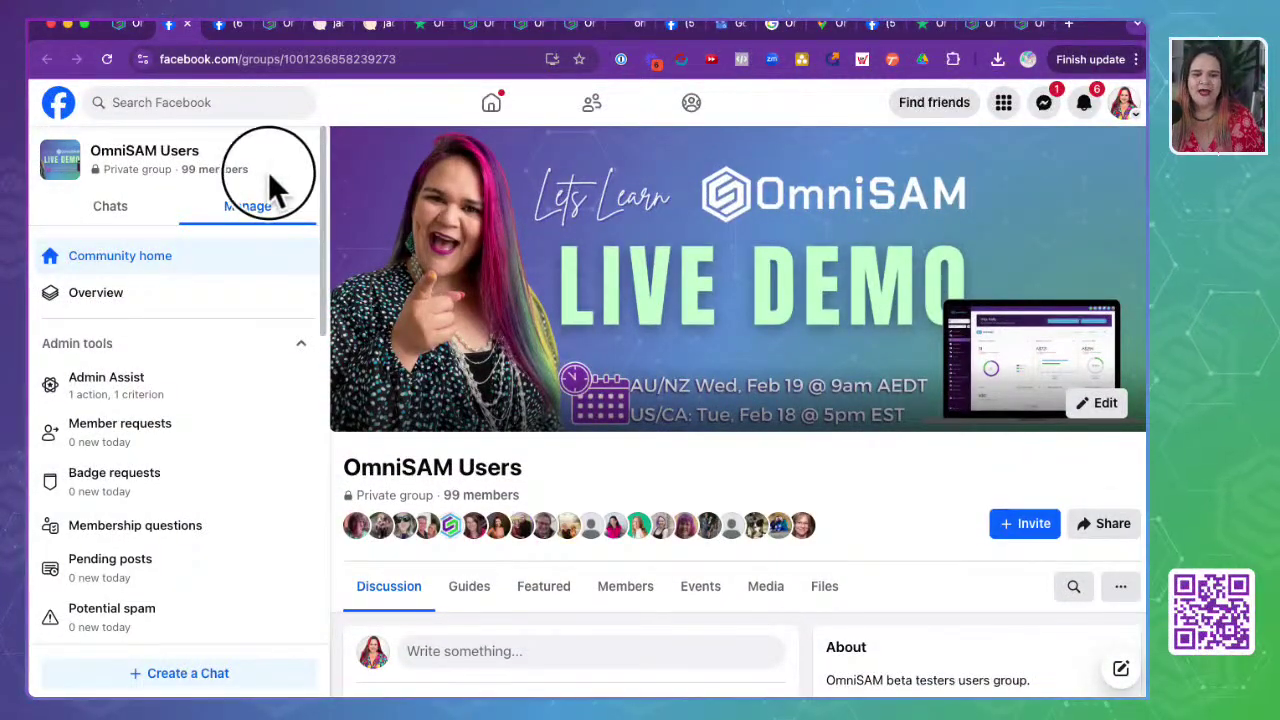
pyautogui.moveTo(255, 170); pyautogui.dragTo(179, 172)
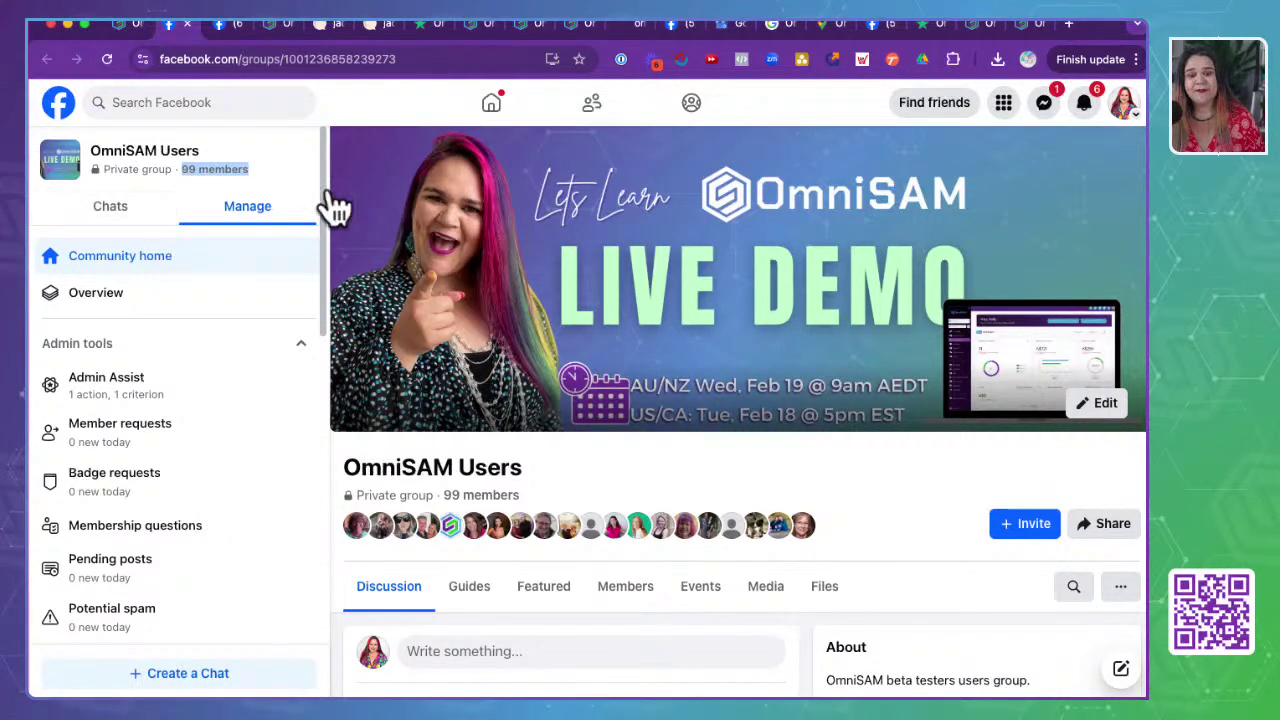
pyautogui.click(122, 25)
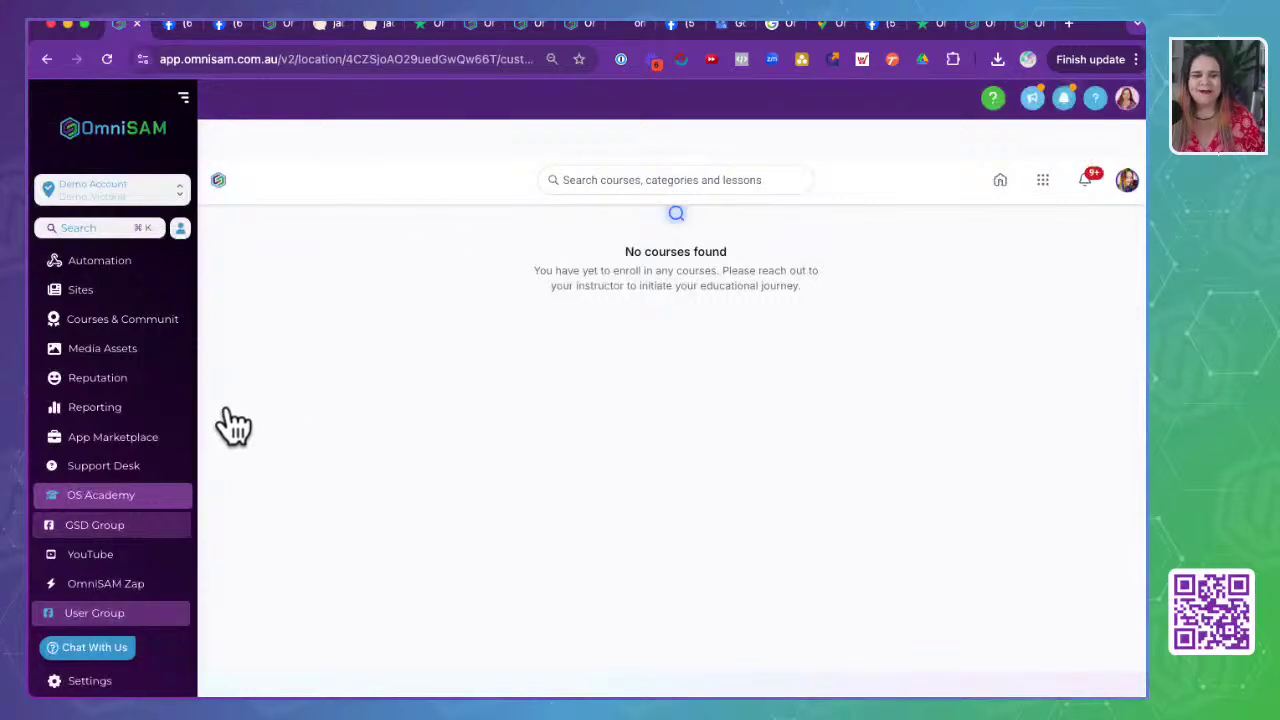
# - Open GSD Group from the sidebar and highlight the 'GSD by OmniSAM' group title
pyautogui.click(87, 530)
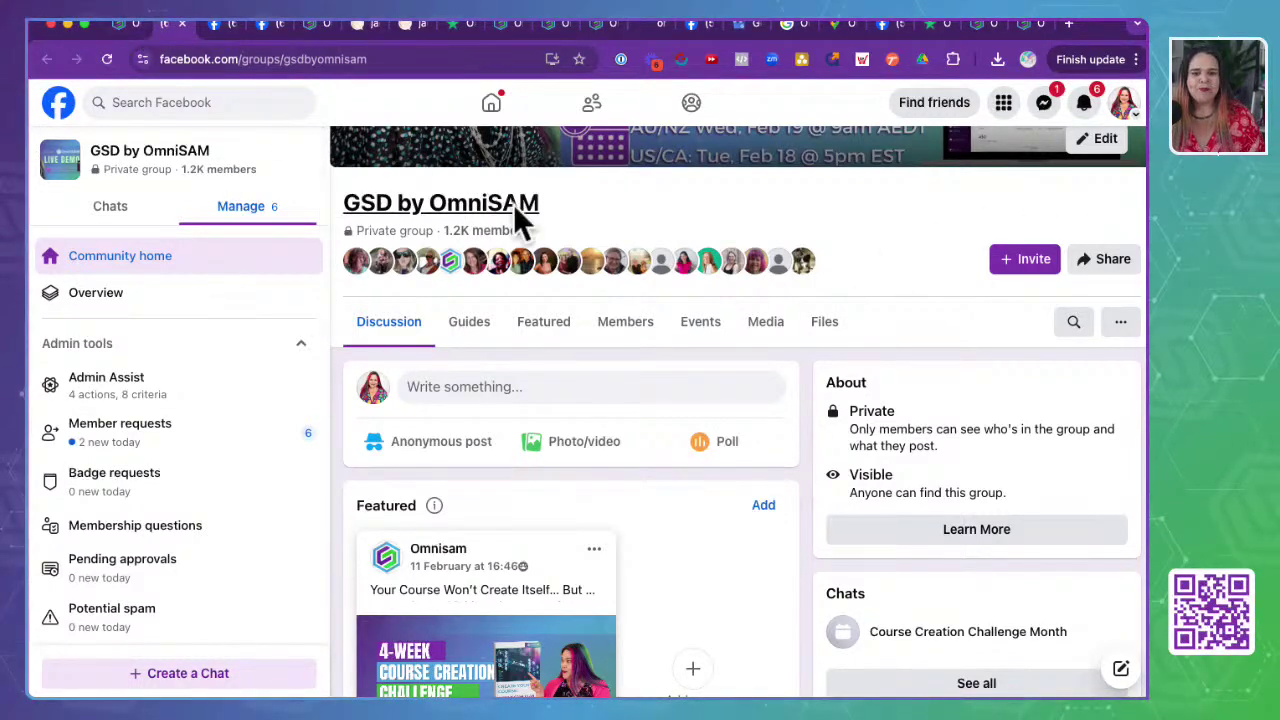
pyautogui.moveTo(584, 212); pyautogui.dragTo(343, 205)
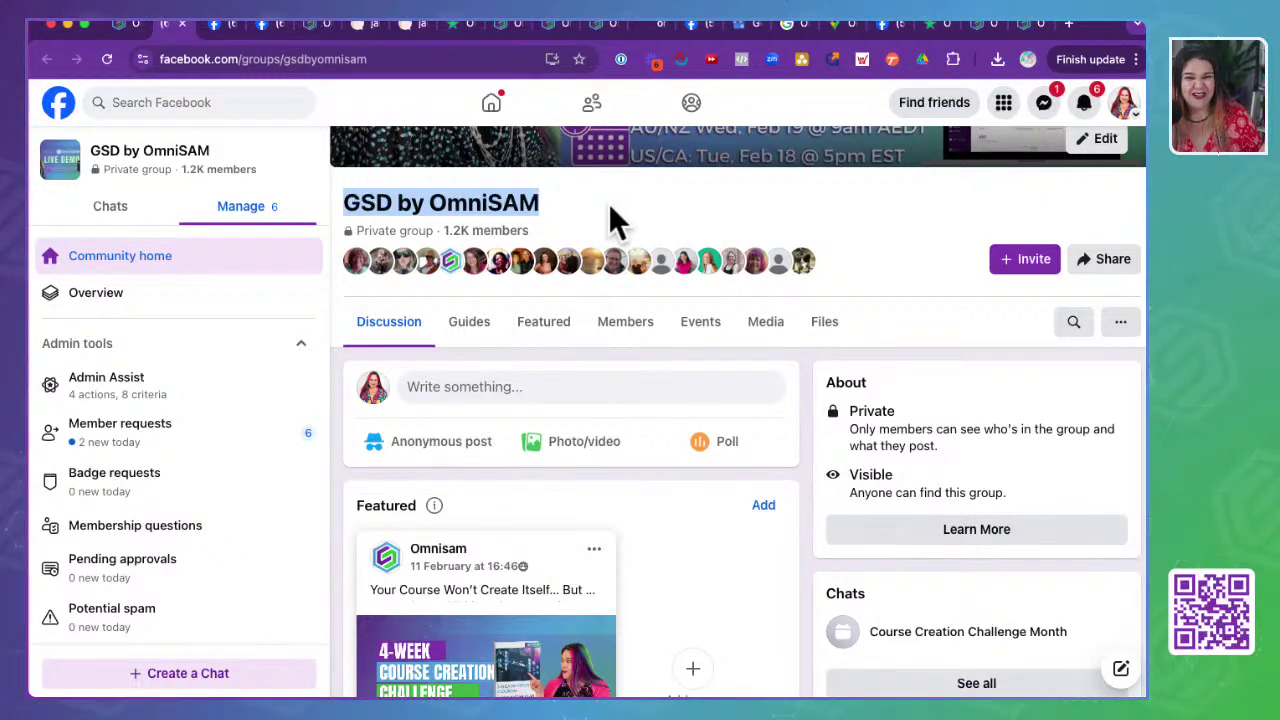
# - Open OmniSAM Zap, note its Domain blocked notice, and follow the link to Zapier
pyautogui.click(128, 24)
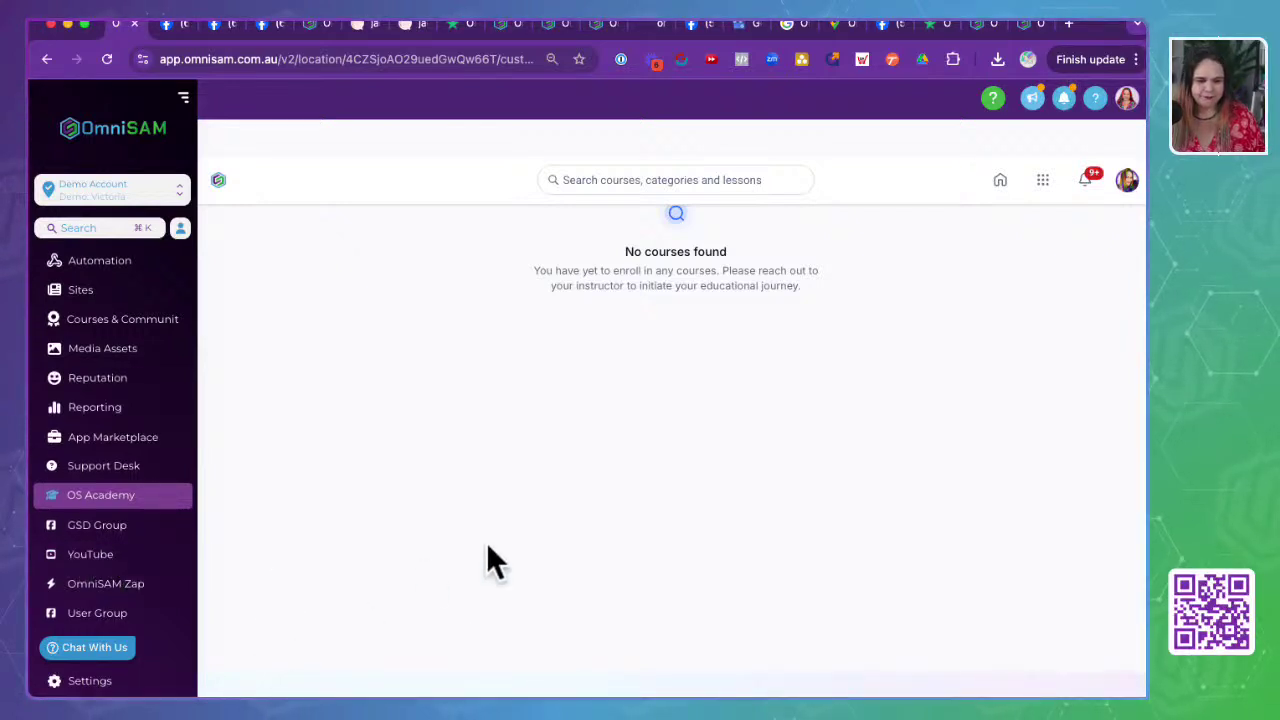
pyautogui.click(102, 590)
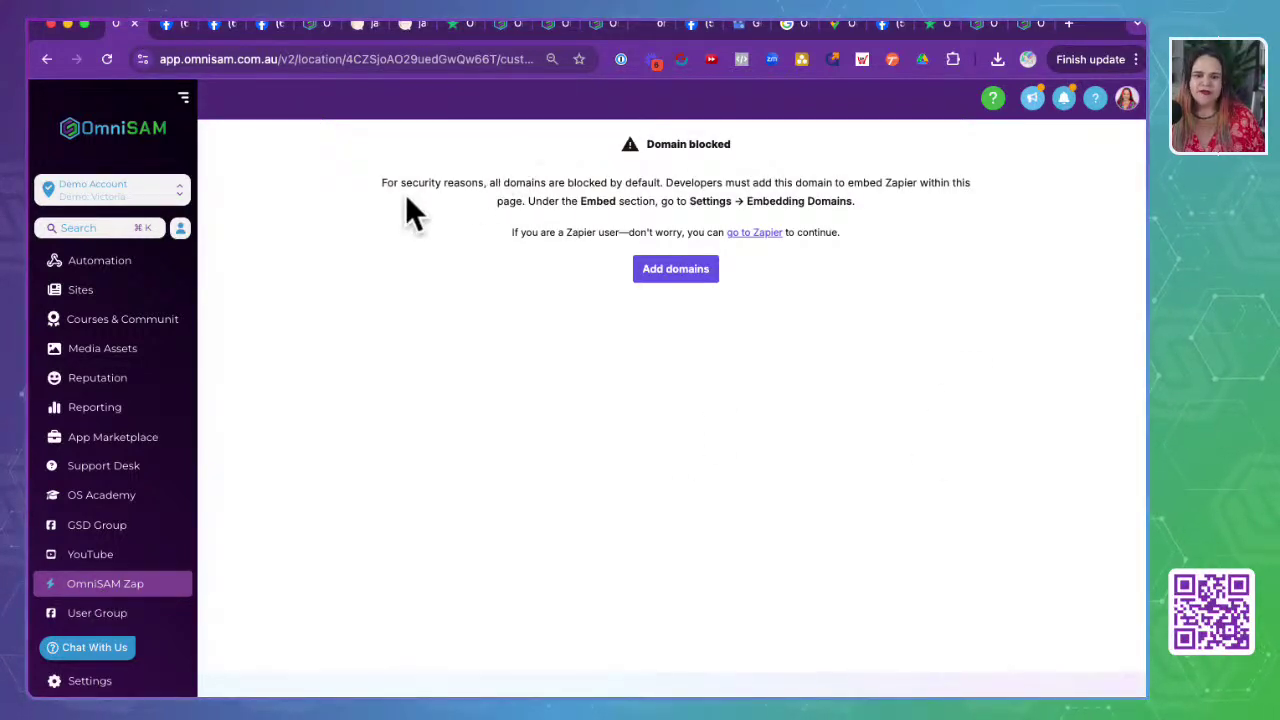
pyautogui.moveTo(405, 194); pyautogui.dragTo(943, 280)
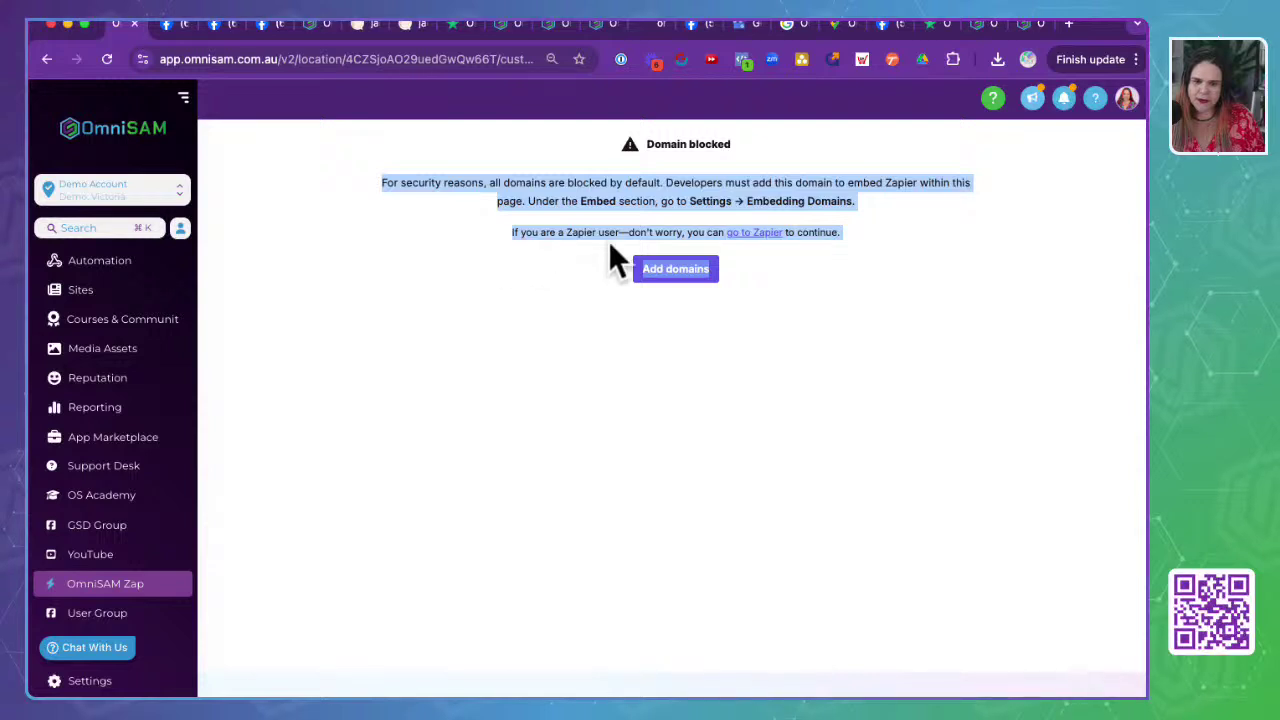
pyautogui.click(755, 232)
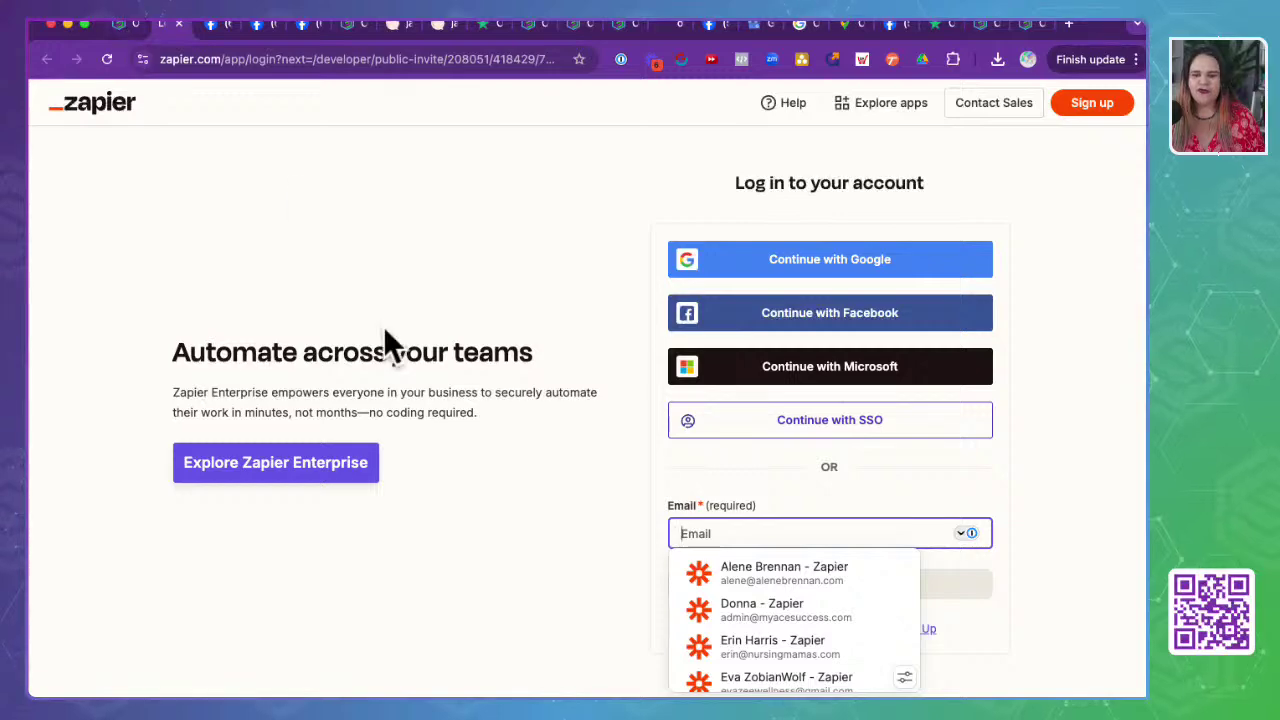
# - Search Zapier's app directory for 'omnisen'
pyautogui.click(884, 108)
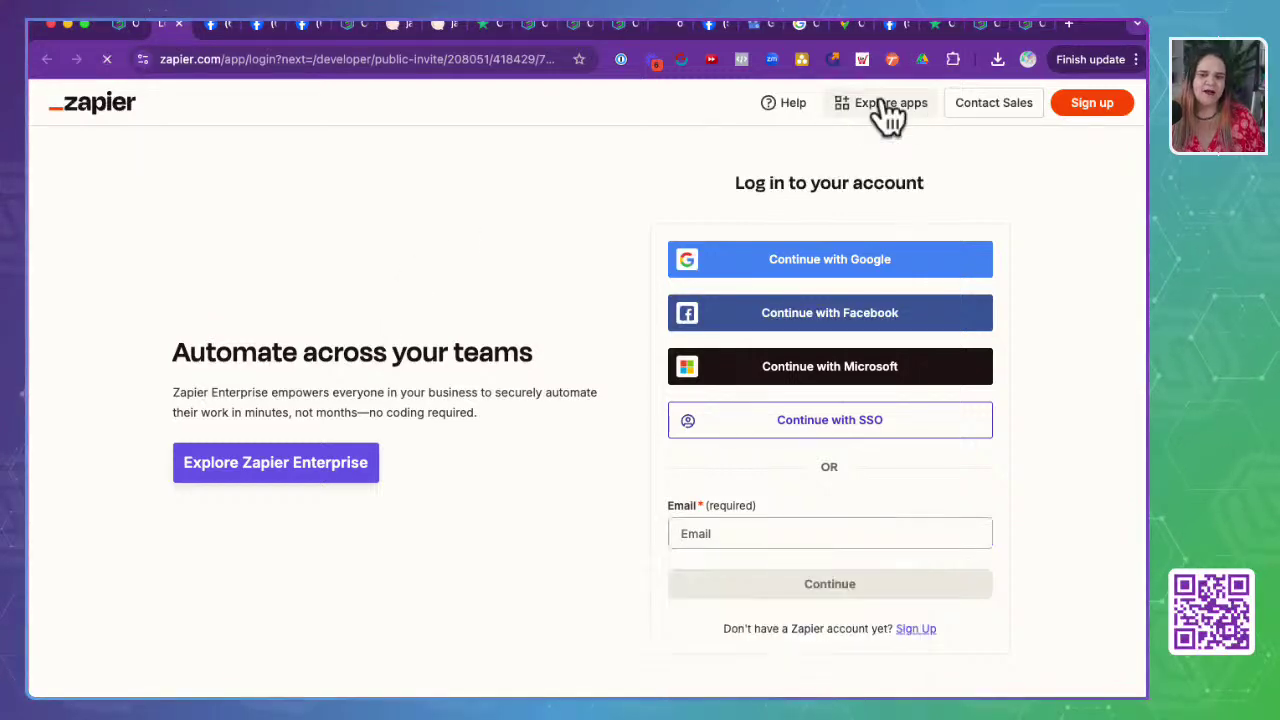
pyautogui.click(443, 180)
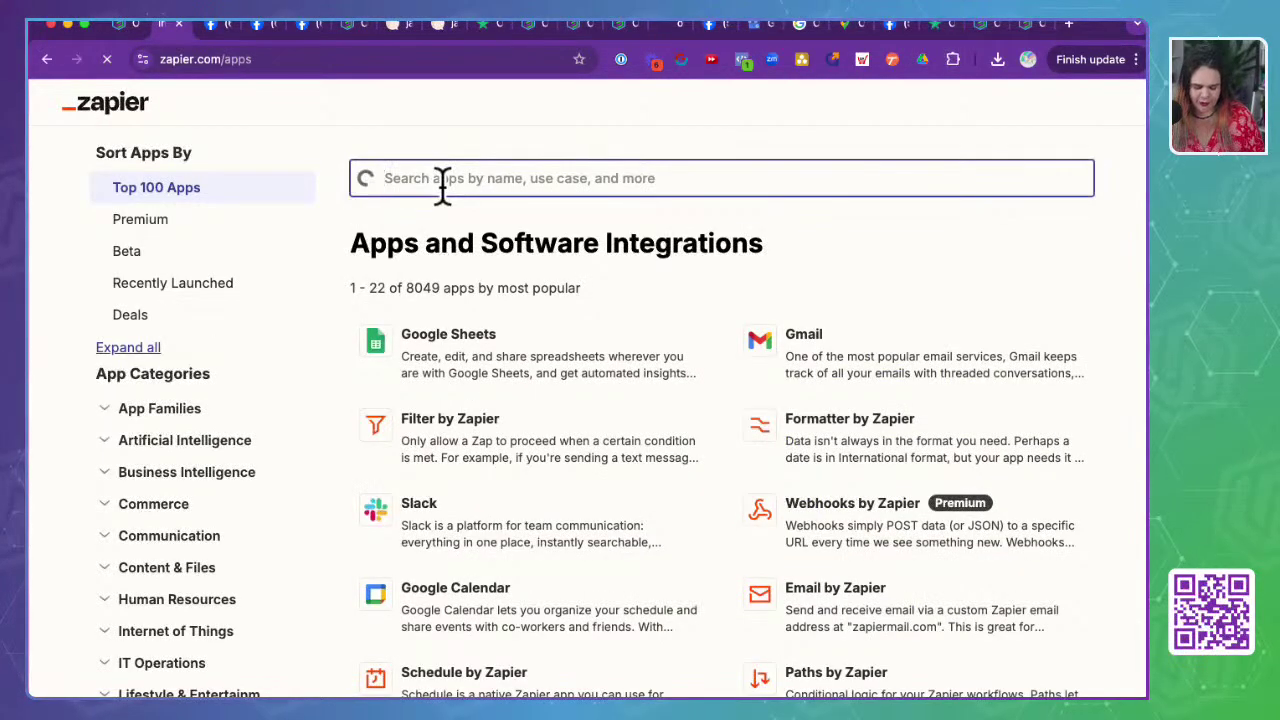
pyautogui.write('omnisen')
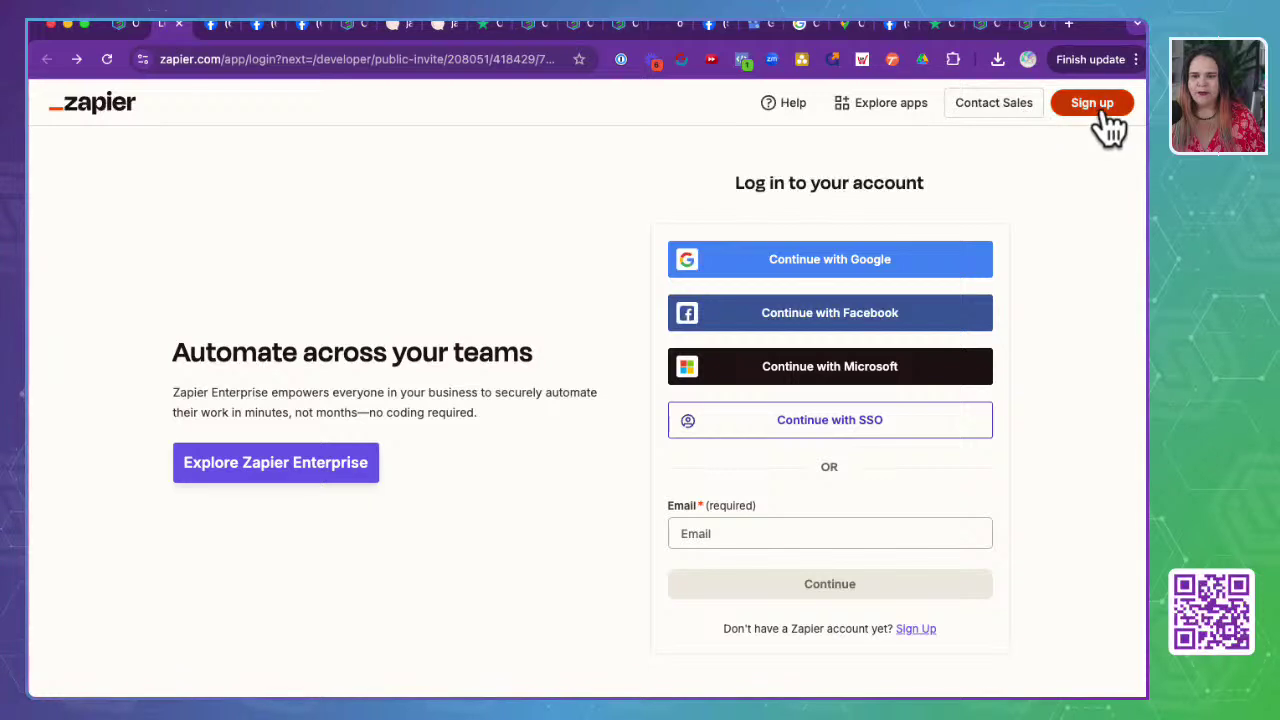
# - Fill the login email from the saved OmniSAM autofill entry and continue
pyautogui.click(713, 532)
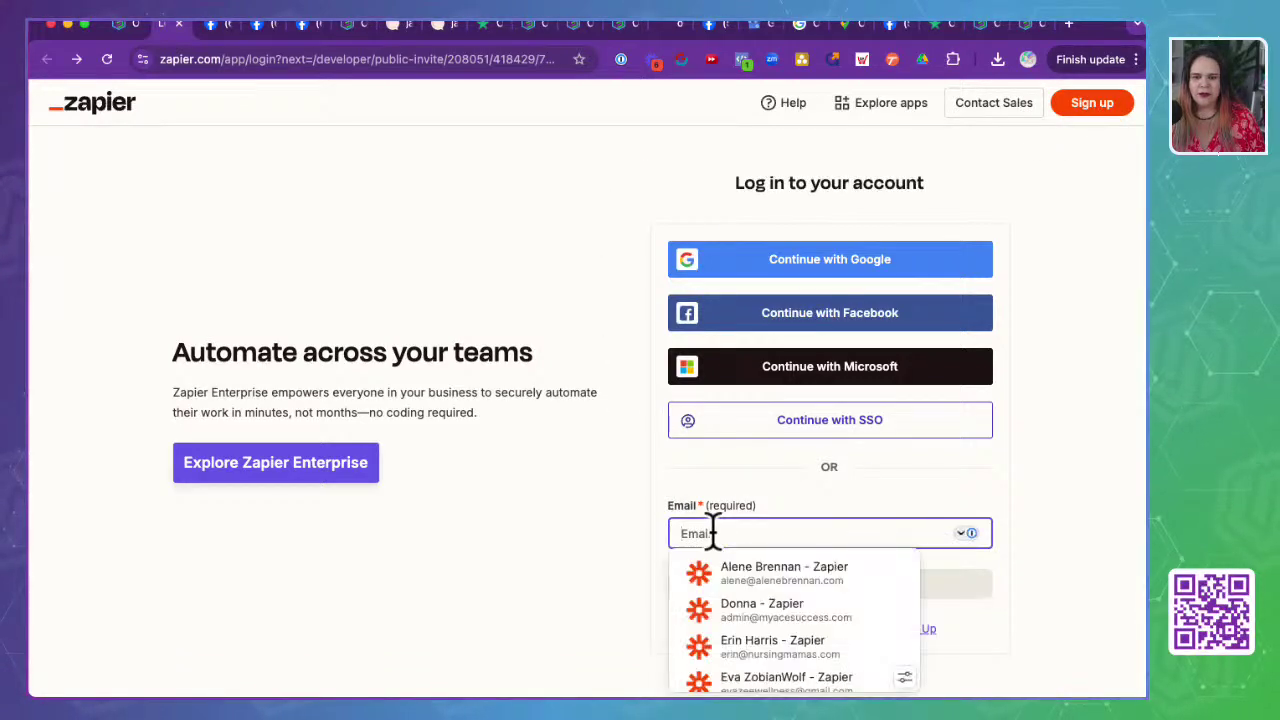
pyautogui.scroll(-5, 716, 619)
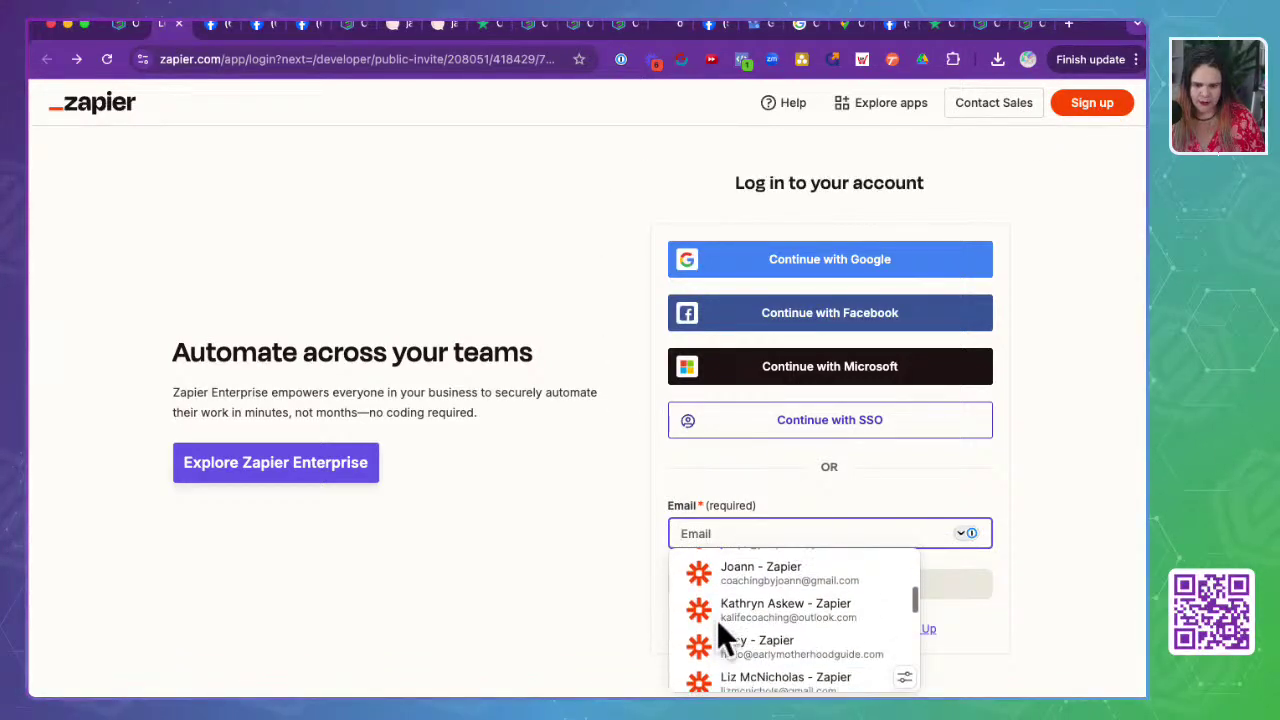
pyautogui.scroll(-4, 716, 619)
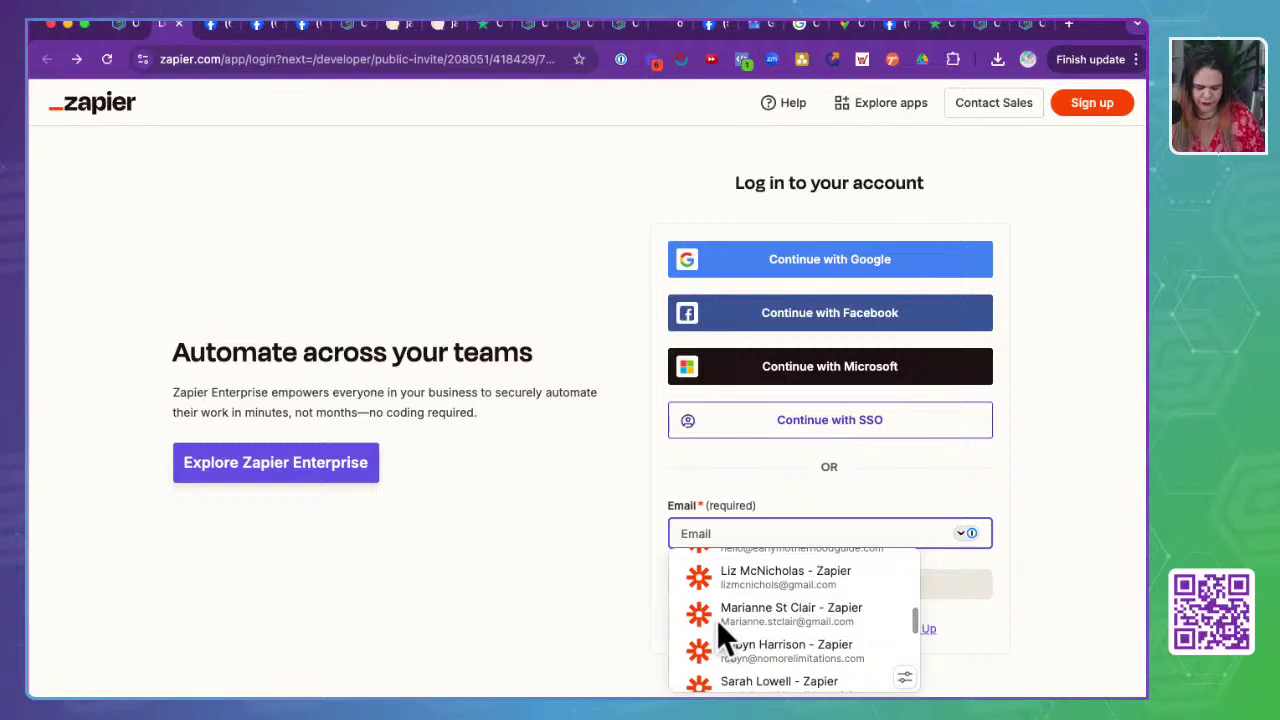
pyautogui.write('hello')
pyautogui.click(737, 640)
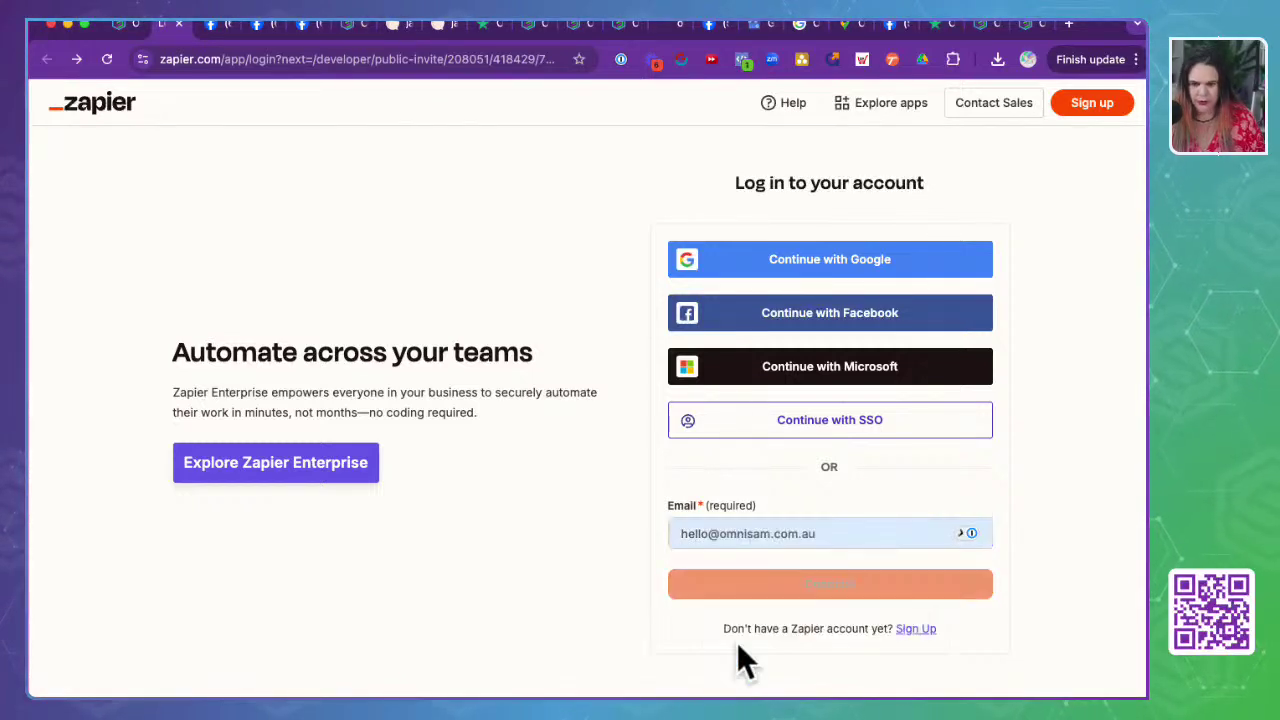
pyautogui.click(773, 596)
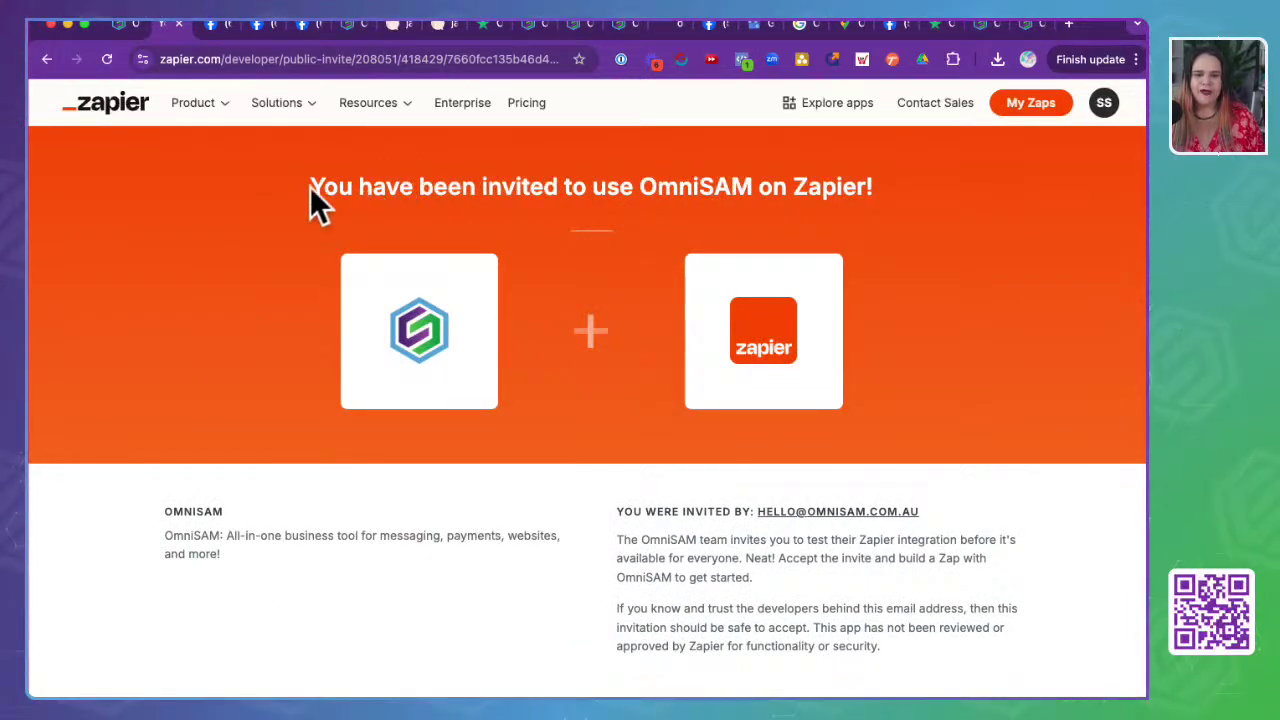
# - Read the 'invitation to use OmniSAM on Zapier' heading, then switch back to OmniSAM
pyautogui.moveTo(310, 188); pyautogui.dragTo(929, 182)
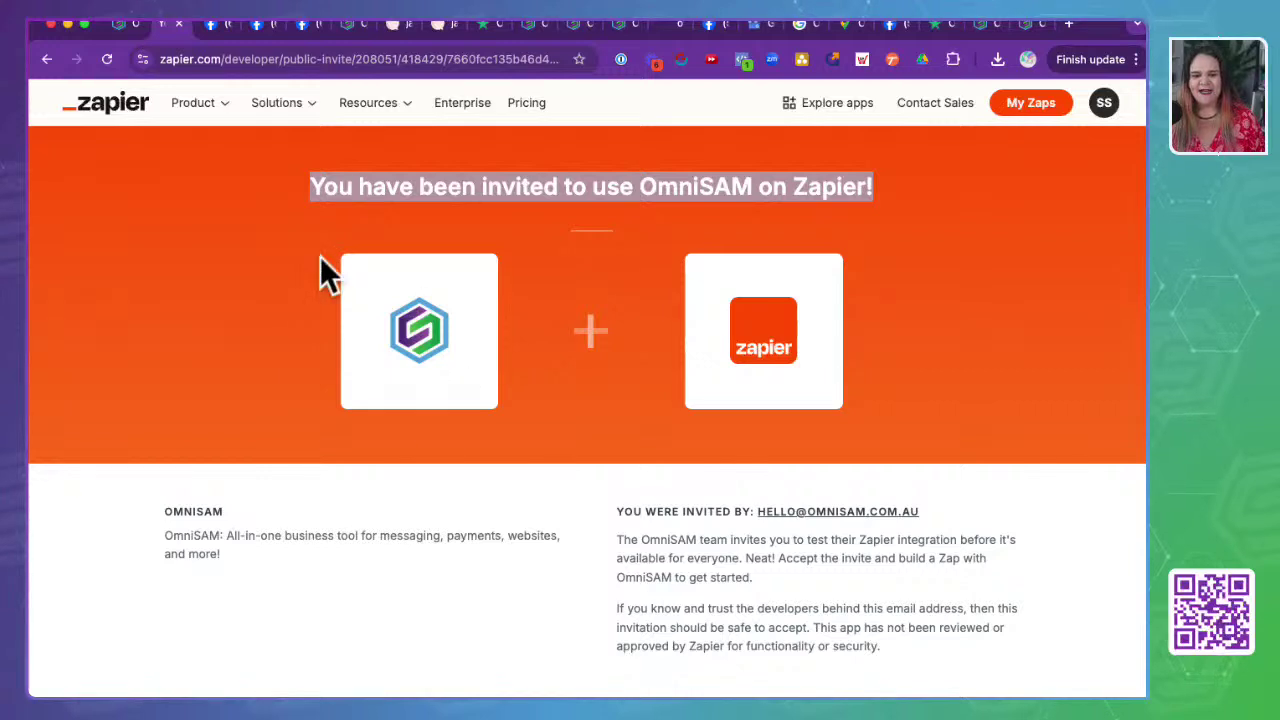
pyautogui.click(405, 627)
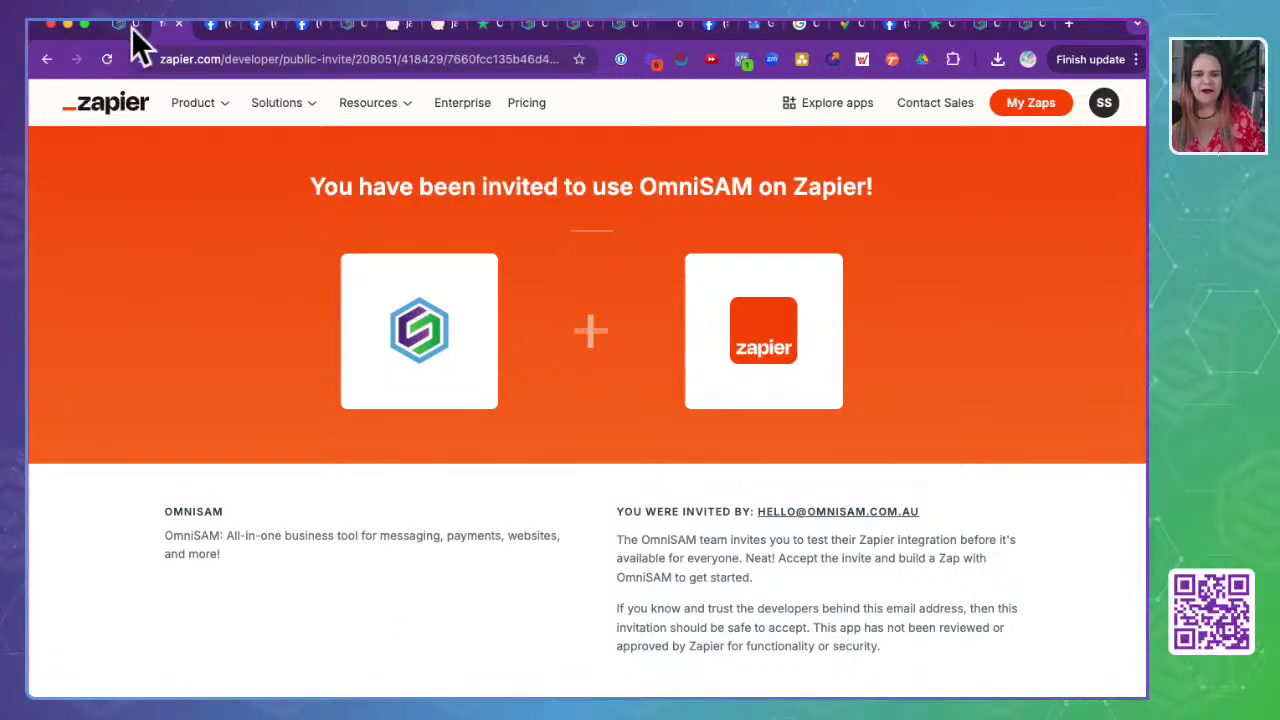
pyautogui.click(131, 27)
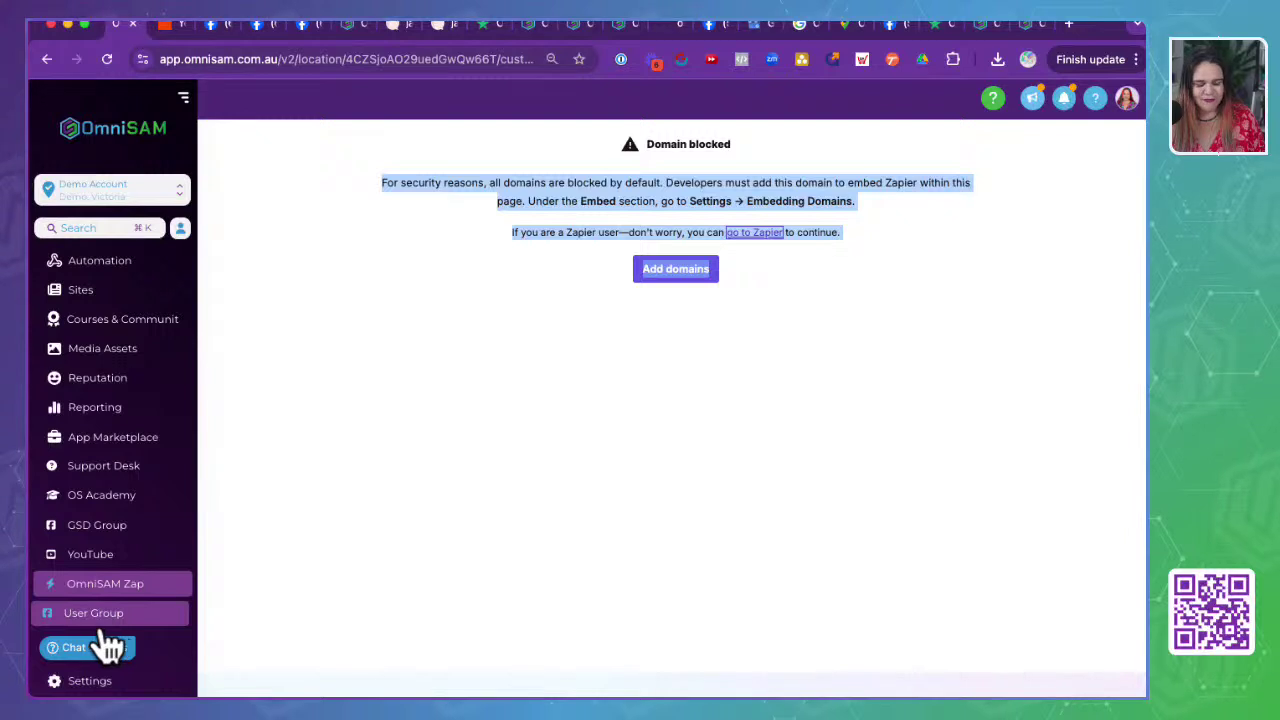
# - Leave the Zapier 'Domain blocked' page and go to the App Marketplace listing 428 apps
pyautogui.scroll(1, 163, 623)
pyautogui.scroll(-1, 165, 623)
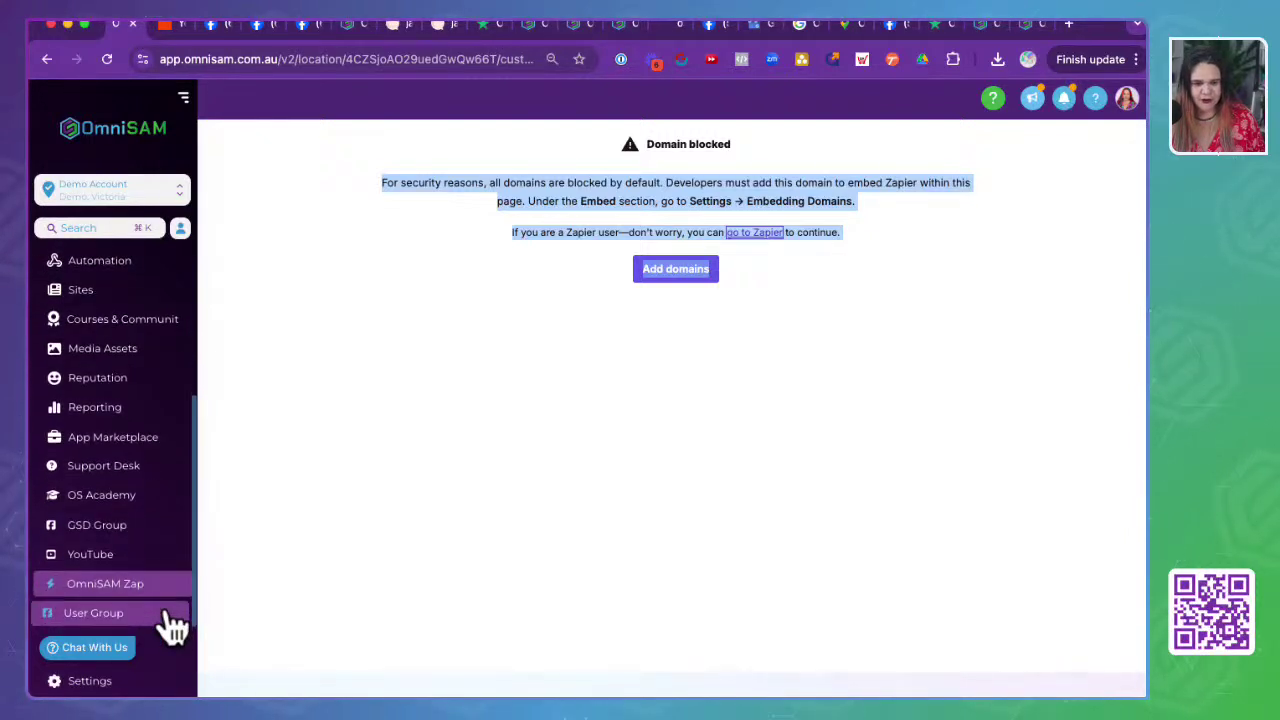
pyautogui.scroll(1, 165, 625)
pyautogui.scroll(-1, 163, 625)
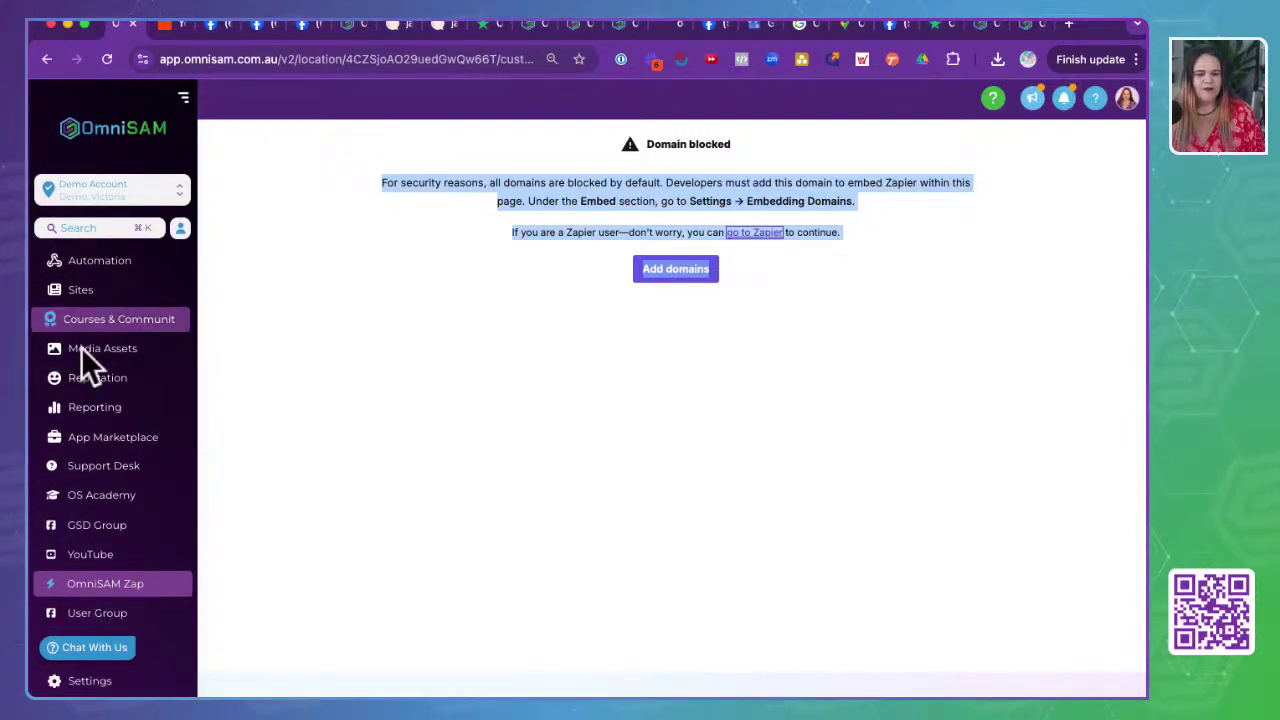
pyautogui.click(393, 518)
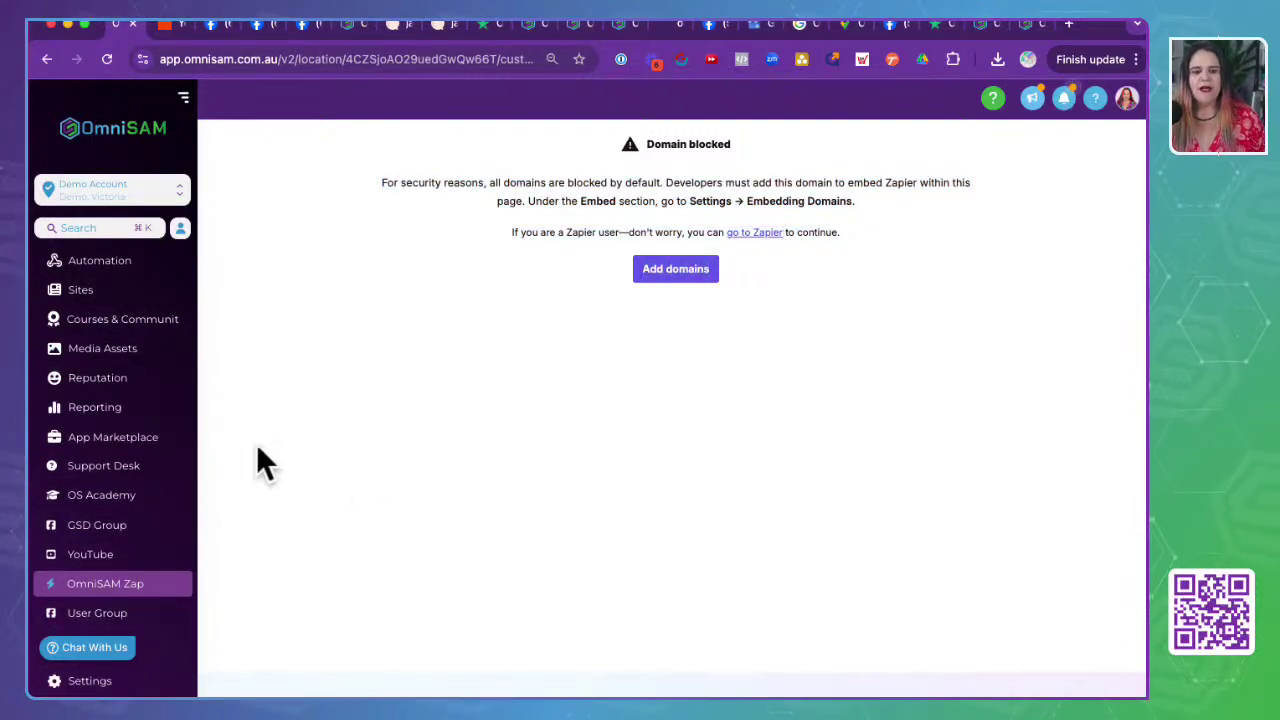
pyautogui.click(137, 452)
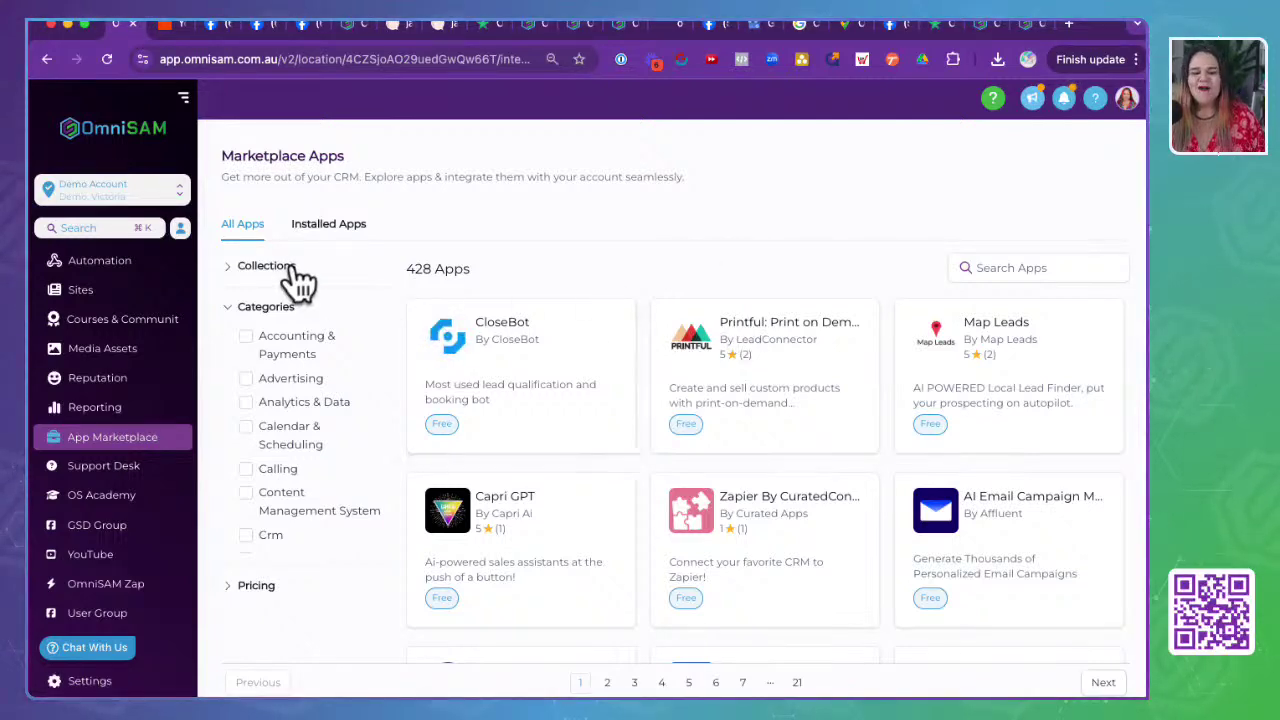
pyautogui.scroll(-1, 660, 540)
pyautogui.scroll(-3, 660, 540)
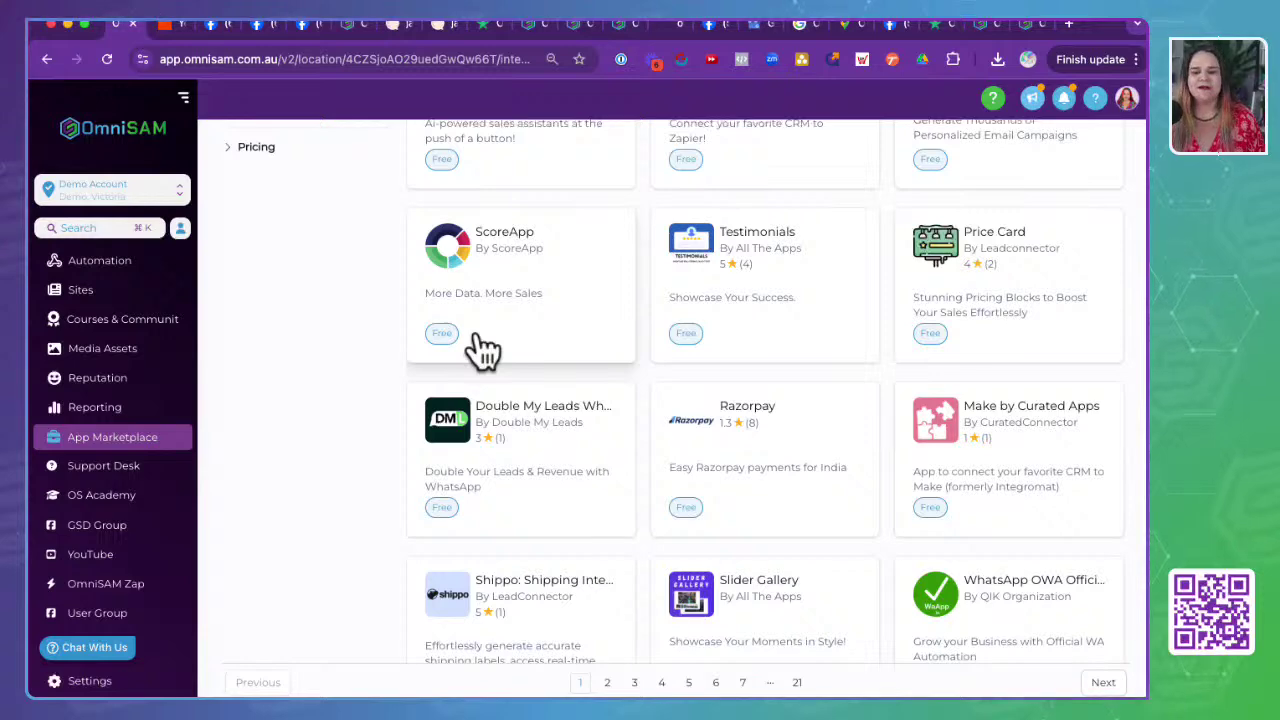
pyautogui.scroll(-4, 527, 348)
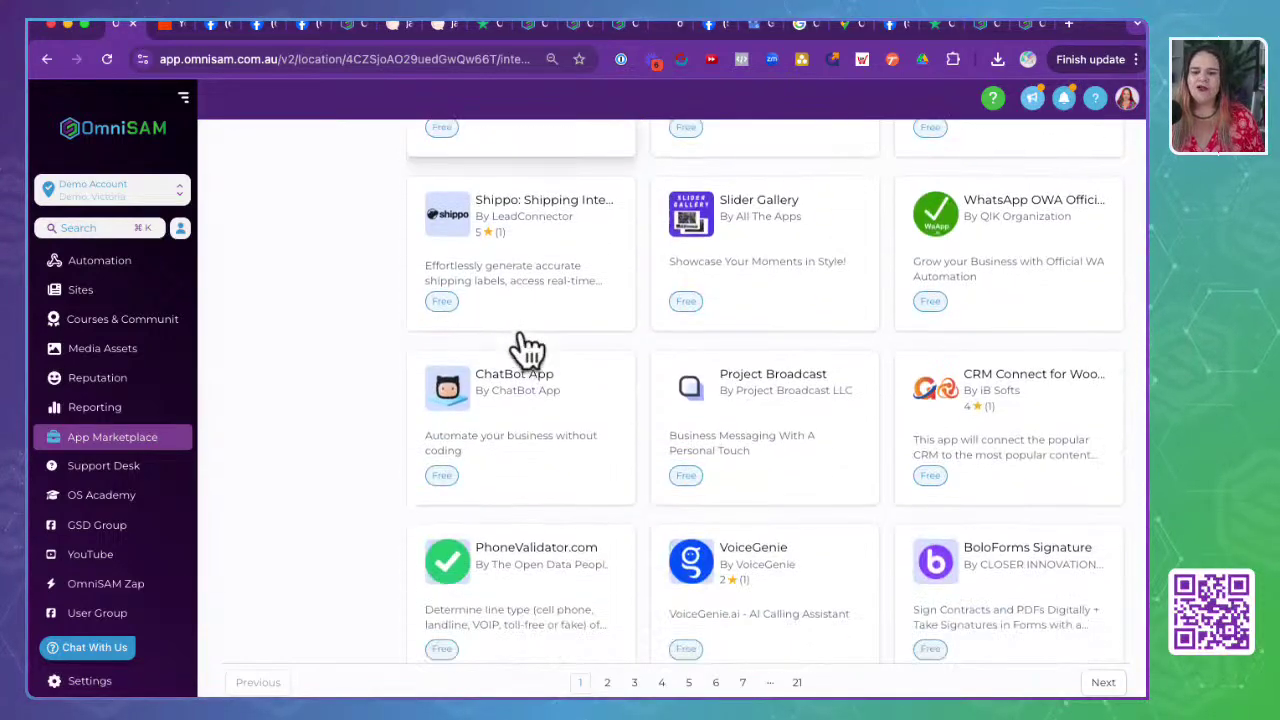
pyautogui.scroll(6, 521, 333)
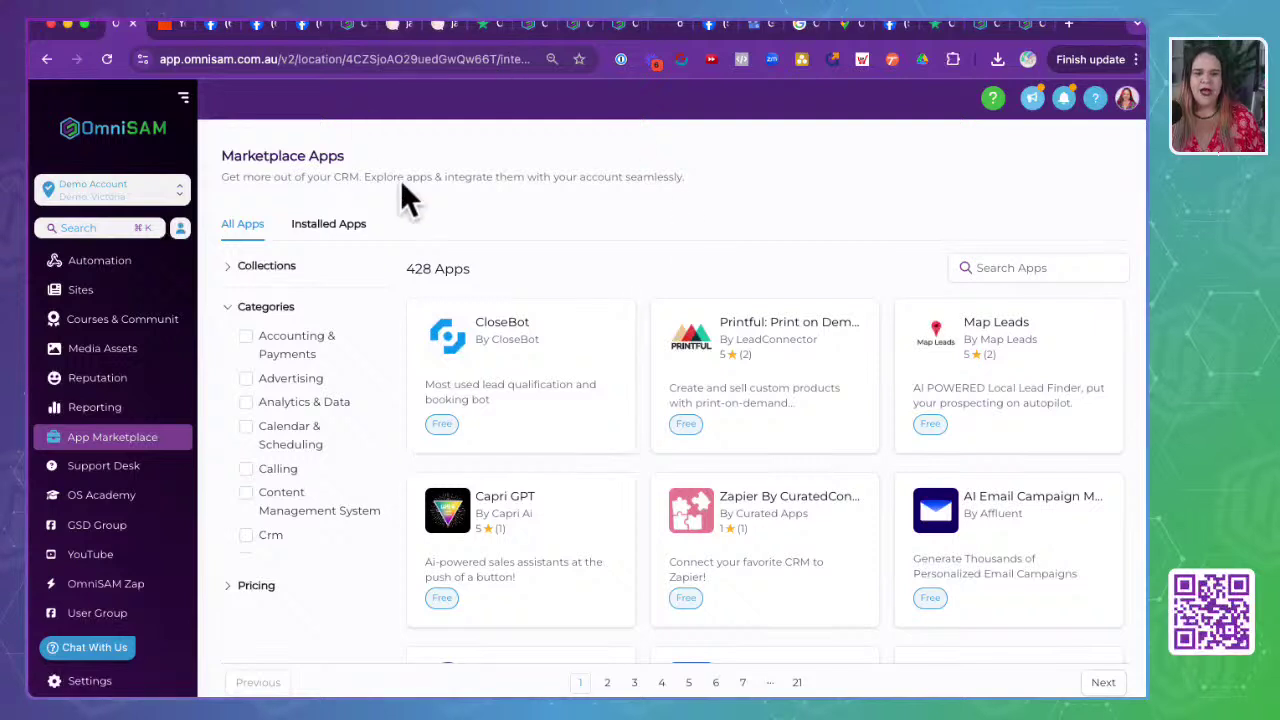
pyautogui.click(248, 593)
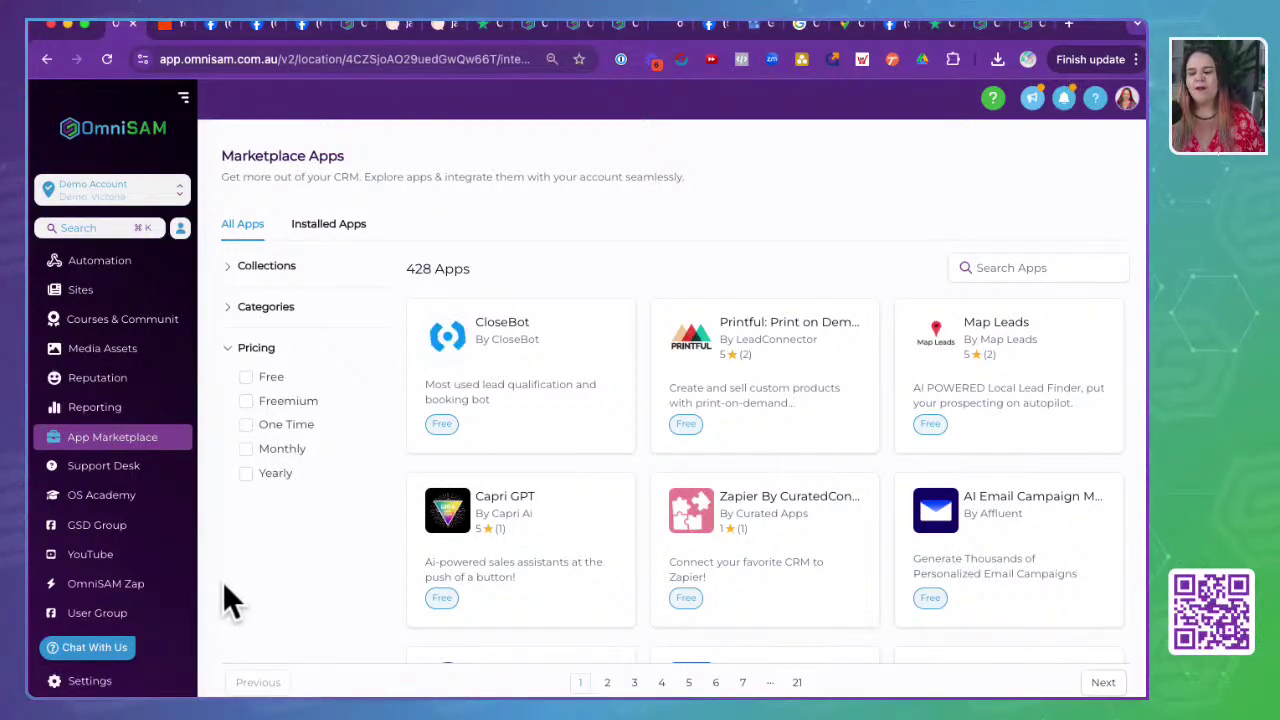
# - Filter marketplace apps to Yearly pricing, review the results, then remove the Pricing: Yearly filter
pyautogui.click(246, 474)
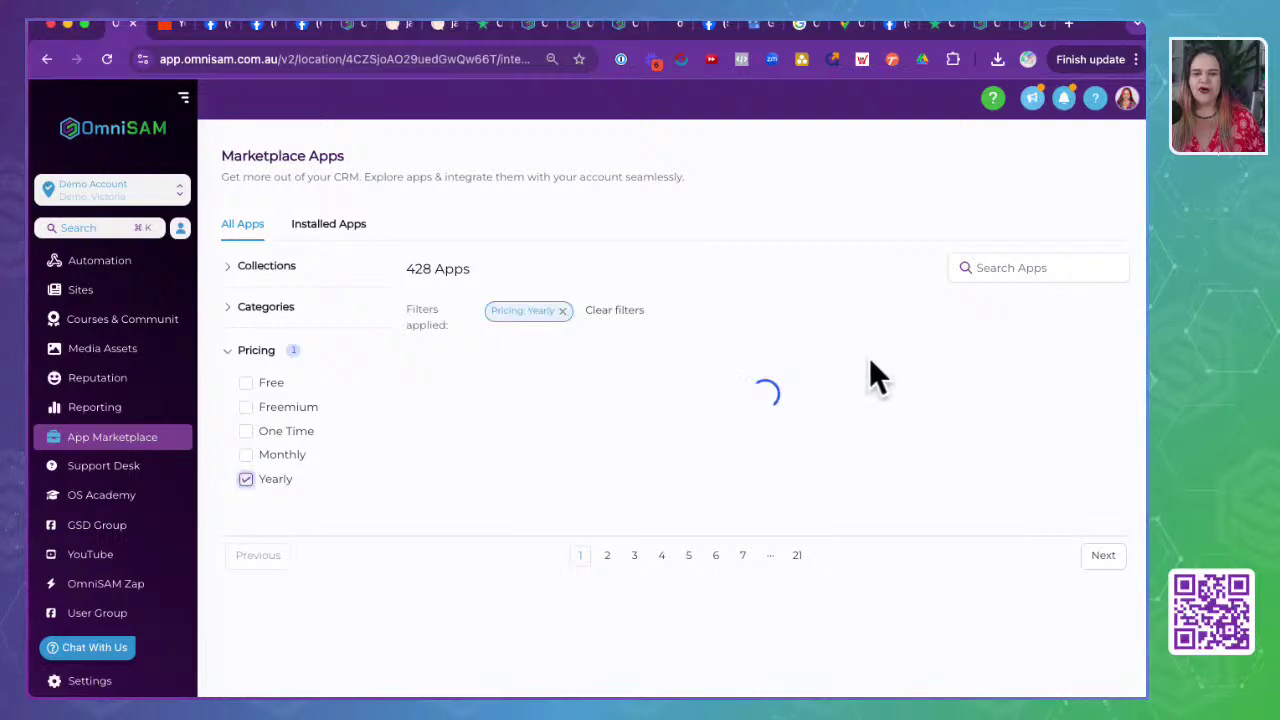
pyautogui.scroll(-2, 491, 515)
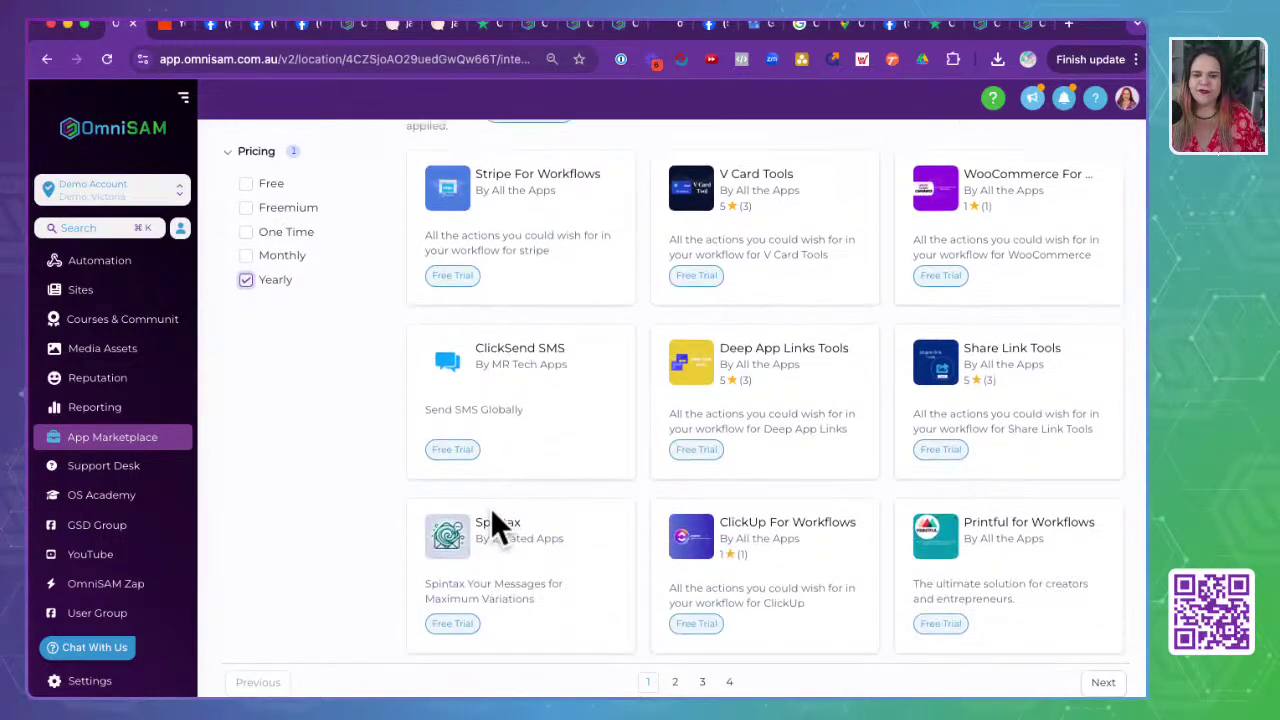
pyautogui.scroll(-3, 492, 512)
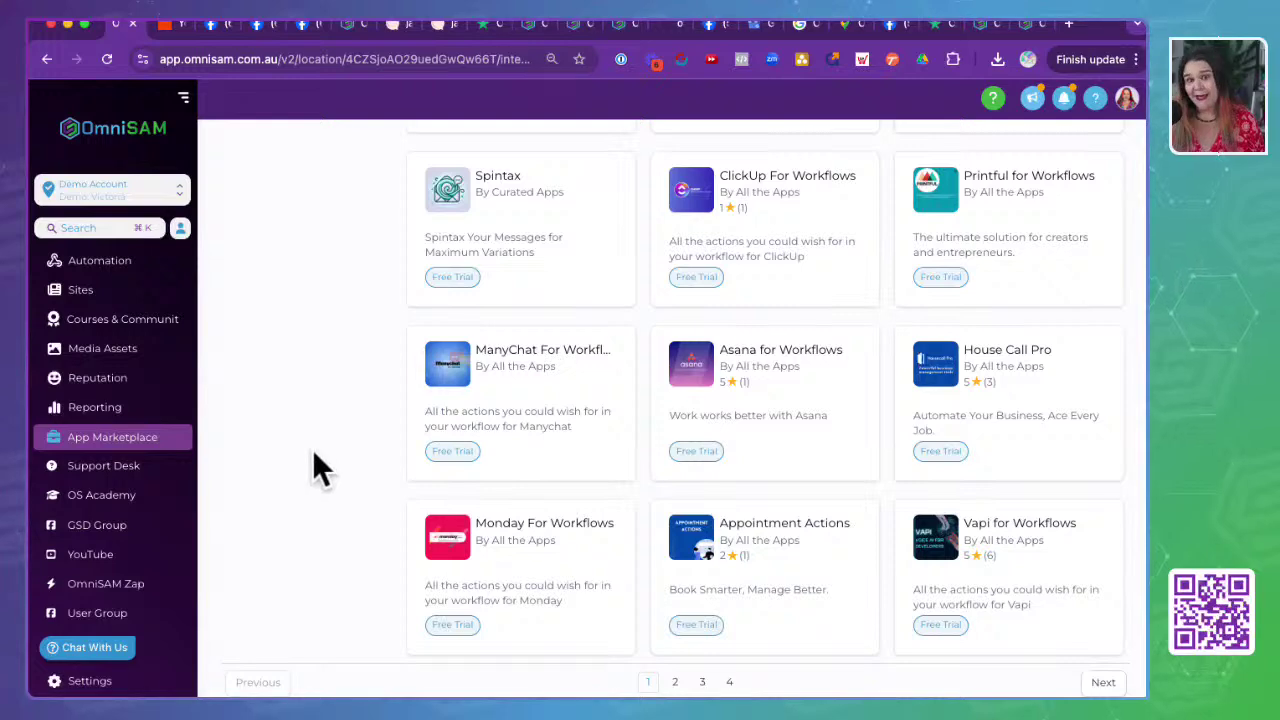
pyautogui.scroll(10, 312, 449)
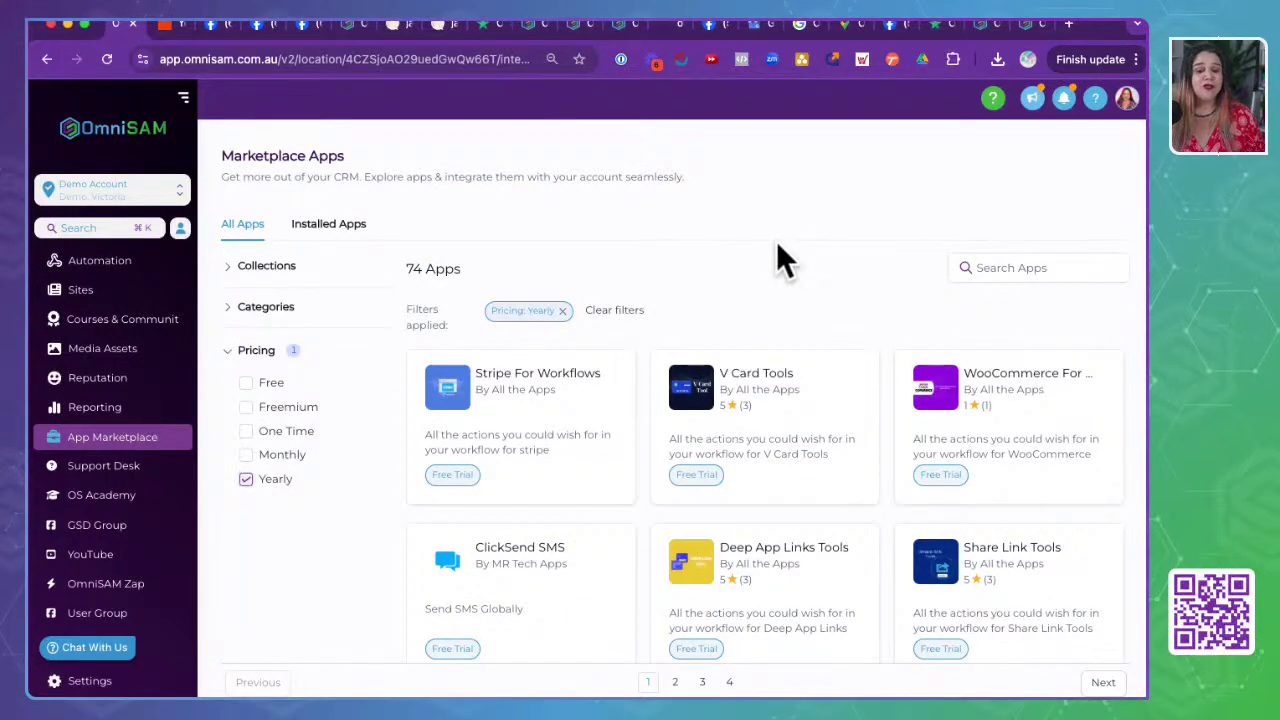
pyautogui.click(562, 311)
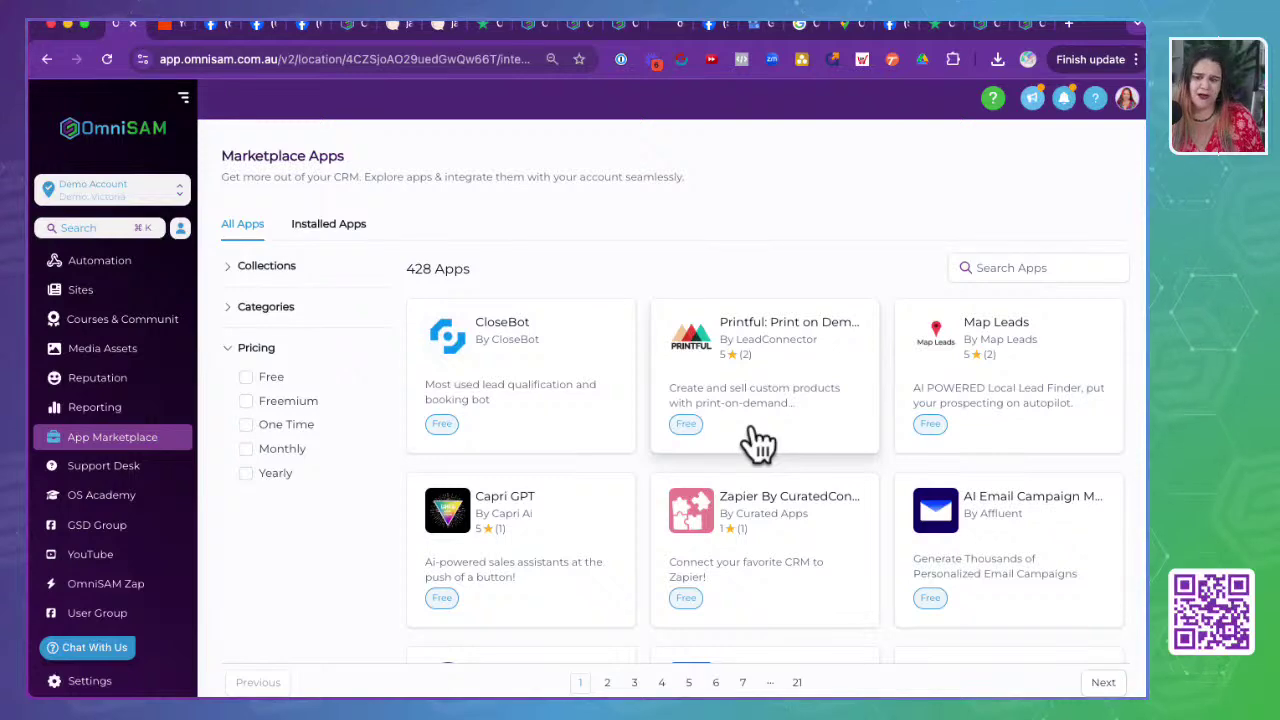
# - Go to page 2 of the marketplace apps and expand the Categories filter
pyautogui.scroll(-6, 757, 440)
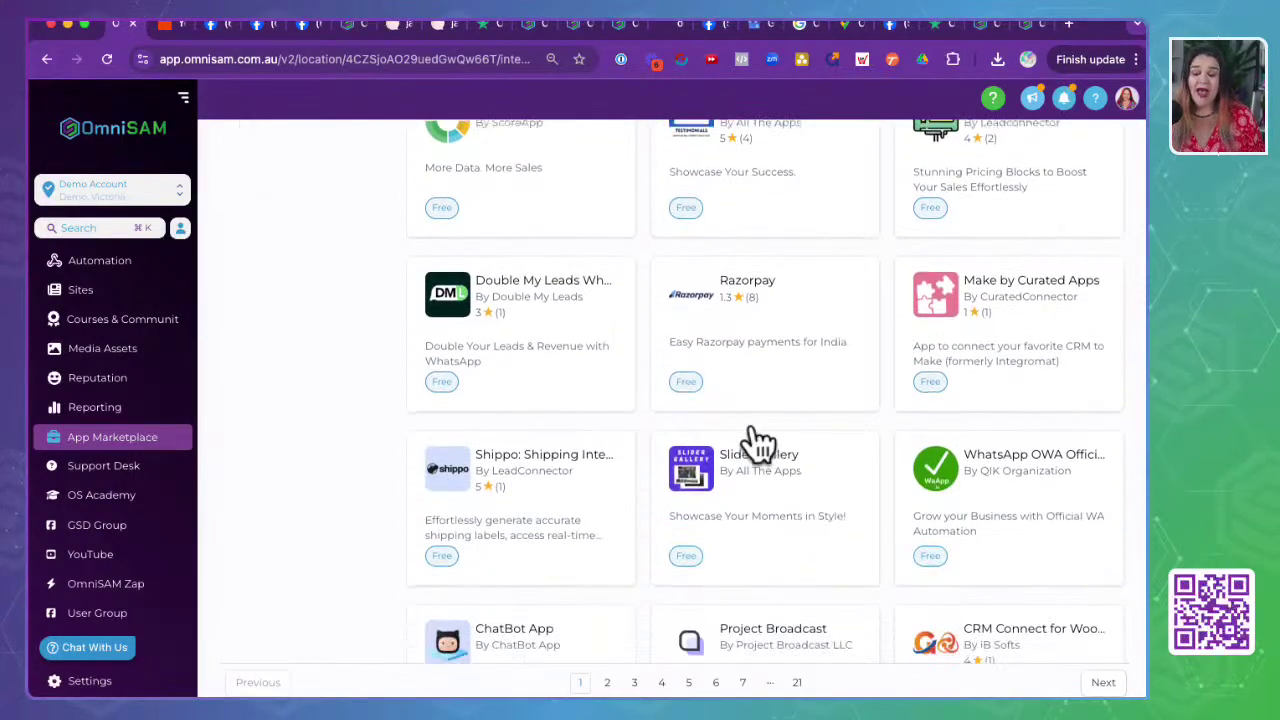
pyautogui.scroll(4, 757, 440)
pyautogui.scroll(-3, 757, 443)
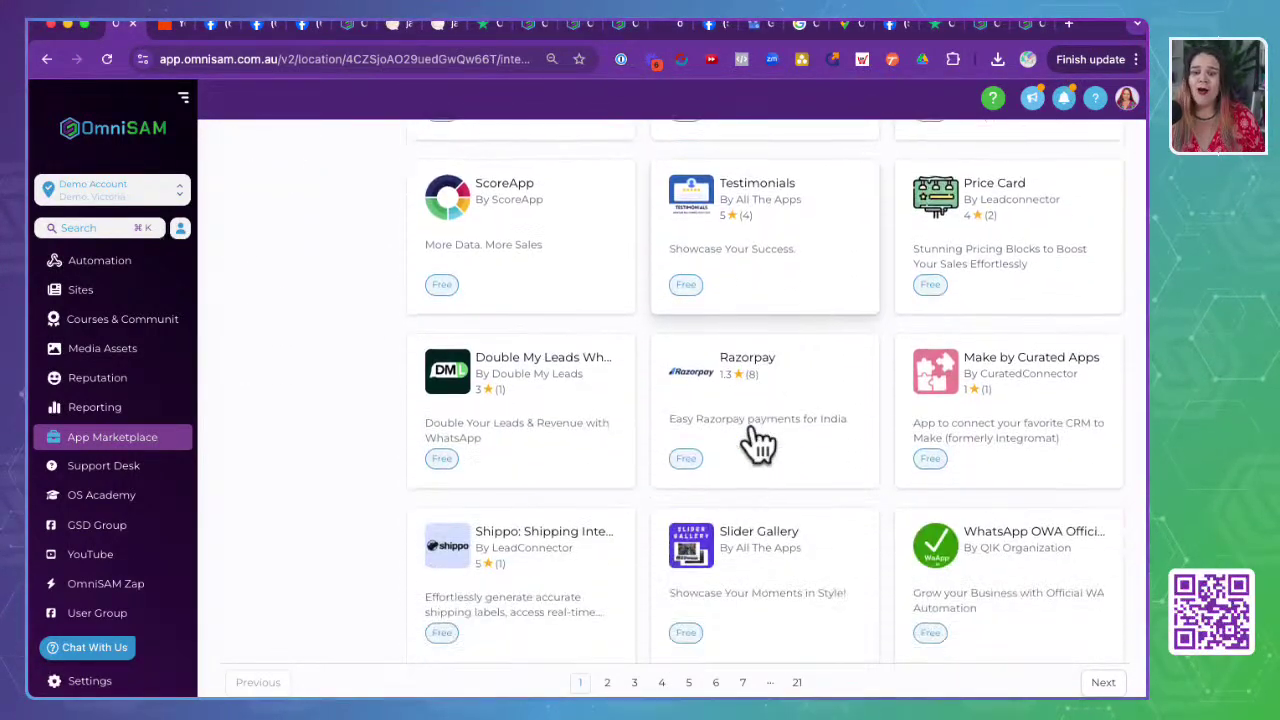
pyautogui.scroll(-4, 757, 443)
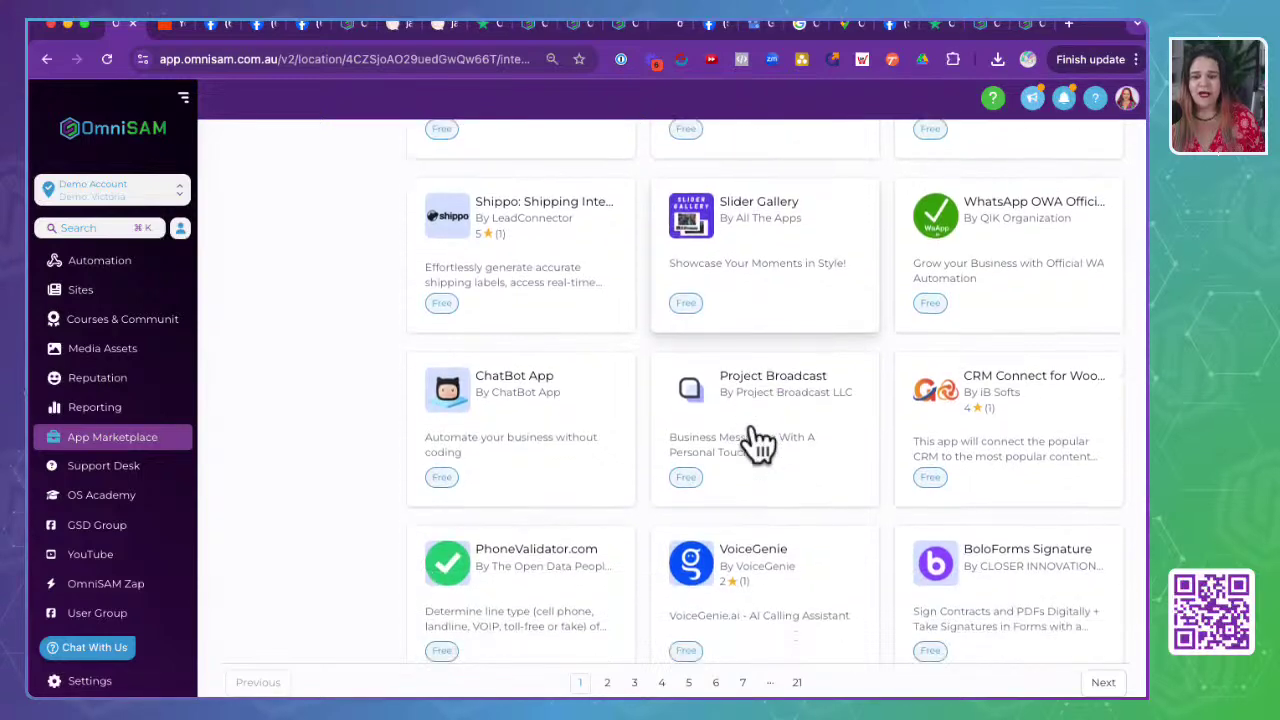
pyautogui.scroll(-1, 757, 441)
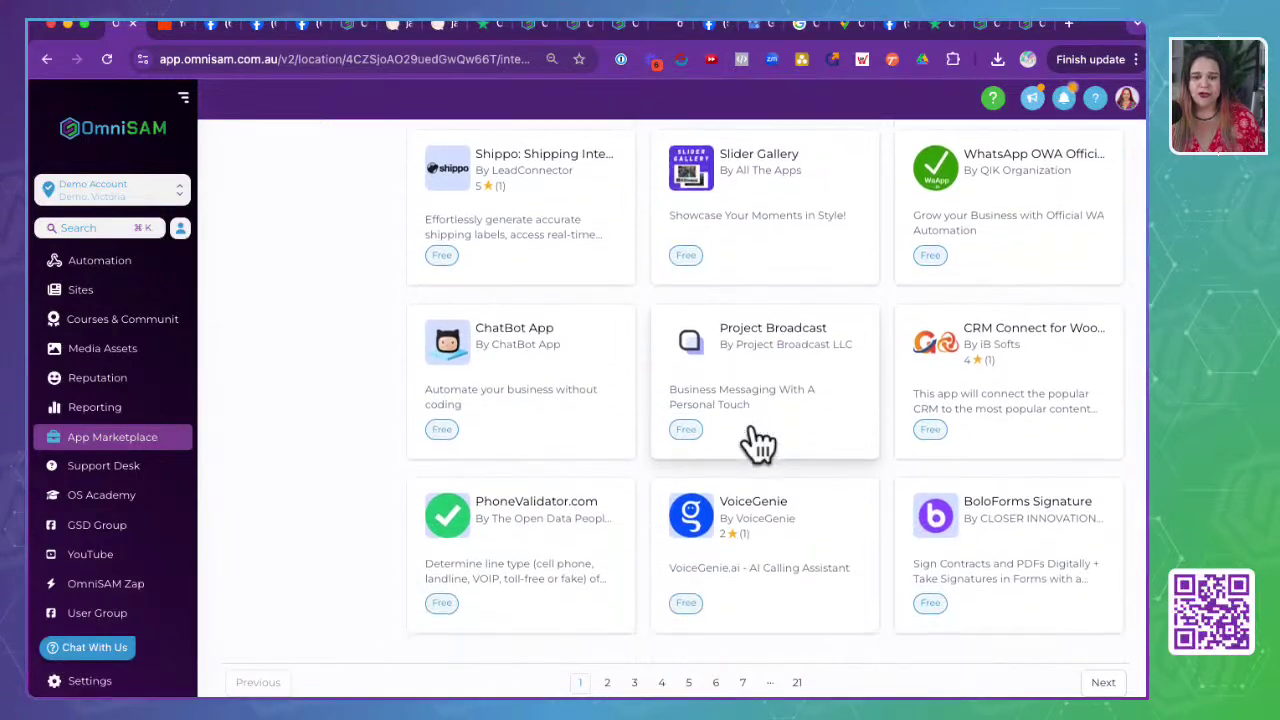
pyautogui.click(607, 682)
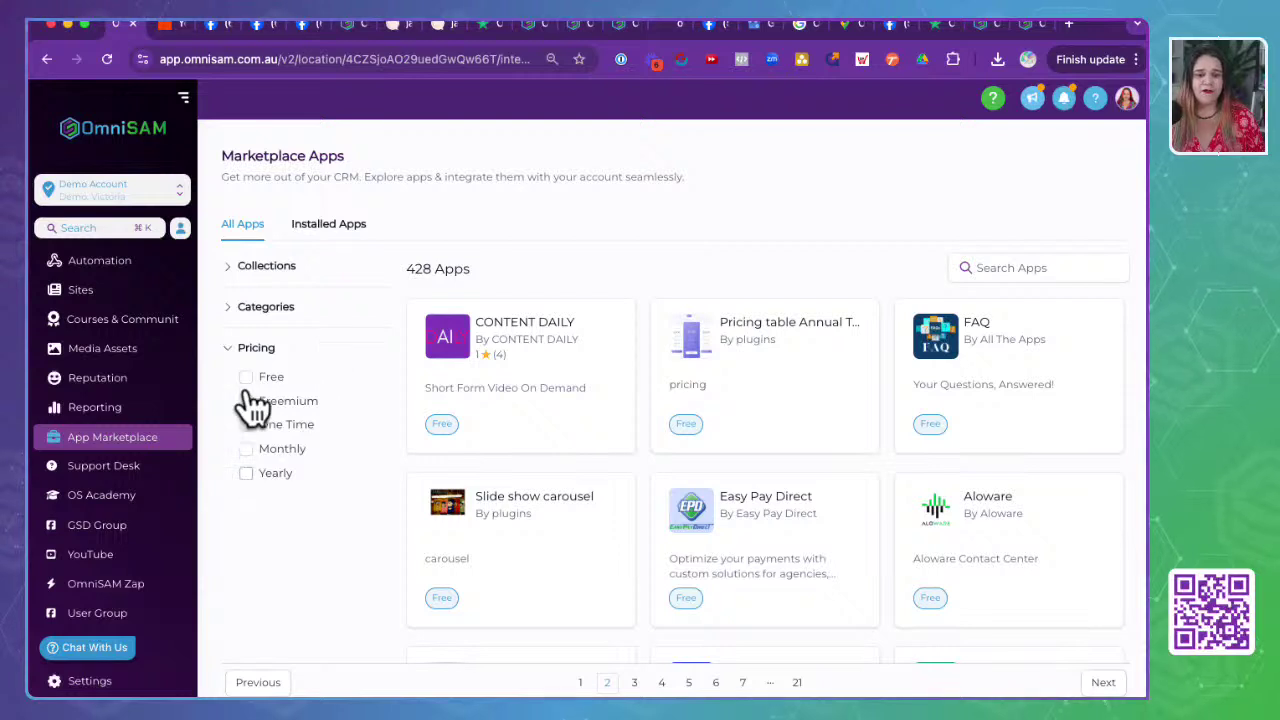
pyautogui.click(245, 309)
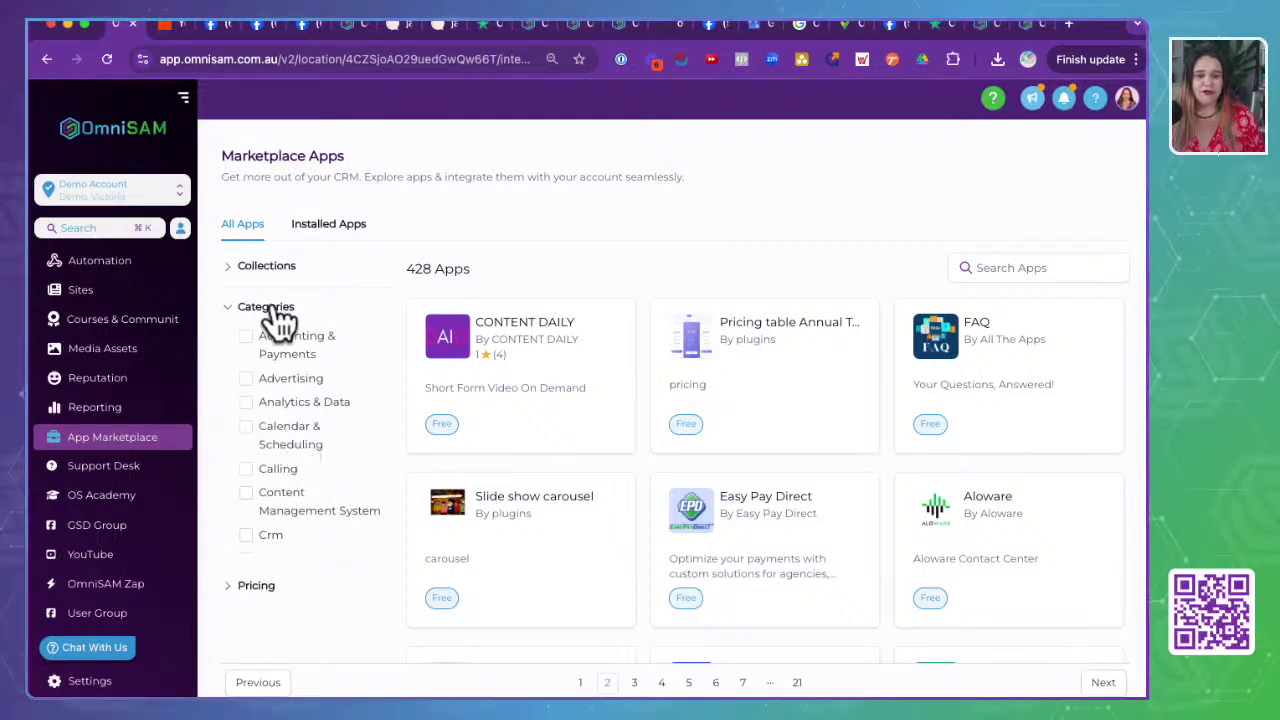
# - Try the Survey category filter on the marketplace, then clear it
pyautogui.scroll(-3, 294, 450)
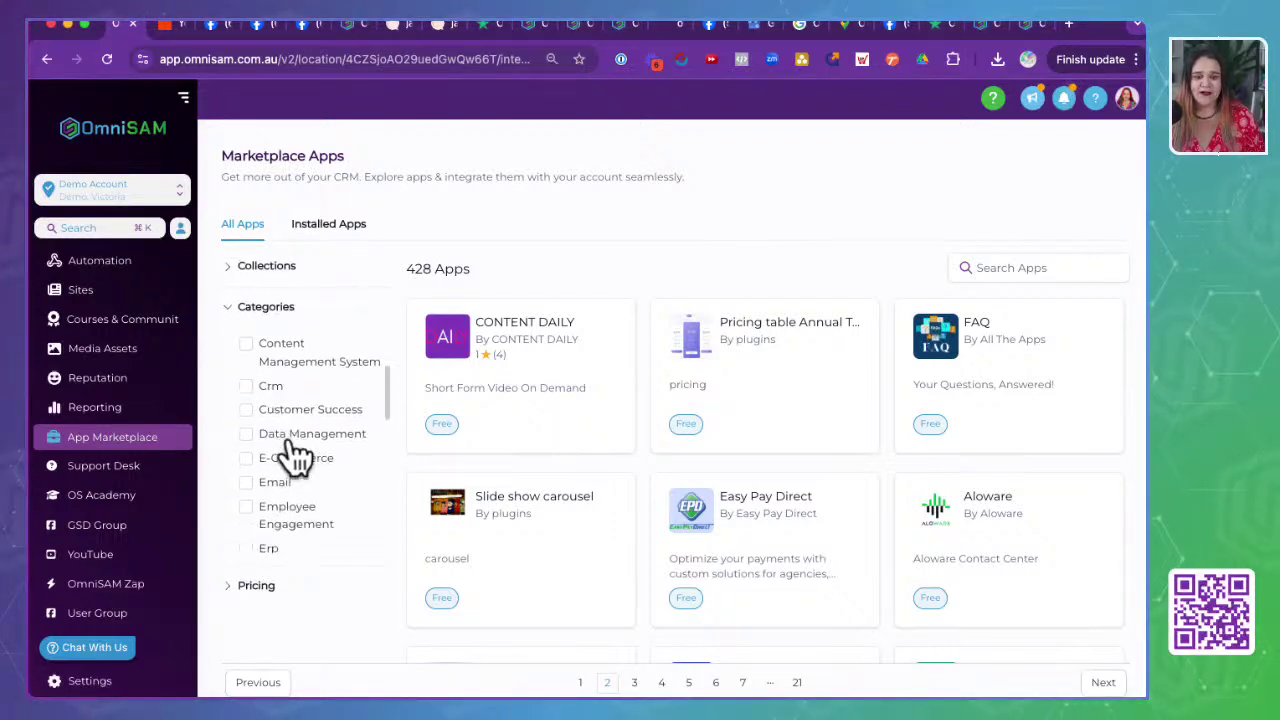
pyautogui.scroll(-3, 296, 457)
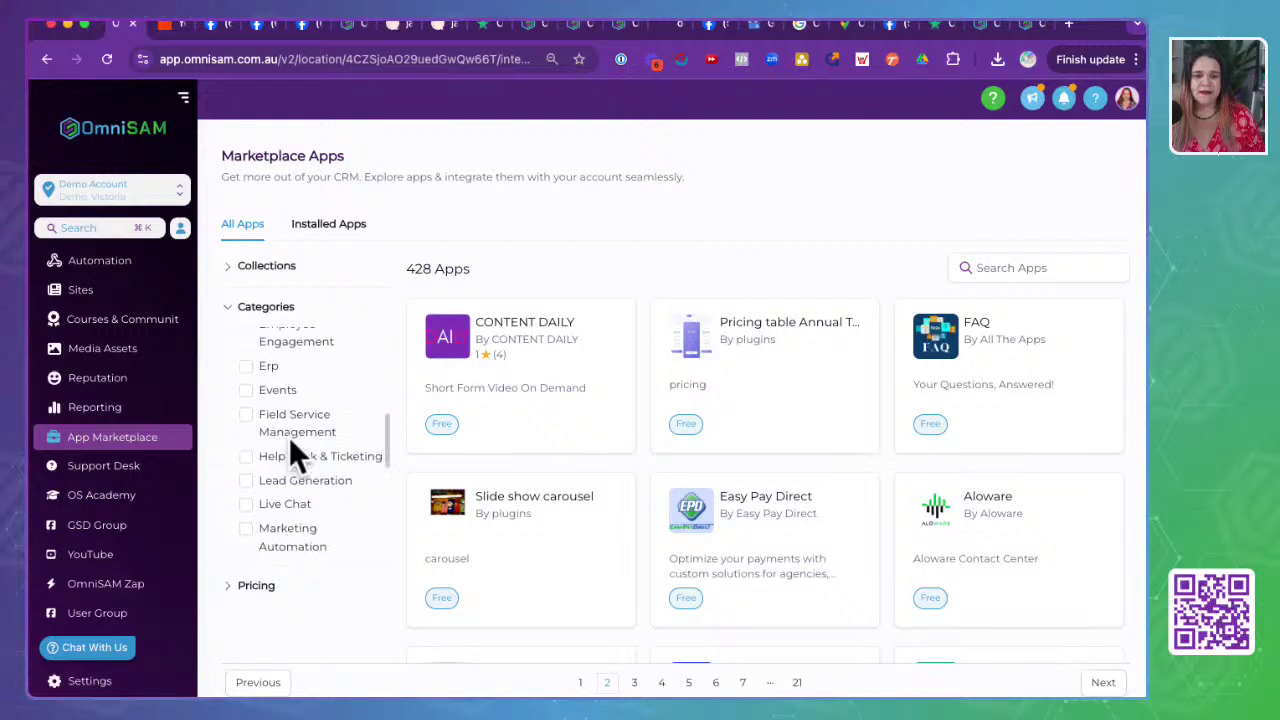
pyautogui.scroll(-5, 290, 440)
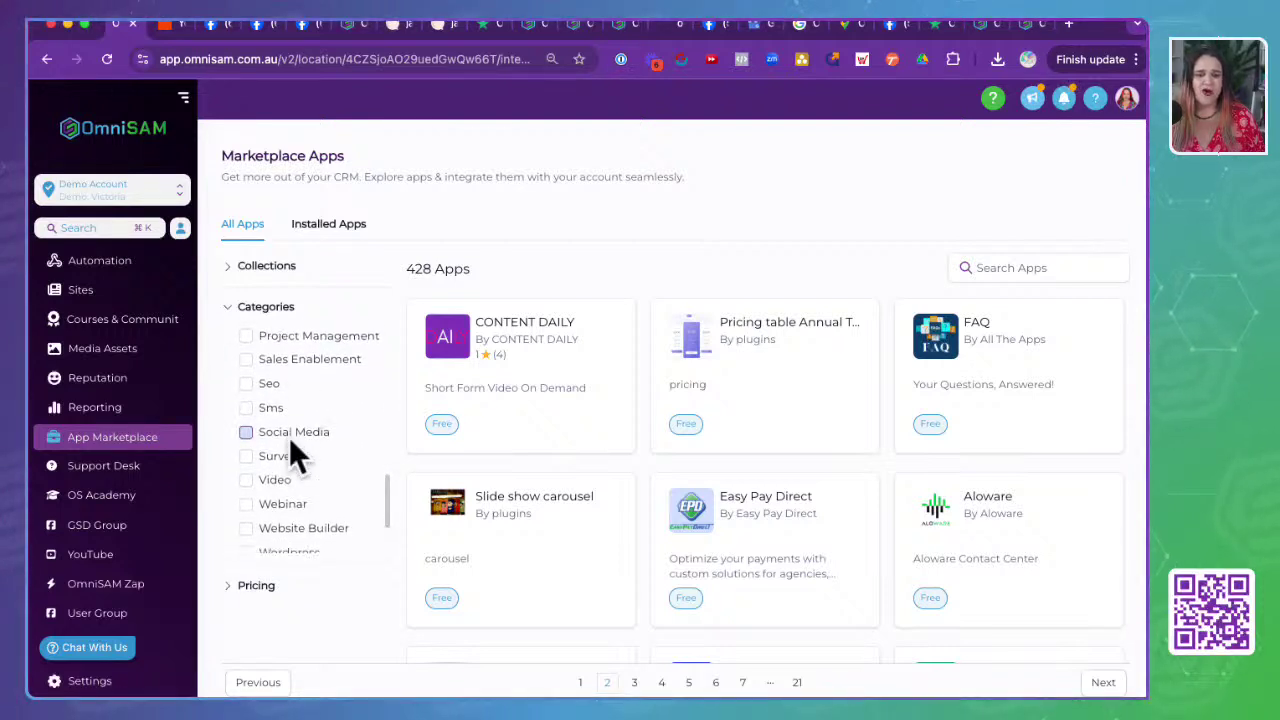
pyautogui.scroll(-2, 289, 443)
pyautogui.click(250, 372)
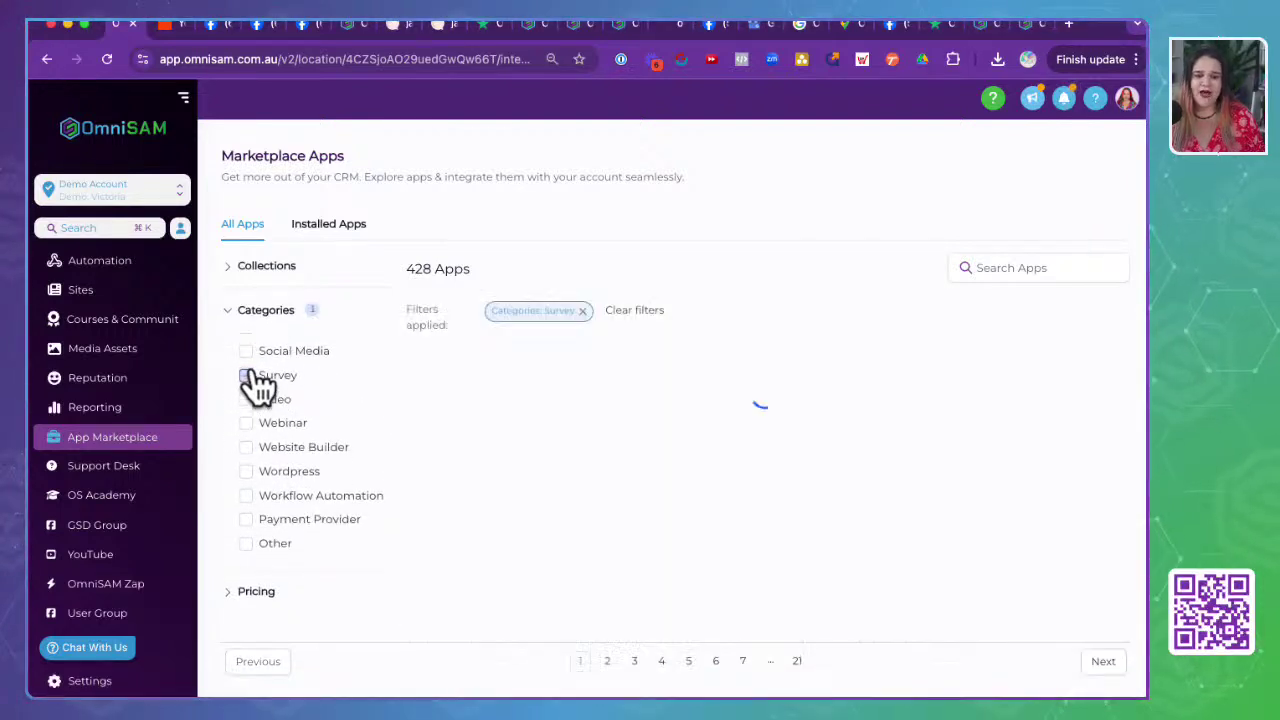
pyautogui.click(246, 376)
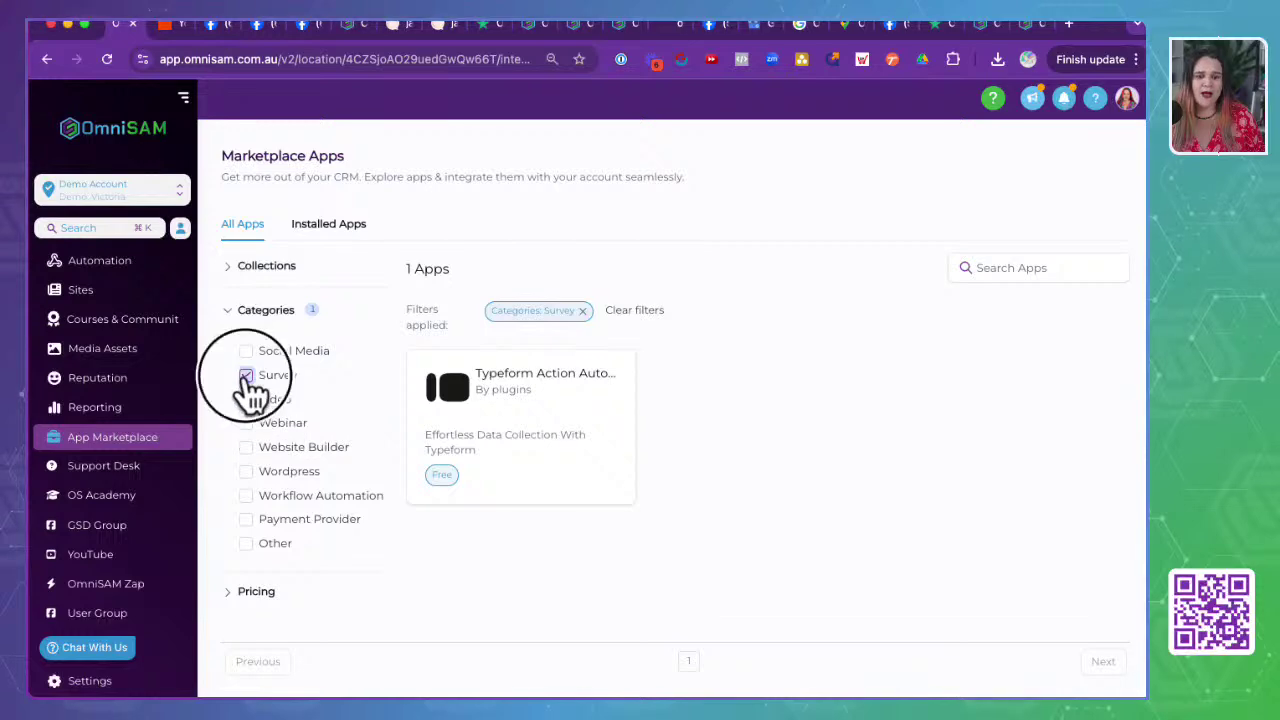
# - Filter to the Wordpress category's 3 apps, expand Collections, and open Business Profile Settings
pyautogui.scroll(-3, 288, 500)
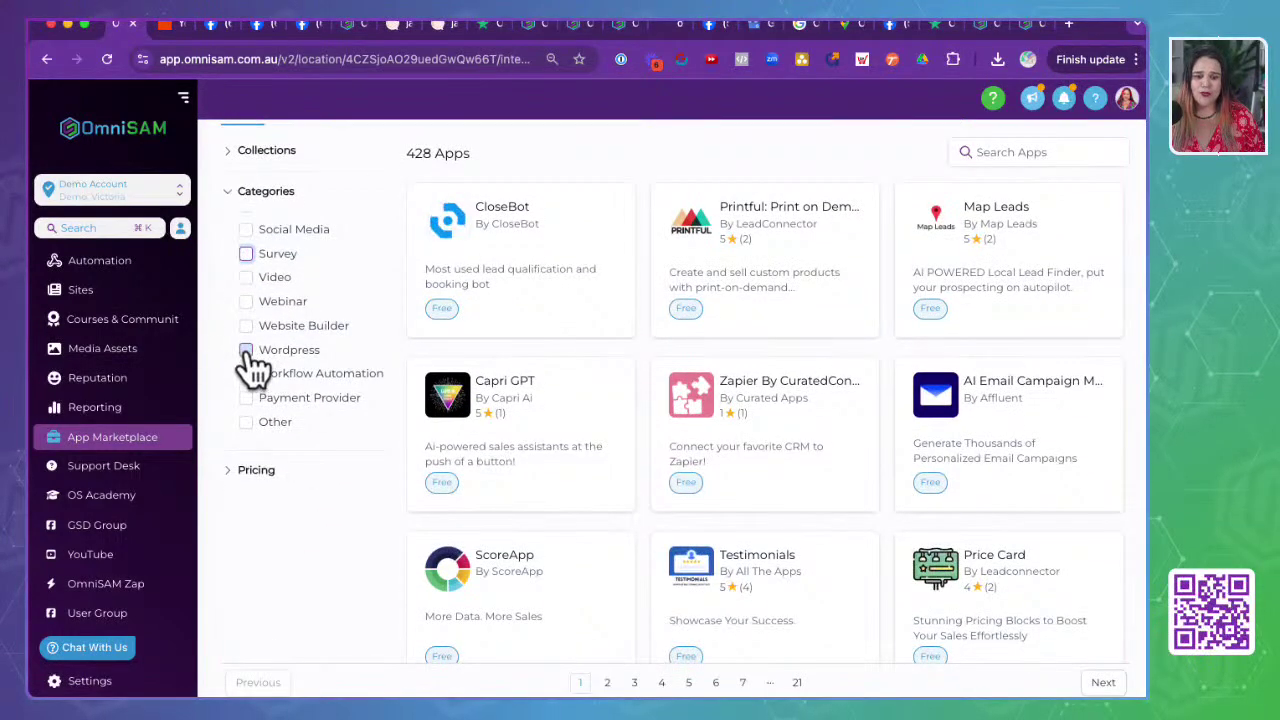
pyautogui.click(246, 352)
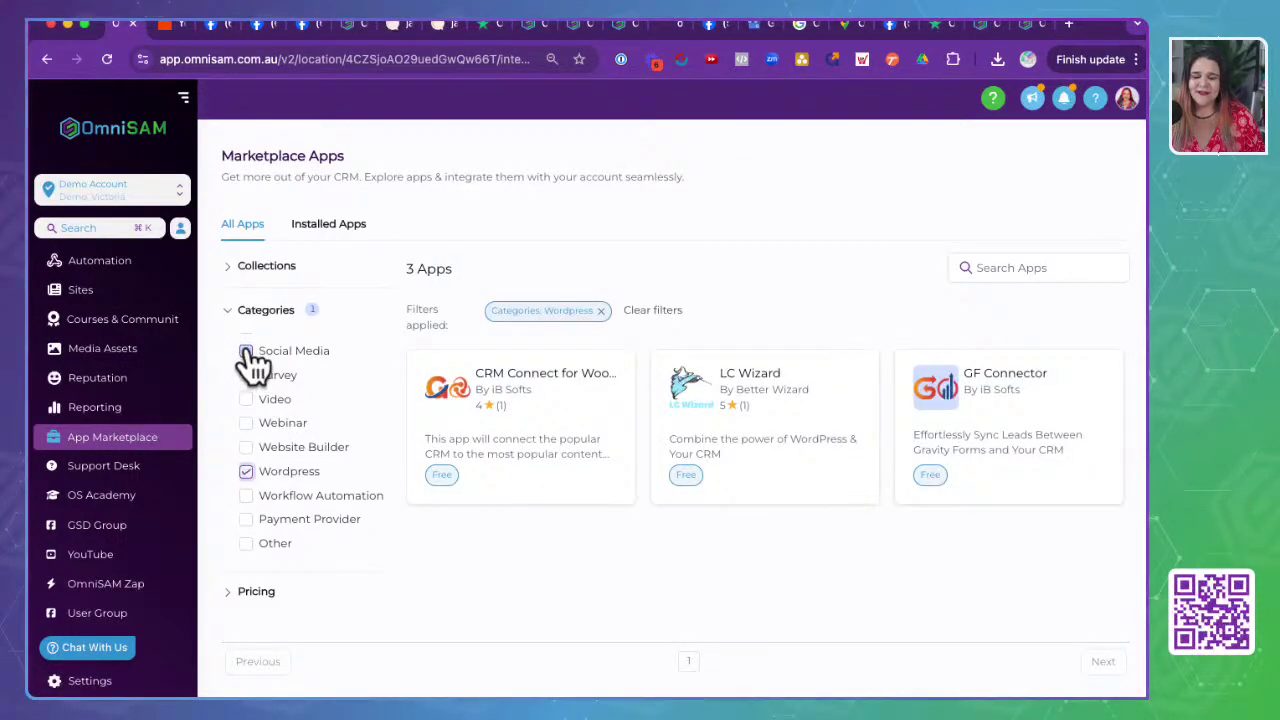
pyautogui.click(236, 268)
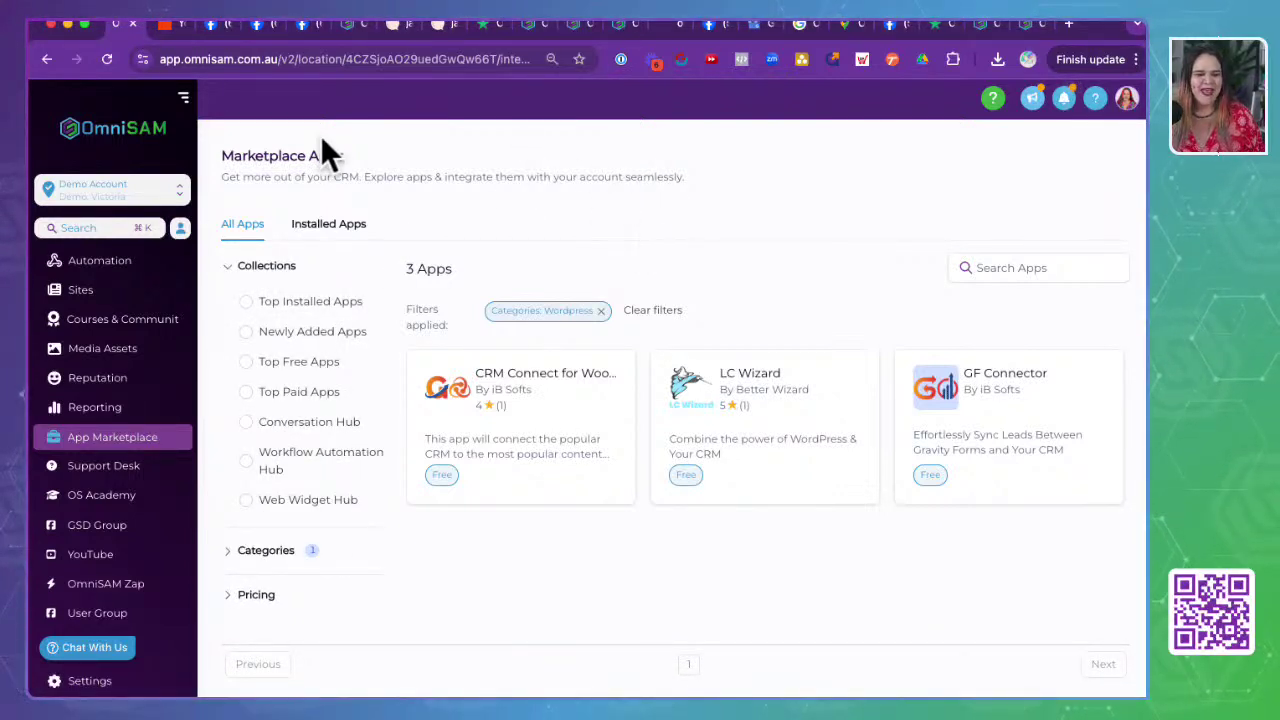
pyautogui.click(100, 684)
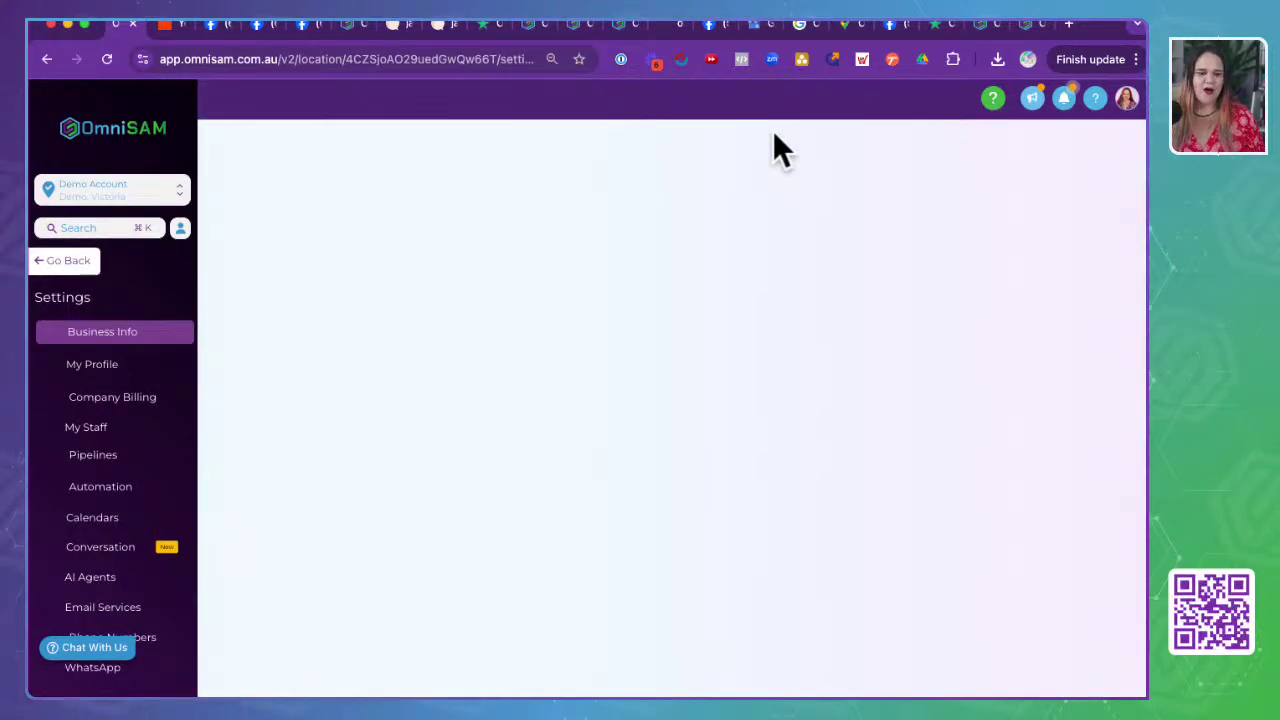
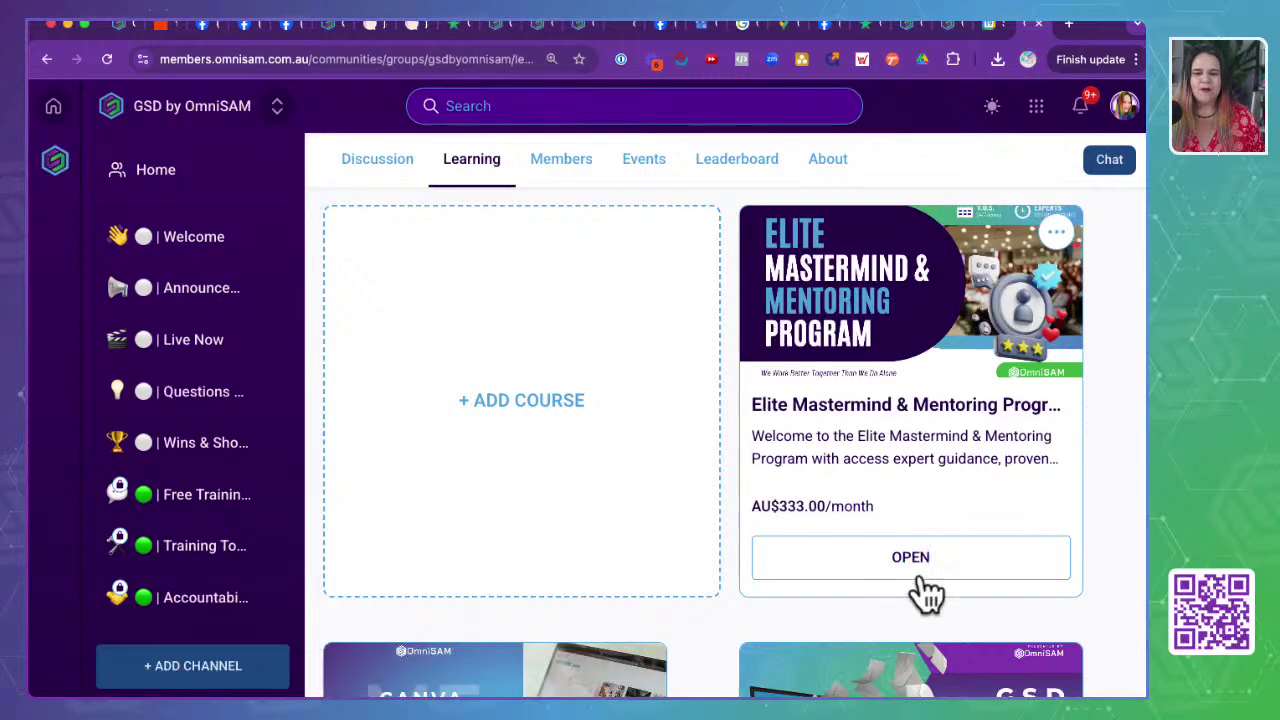
# - Scroll the Learning courses, then go to the About page and pause its intro video
pyautogui.scroll(-4, 529, 500)
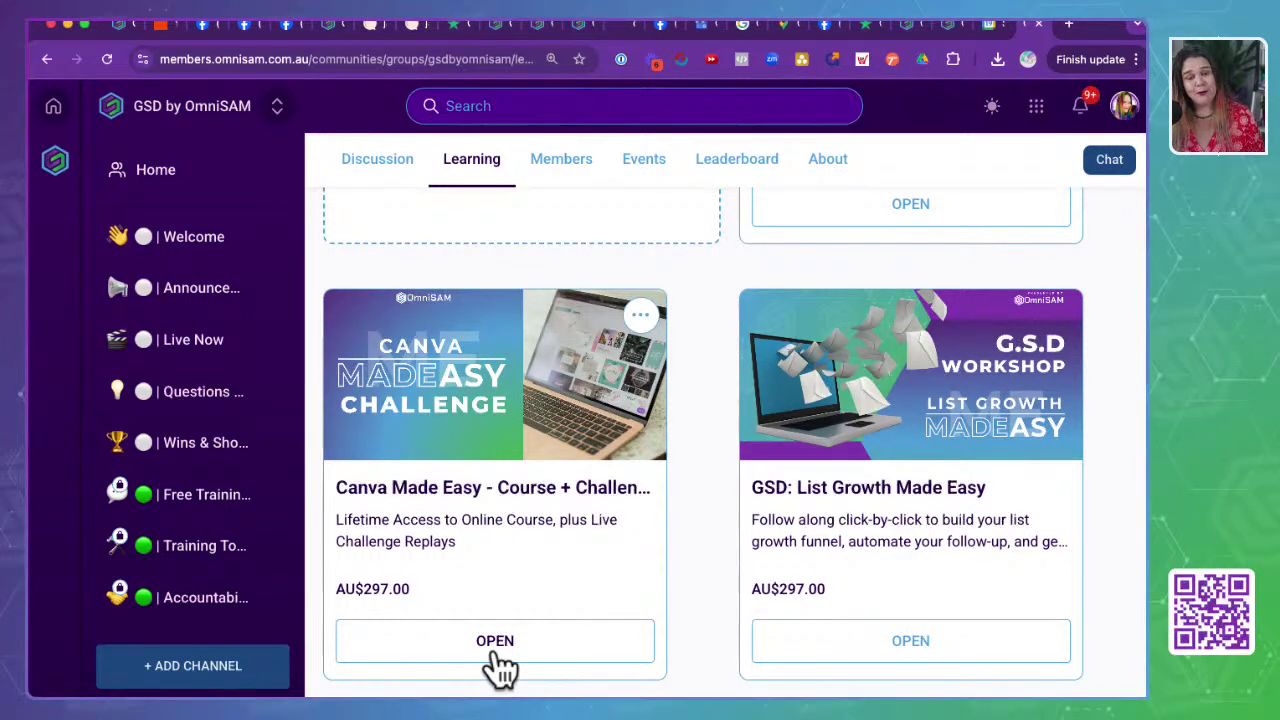
pyautogui.scroll(3, 535, 520)
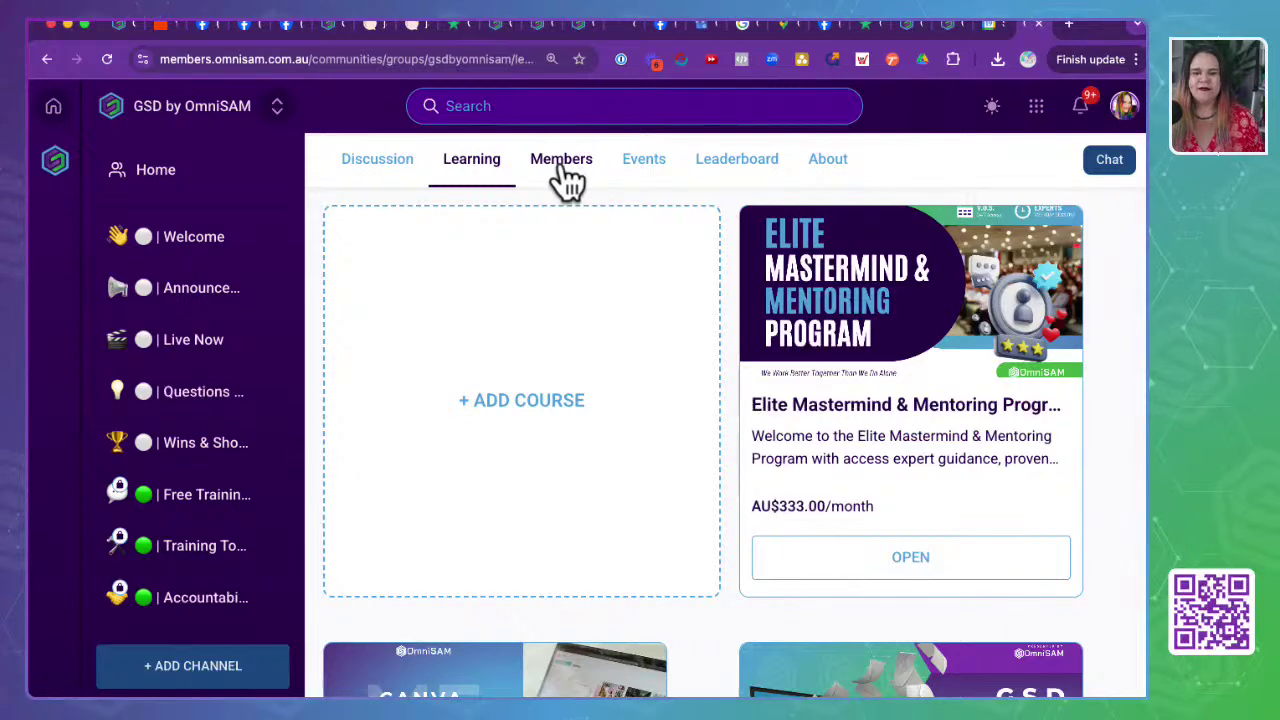
pyautogui.click(814, 178)
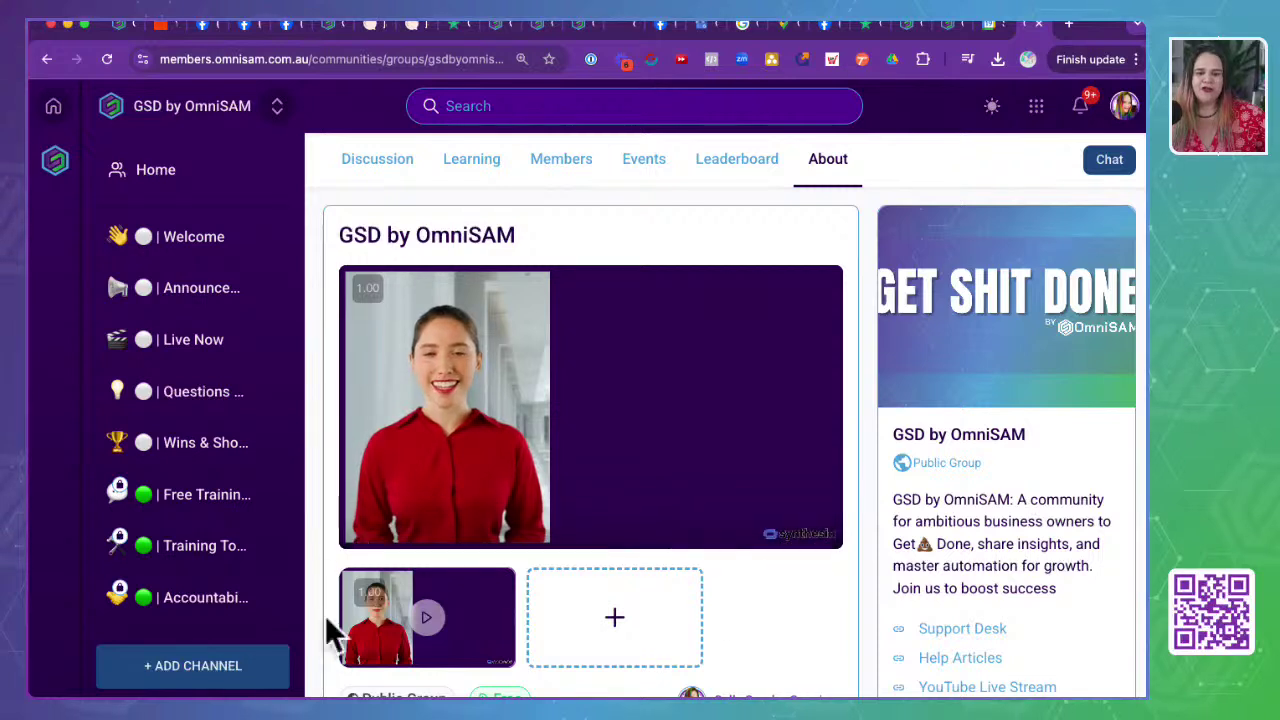
pyautogui.click(363, 528)
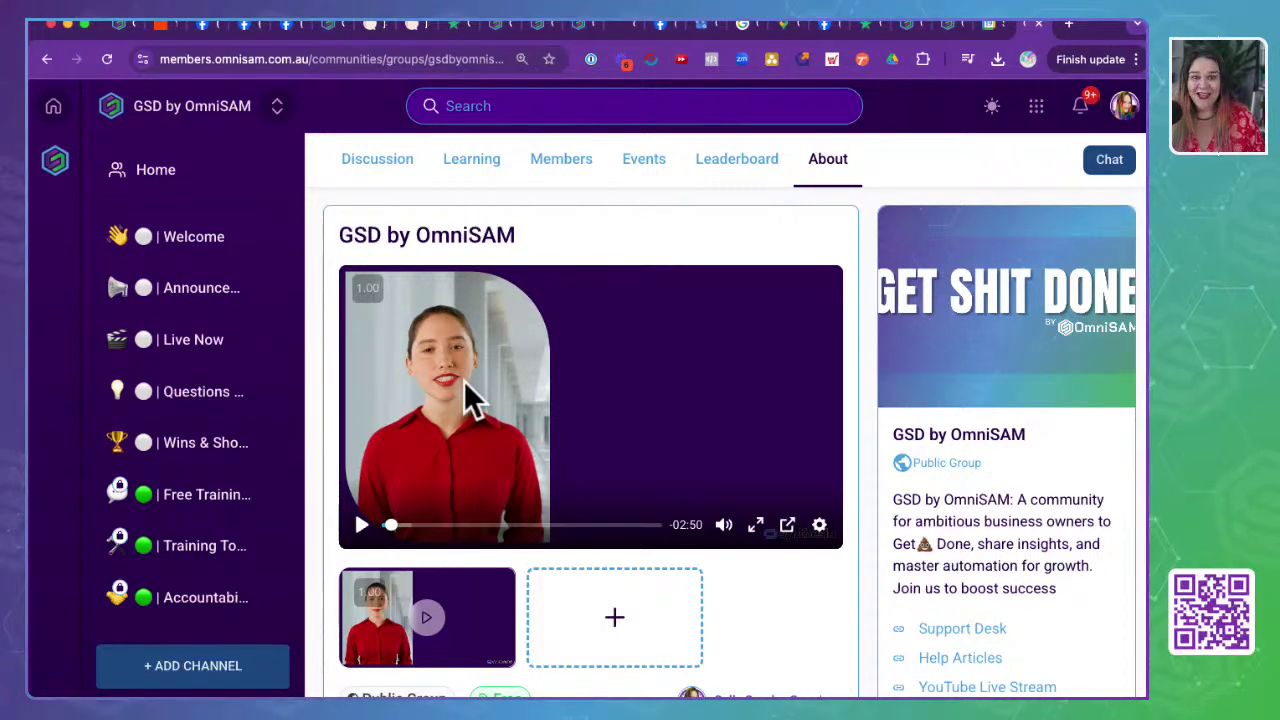
# - Skim the About page's description and membership levels, scrub the intro video, then open Events
pyautogui.scroll(-1, 464, 380)
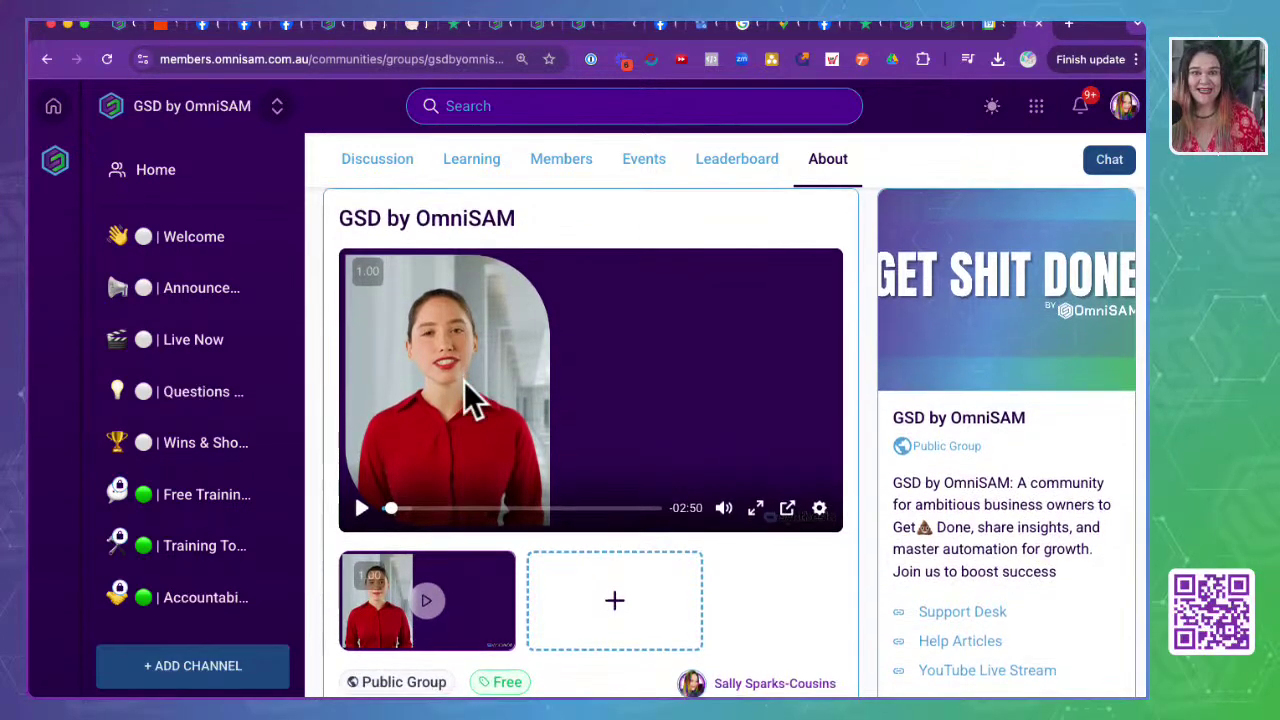
pyautogui.scroll(-3, 464, 381)
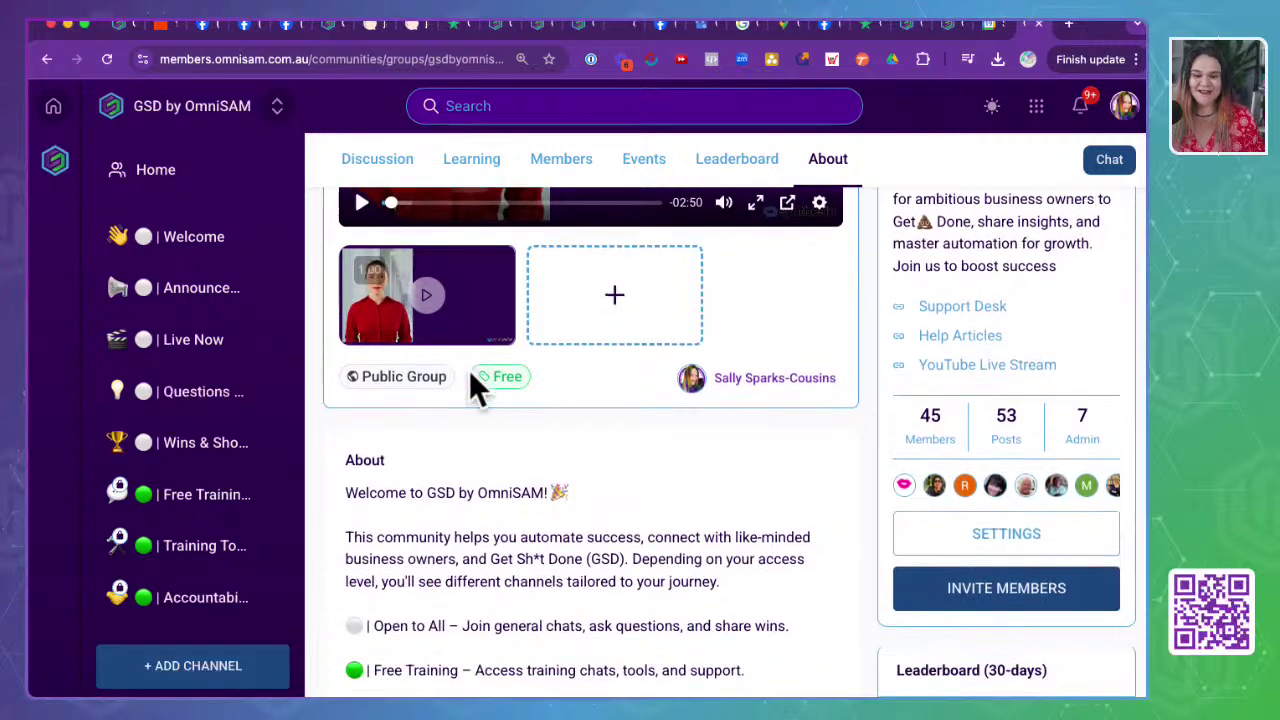
pyautogui.scroll(3, 469, 370)
pyautogui.scroll(1, 469, 370)
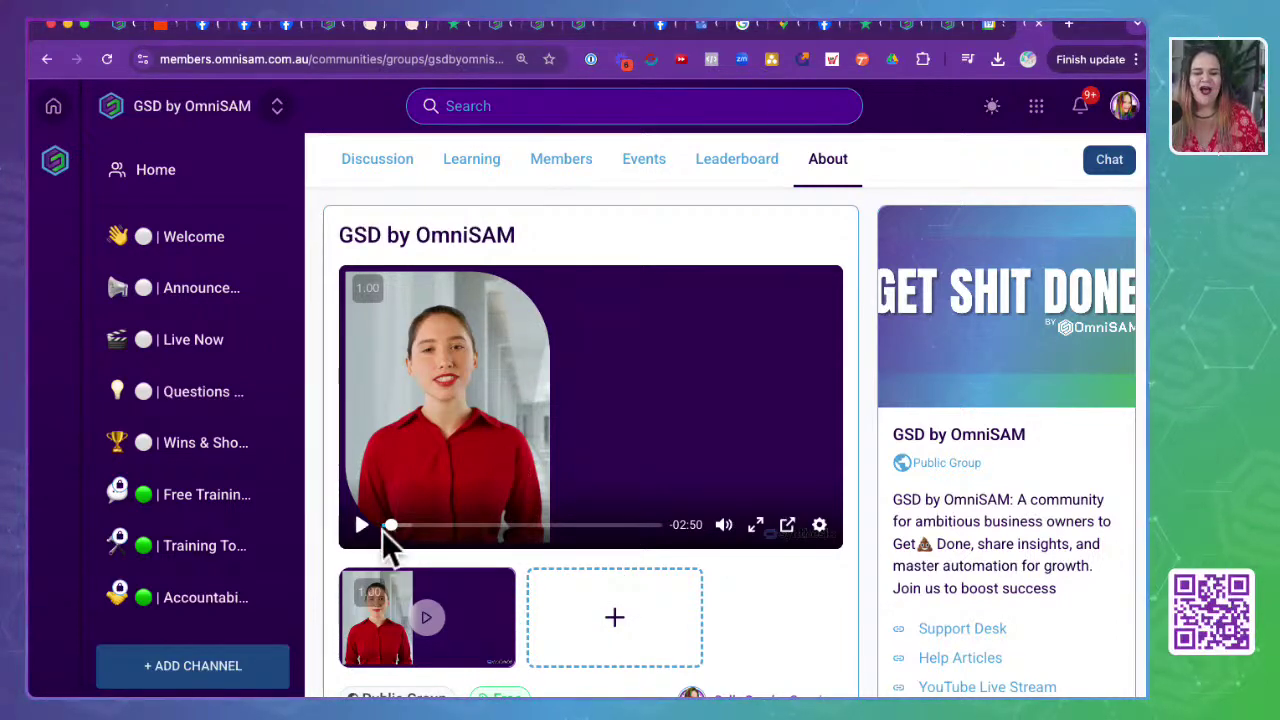
pyautogui.moveTo(386, 528); pyautogui.dragTo(348, 530)
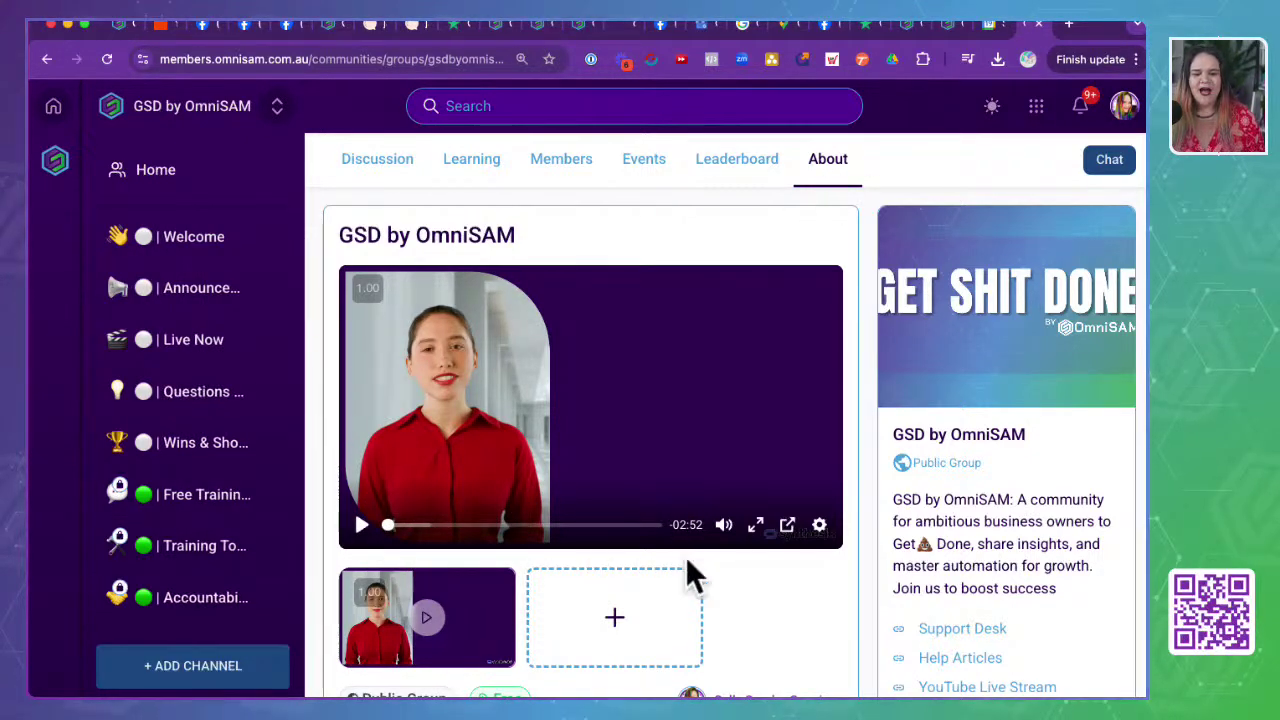
pyautogui.scroll(-6, 686, 570)
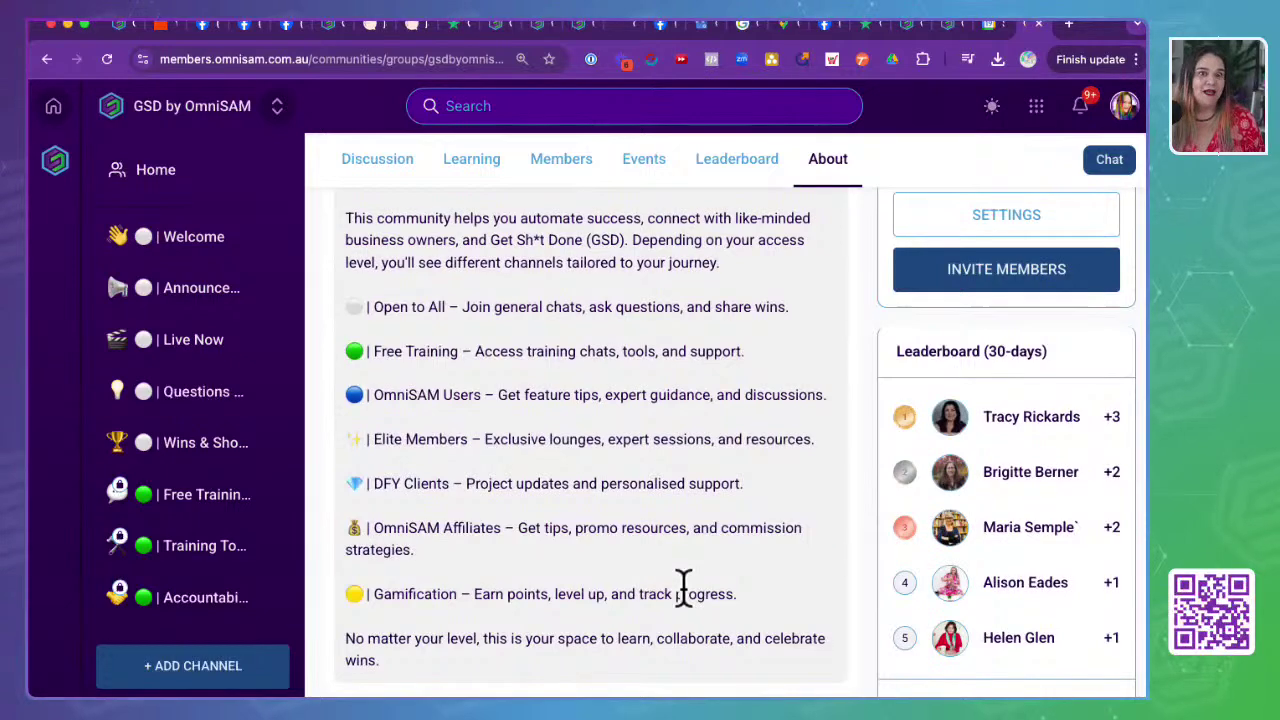
pyautogui.scroll(-3, 600, 465)
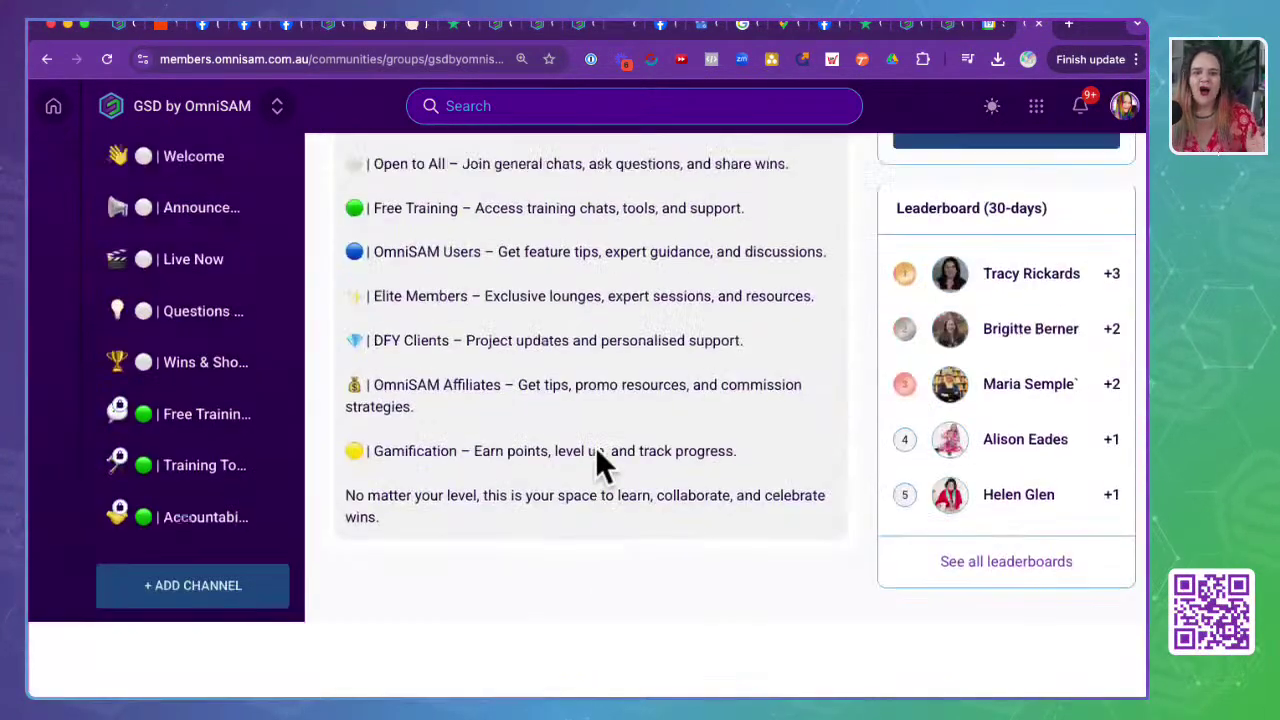
pyautogui.scroll(9, 595, 447)
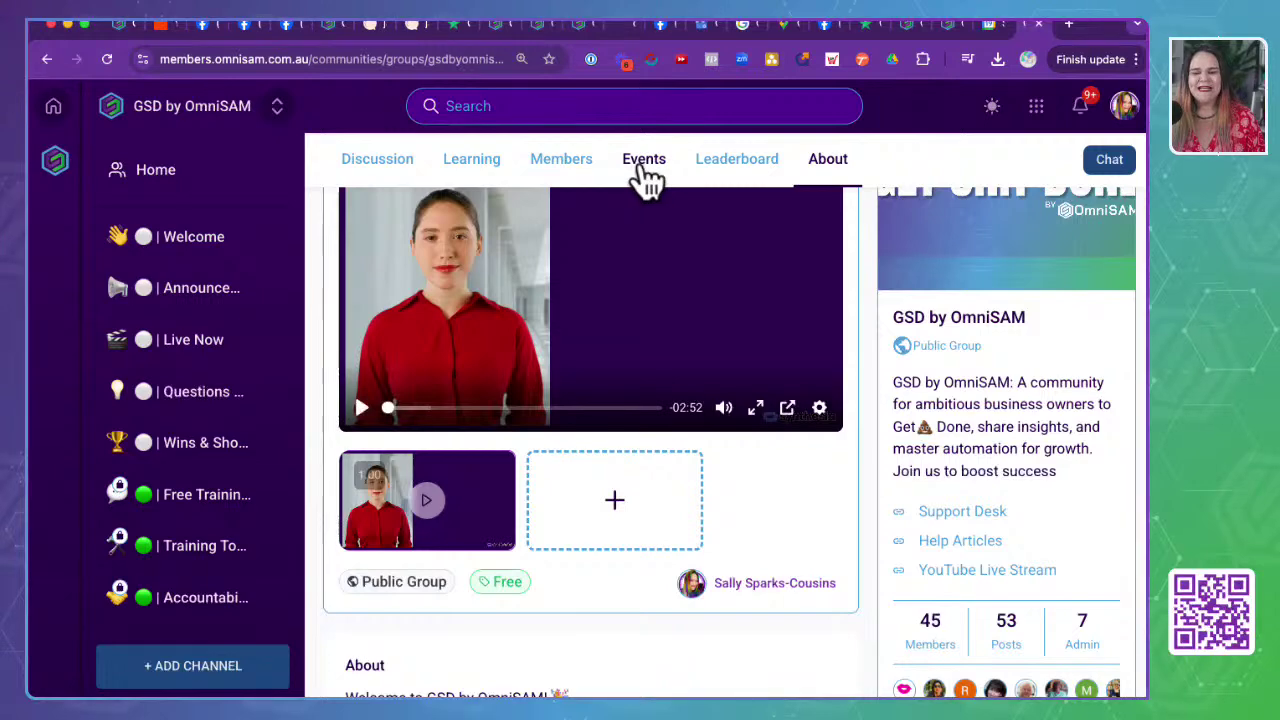
pyautogui.click(645, 172)
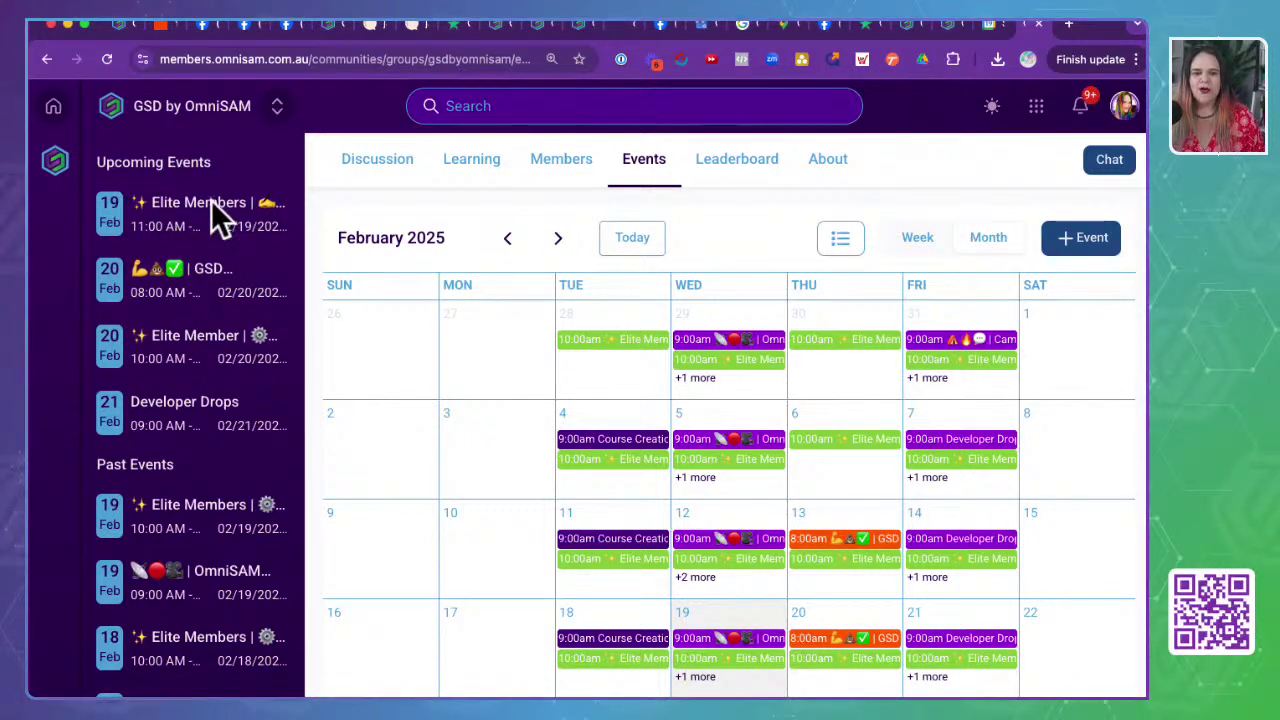
# - Switch the calendar to Week view and preview Wednesday's 10:00am Tech at 10 and 11:00am copywriting sessions
pyautogui.click(918, 248)
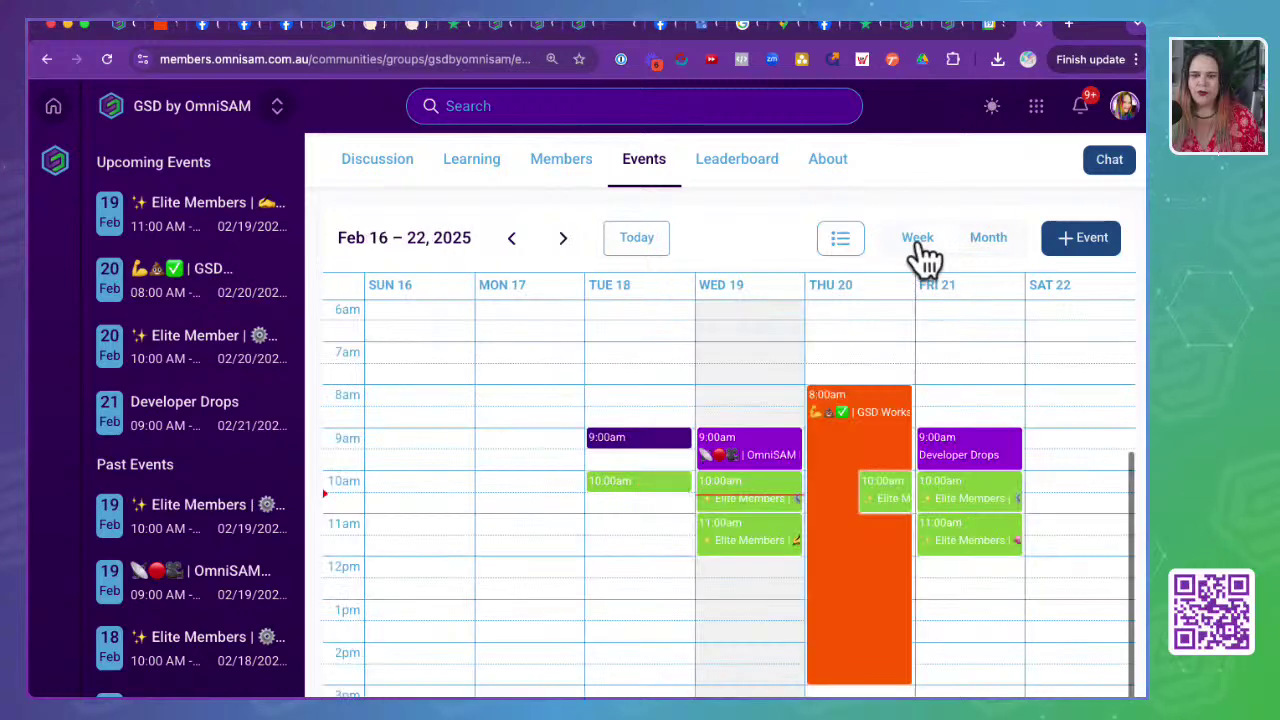
pyautogui.click(735, 495)
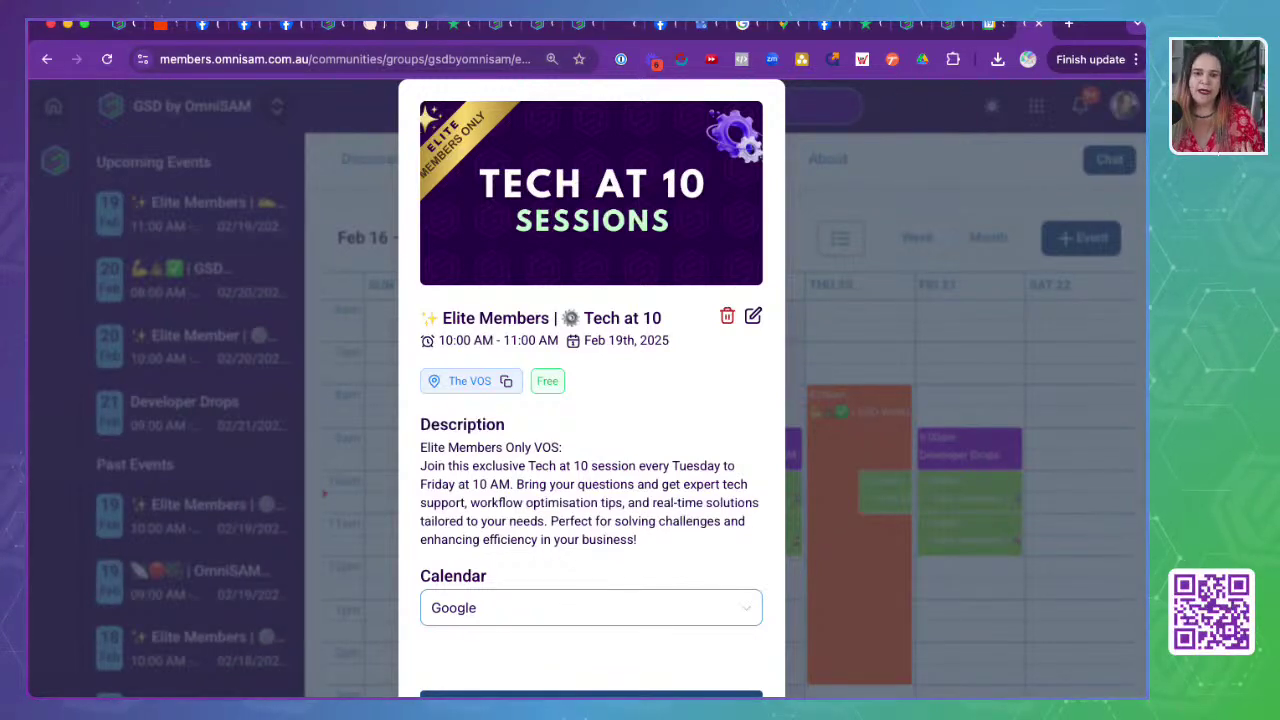
pyautogui.click(786, 124)
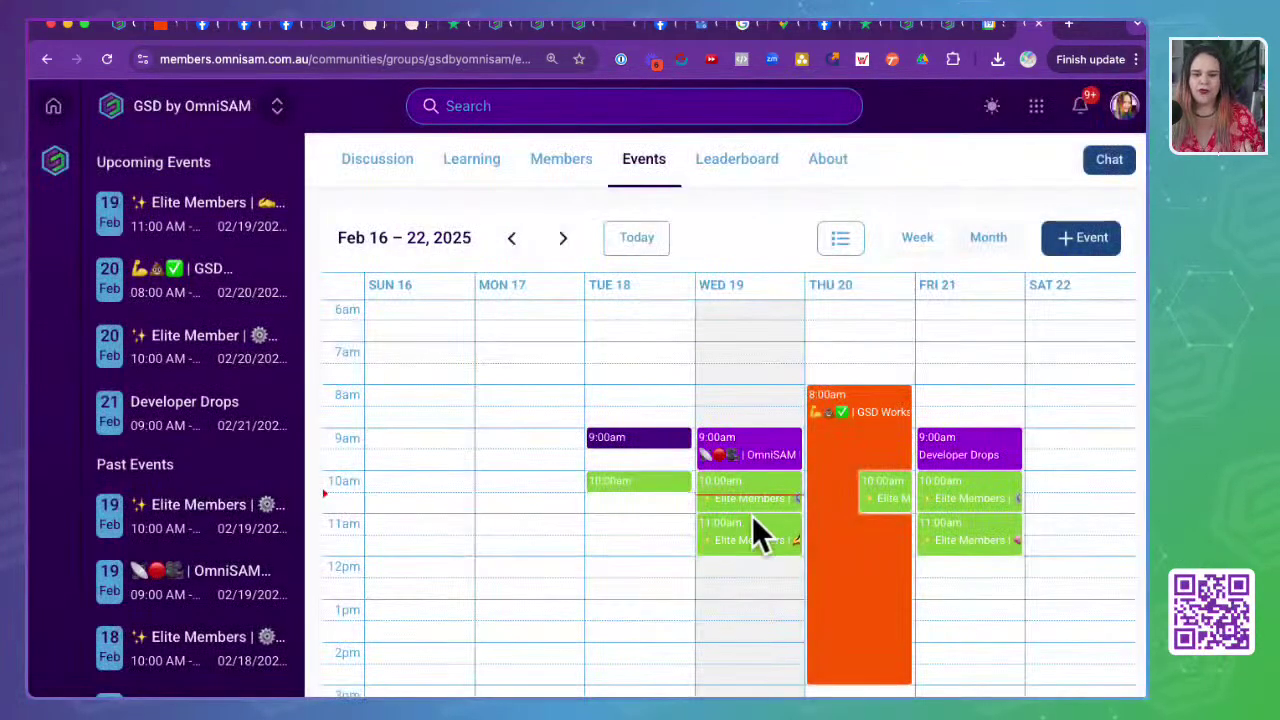
pyautogui.click(750, 539)
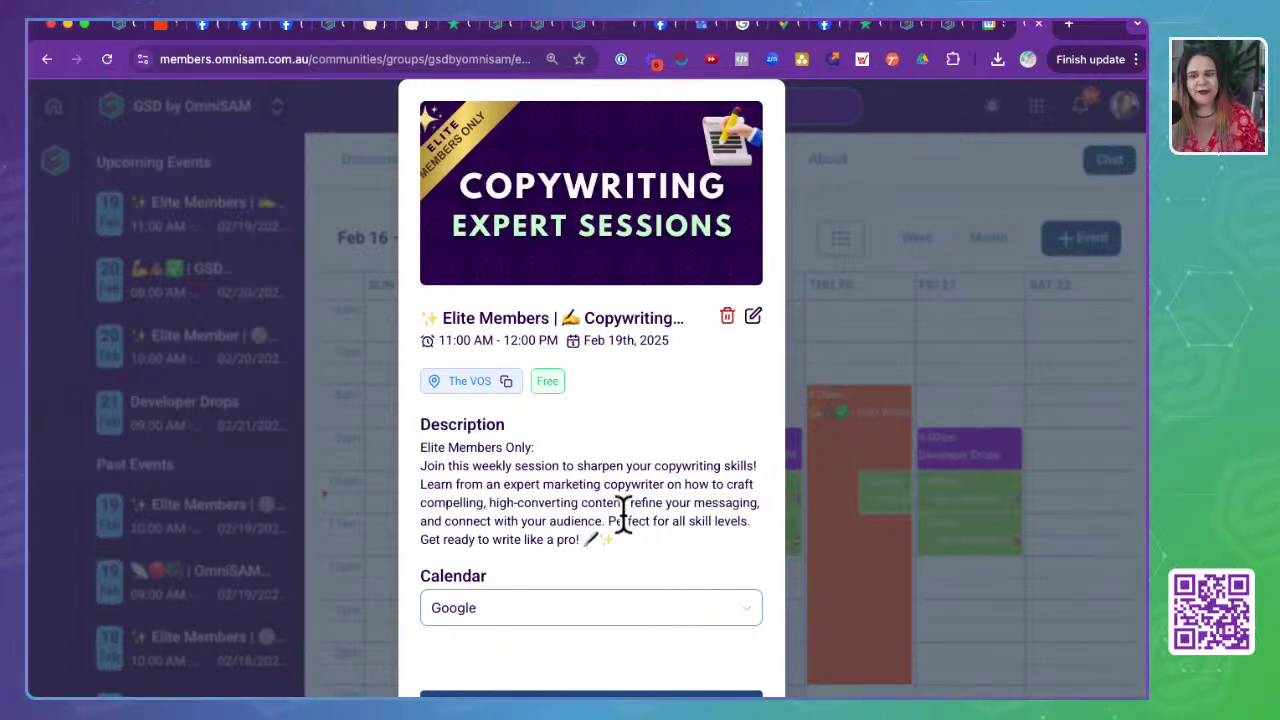
pyautogui.click(912, 177)
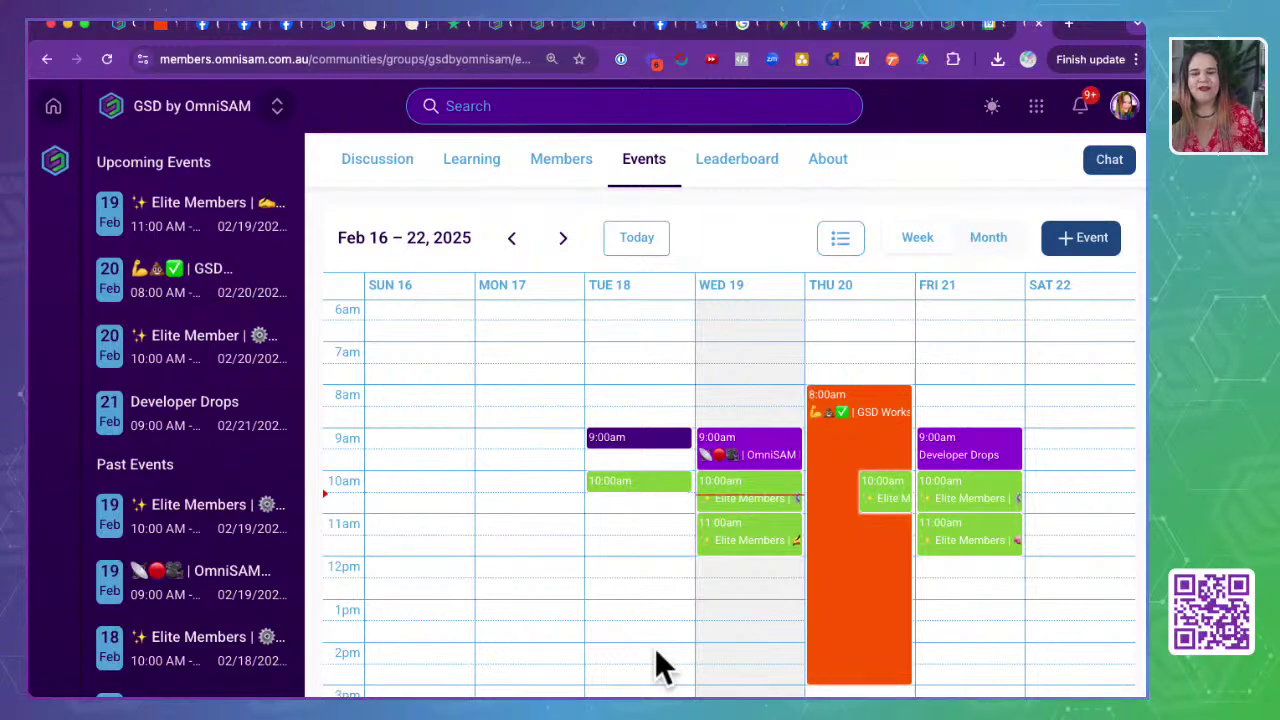
# - Open Thursday Feb 20's GSD Workshop: Business in a Box, 8:00 AM–3:00 PM, free
pyautogui.click(858, 444)
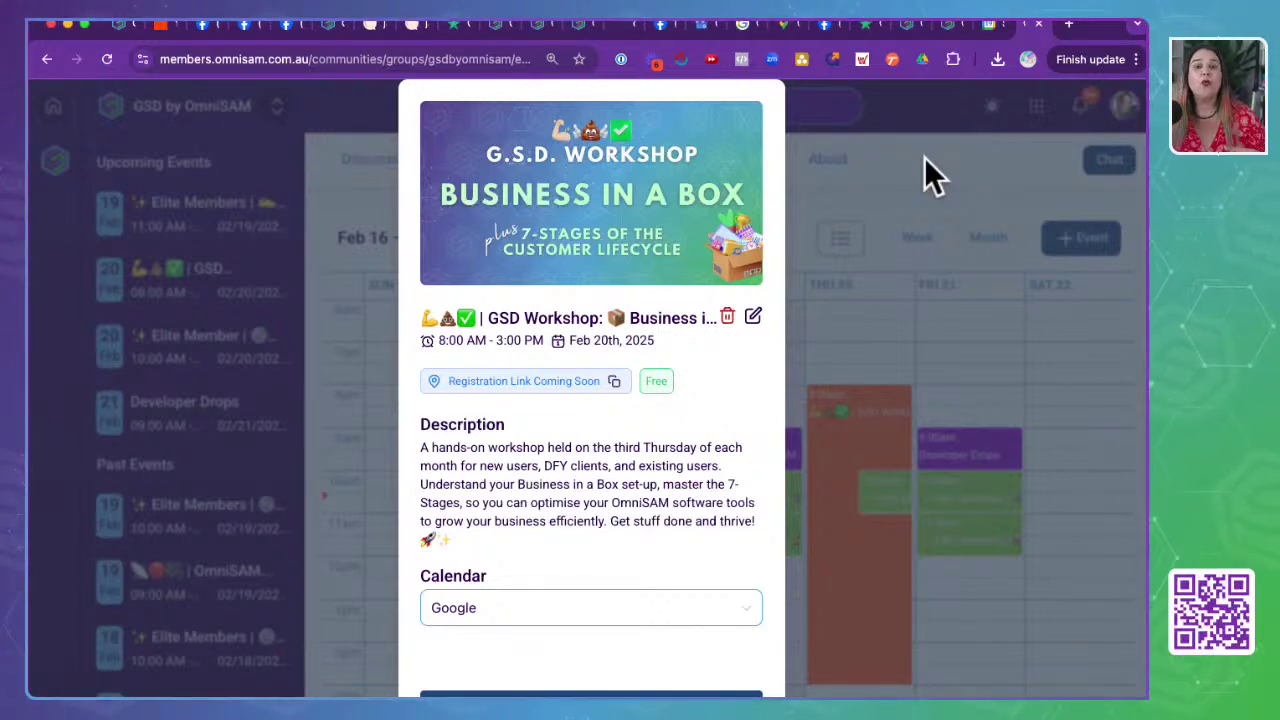
# - Scroll through the GSD Workshop details, then close them
pyautogui.scroll(-1, 650, 380)
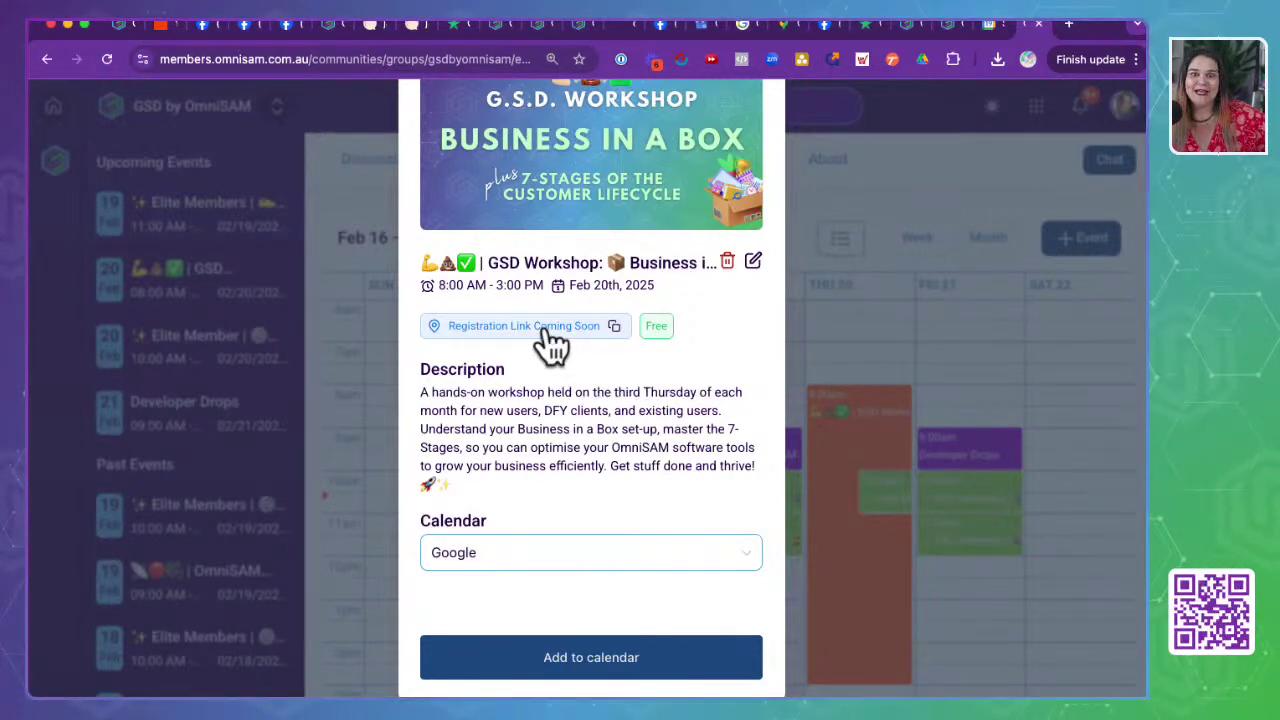
pyautogui.scroll(1, 575, 425)
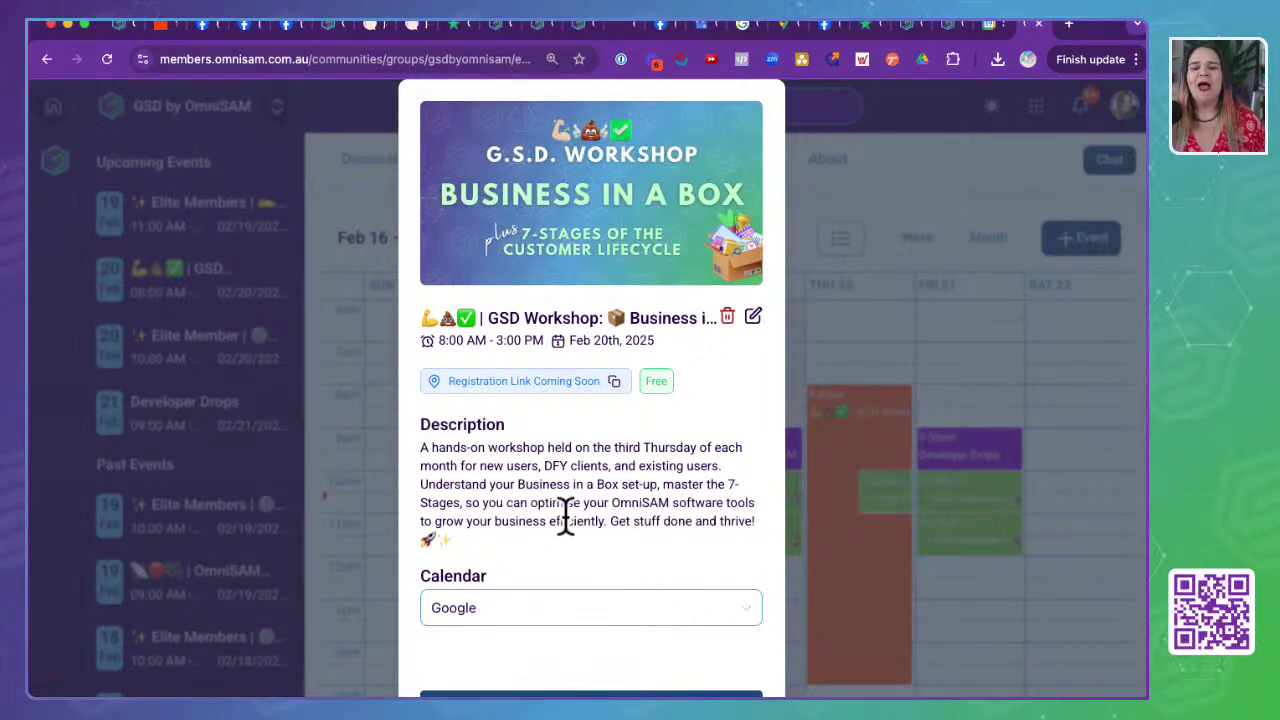
pyautogui.click(953, 128)
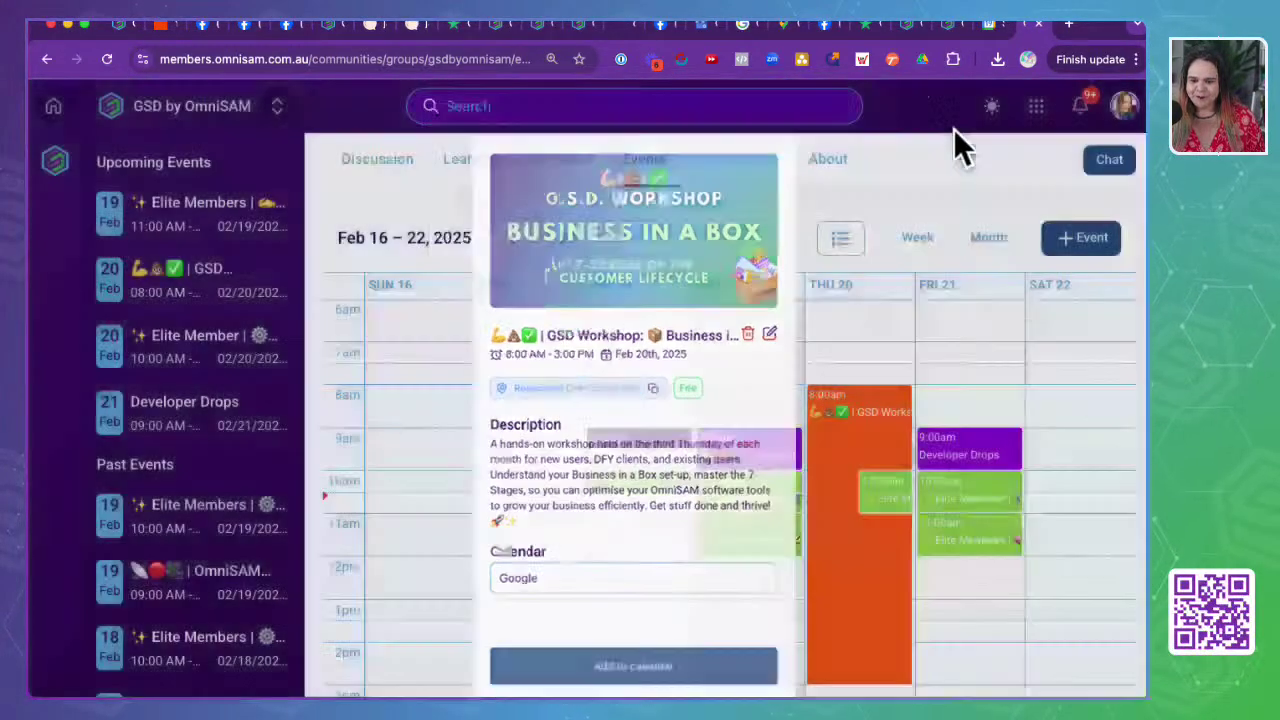
# - Preview Friday's Developer Drops, 10:00am Tech at 10 and 11:00am Mindset sessions
pyautogui.click(990, 462)
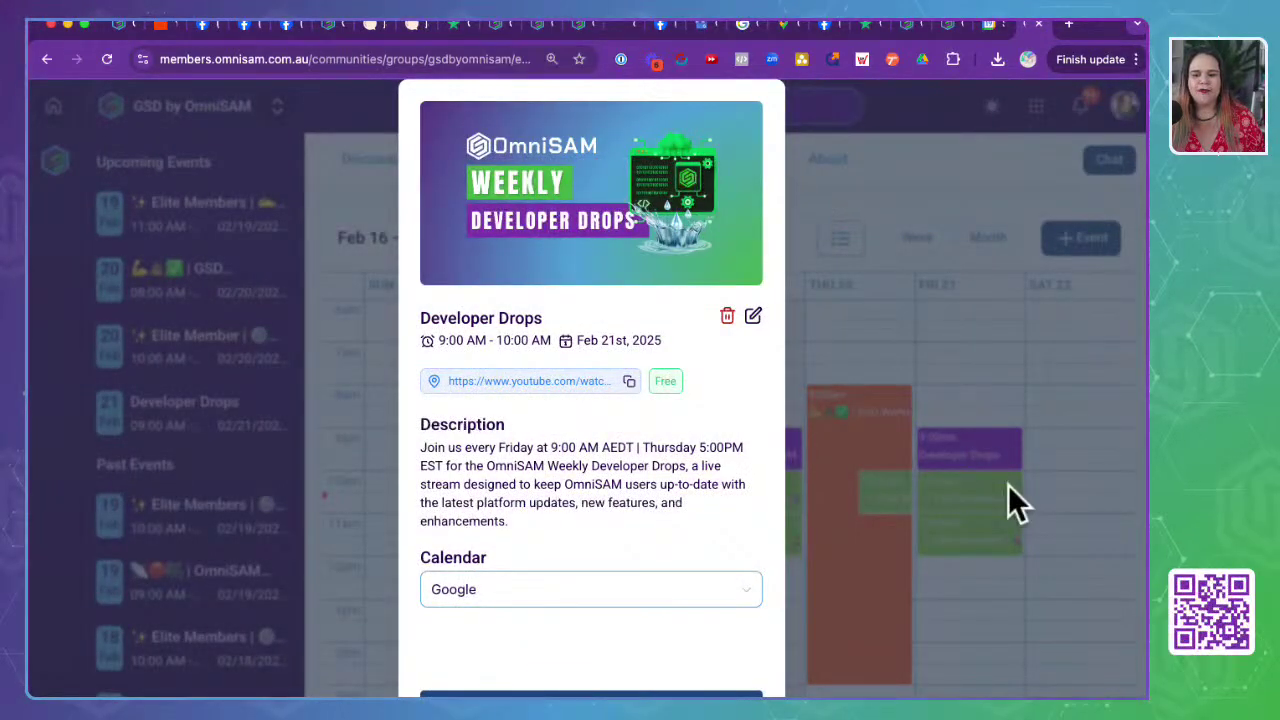
pyautogui.click(1008, 484)
pyautogui.click(970, 505)
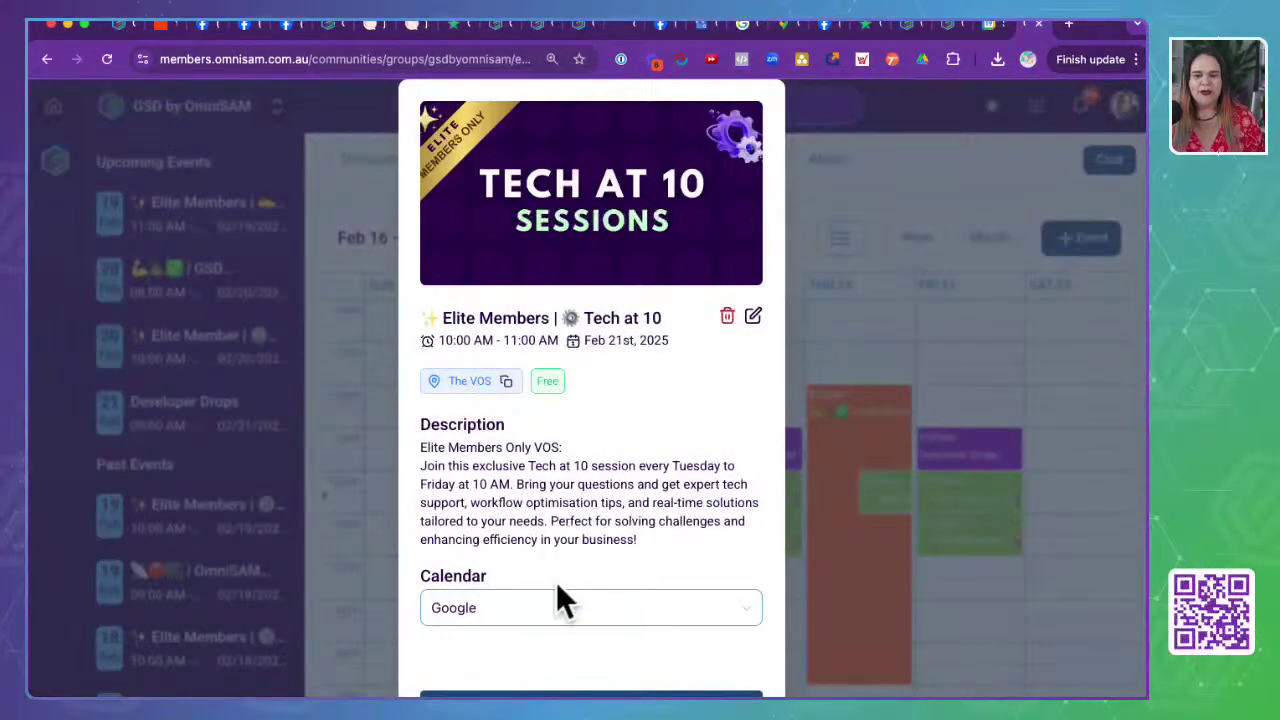
pyautogui.click(957, 531)
pyautogui.click(957, 549)
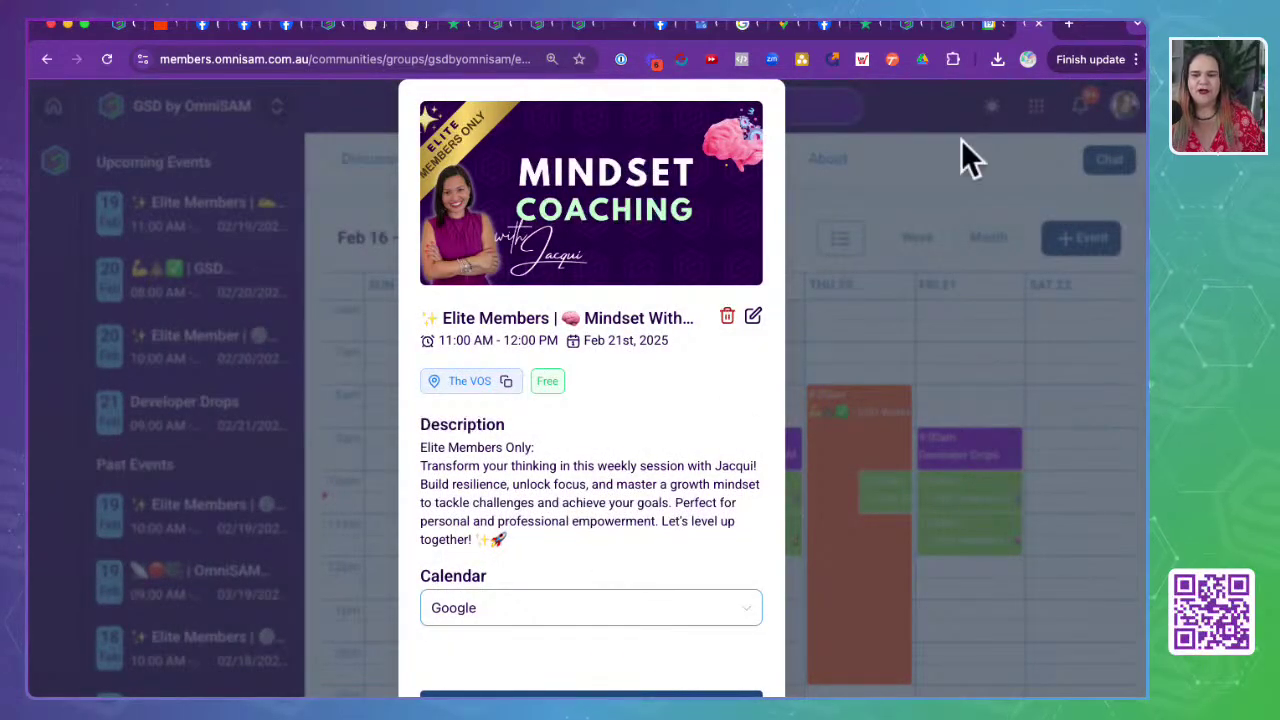
pyautogui.click(967, 528)
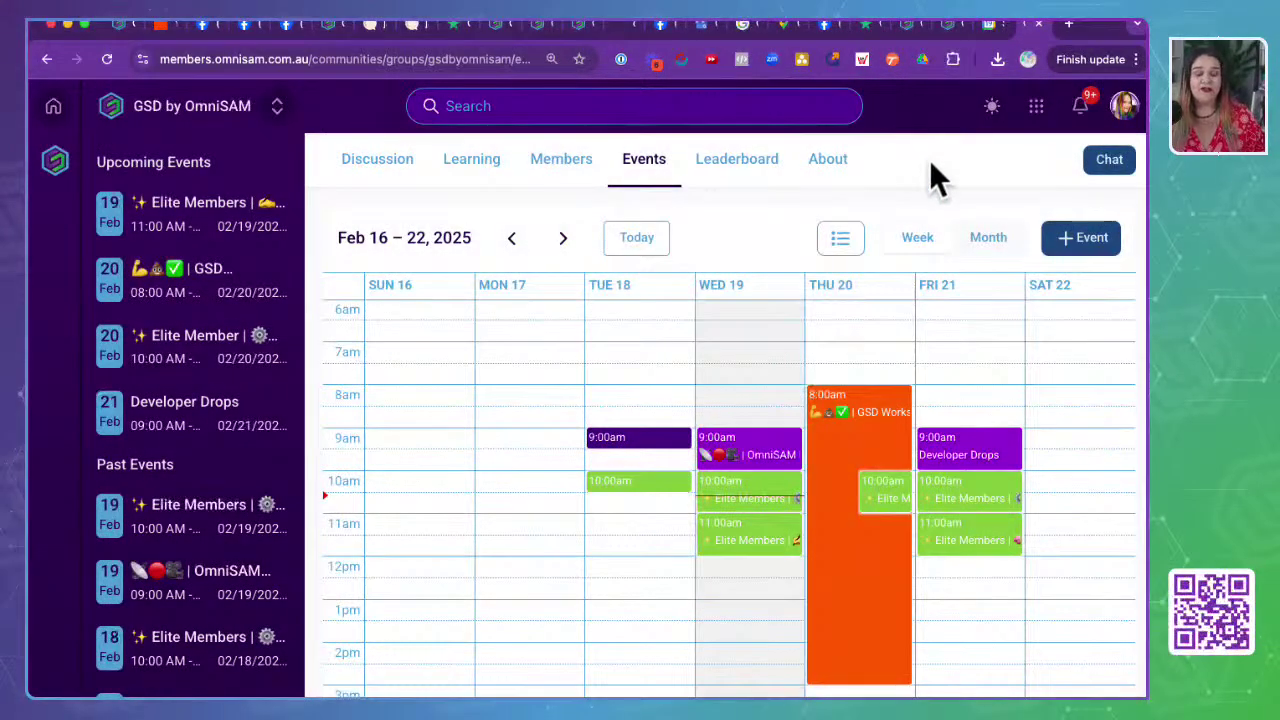